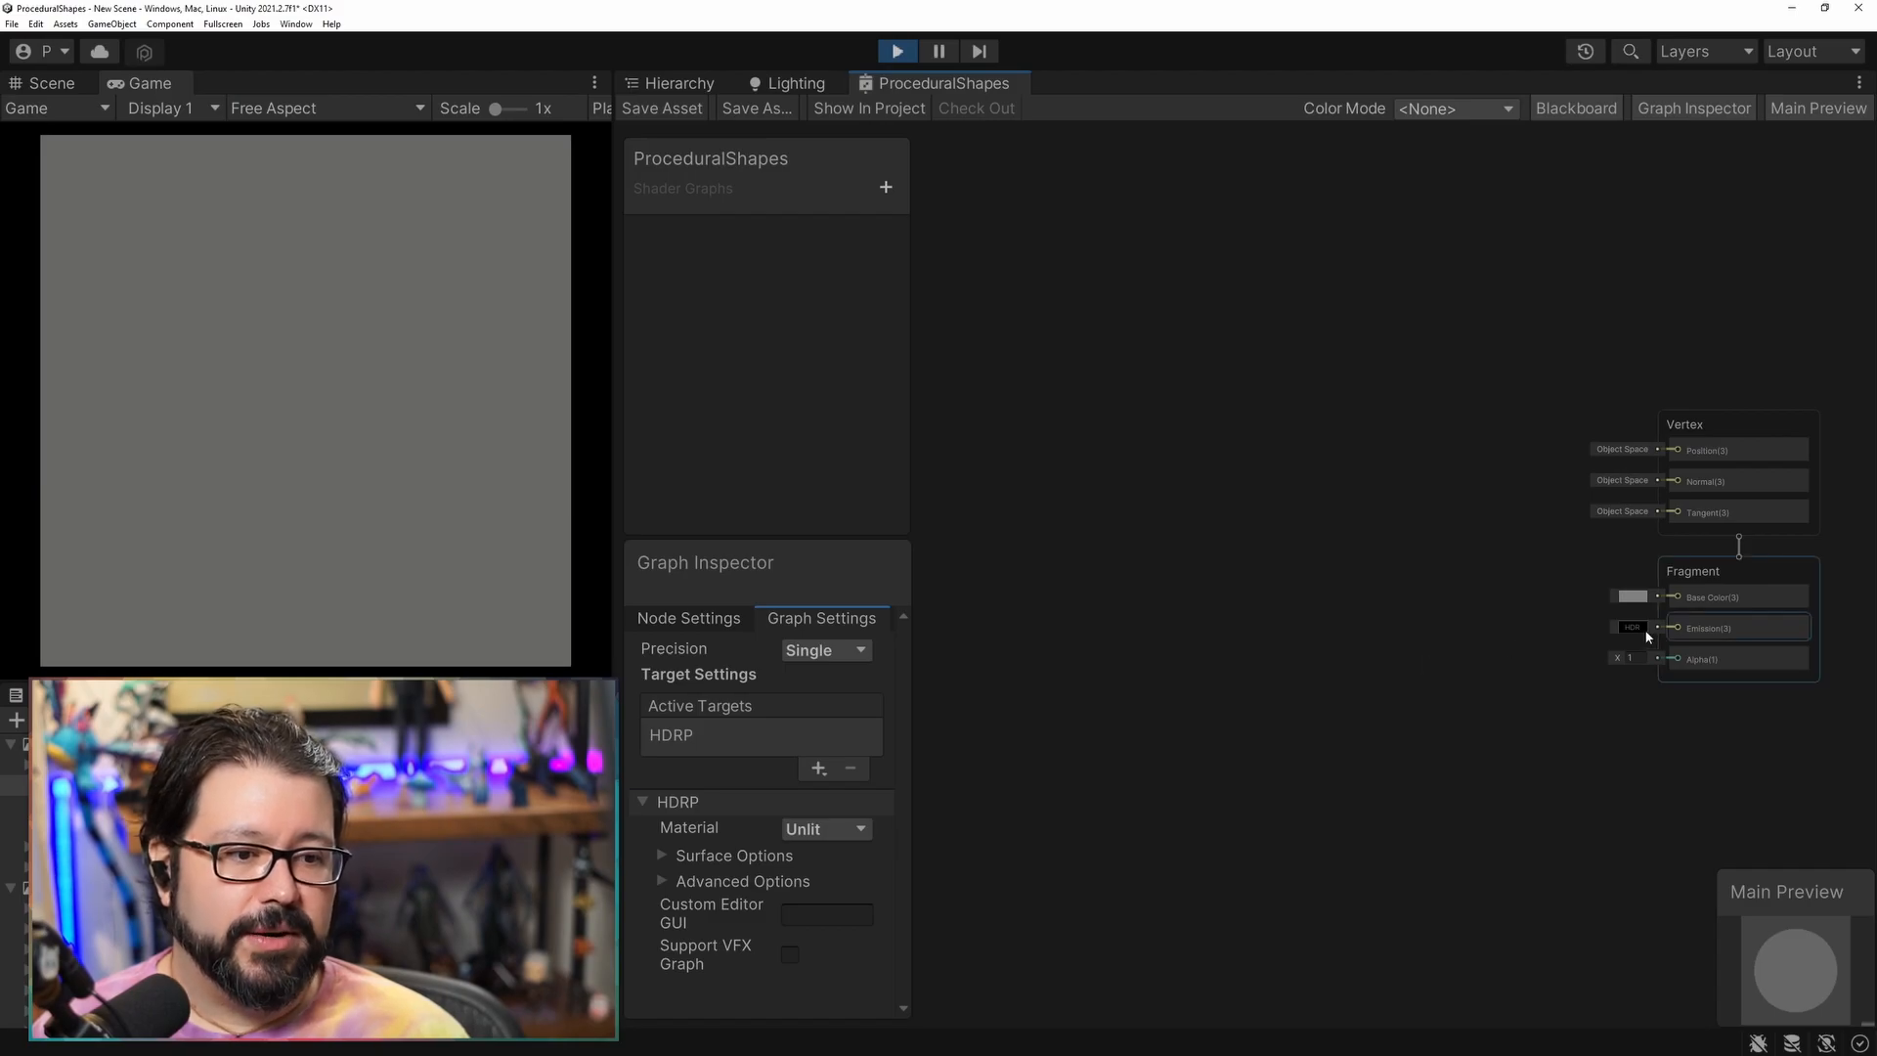
Set the fragment's Base Color to black (000000) and save the shader graph asset.
click(1635, 598)
drag(1683, 659, 1596, 778)
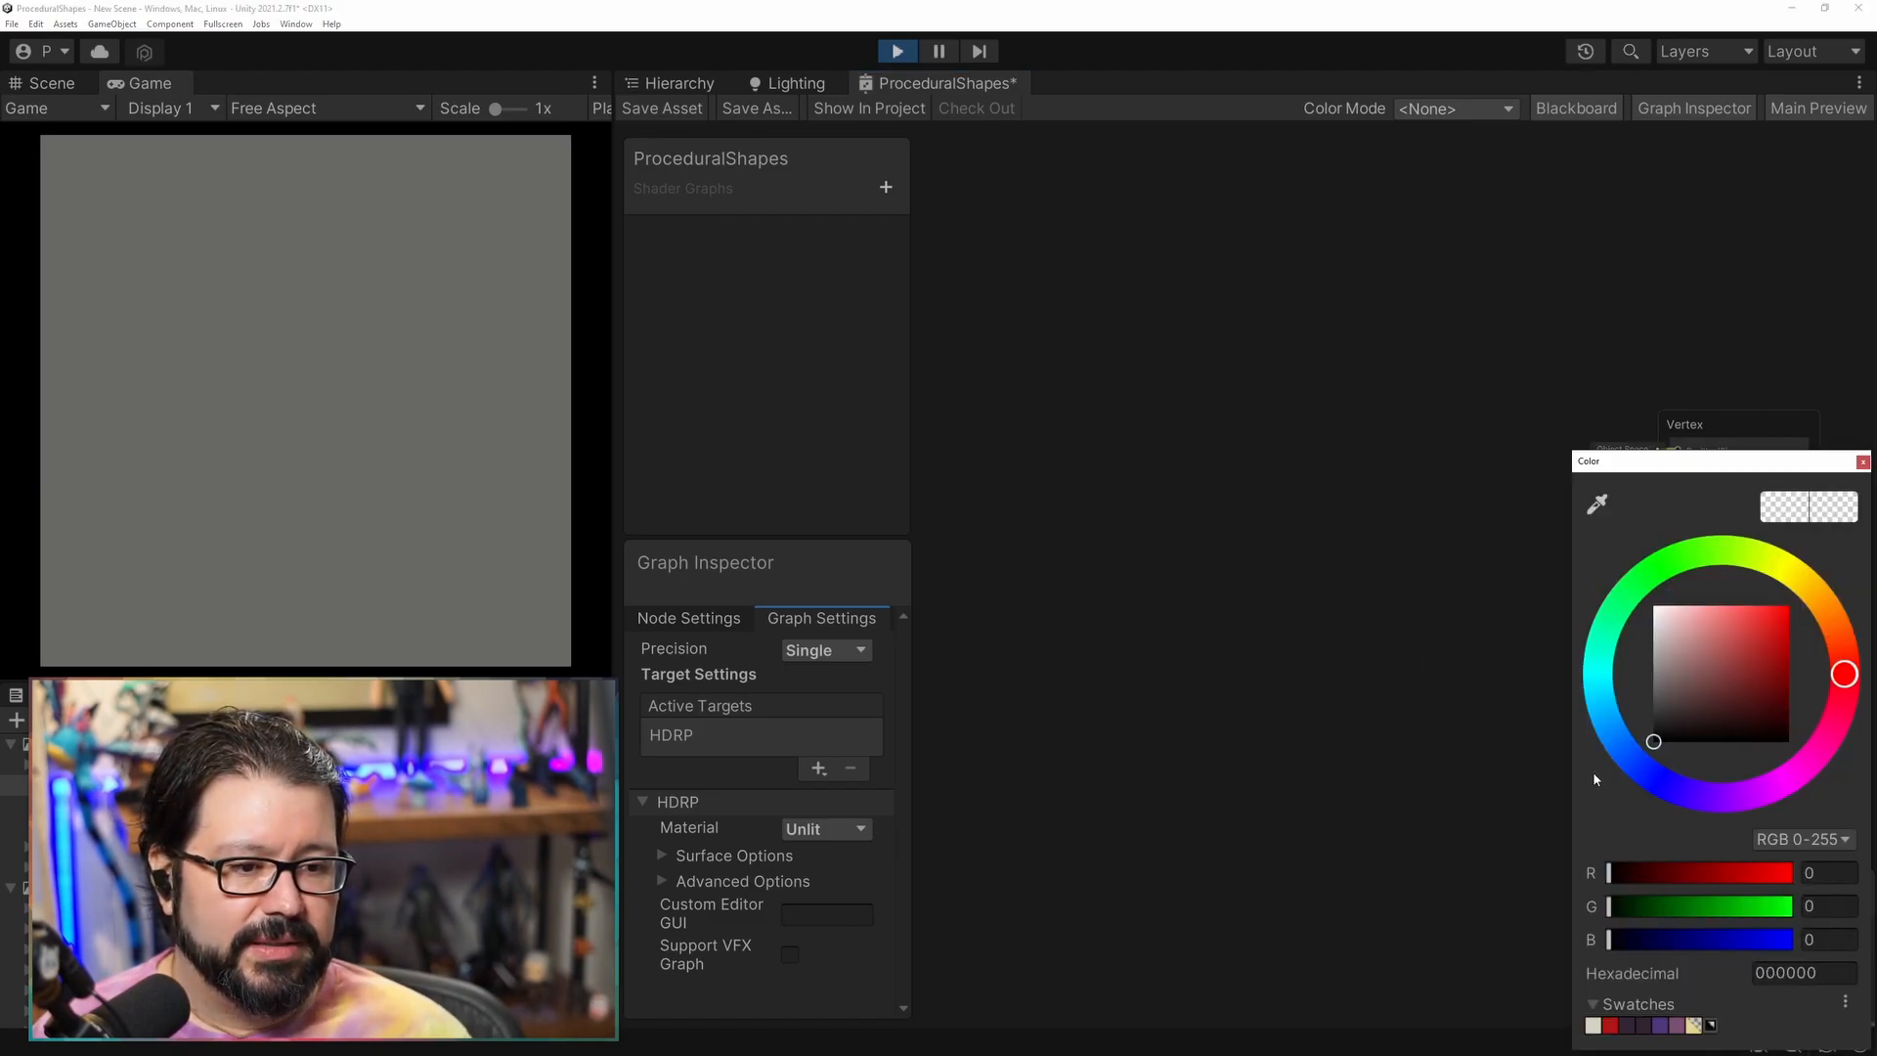
click(1390, 394)
click(660, 108)
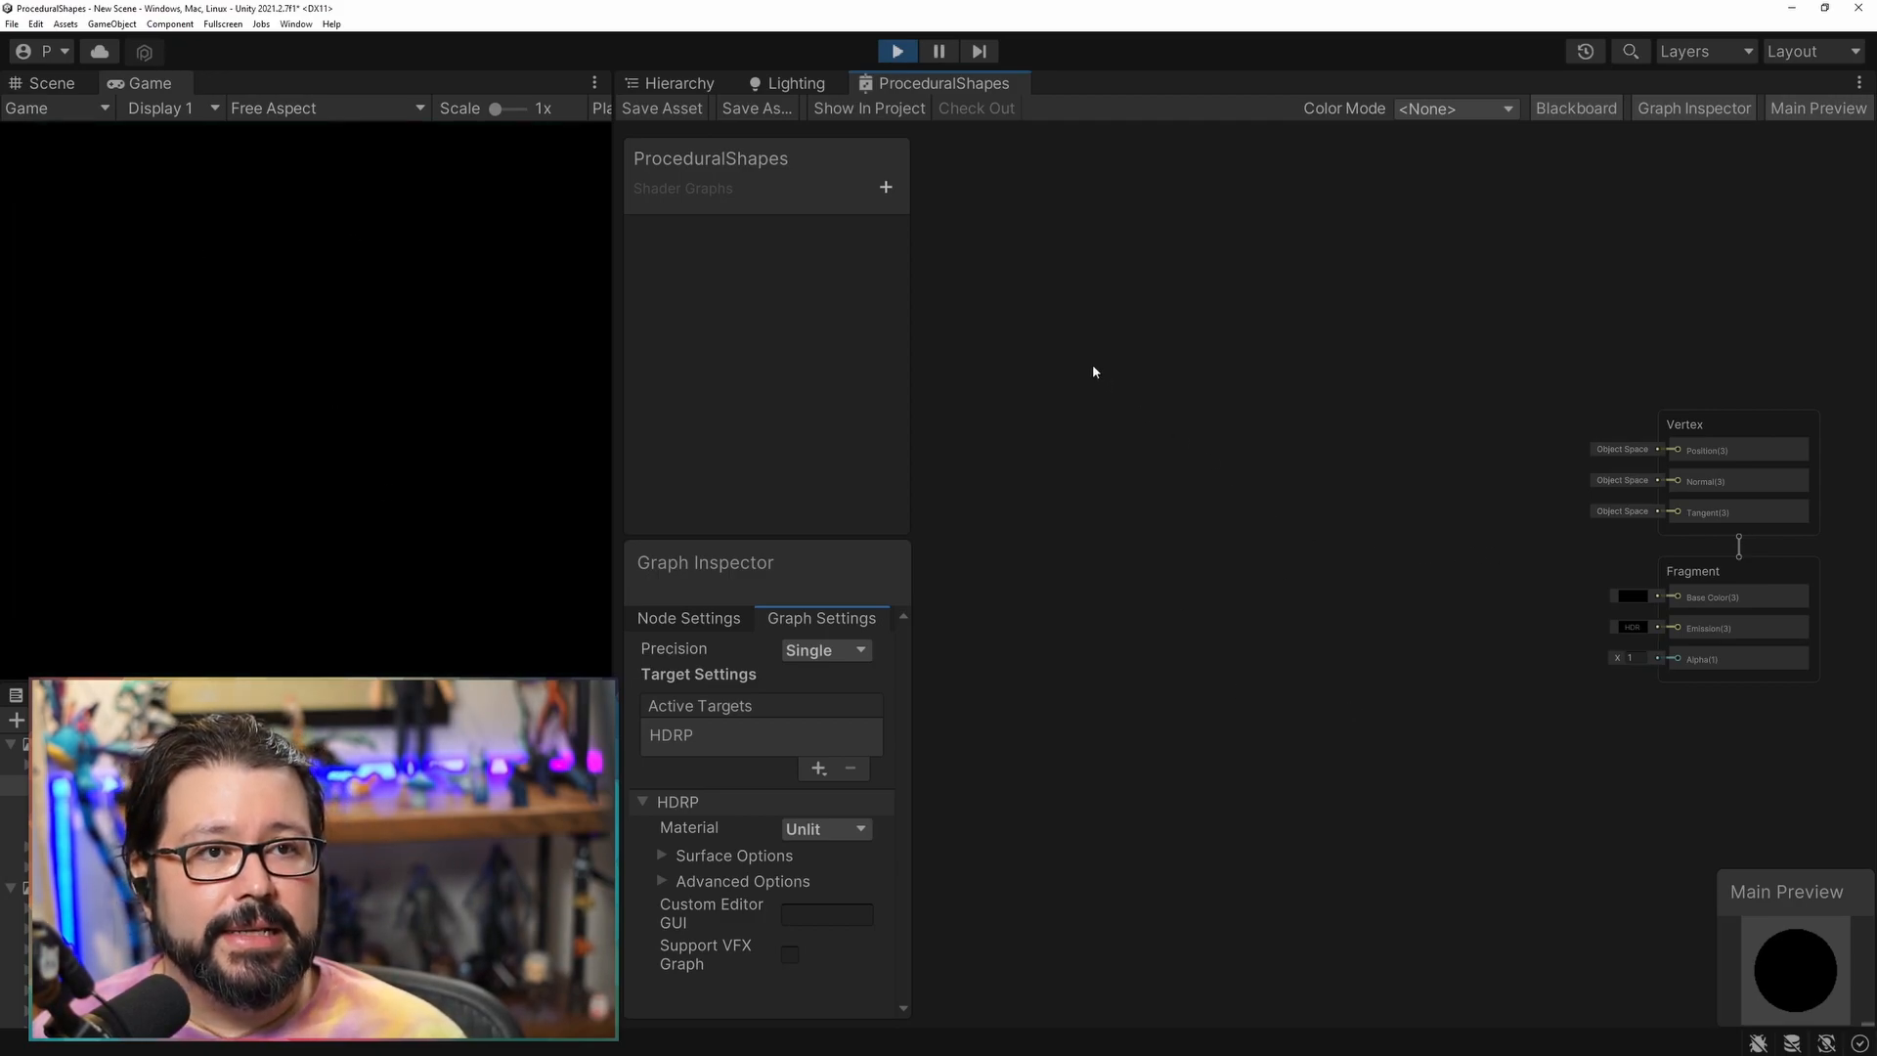
Add a UV node and feed its output into a new Split node, leaving both in the free area before the master stack.
right_click(1007, 263)
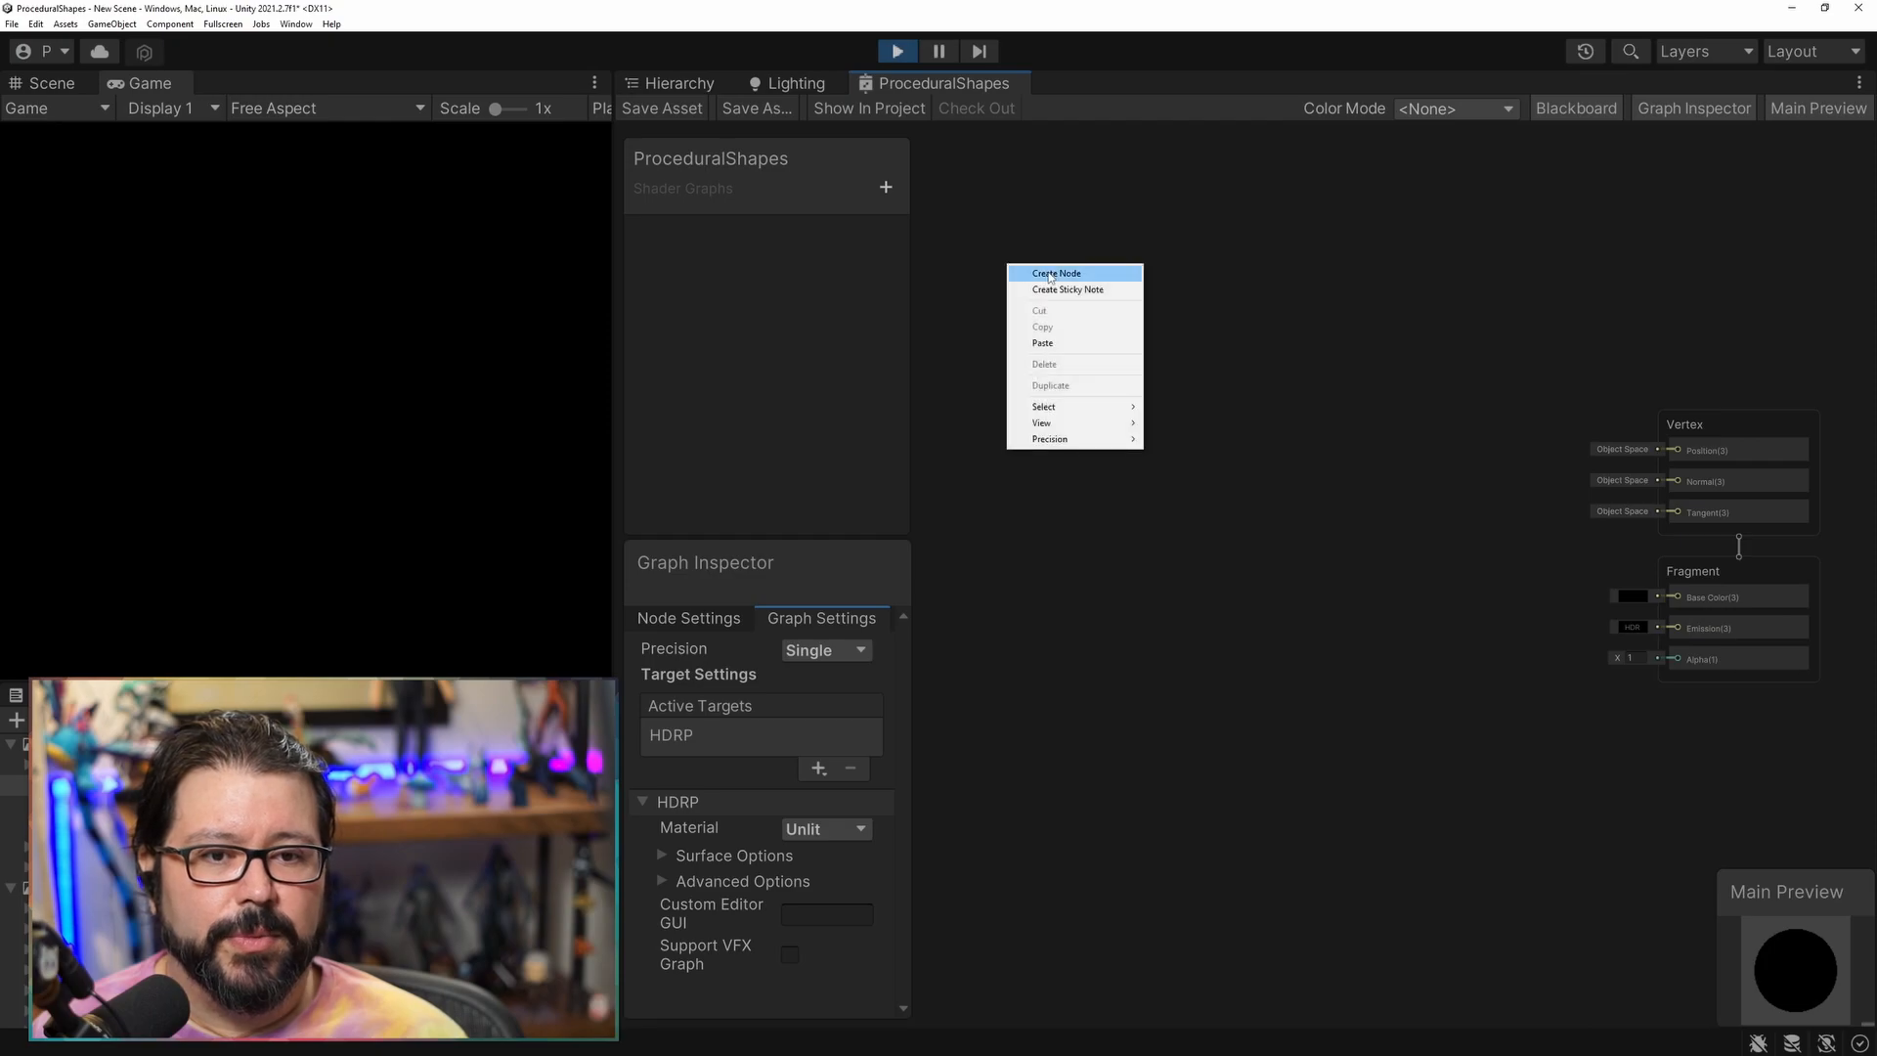
click(1052, 275)
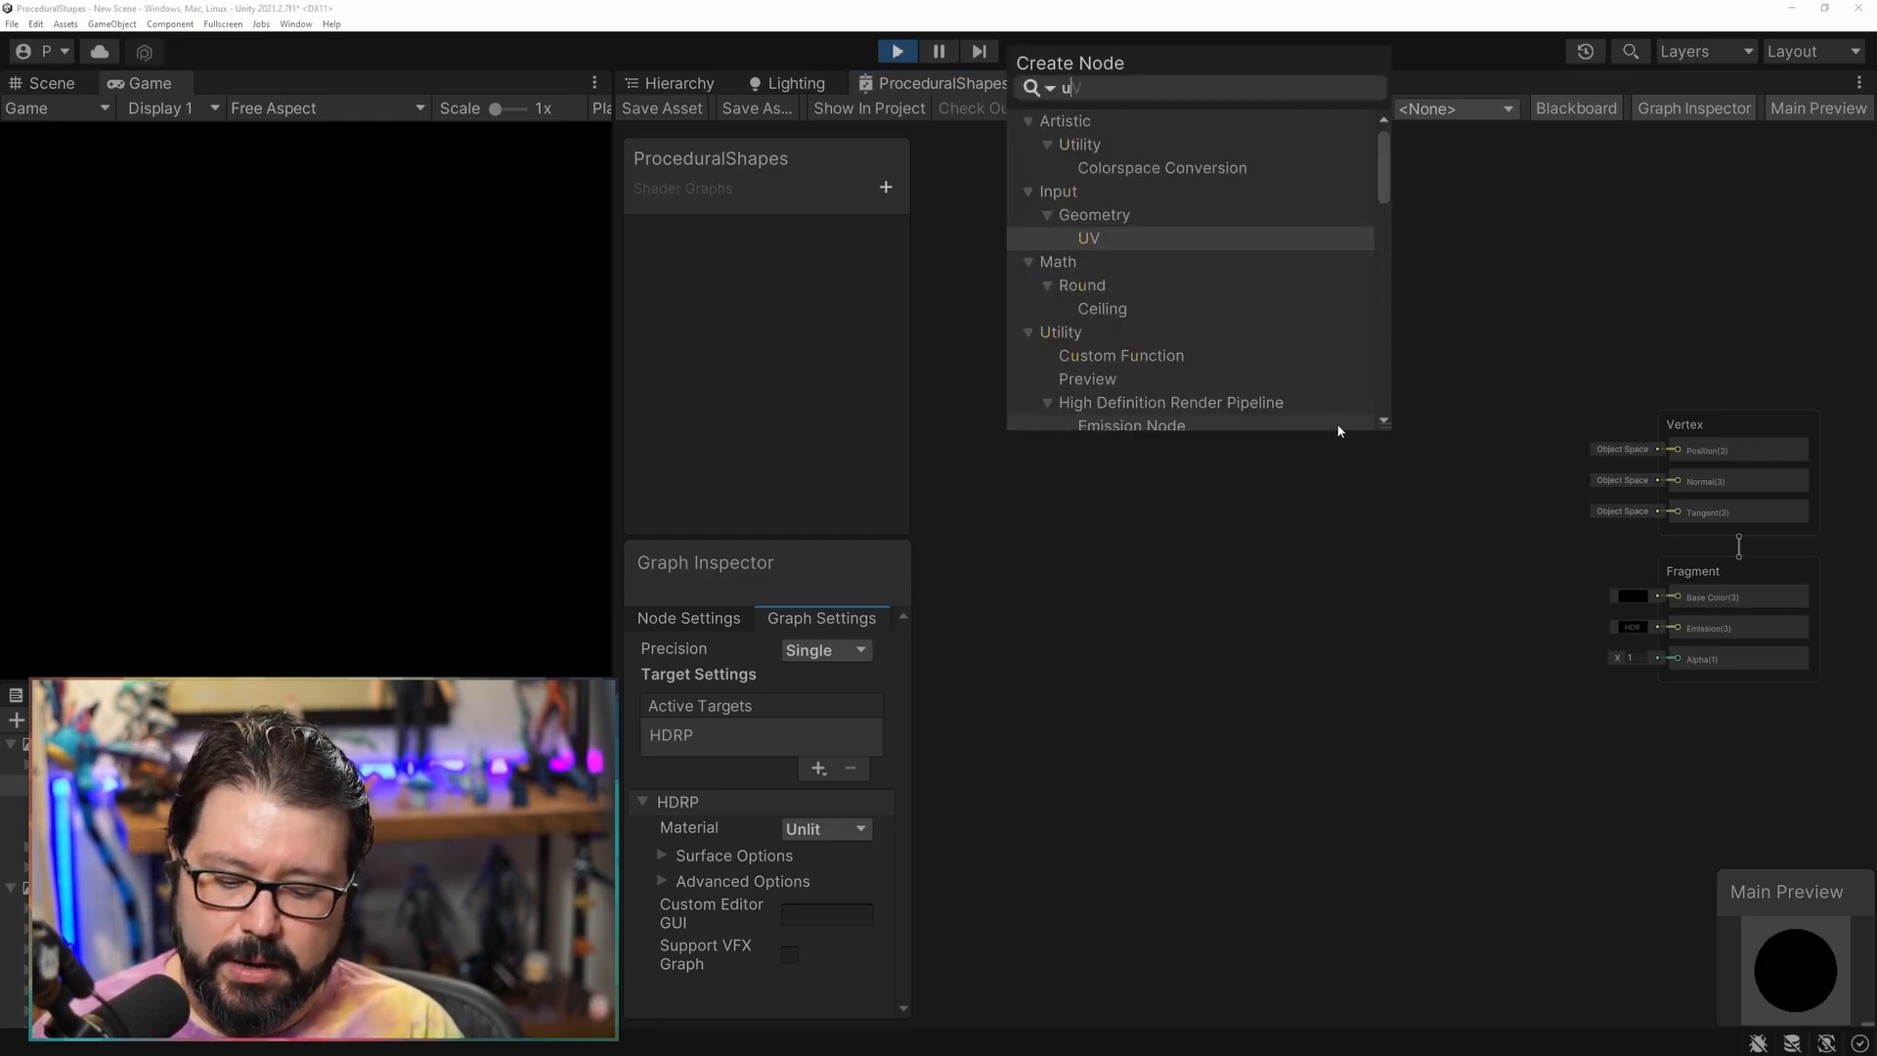
text(uv)
key(Return)
drag(1150, 329, 1189, 334)
text(split)
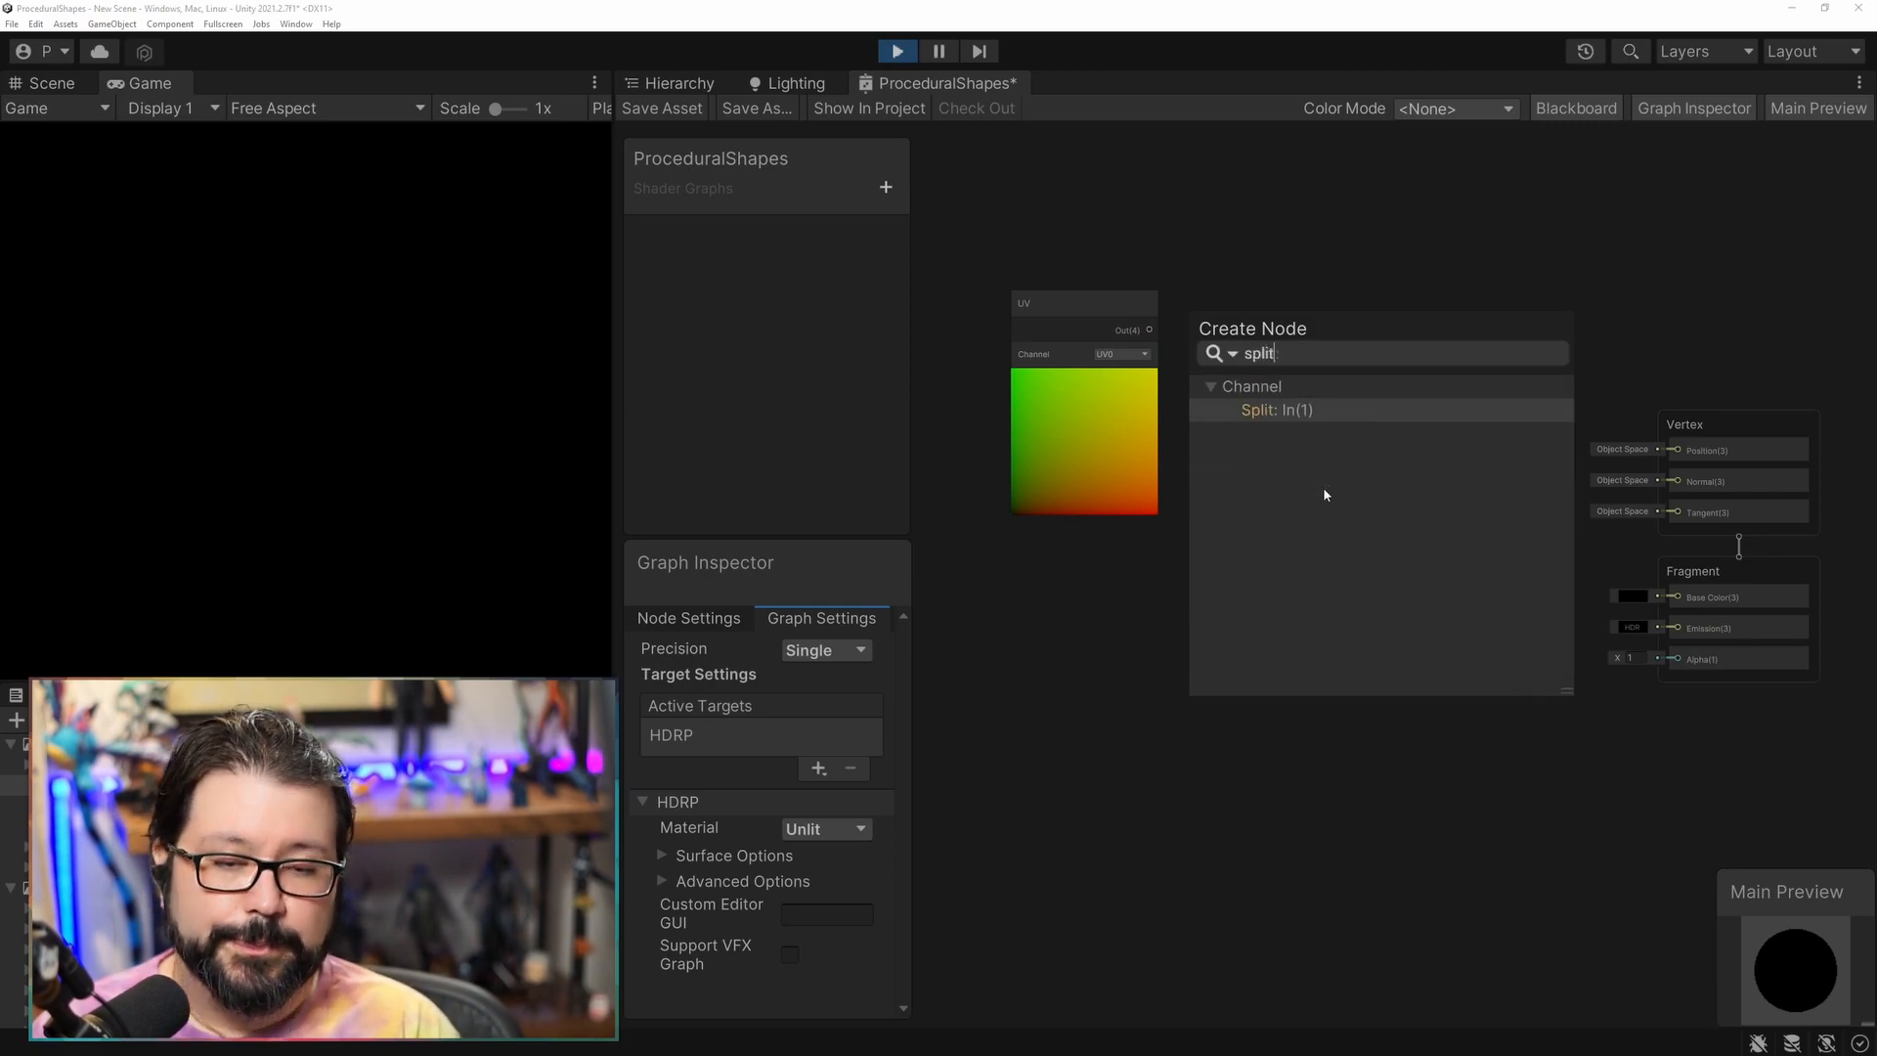
key(Return)
drag(1050, 311, 1033, 352)
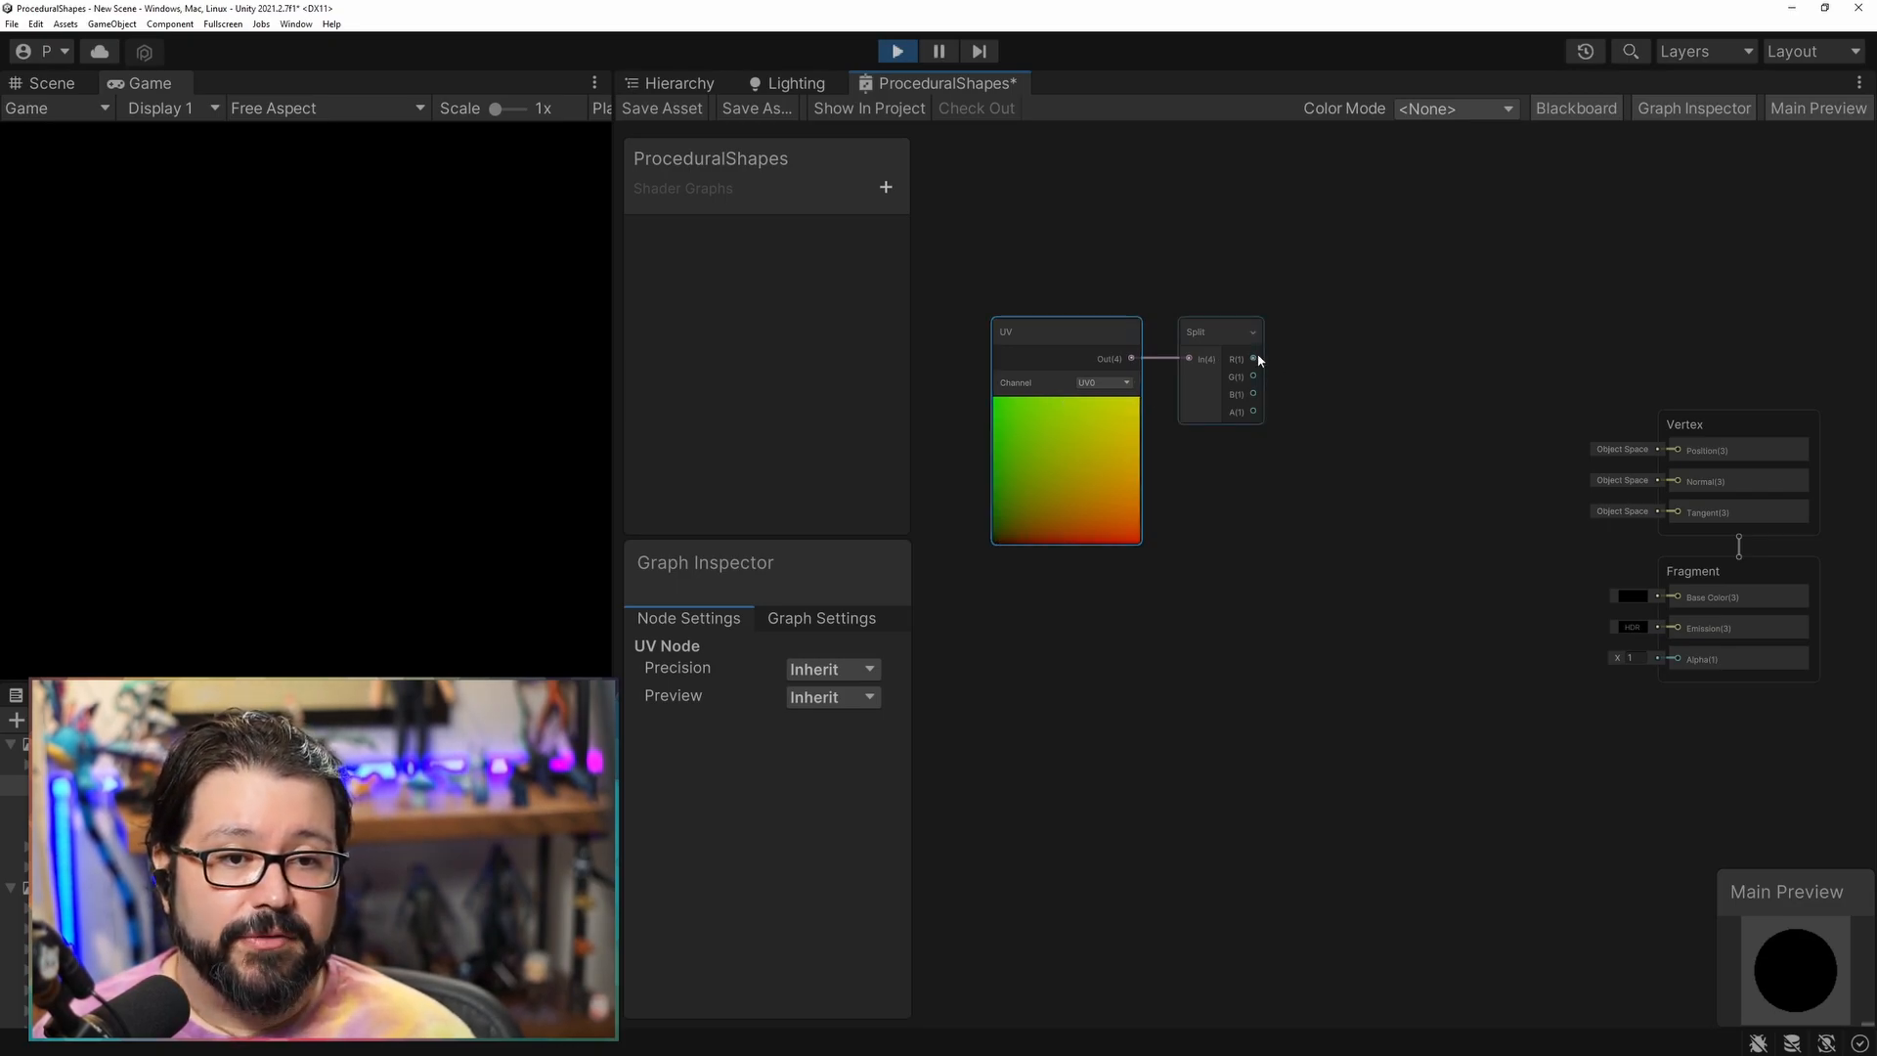
Feed the Split node's R output into input A of a new Distance node and set its B to 0.5.
drag(1256, 362, 1322, 350)
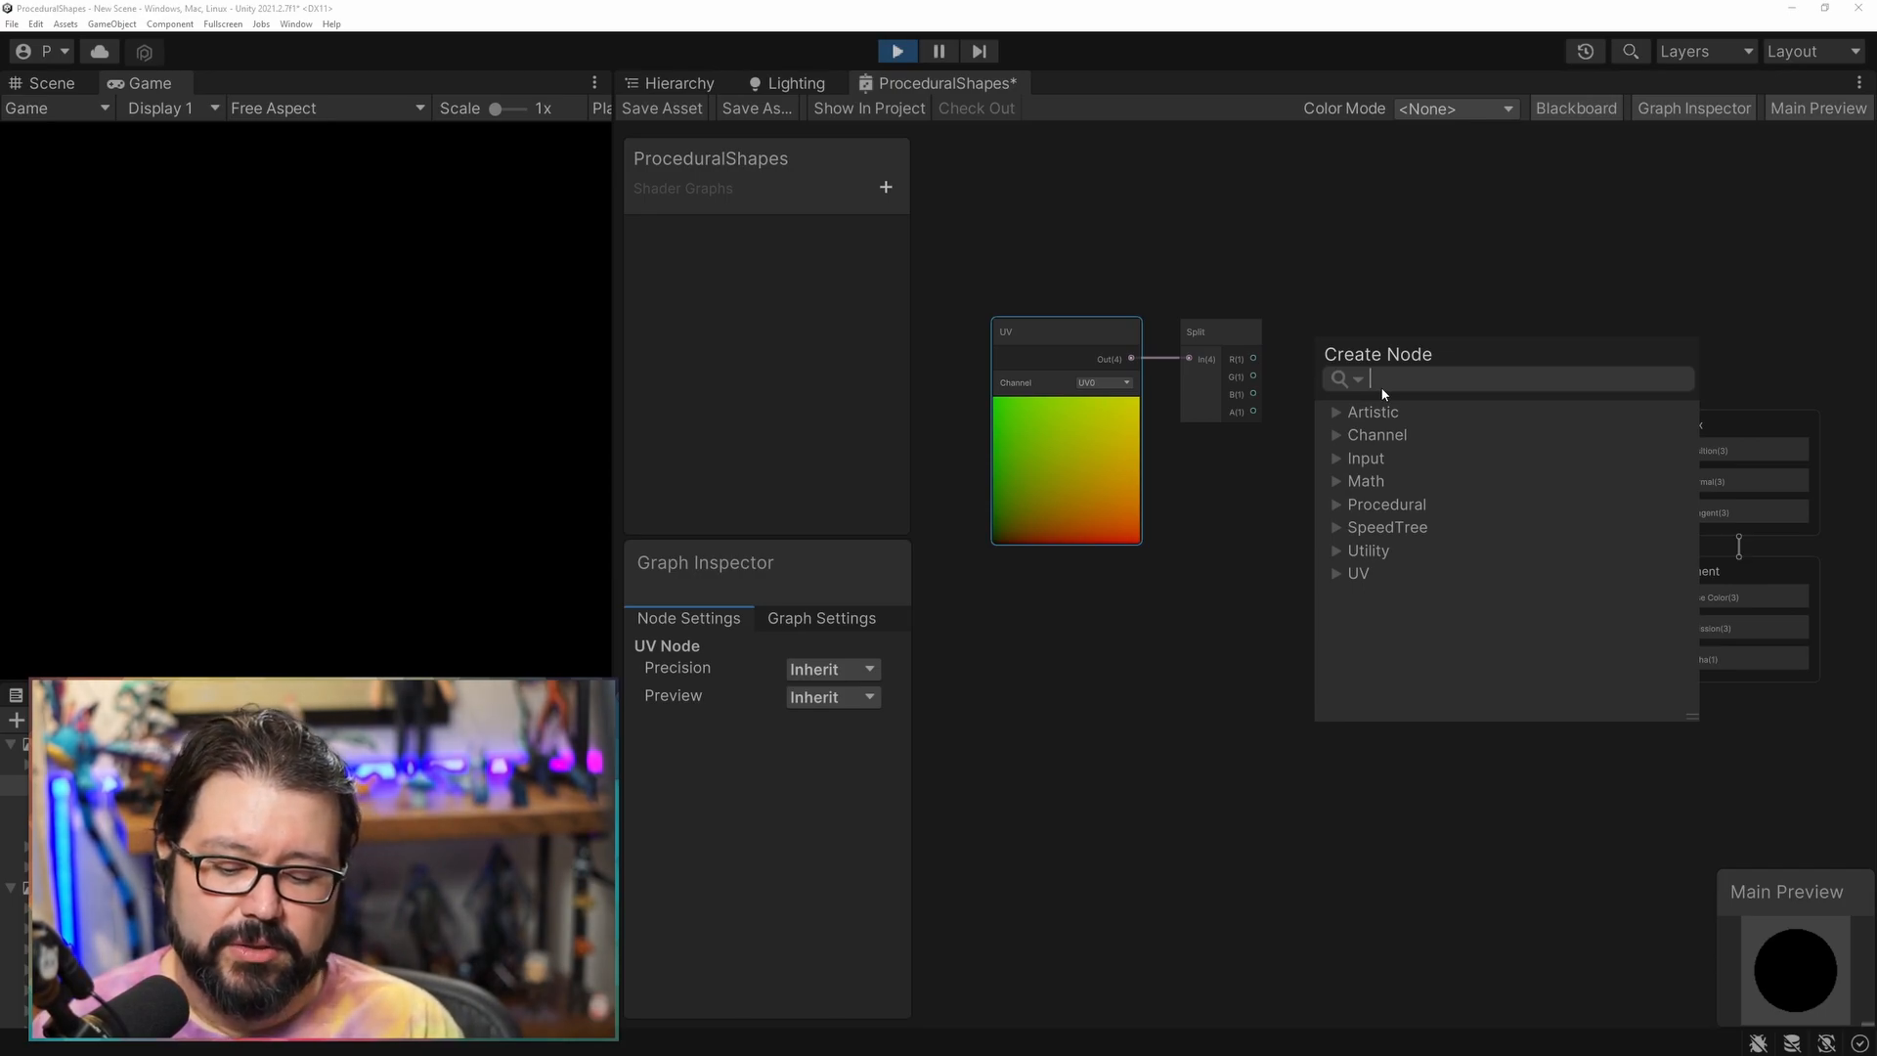
text(dist)
key(Return)
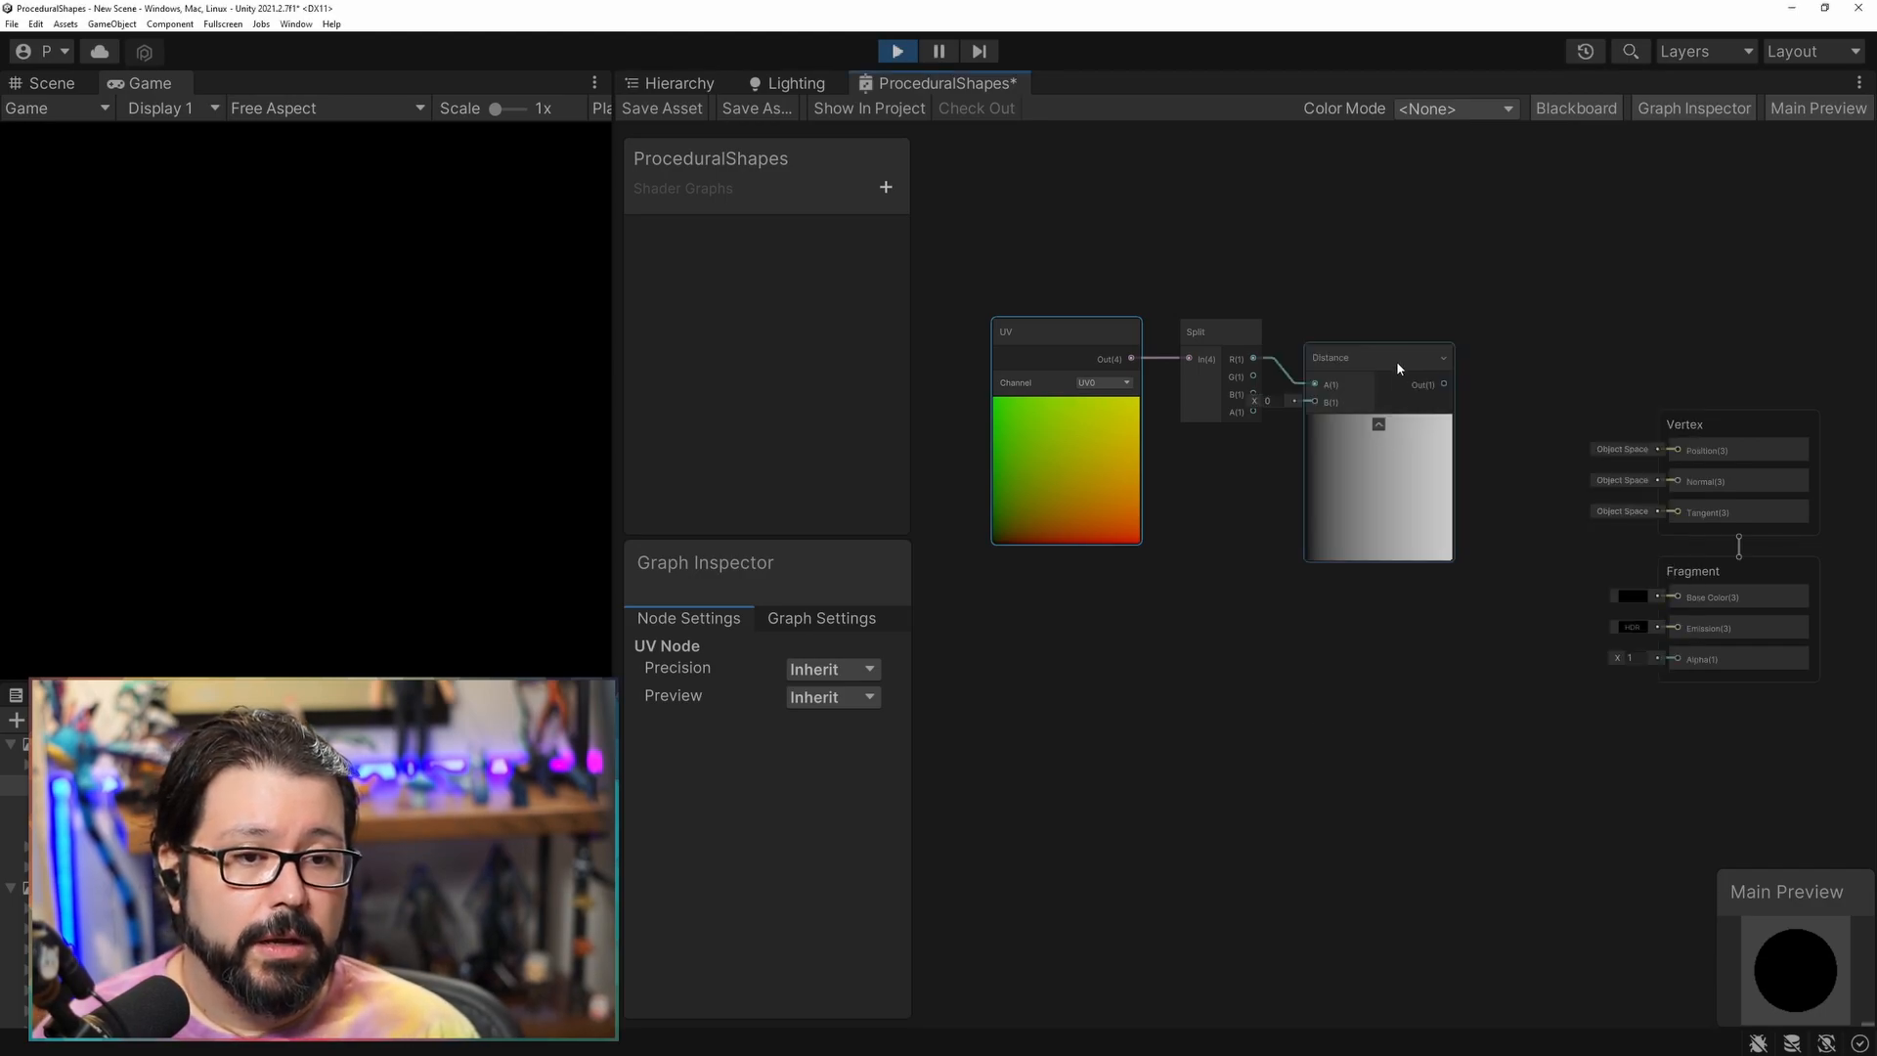
drag(1400, 367, 1469, 350)
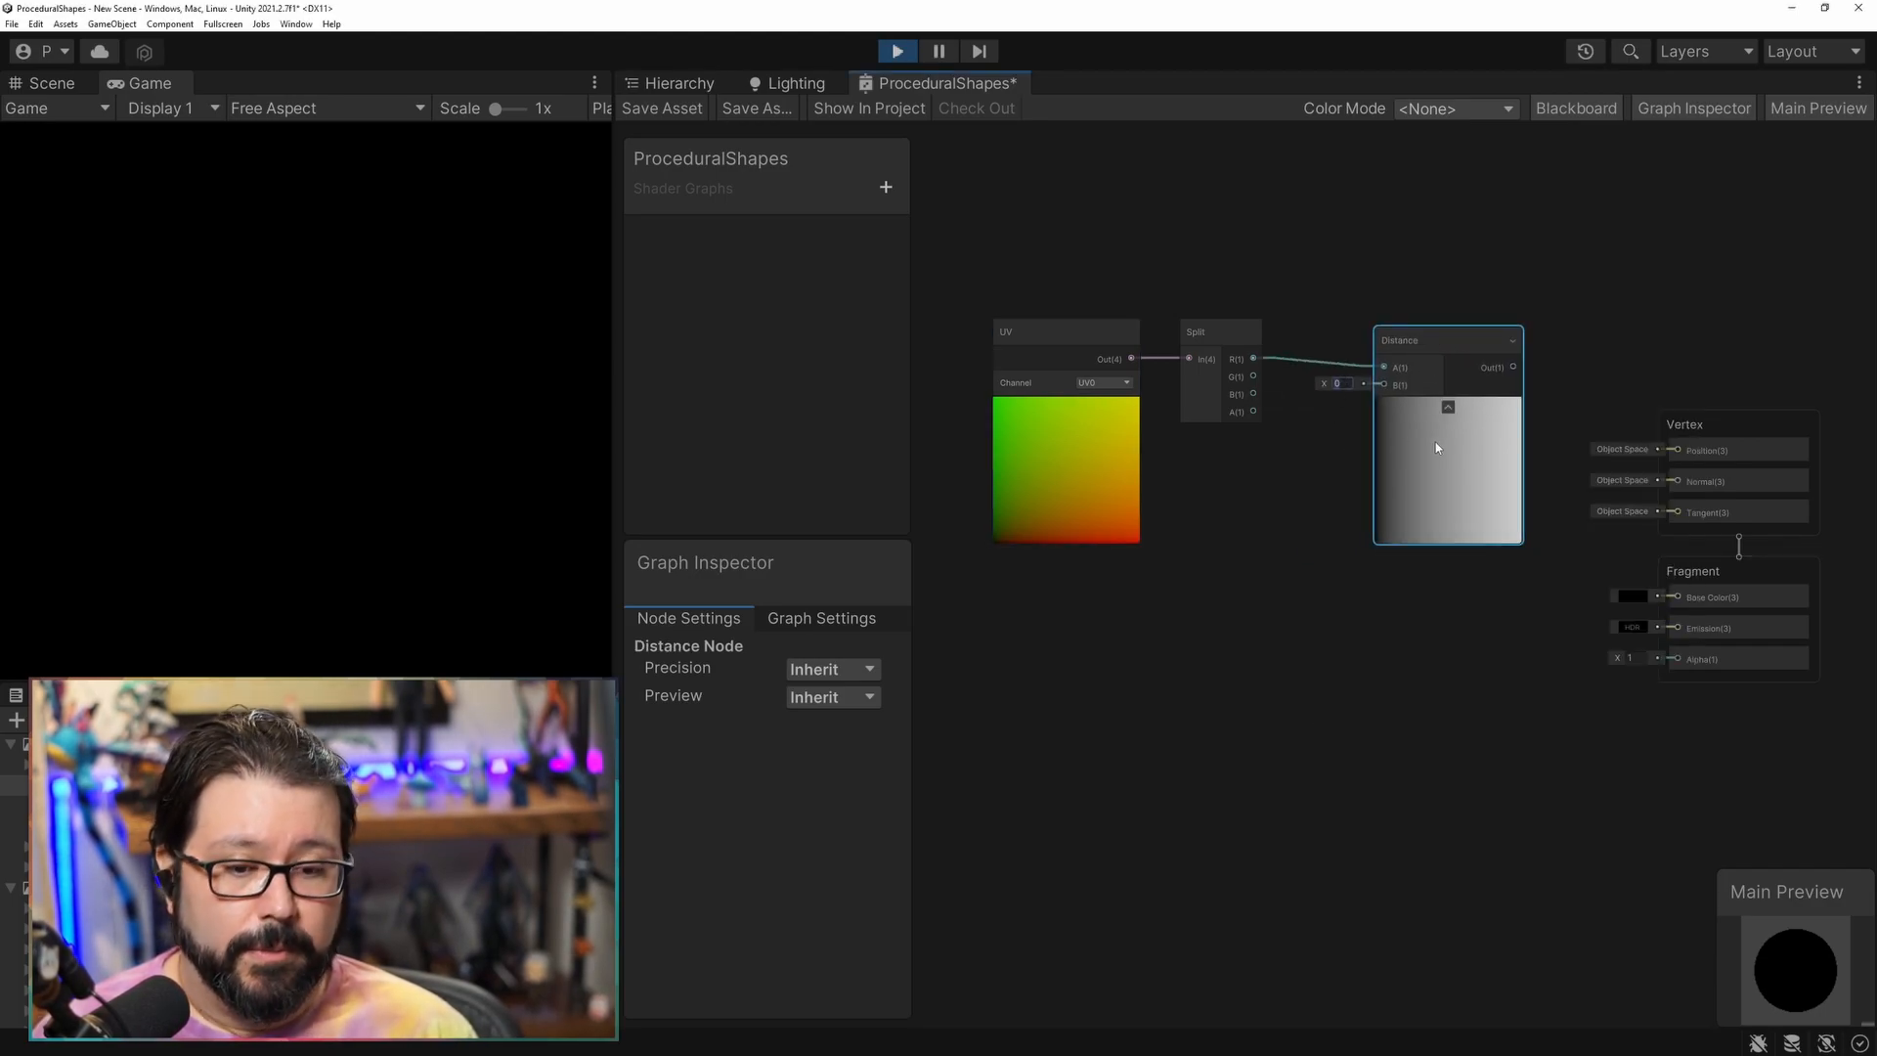
text(0.5)
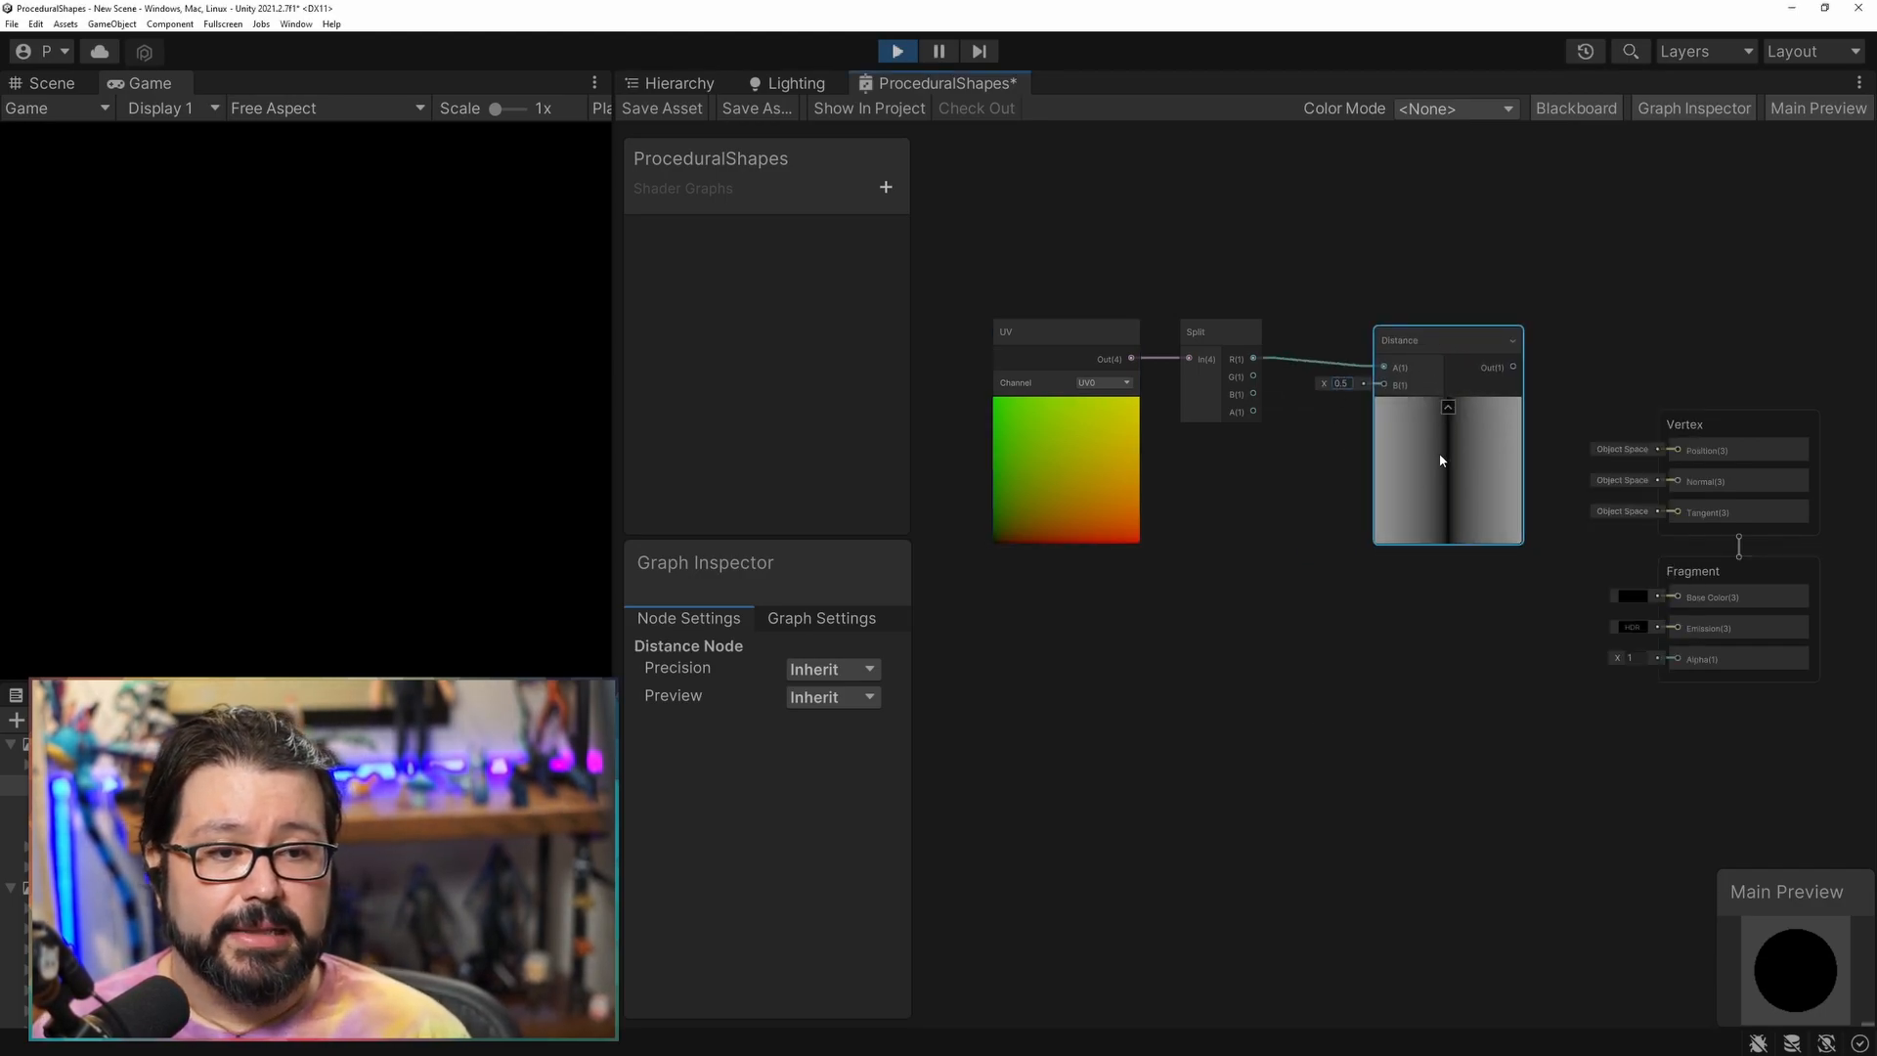
click(1465, 606)
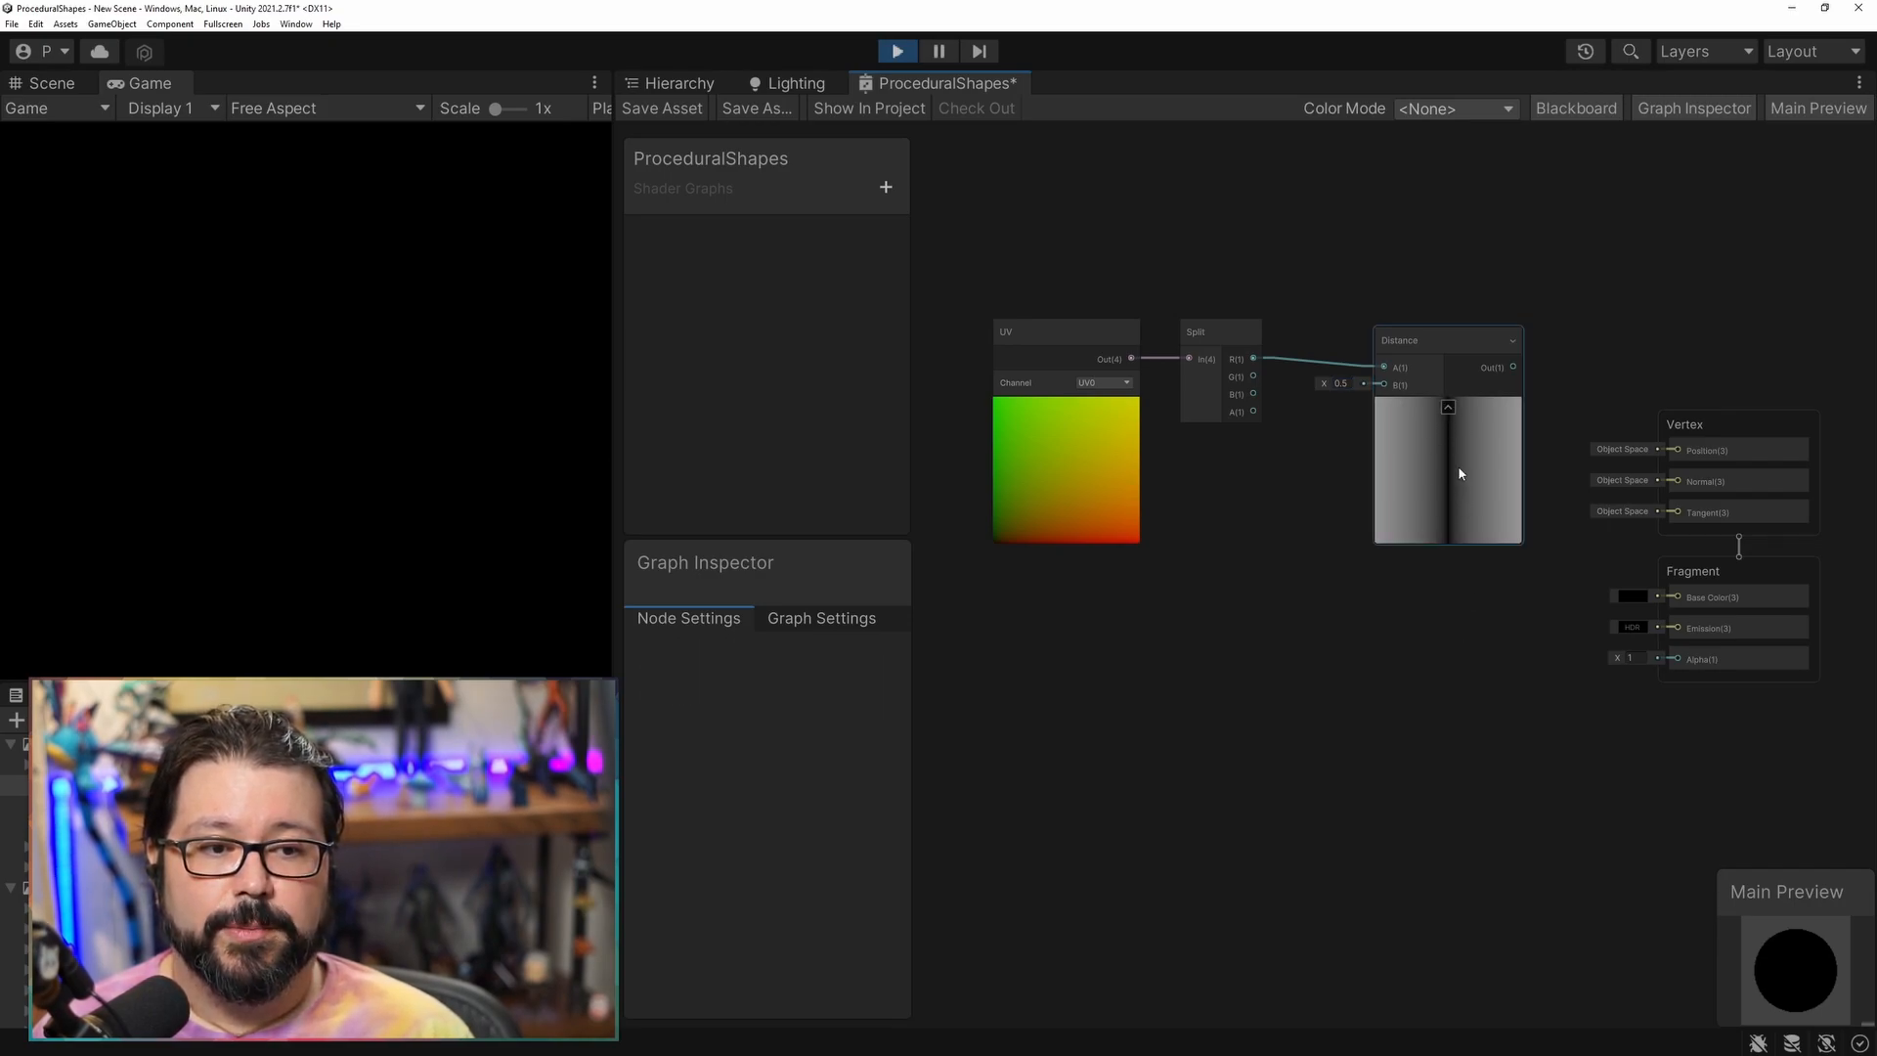
Connect the Distance output to the fragment's Base Color and save the asset.
drag(1513, 367, 1679, 599)
click(657, 108)
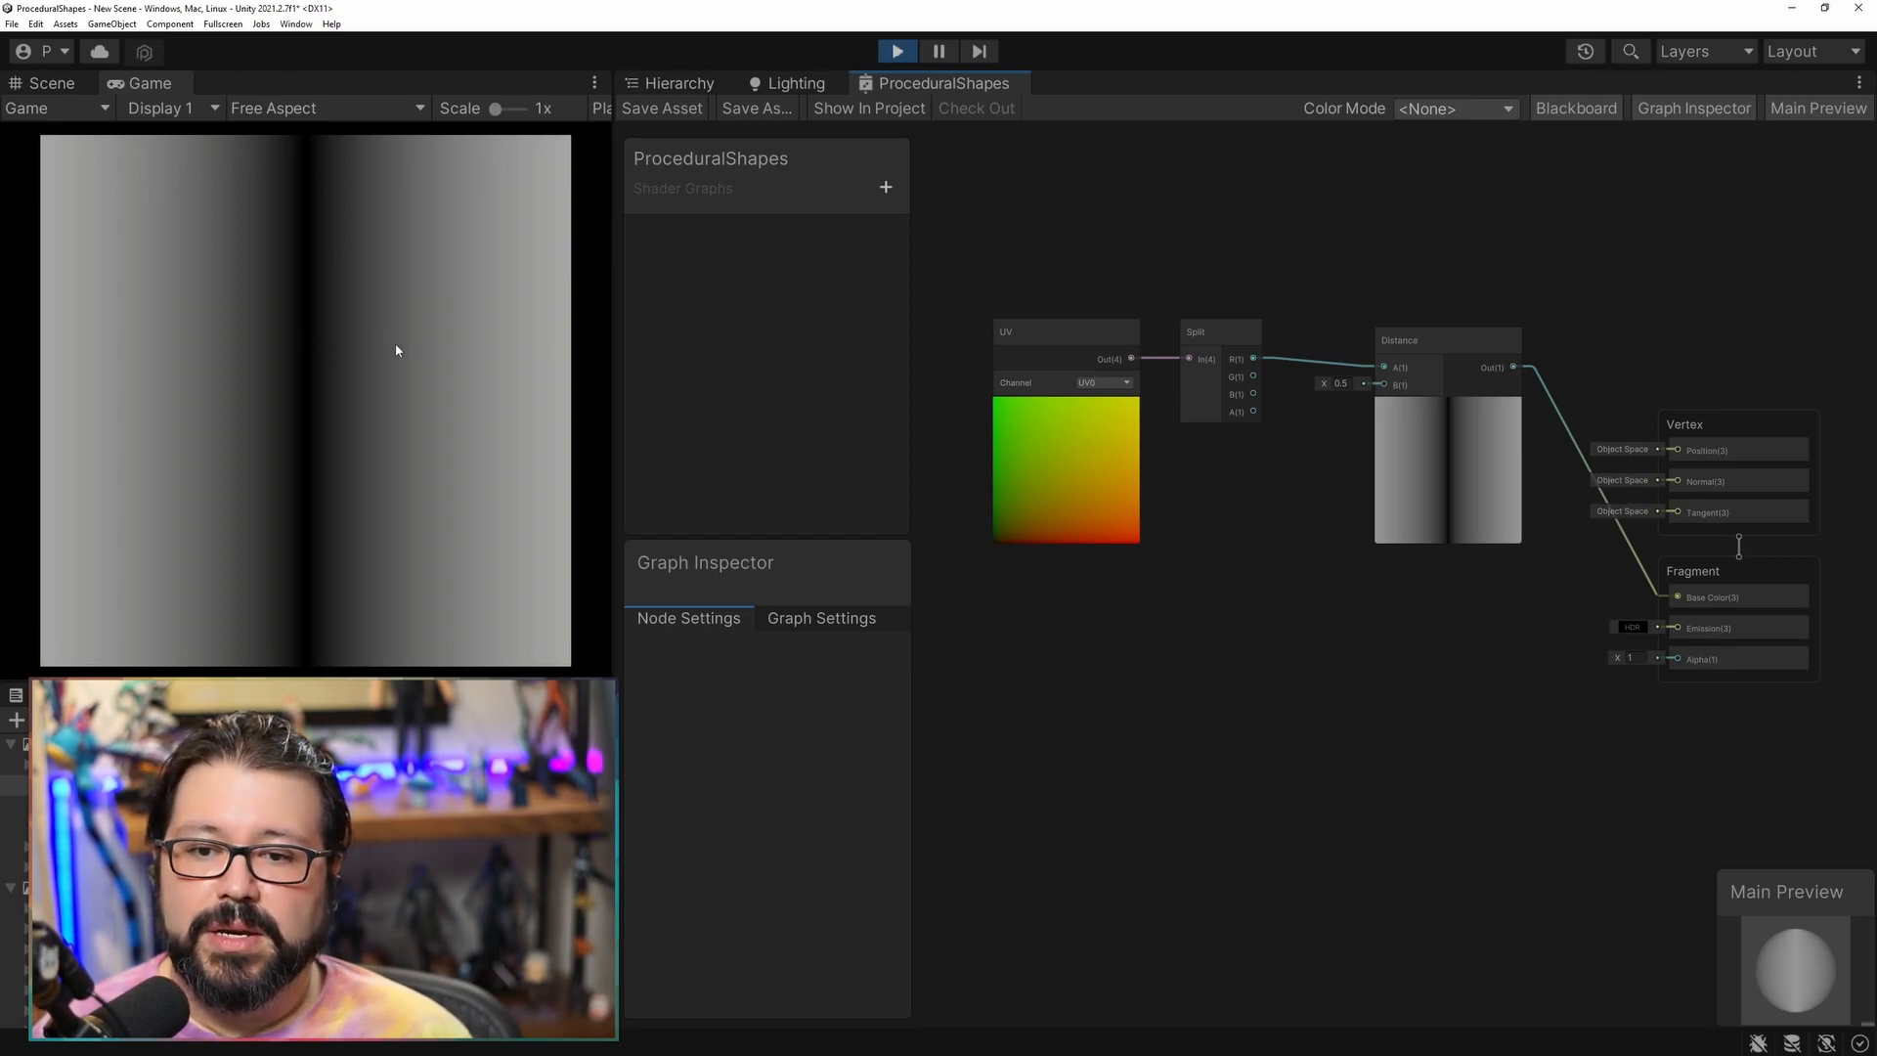
Move the Vertex and Fragment blocks away from the Distance node and place a new Step node fed by the Distance output between them.
middle_drag(1343, 645, 1160, 633)
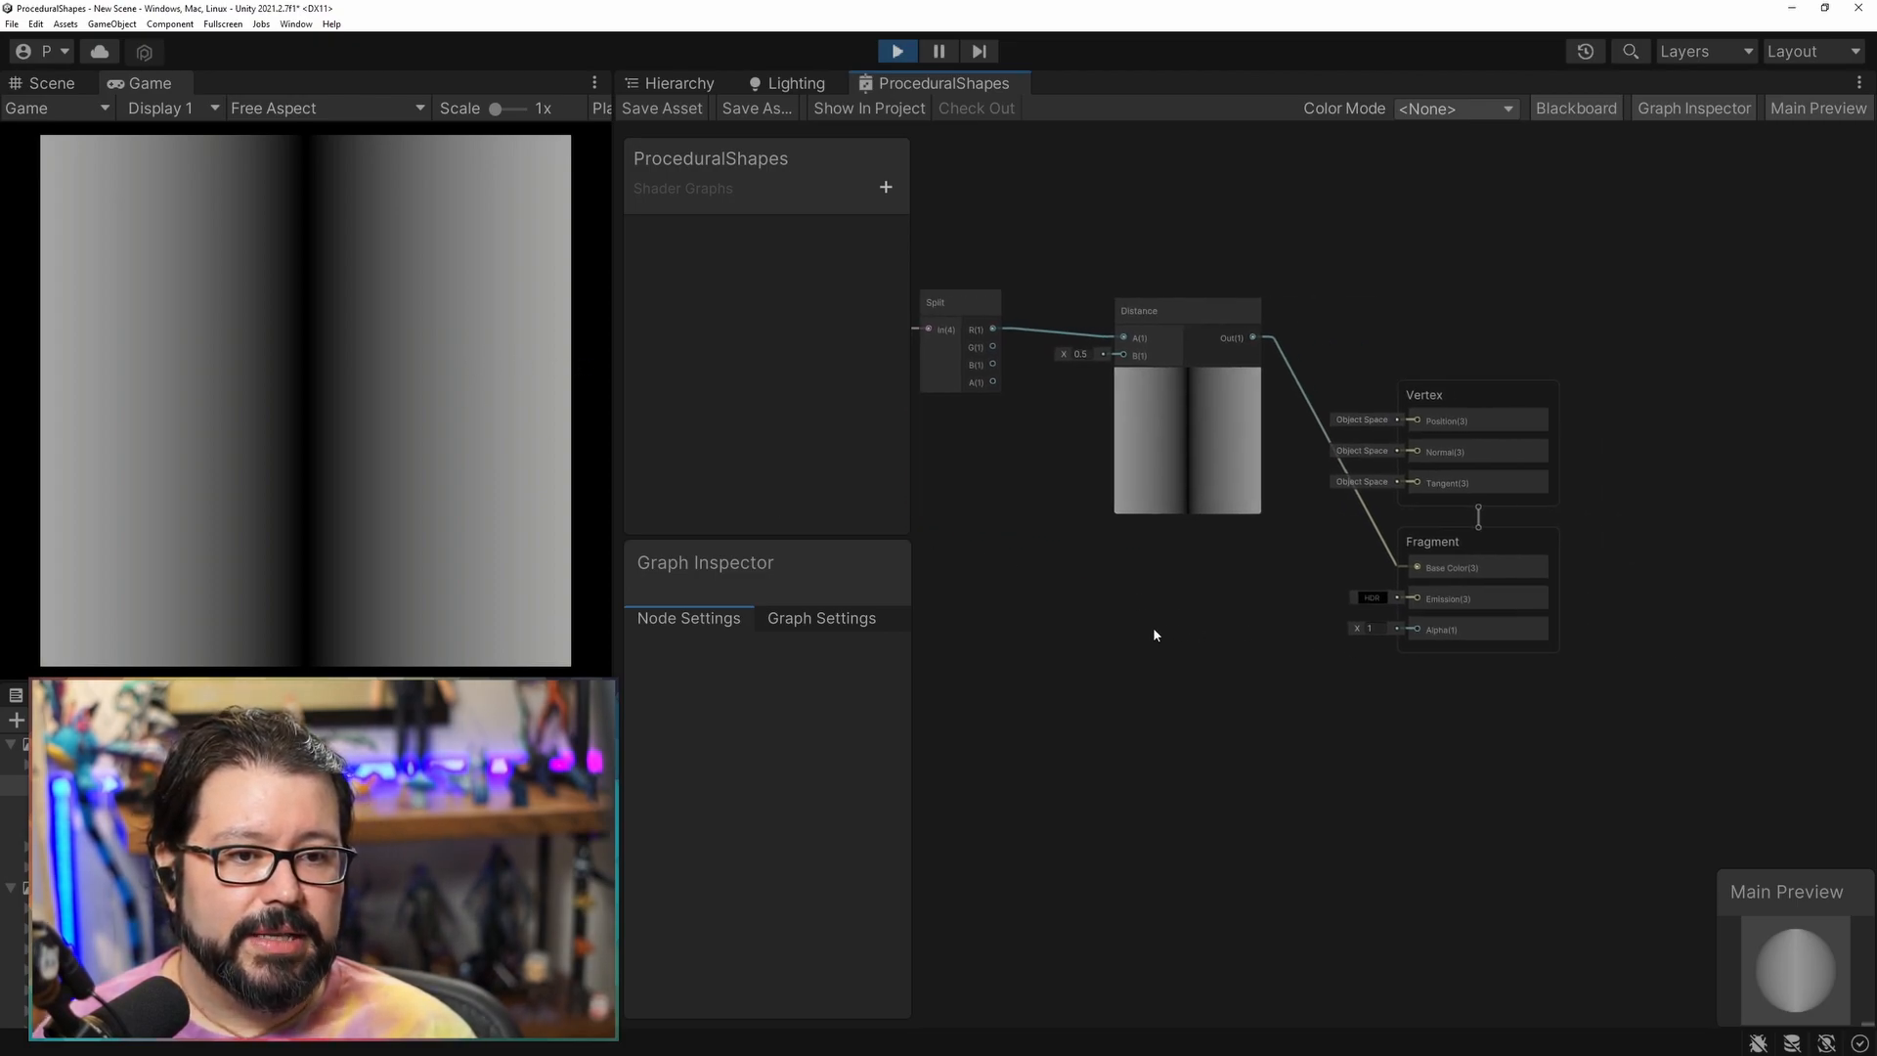
drag(1681, 309, 1288, 726)
drag(1434, 412, 1642, 272)
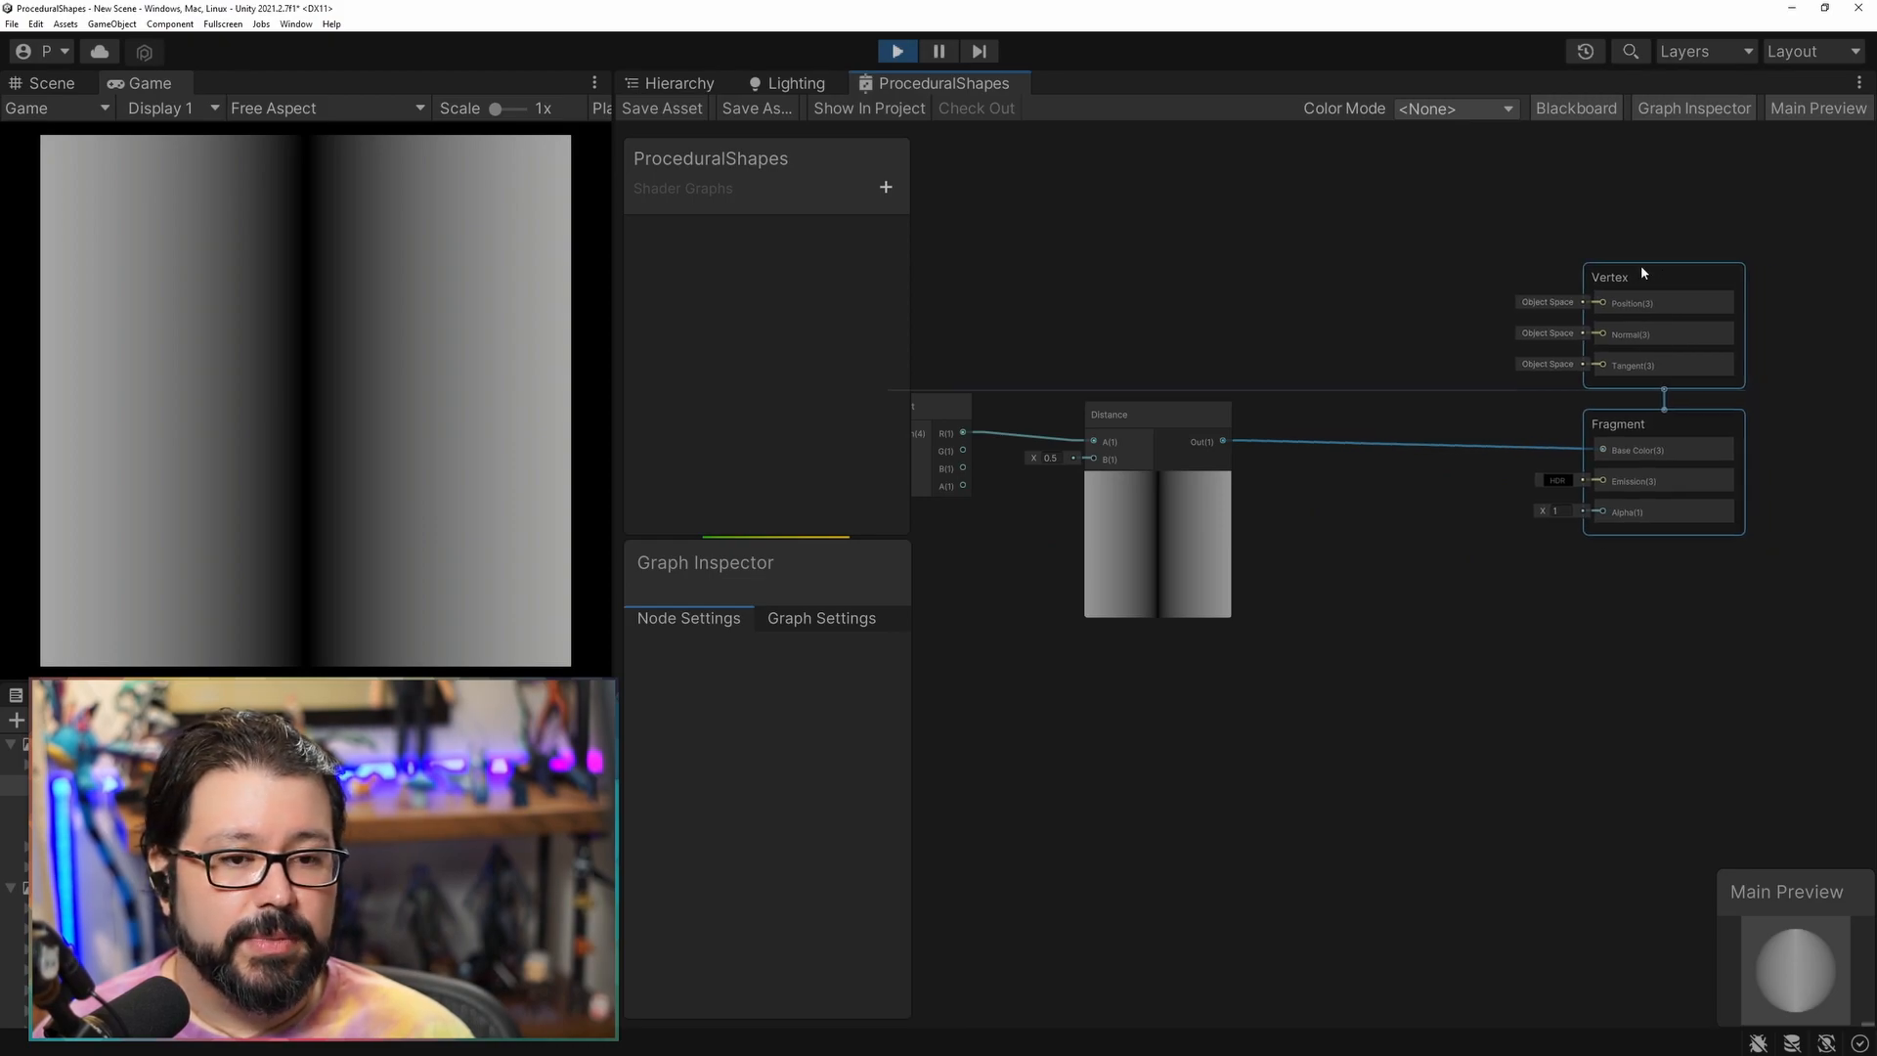
key(space)
text(step)
key(Return)
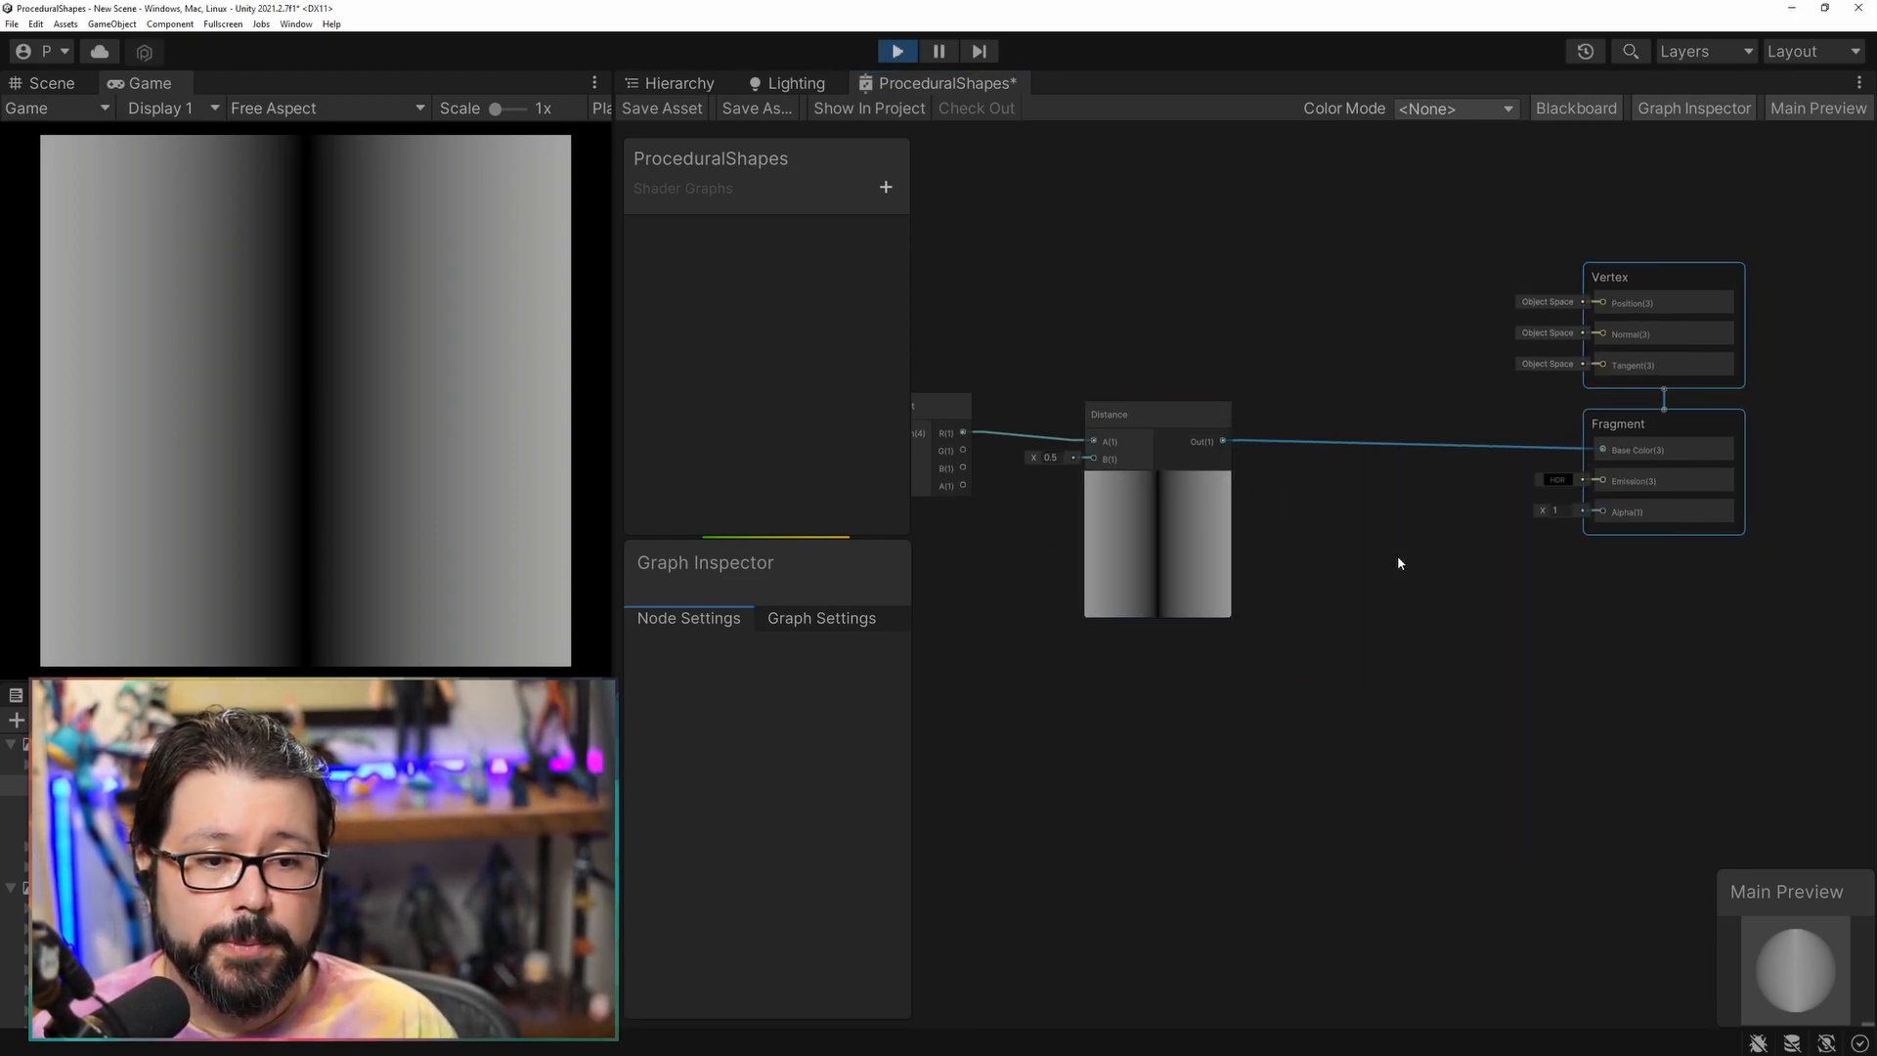
drag(1299, 468, 1372, 394)
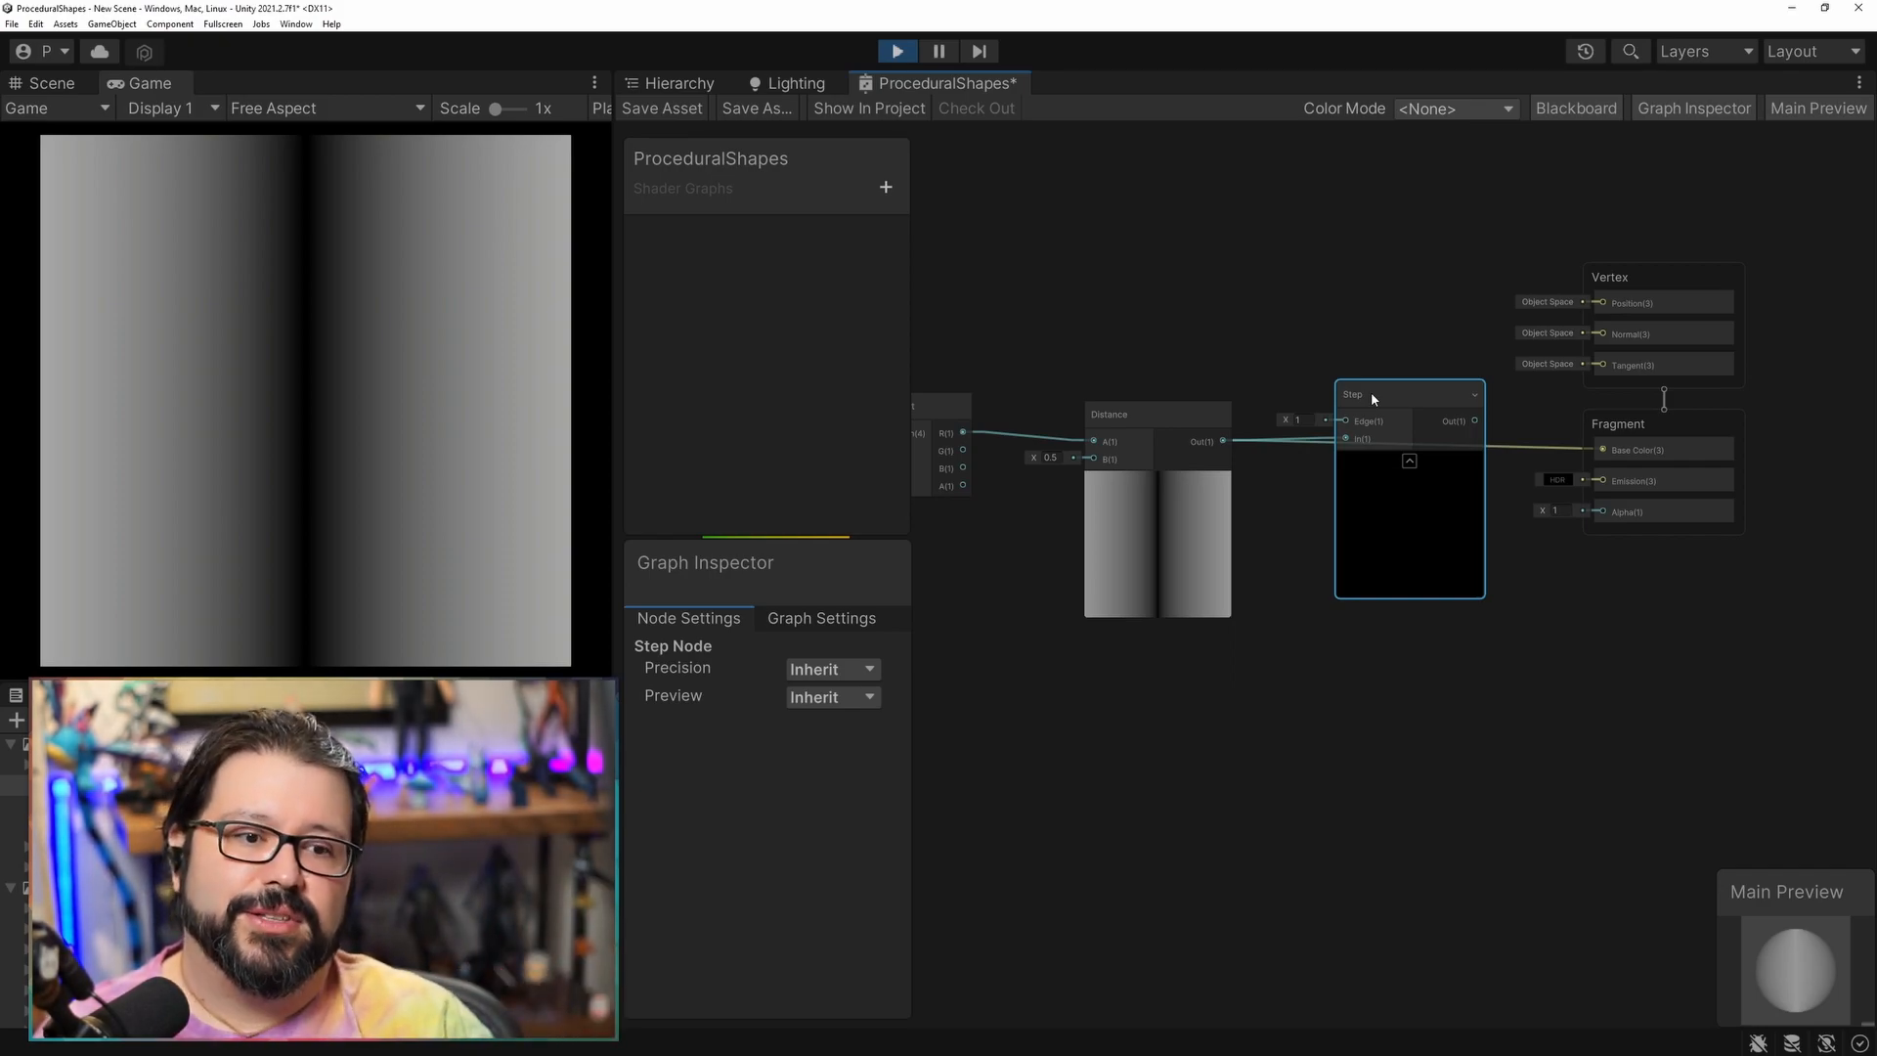
drag(1377, 391, 1406, 350)
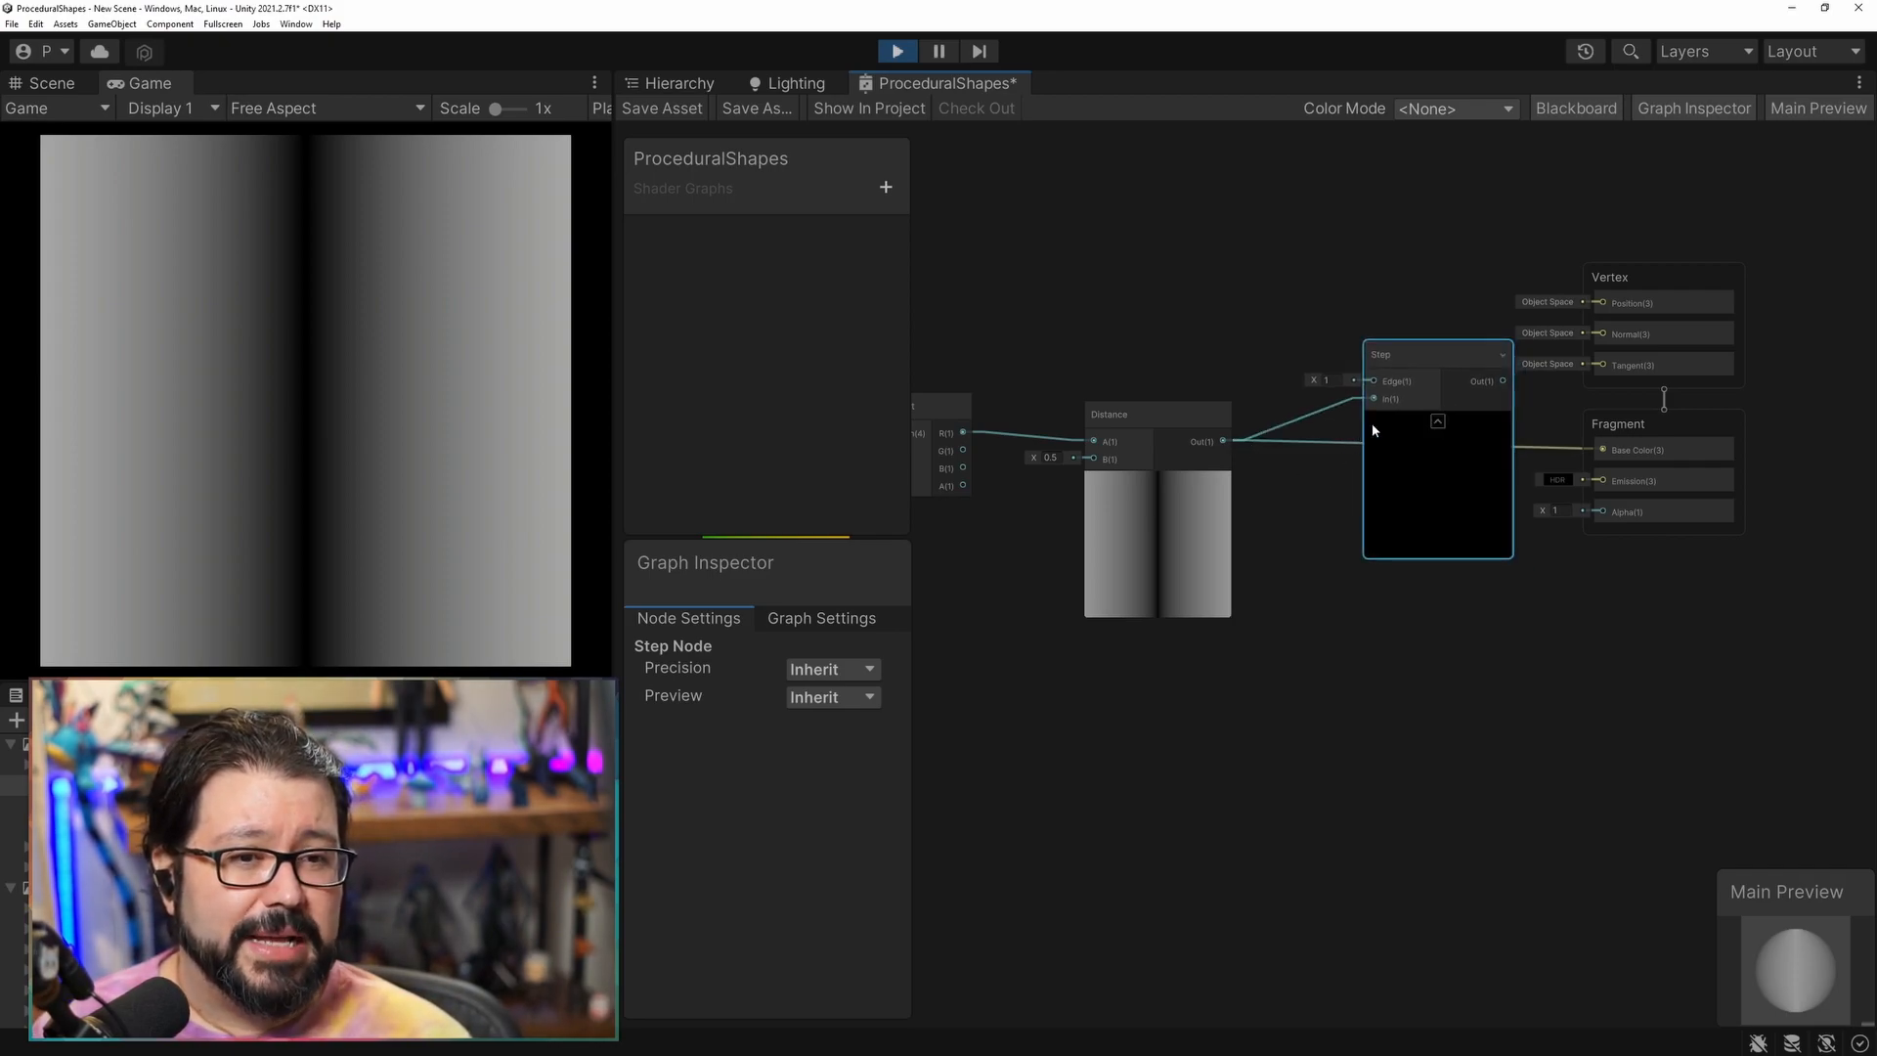
Rewire the Distance output to the Step node's Edge with In set to 0.27, and connect the Step output to Base Color.
drag(1223, 440, 1387, 380)
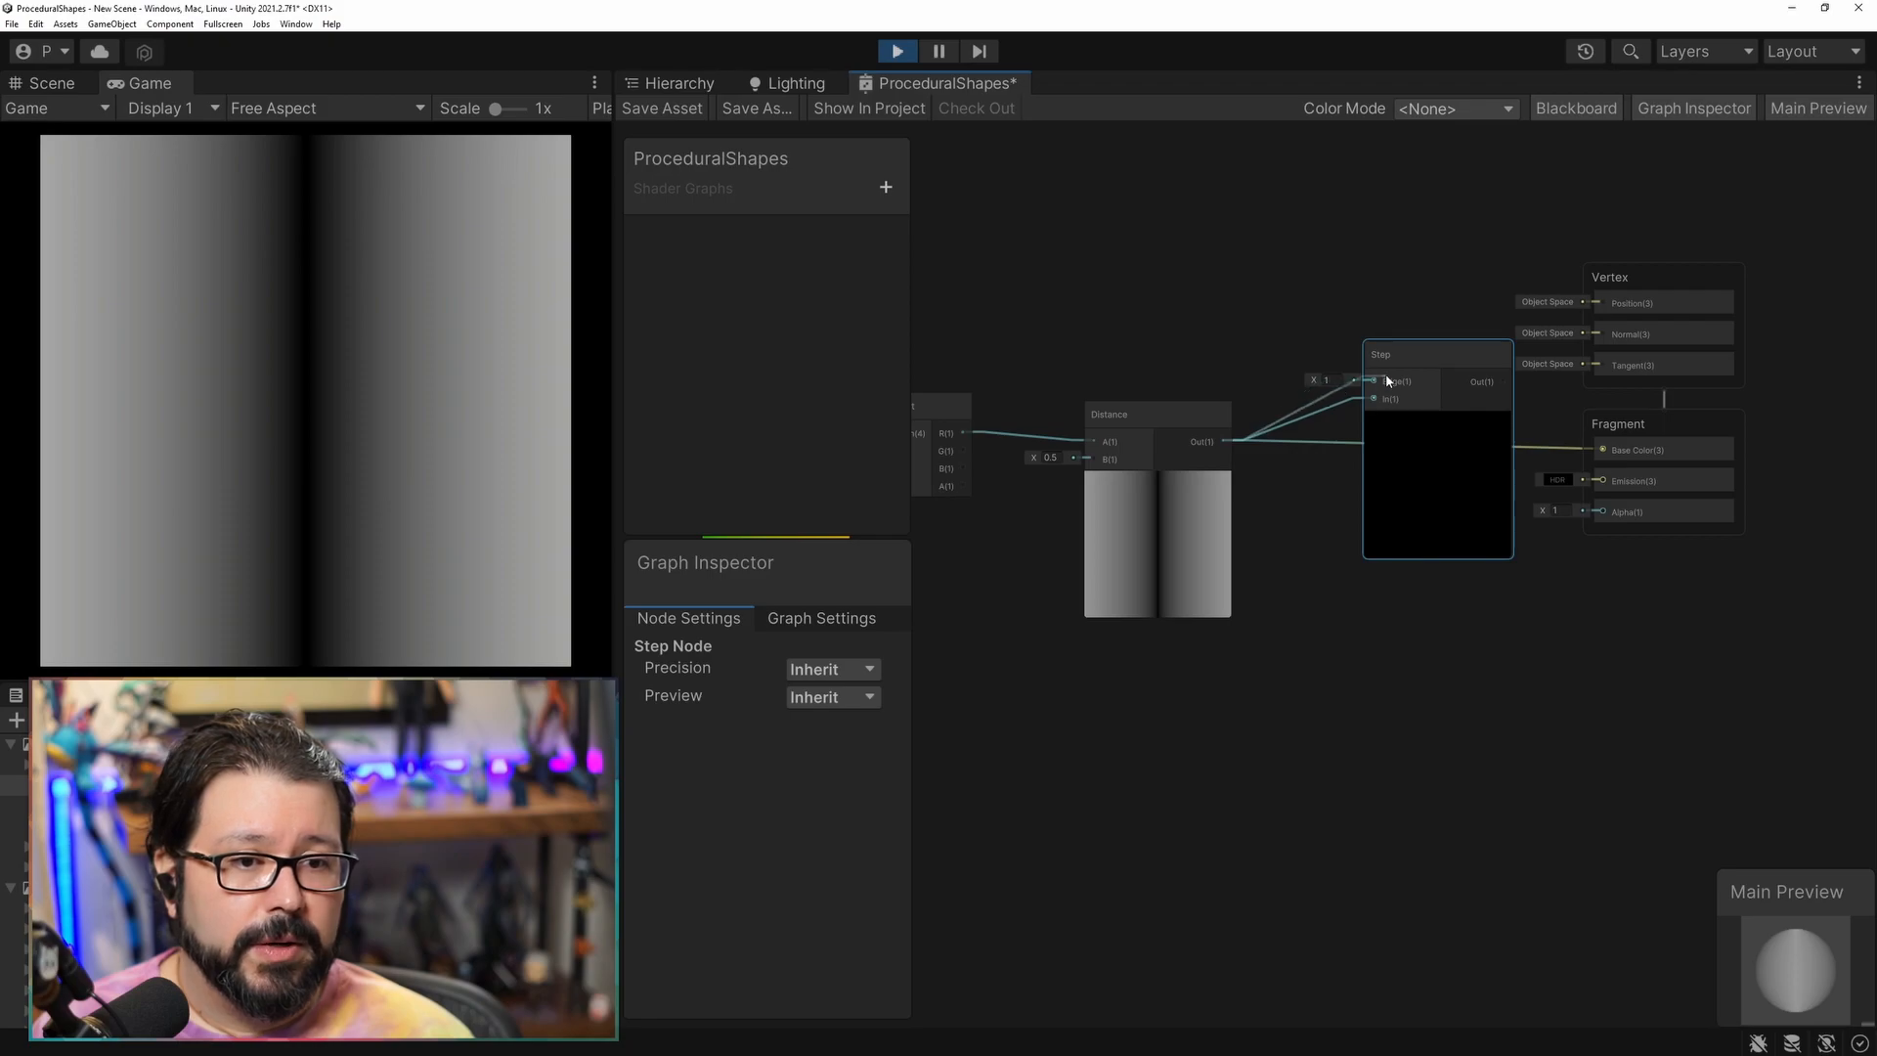
click(1345, 403)
key(Delete)
drag(1315, 399, 1318, 395)
drag(1503, 381, 1603, 449)
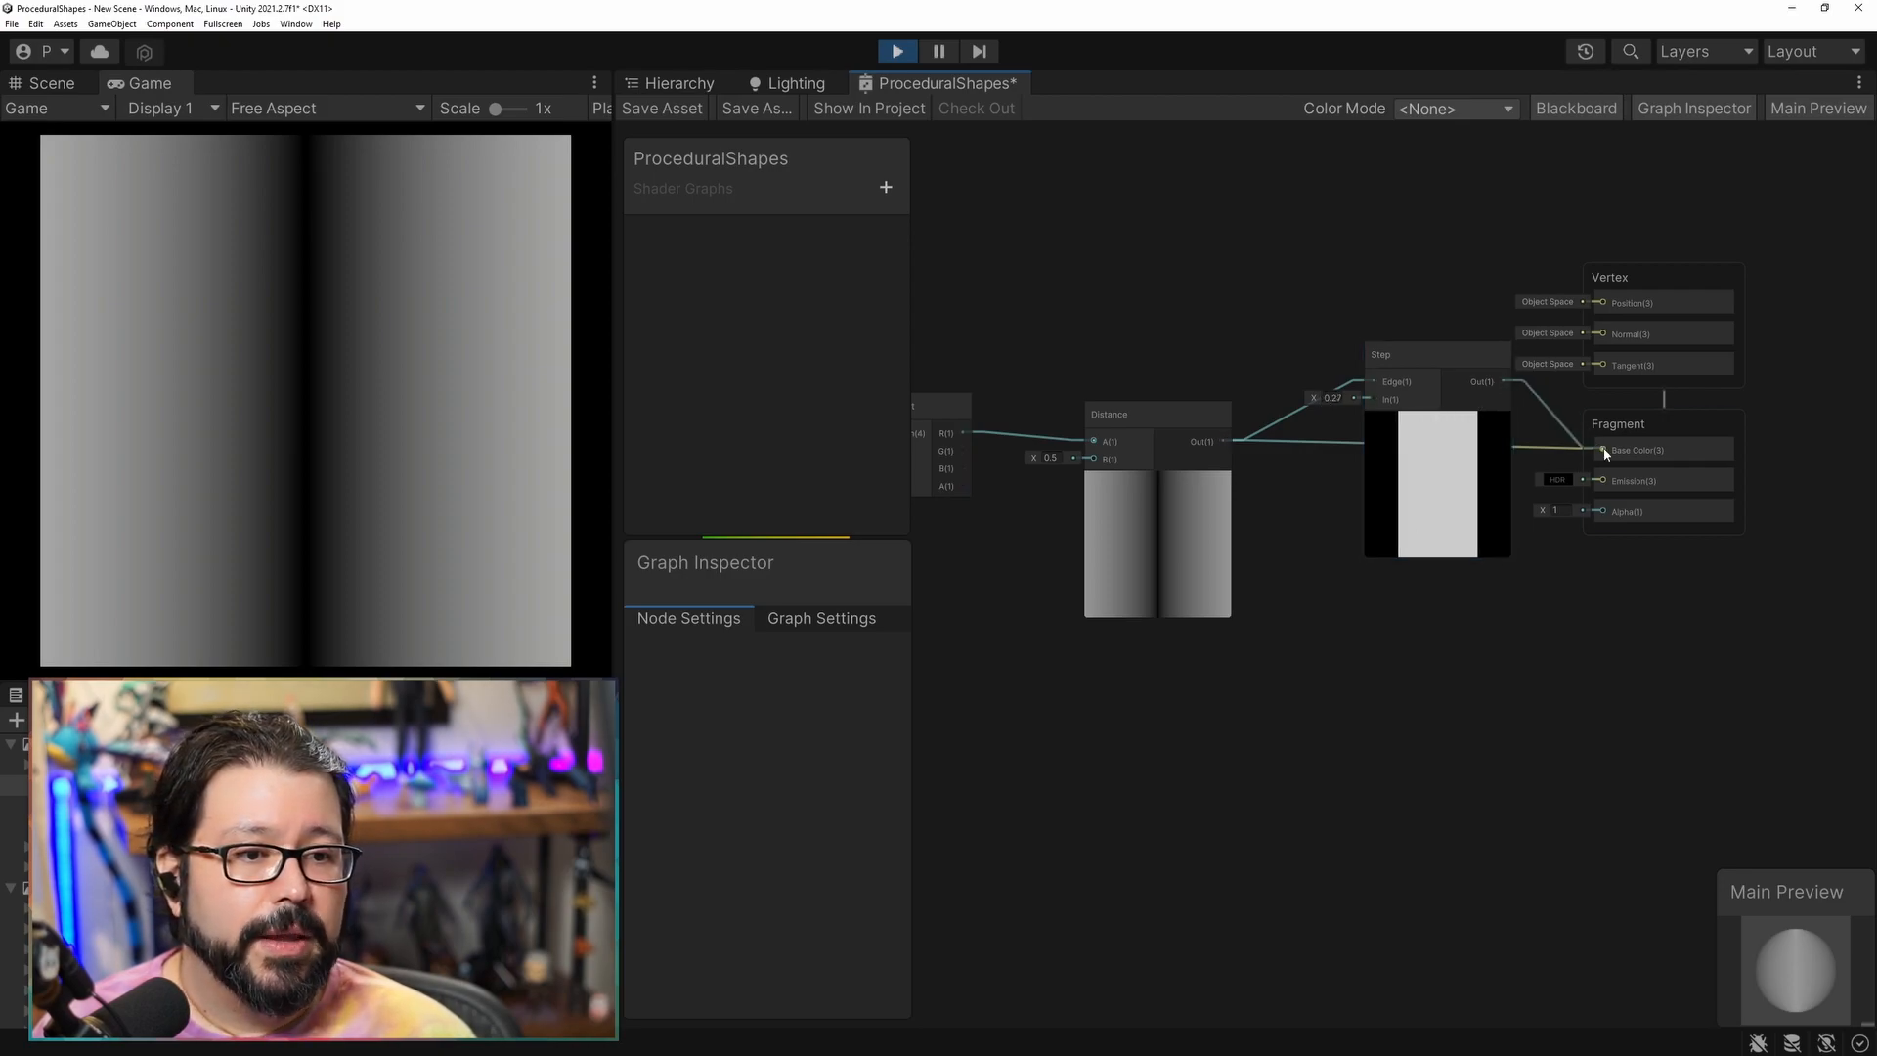
Add a Float property named Width to the shader graph.
click(886, 188)
click(923, 223)
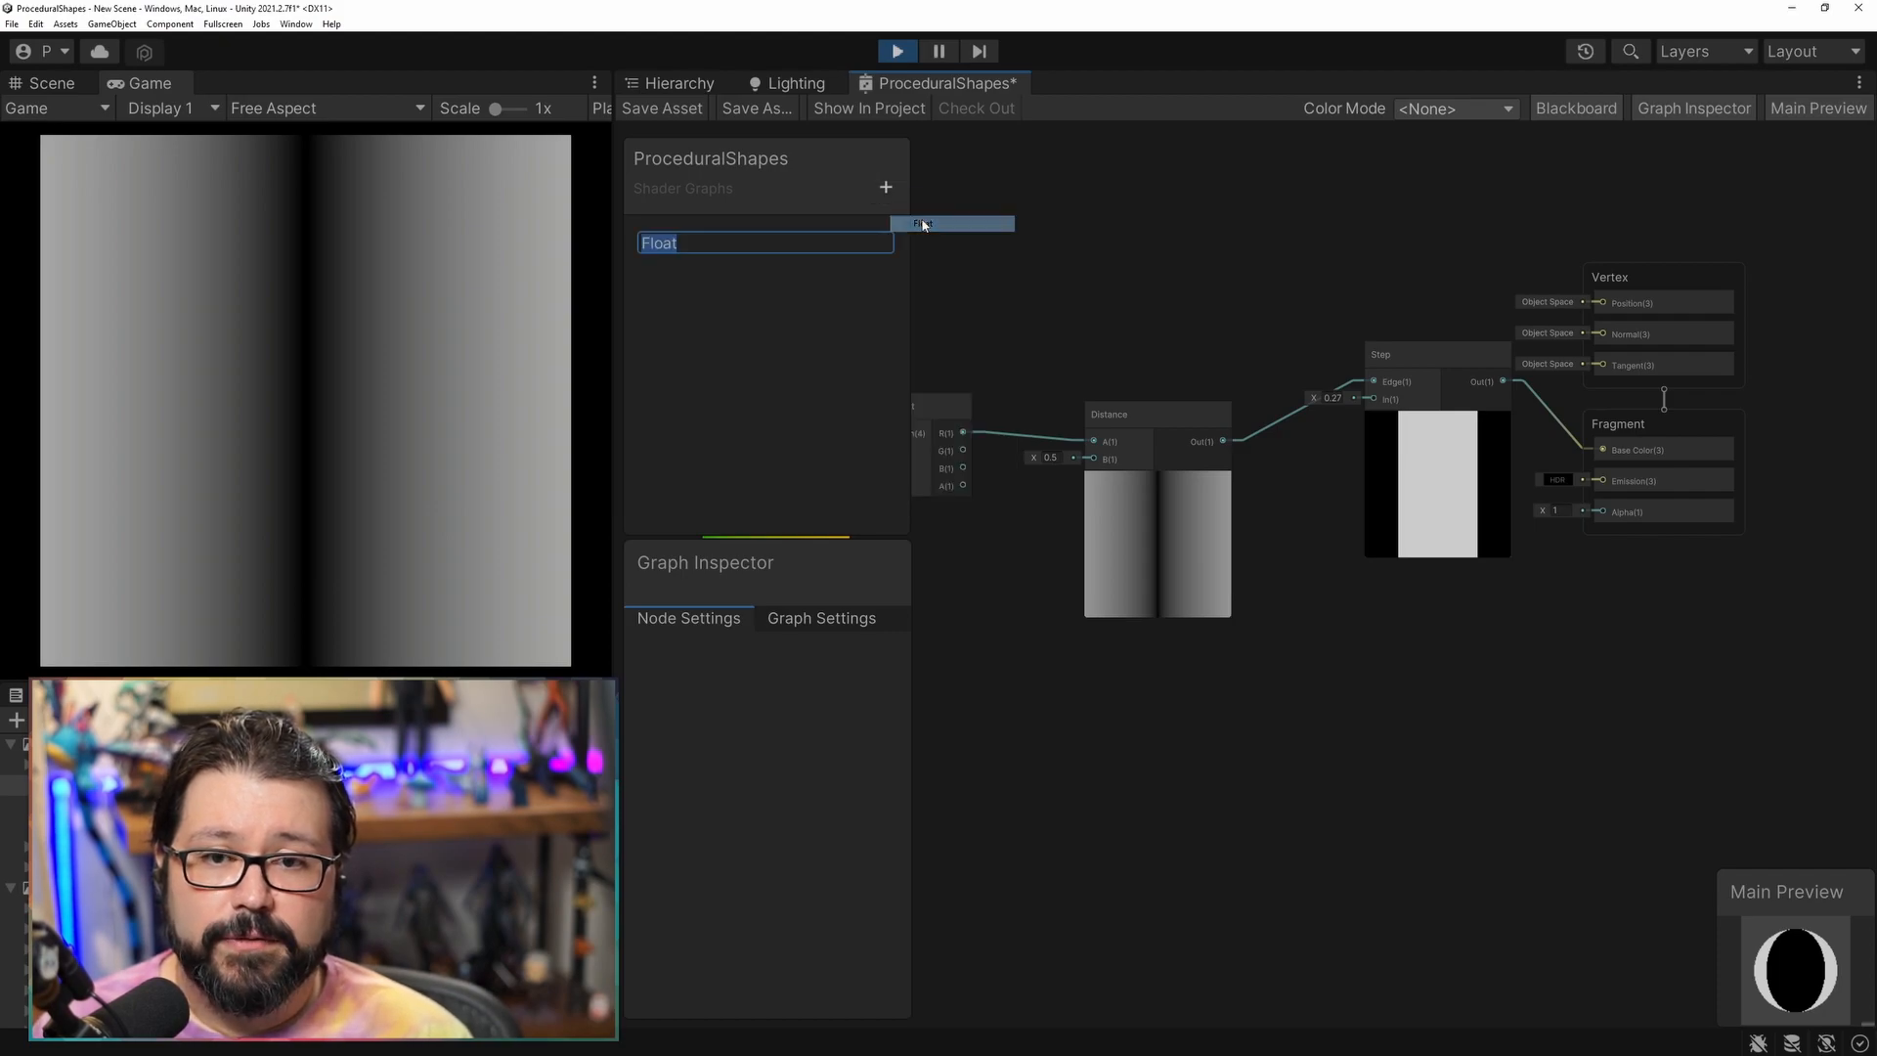
text(Width)
key(Return)
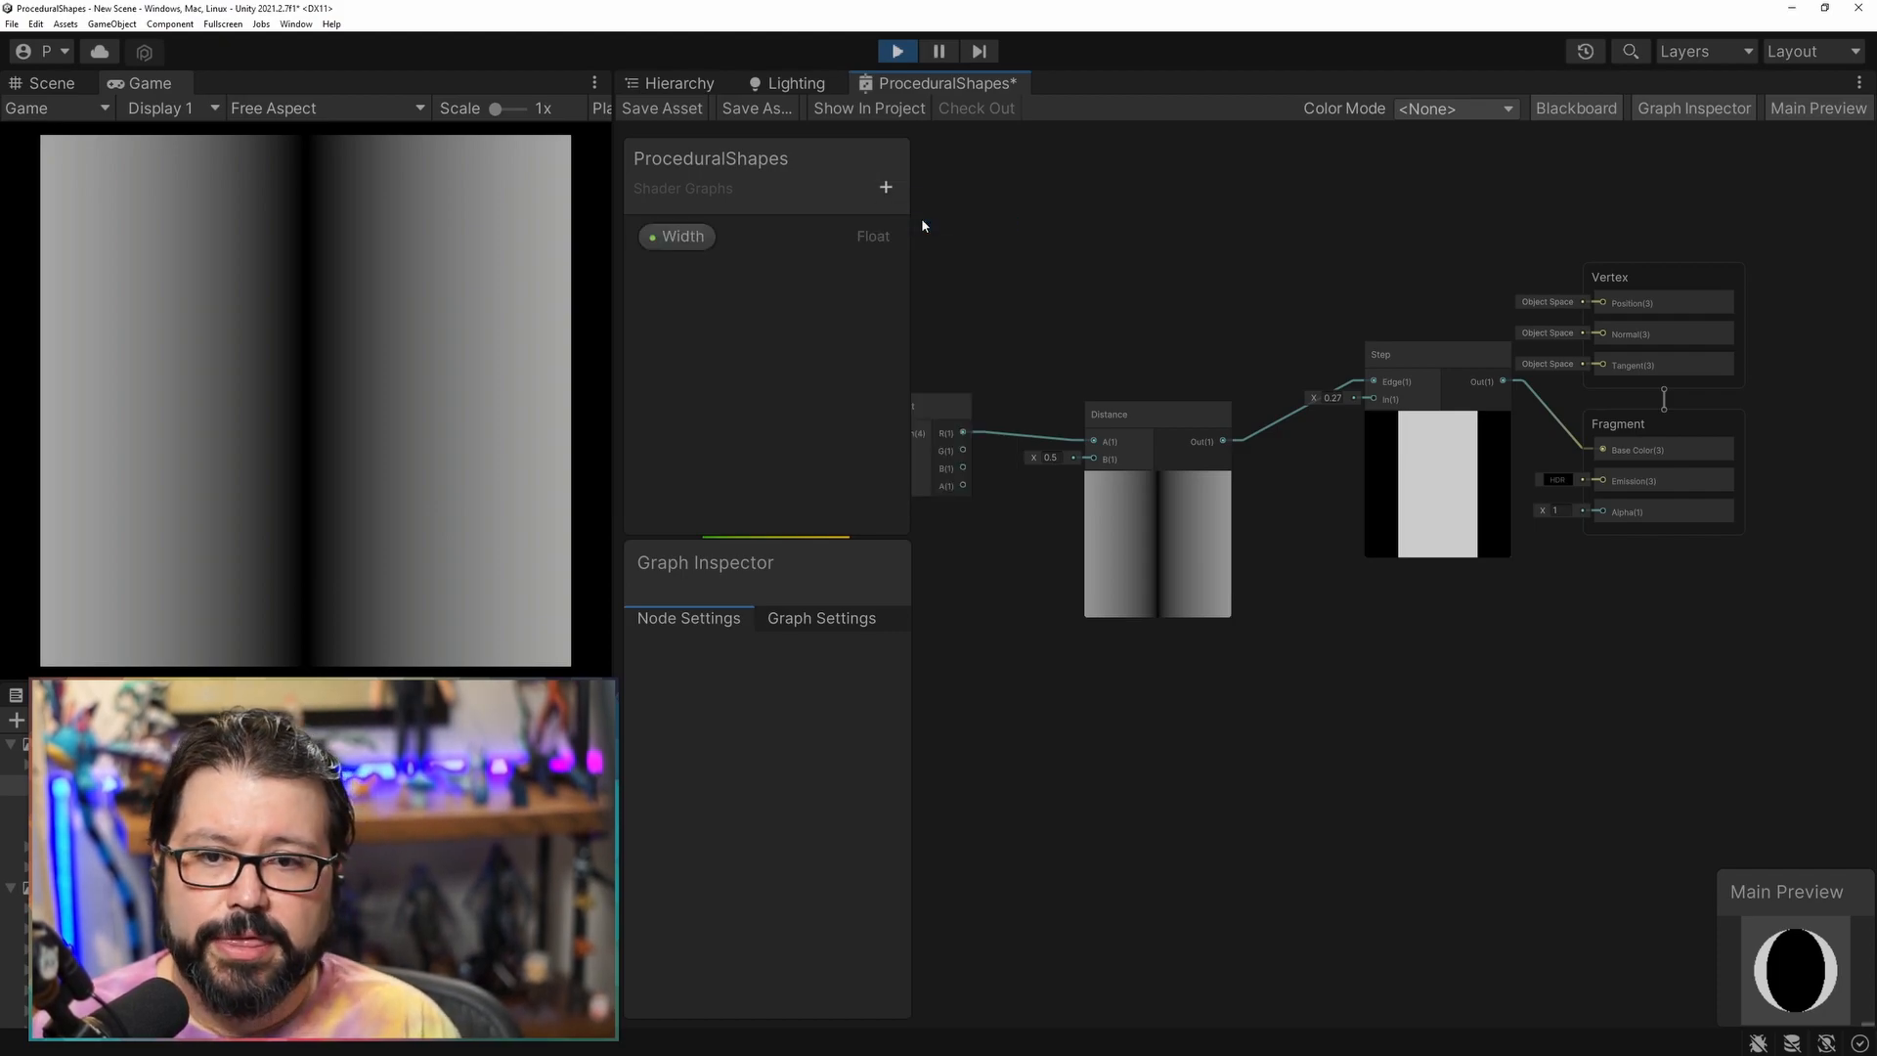
Give the Width property a default of 0.2 and change its mode to Slider.
click(708, 241)
click(839, 756)
text(0.2)
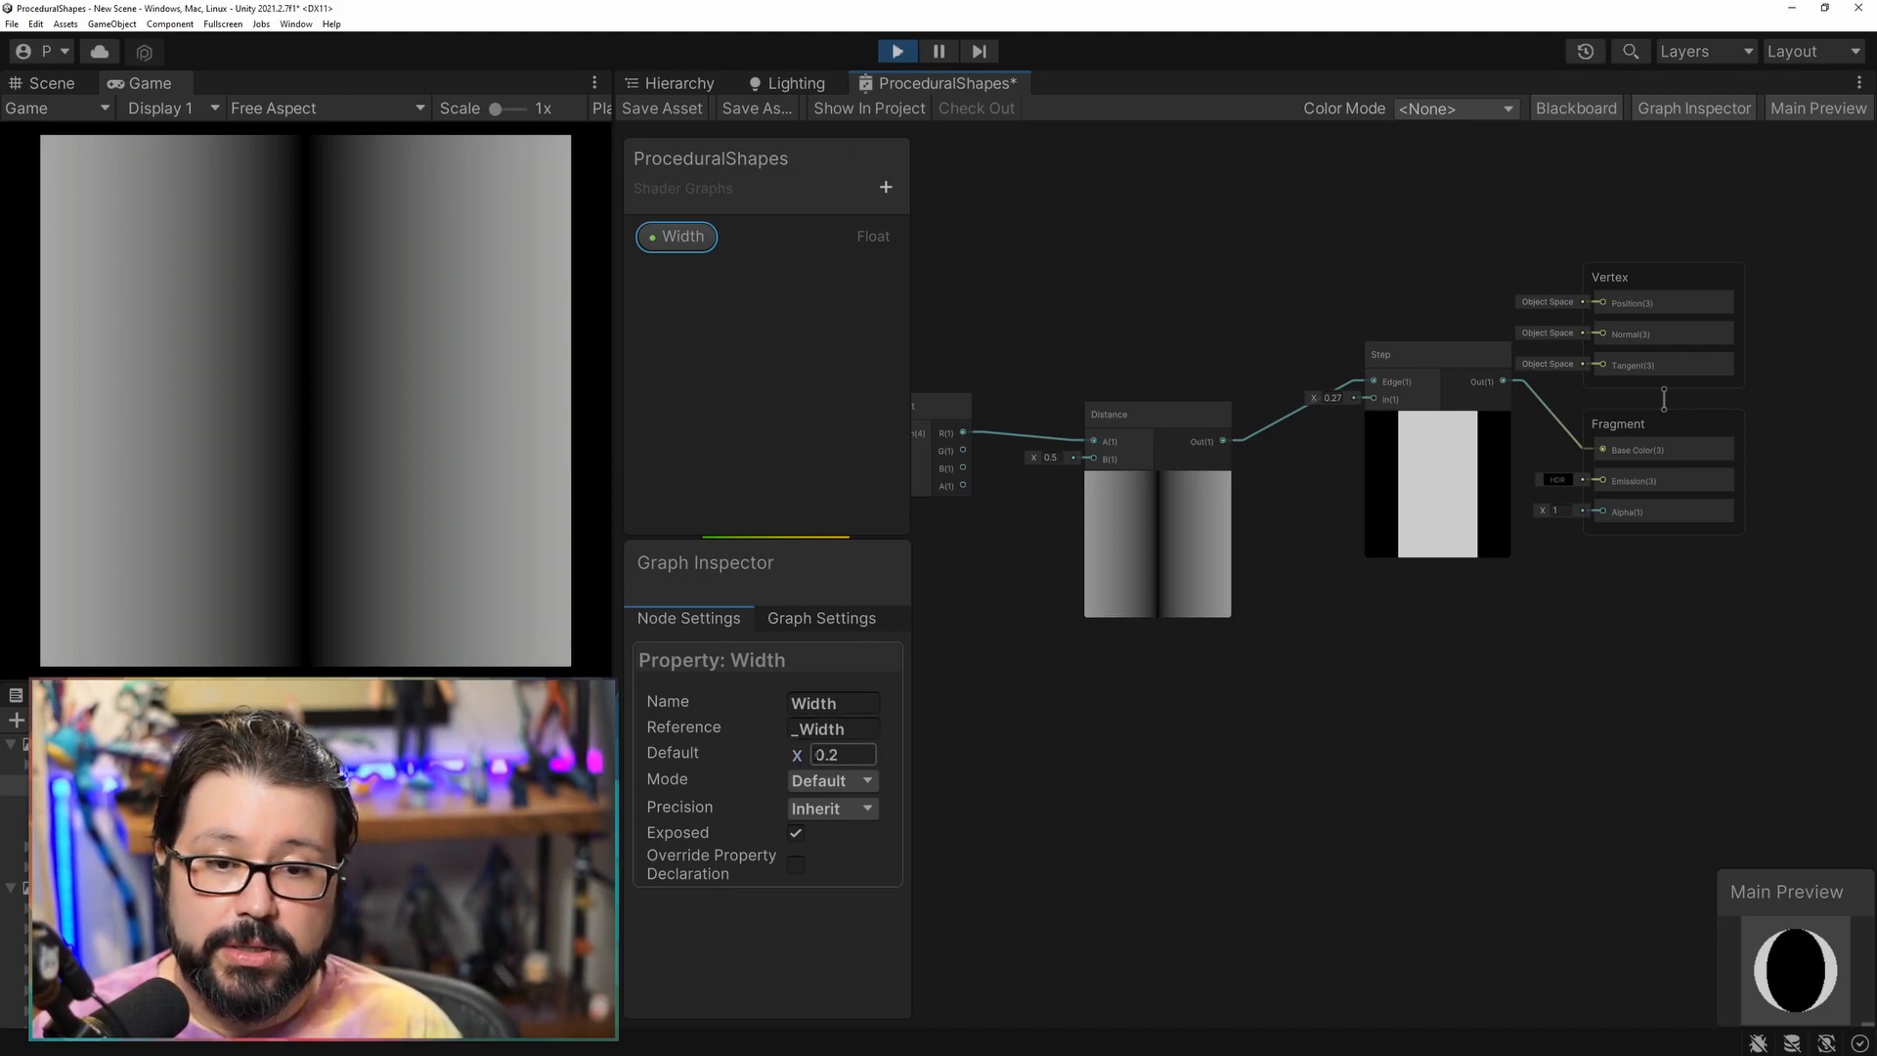
click(831, 780)
click(824, 807)
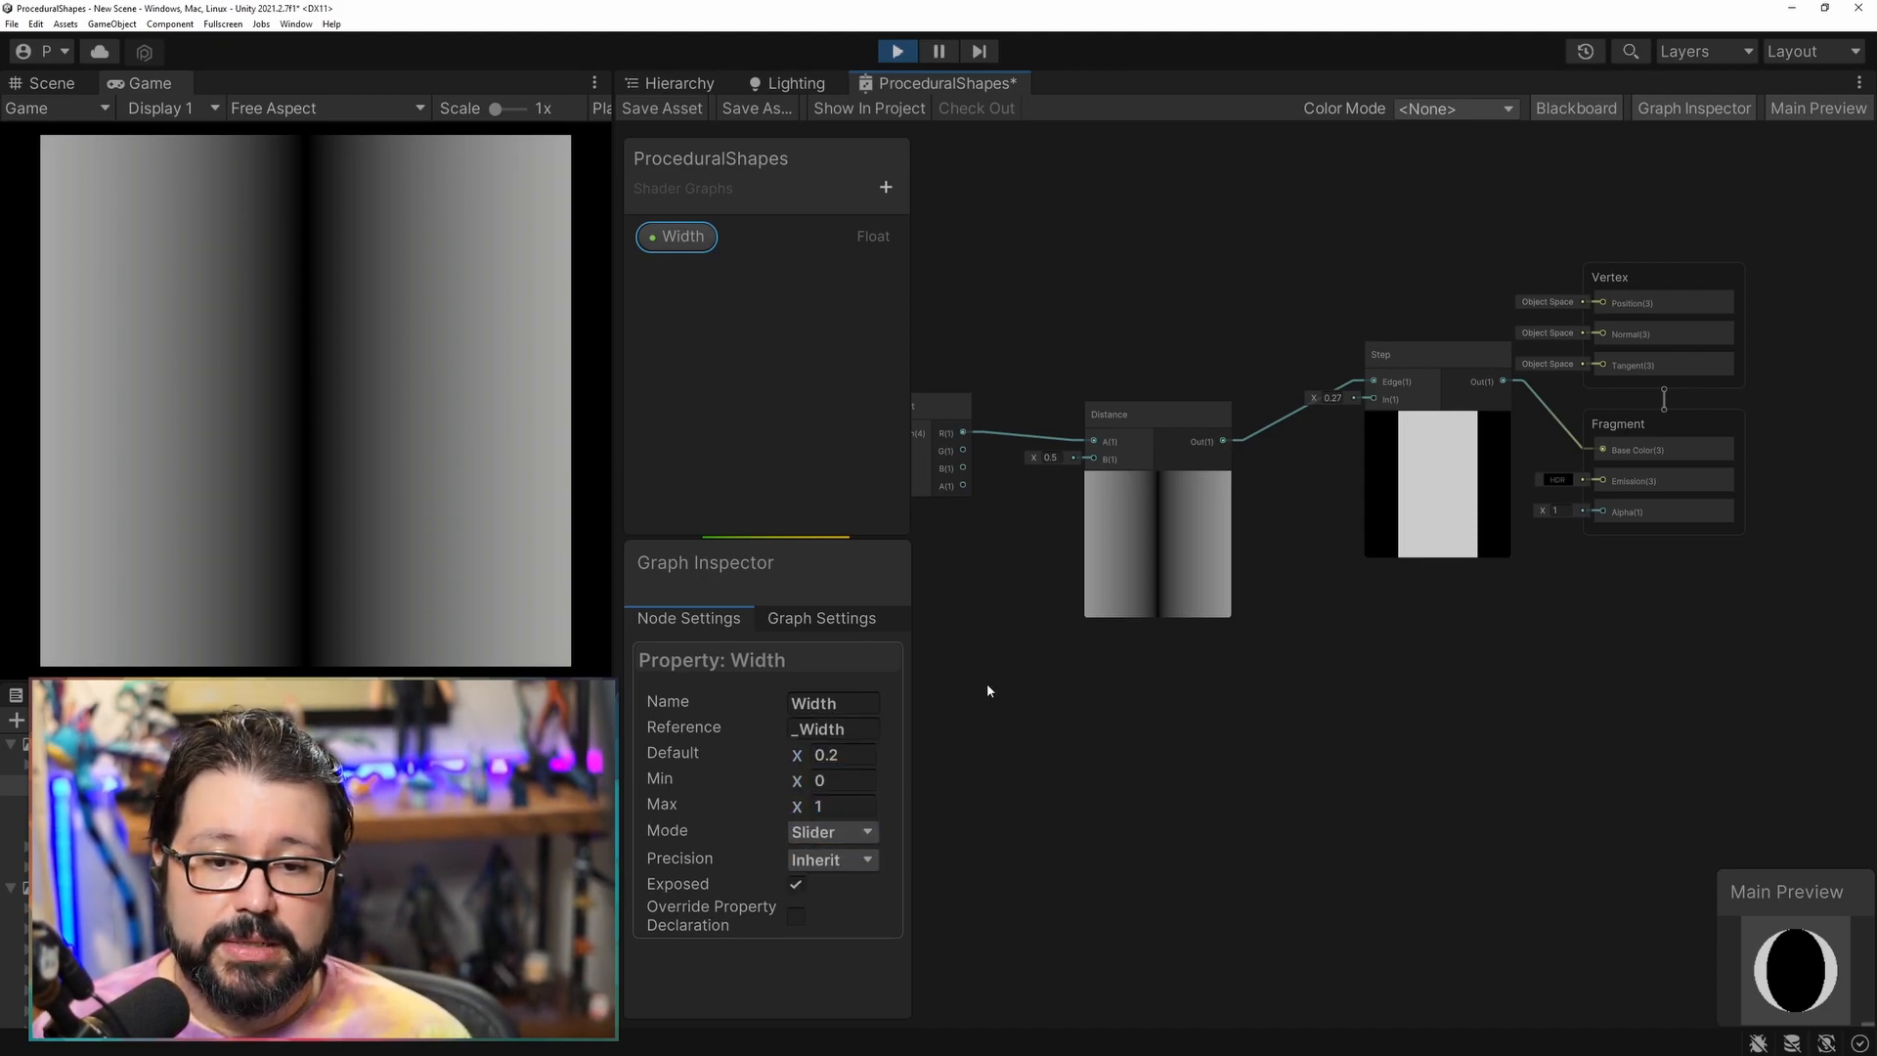
Connect the Width property to the Step node's In input and save the asset.
drag(722, 235, 1374, 399)
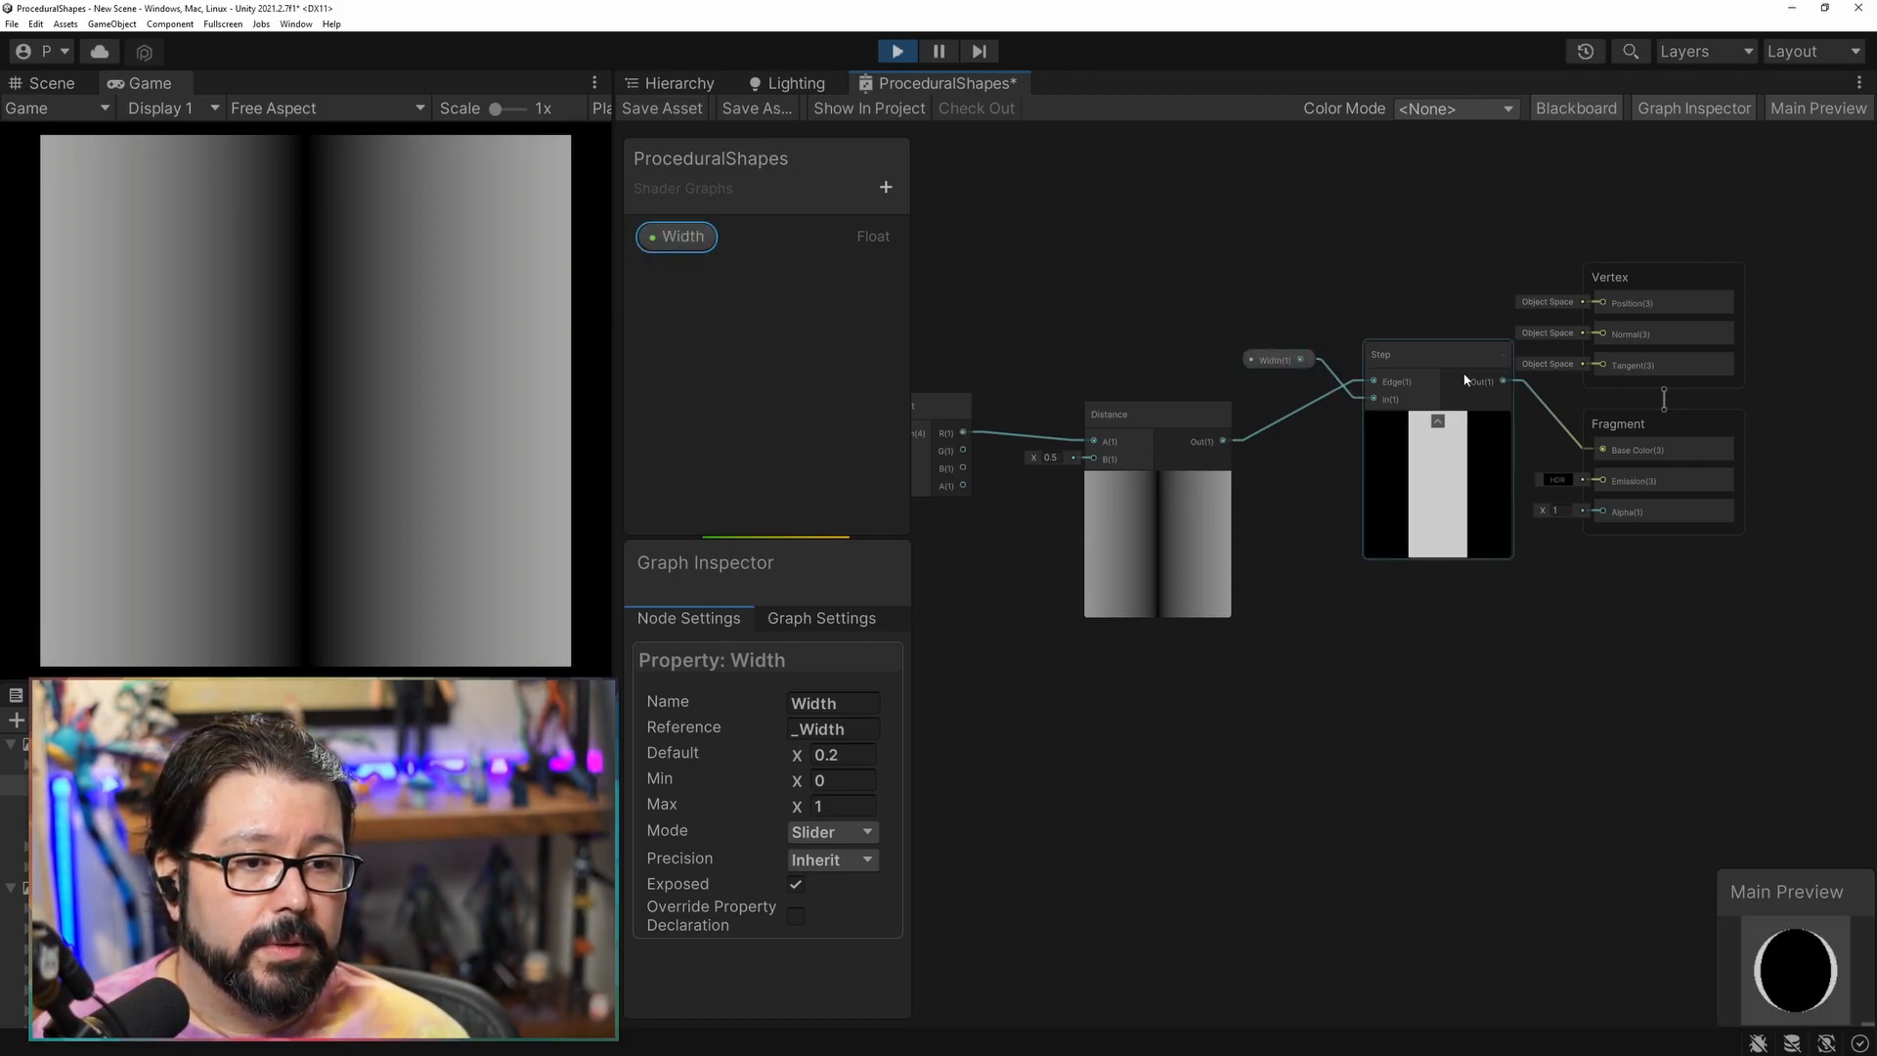
click(653, 109)
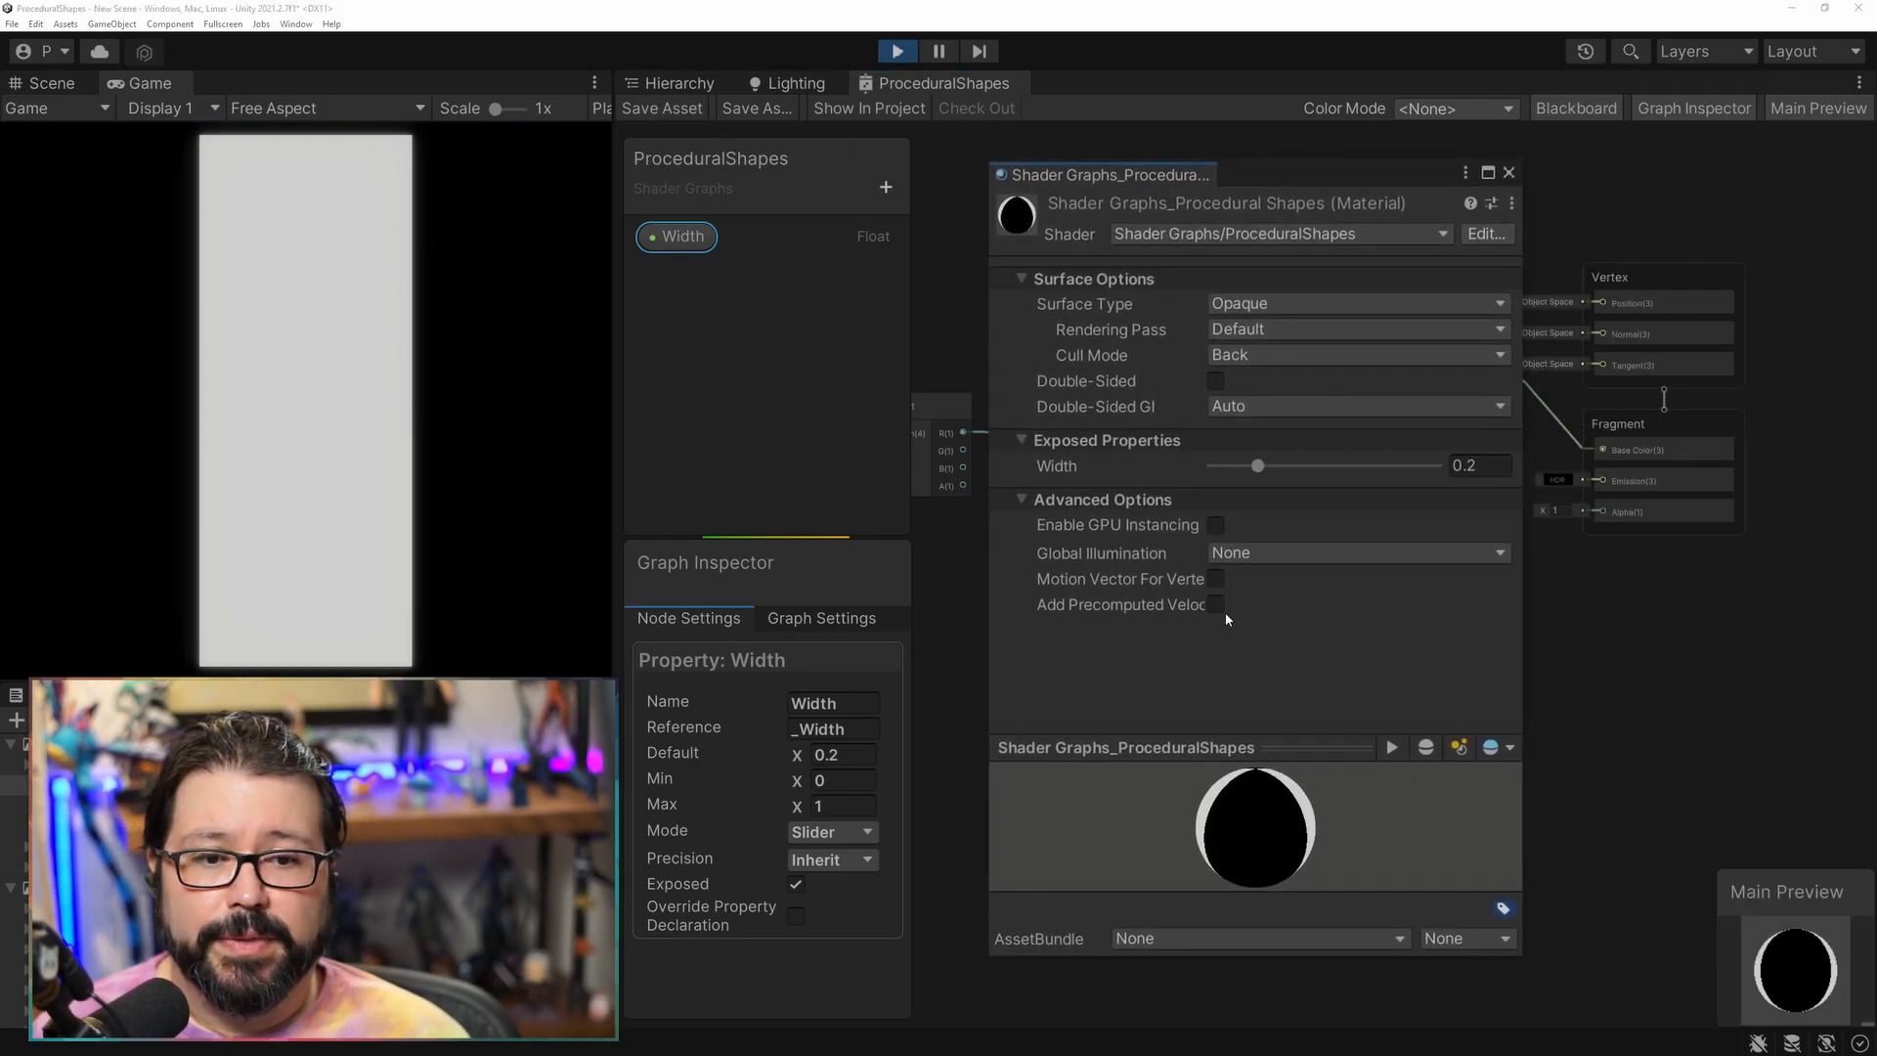
Reduce the Procedural Shapes material's Width to about 0.073 and close its inspector window.
mouse_move(1258, 469)
mouse_down()
mouse_move(1333, 465)
mouse_move(1230, 465)
mouse_up()
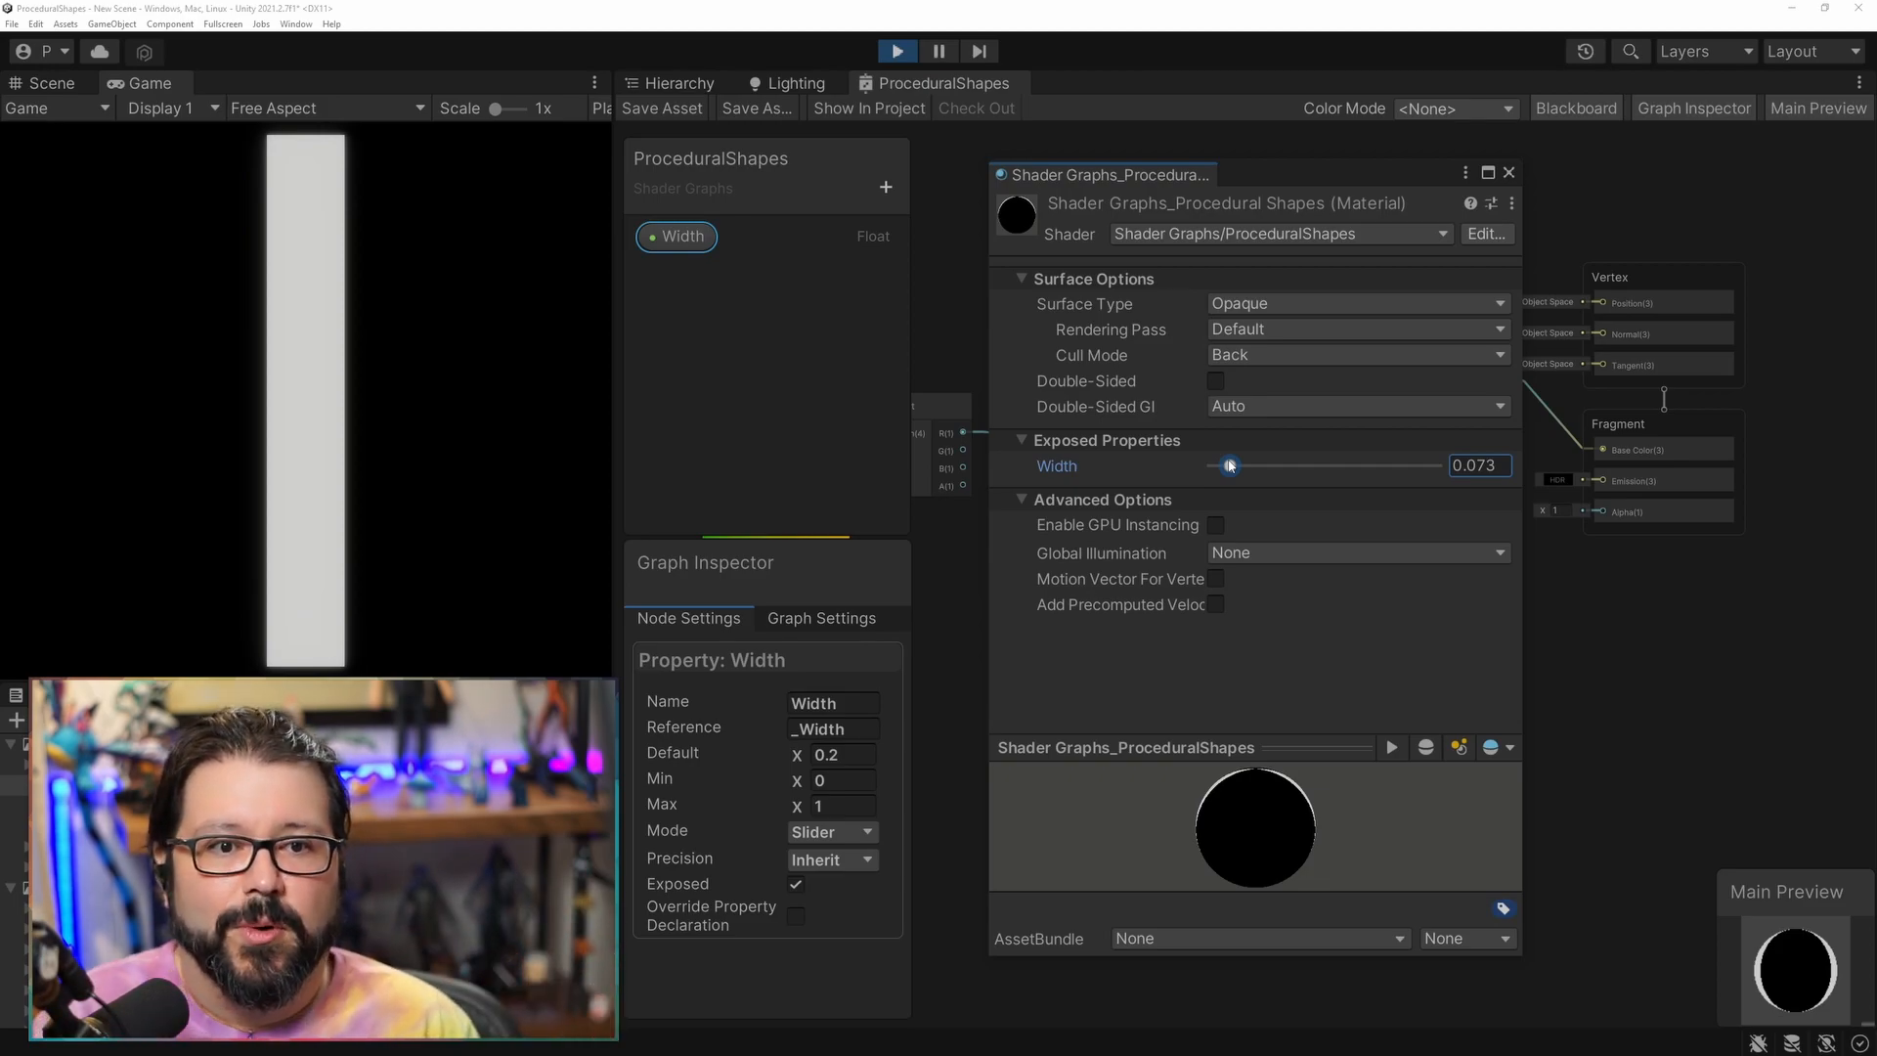
click(1509, 172)
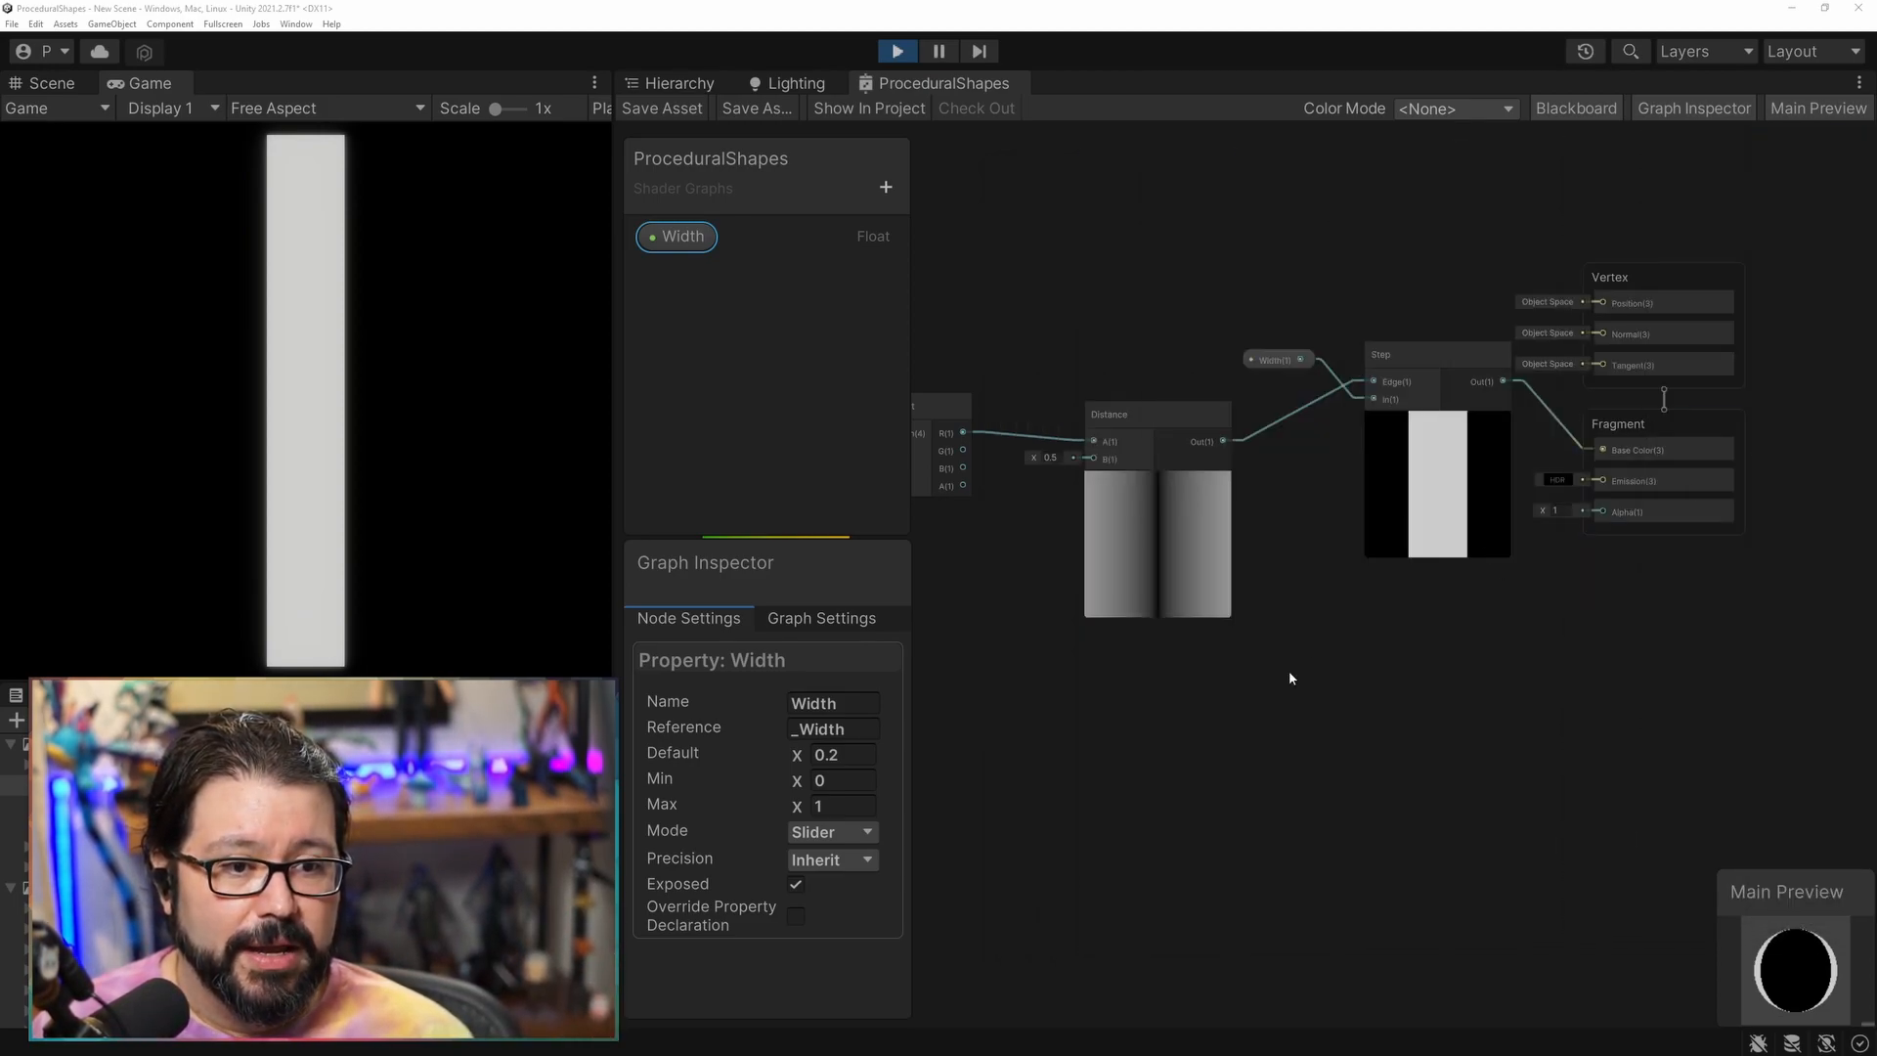
Tidy the graph by placing the Width node below the Distance-to-Step connection and aligning the Step node with the Distance node.
scroll(1312, 657, down, 3)
scroll(1314, 657, up, 1)
middle_drag(1412, 637, 1542, 575)
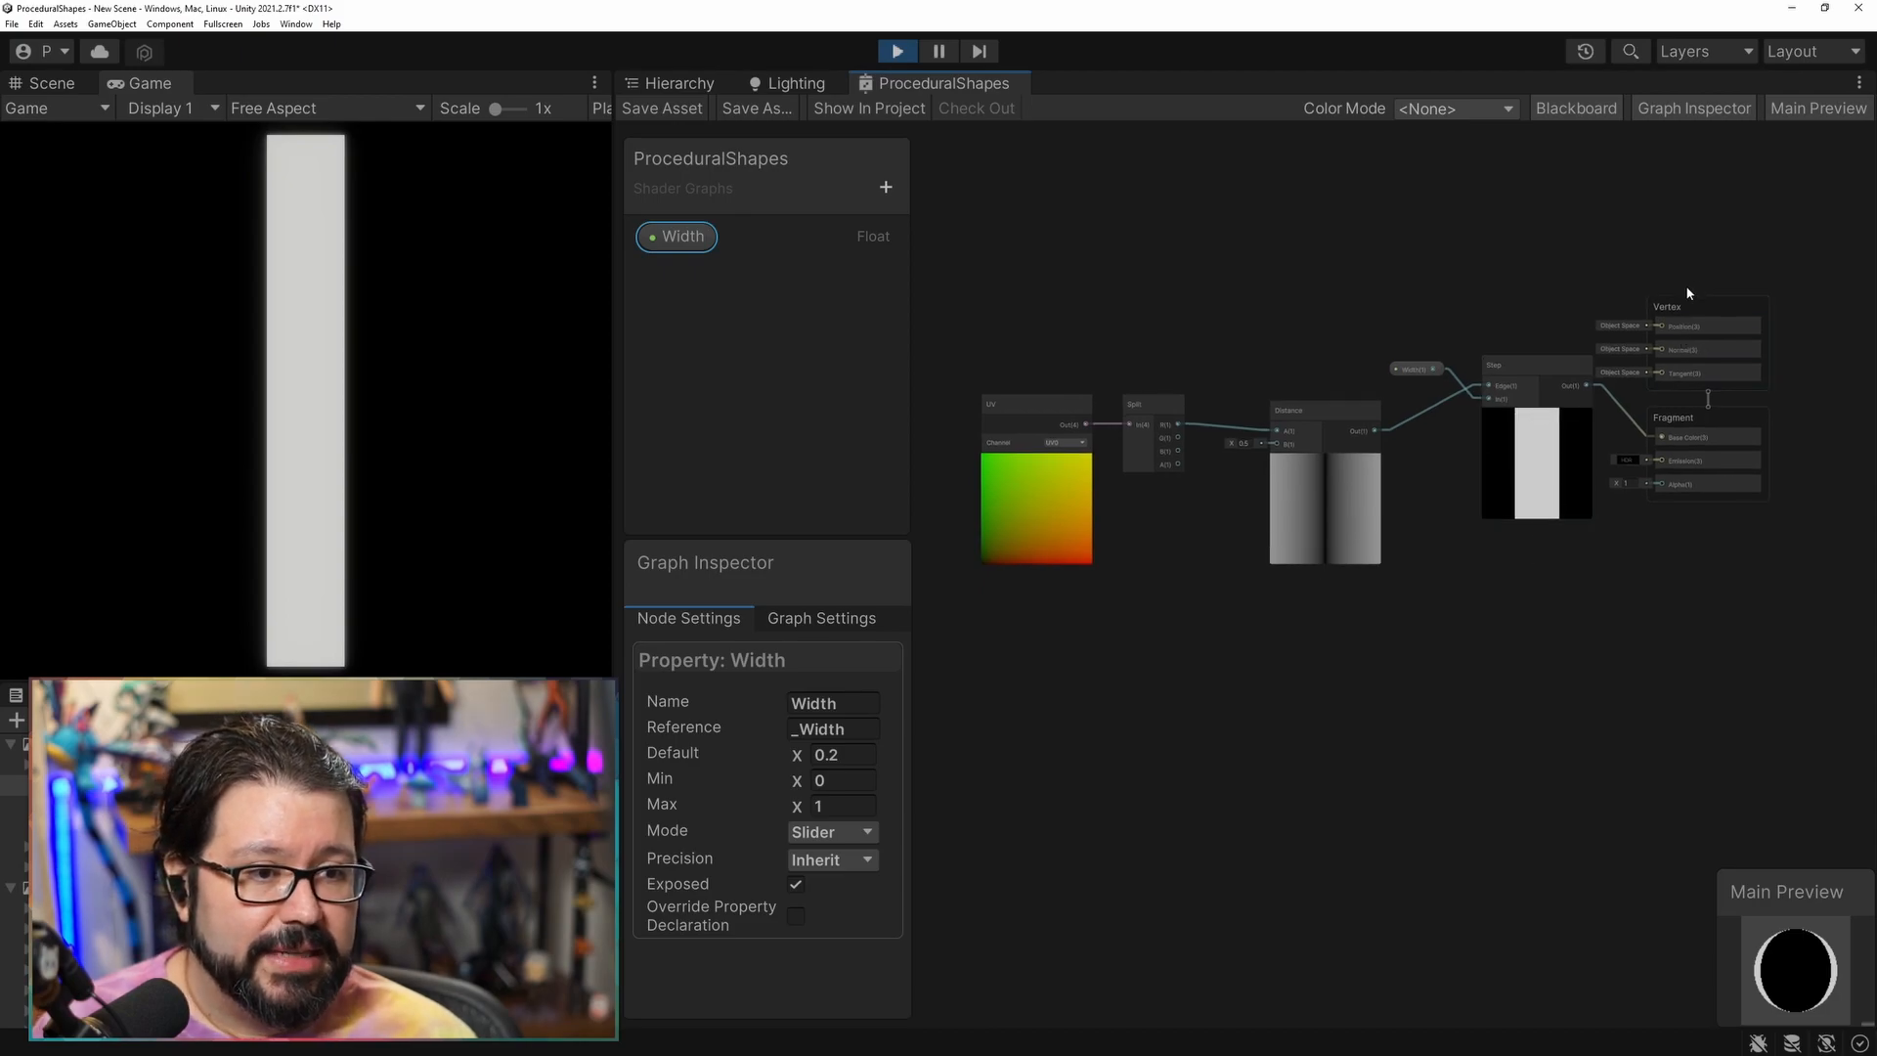
drag(1416, 367, 1428, 445)
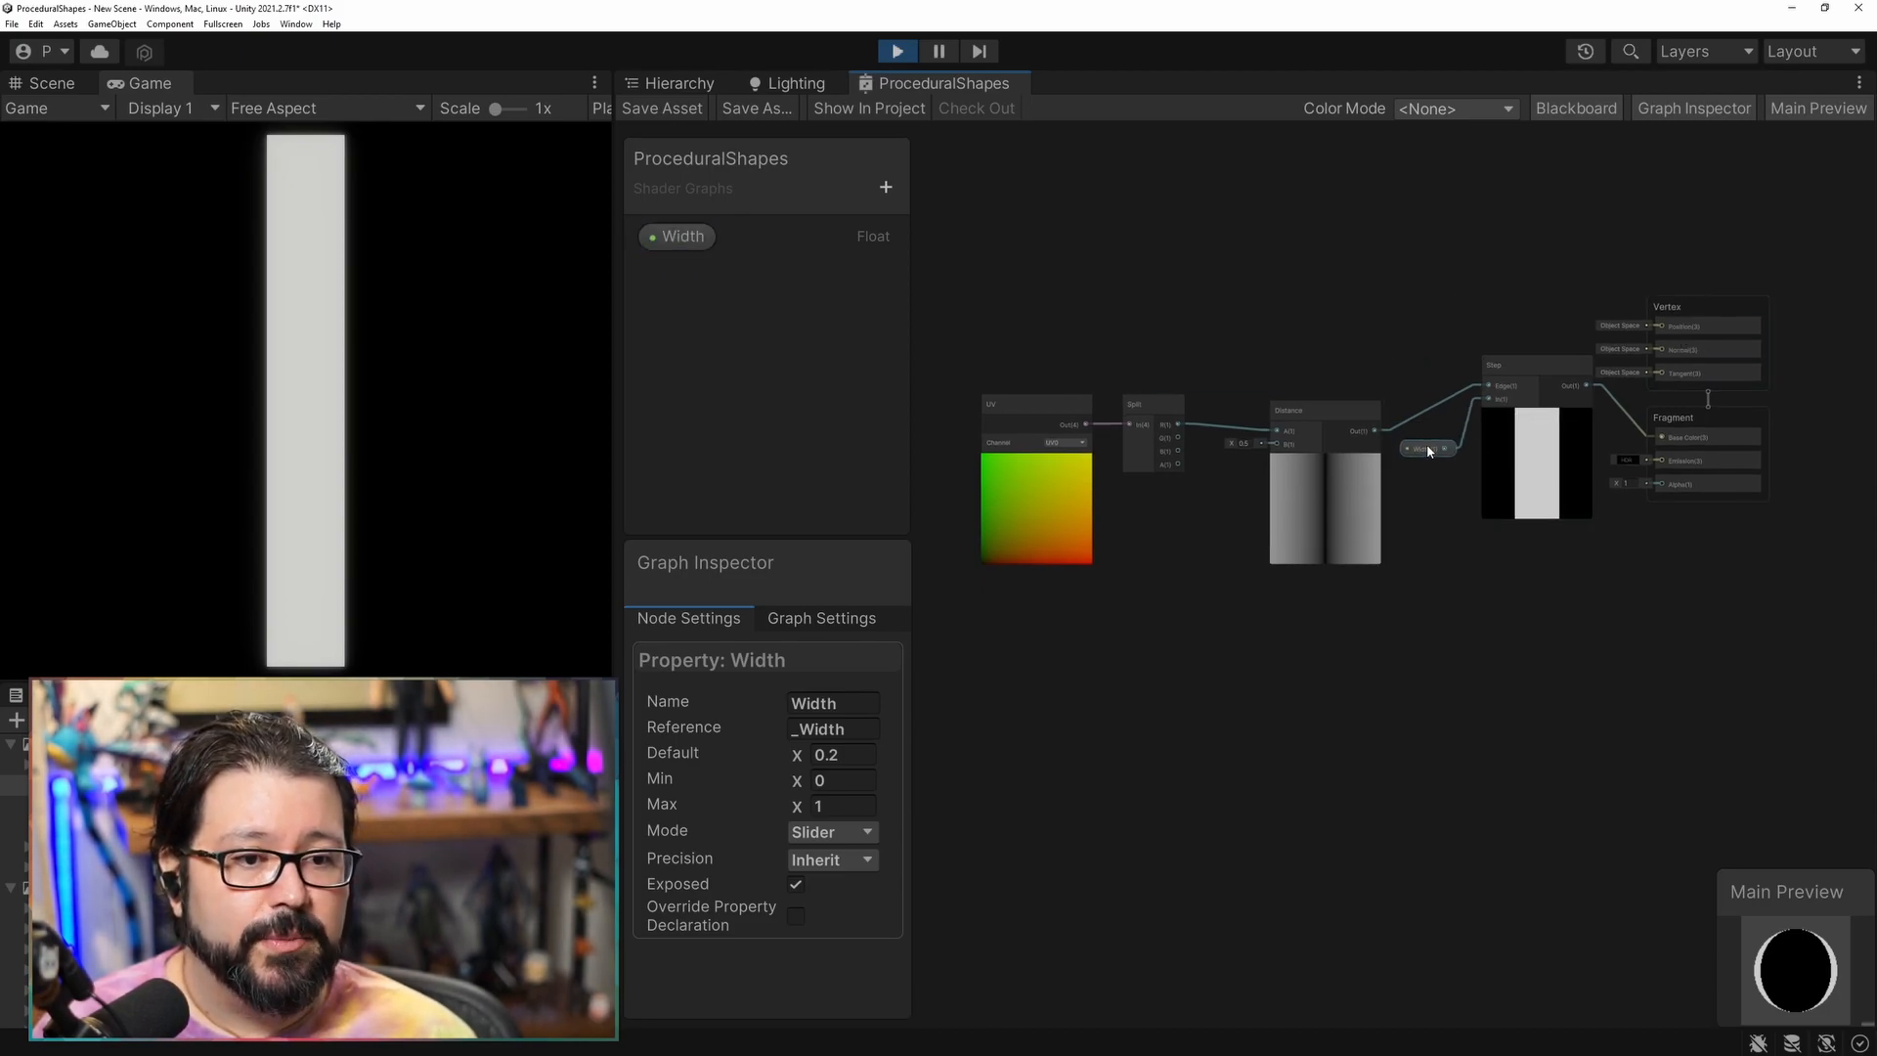
drag(1509, 367, 1489, 412)
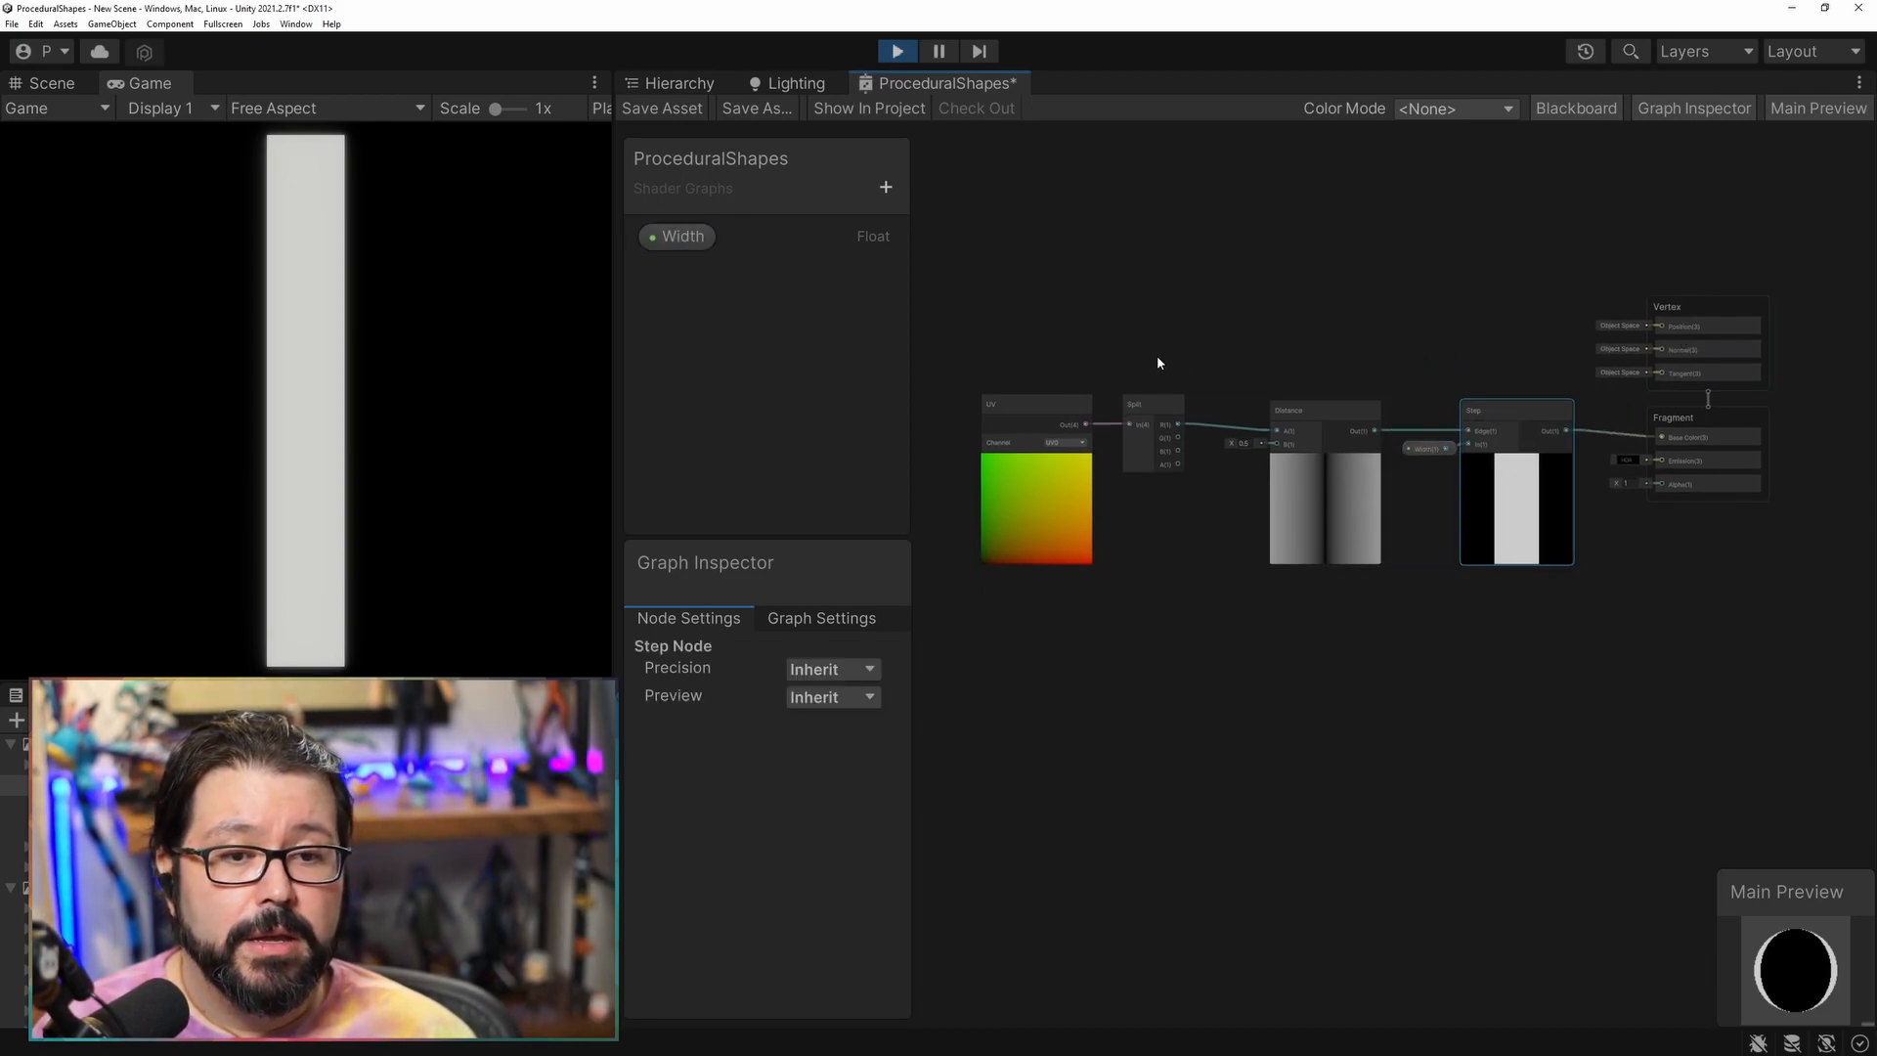
Duplicate the Distance, Width and Step nodes, place the copies below the originals, and feed the Split's G output into the copied Distance node.
drag(1242, 363, 1537, 577)
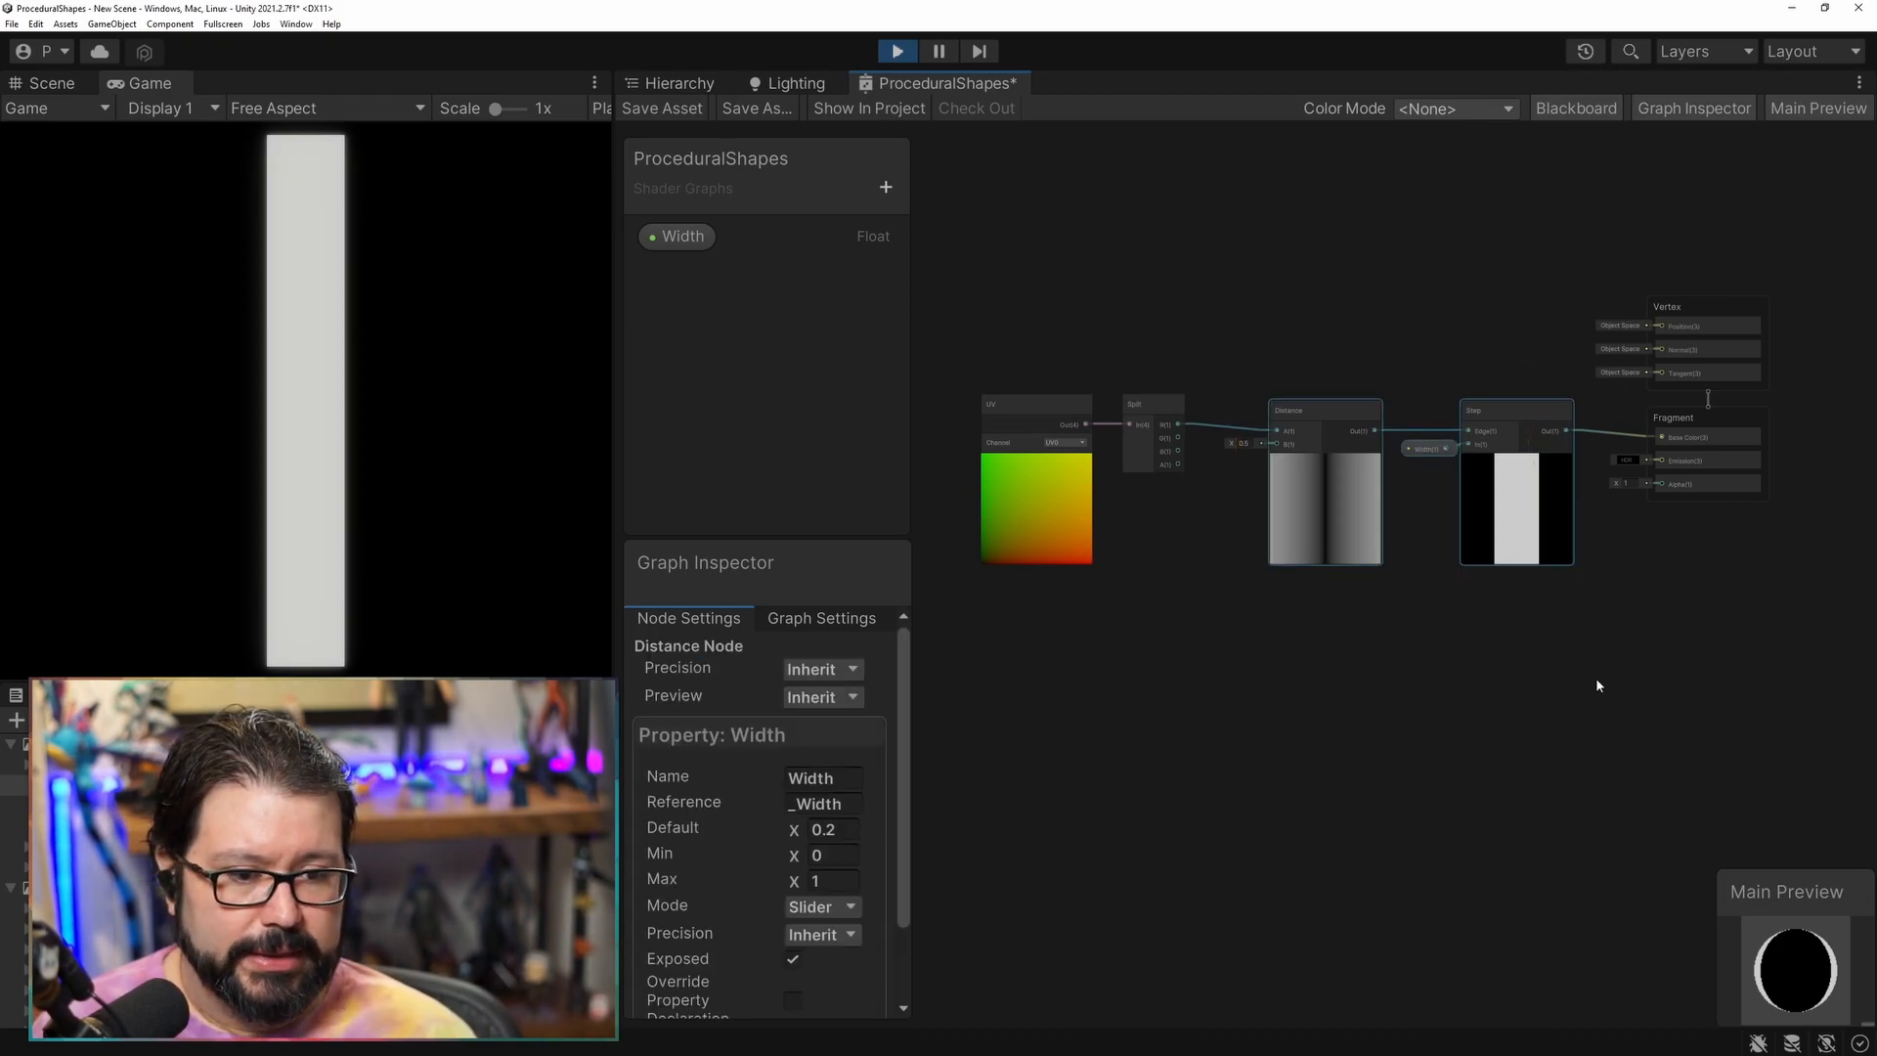
key(ctrl+d)
drag(1596, 685, 1336, 625)
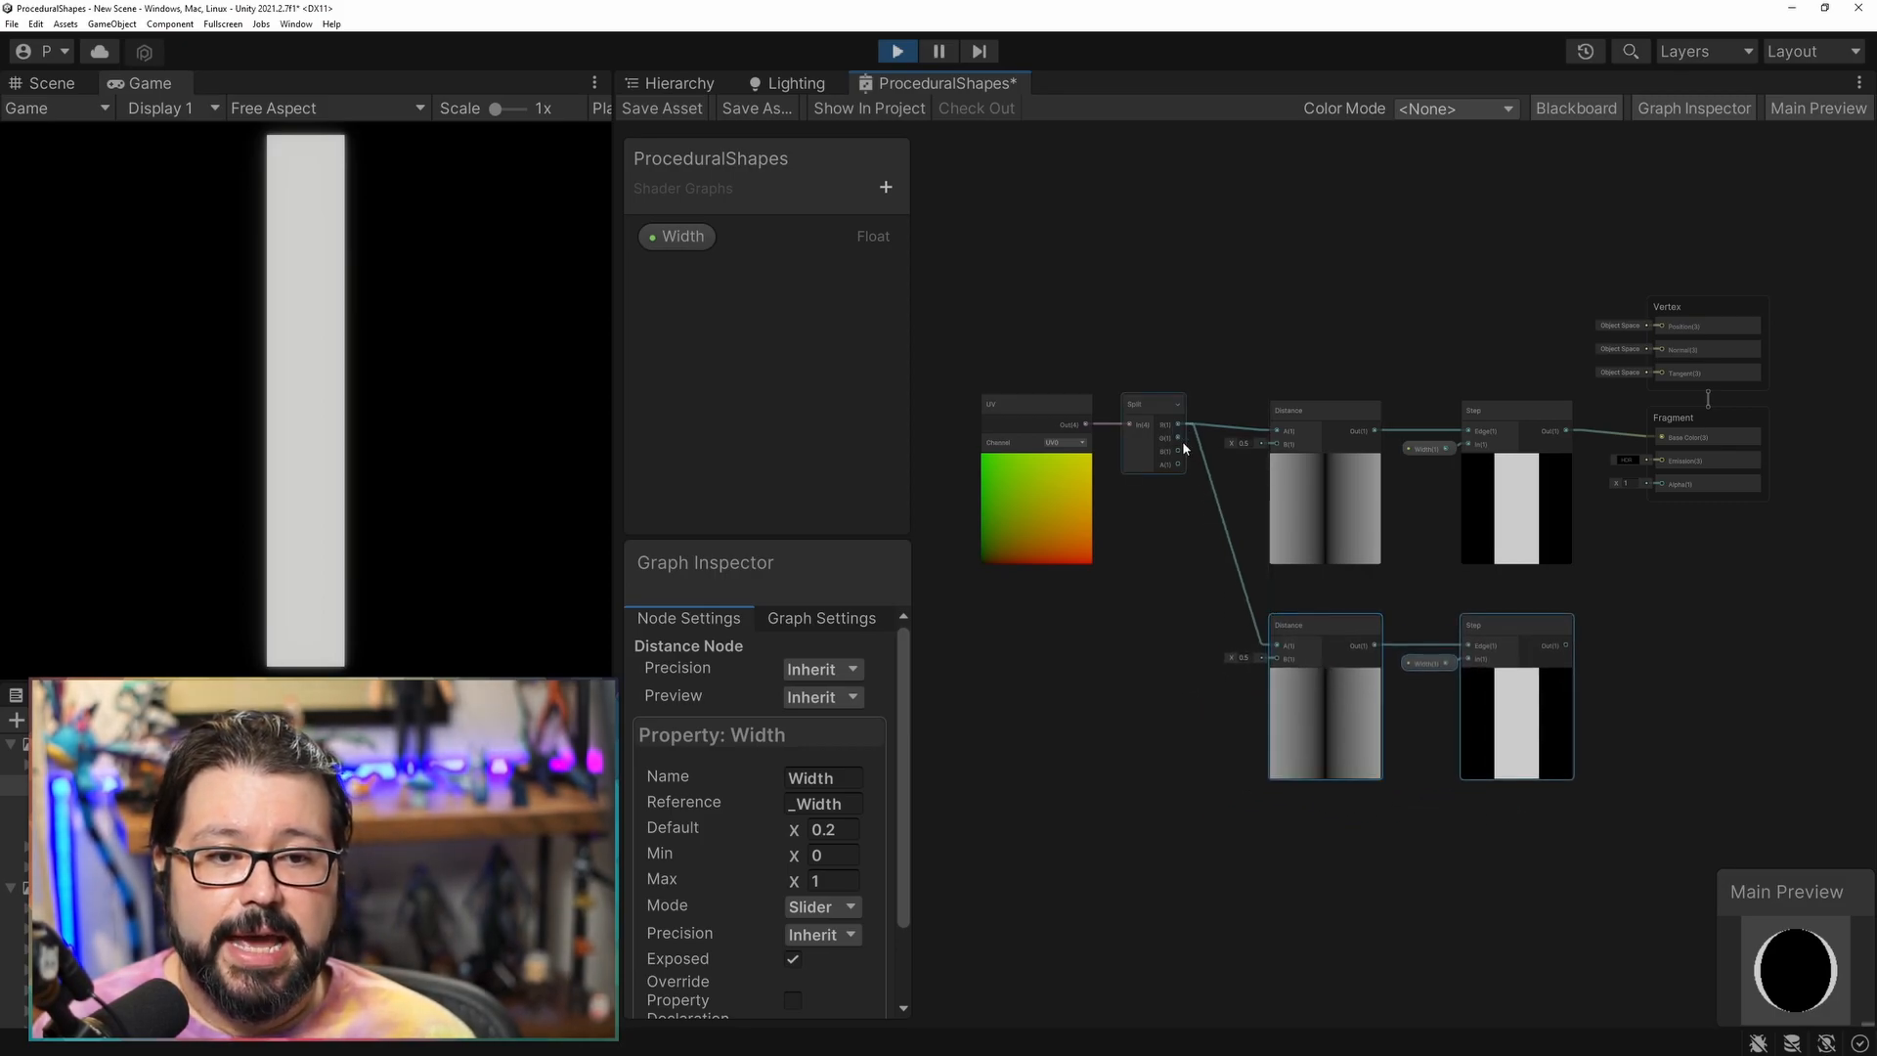
drag(1178, 437, 1277, 645)
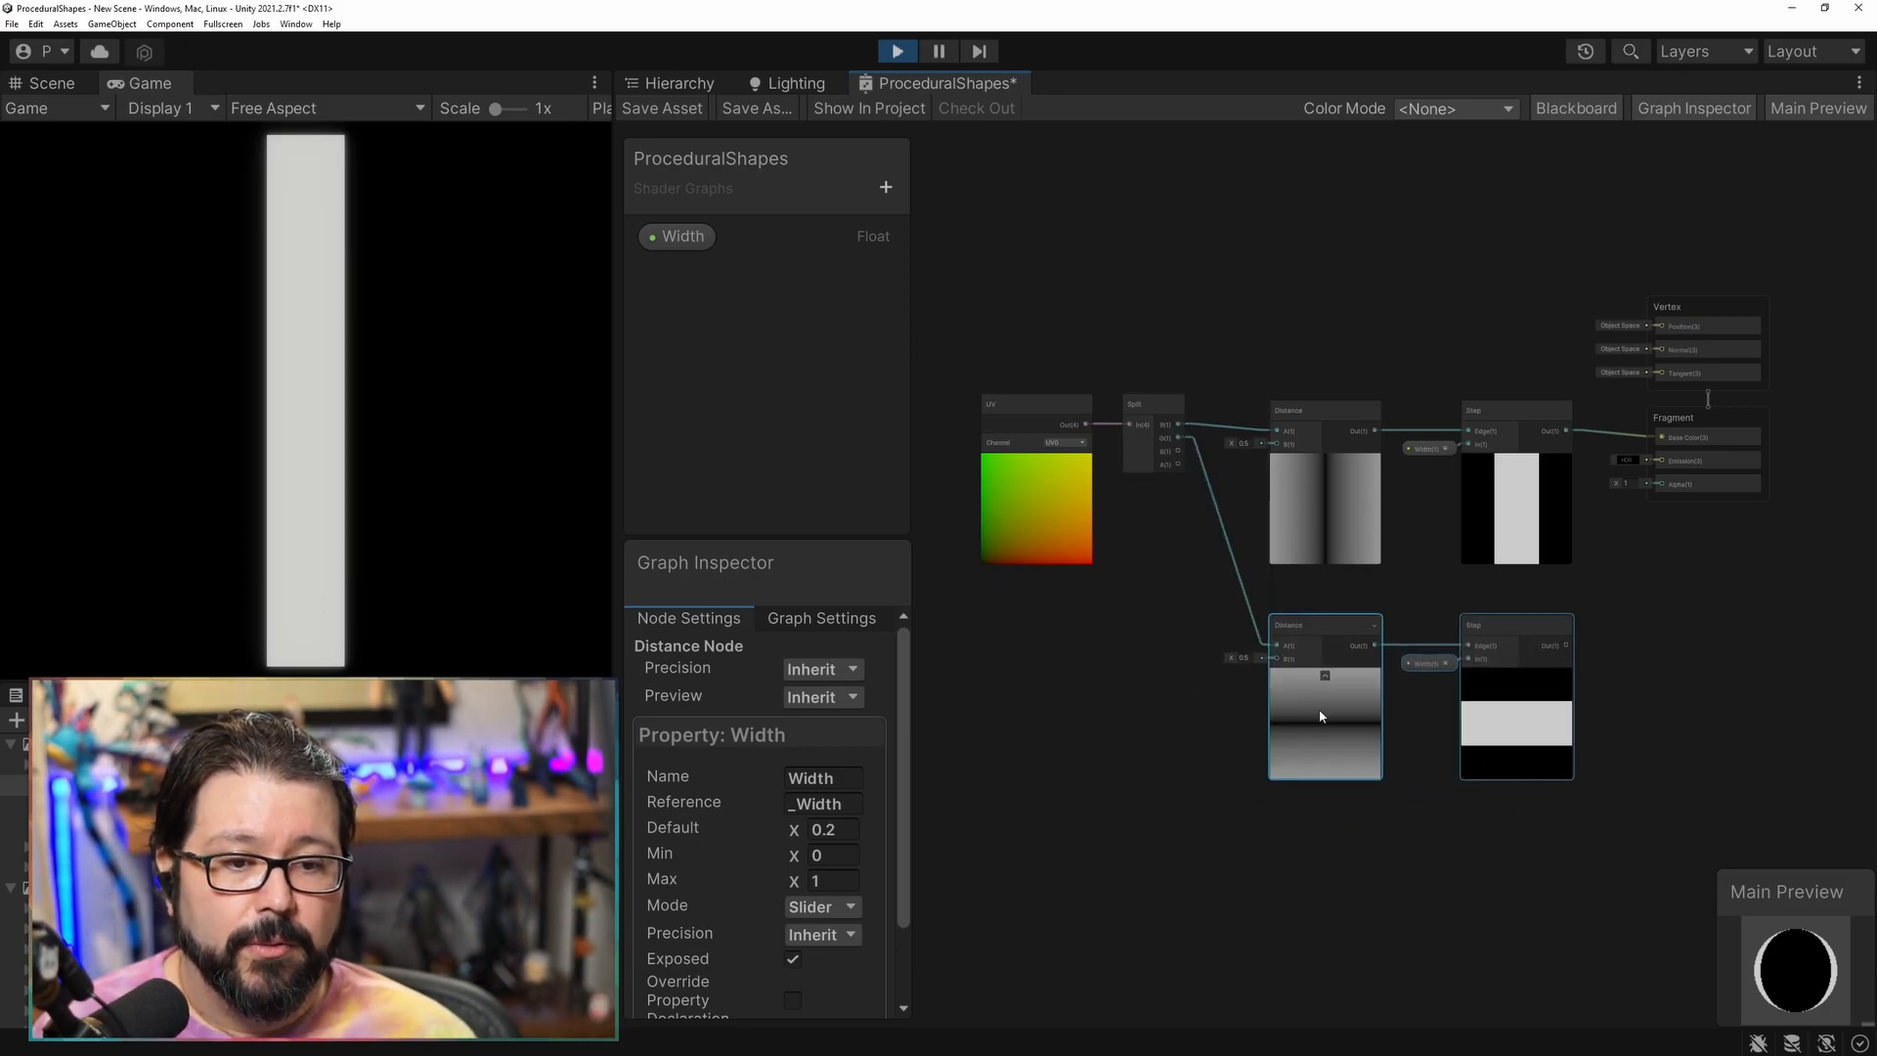
Shift the copied Width node slightly, then duplicate the Width property and rename the copy Height.
drag(1433, 668, 1413, 668)
click(1423, 663)
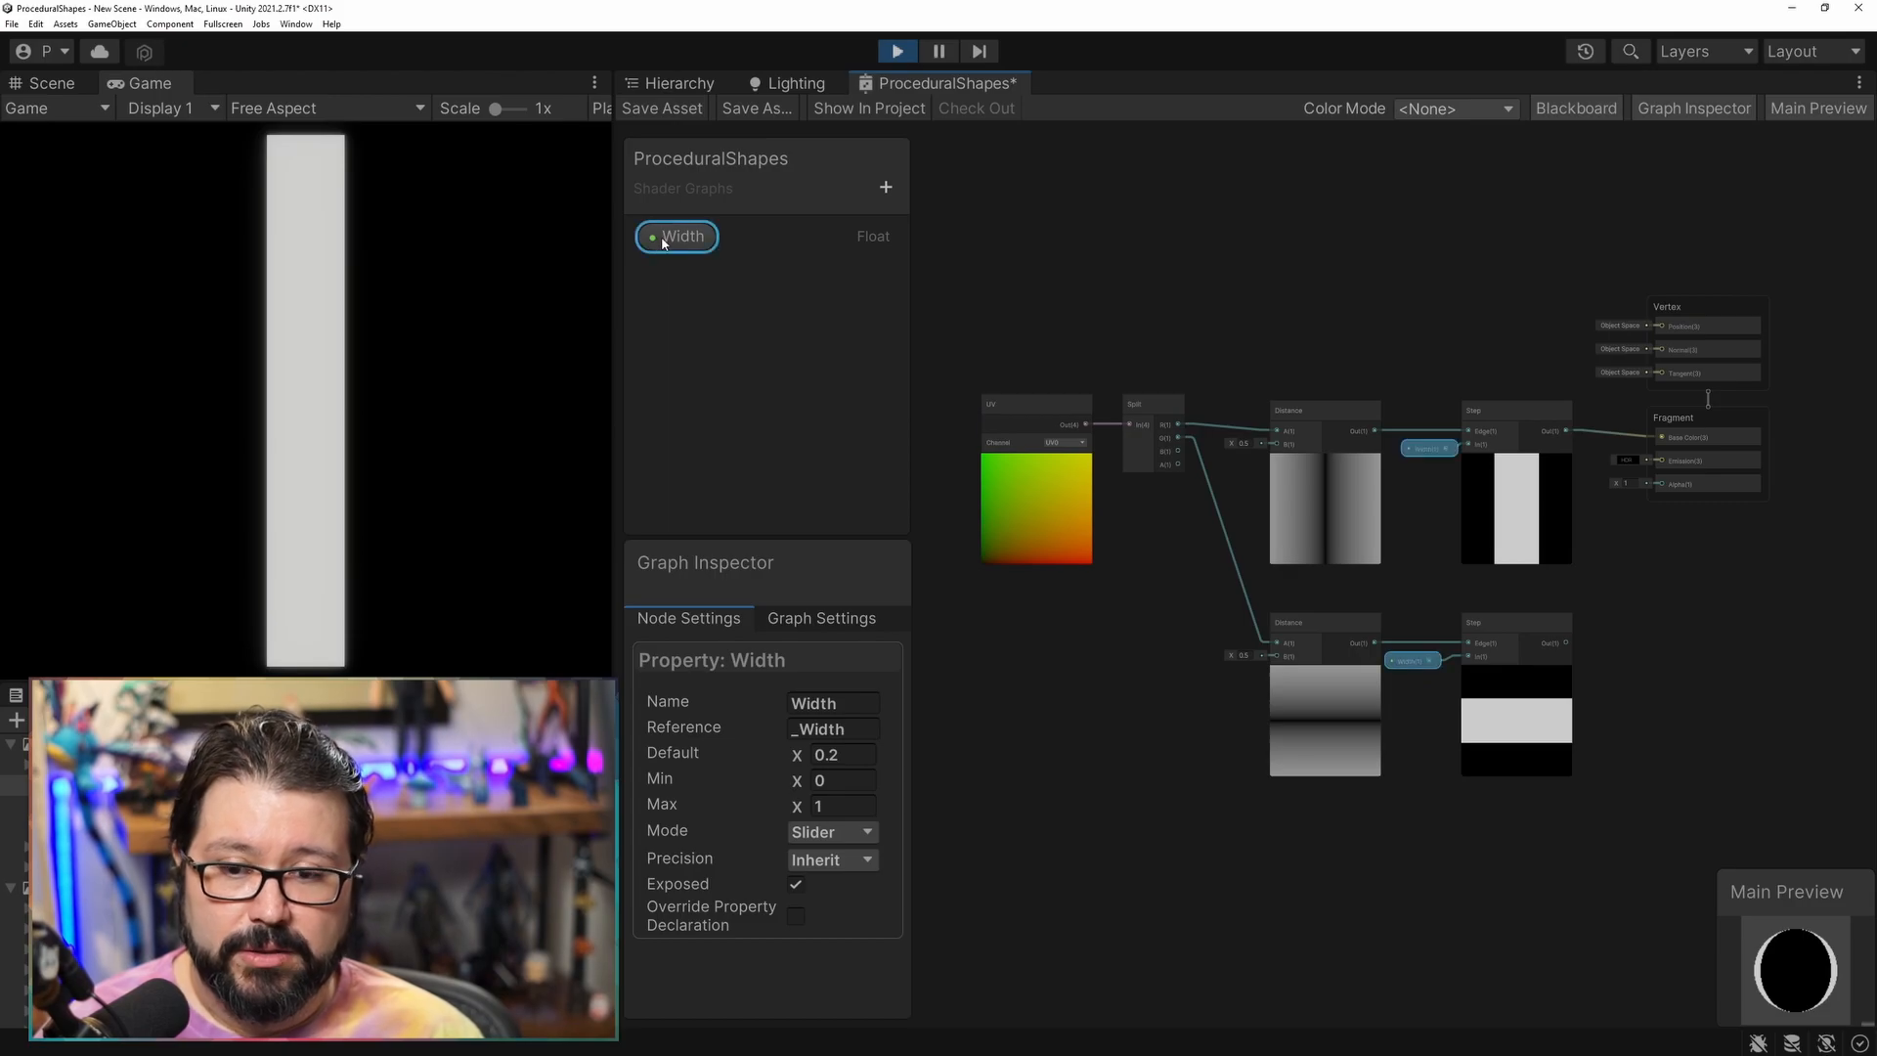
key(ctrl+d)
double_click(684, 280)
text(Height)
key(Return)
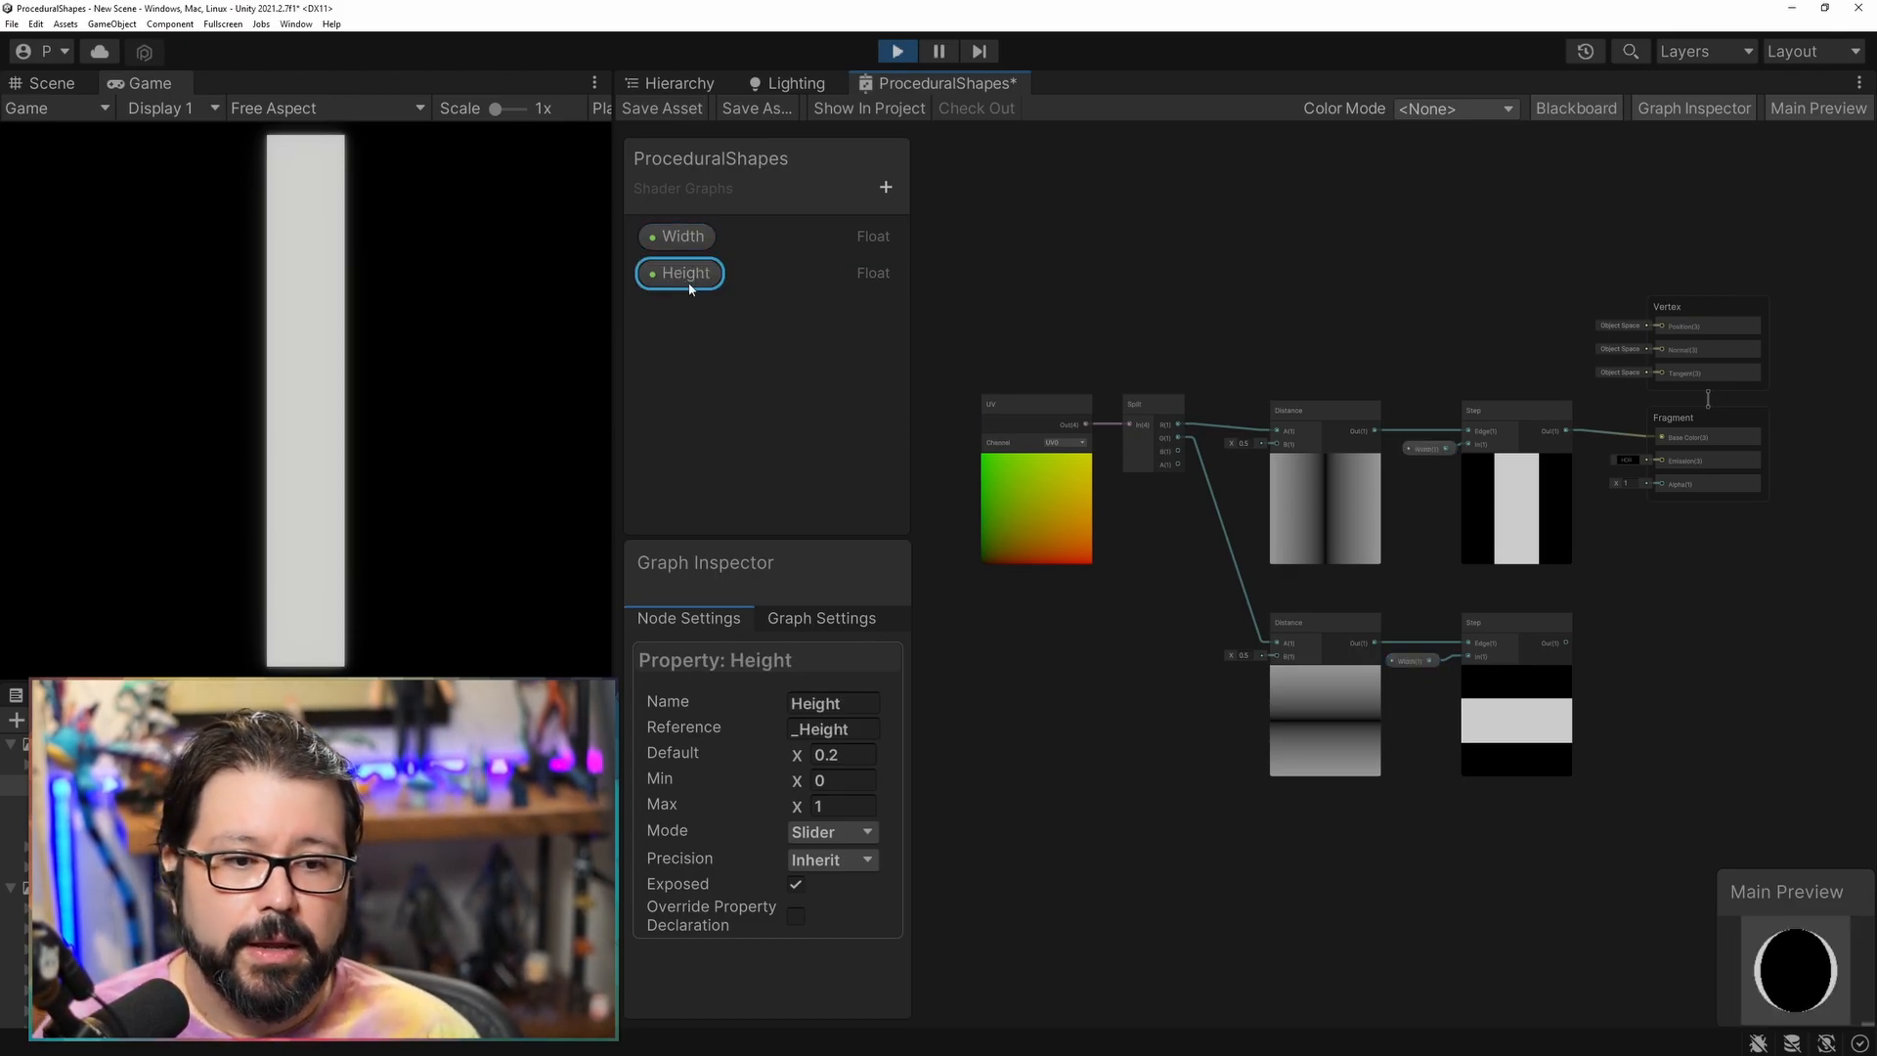
Replace the copied Width node with a Height property node feeding the lower Step node's In input.
drag(1350, 689, 1409, 679)
click(1420, 659)
key(Delete)
Move the Vertex and Fragment stack farther from the Step nodes to make room for another node.
middle_drag(1582, 627, 1248, 558)
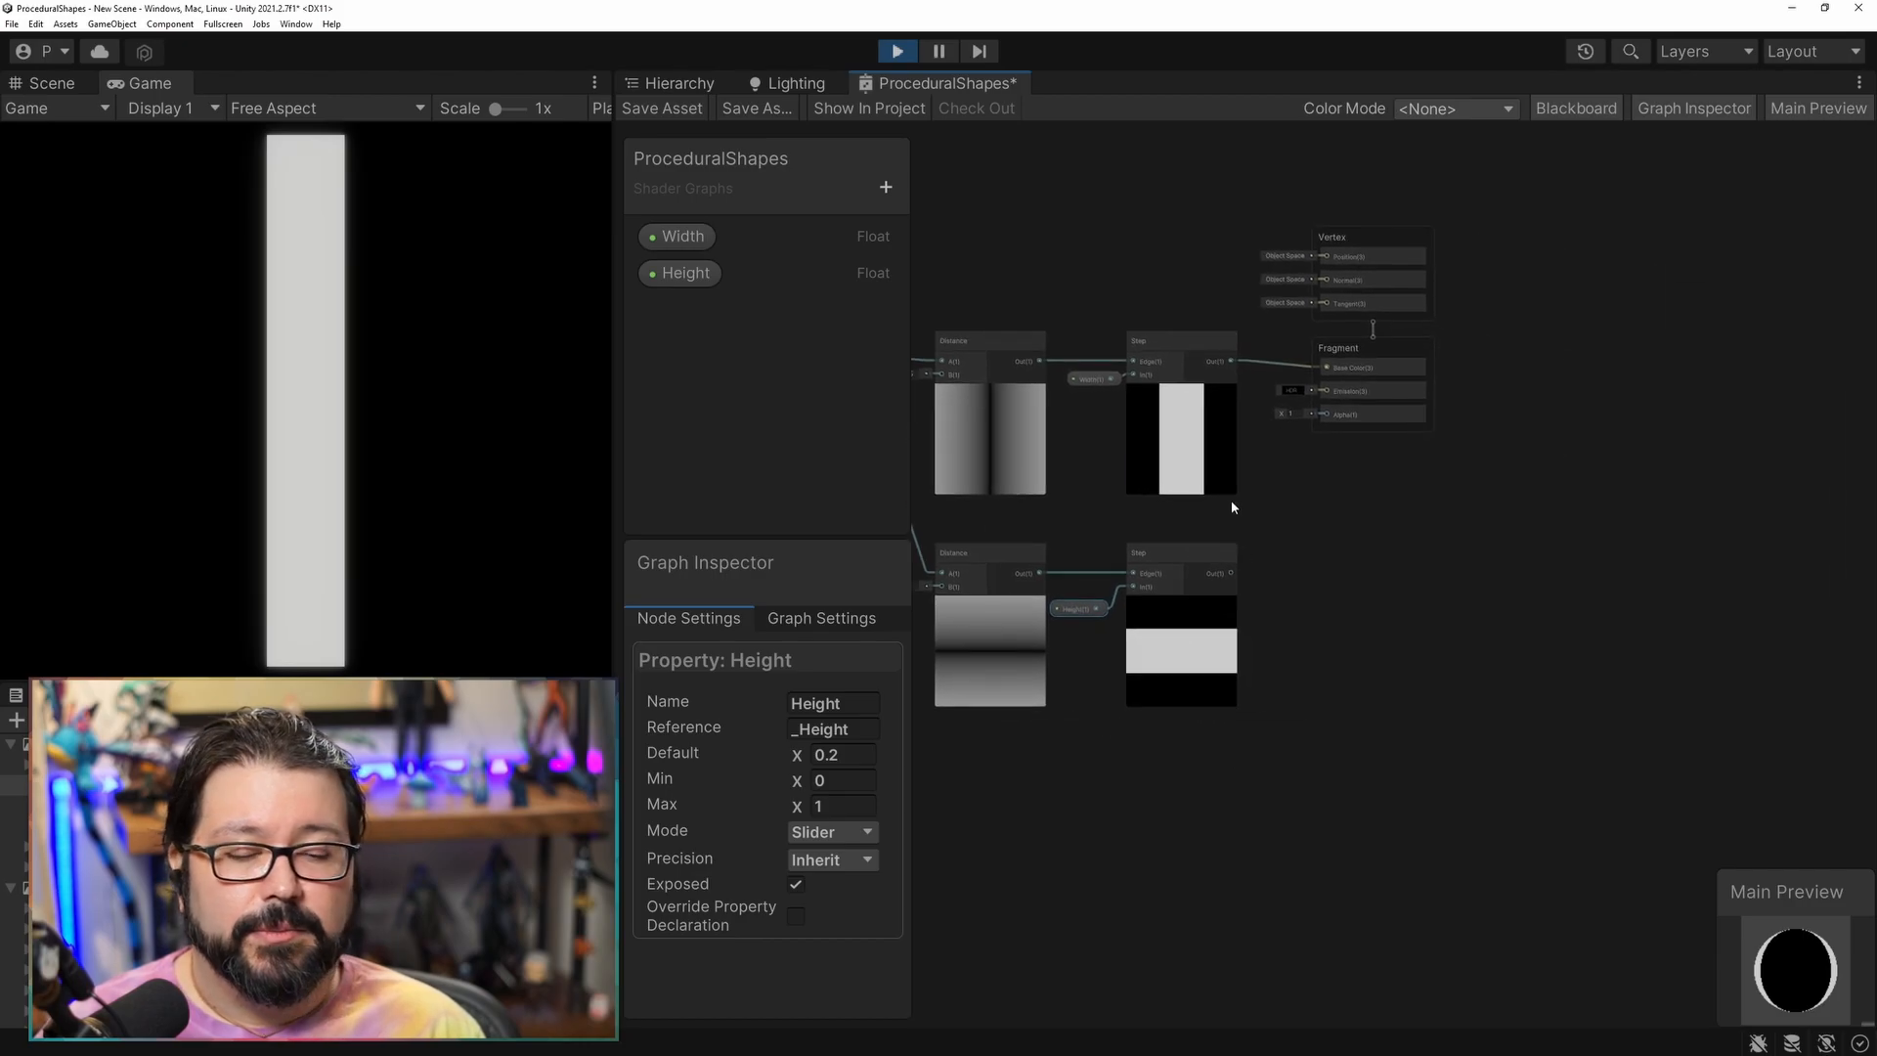
drag(1466, 132, 1257, 479)
drag(1334, 236, 1615, 296)
click(1264, 684)
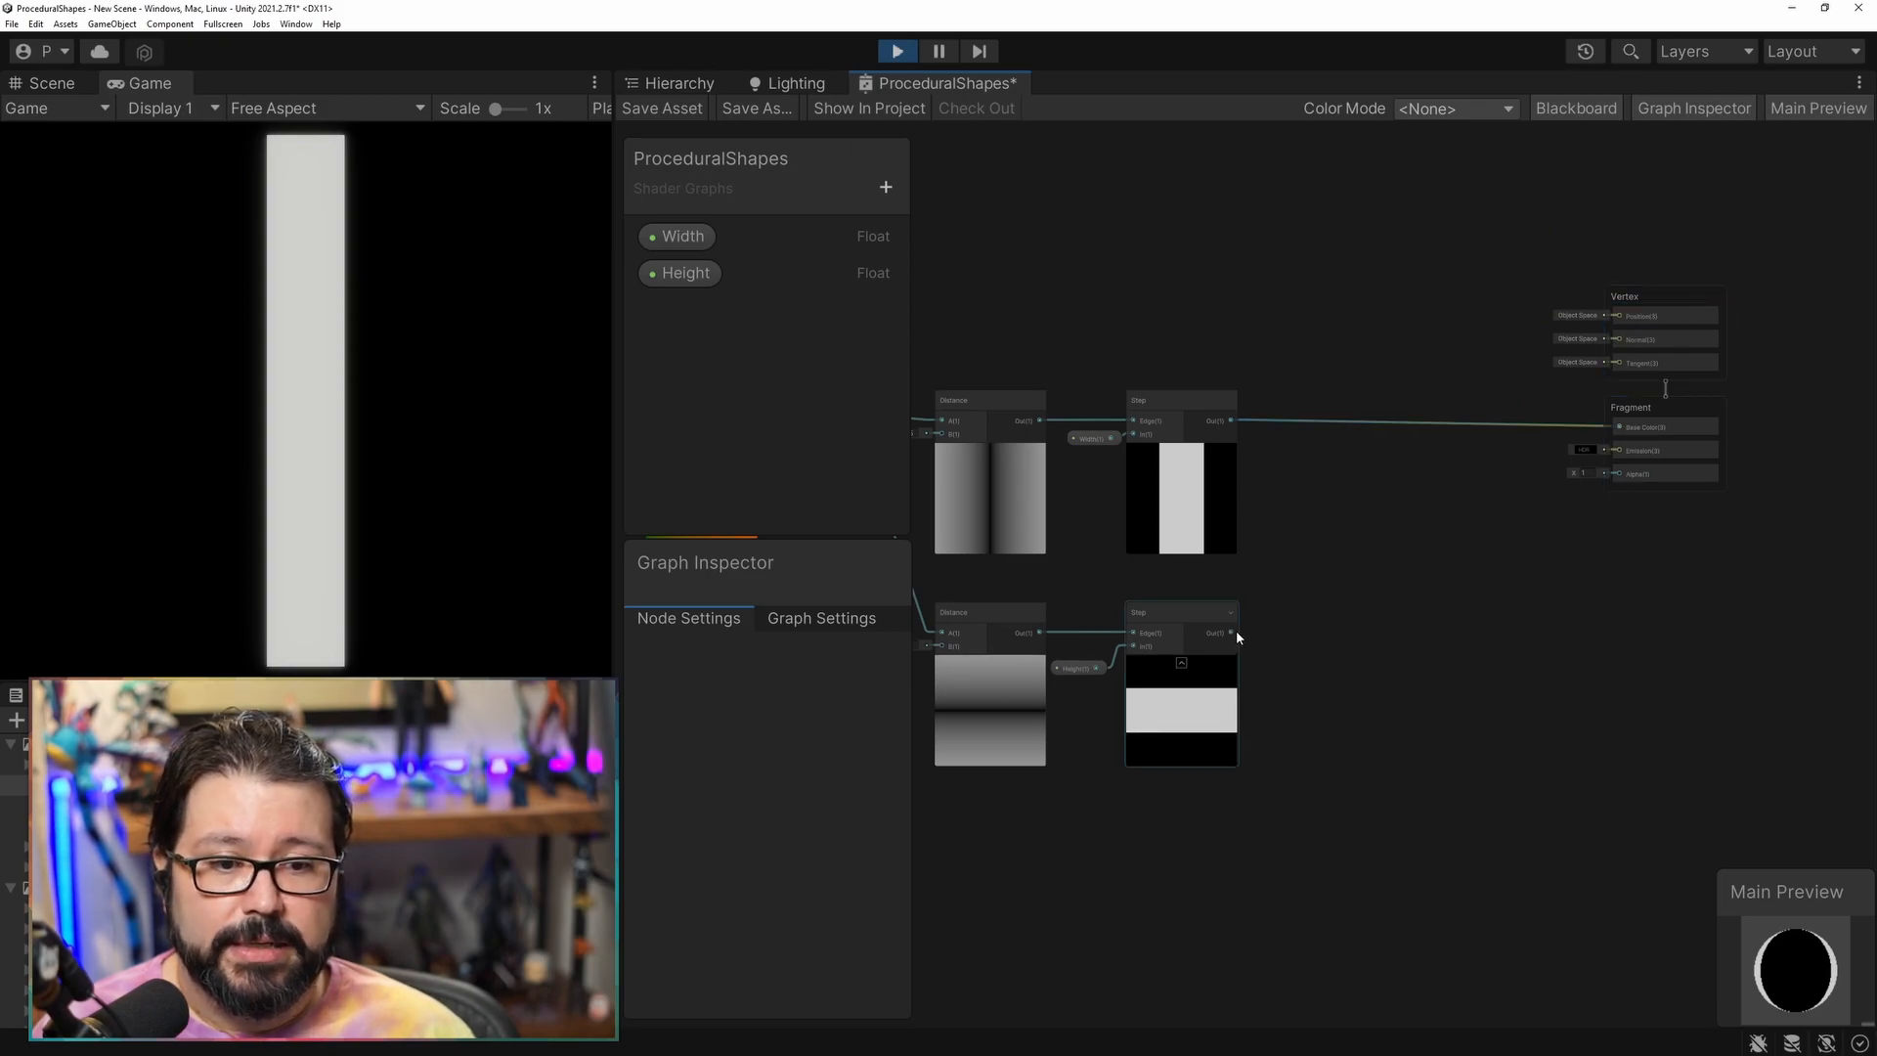
Create a Multiply node combining both Step outputs and connect its output to the Fragment's Base Color.
key(space)
text(mul)
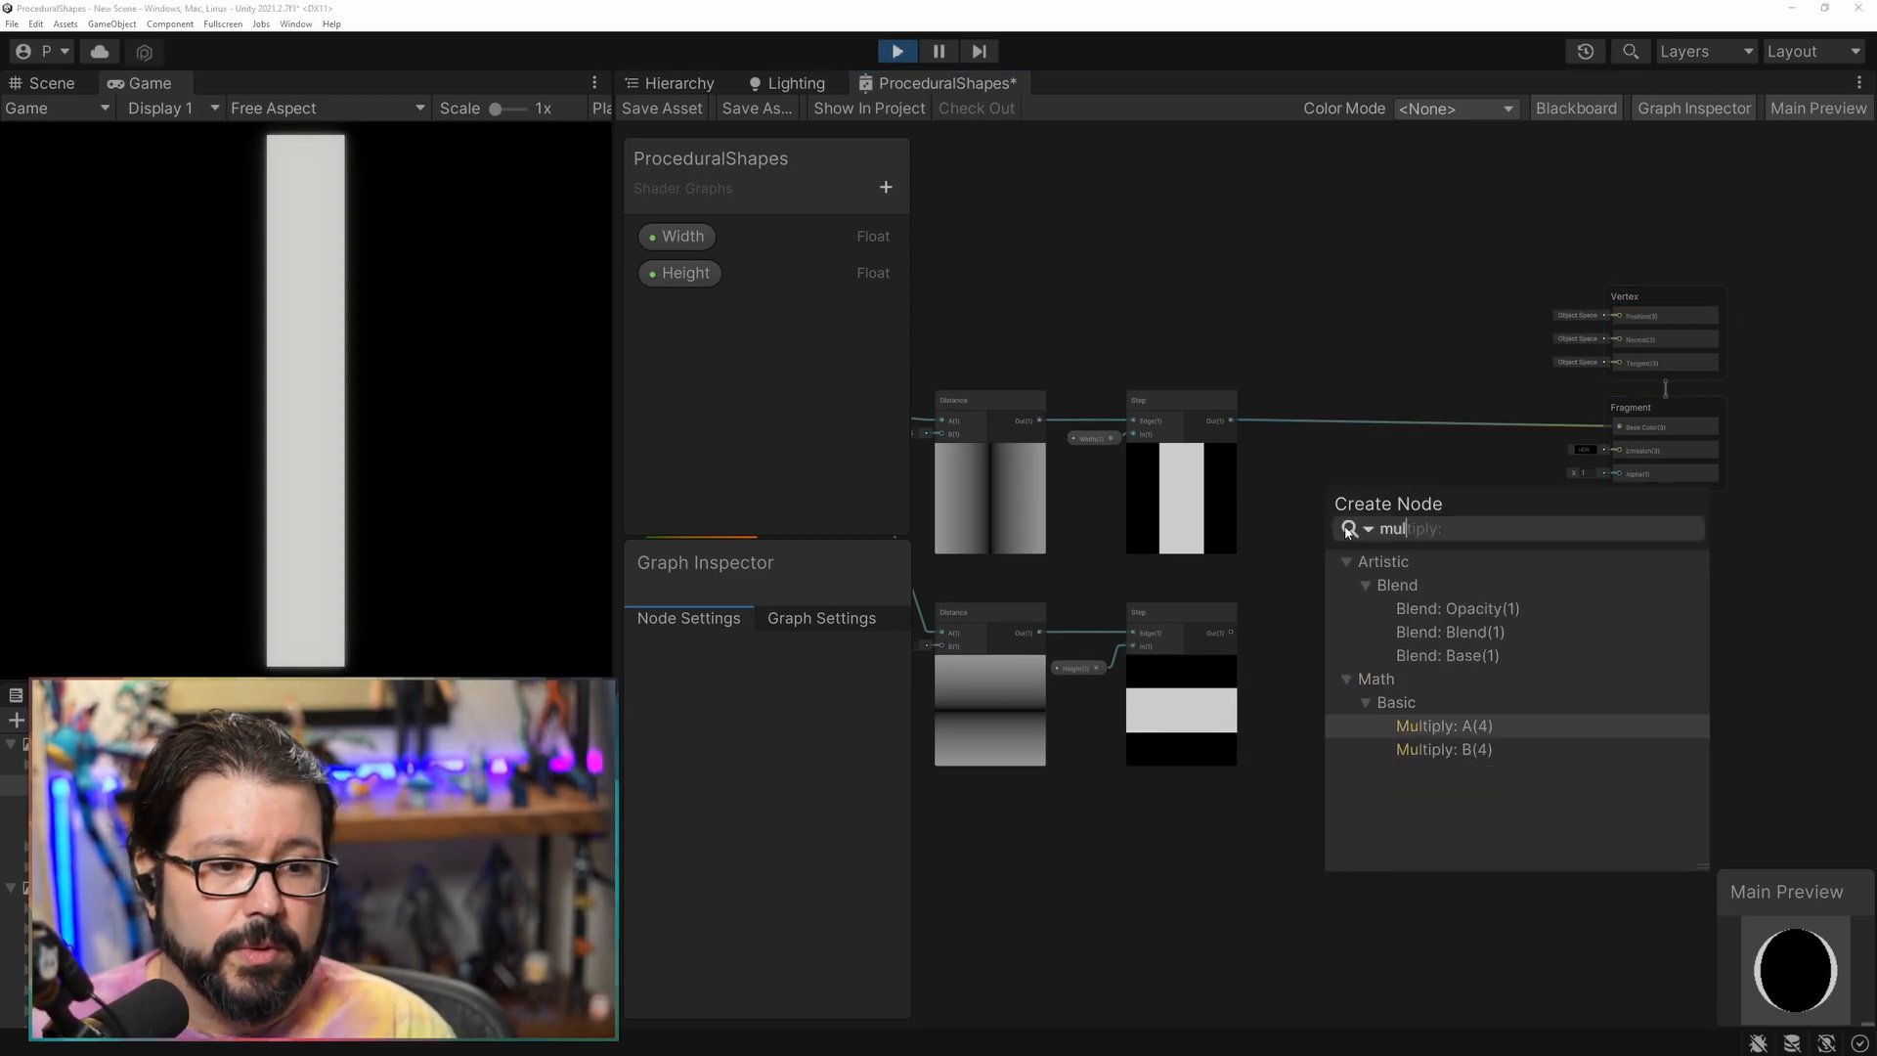
key(Down)
key(Return)
drag(1232, 420, 1620, 427)
Save the graph and set the material's Width to about 0.183 and Height to about 0.212.
click(643, 109)
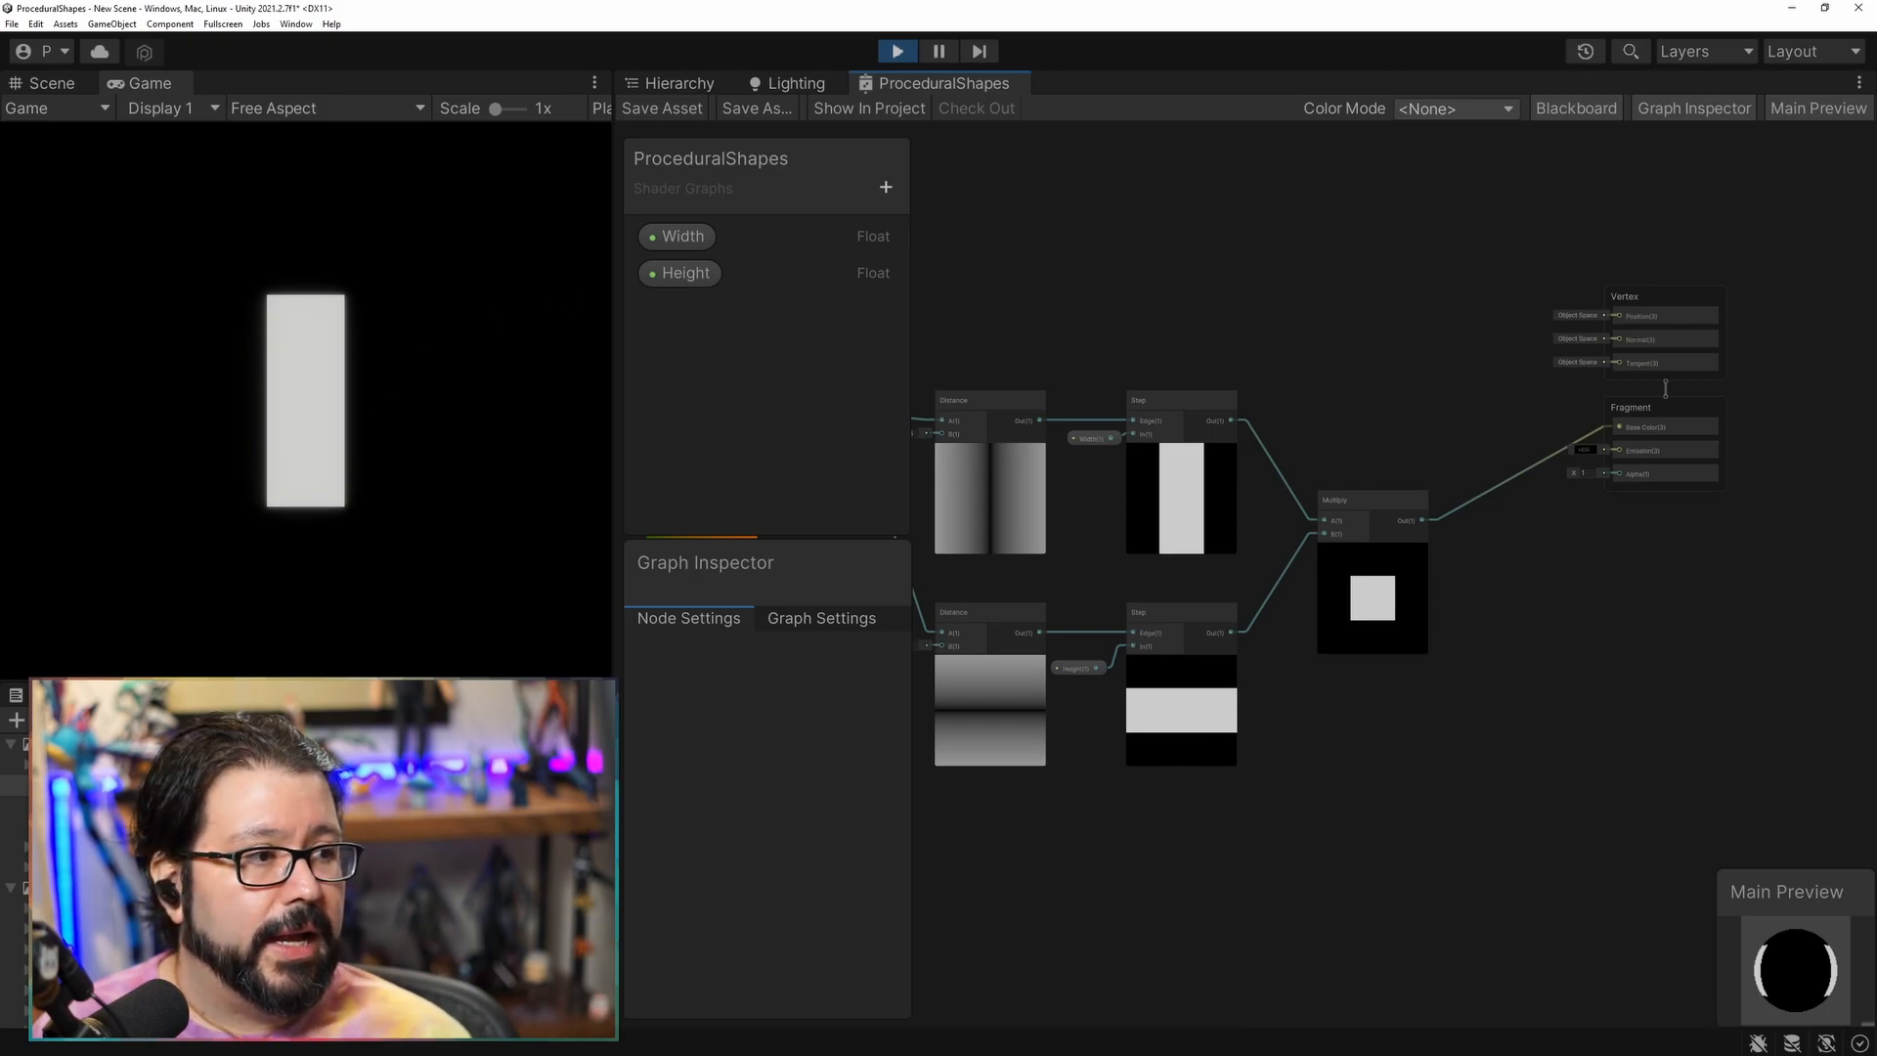
drag(1876, 184, 1388, 184)
drag(1304, 470, 1350, 495)
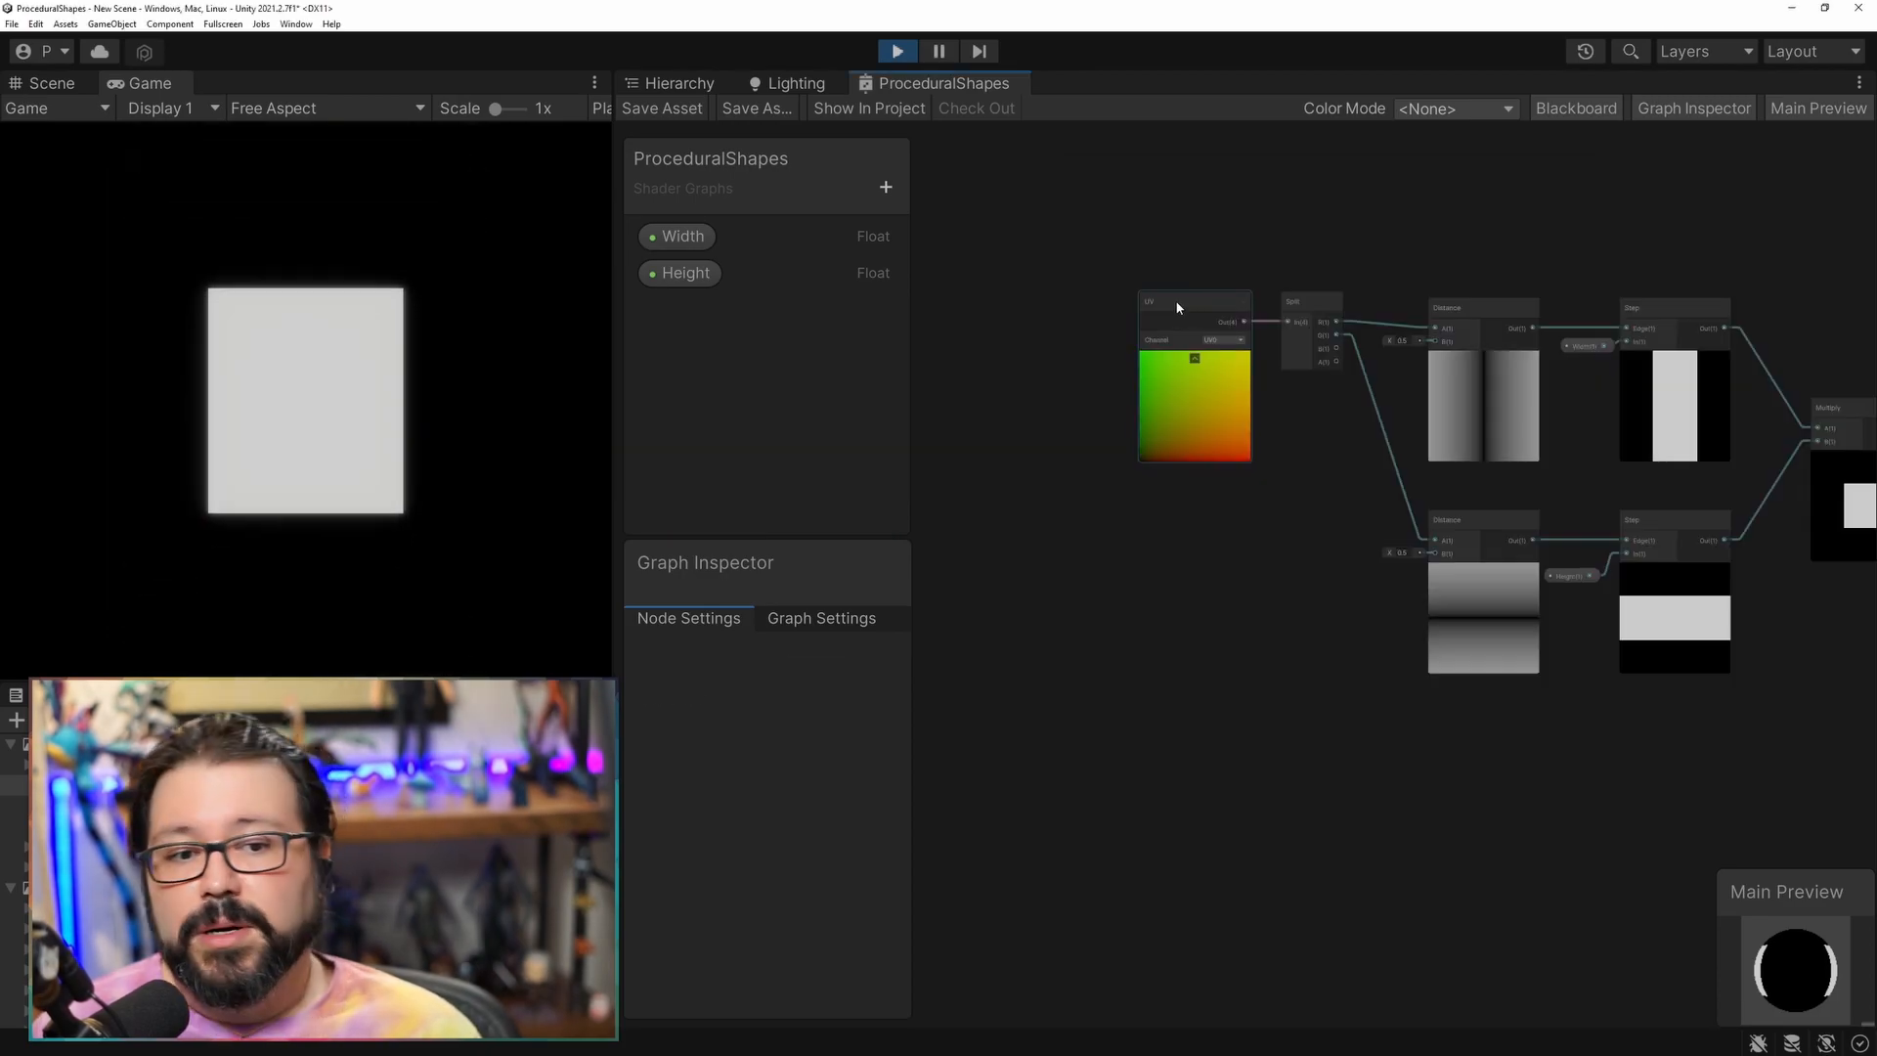
Insert a UV Rotate node between the UV node and the Split node, spacing the nodes apart.
drag(1178, 308, 1168, 380)
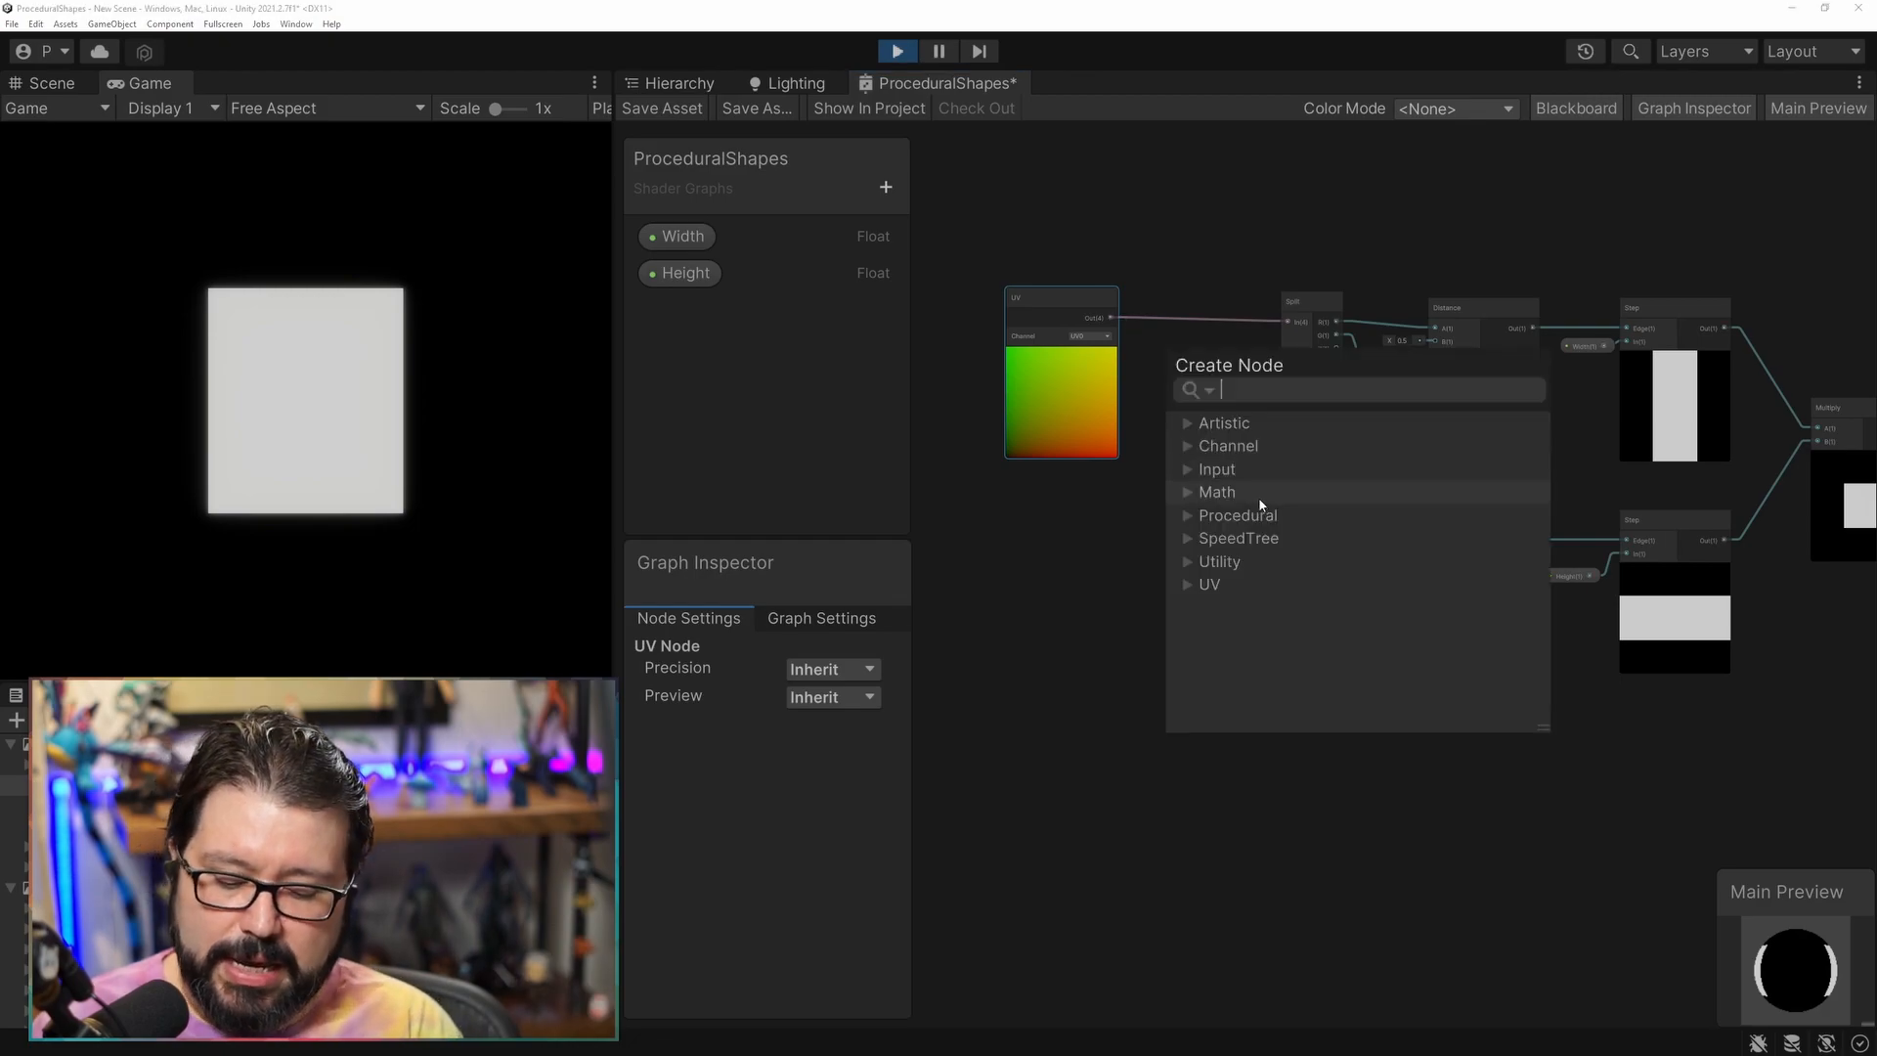
text(rota)
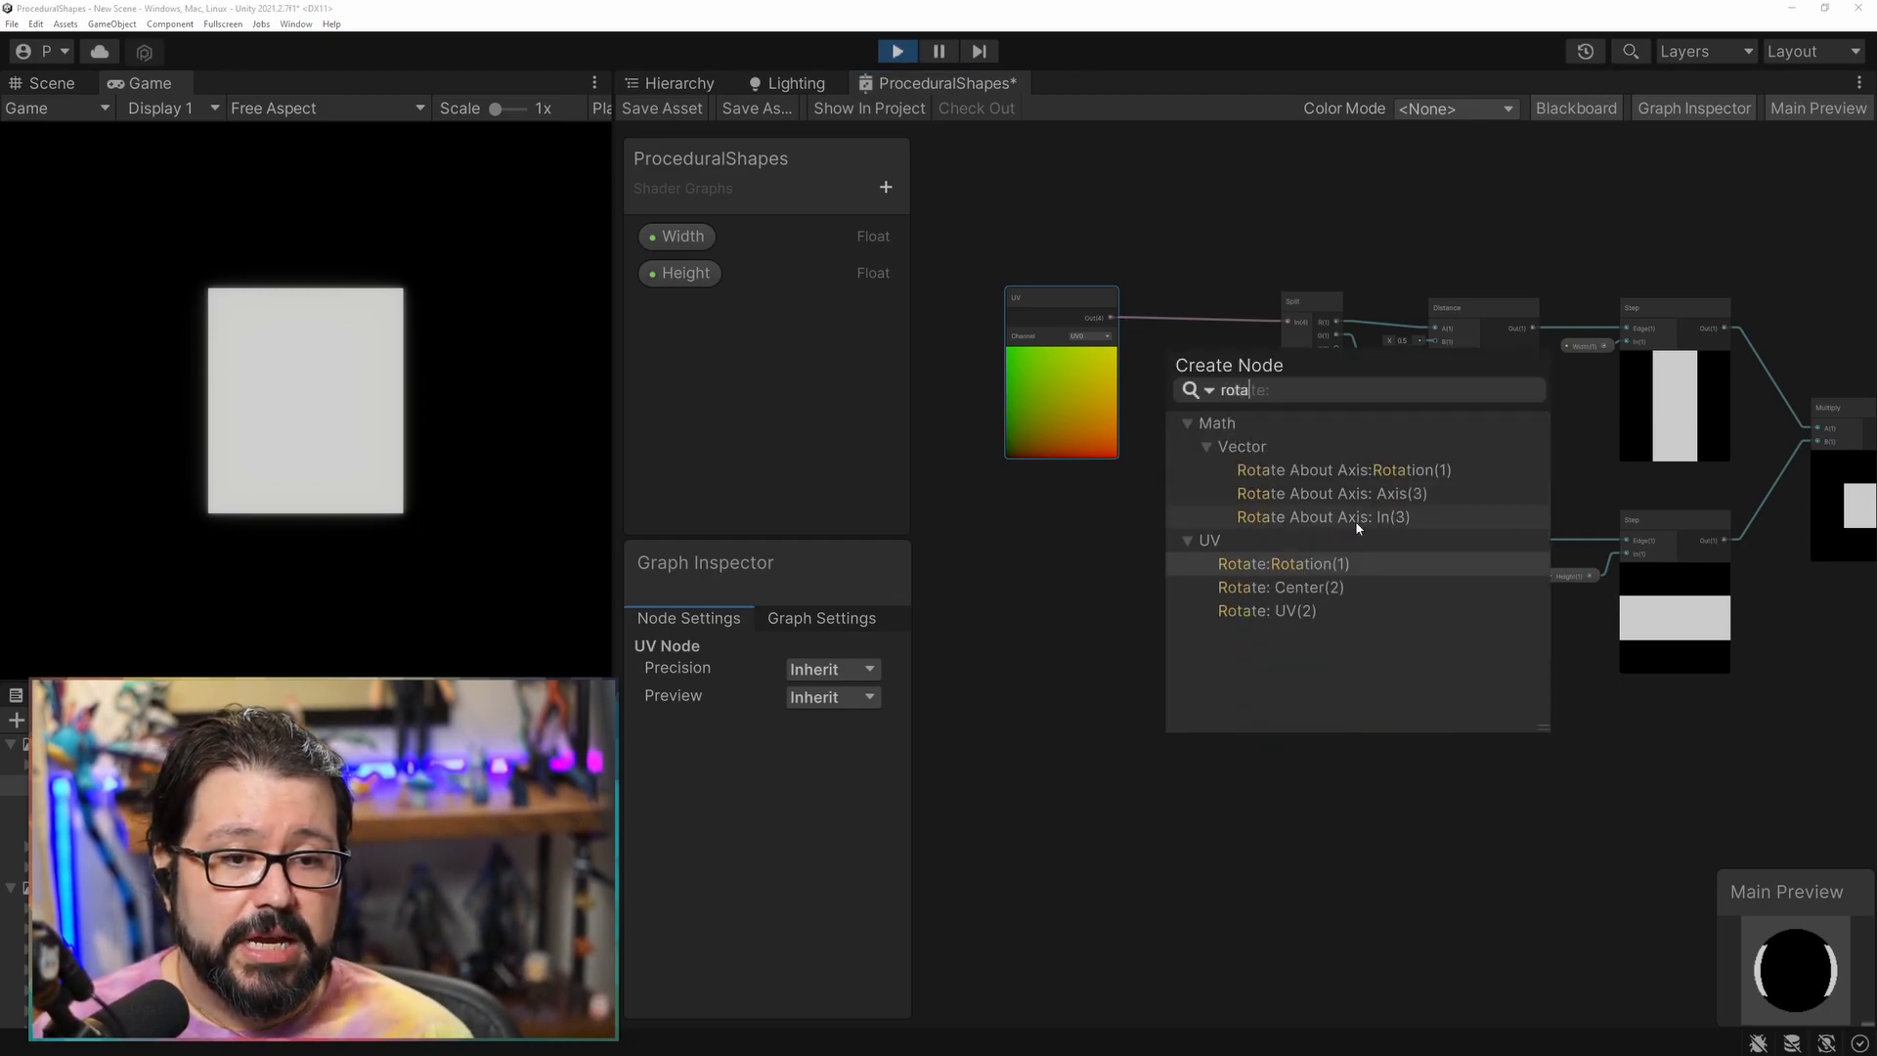
click(1287, 611)
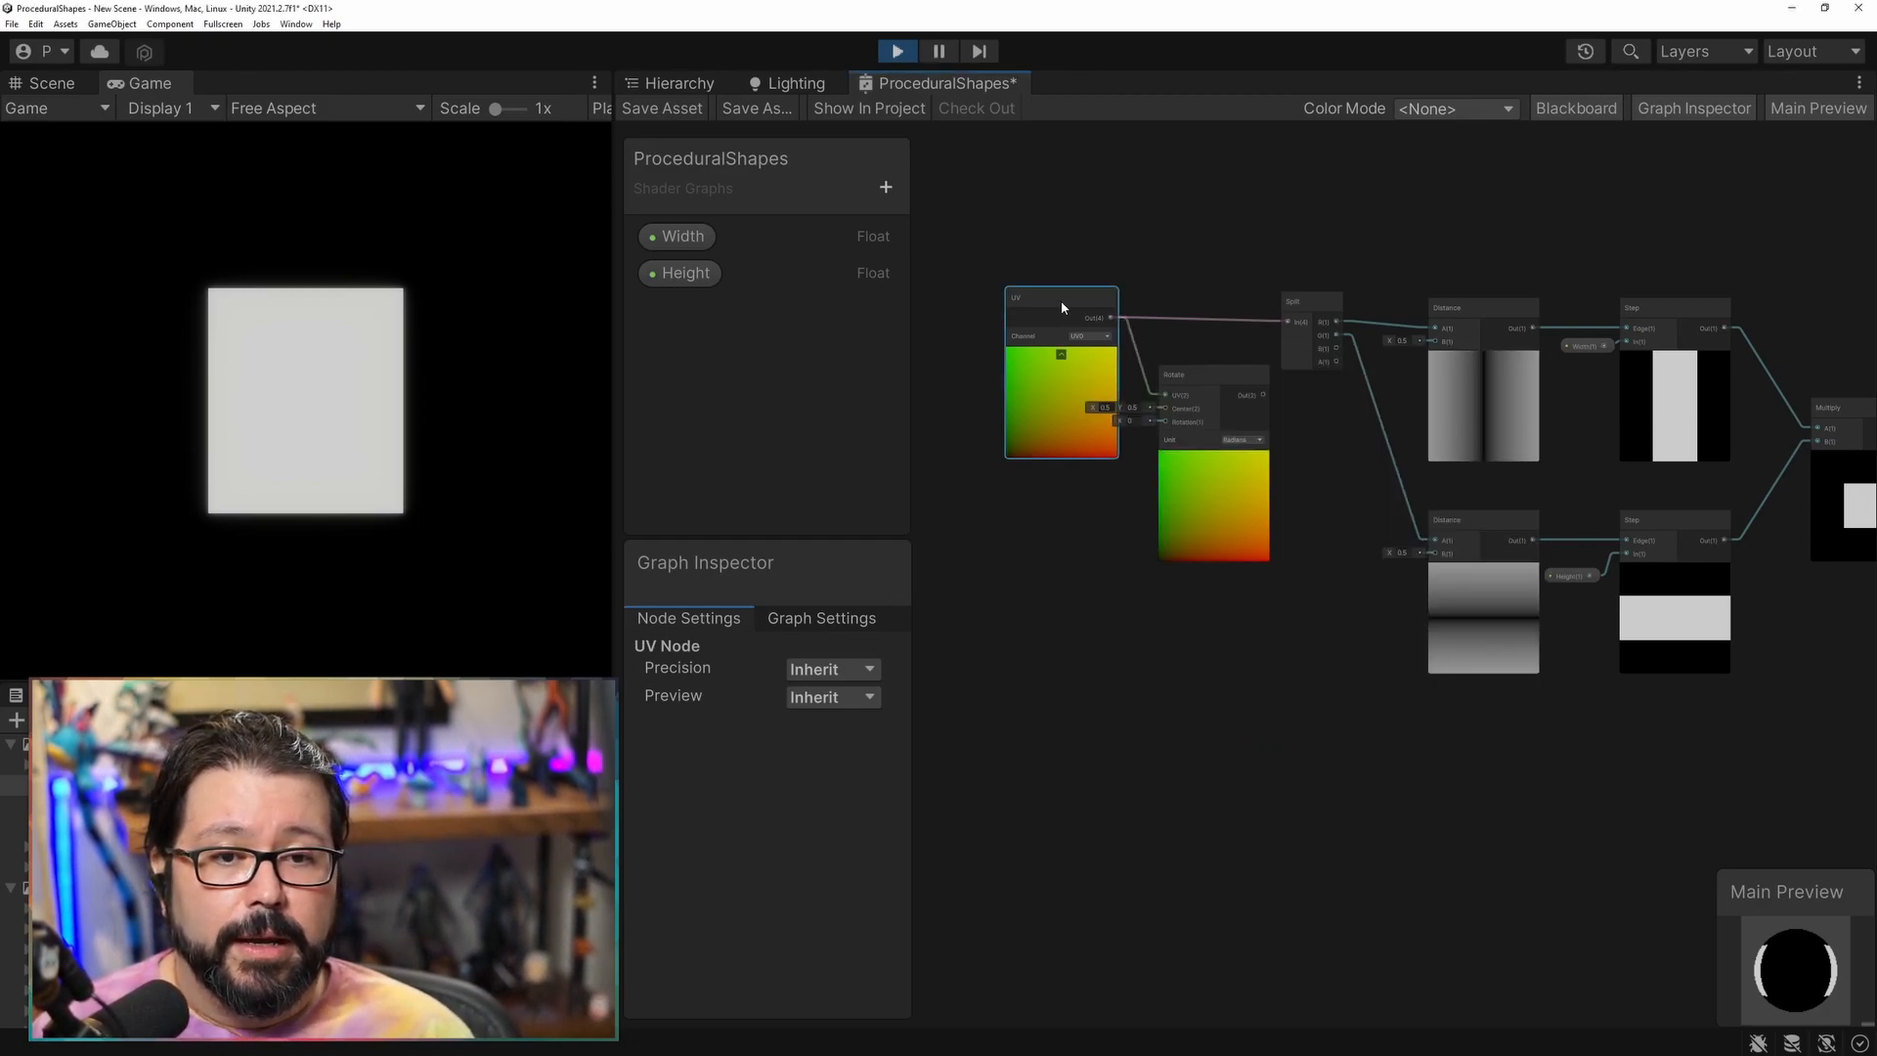
drag(1063, 307, 971, 307)
drag(1206, 412, 1290, 322)
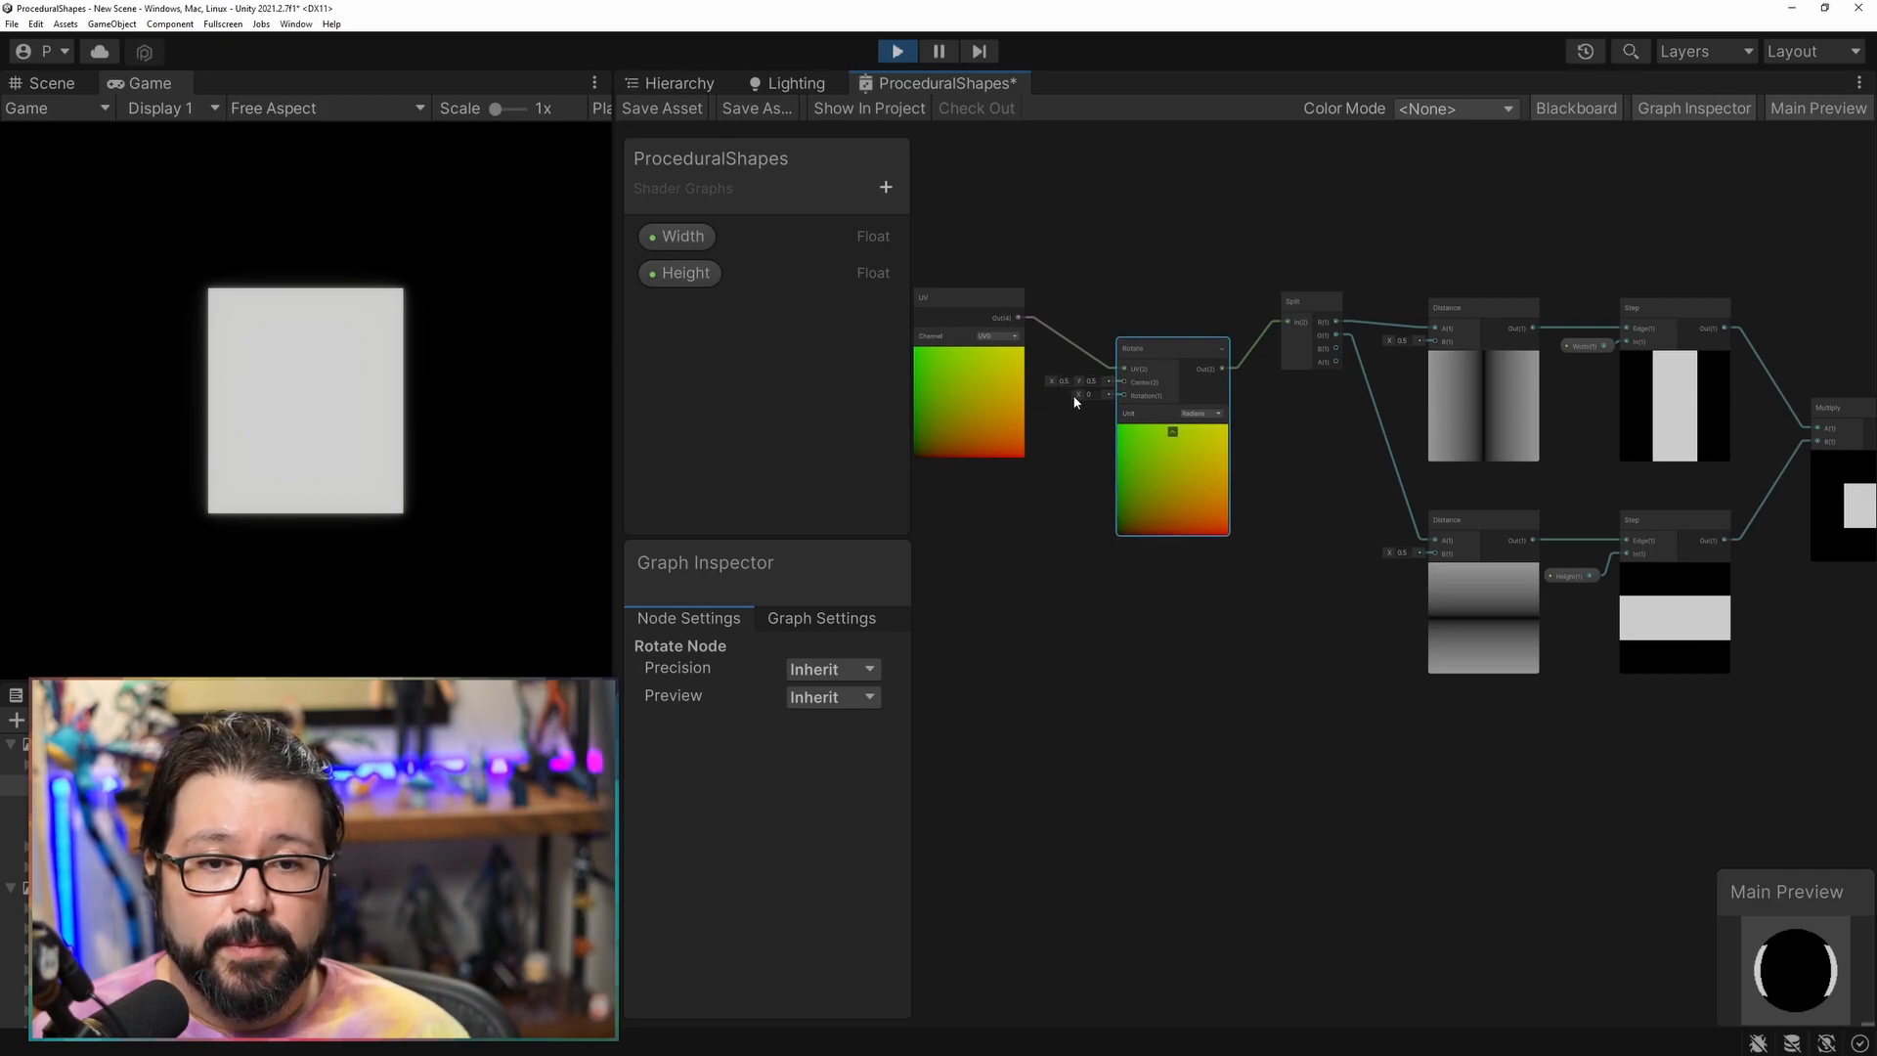
Try a Rotation value of about 0.75 directly on the Rotate node.
drag(1077, 391, 1113, 393)
middle_drag(1642, 575, 1372, 558)
middle_drag(1073, 488, 1394, 457)
Add a Float property named Rotation to the graph.
click(884, 192)
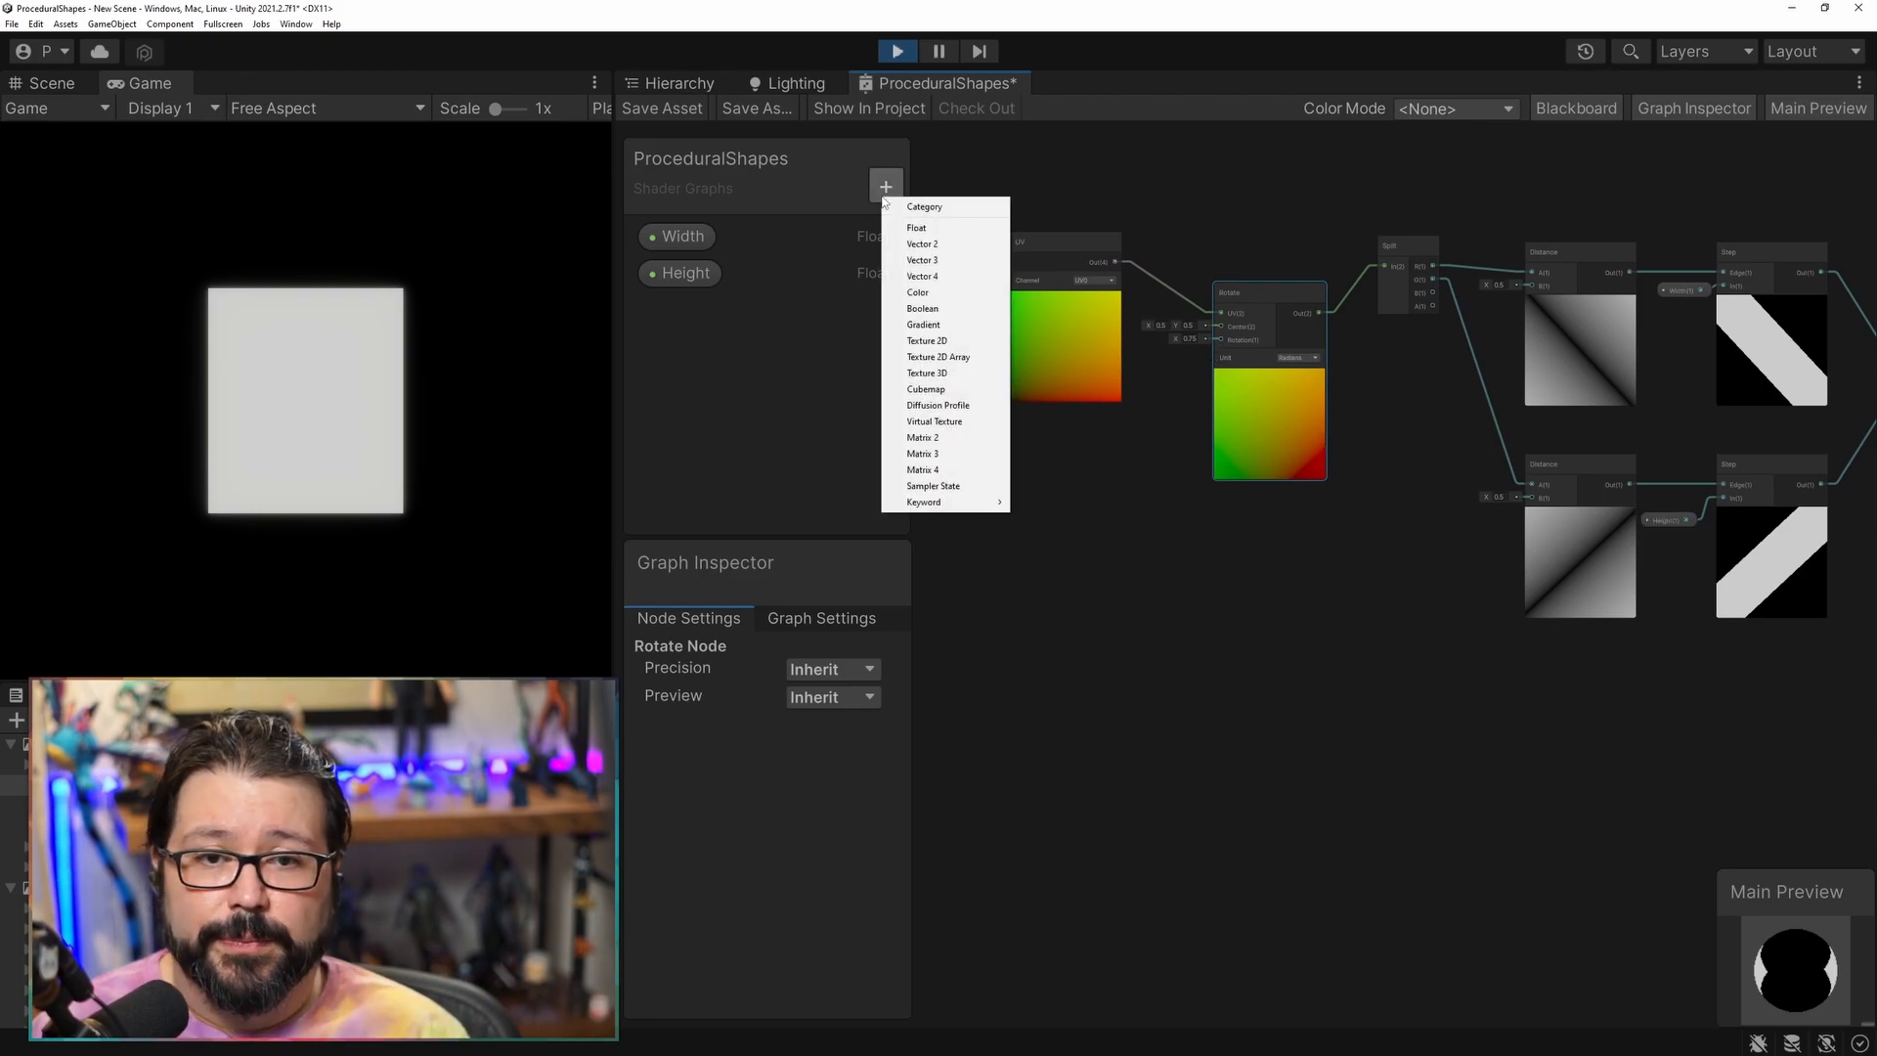
click(923, 227)
text(Rotation)
Set the Rotation property's mode to Slider with a maximum of pi.
click(688, 319)
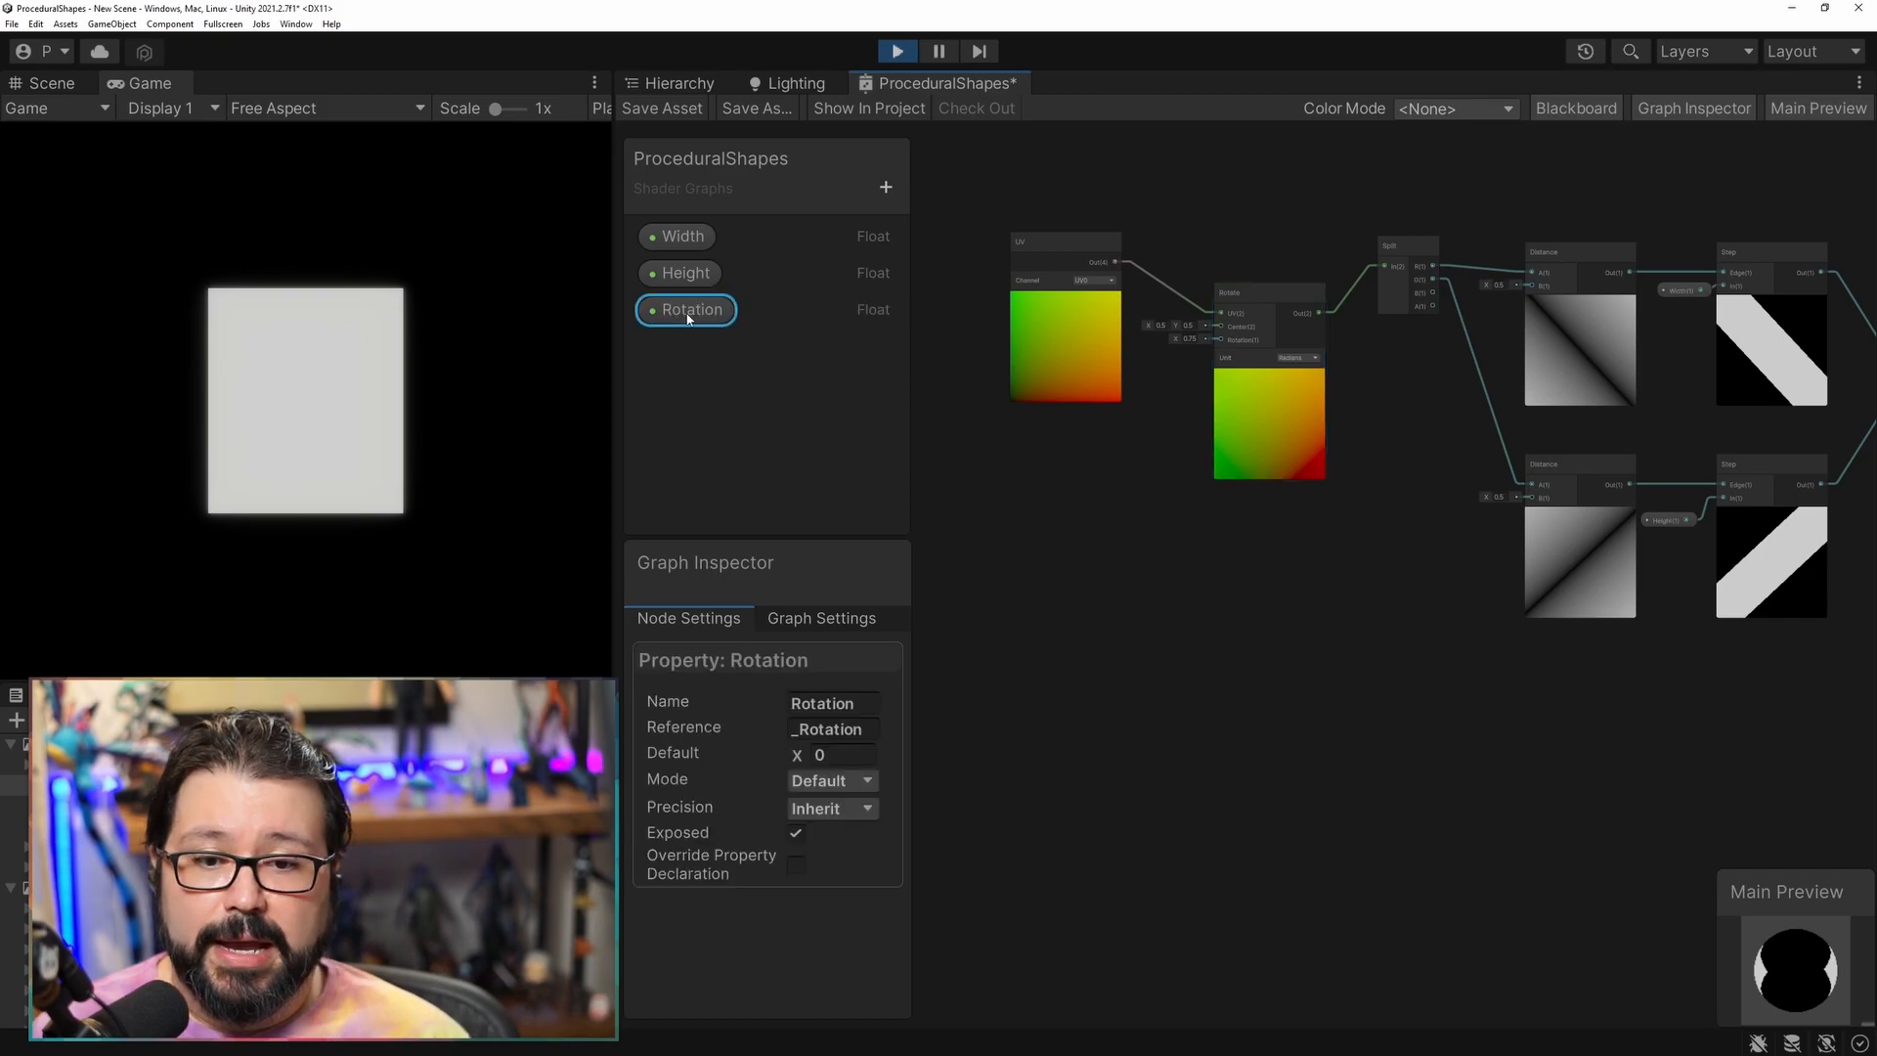
click(842, 780)
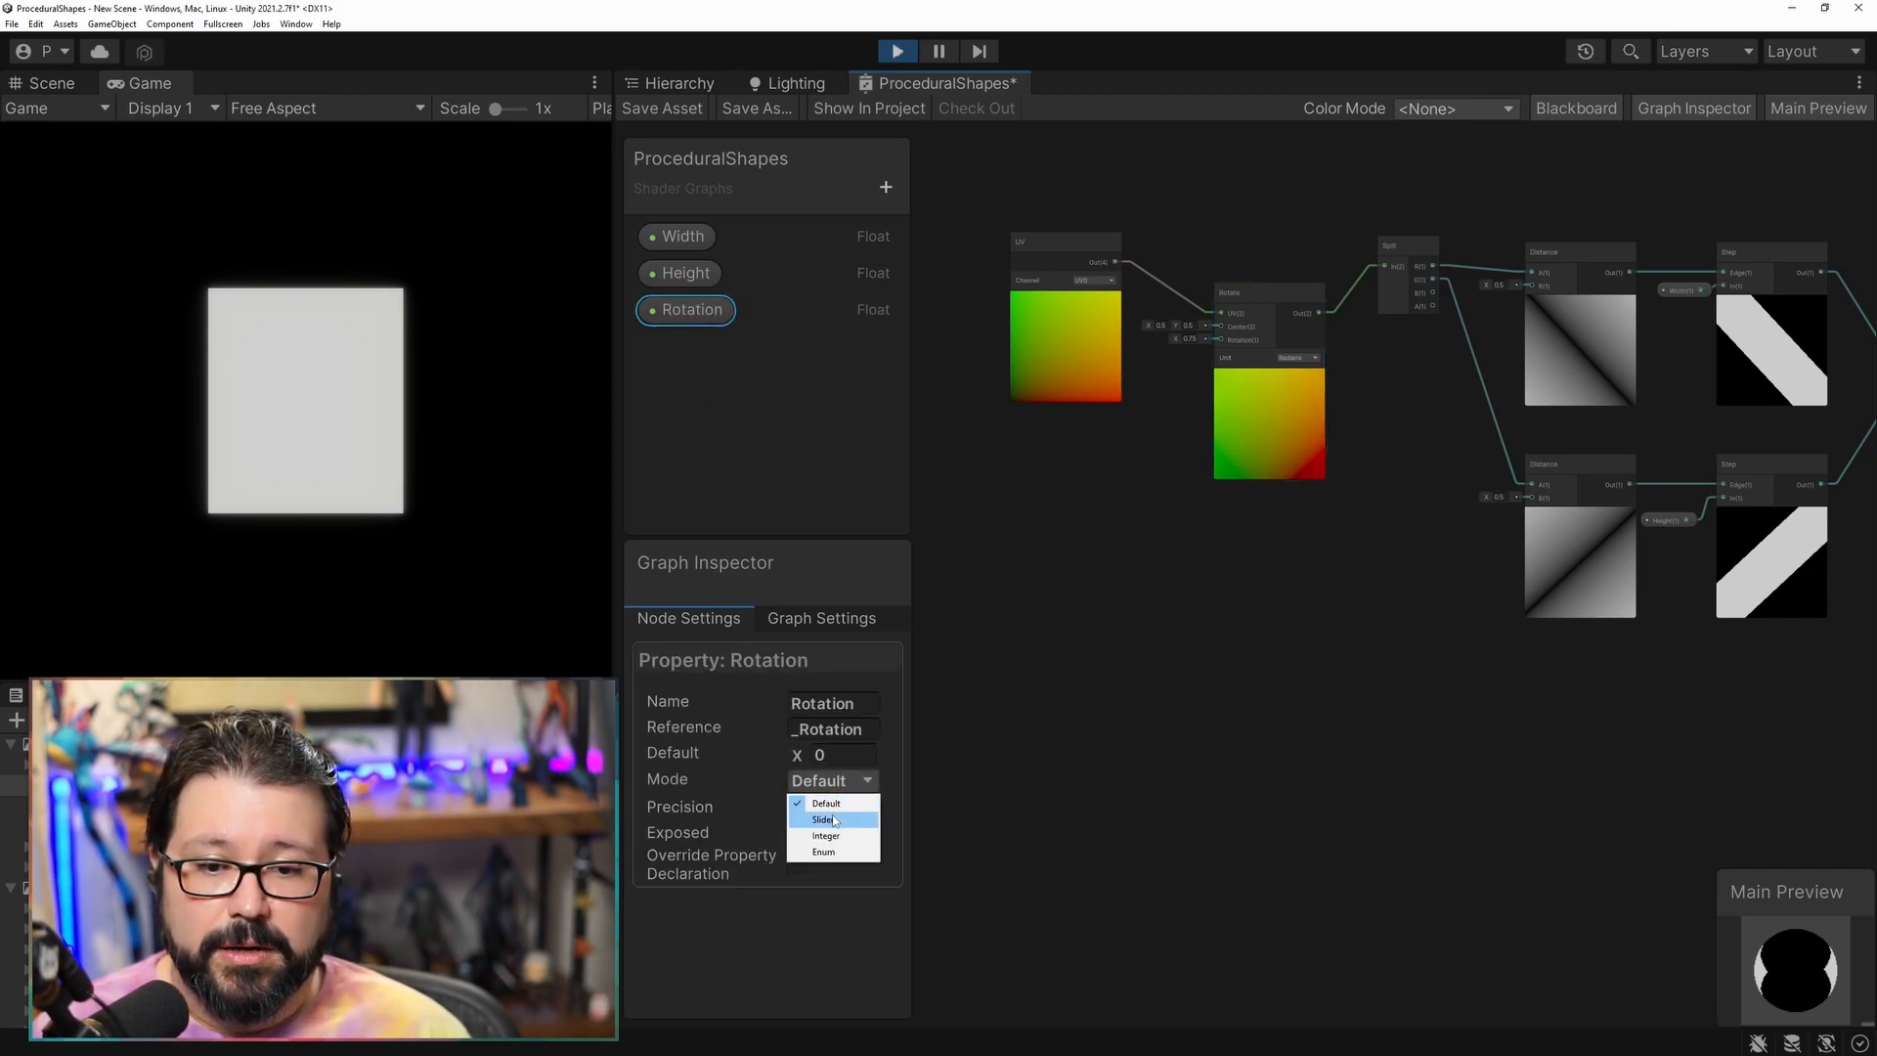
click(834, 819)
click(838, 806)
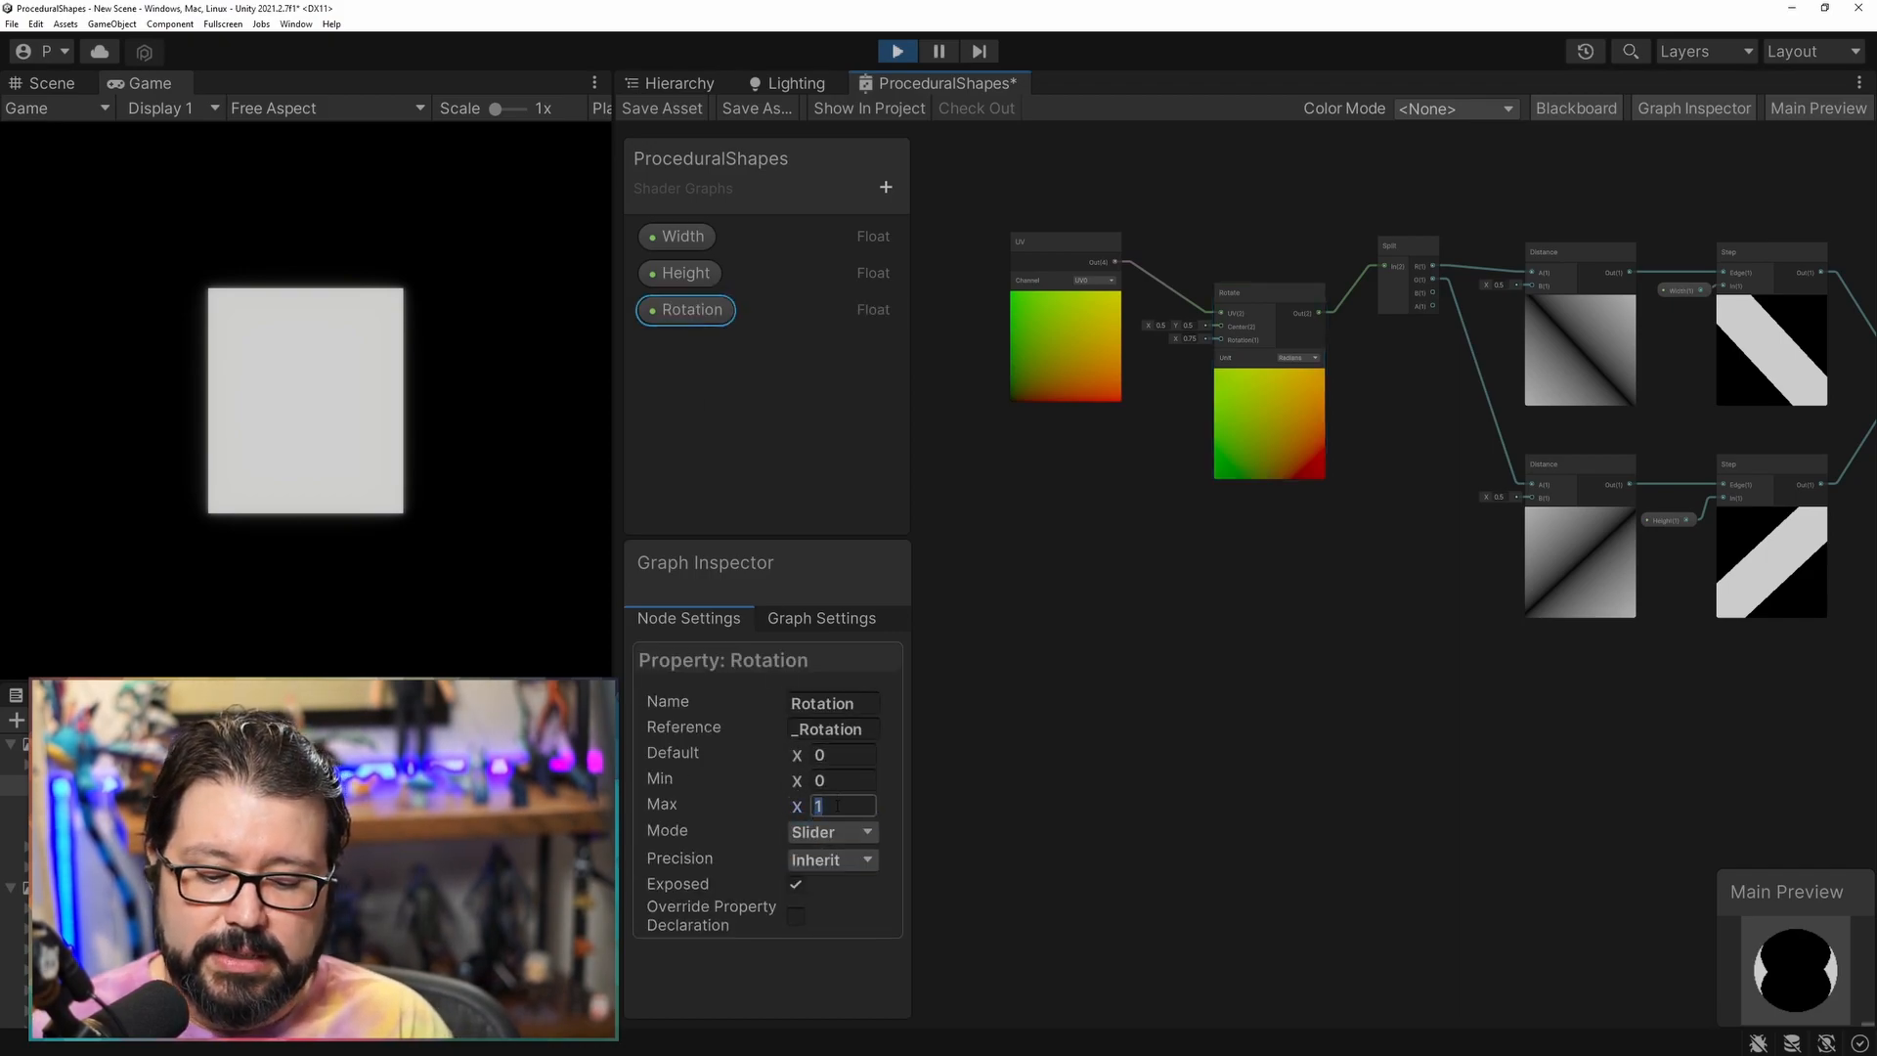
text(pi)
key(Return)
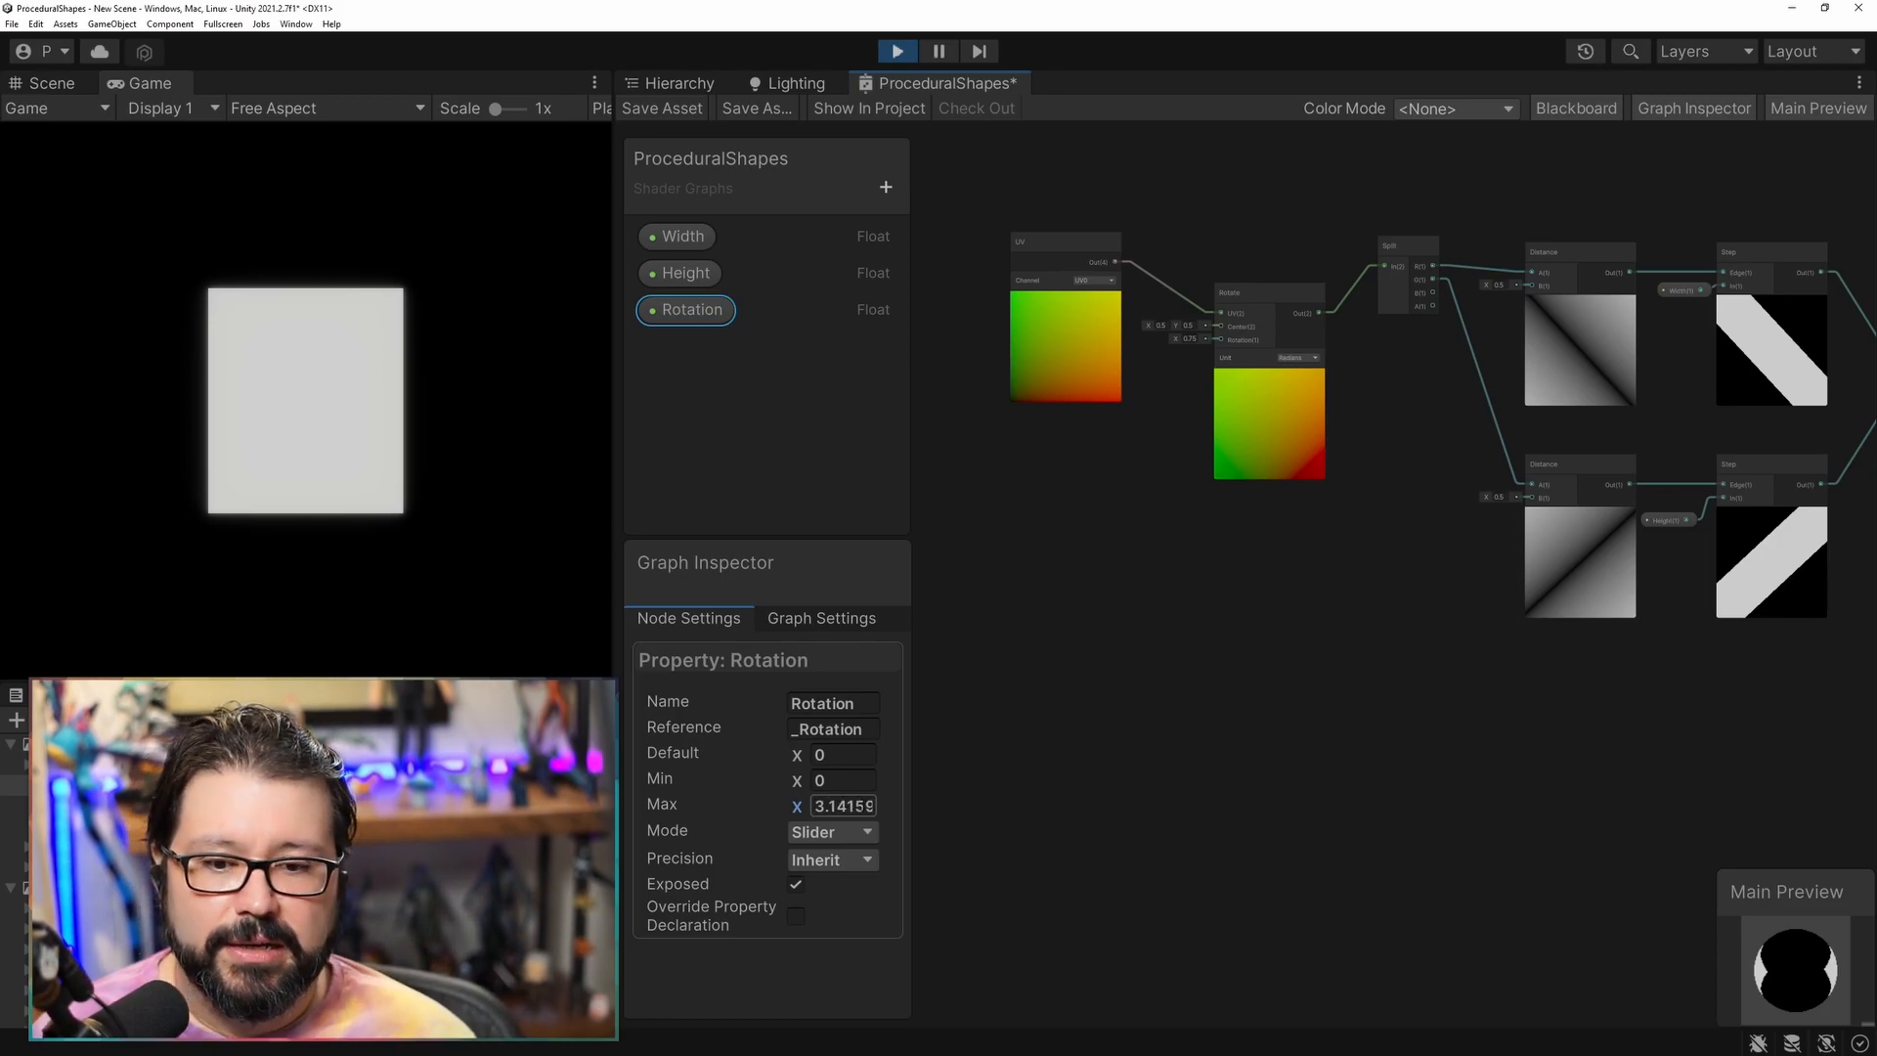
Connect a Rotation property node to the Rotate node's Rotation input and save the graph.
drag(712, 311, 1222, 342)
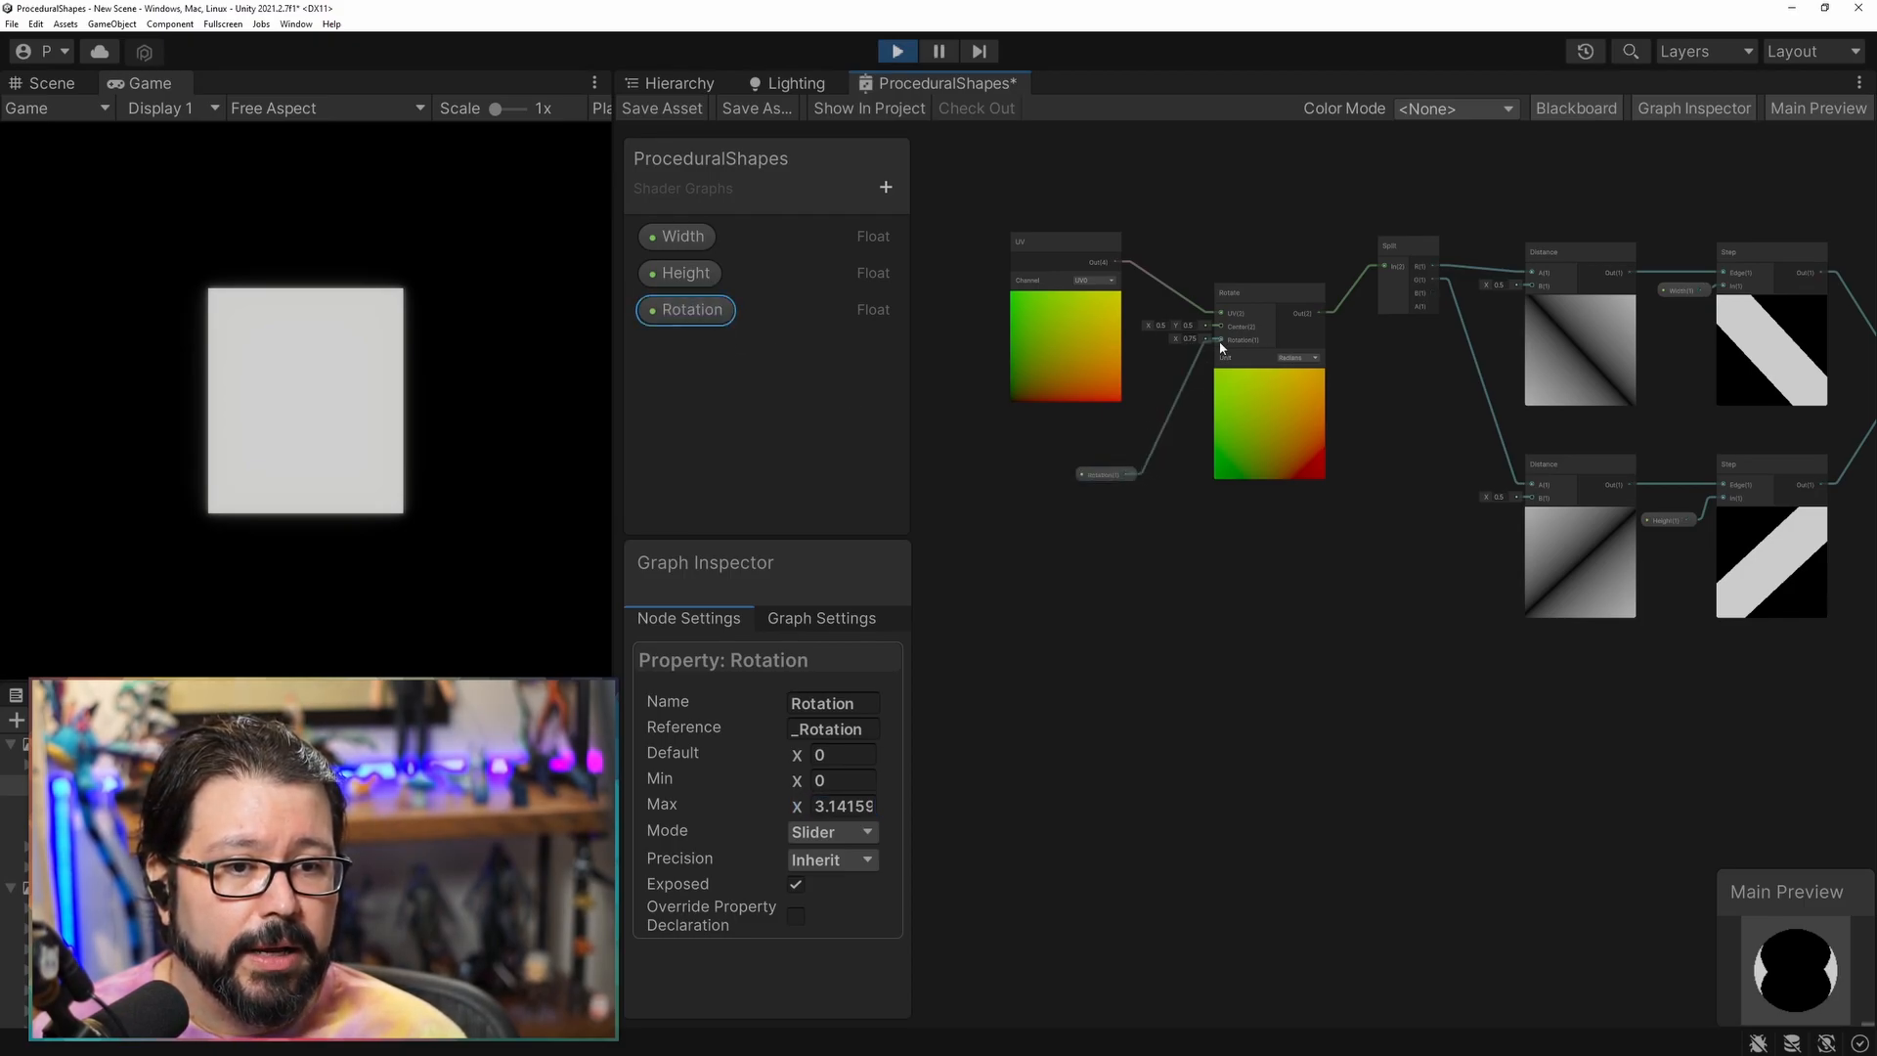
click(662, 109)
Increase the material's Rotation to tilt the rectangle, and close the material's inspector window.
drag(1272, 187, 1252, 186)
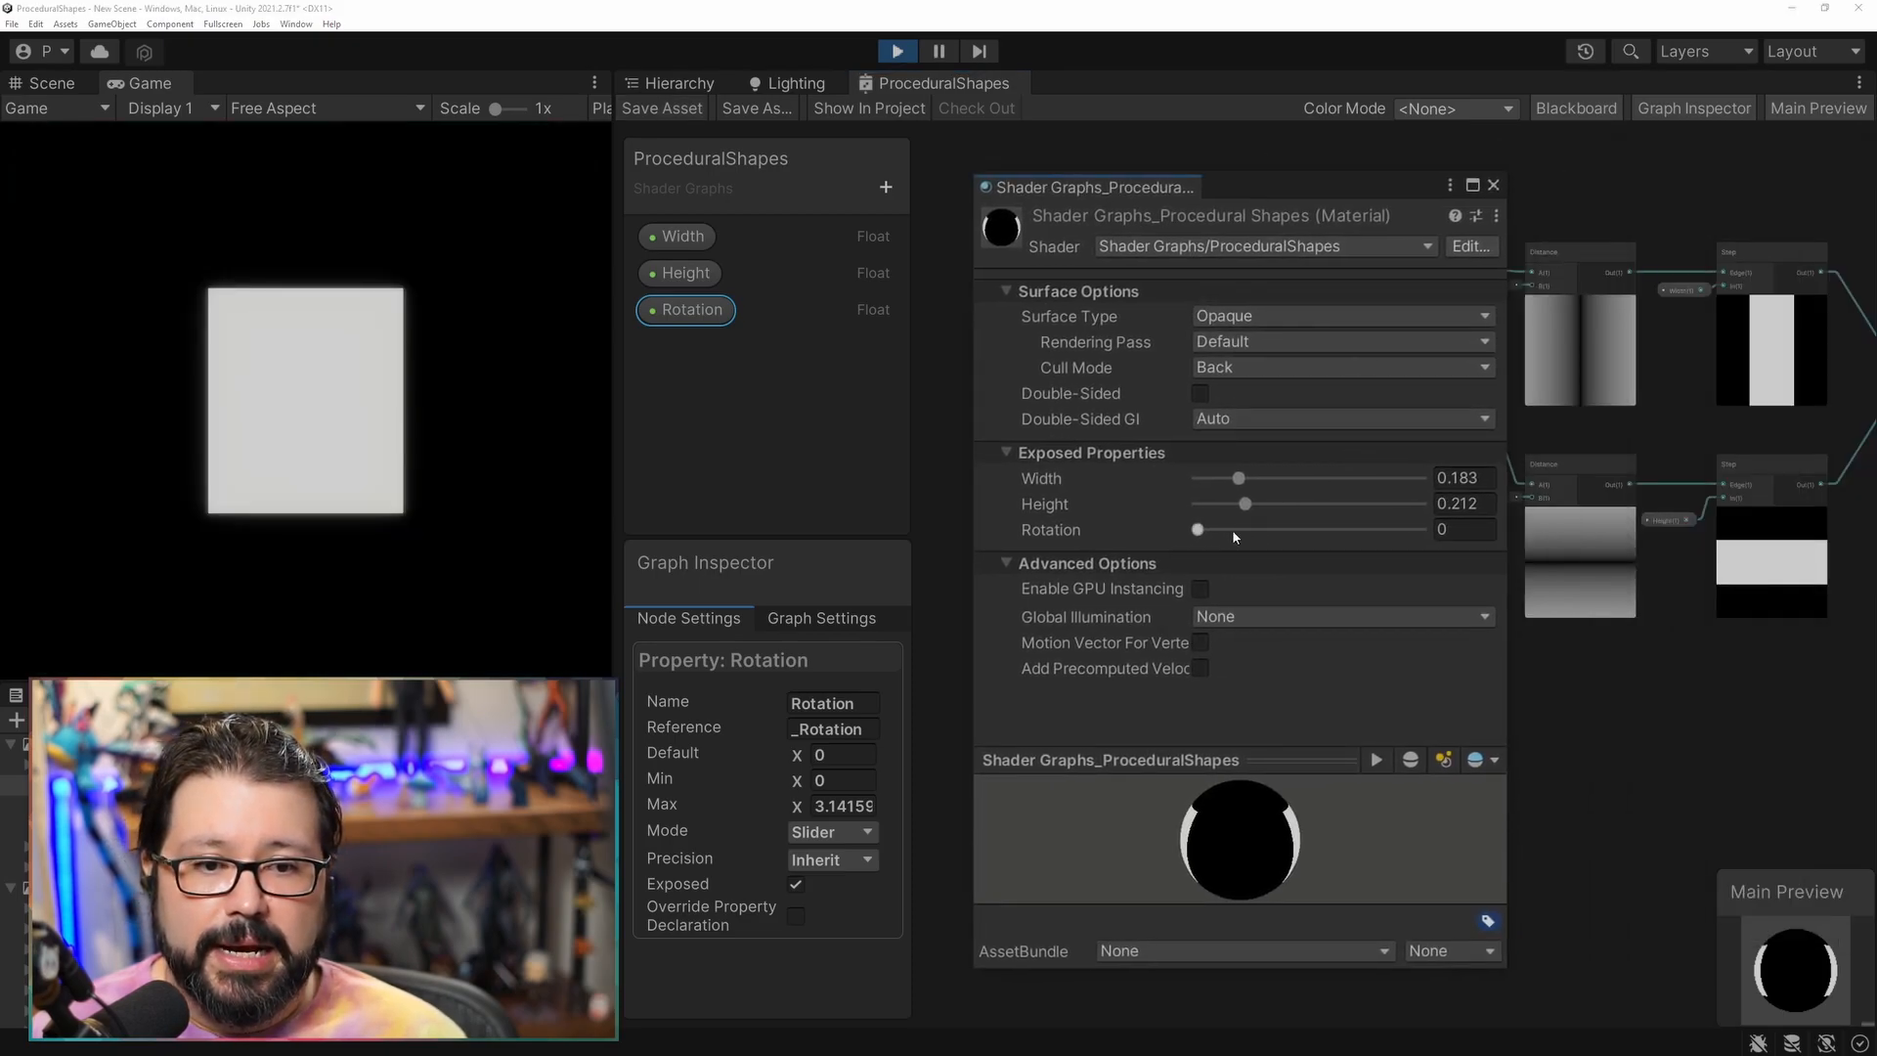
drag(1197, 530, 1246, 507)
click(1662, 527)
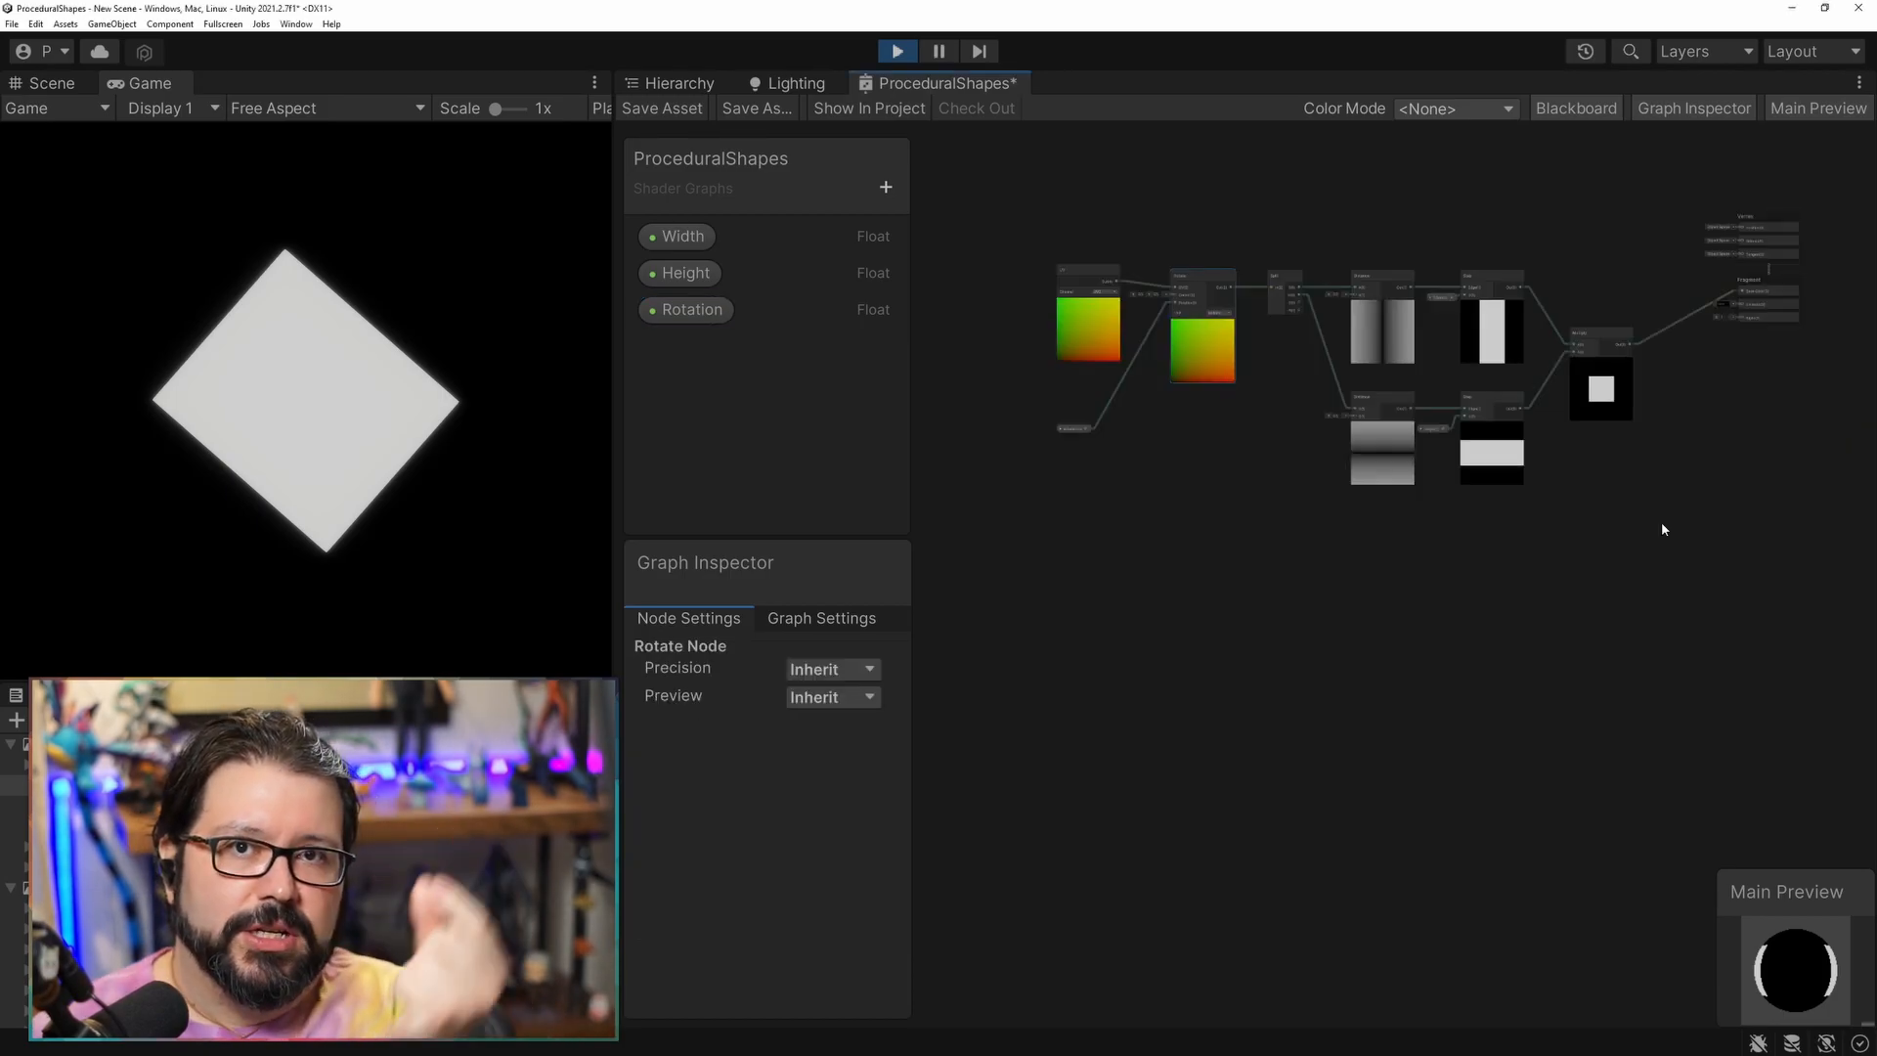
Duplicate the Step, Width, Height and Multiply nodes together and place the copies below the originals.
scroll(1735, 486, up, 2)
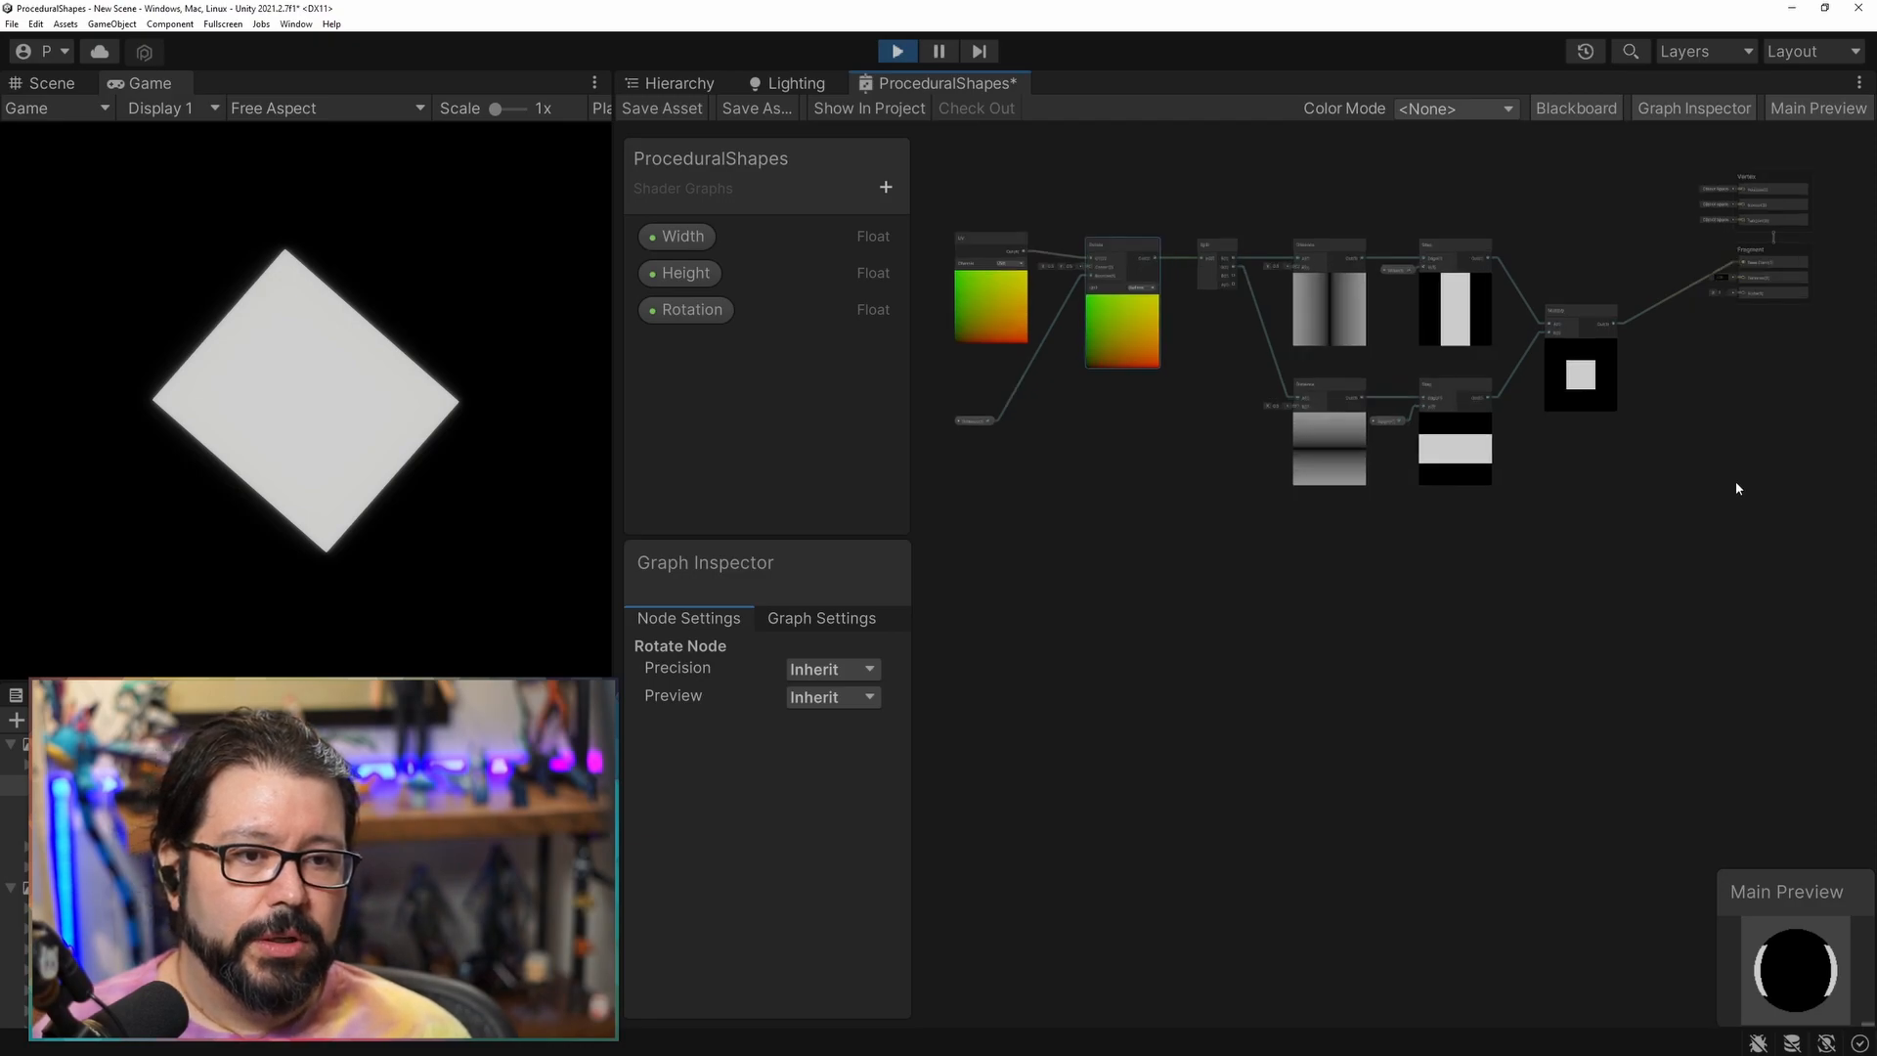
drag(1610, 164, 1385, 445)
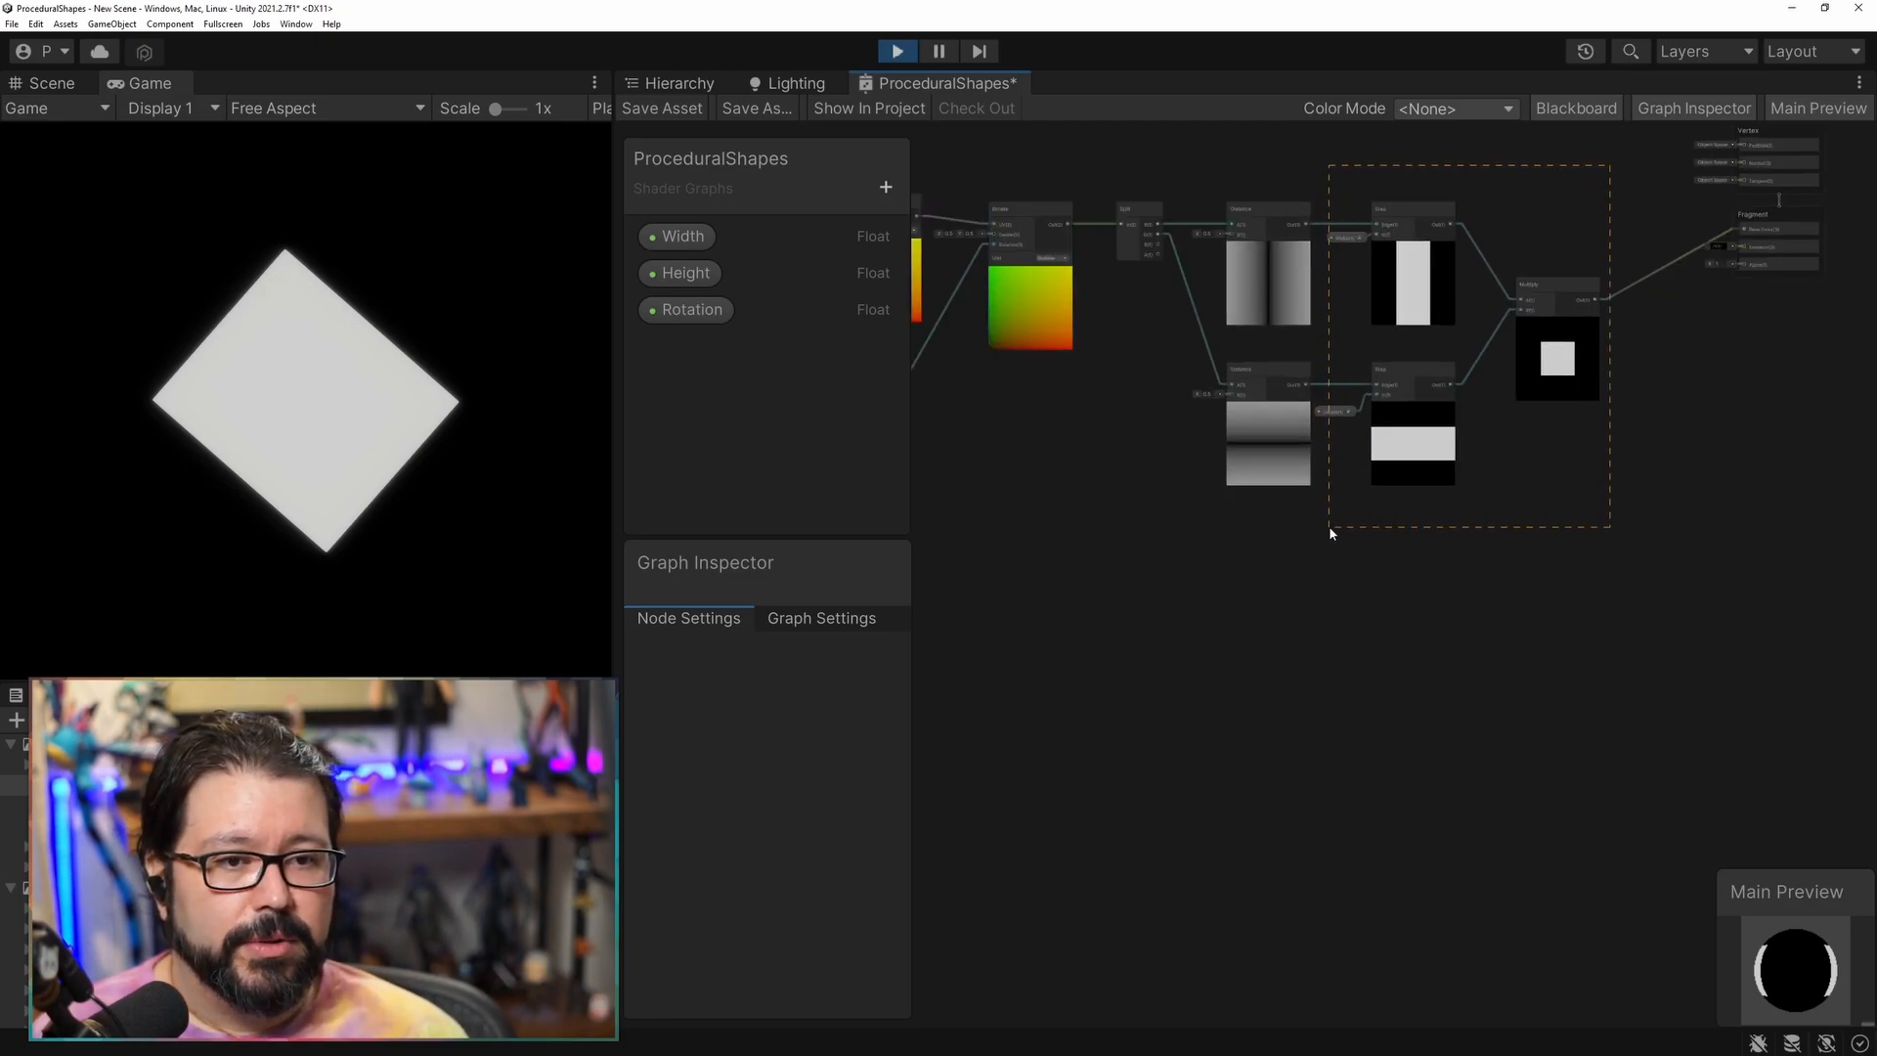
drag(1329, 532, 1332, 530)
key(ctrl+d)
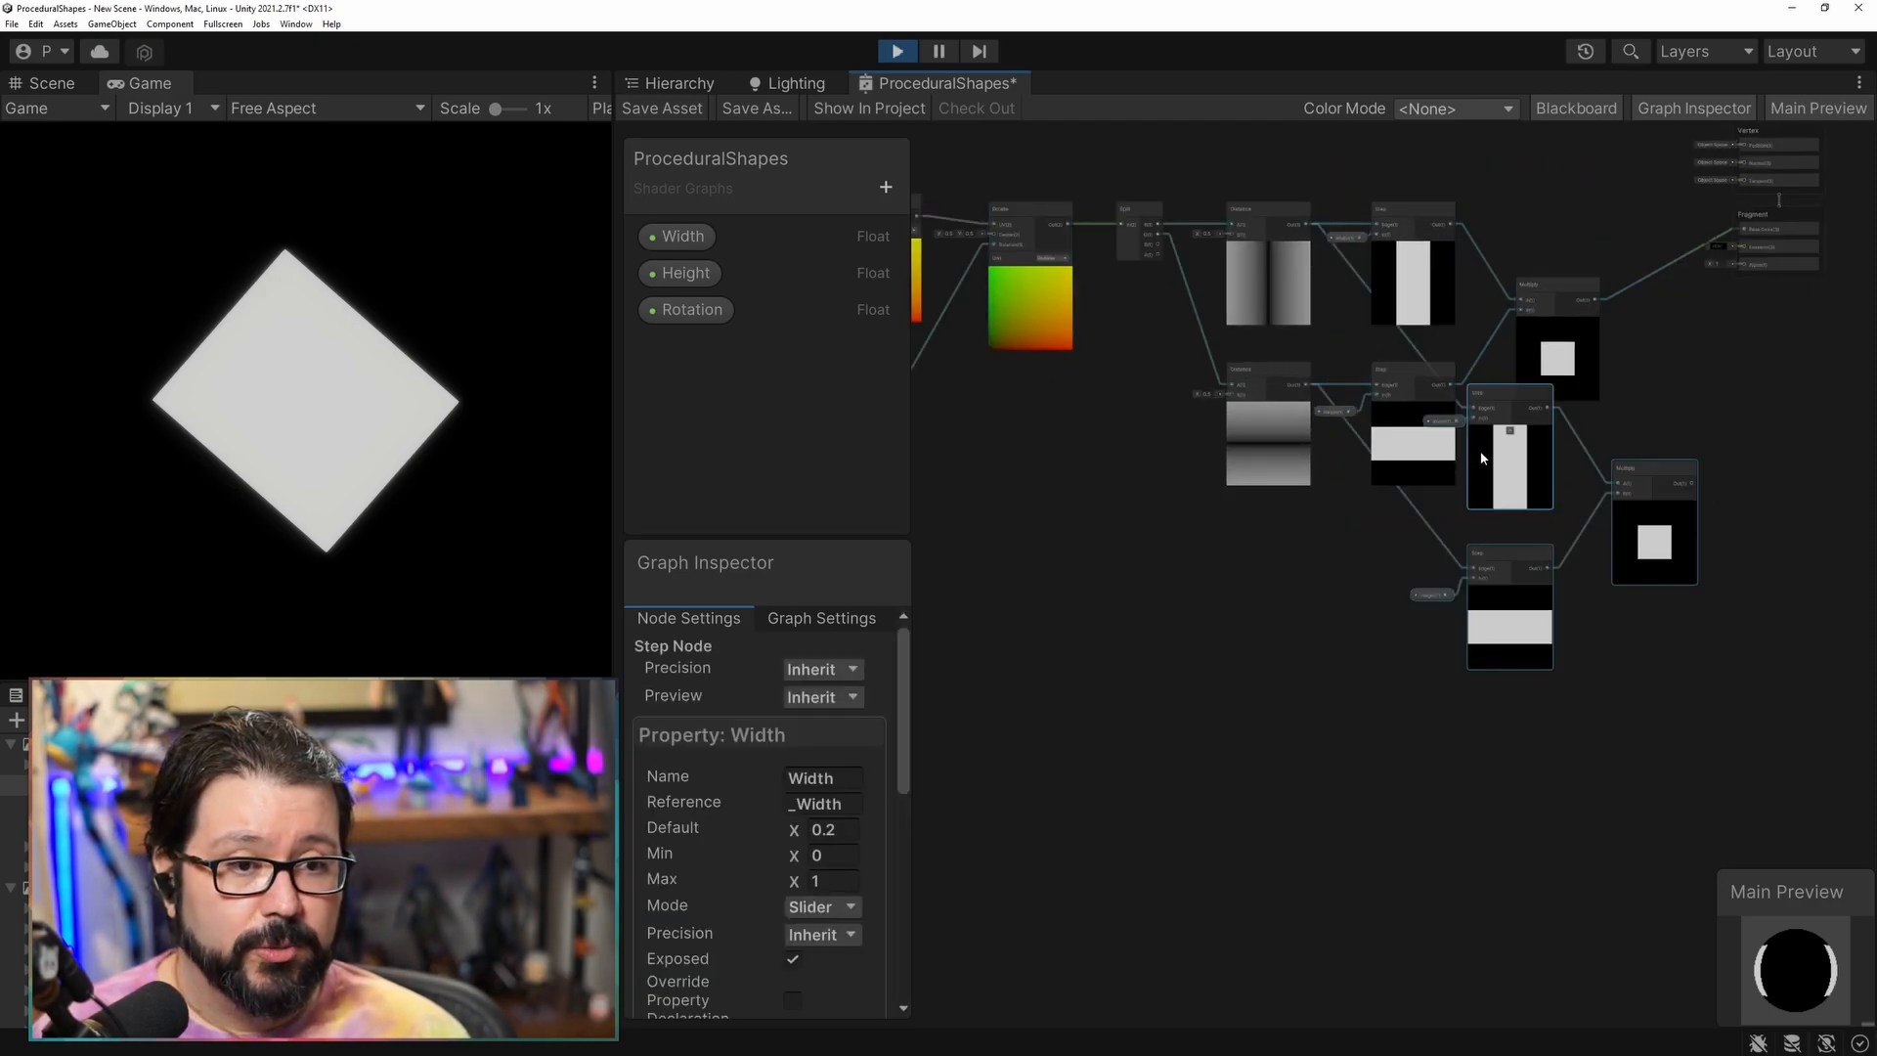
drag(1487, 398, 1394, 549)
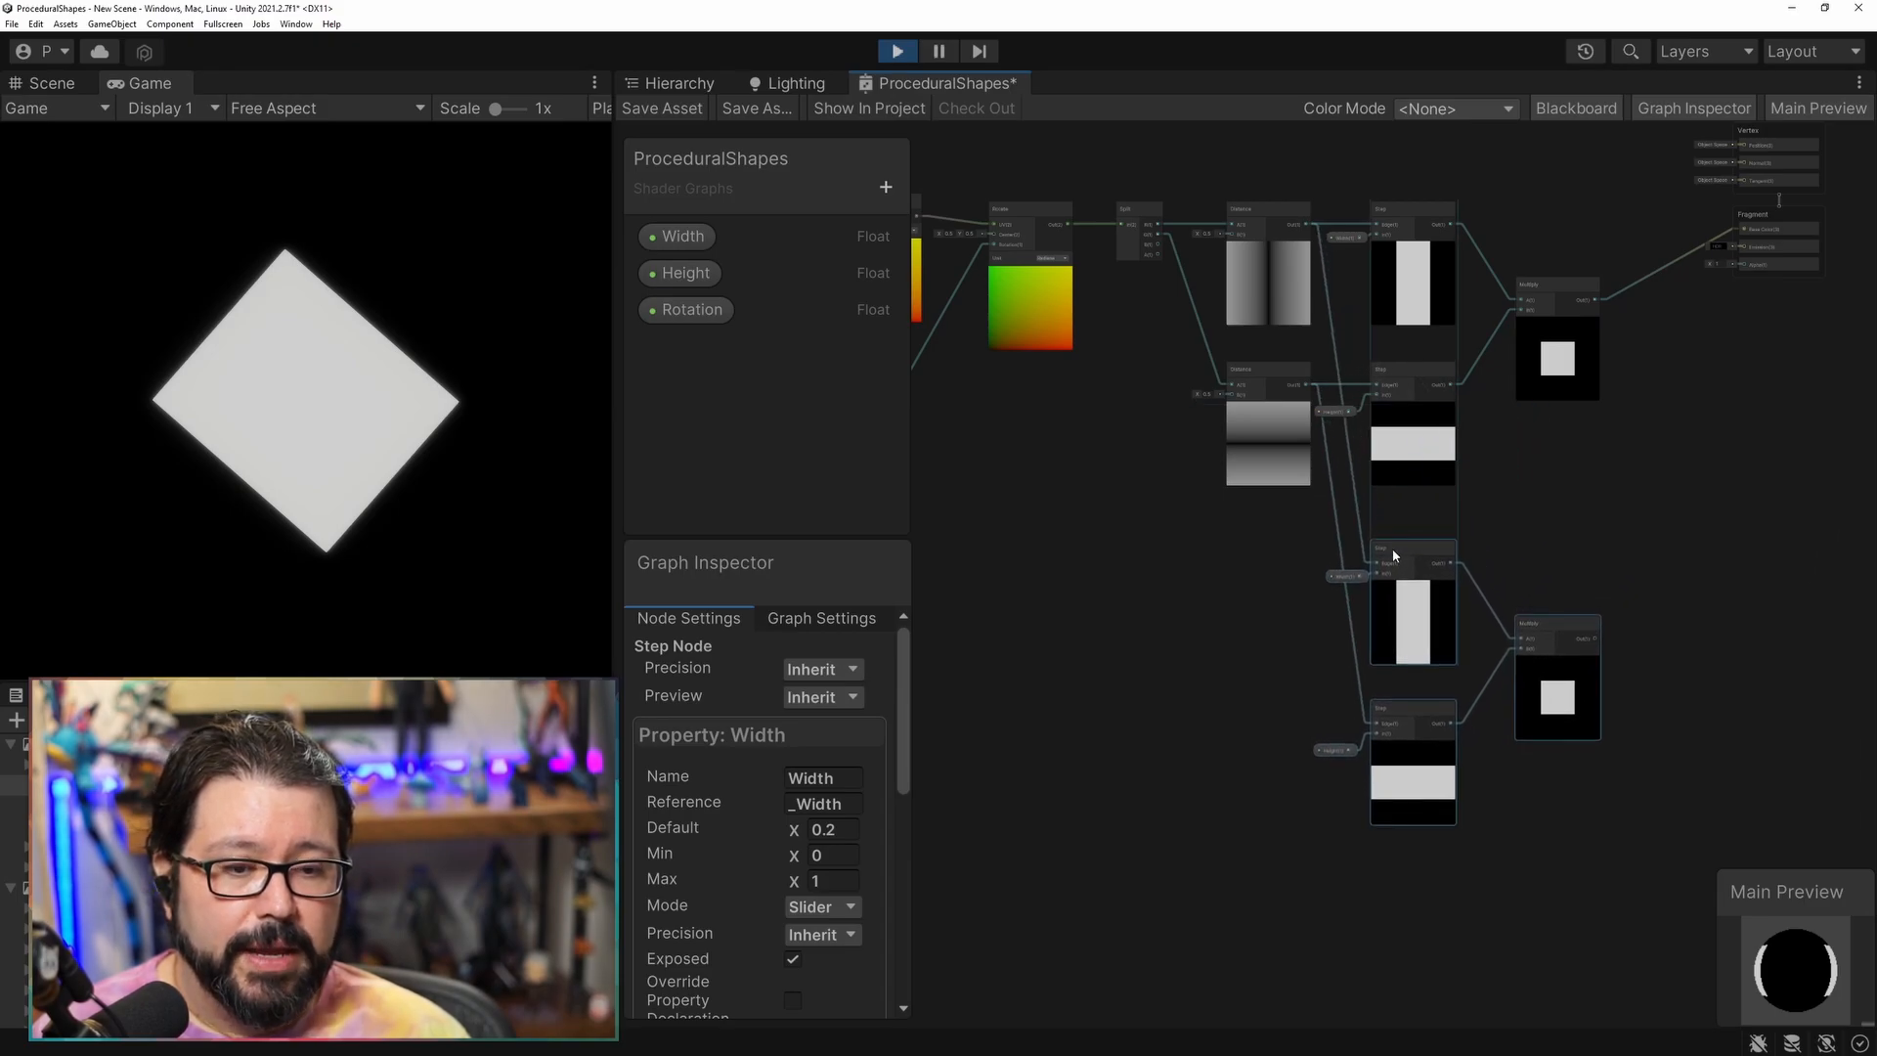
Move the copied Width and Height nodes away from their Step nodes and line them up with each other.
scroll(1555, 565, up, 4)
drag(1330, 485, 1240, 490)
click(1315, 715)
drag(1317, 719, 1201, 682)
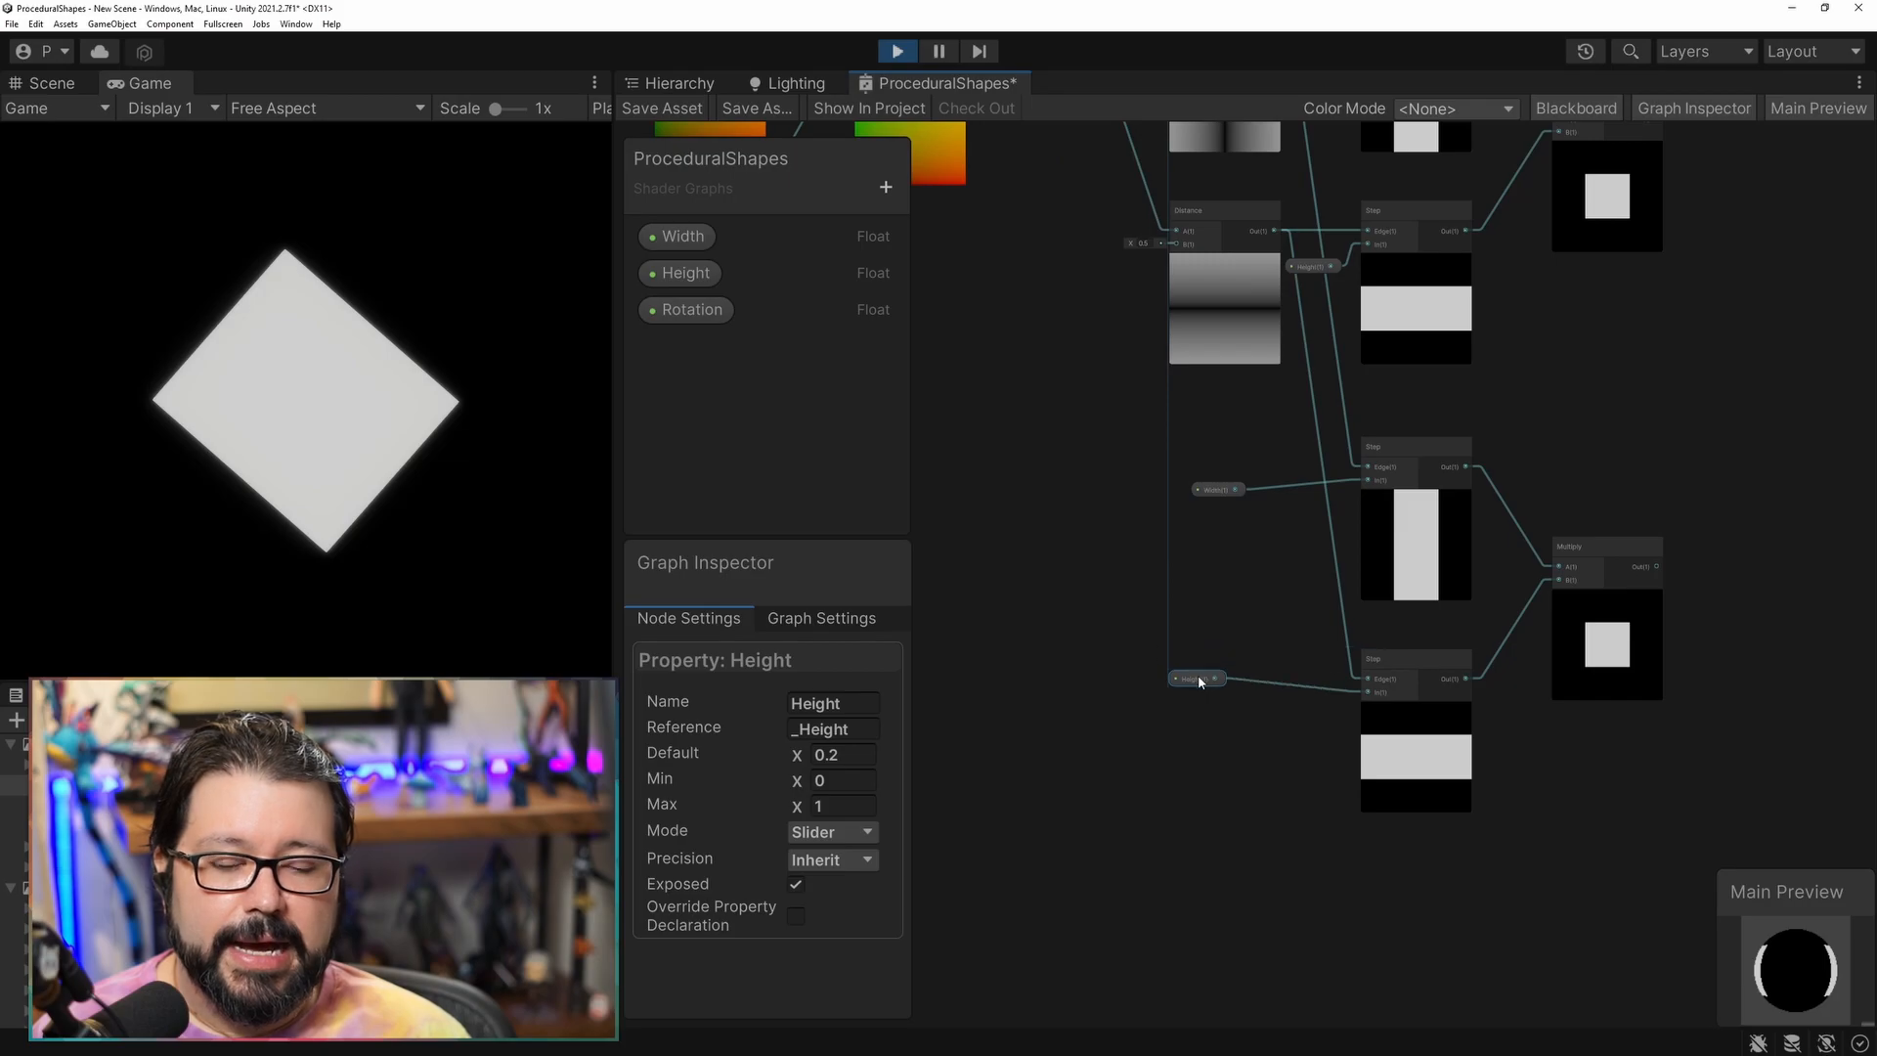
drag(1190, 489, 1170, 490)
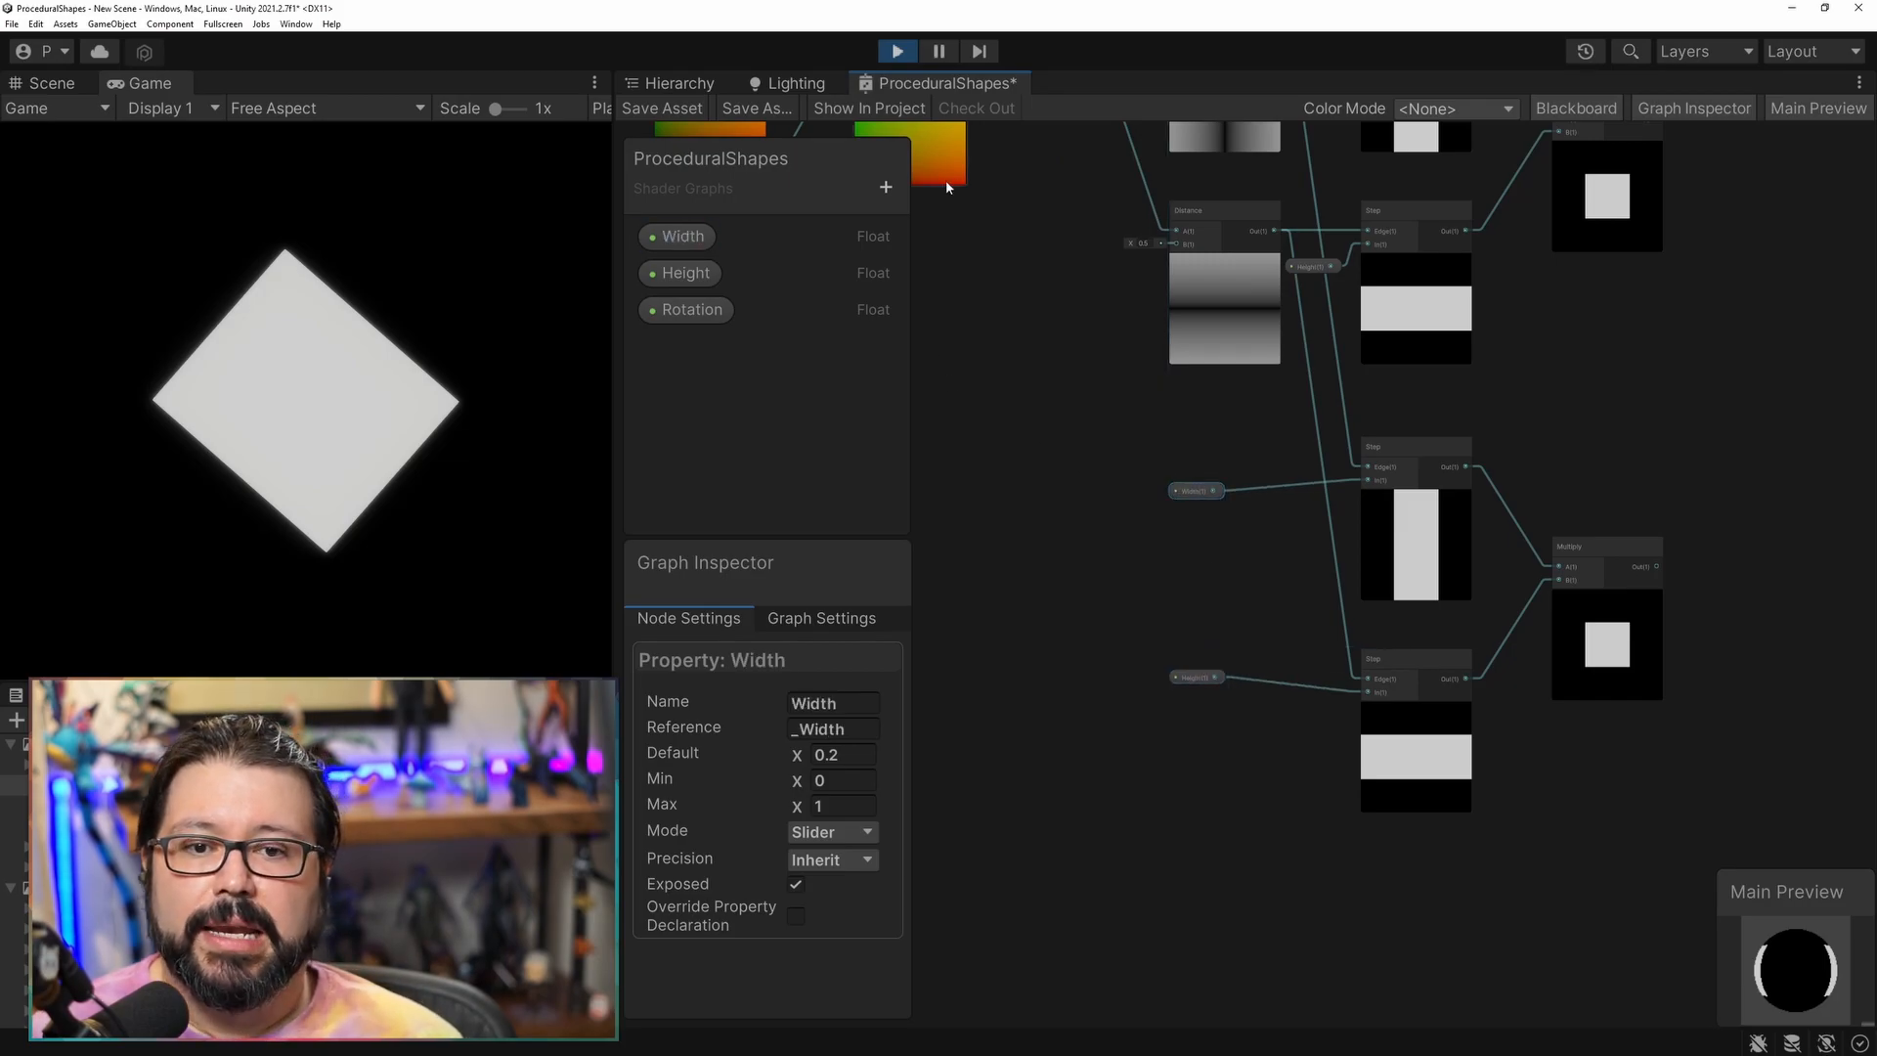
Add a Float property named Outline to the graph.
click(886, 187)
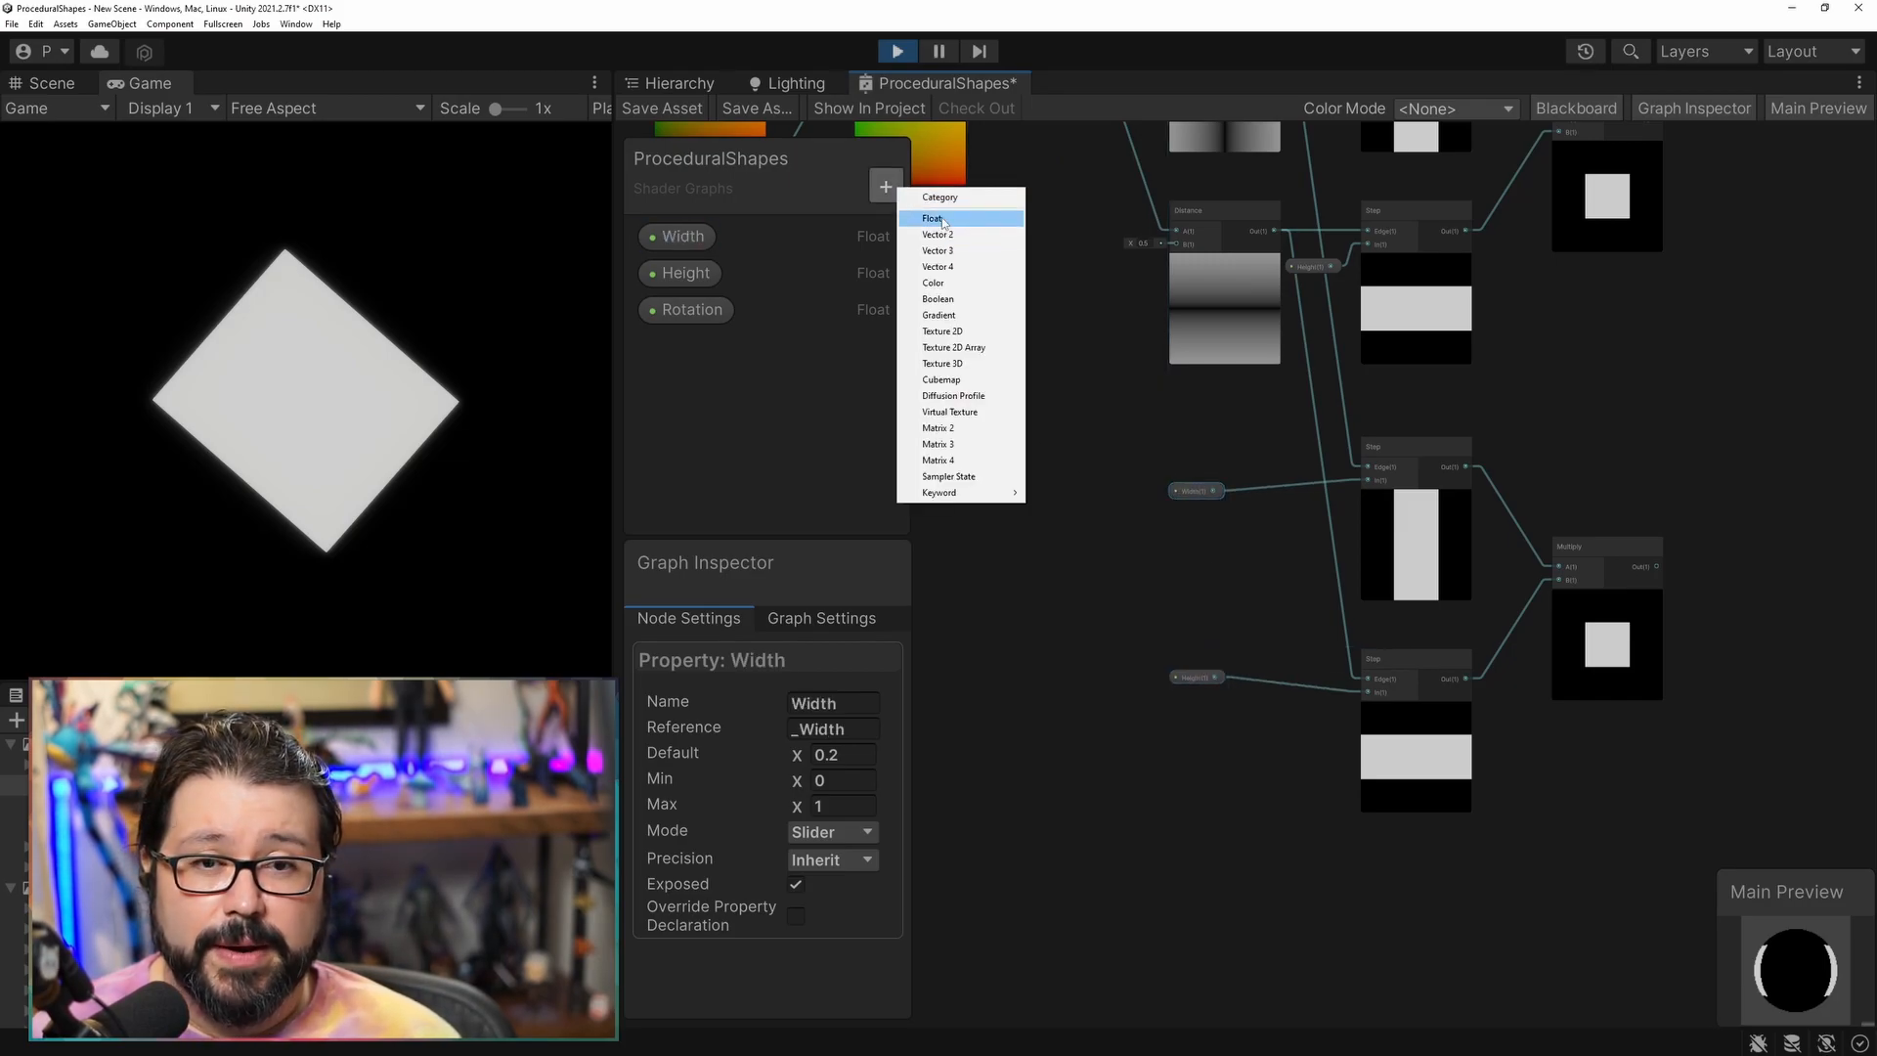
click(942, 220)
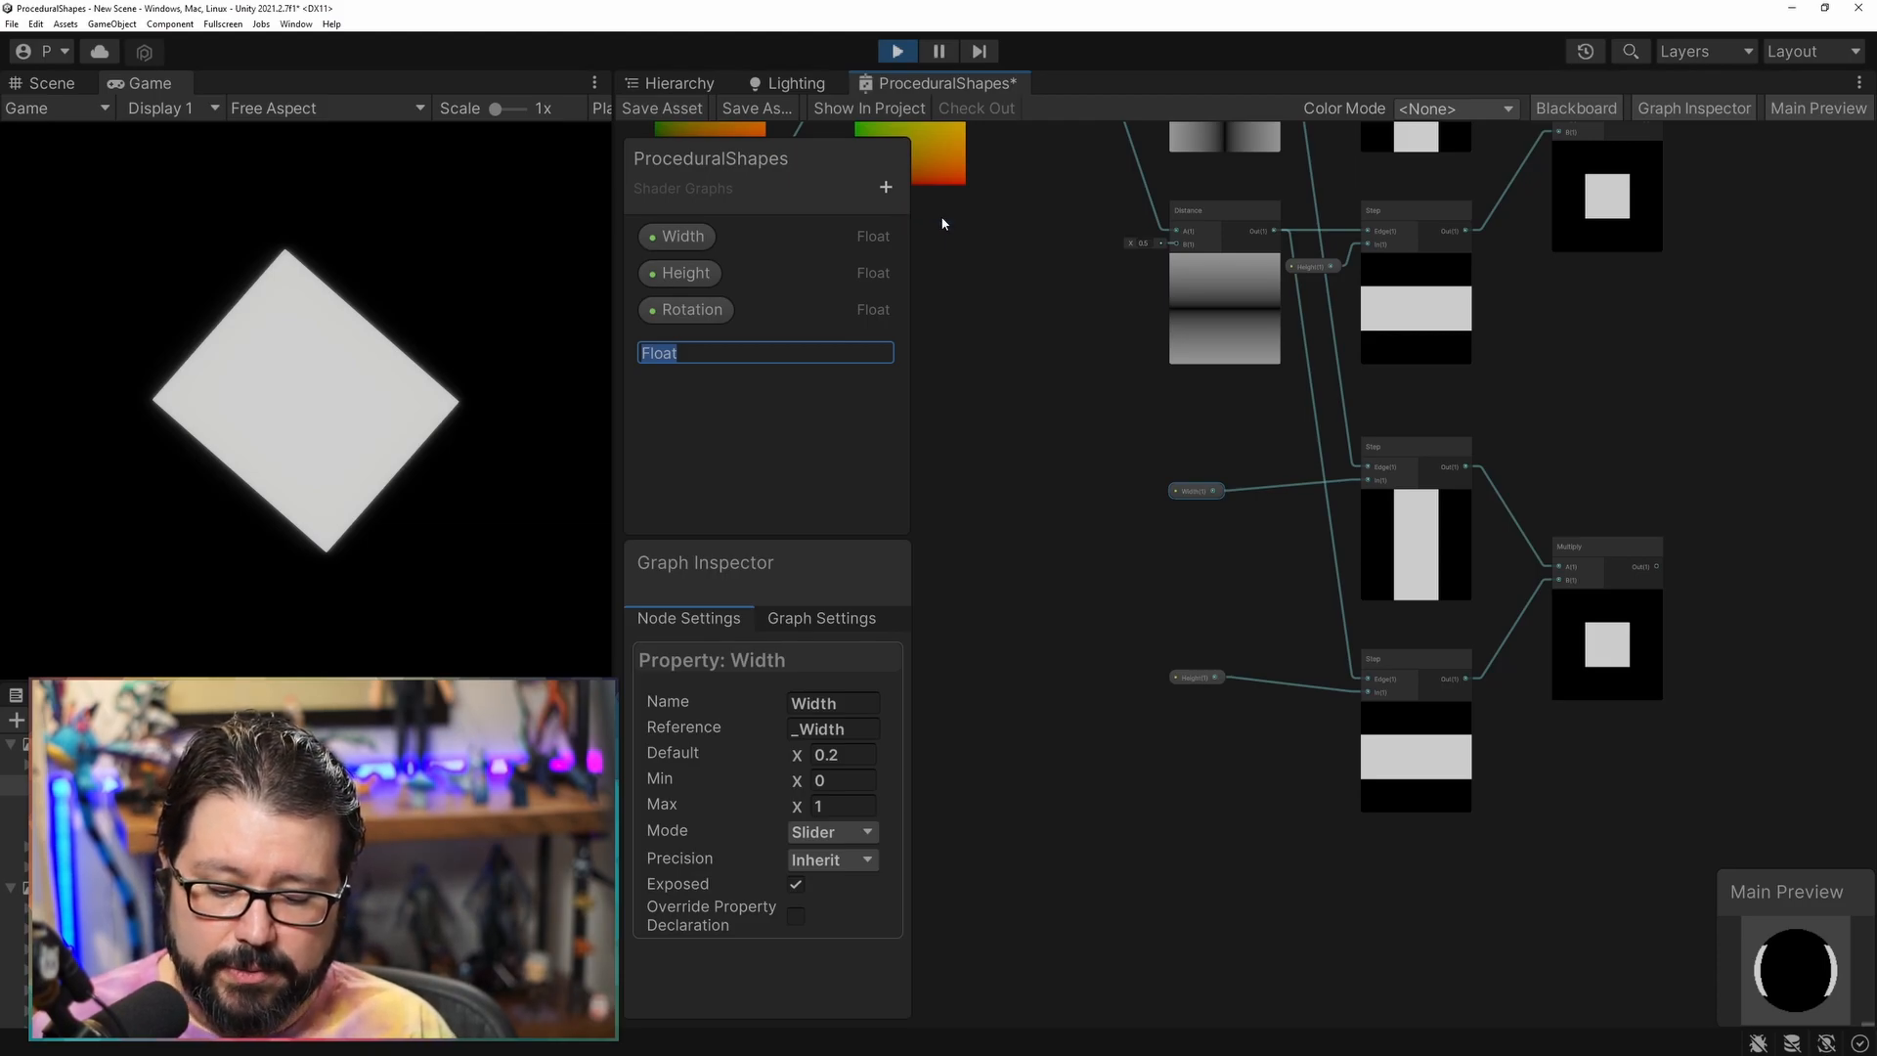
text(O)
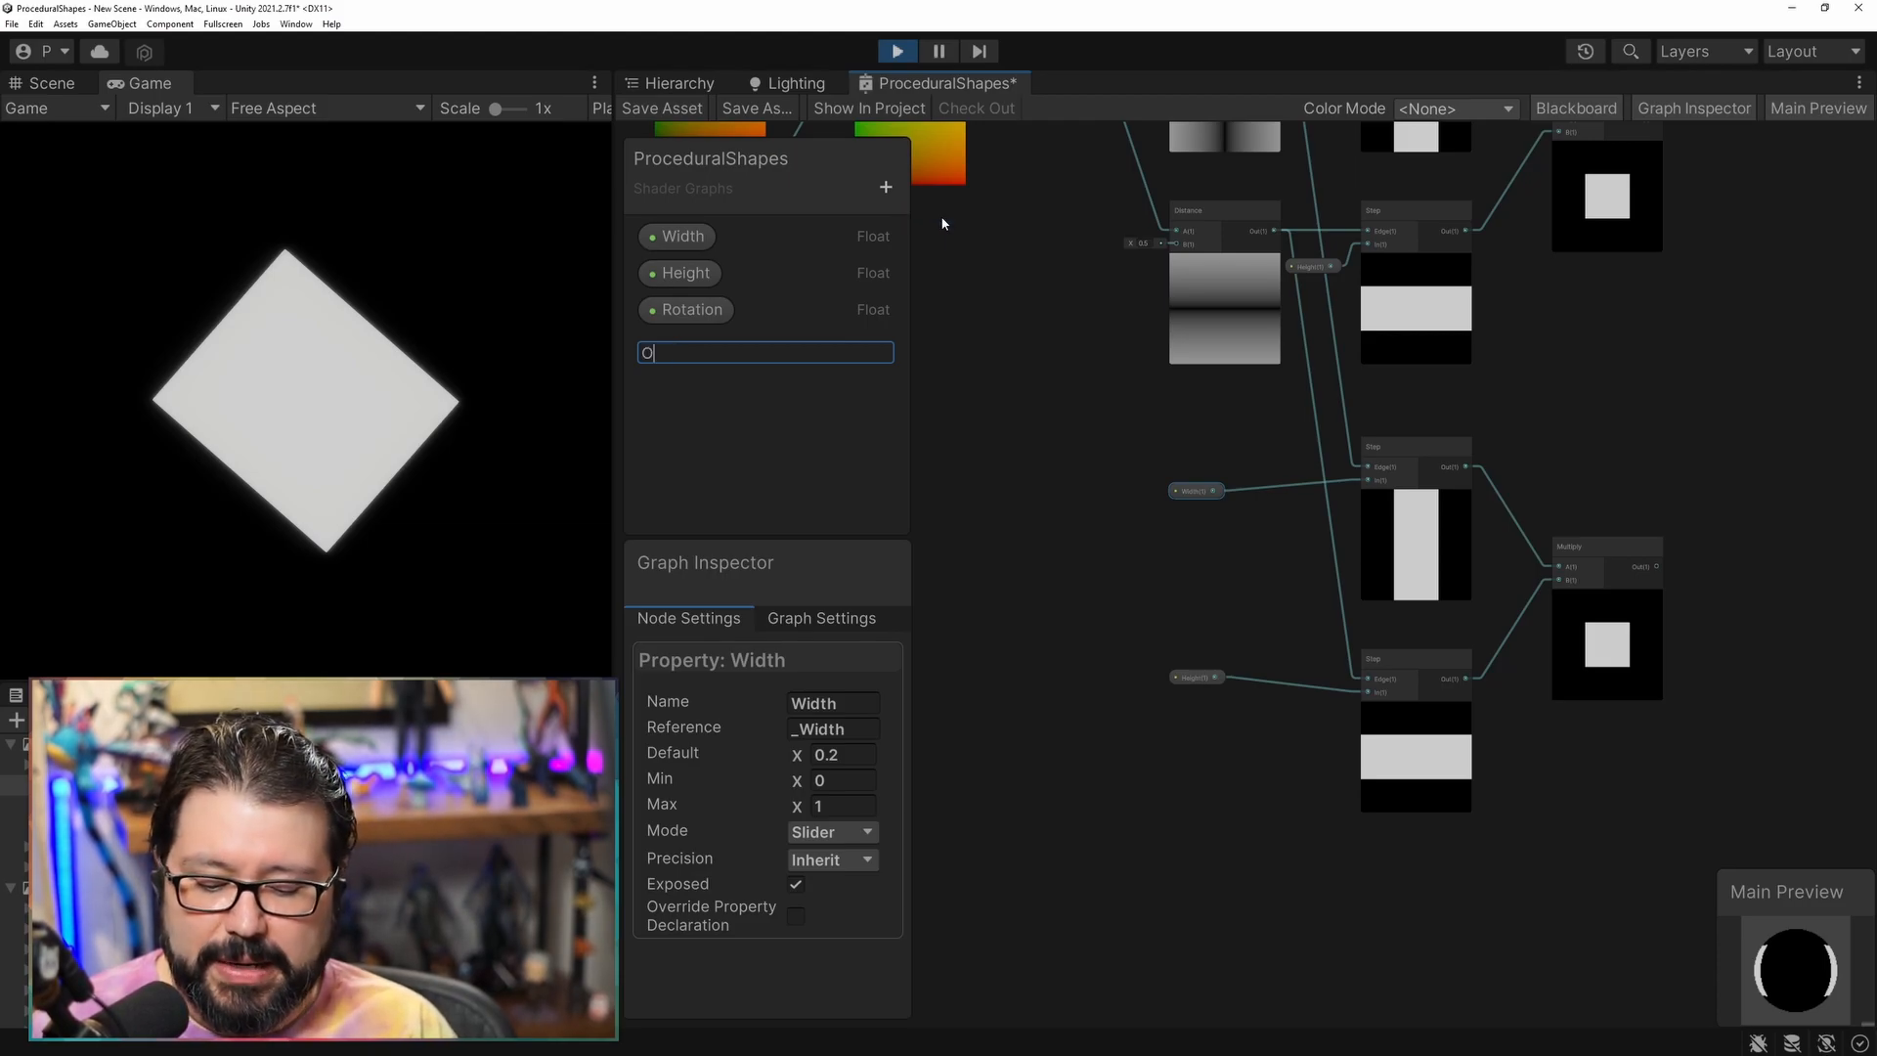
text(utline)
key(Return)
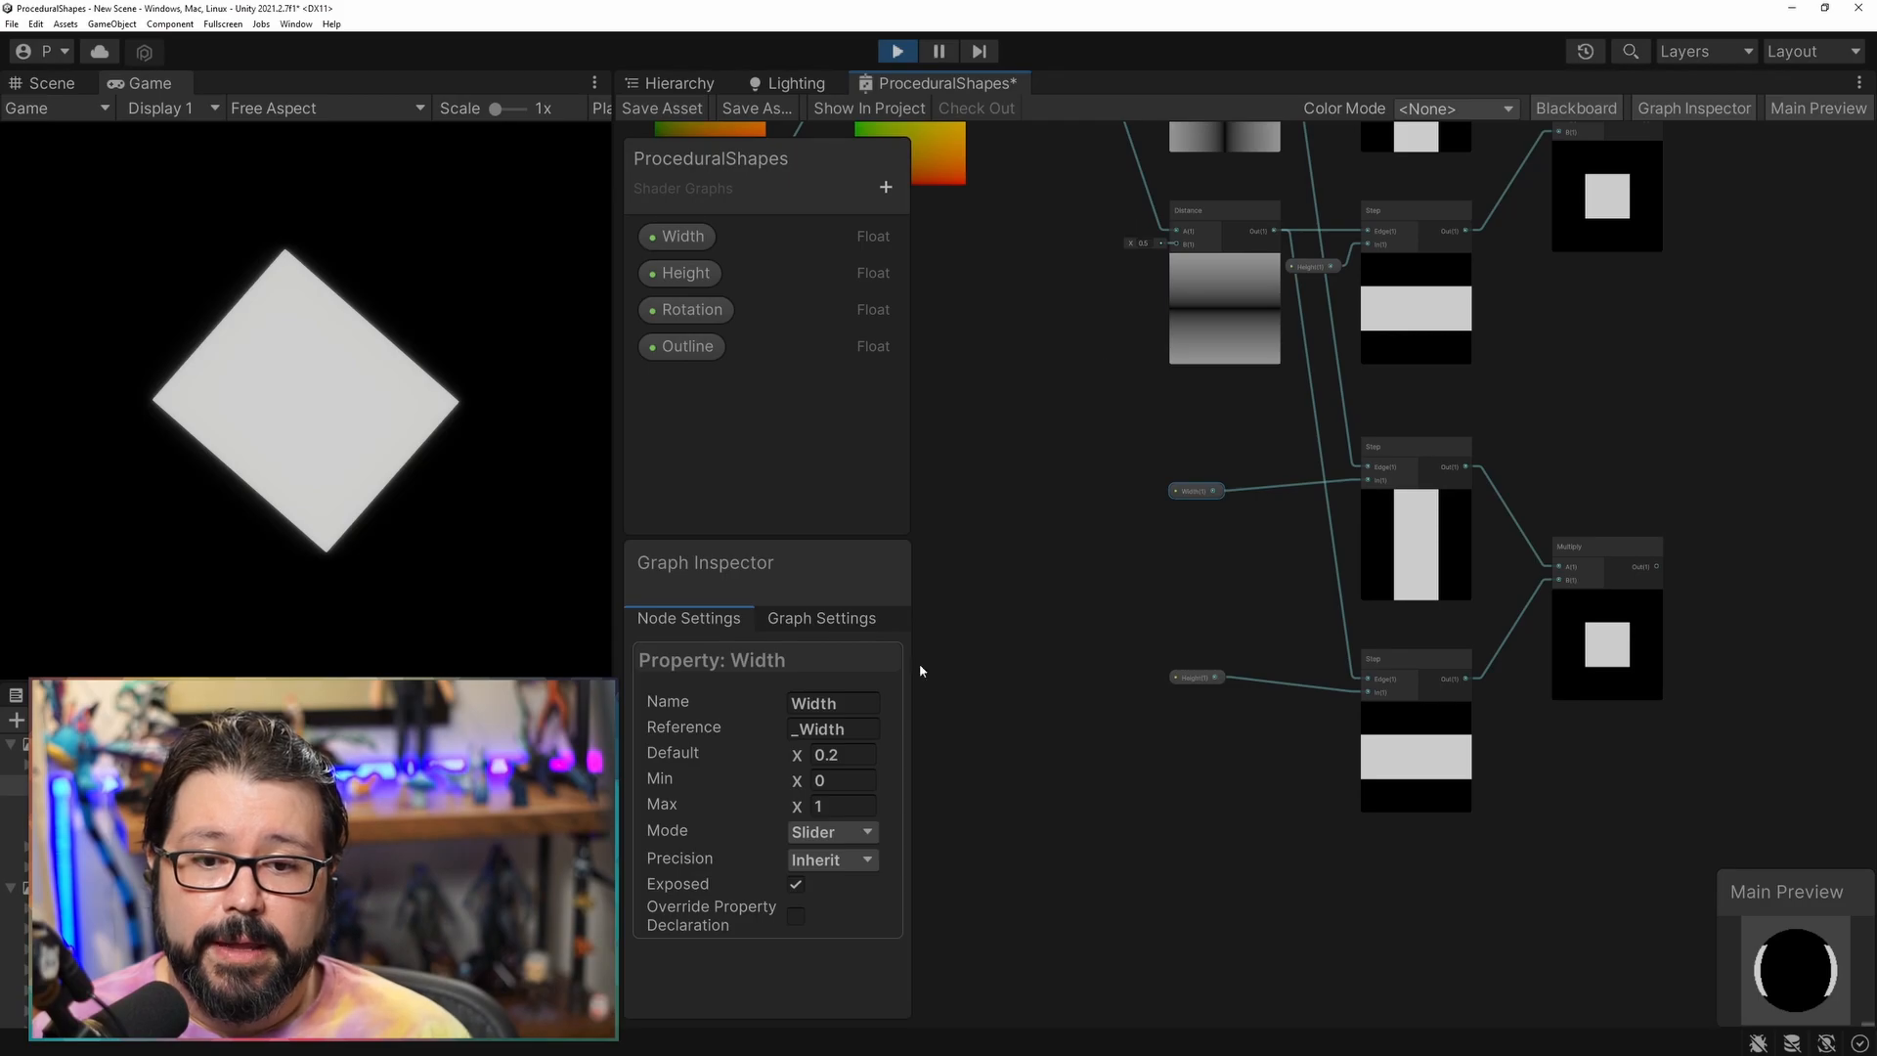
Set the Outline property's mode to Slider with a maximum of 0.2.
click(673, 348)
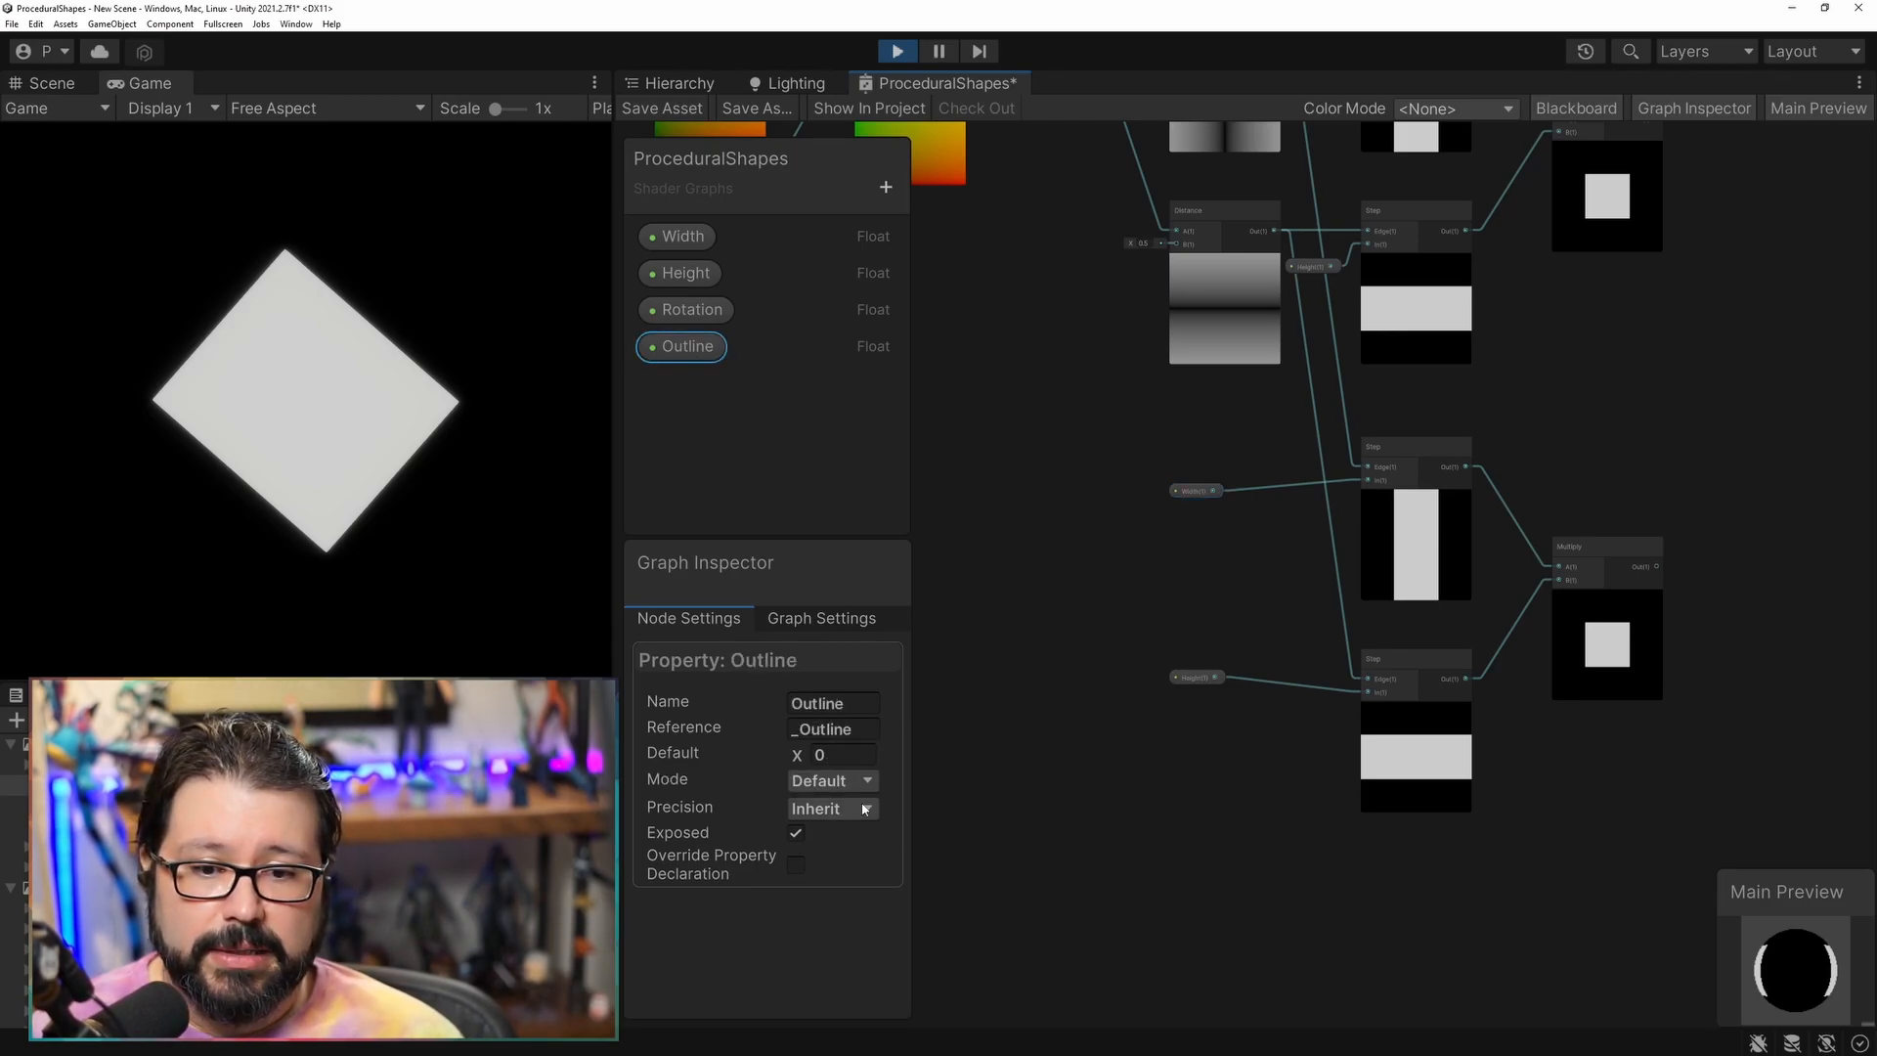
click(842, 779)
click(827, 811)
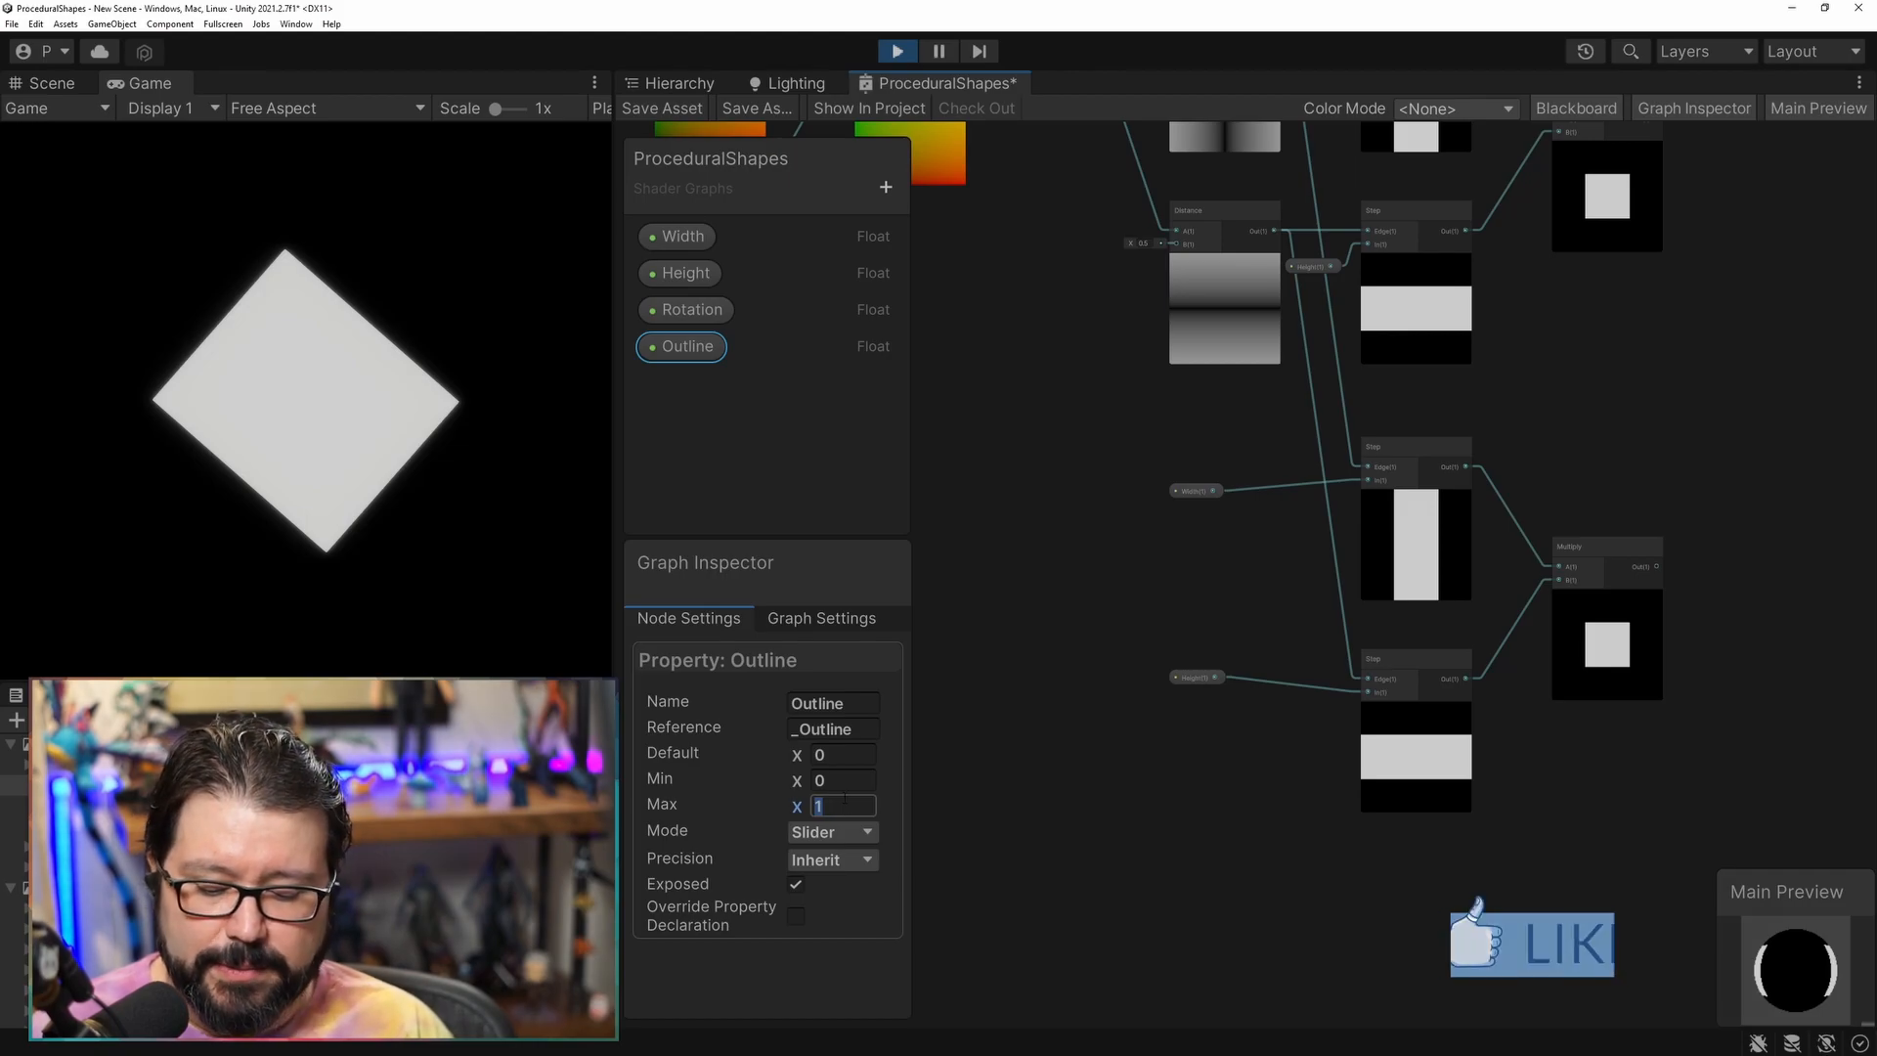
text(0.2)
Place an Outline property node and create an Add node that sums copied Width and Outline for the copied Step's In input.
drag(681, 347, 1155, 554)
text(add)
key(Return)
Move the copied Height node and the Outline node clear of the Add node, and collapse the Add node's preview.
drag(1193, 677, 1146, 731)
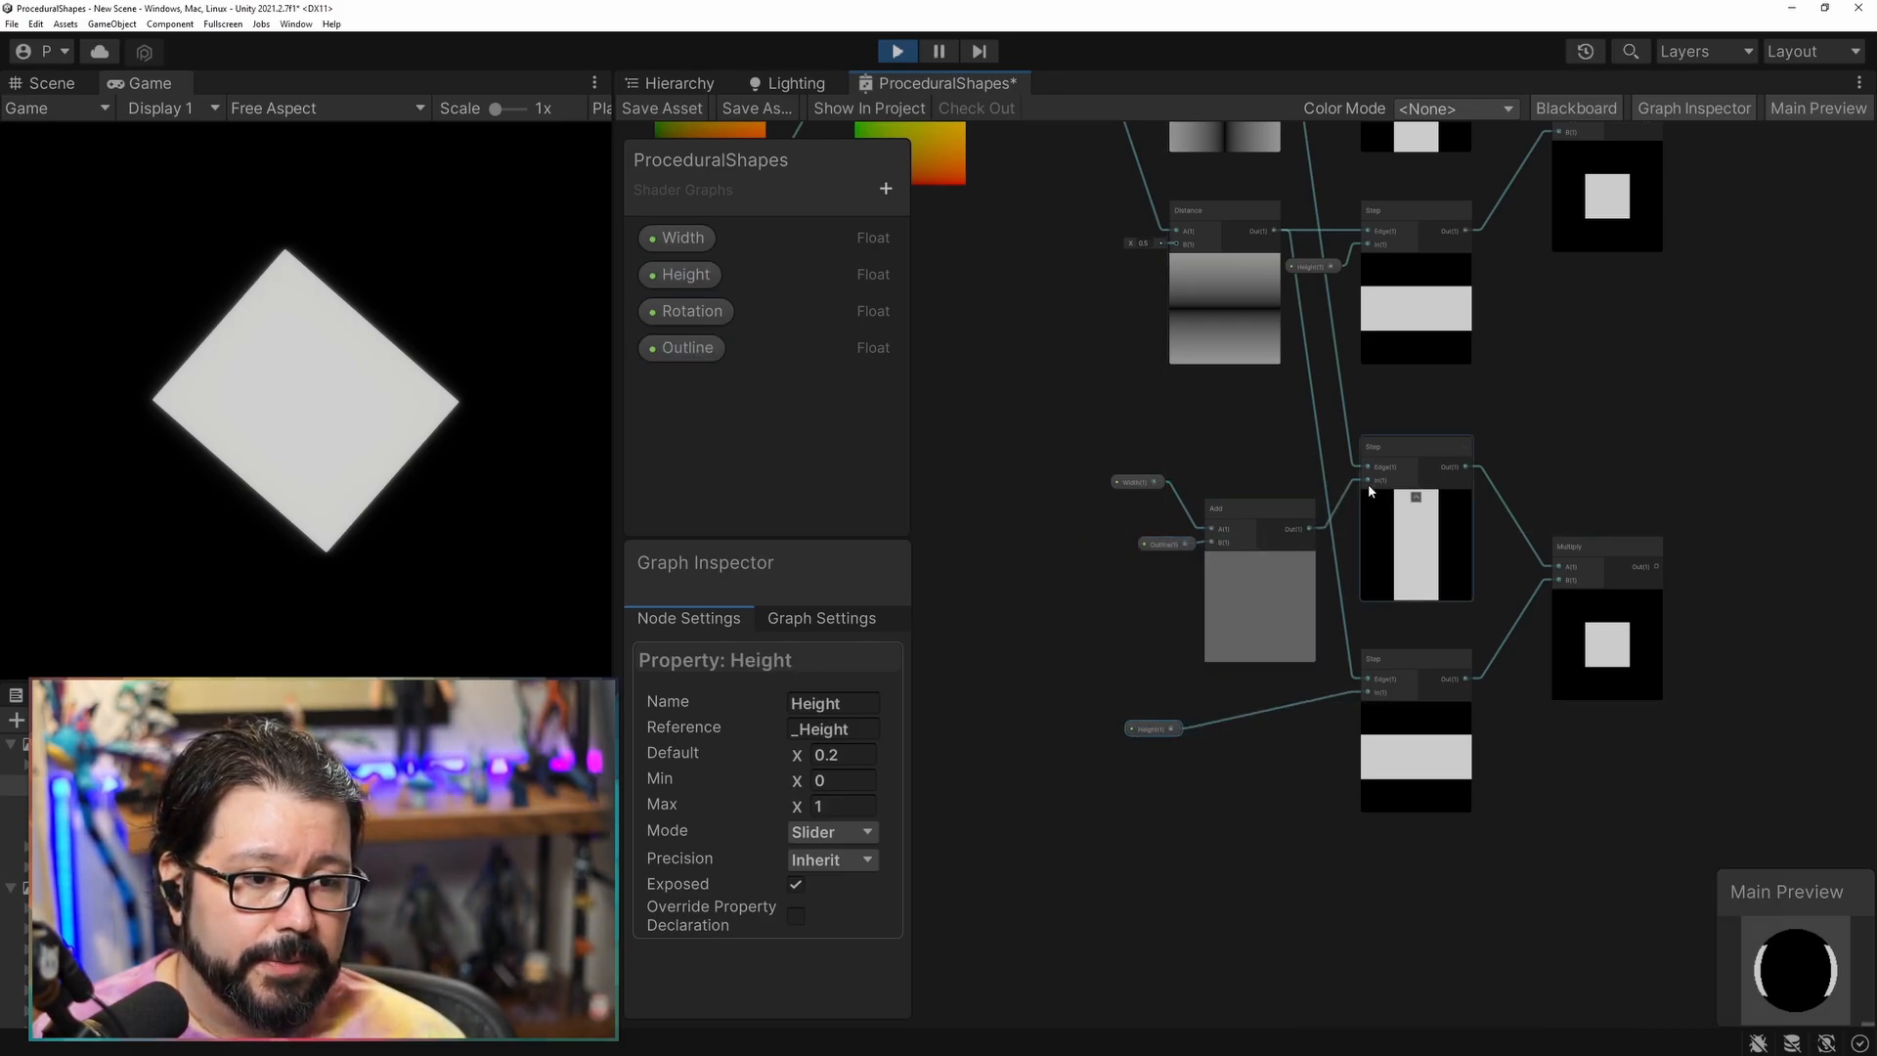
drag(1245, 526, 1171, 545)
click(1262, 533)
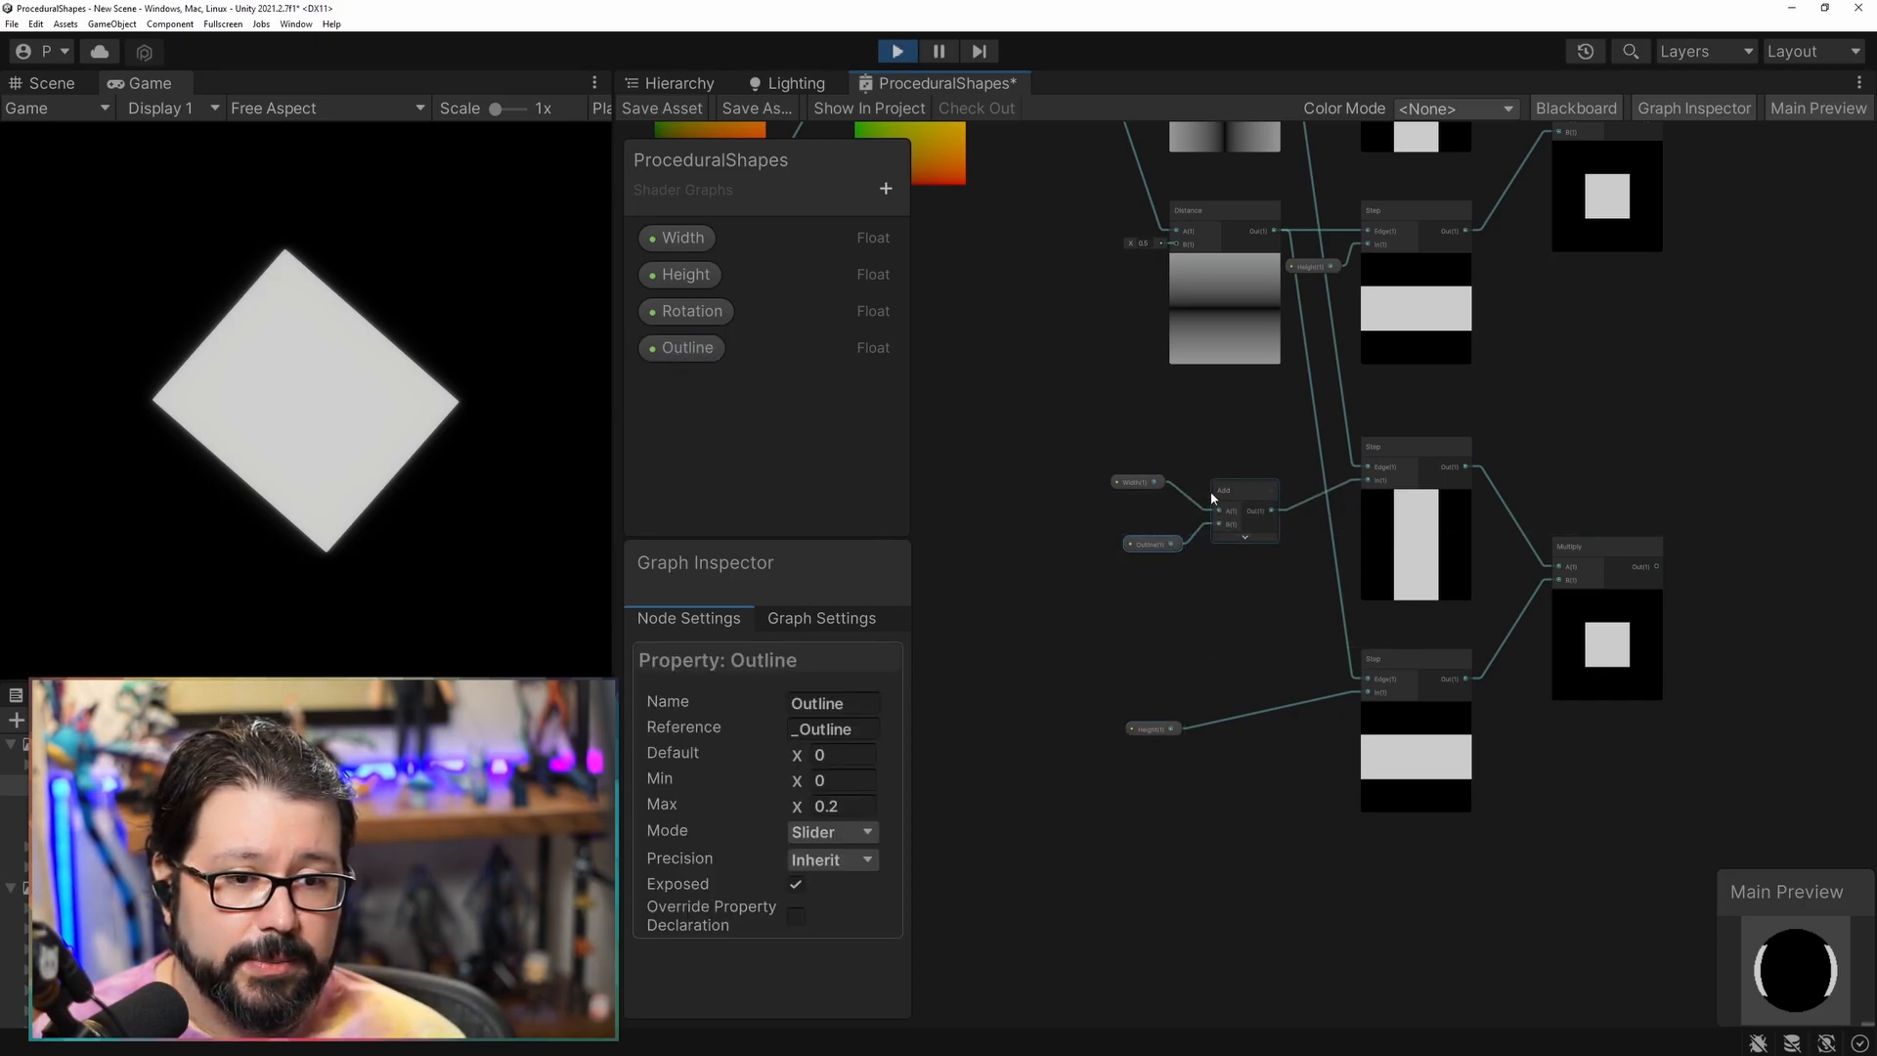
Duplicate the Outline and Add nodes and use the copies to add Outline to Height for the lowest Step node.
shift+click(1247, 492)
key(ctrl+d)
drag(1288, 501, 1367, 692)
Create a Subtract node with the lower Multiply output as A and the upper Multiply output as B.
middle_drag(1539, 760, 1294, 790)
middle_drag(1418, 608, 1230, 771)
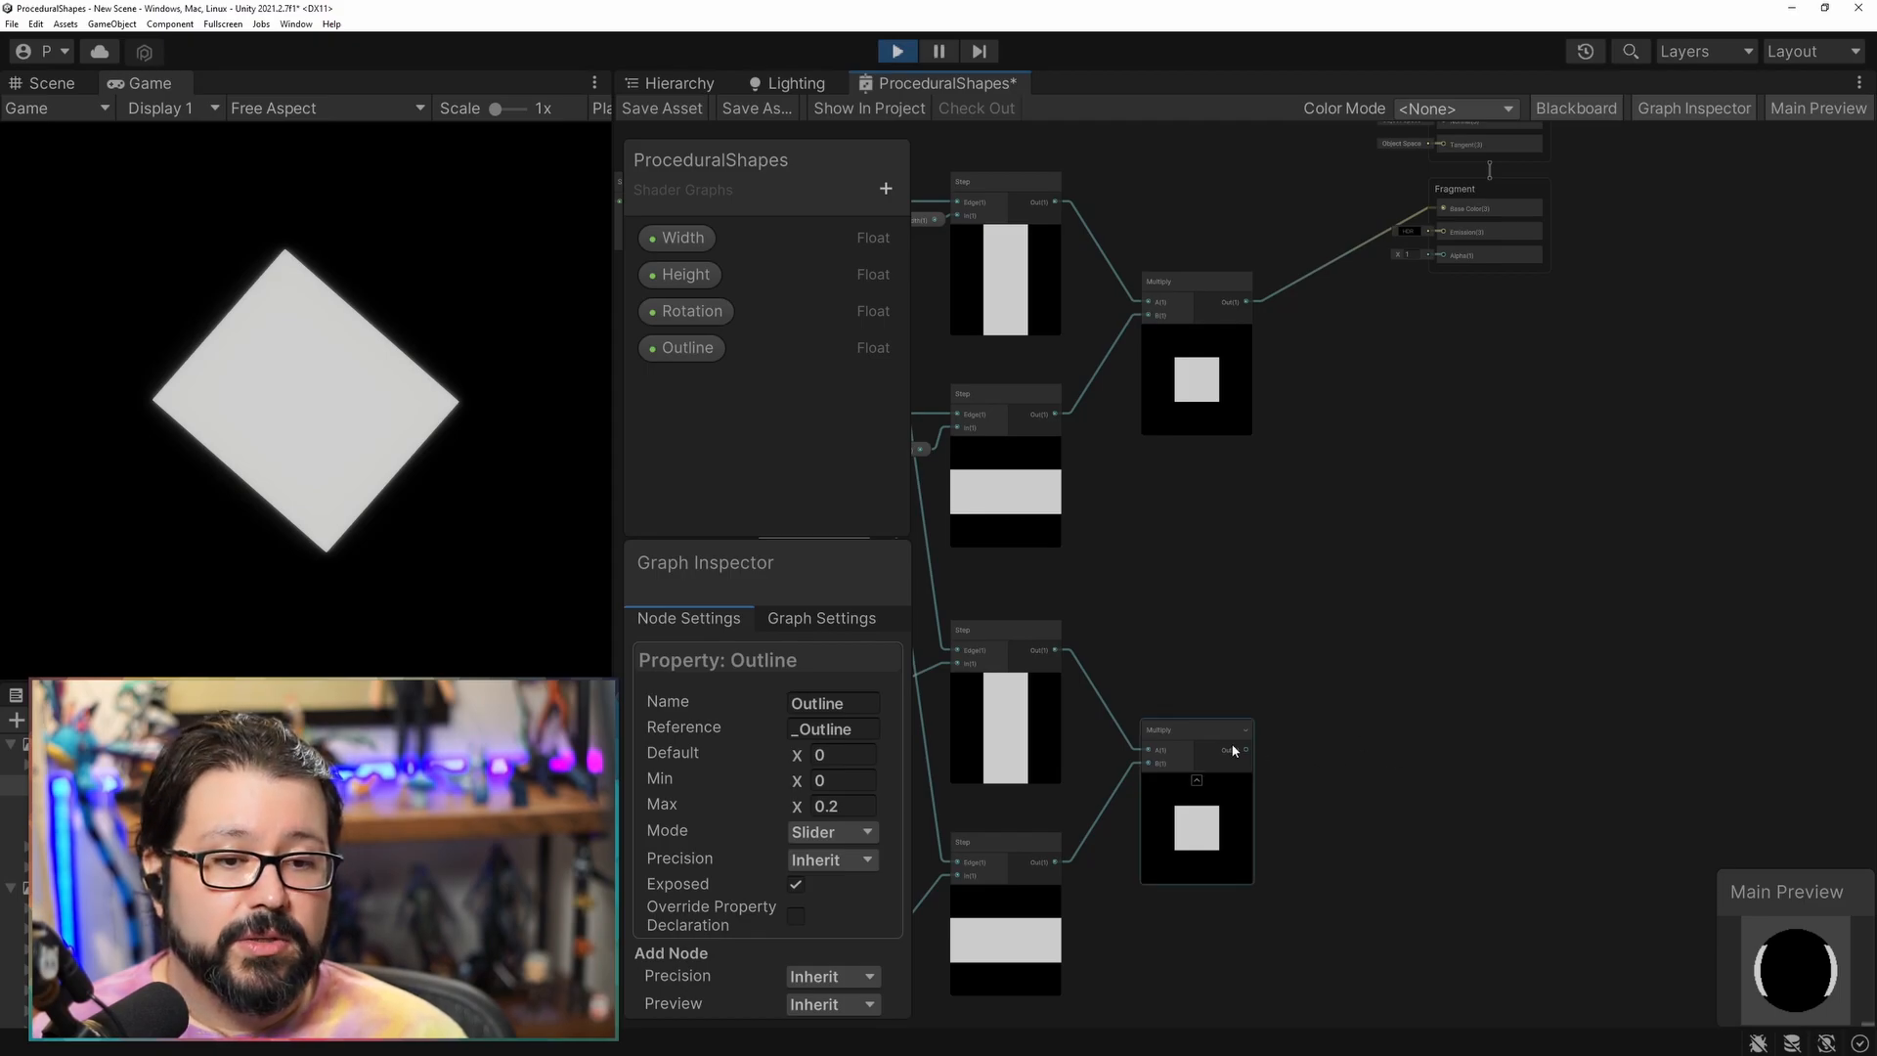
drag(1246, 747, 1328, 391)
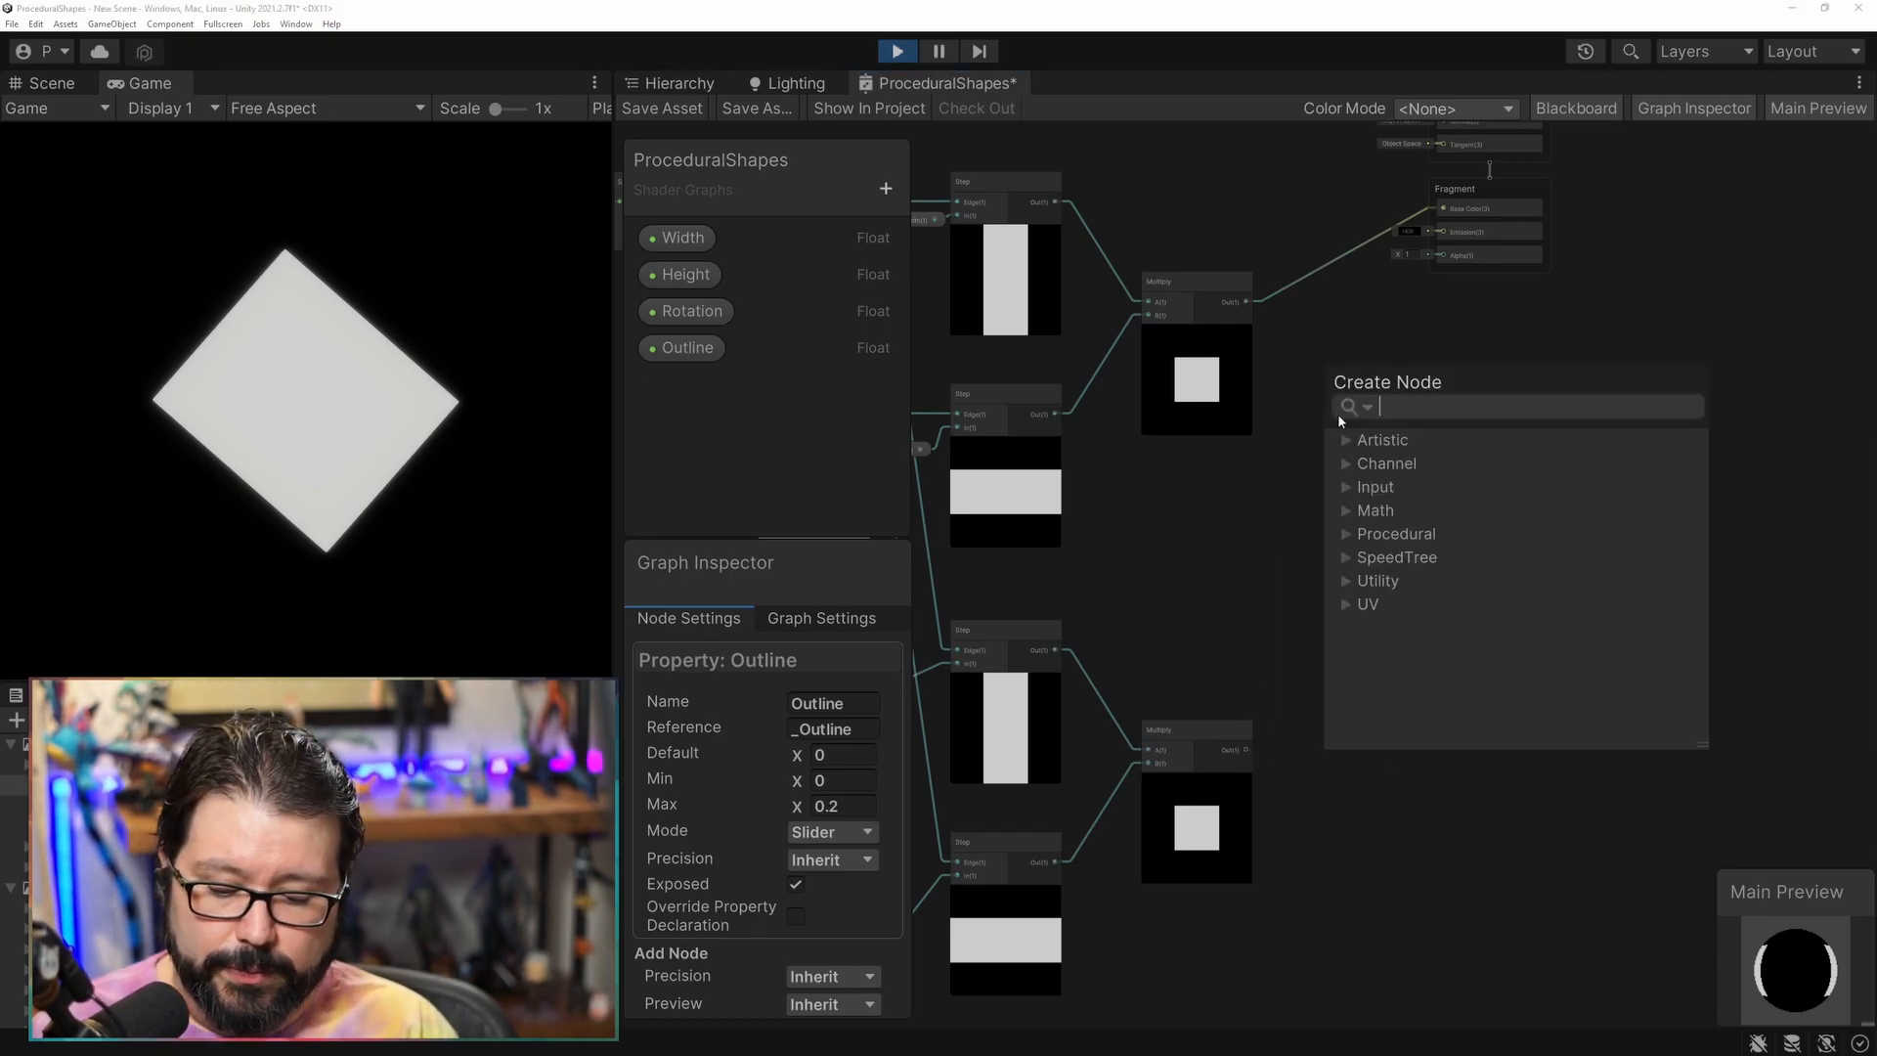
text(sub)
key(Return)
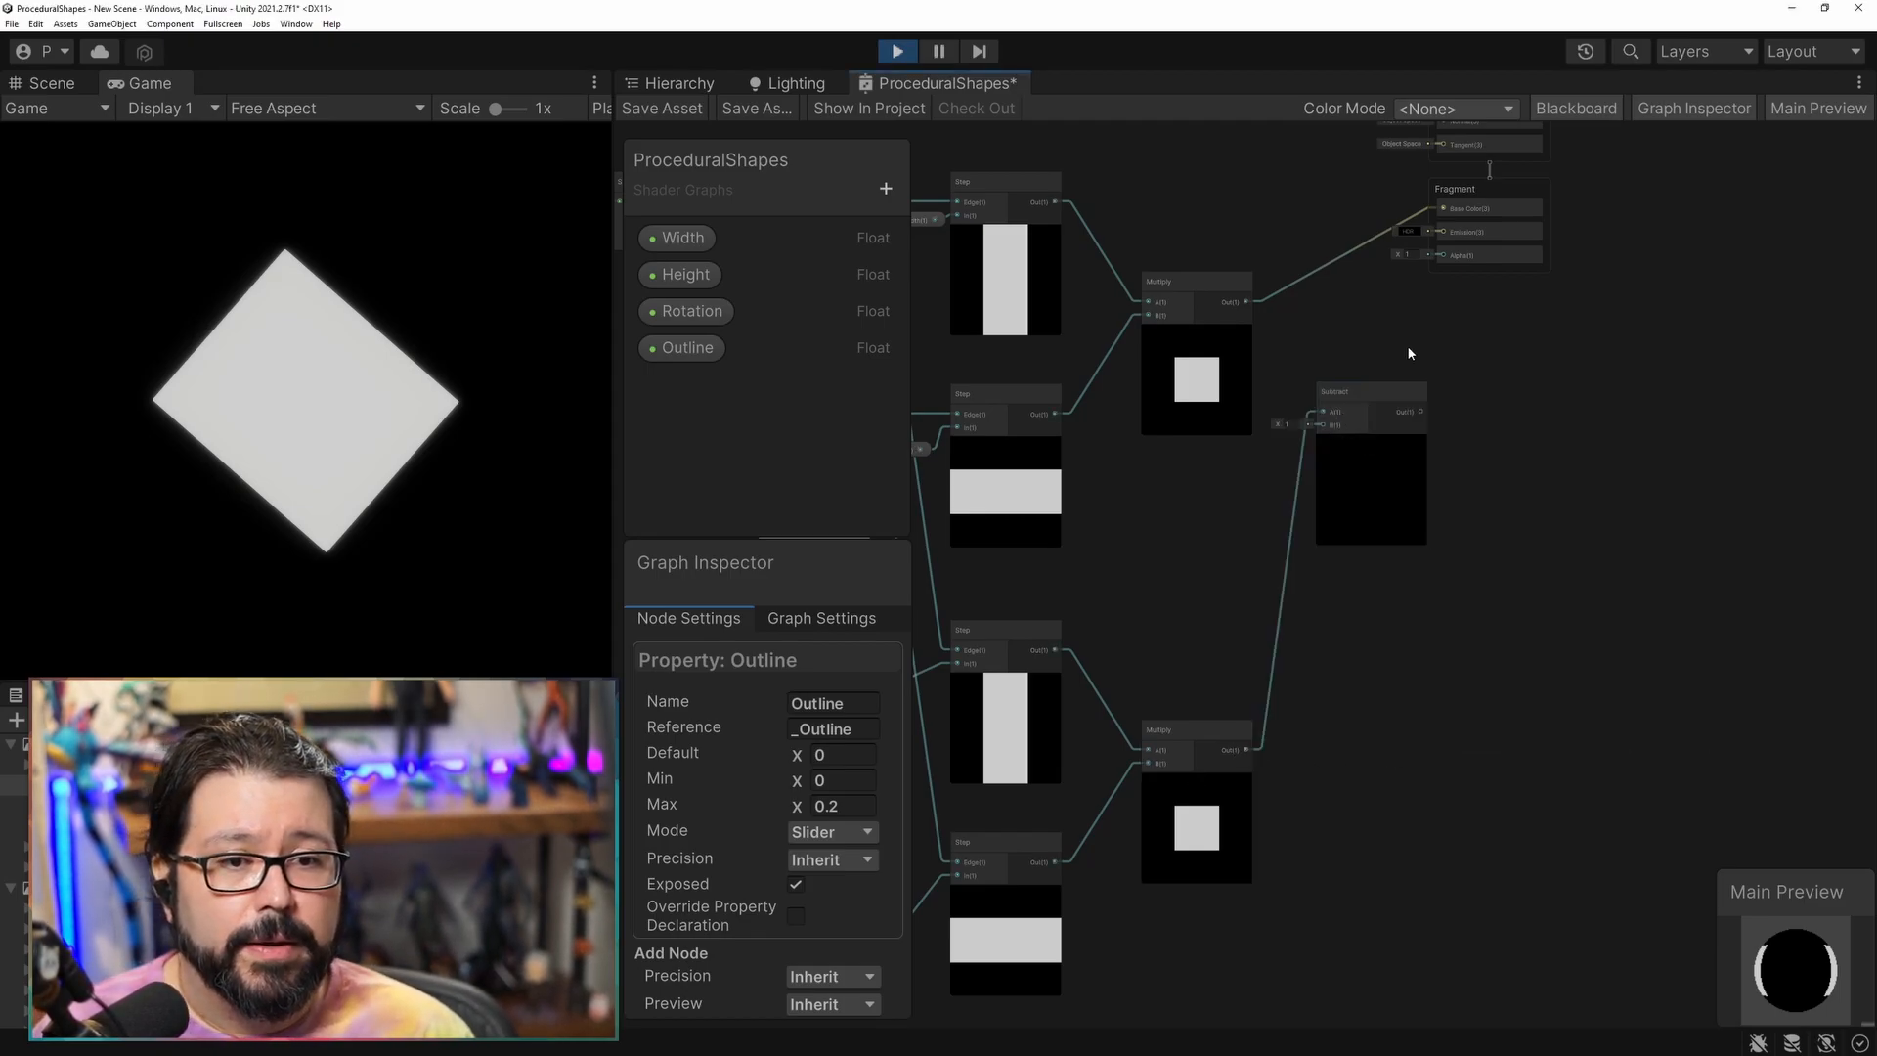
drag(1244, 303, 1322, 424)
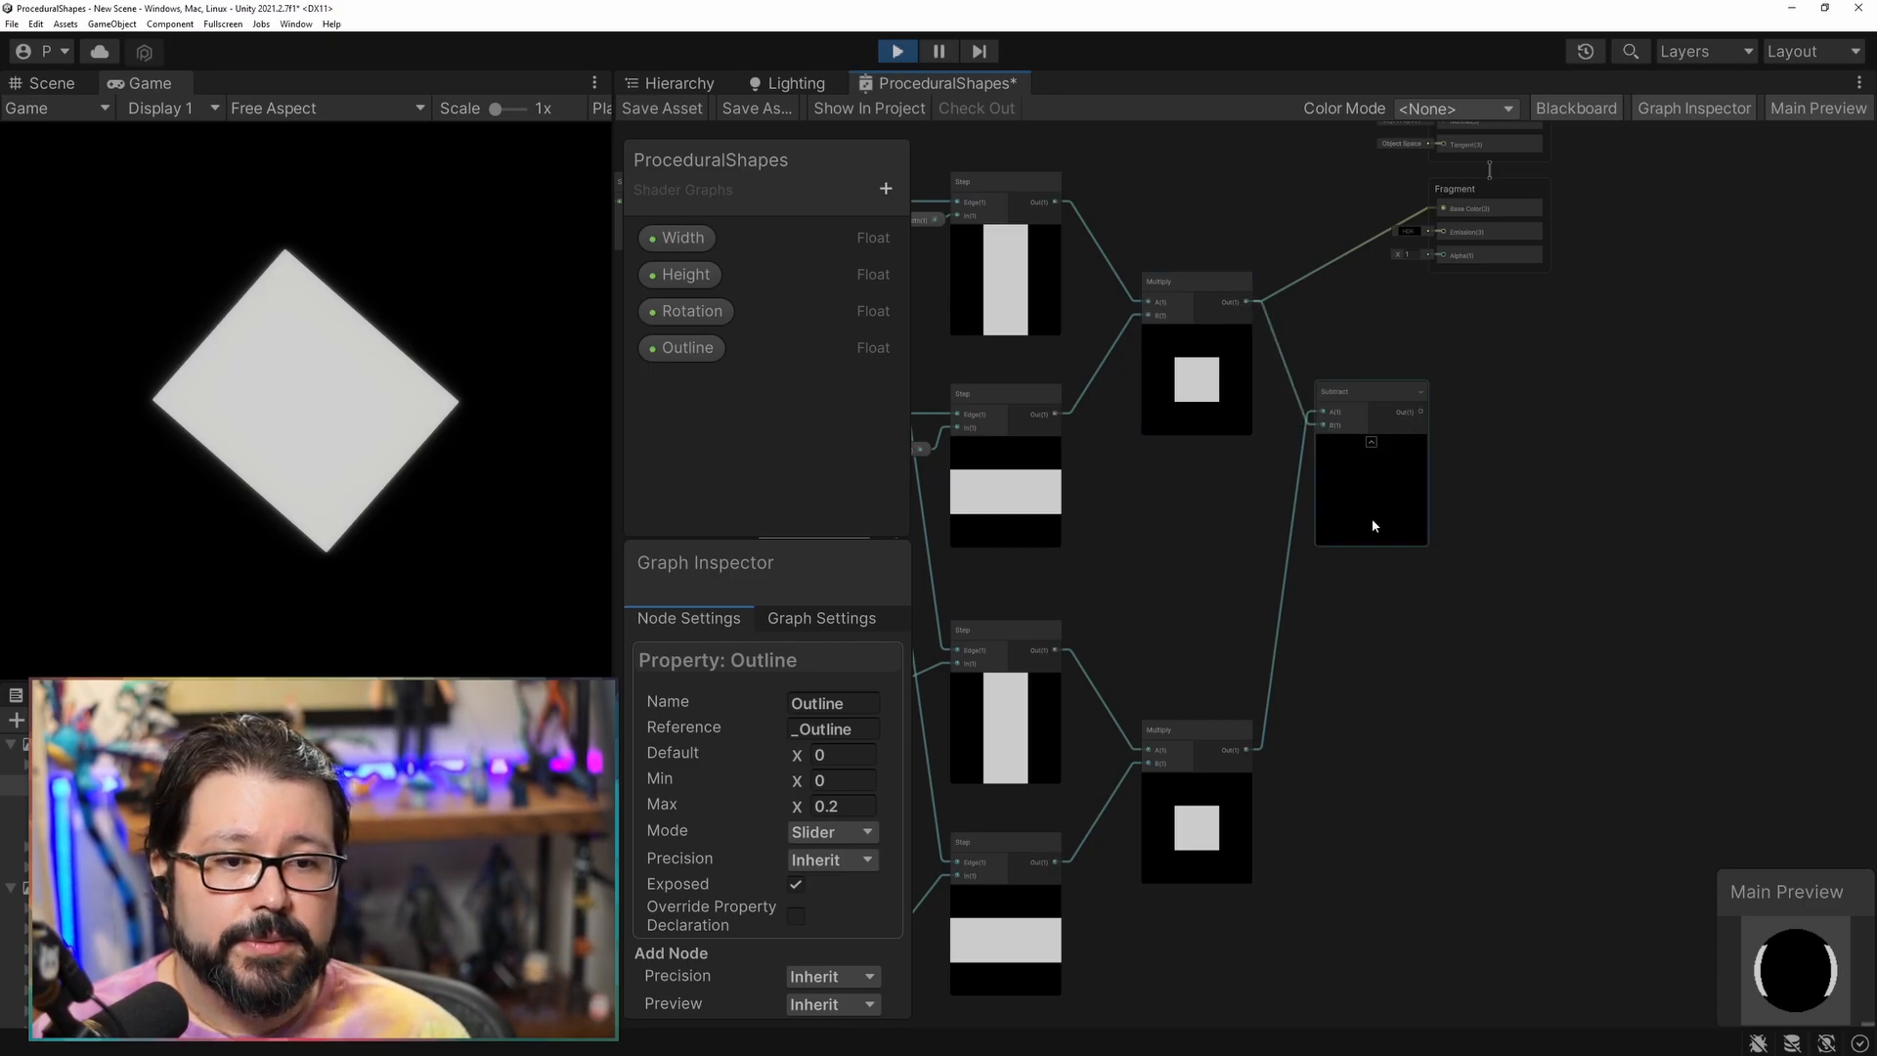
Connect the Subtract node's output to the Fragment block's Base Color.
middle_drag(1144, 673, 1318, 537)
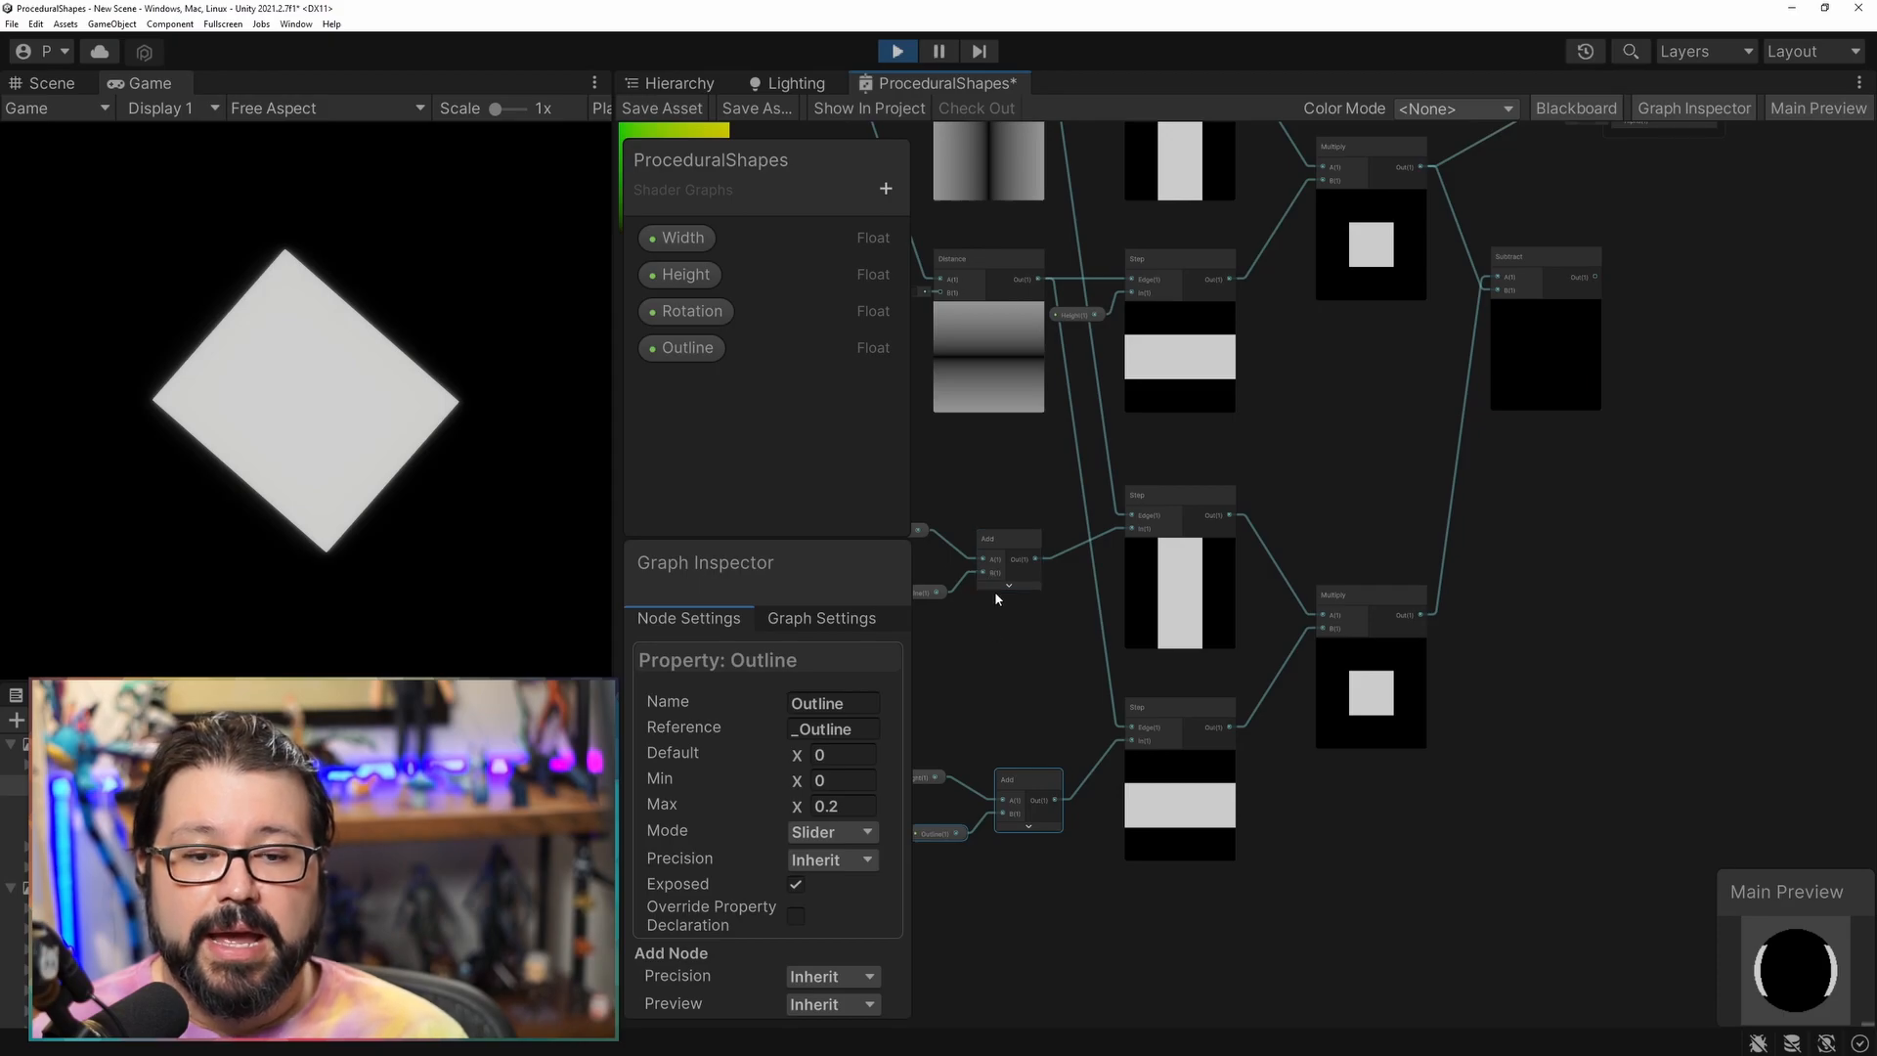
middle_drag(1710, 369, 1517, 645)
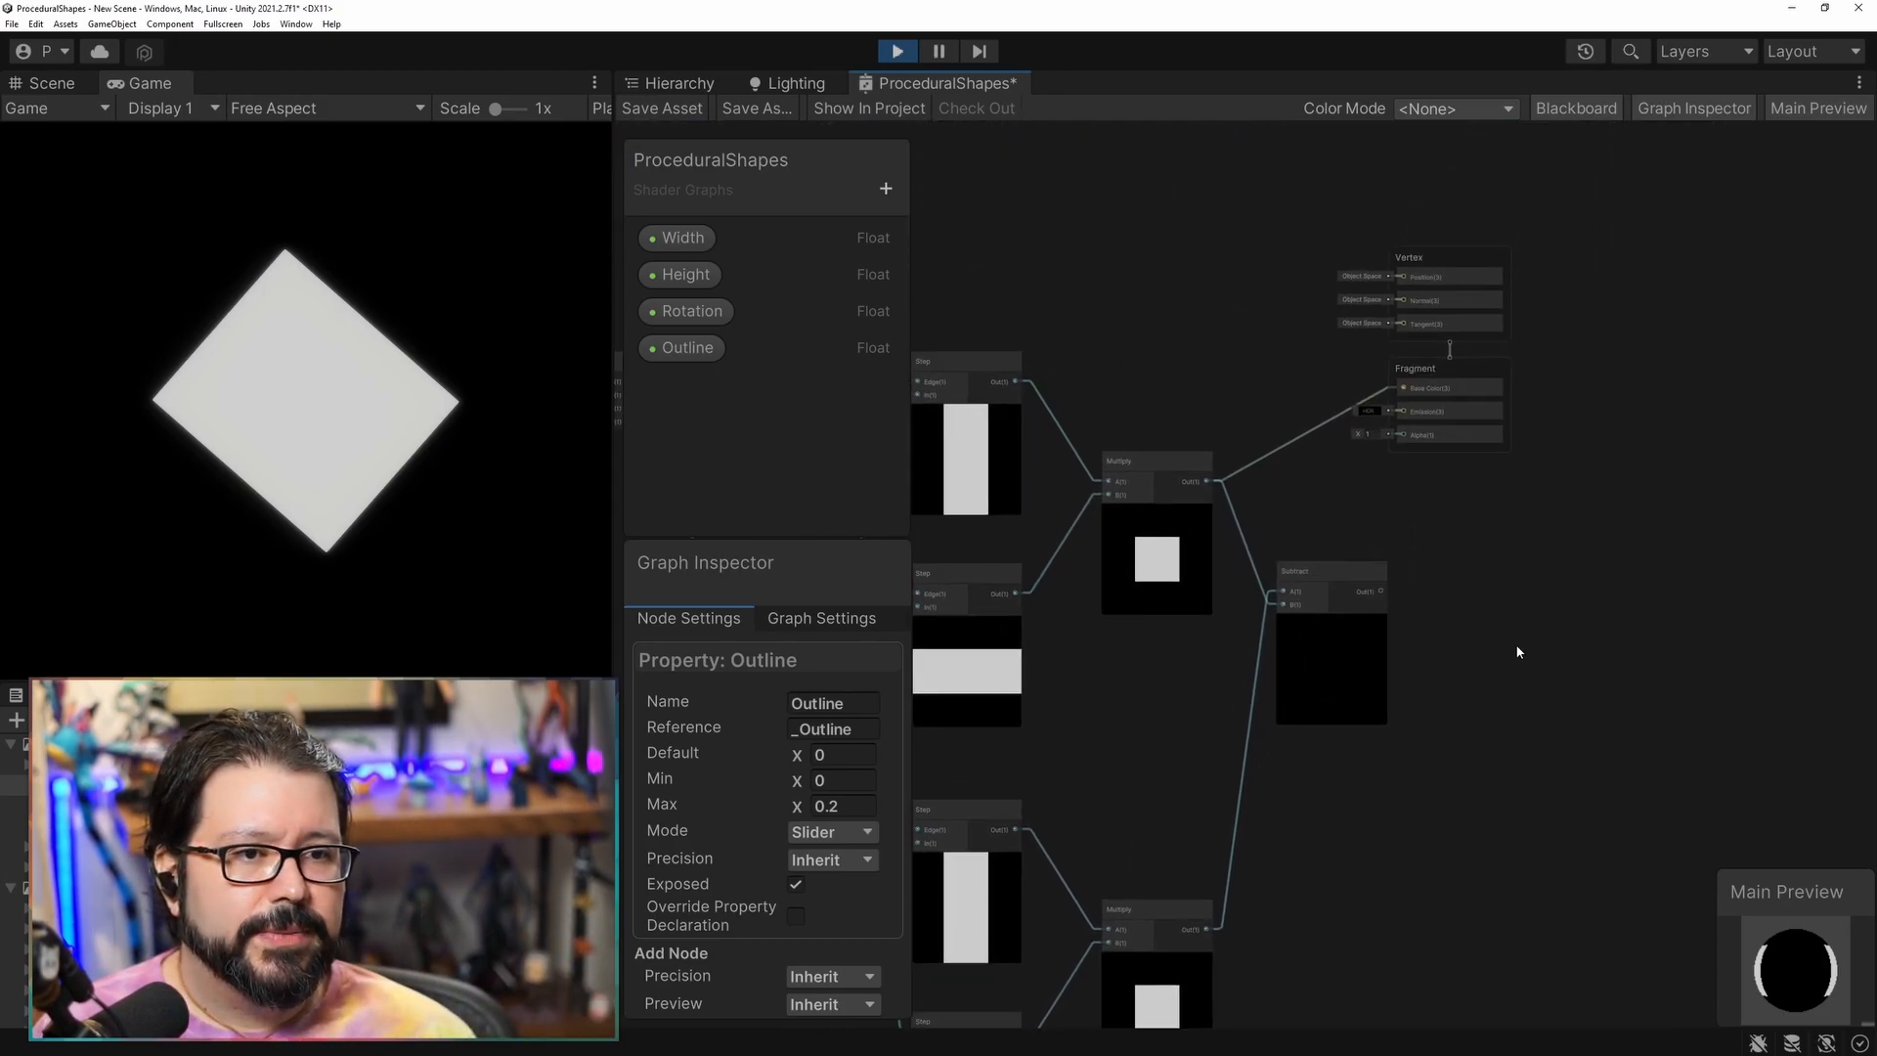
drag(1386, 598, 1411, 388)
middle_drag(1515, 623, 1480, 437)
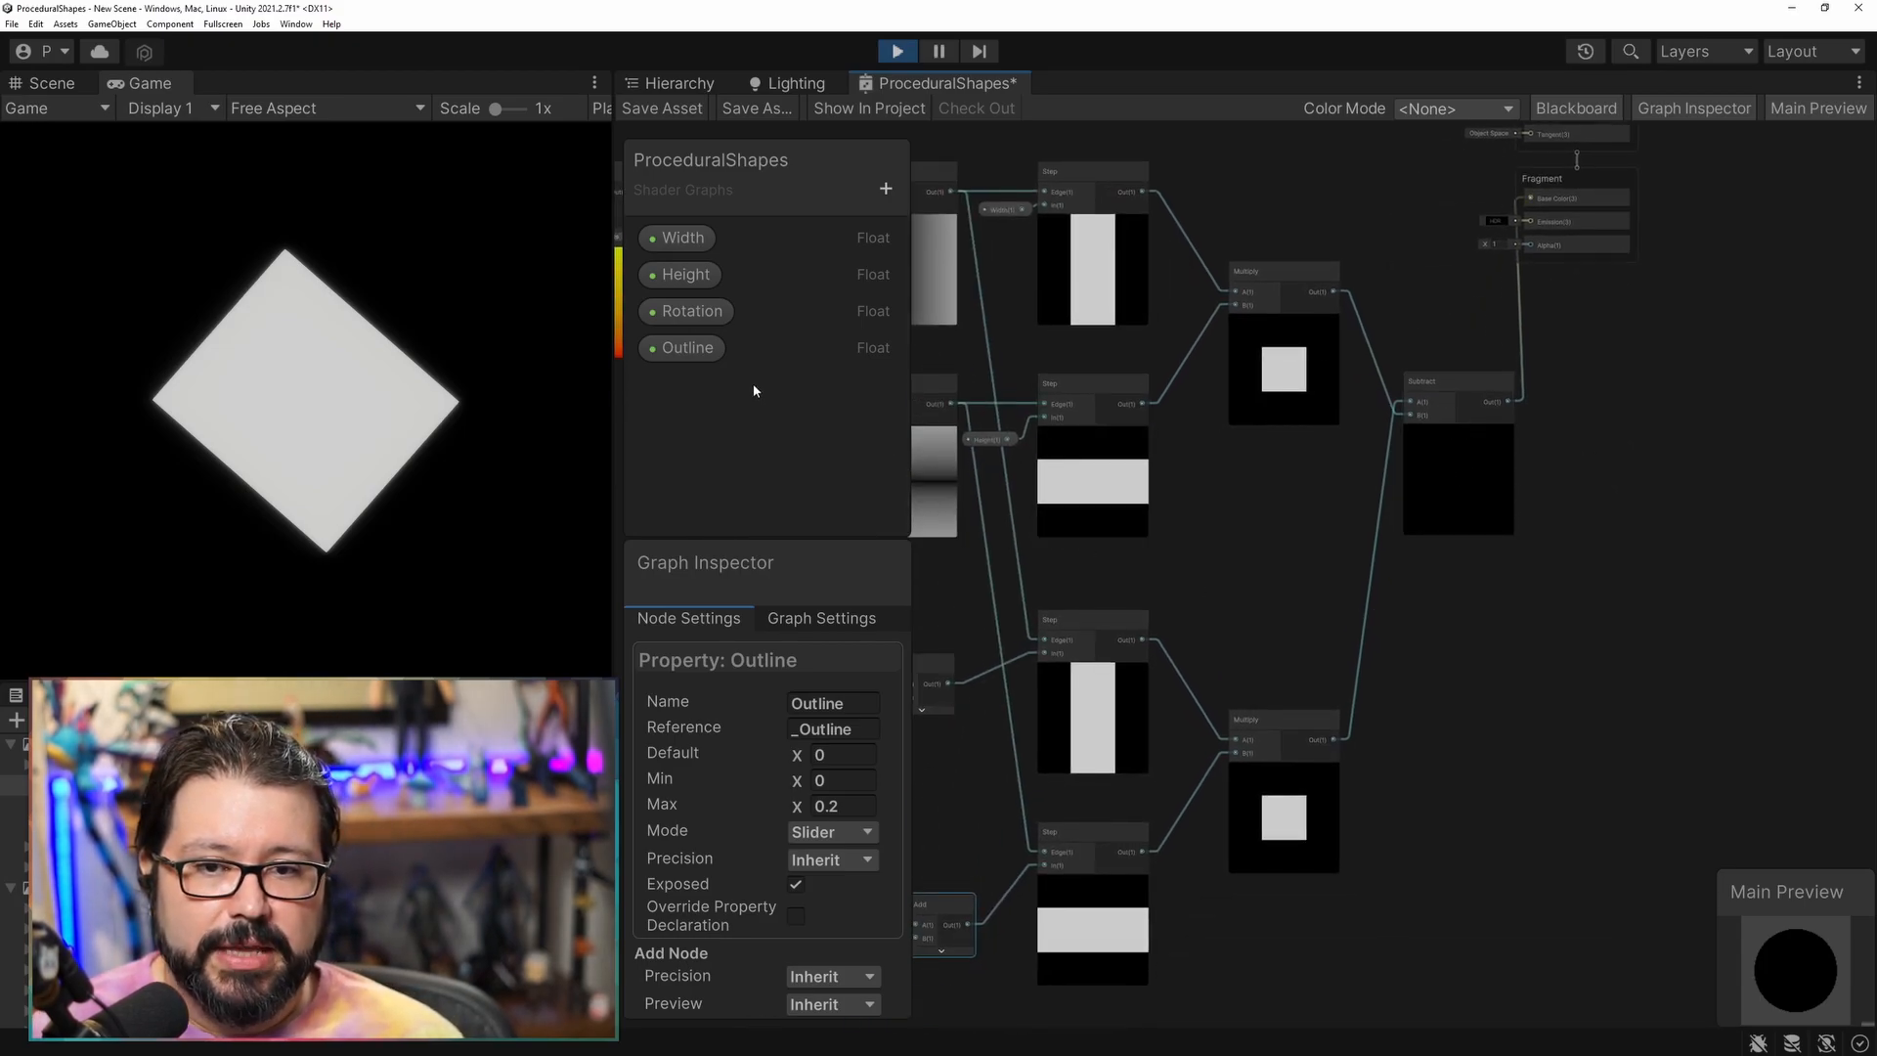
Set the Outline property's default value to 0.12 and save the shader asset.
click(675, 350)
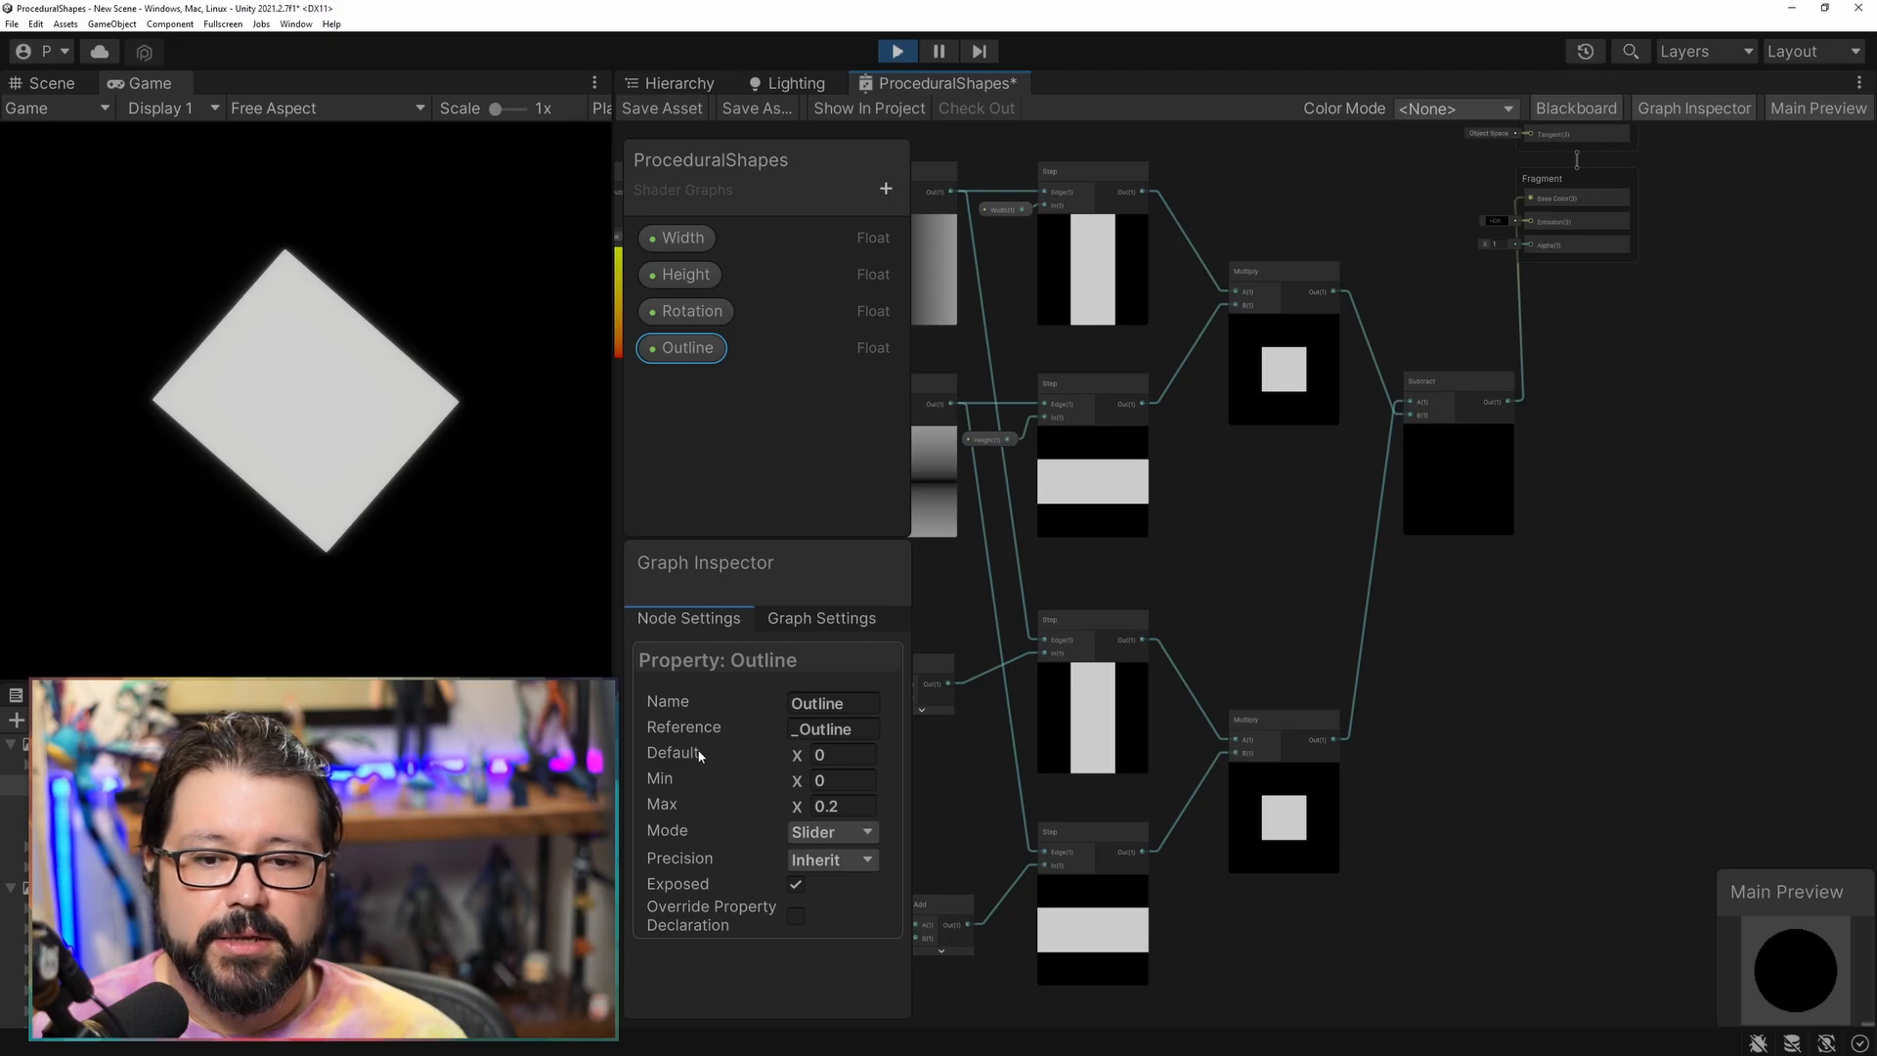
drag(797, 759, 802, 760)
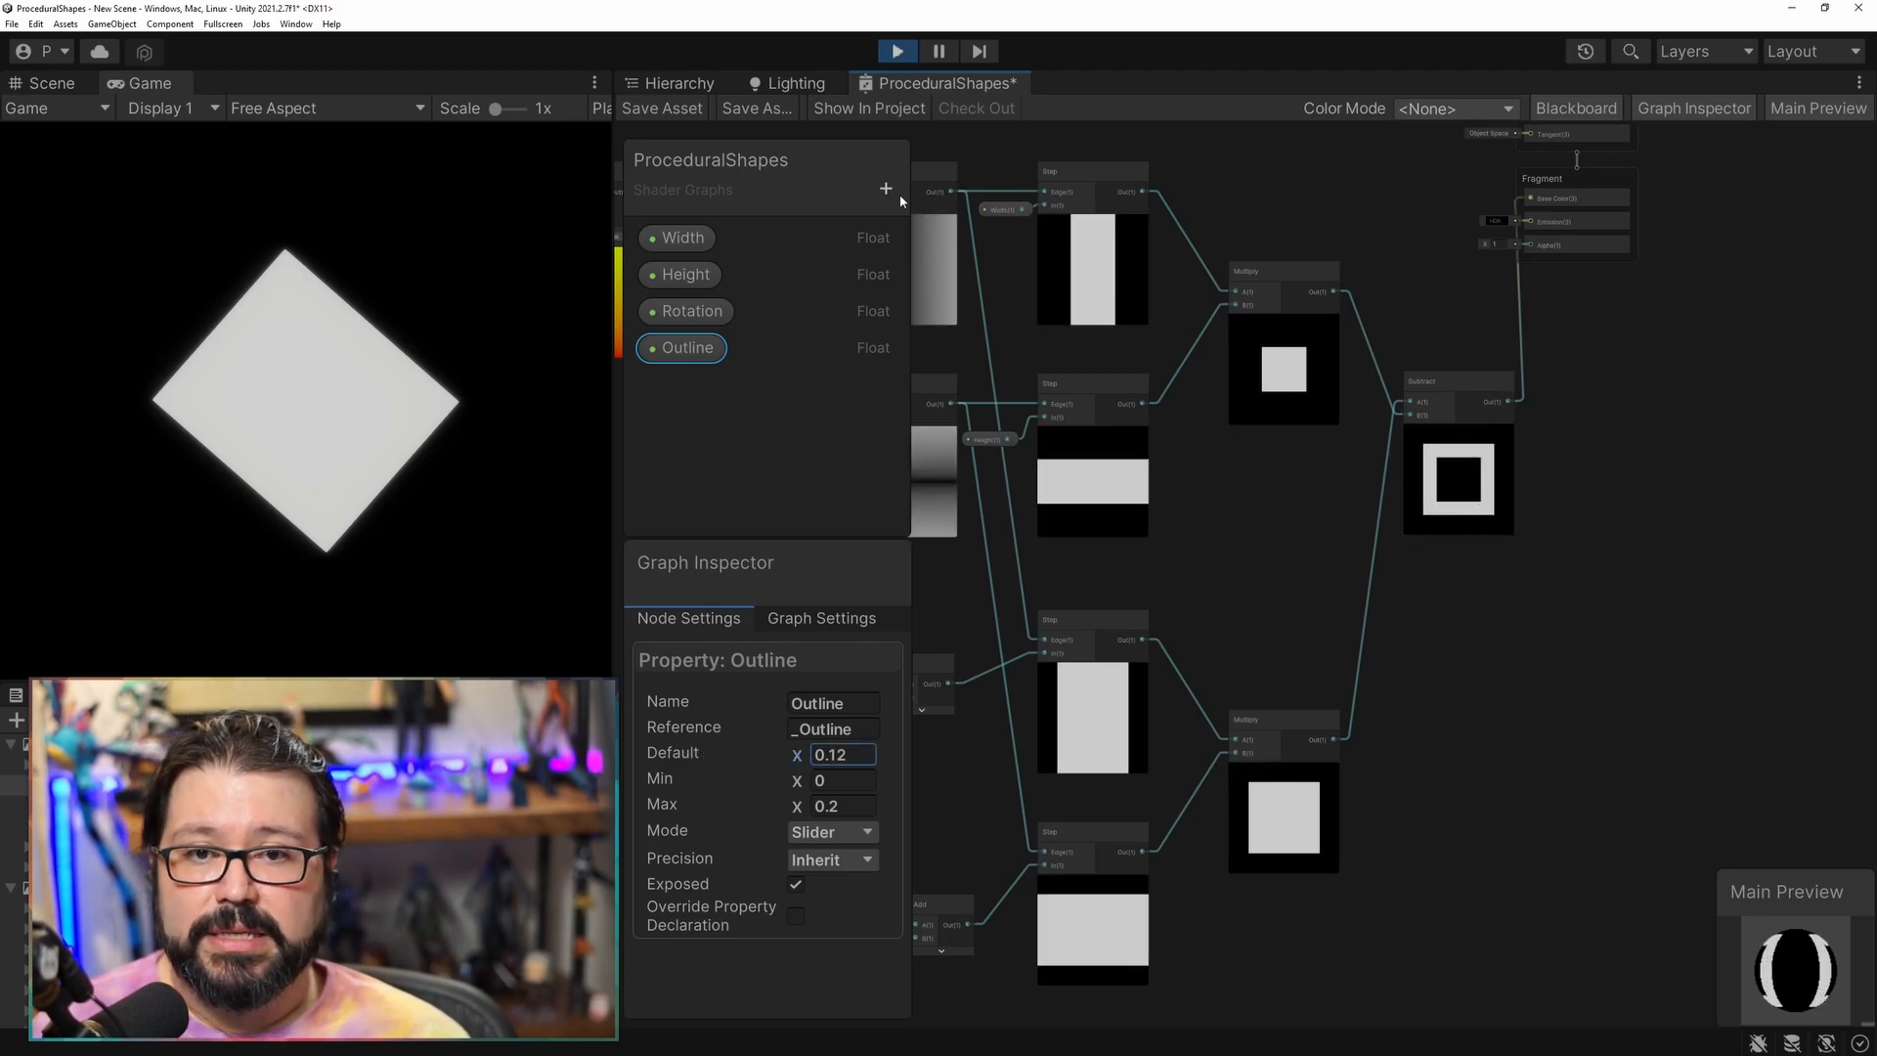
click(662, 107)
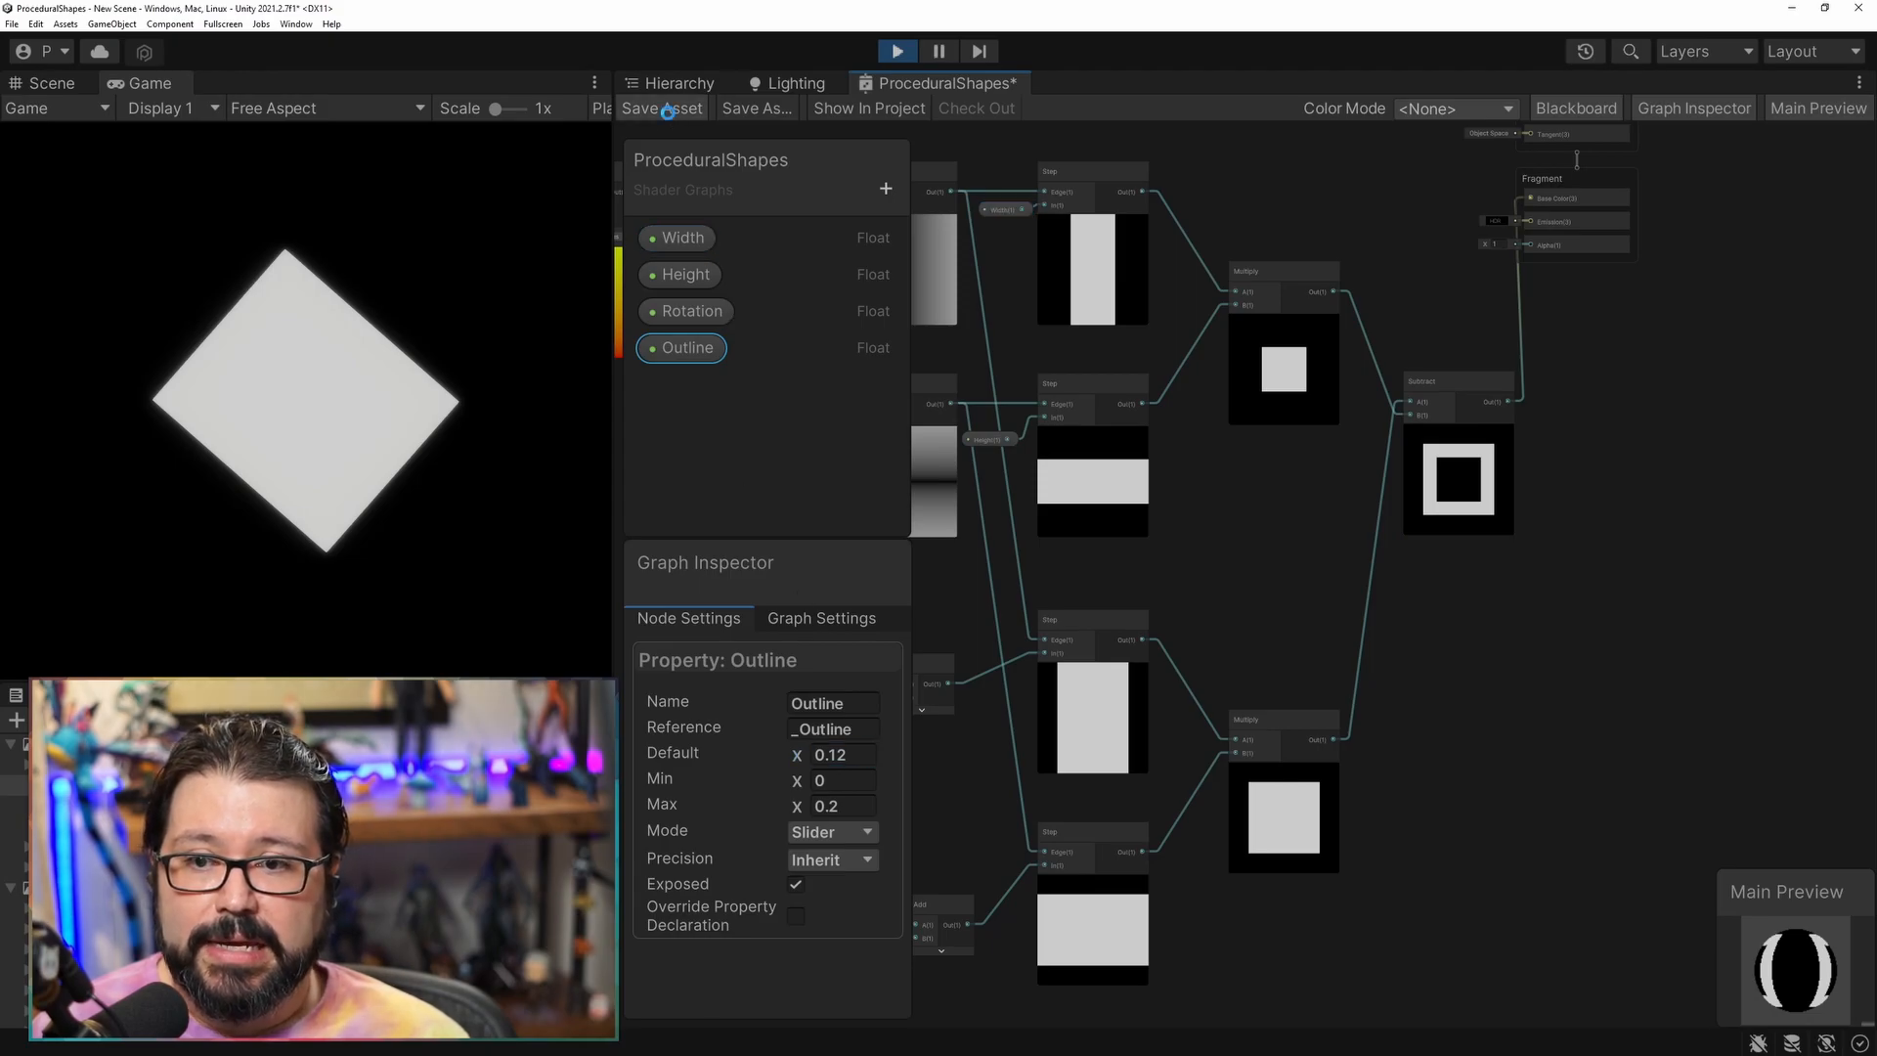
In the ProceduralShapes material, set Outline to 0.021 and then raise it to a thicker outline.
drag(1876, 223, 1339, 171)
drag(1318, 544, 1206, 548)
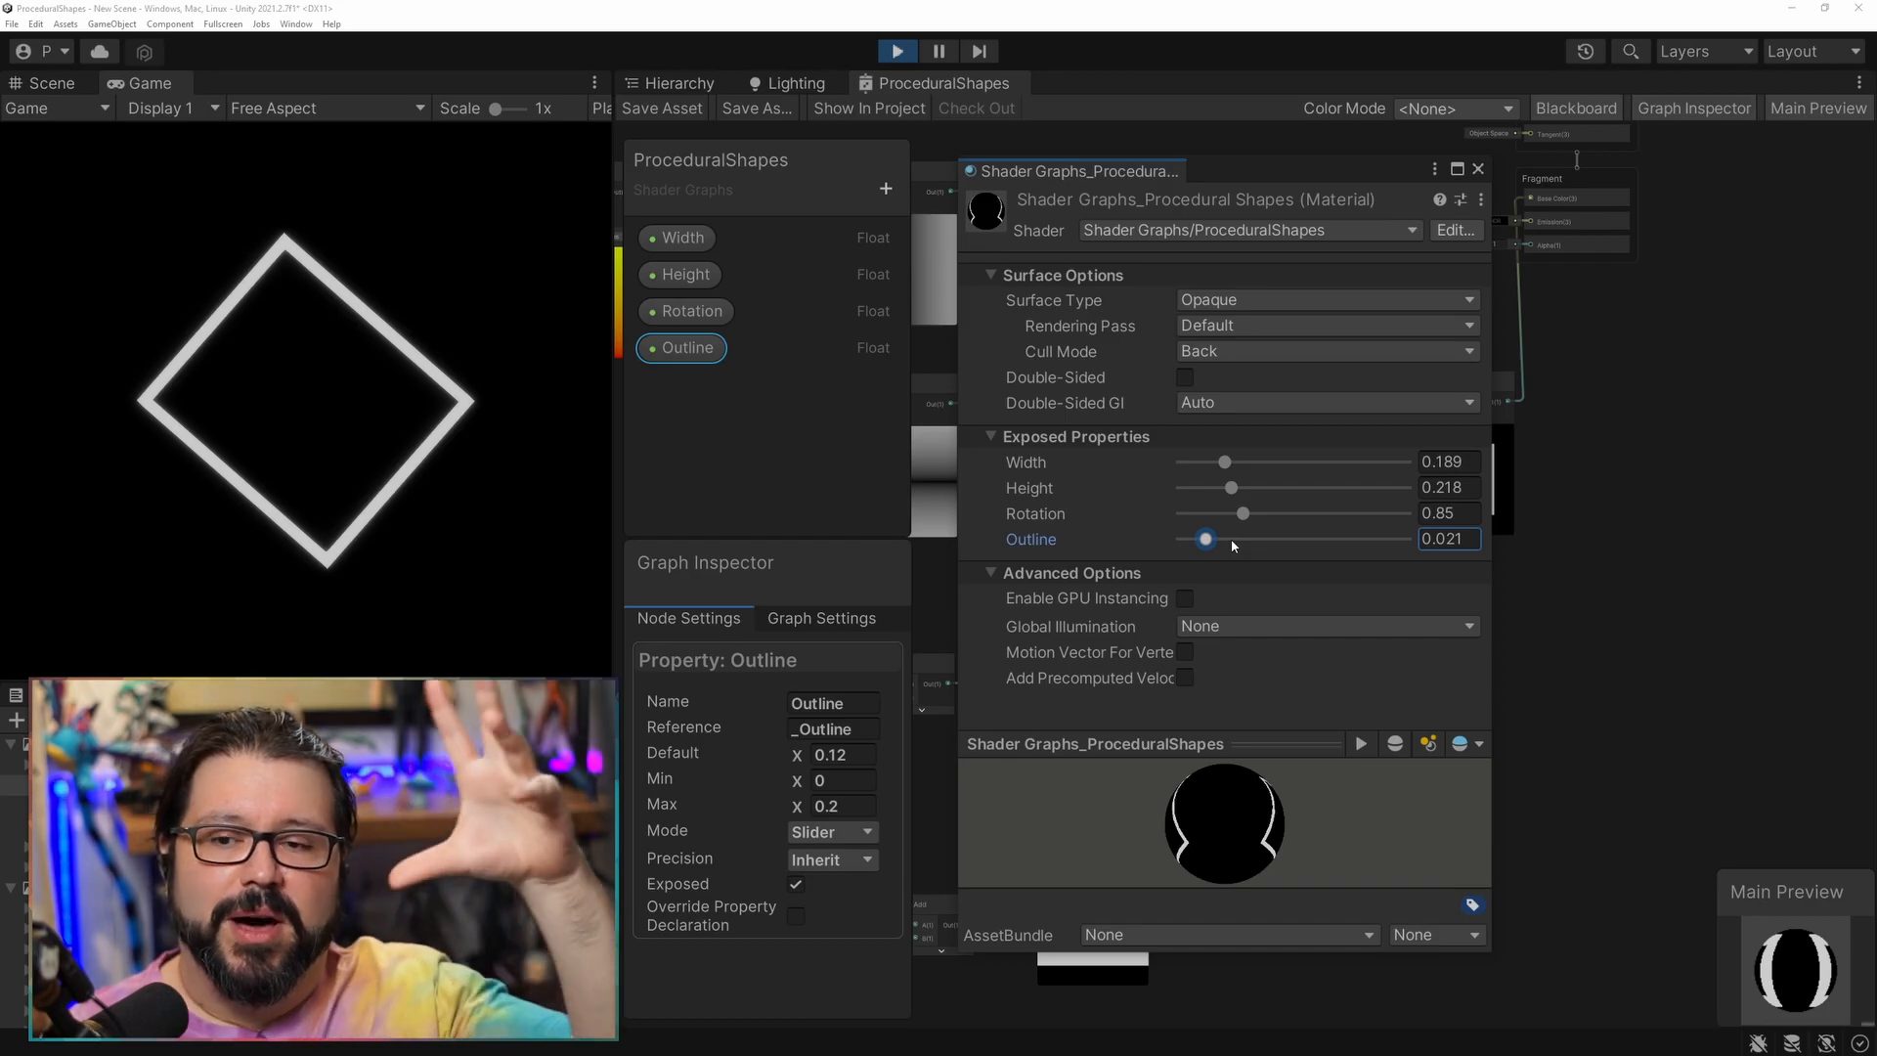
drag(1206, 539, 1261, 540)
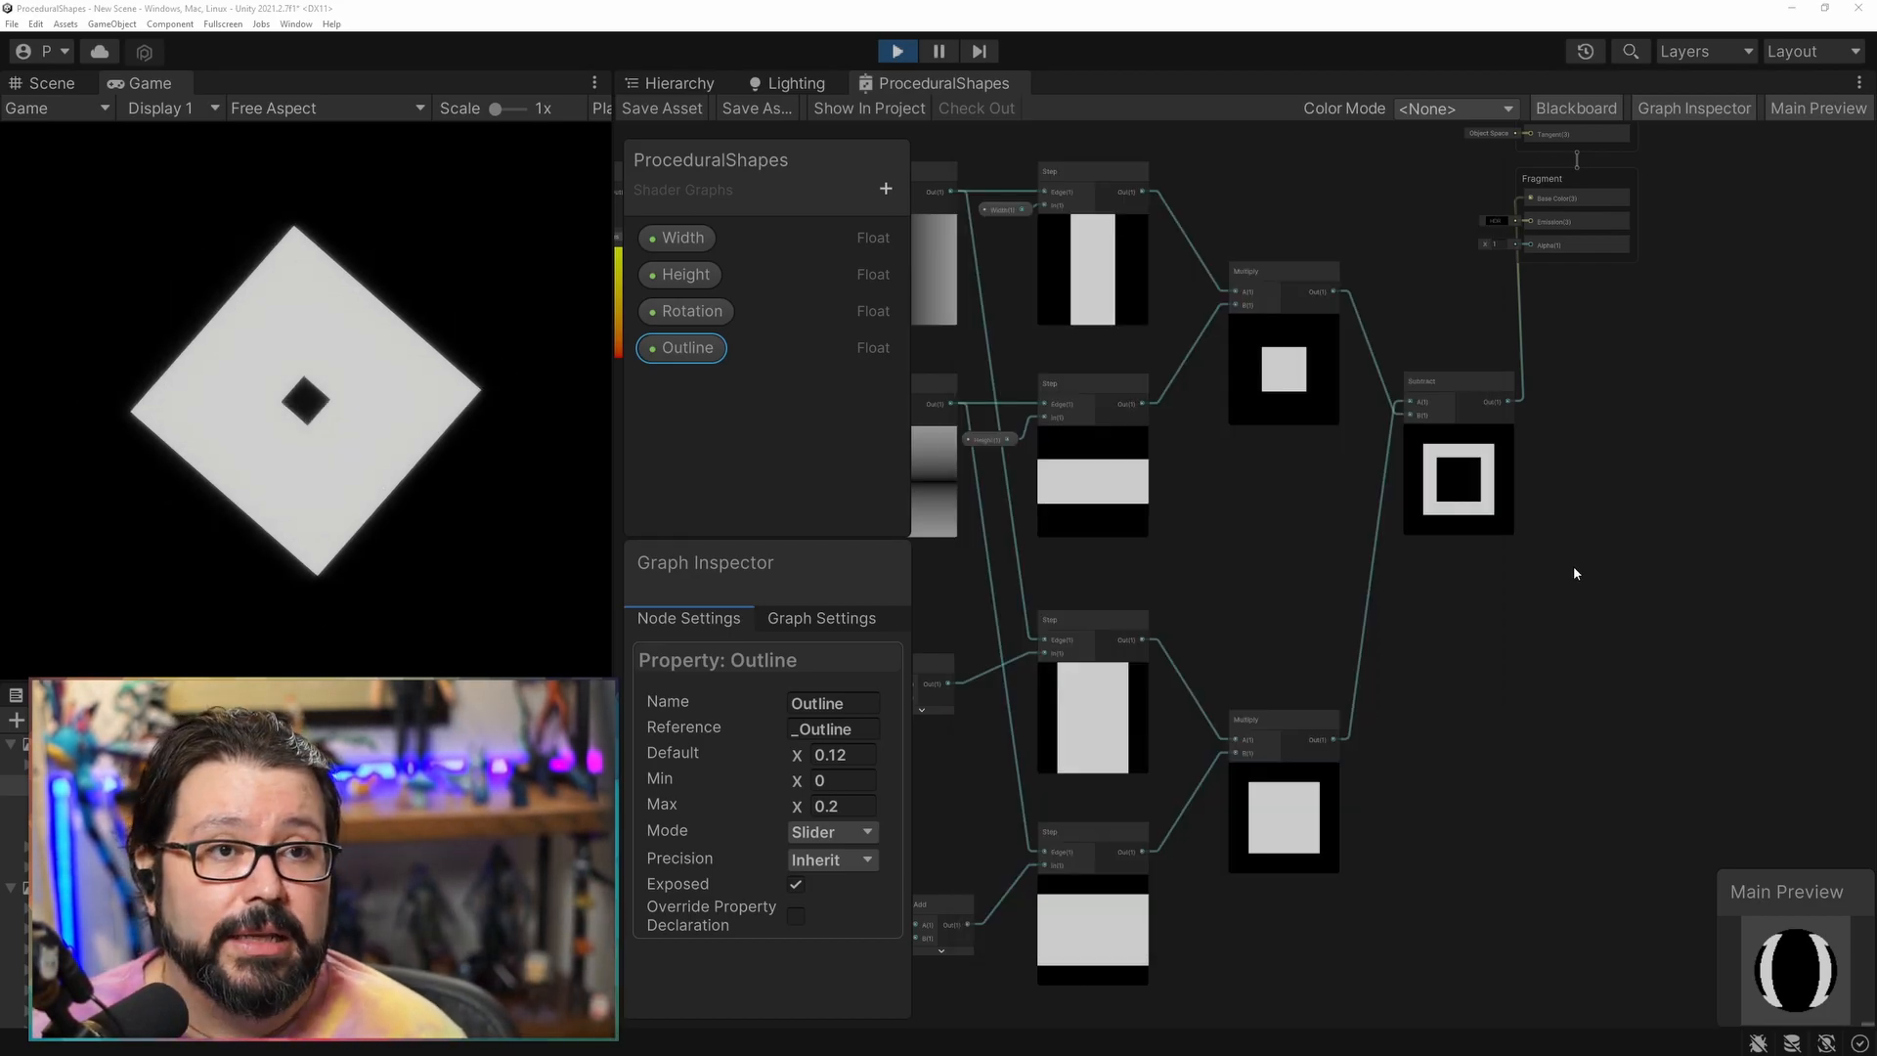
Move the Vertex and Fragment blocks farther from the Subtract node to make room for more nodes.
middle_drag(1612, 432, 1235, 630)
click(1349, 324)
drag(1105, 506, 1104, 508)
drag(1189, 272, 1480, 380)
middle_drag(1378, 682, 1332, 390)
Create a Multiply node with the Subtract output as A and connect its result to the Fragment's Base Color.
drag(1103, 290, 1373, 450)
text(mult)
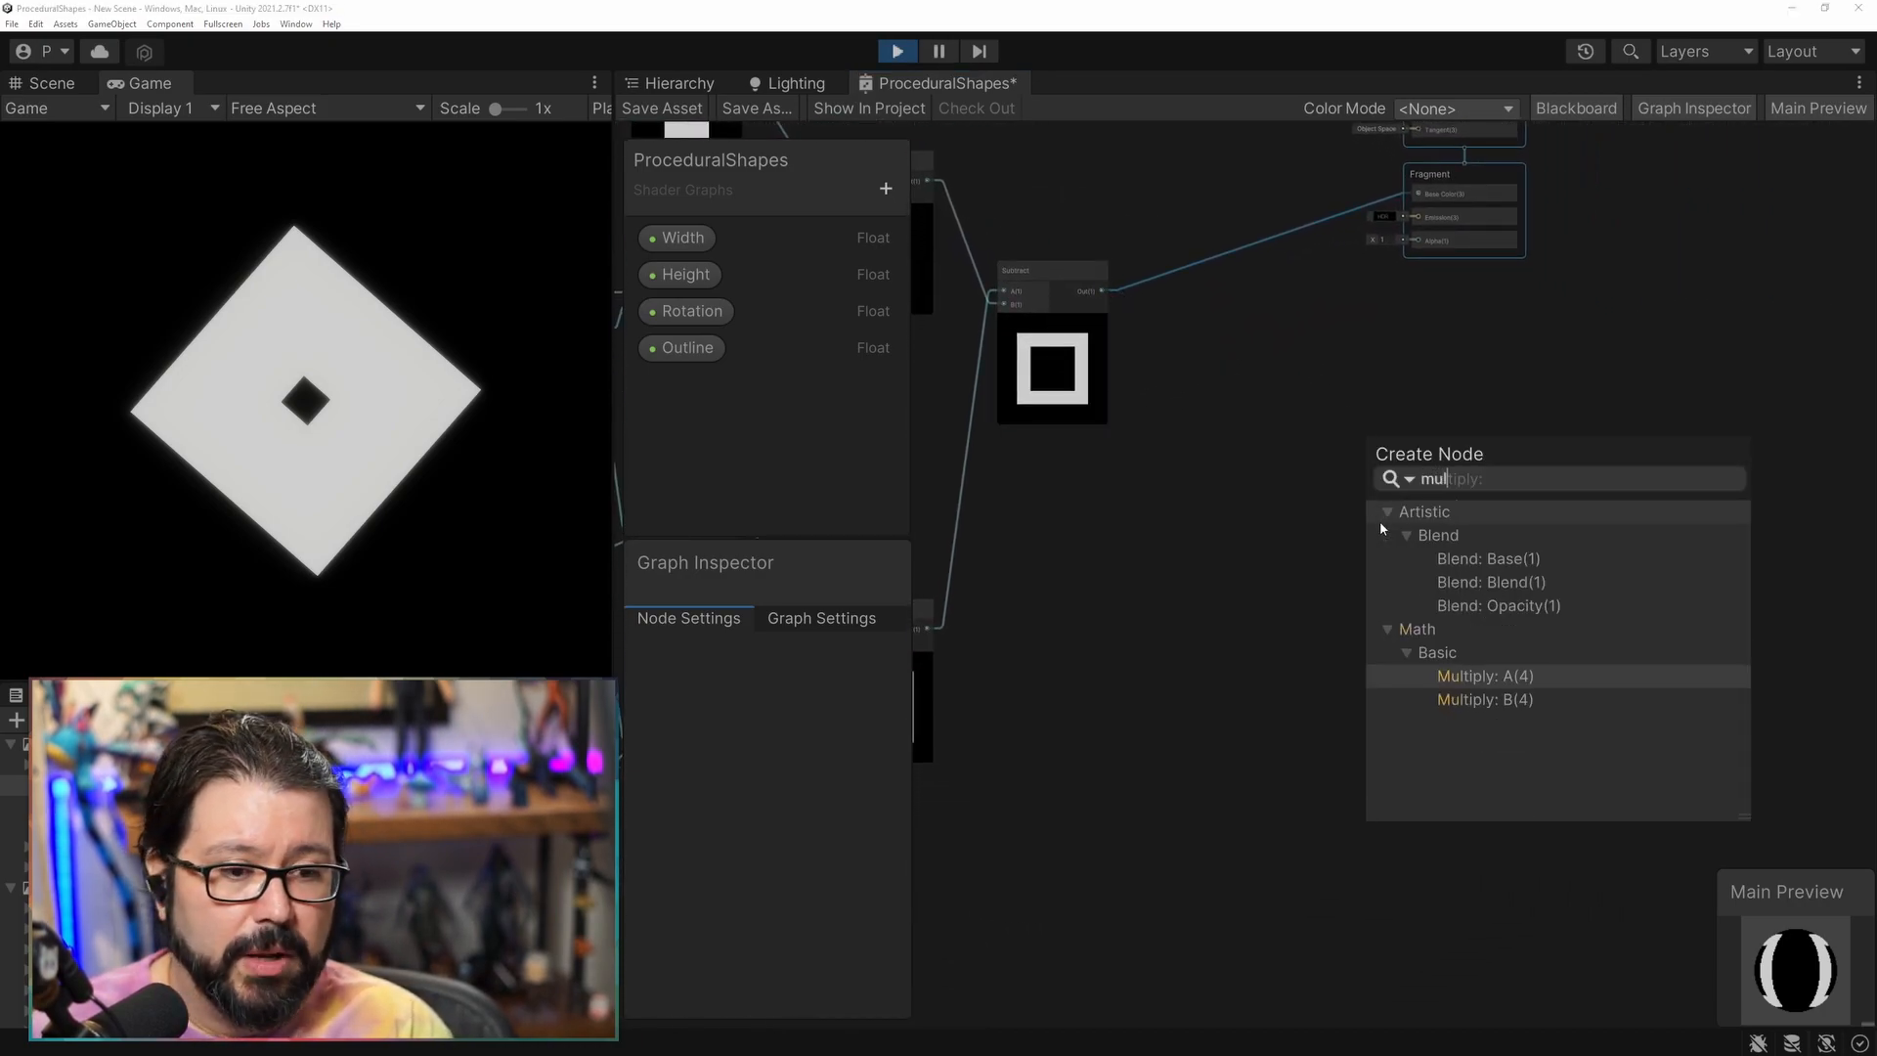
key(Return)
drag(1388, 467, 1422, 315)
Create a UV node in the empty area below the new Multiply node.
middle_drag(1231, 897, 1412, 575)
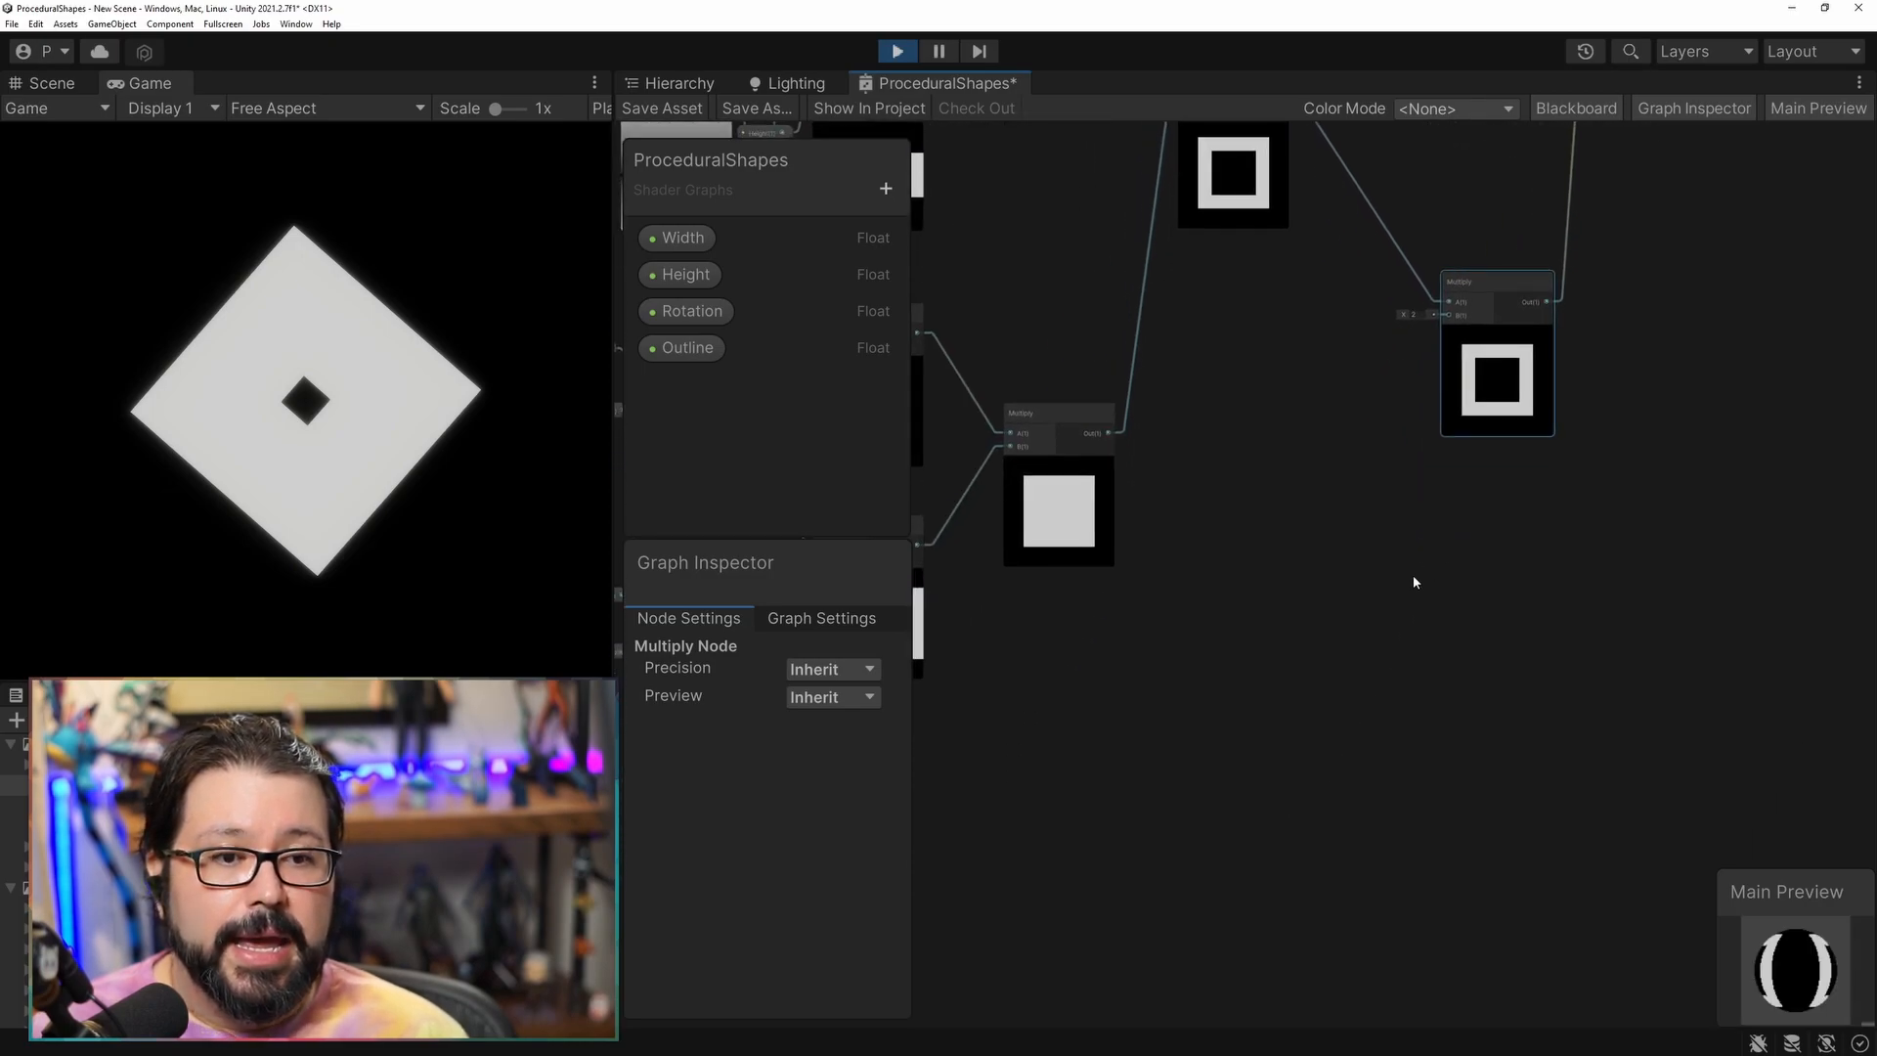
right_click(1254, 726)
click(1296, 727)
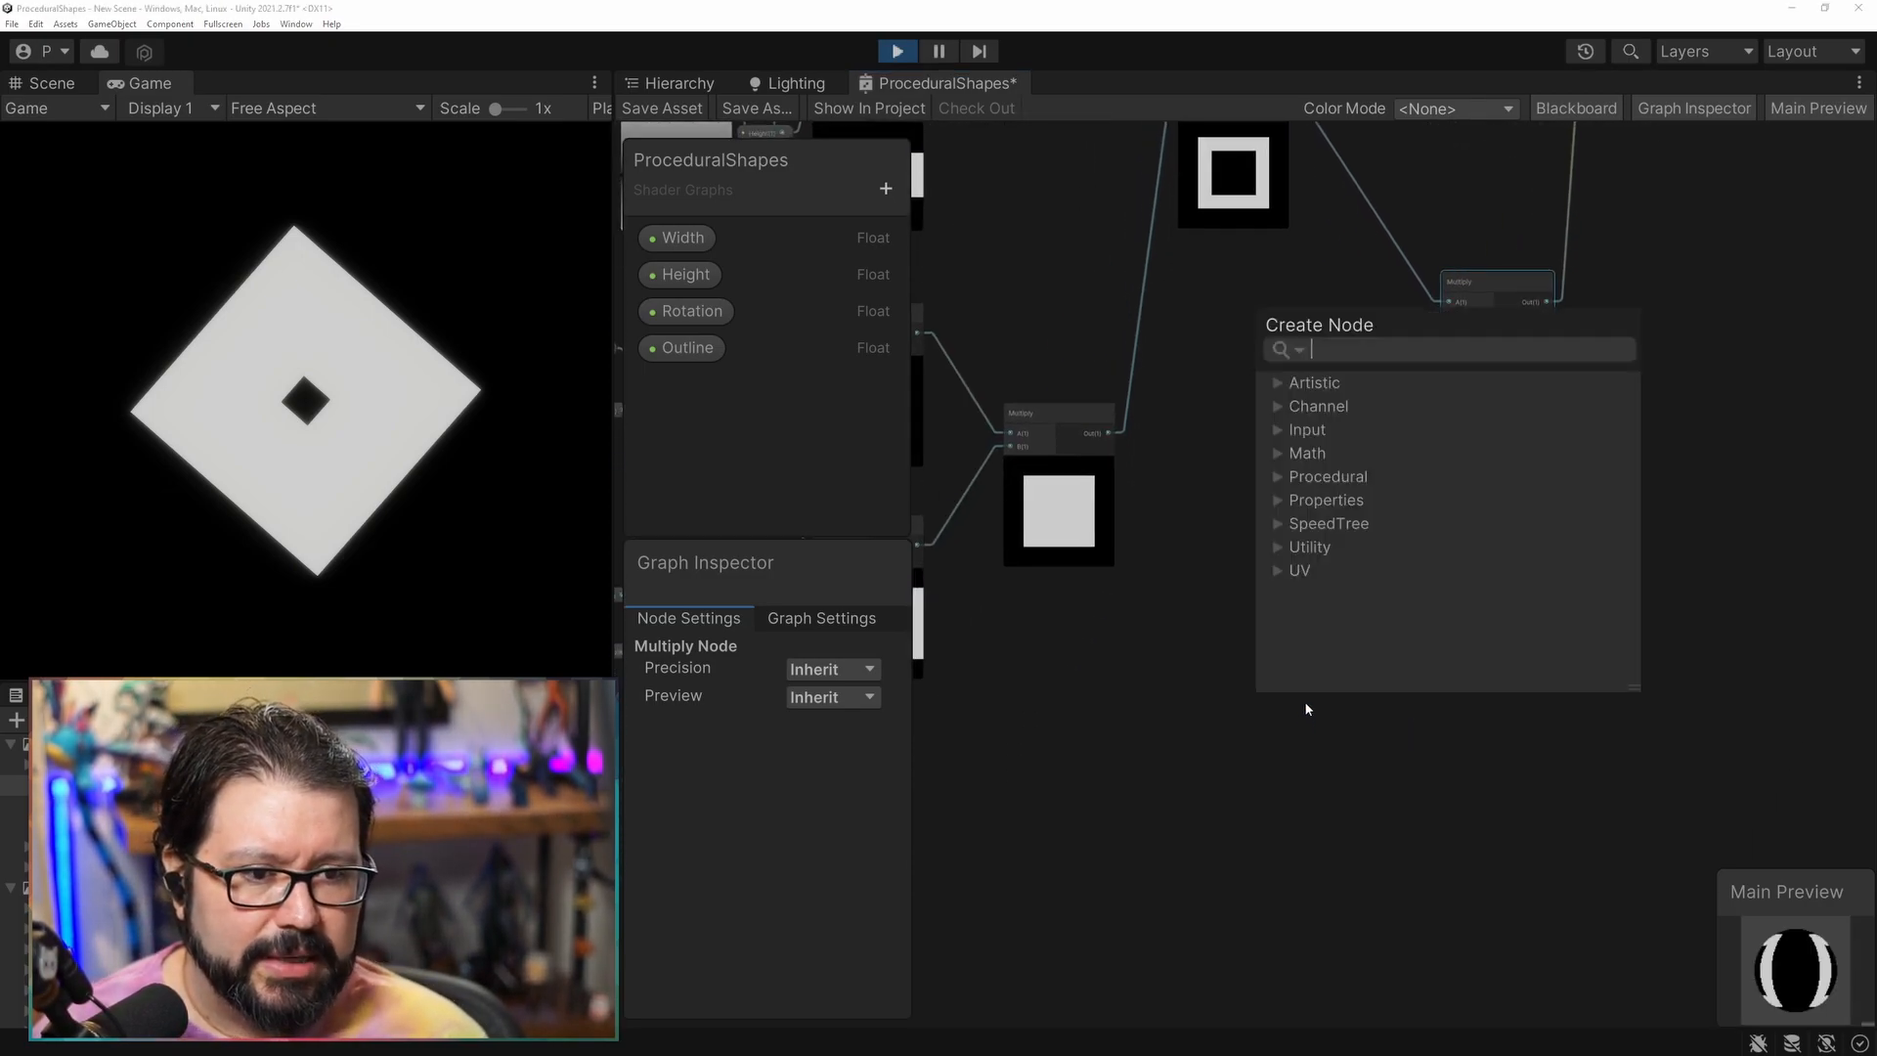
text(uv)
key(Return)
drag(1307, 755, 1167, 735)
Create a Hue node with the UV node's output connected to its Offset input.
key(space)
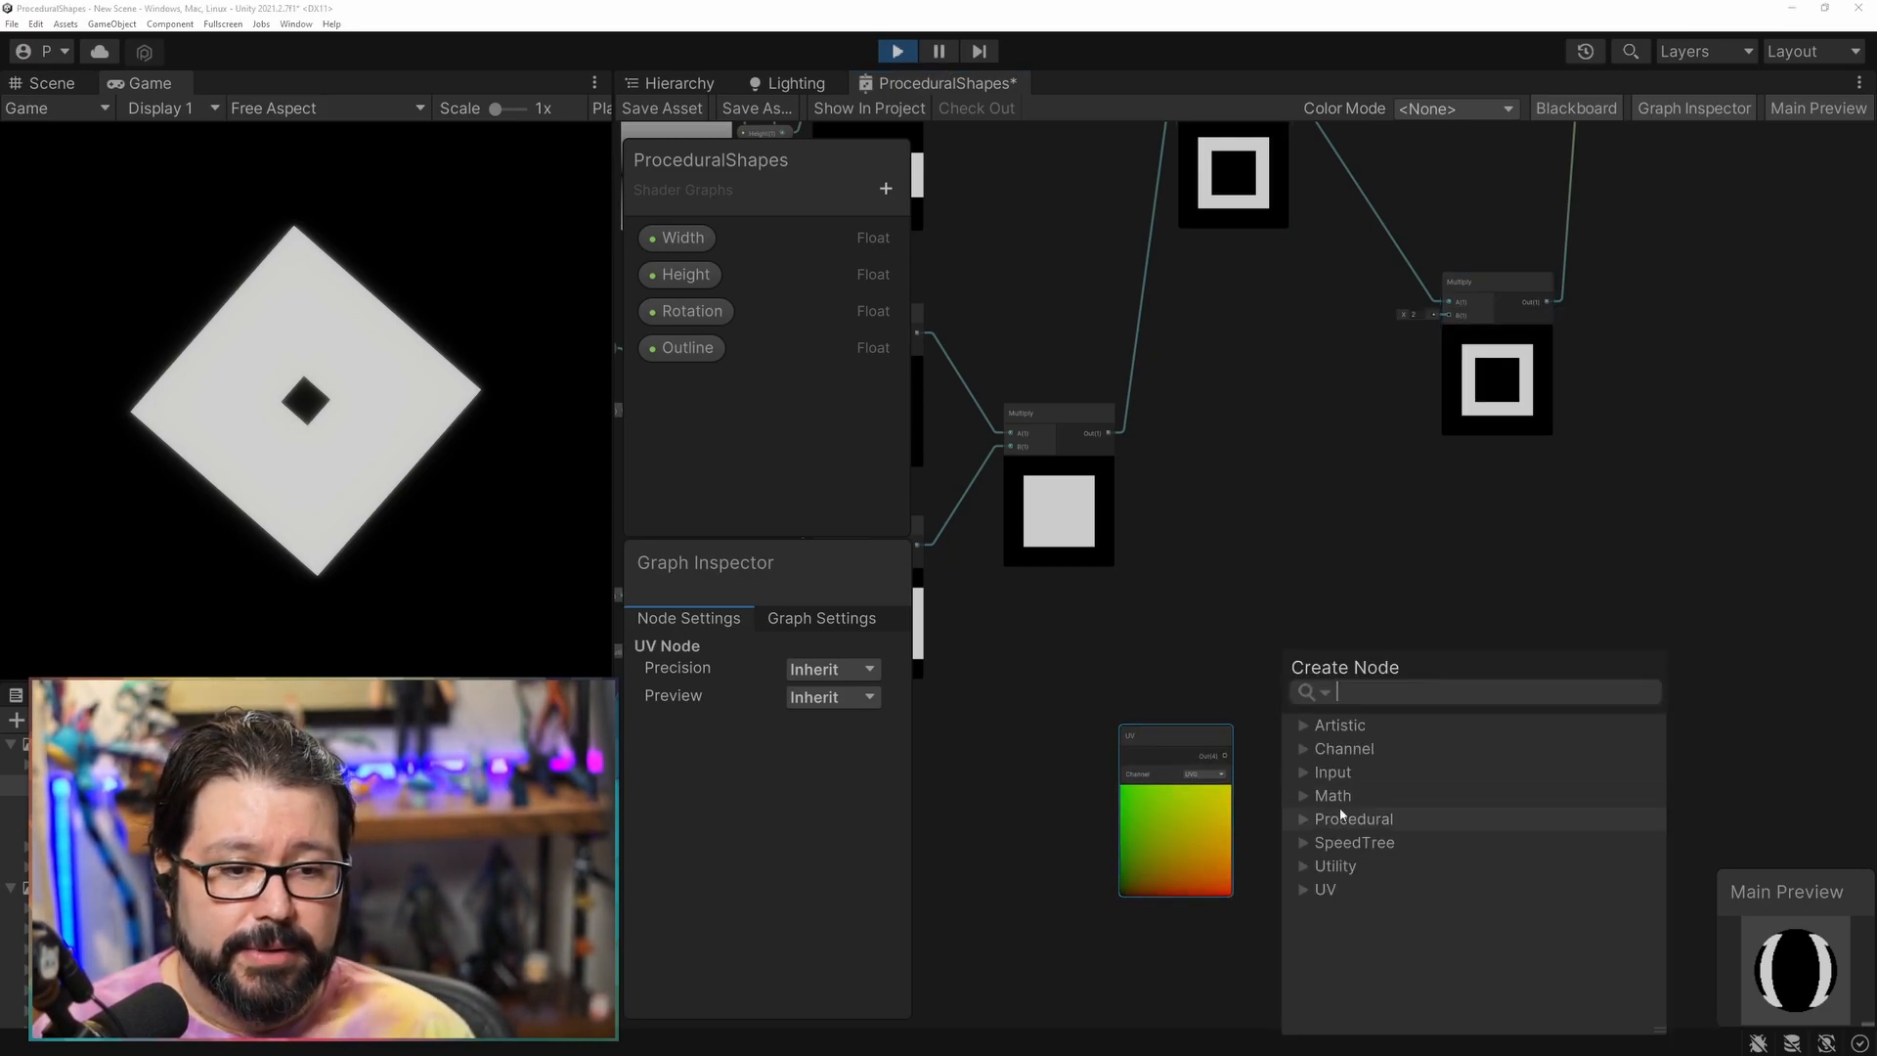
text(hue)
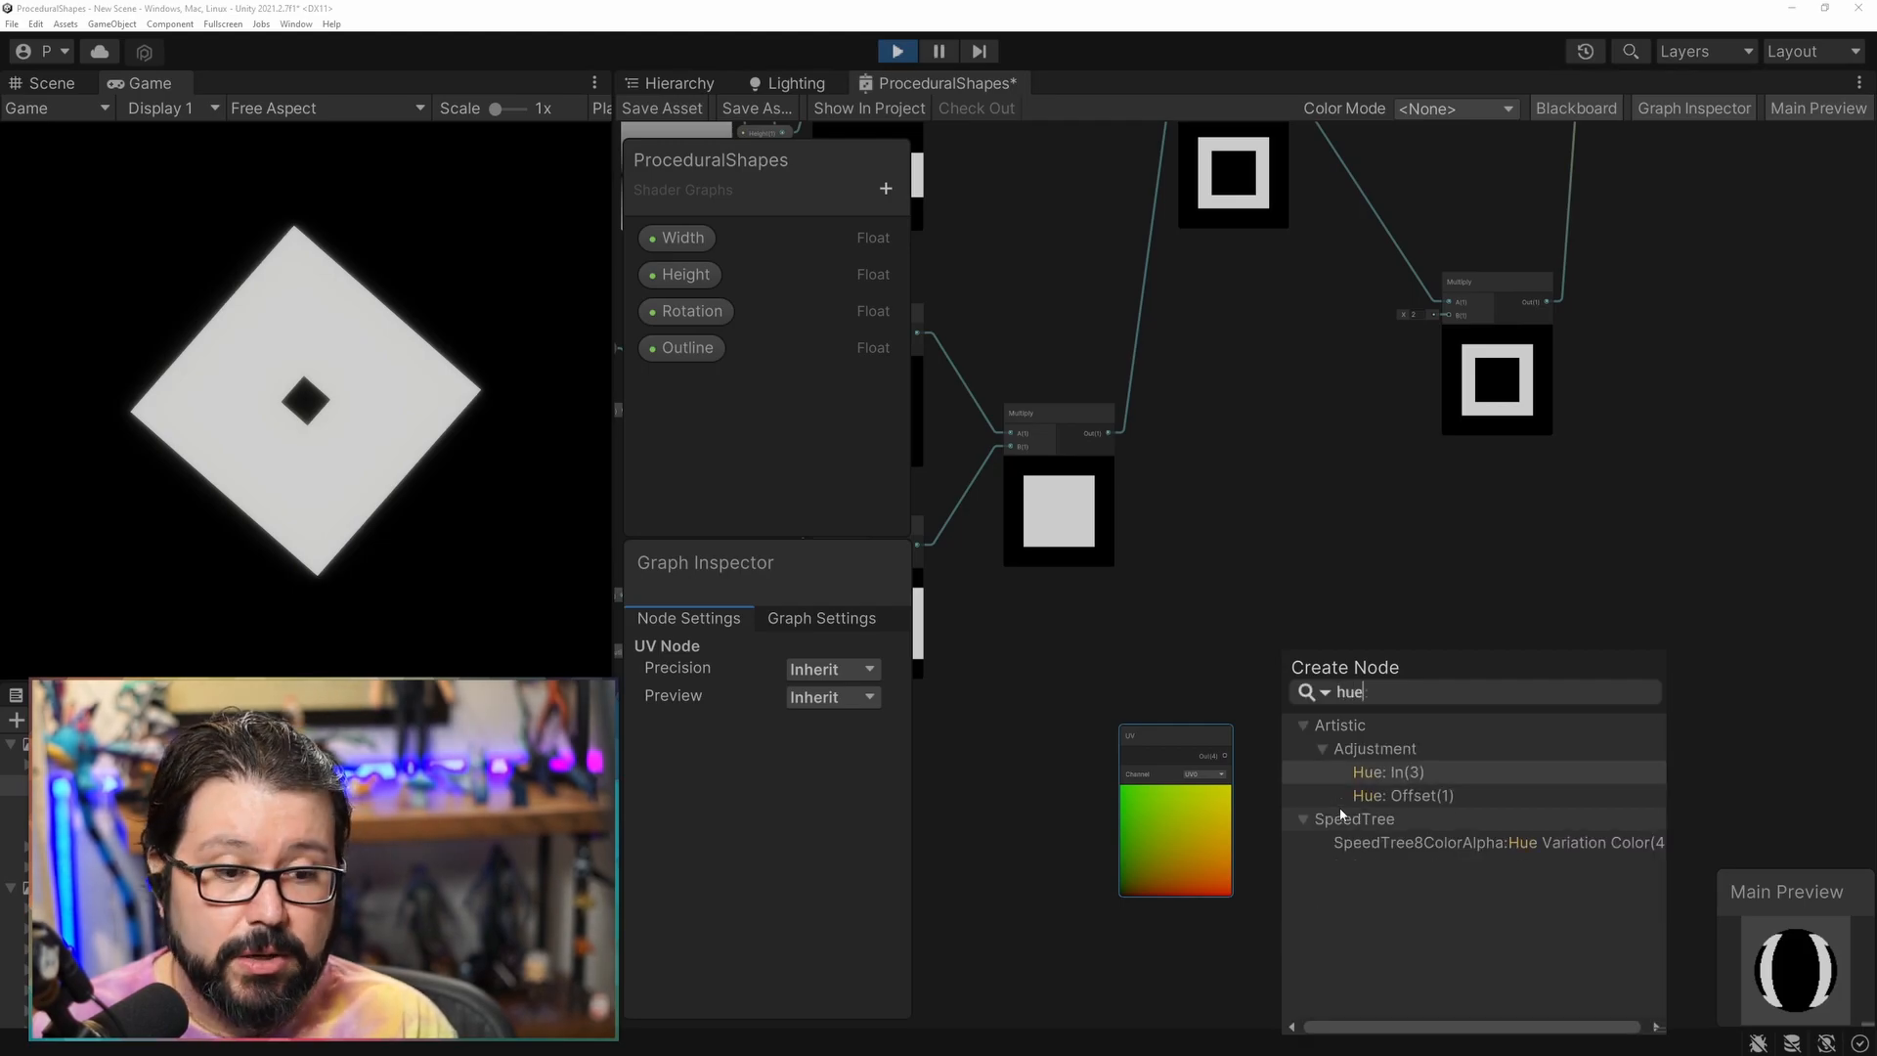
click(1403, 795)
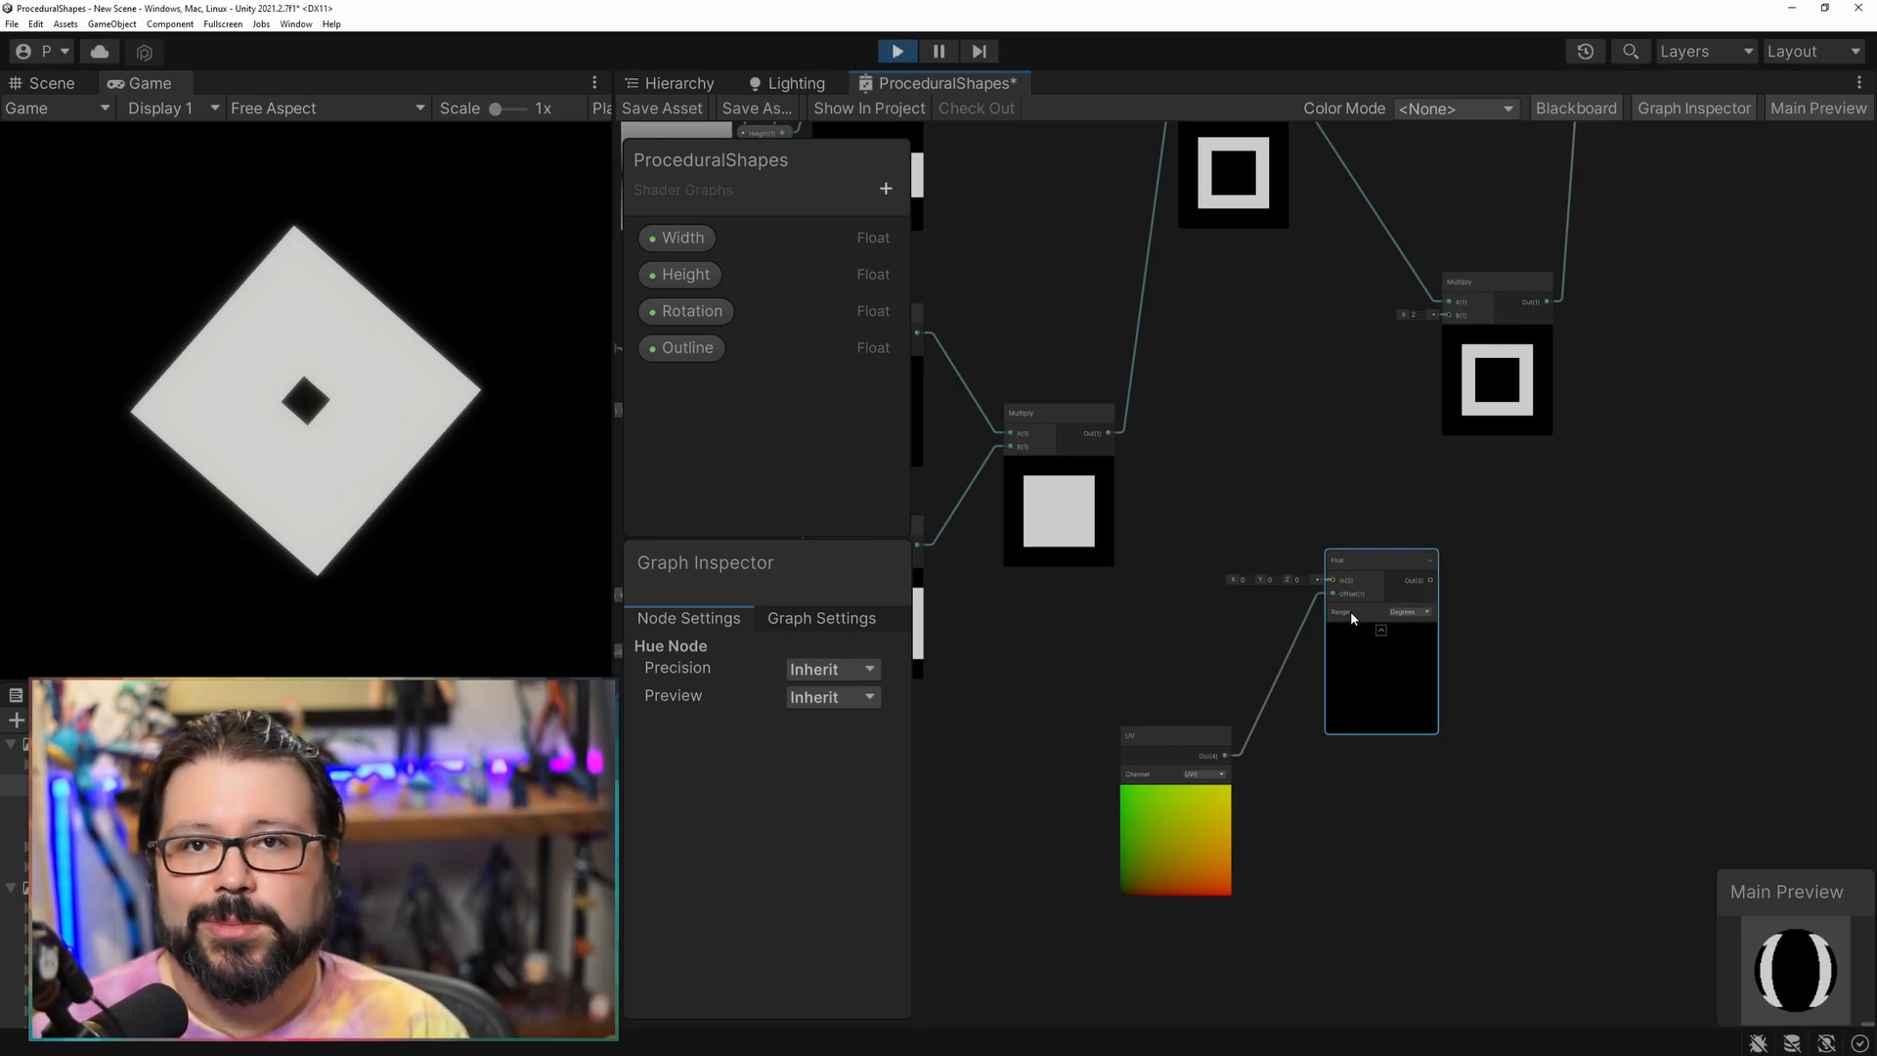
Set the X value of the Hue node's In input to 1 and its Range to Normalized.
click(1242, 580)
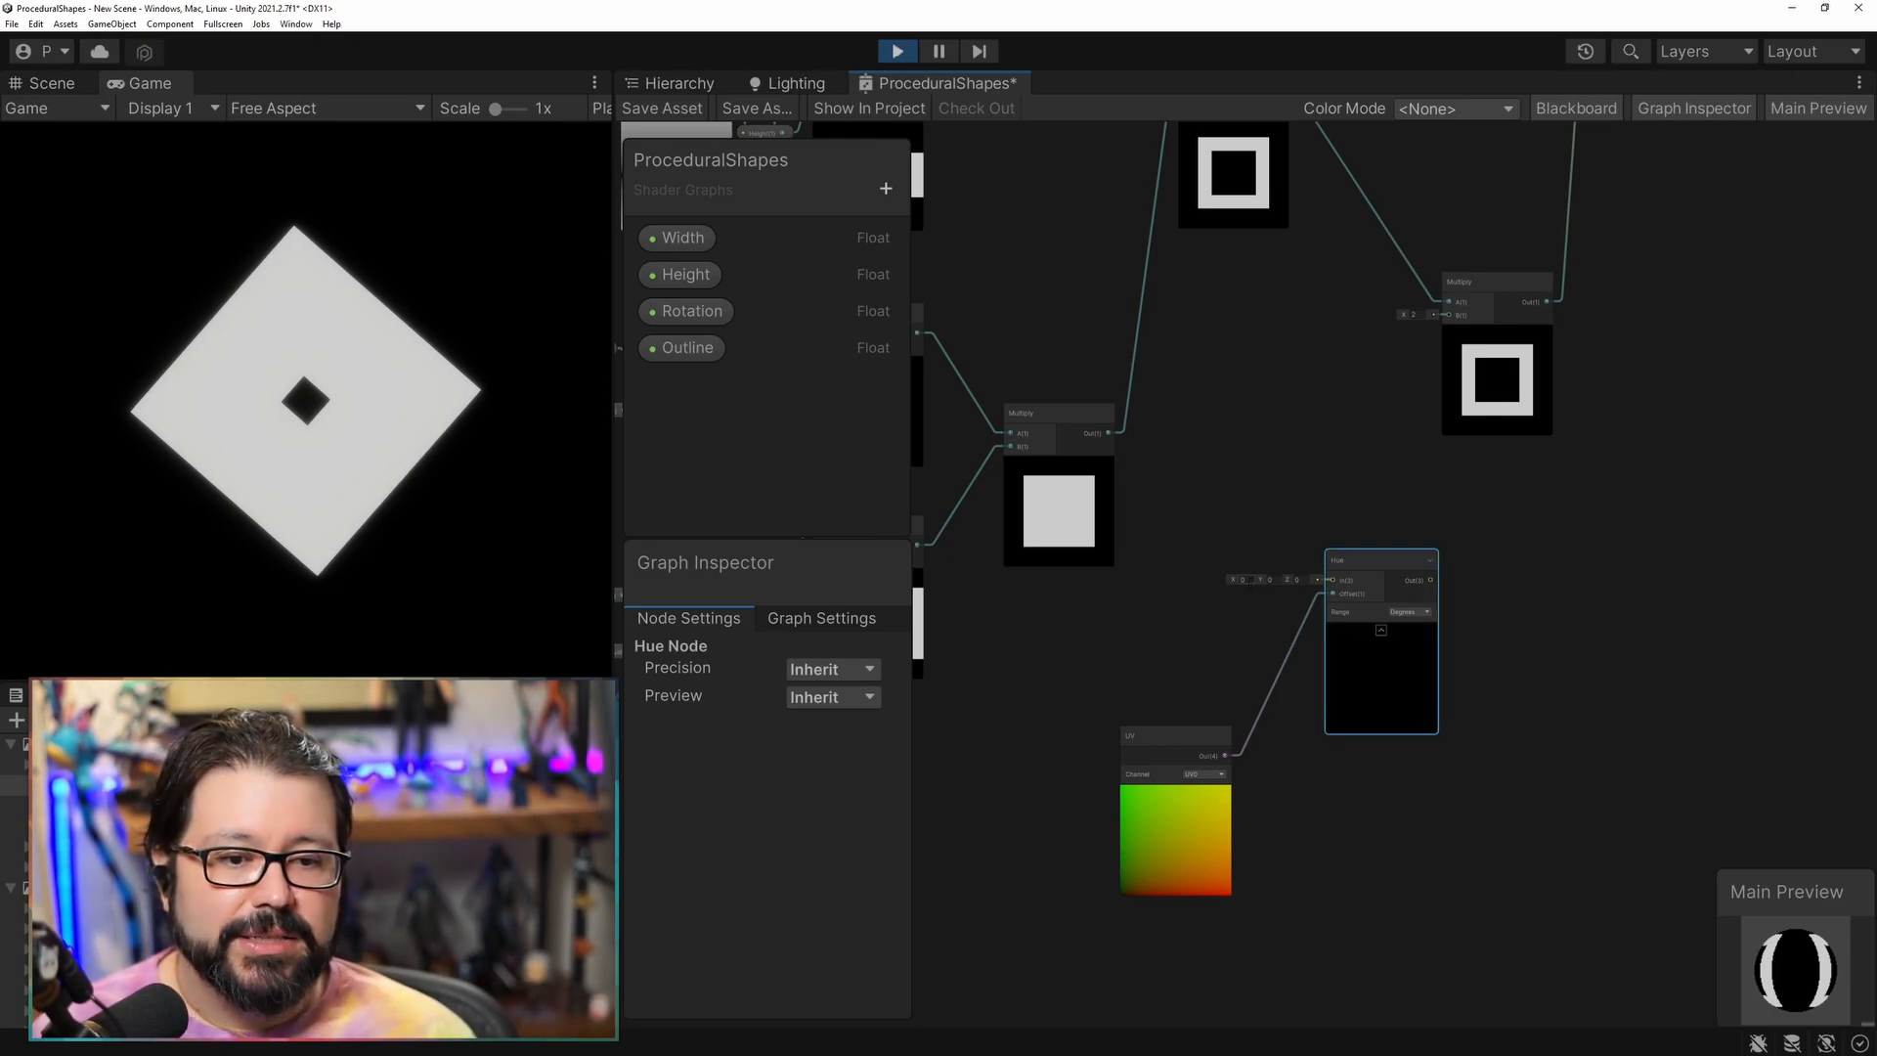
text(1)
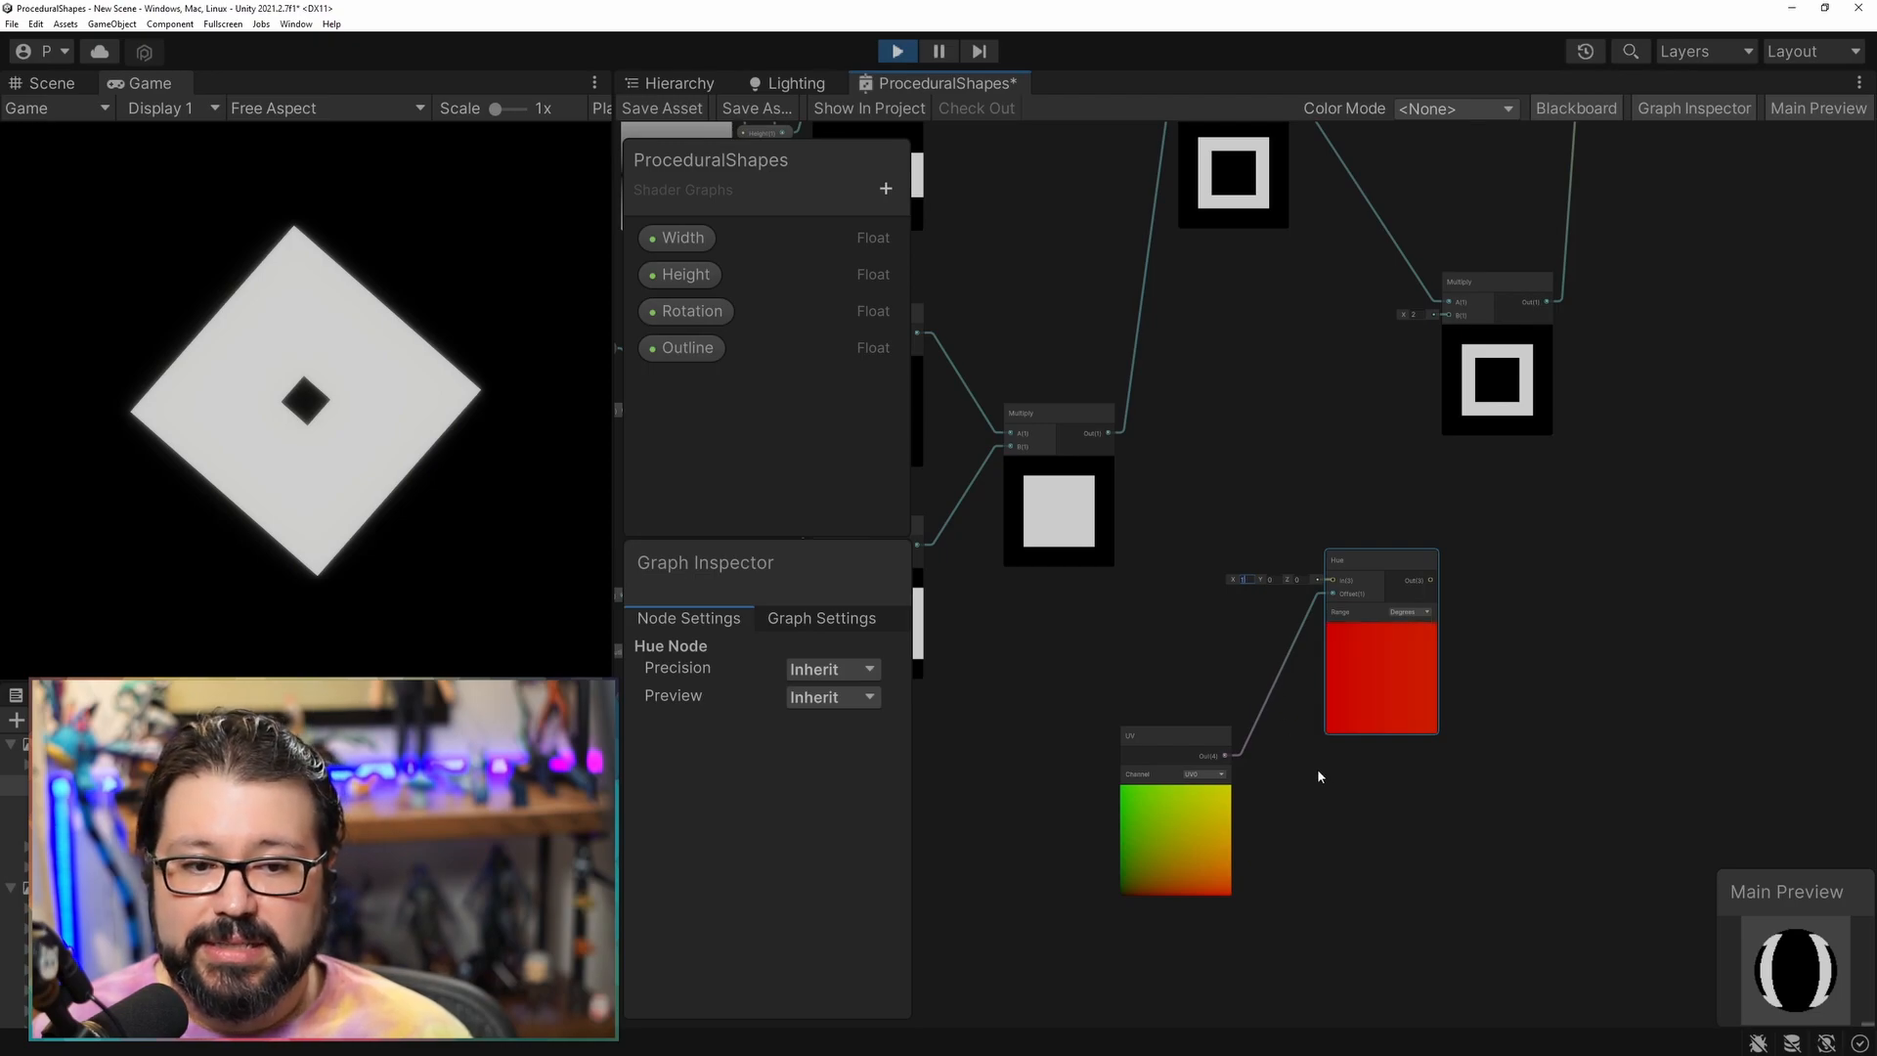
click(1365, 812)
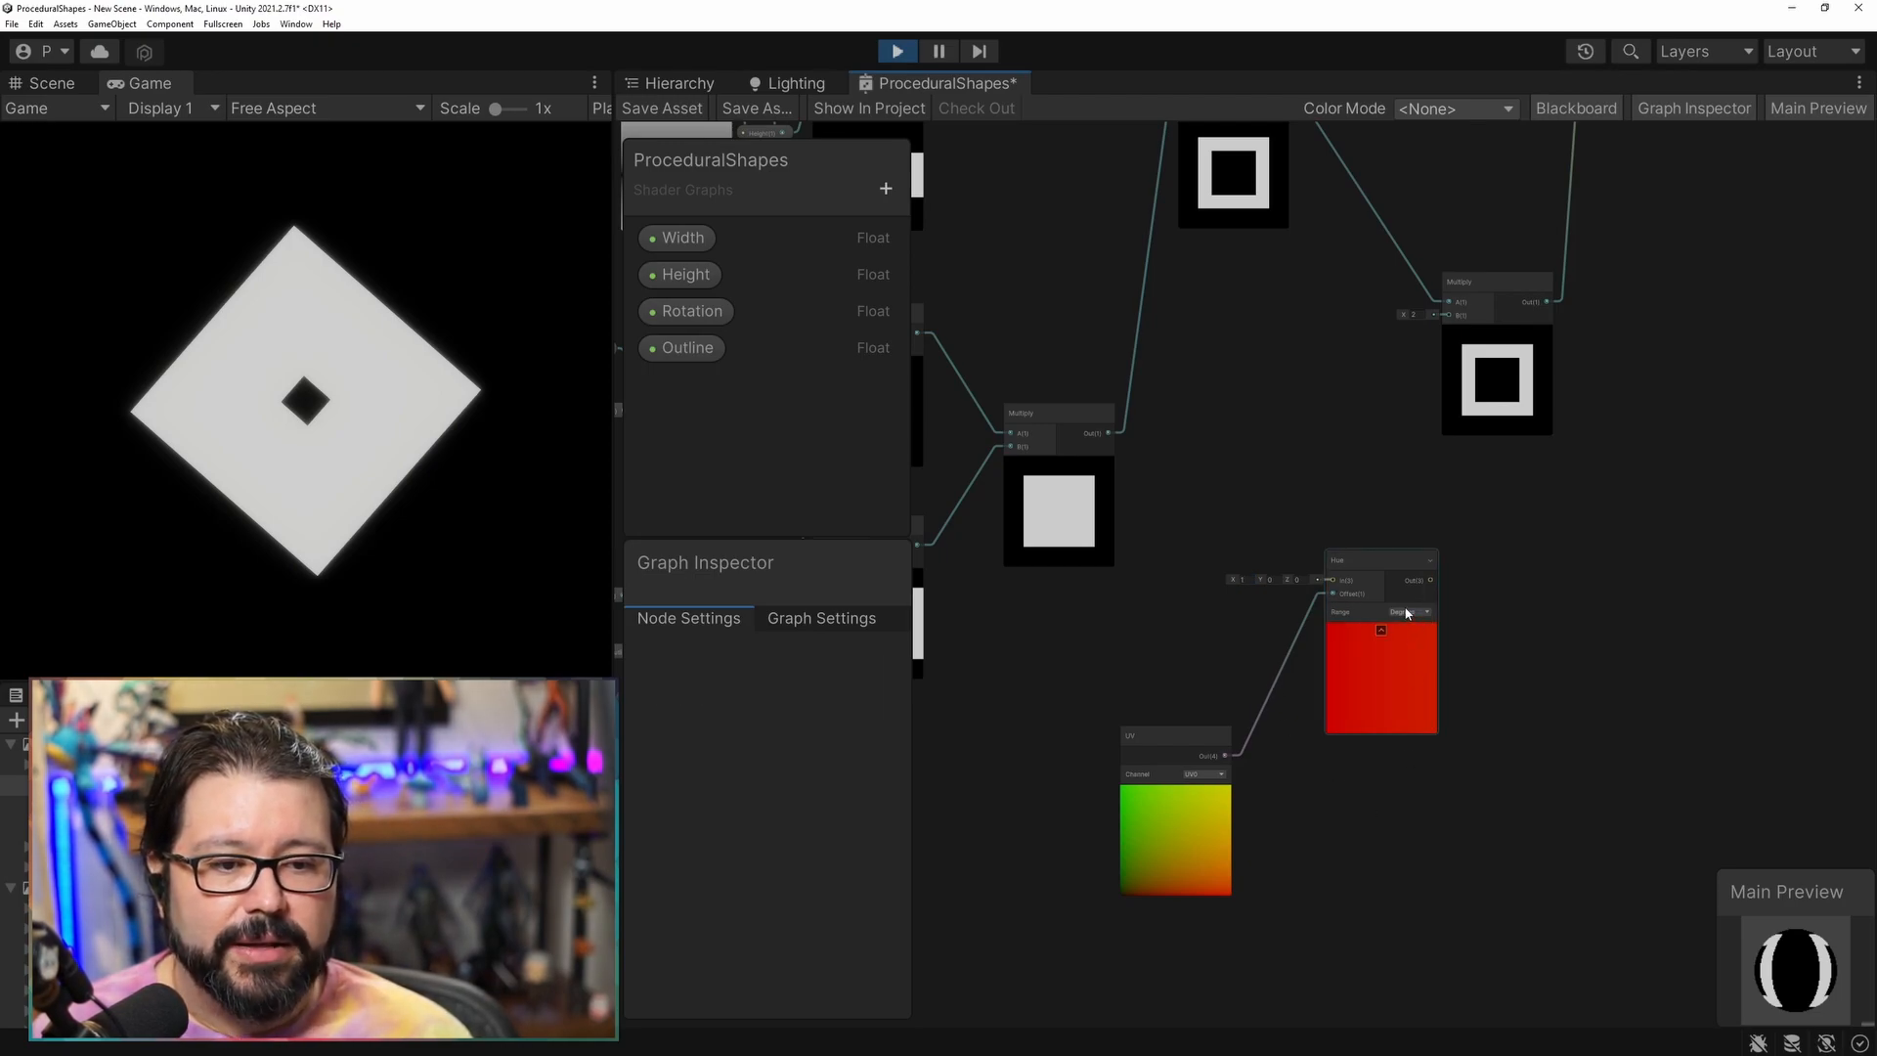
click(1403, 613)
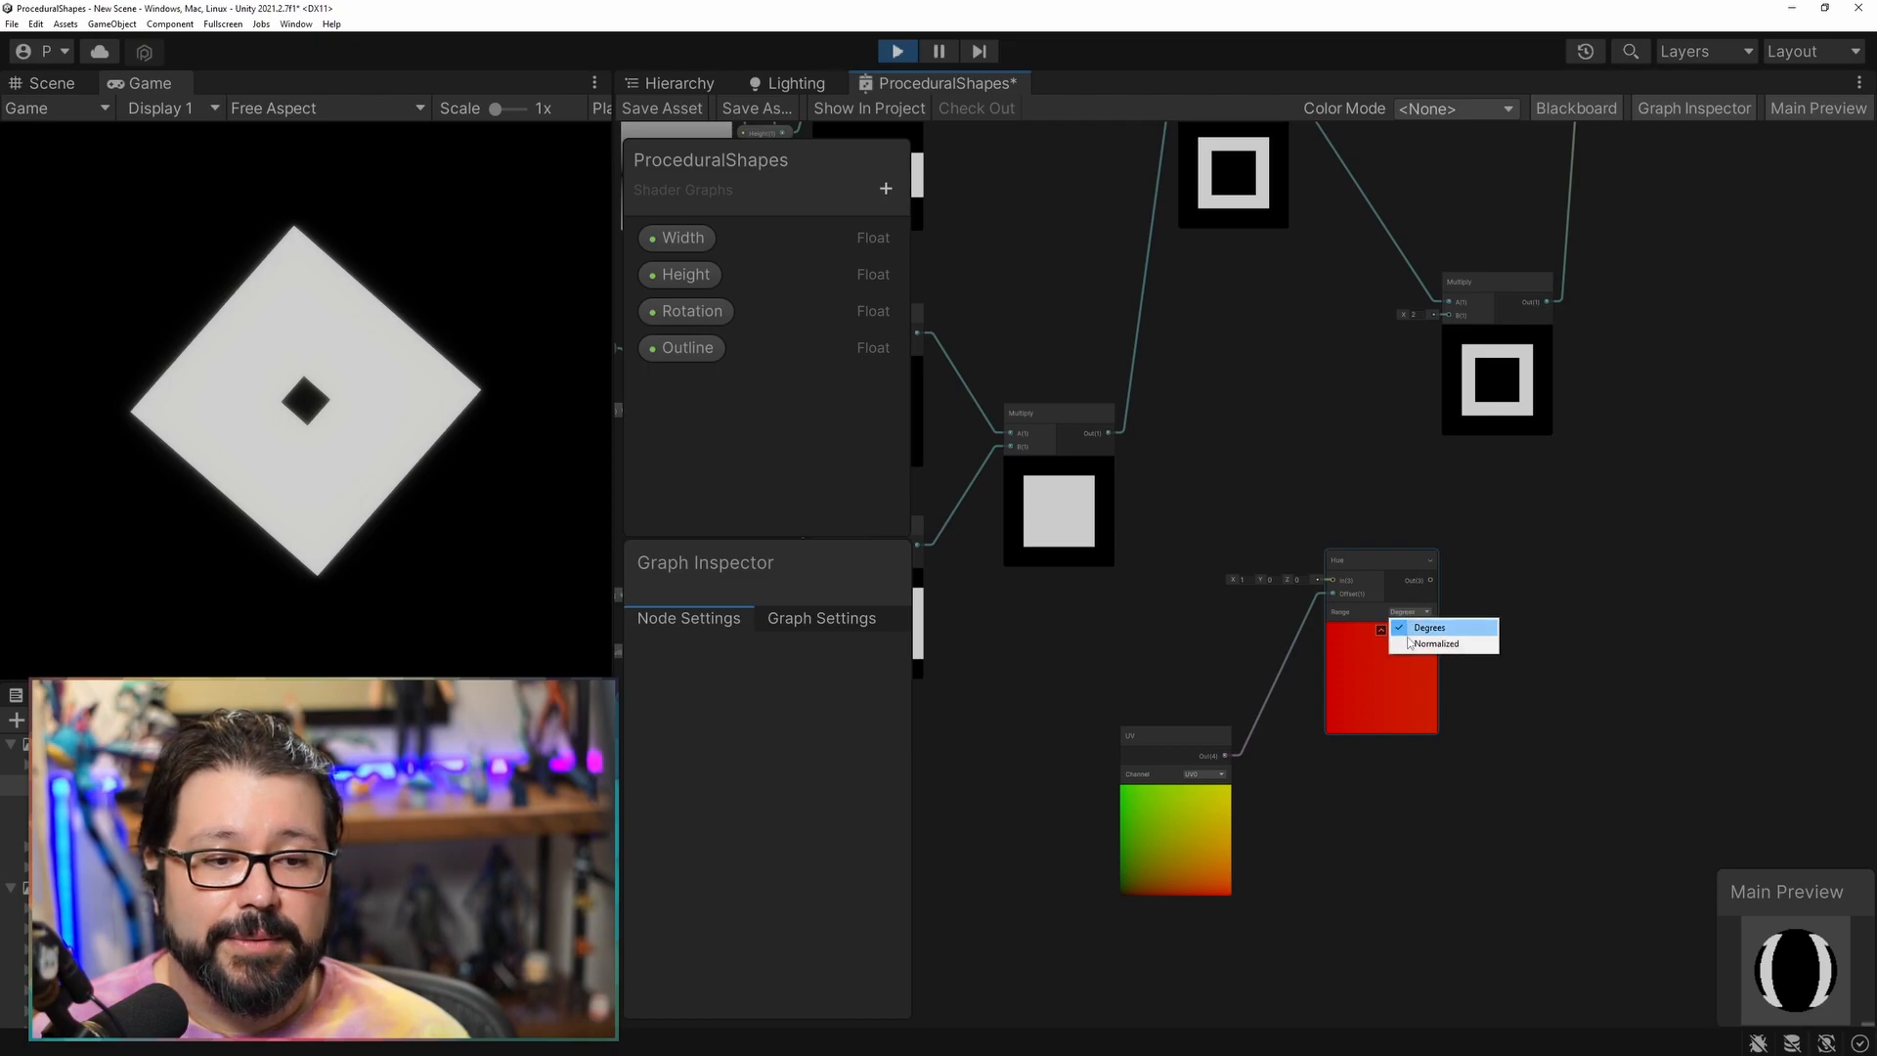
click(1427, 641)
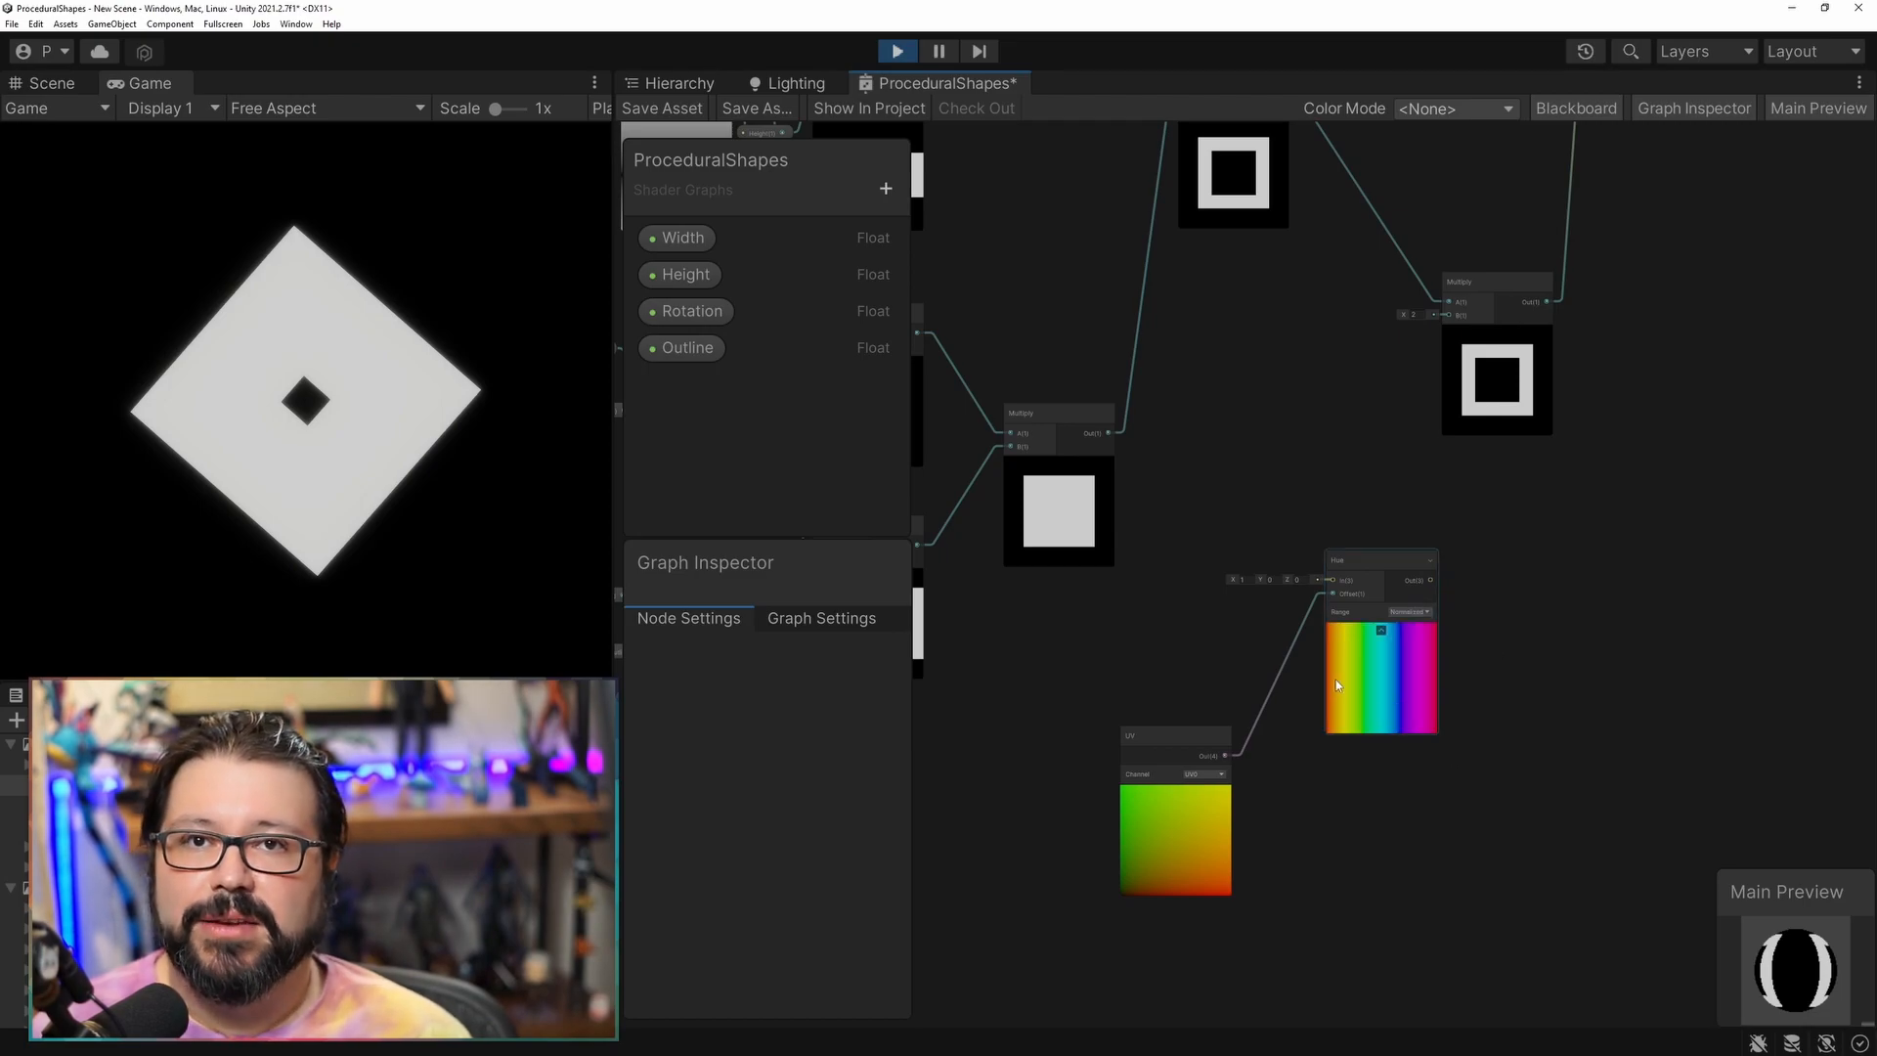
Connect the Hue node's output to the last Multiply node's B input and save the shader asset.
drag(1433, 583, 1449, 314)
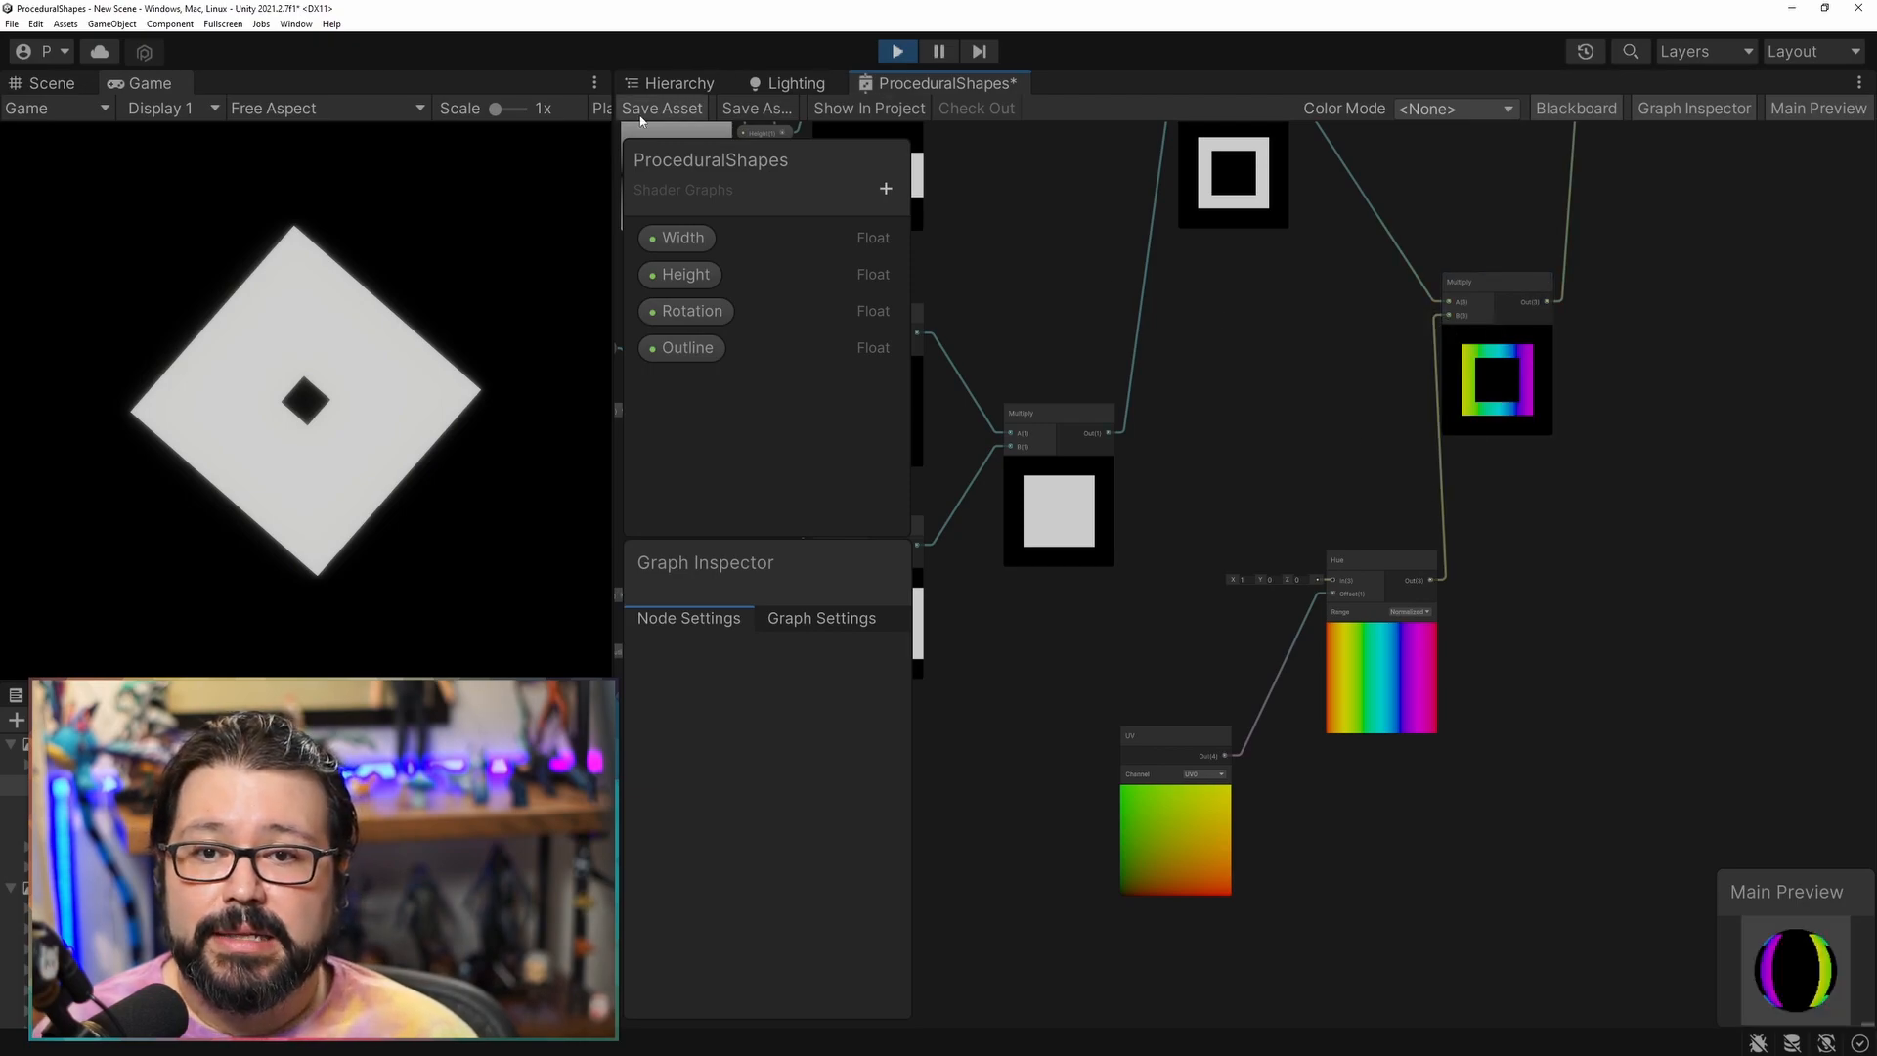
click(640, 114)
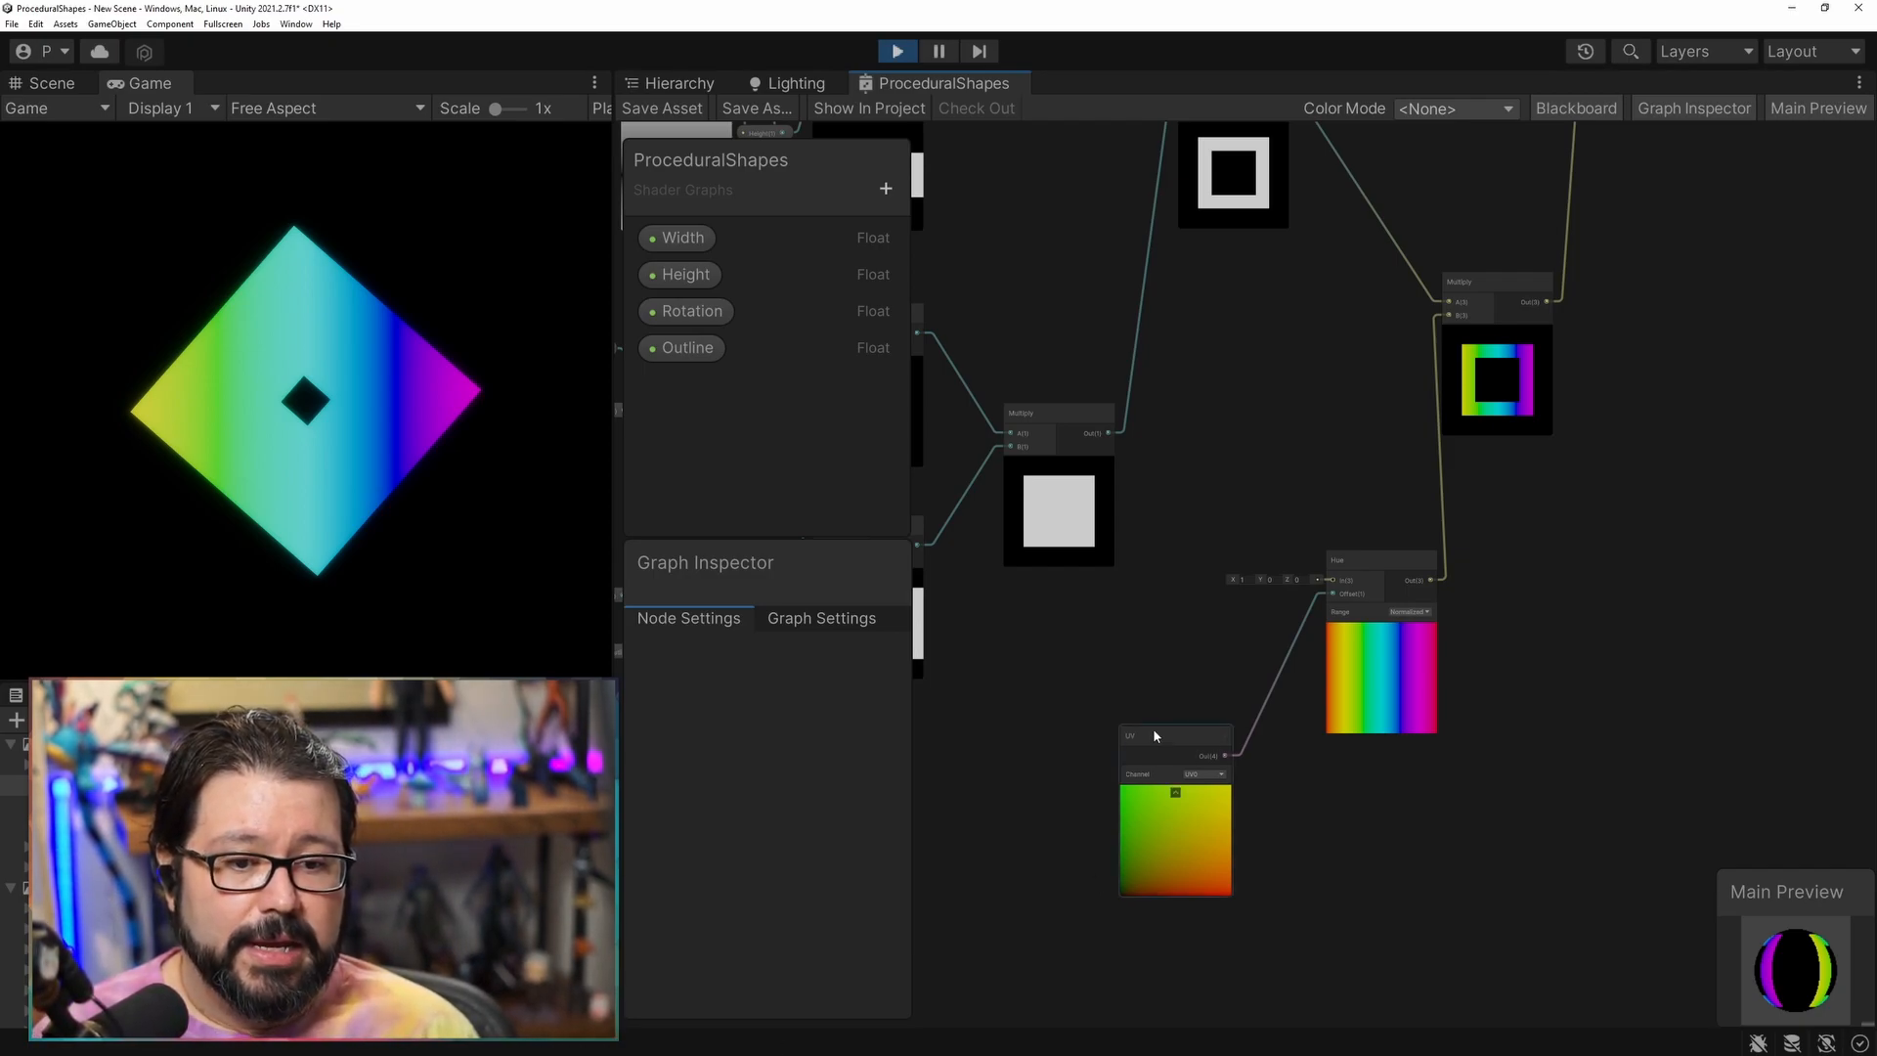
Create a Polar Coordinates node from the UV output, connect it to the Hue node's Offset and save the shader asset.
drag(1153, 735, 1040, 685)
middle_drag(1228, 847, 1382, 757)
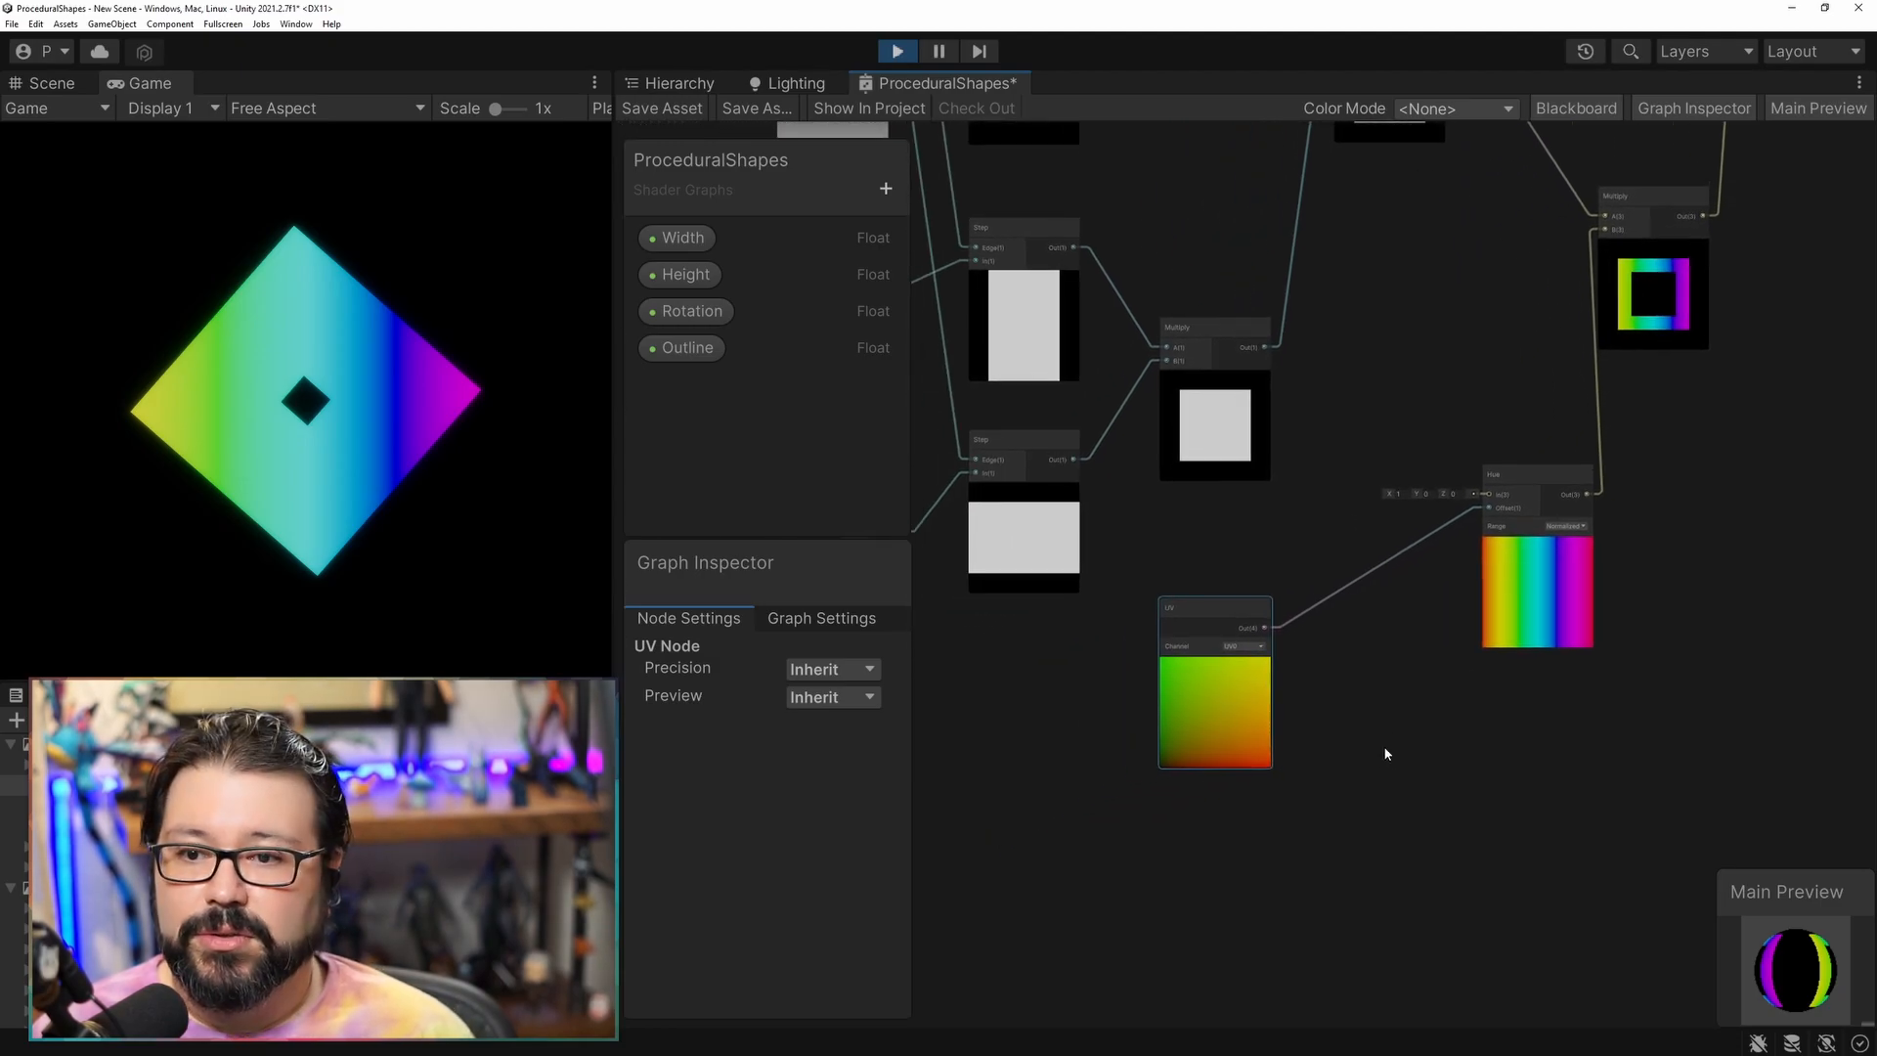
drag(1262, 629, 1333, 676)
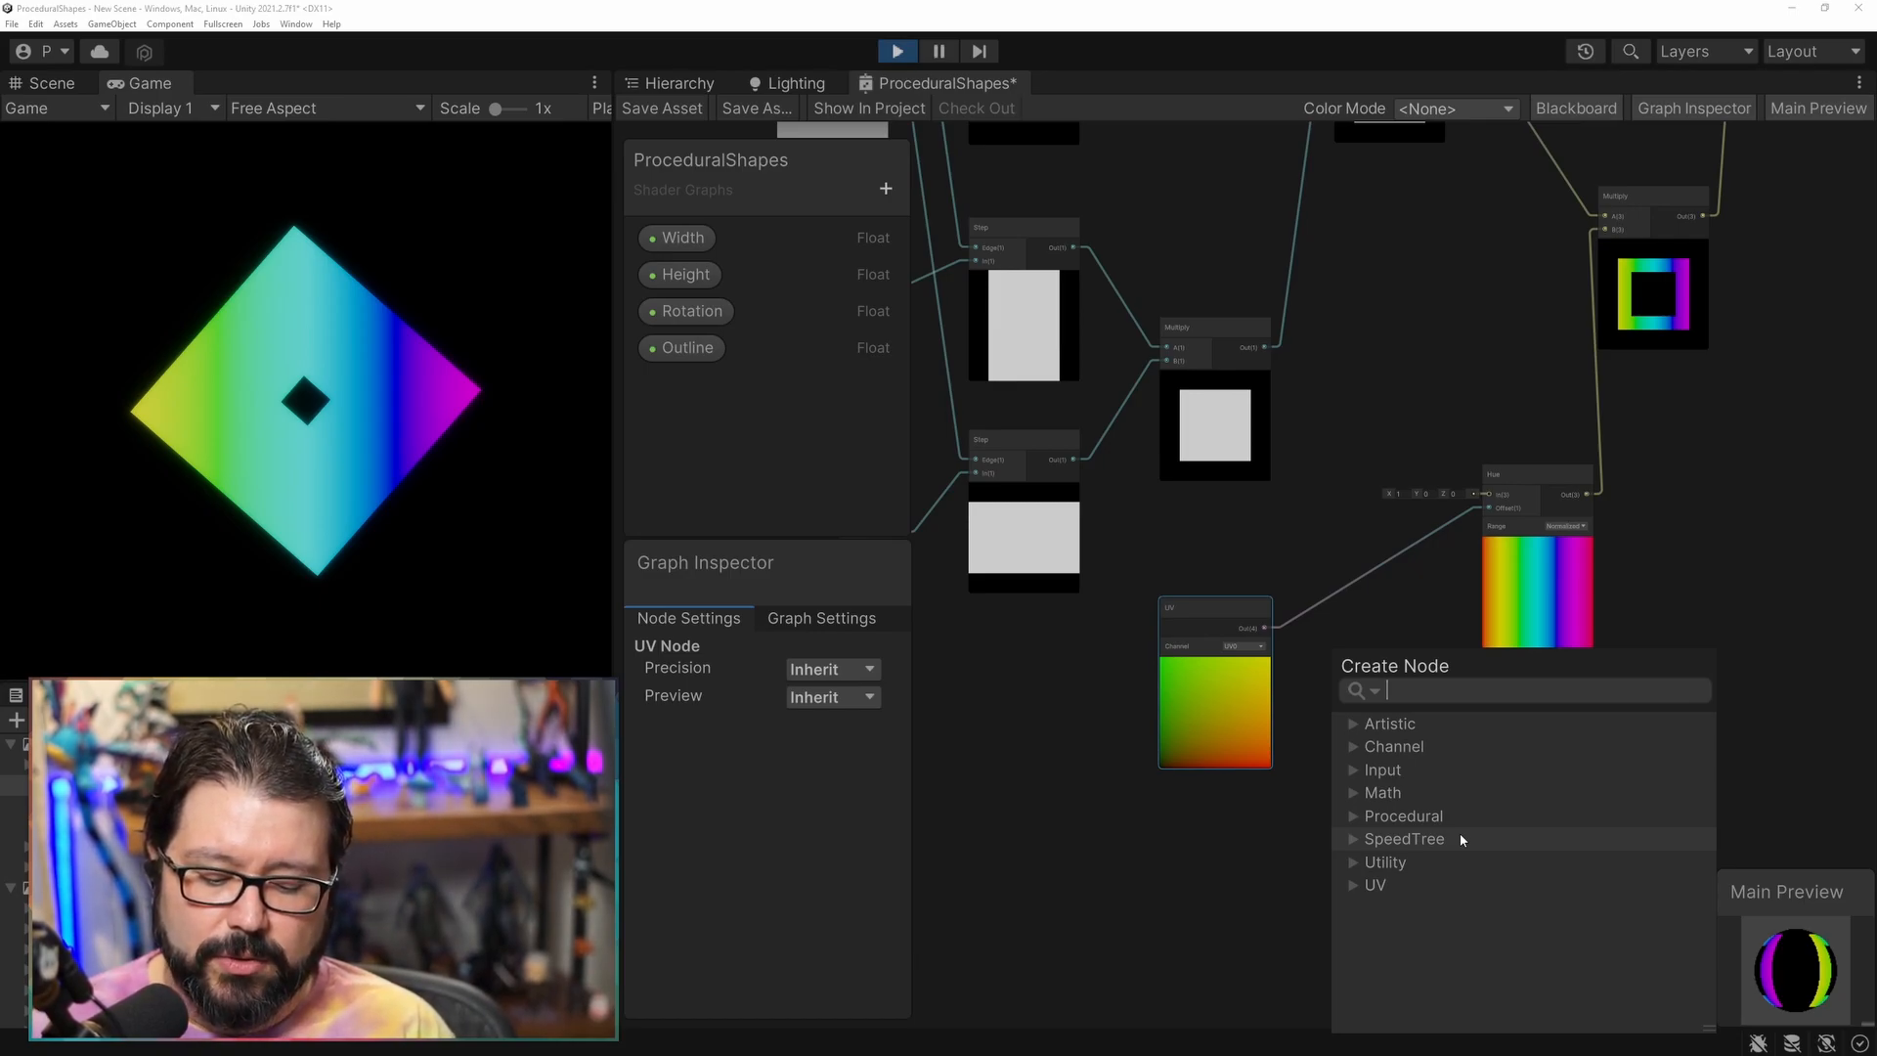
text(pola)
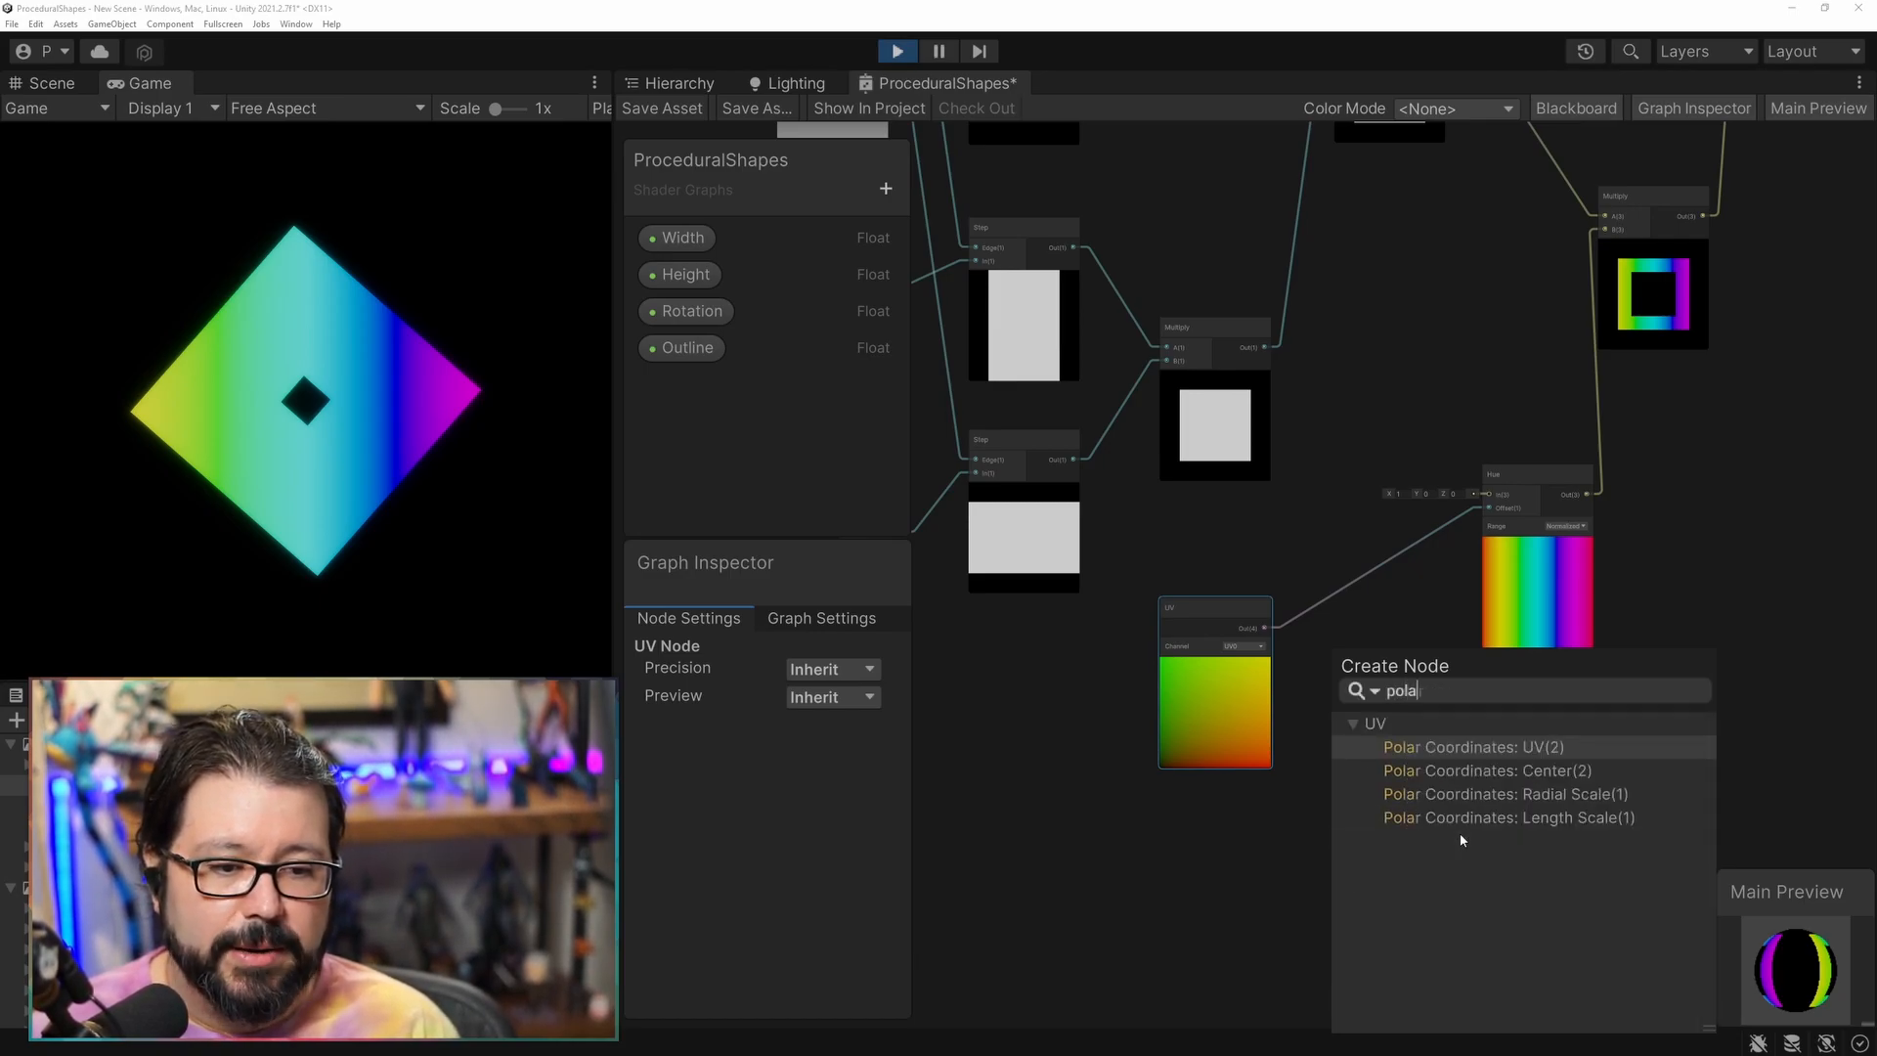
key(Return)
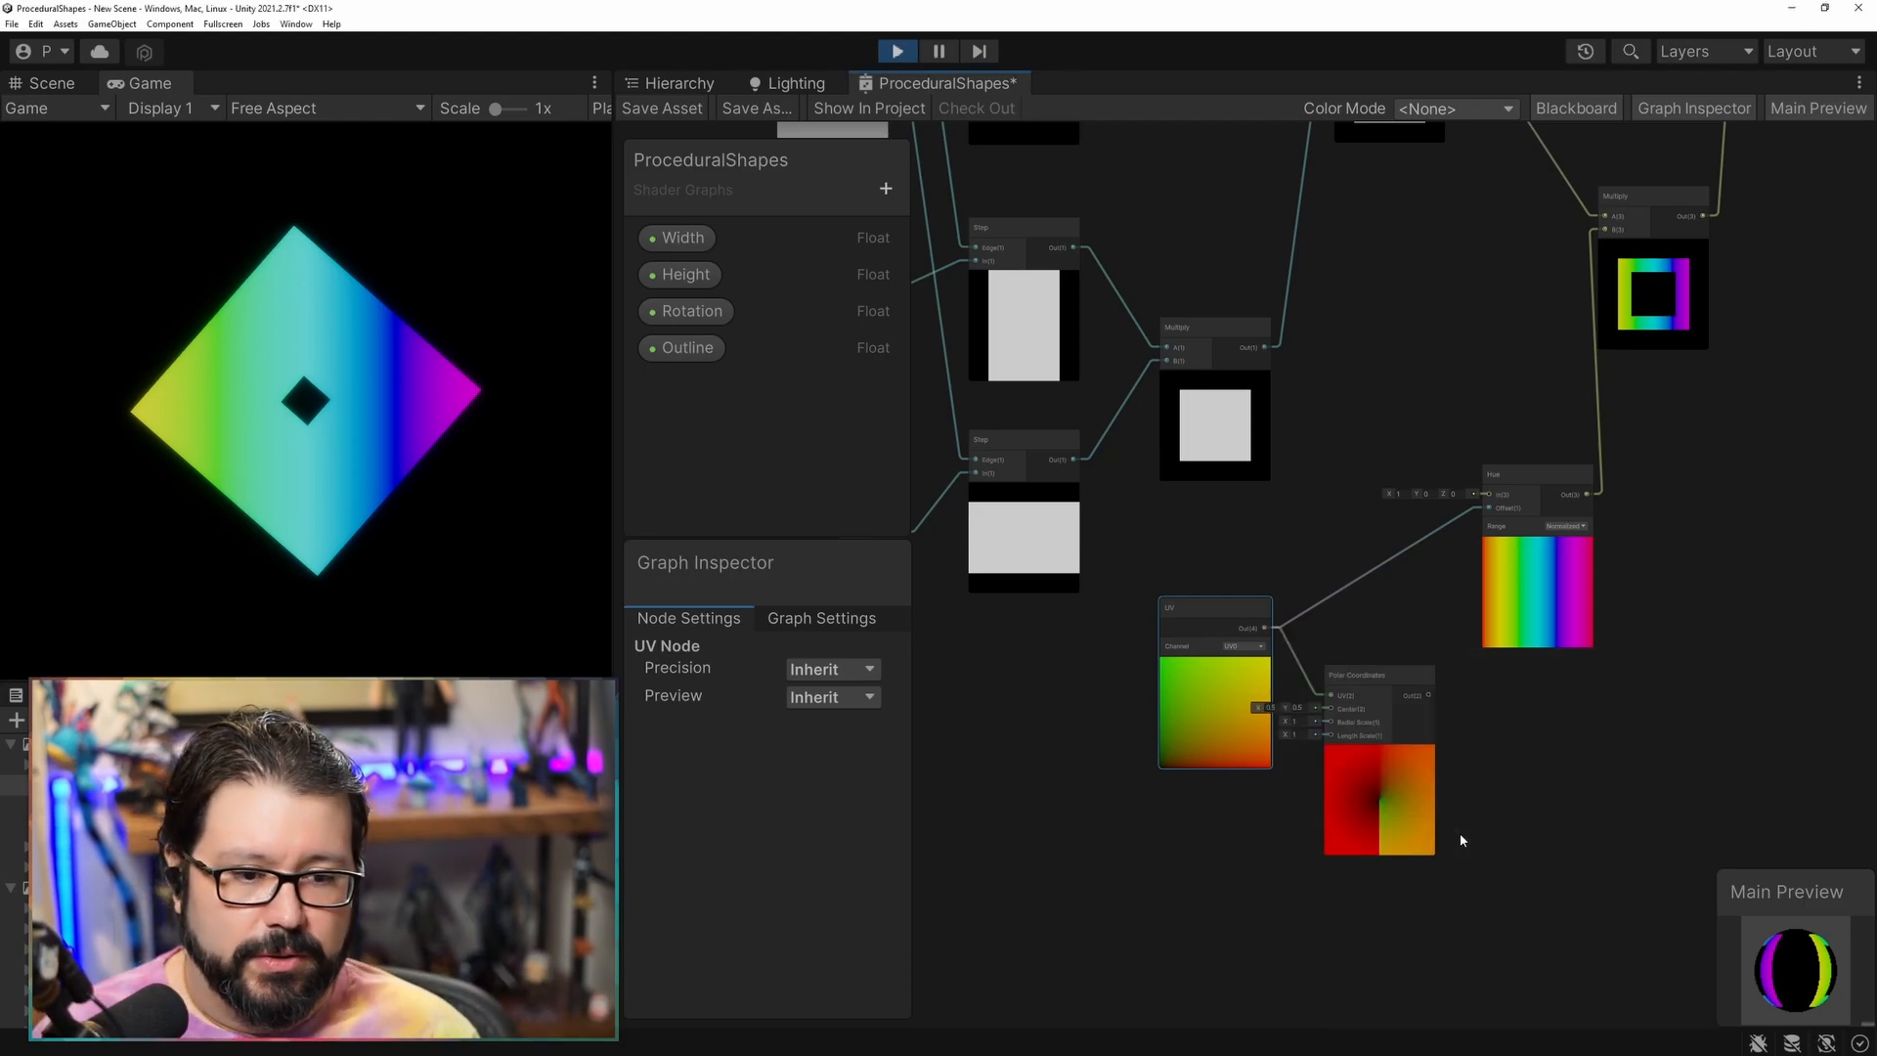
drag(1429, 696, 1493, 508)
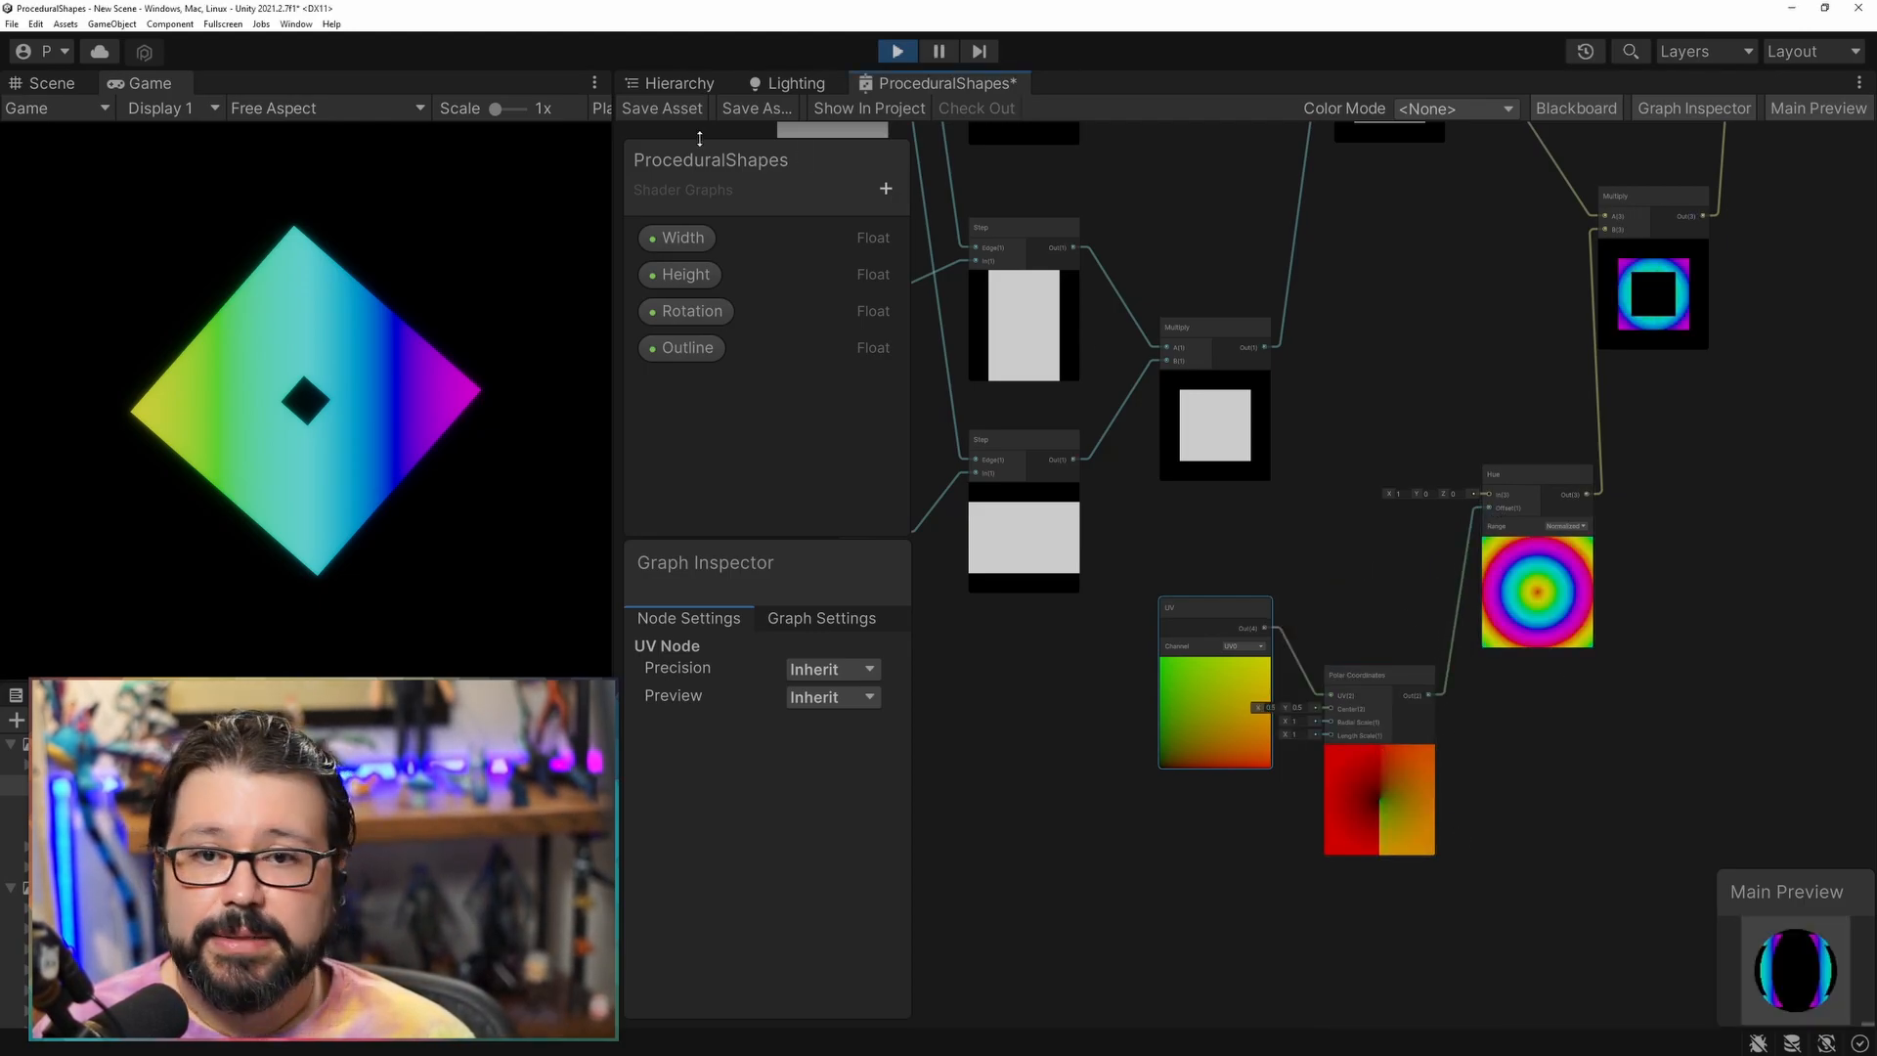
click(660, 110)
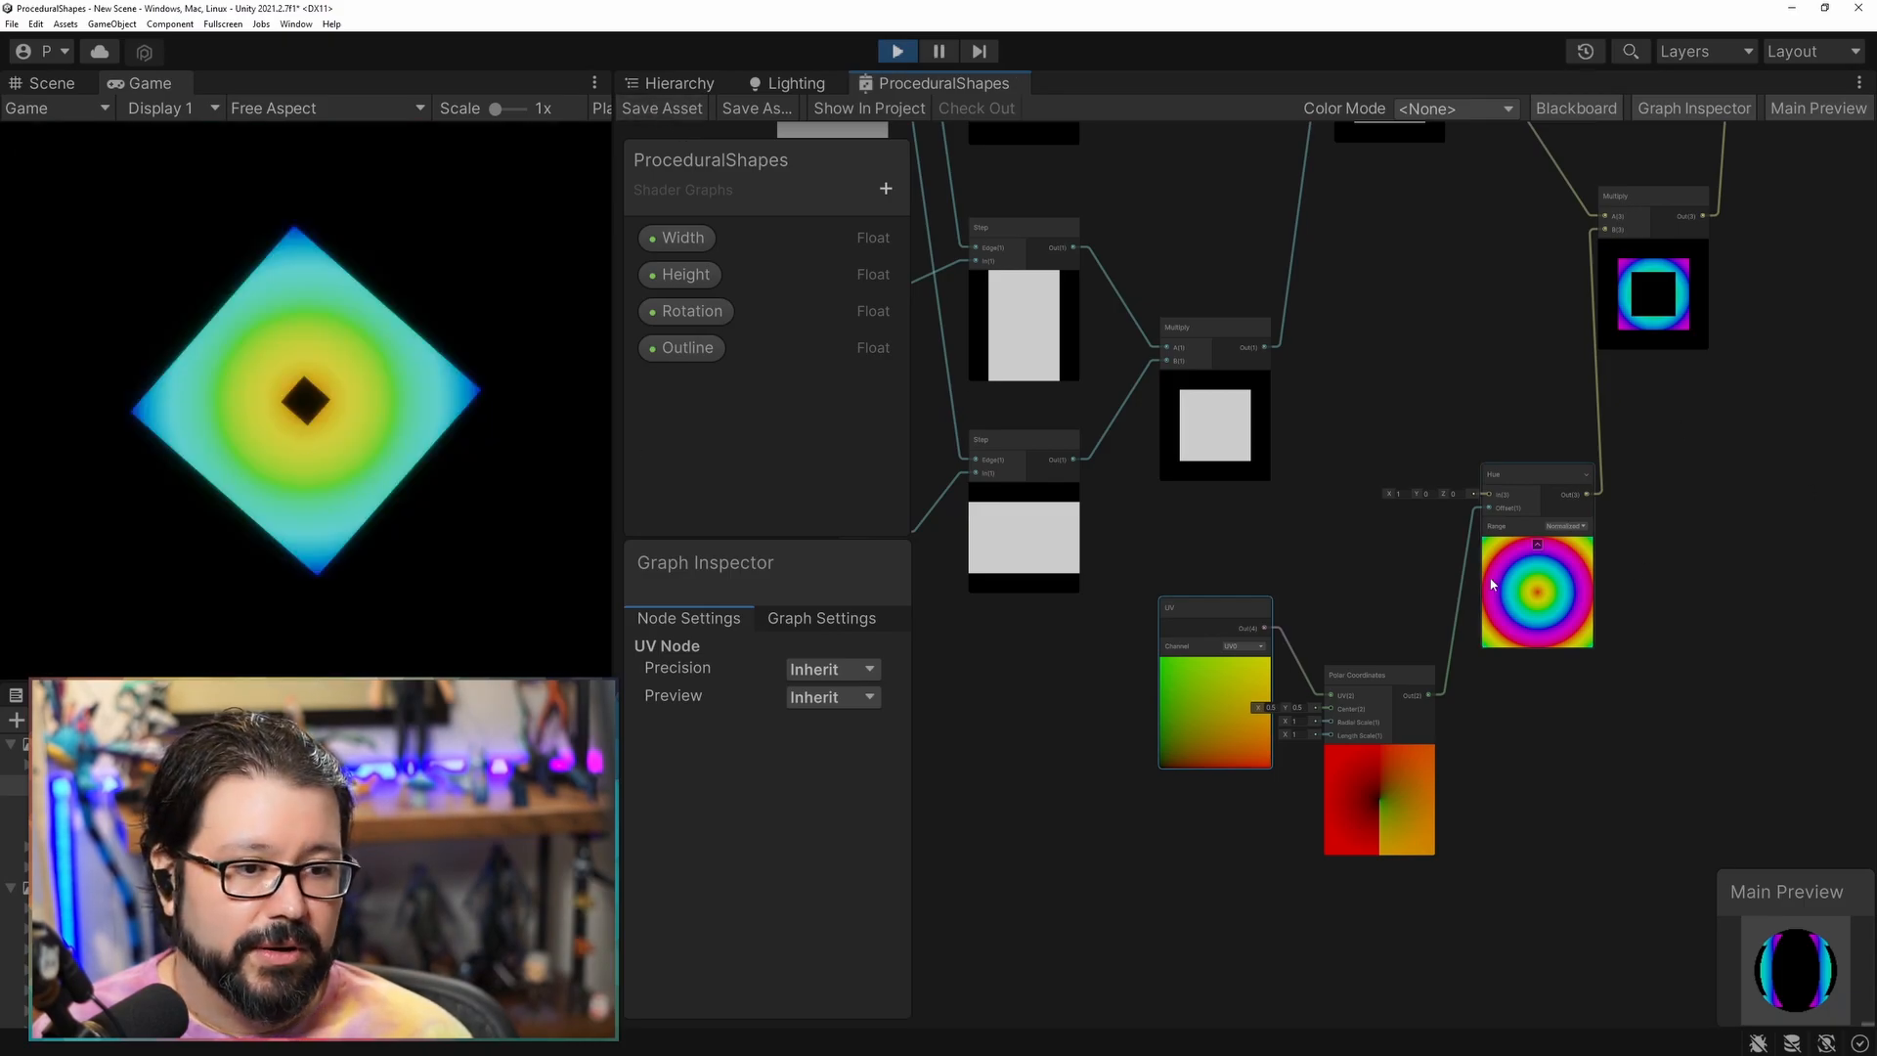
Move the UV node away from Polar Coordinates, increase the Polar Coordinates node's Radial Scale and save the shader asset.
drag(1198, 613, 1098, 643)
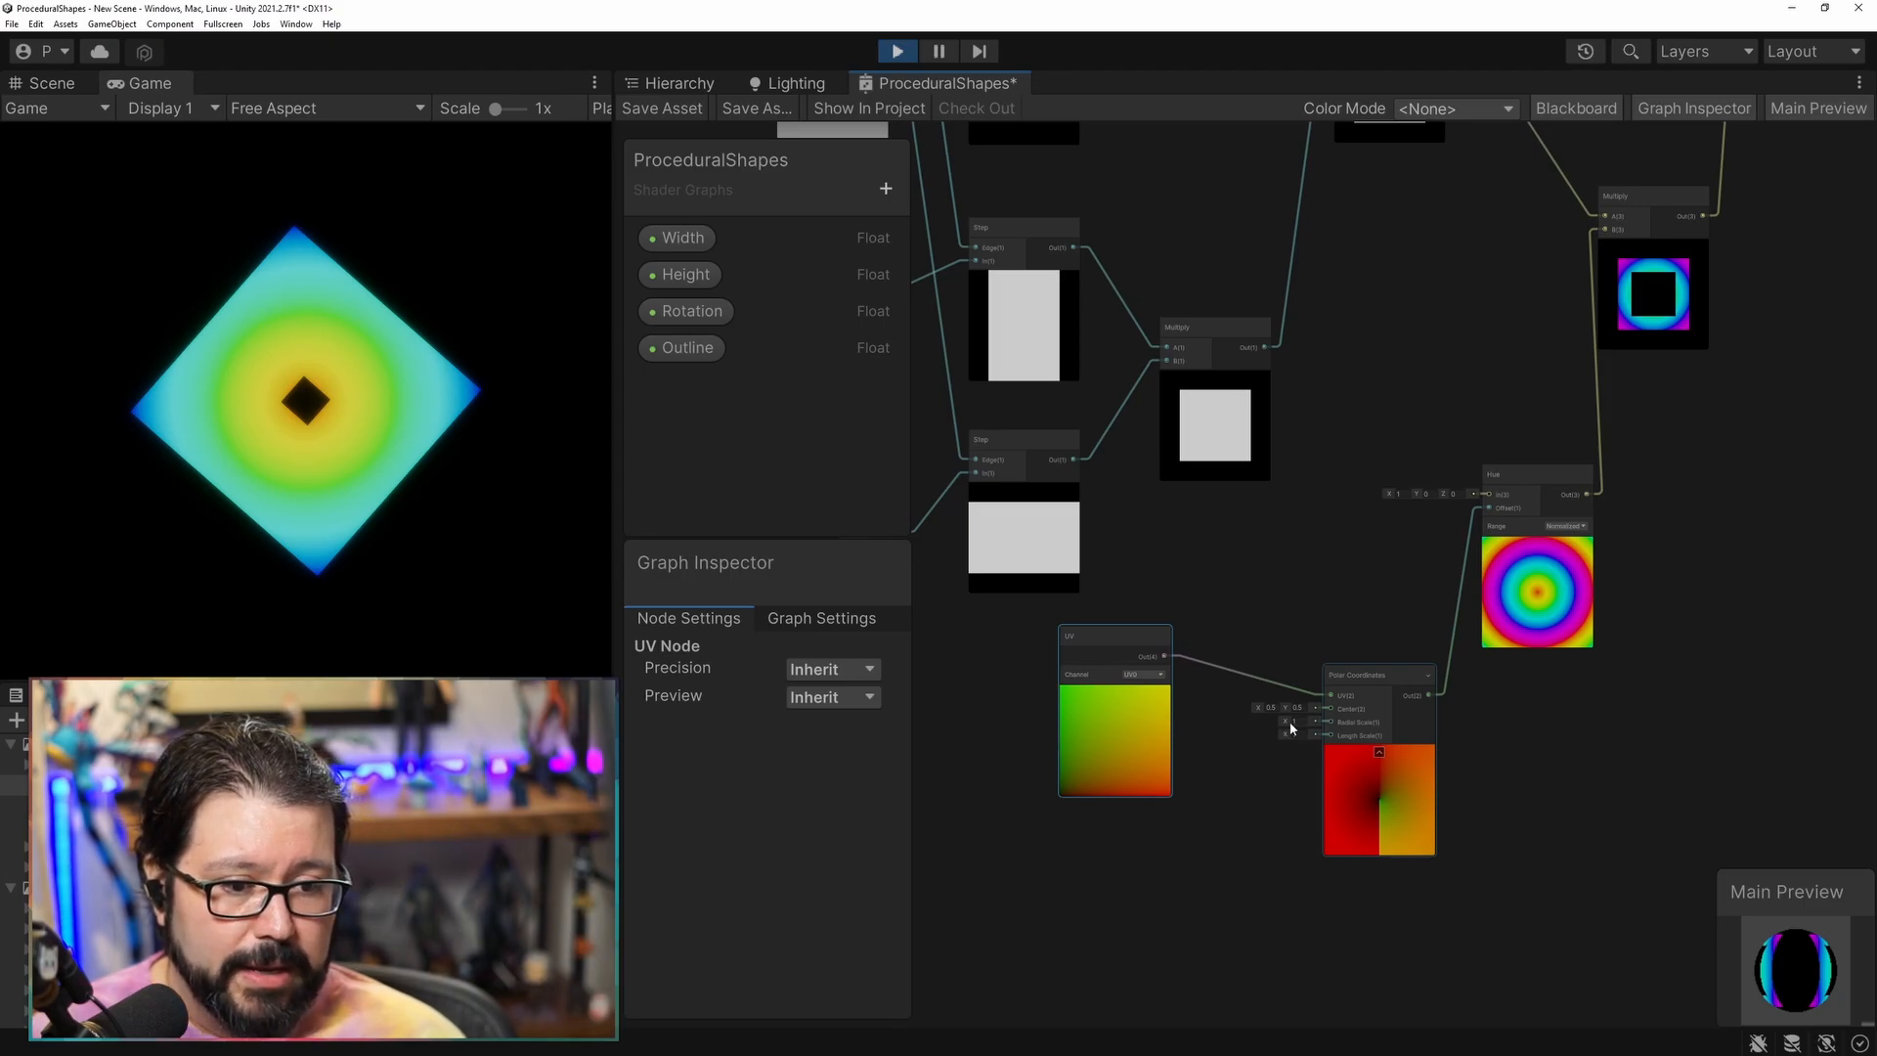
drag(1288, 725, 1332, 725)
click(657, 107)
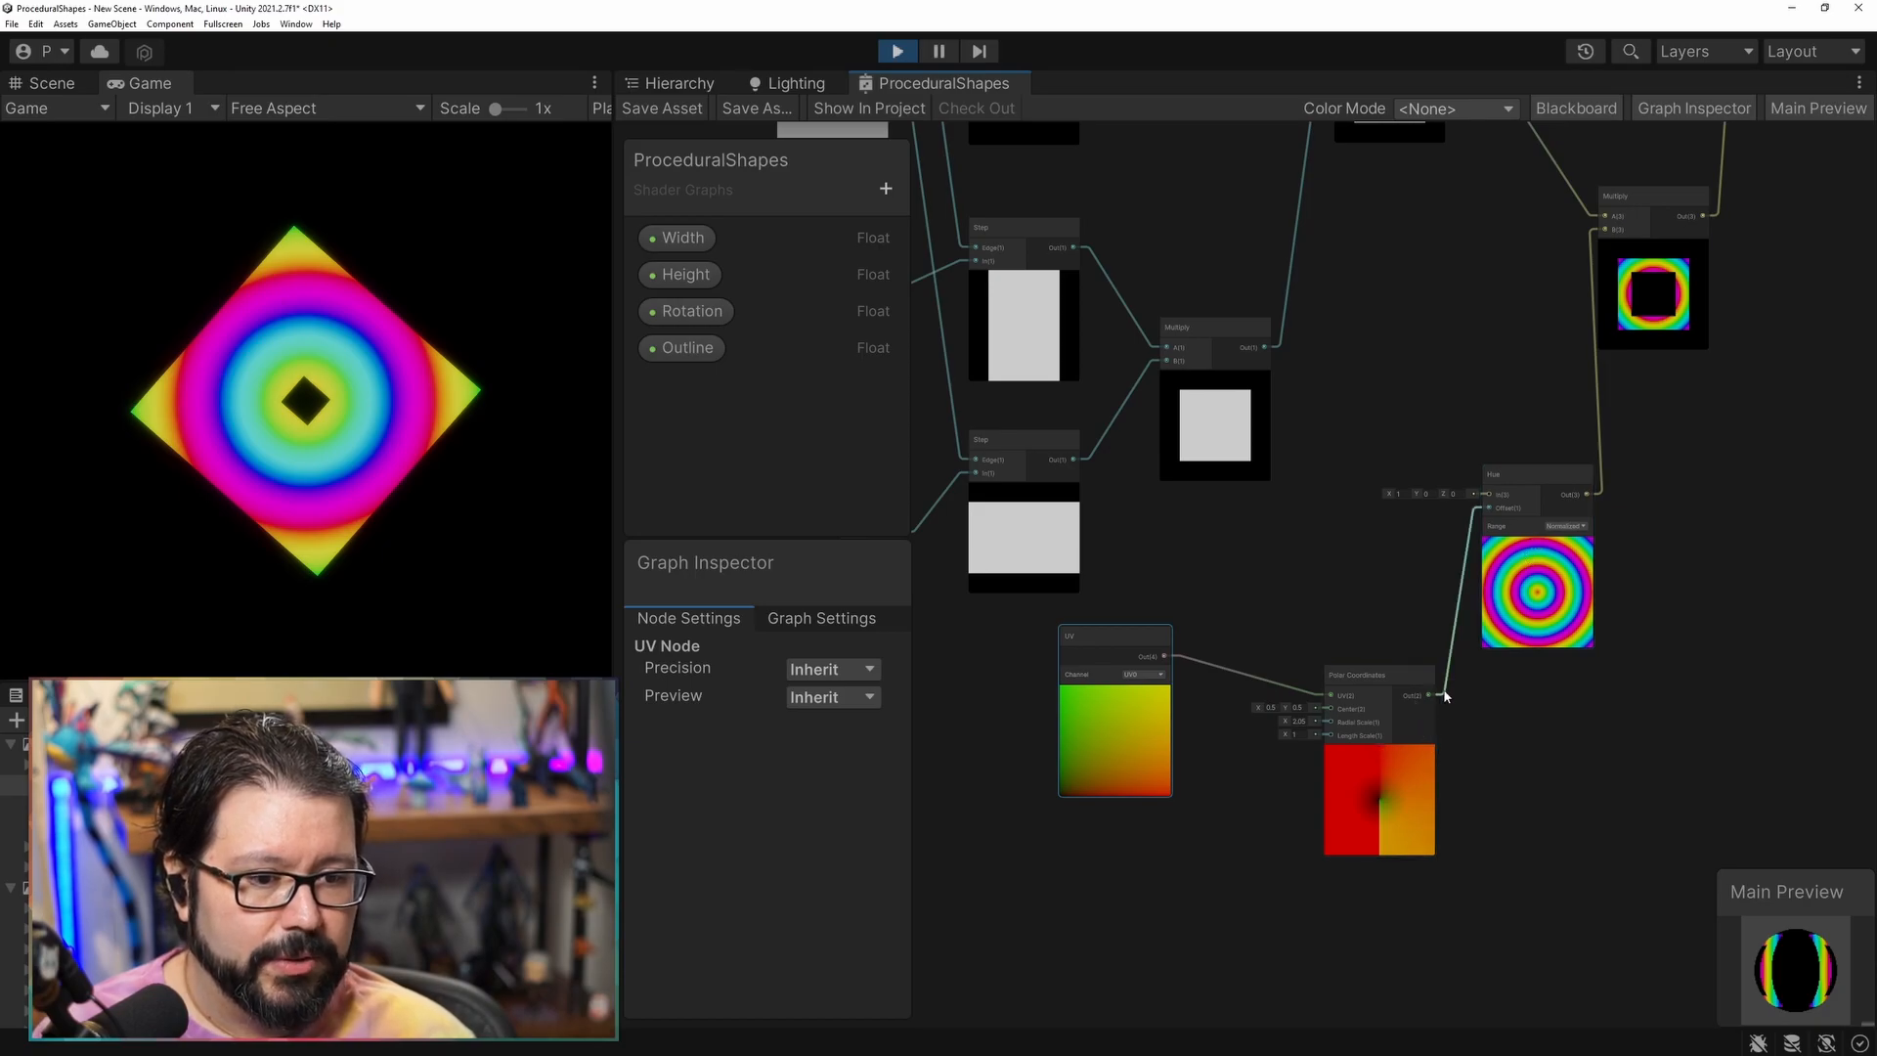
Create a Split node from the Polar Coordinates output, connect its G output to the Hue node's Offset and save the shader asset.
drag(1390, 685, 1318, 671)
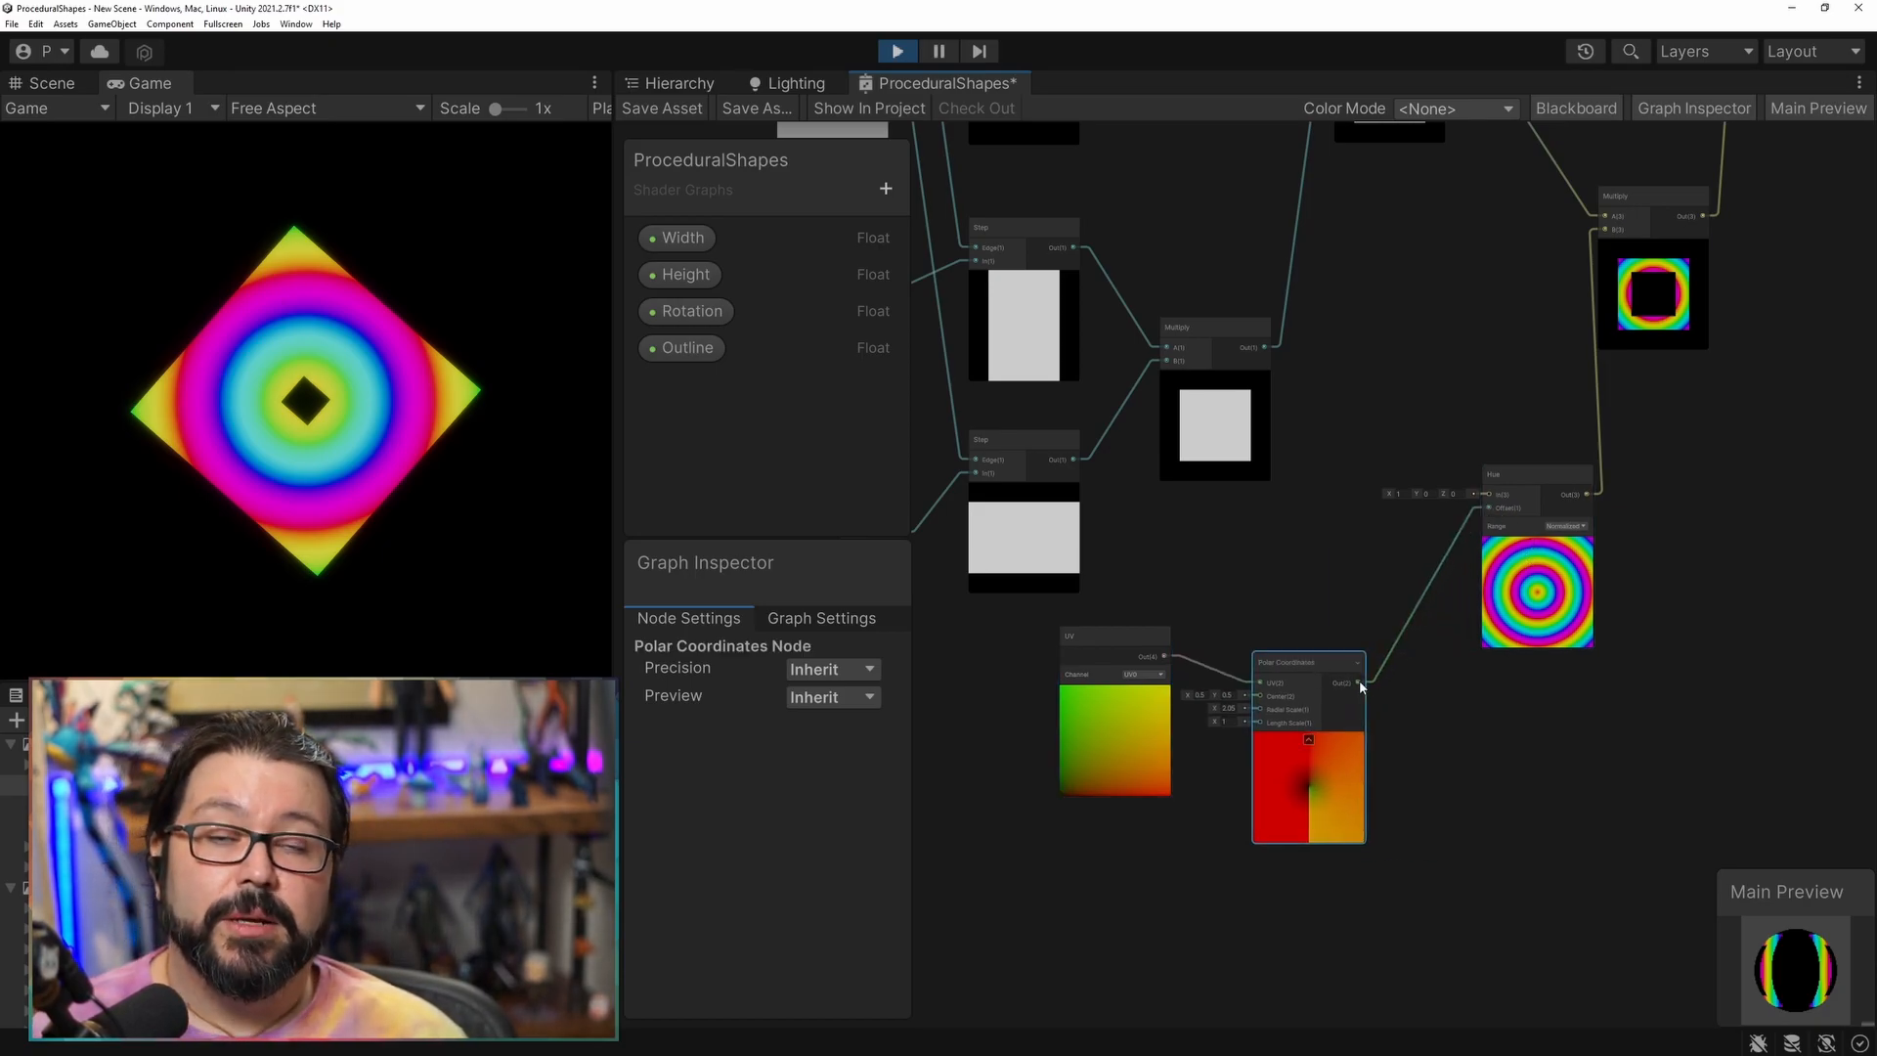
drag(1359, 684, 1437, 777)
text(spli)
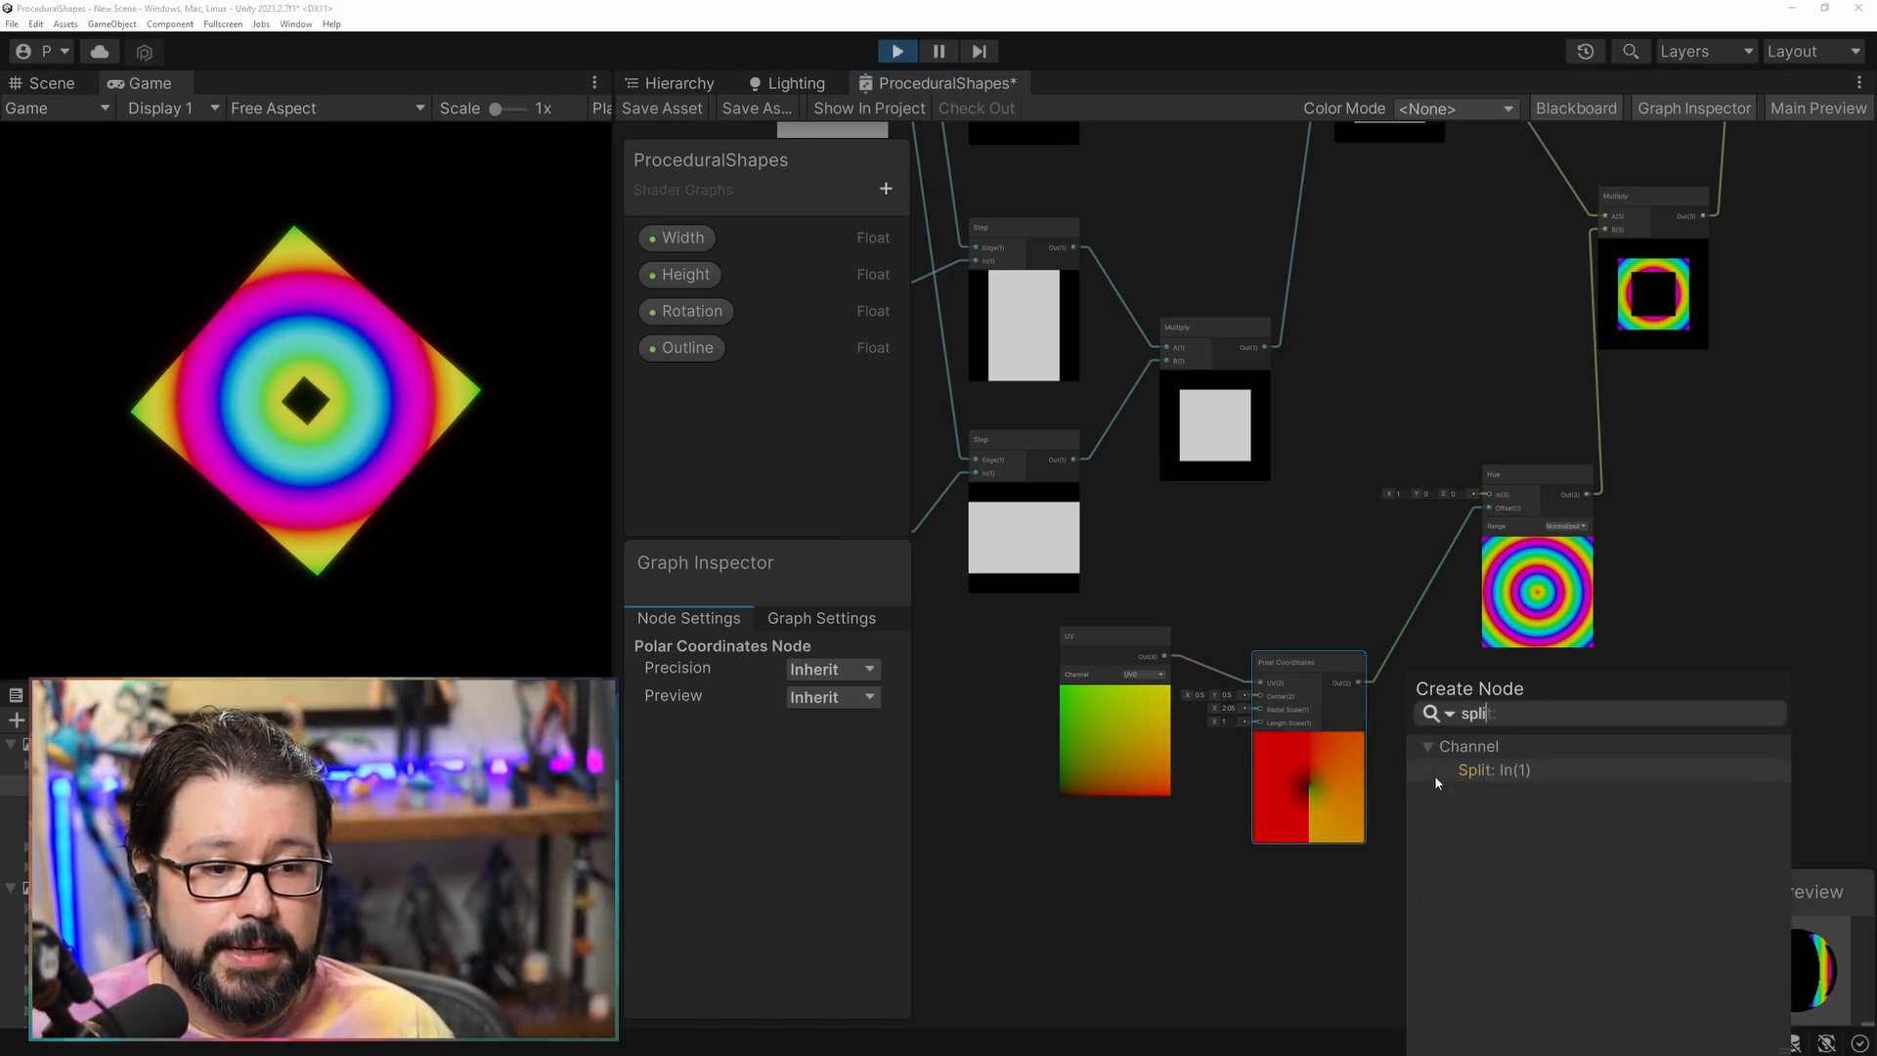
key(Return)
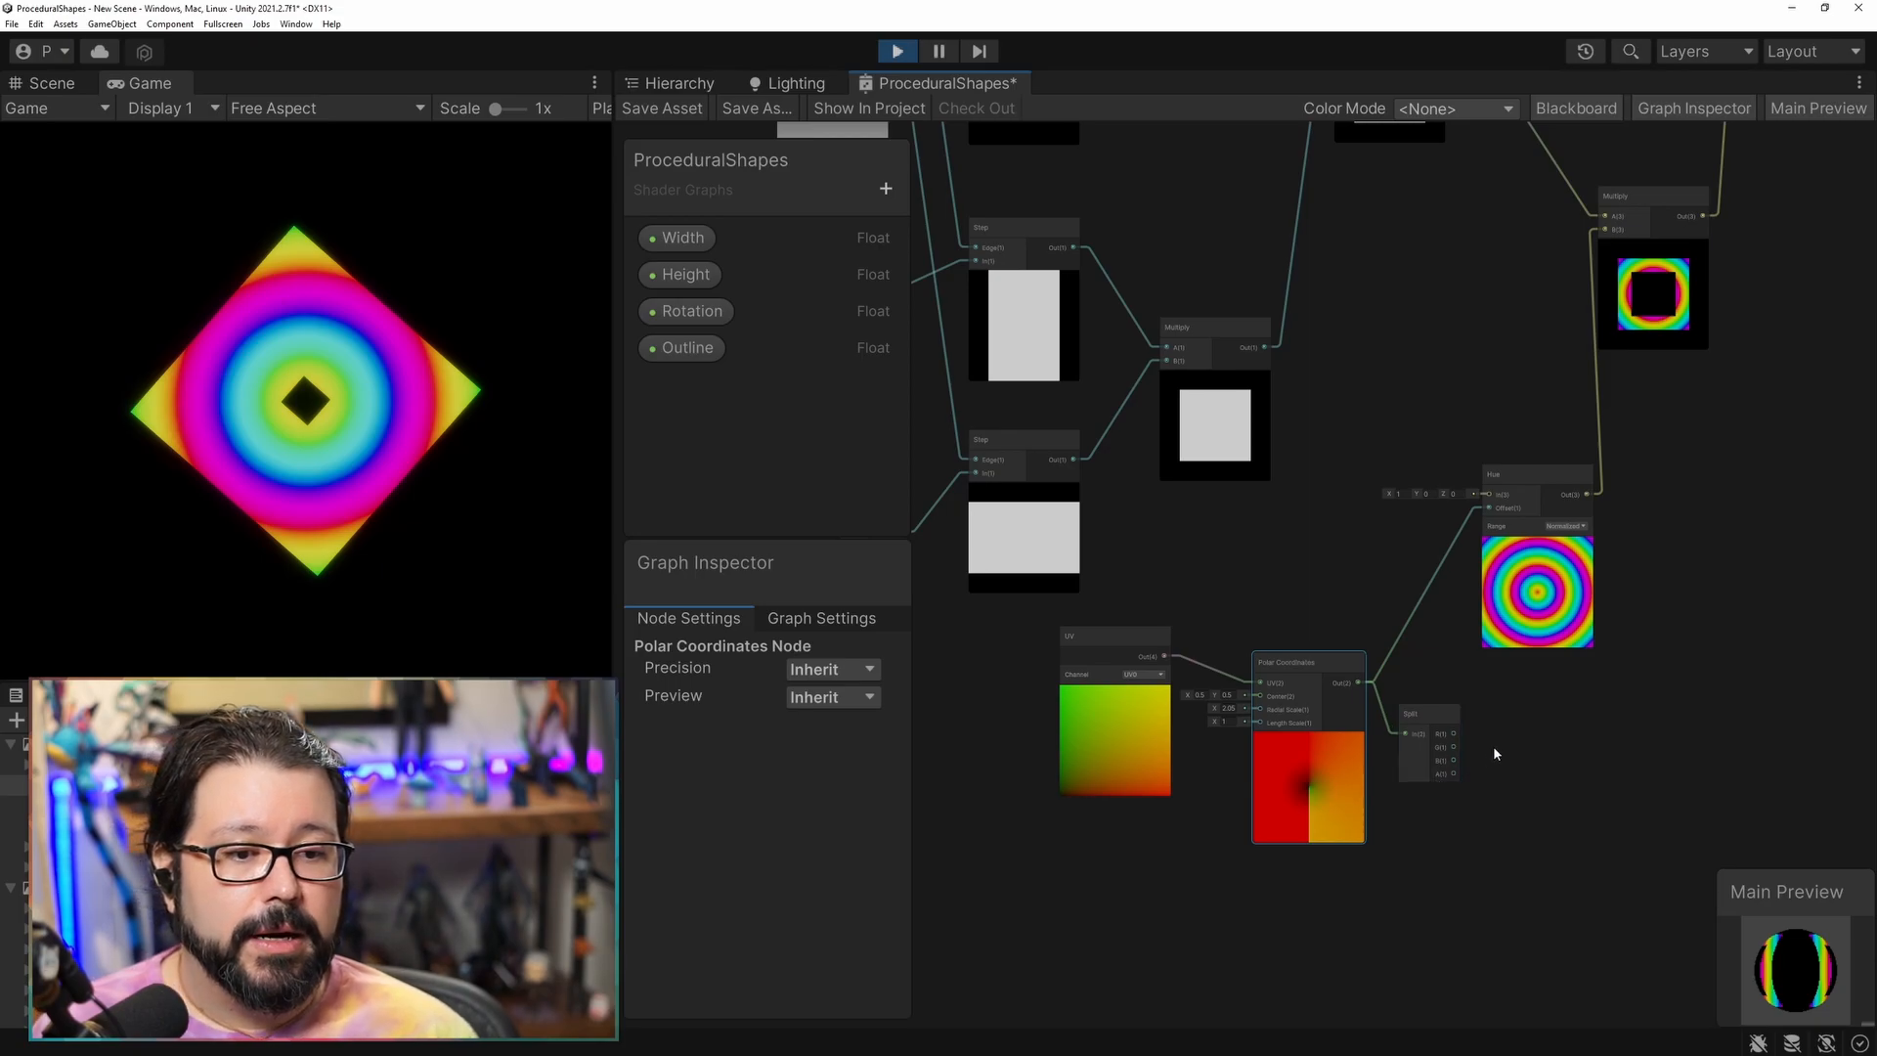
drag(1456, 747, 1487, 508)
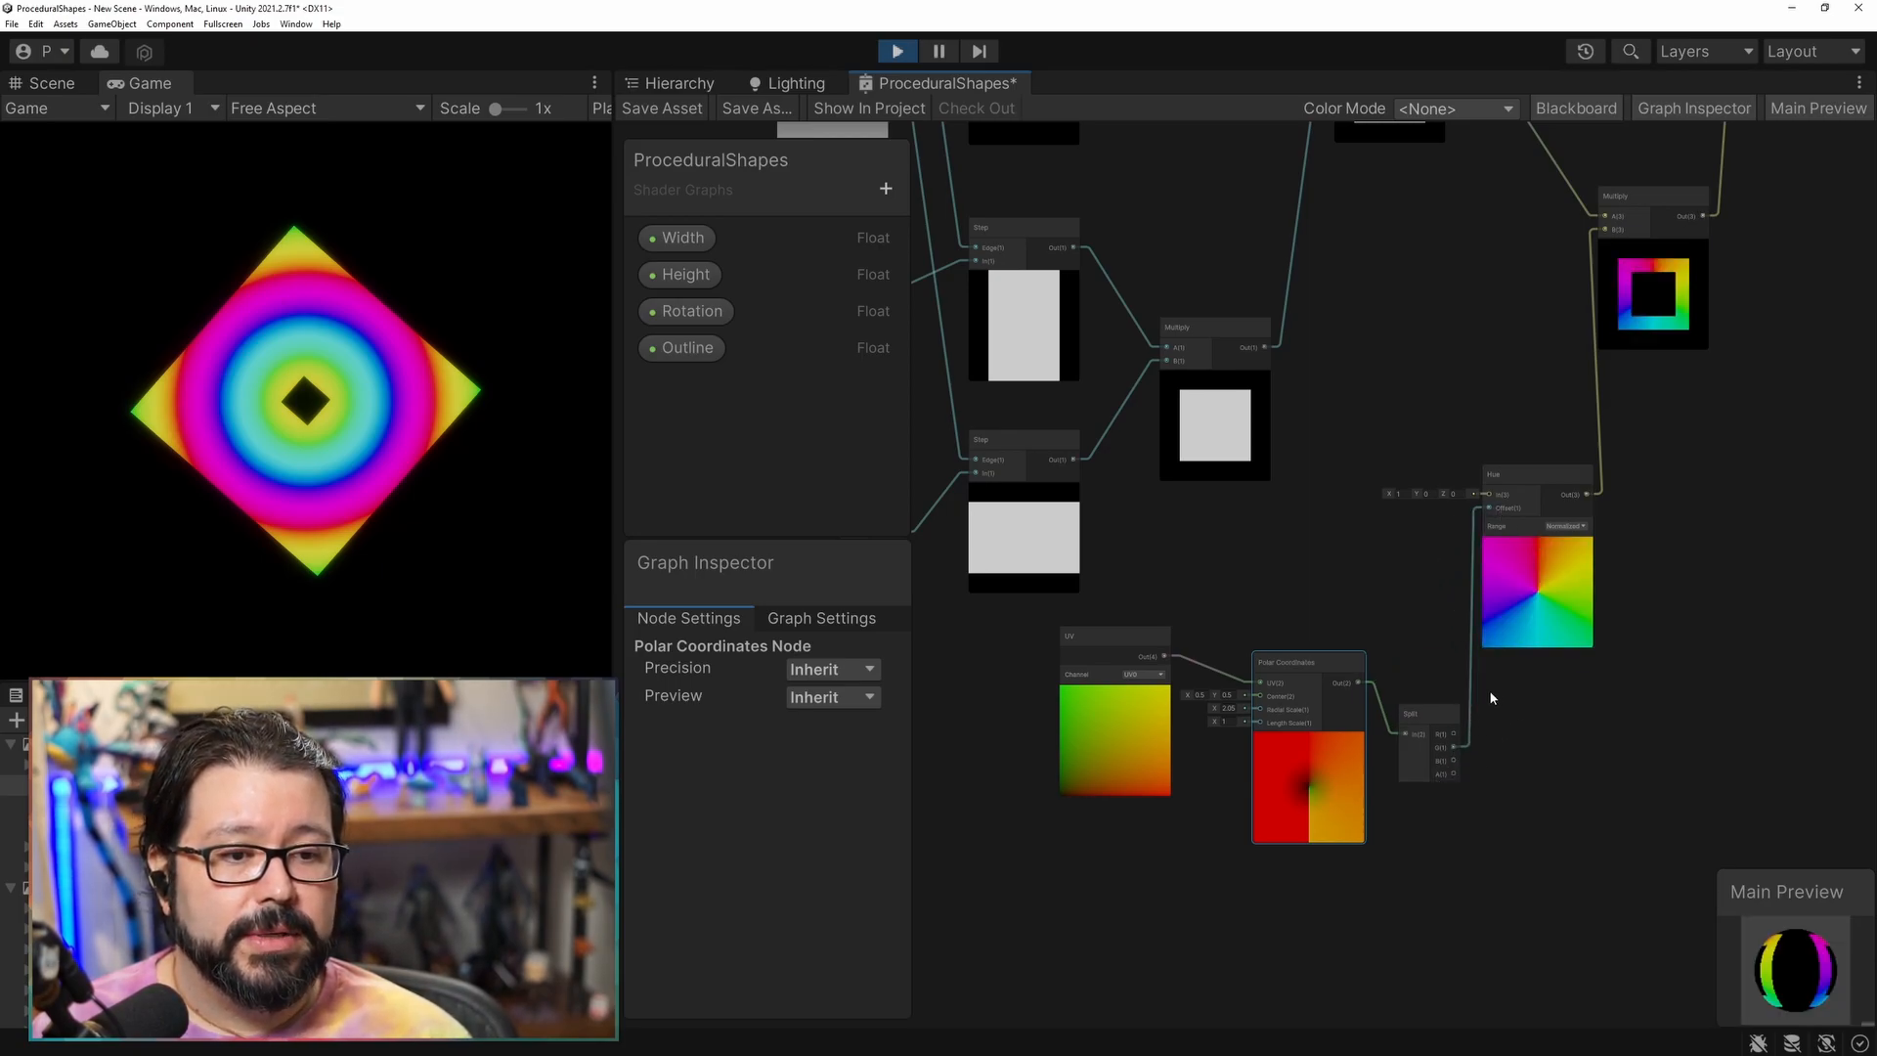
click(653, 108)
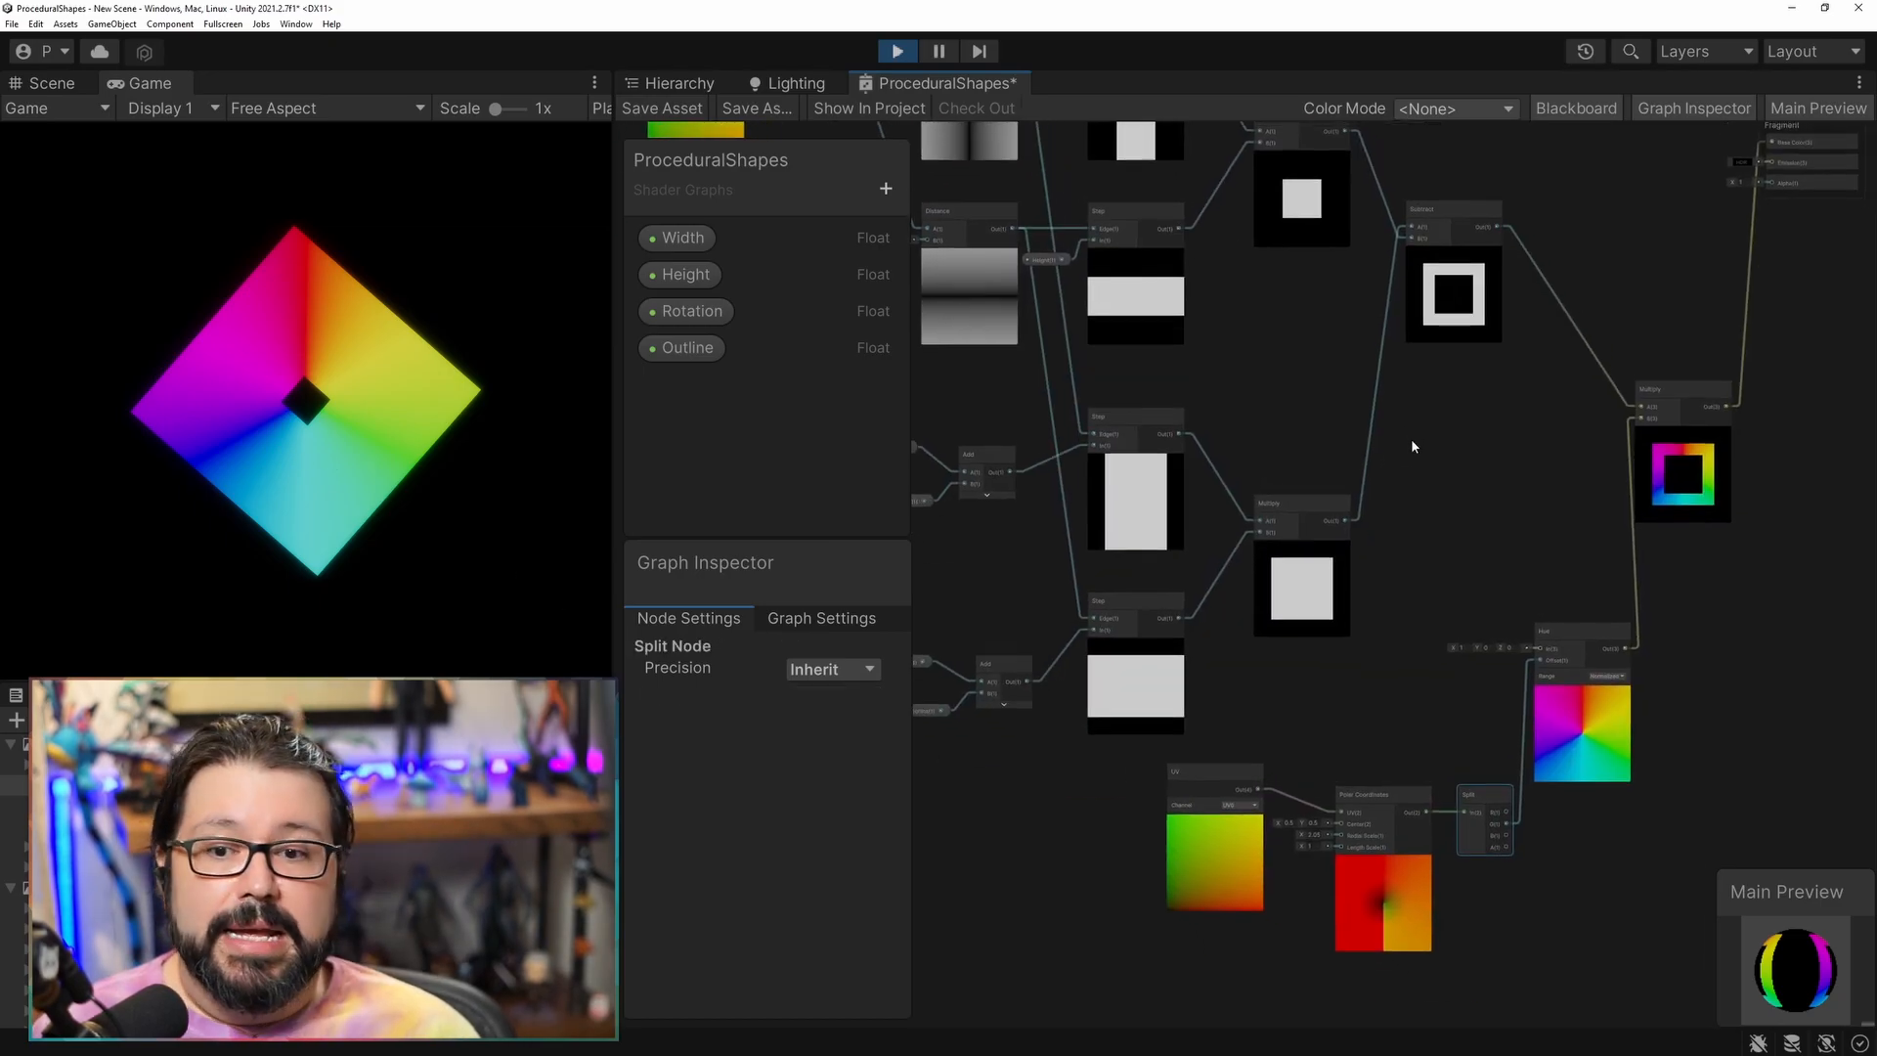
middle_drag(1224, 348, 1326, 480)
middle_drag(1352, 414, 1221, 569)
middle_drag(1320, 629, 1417, 624)
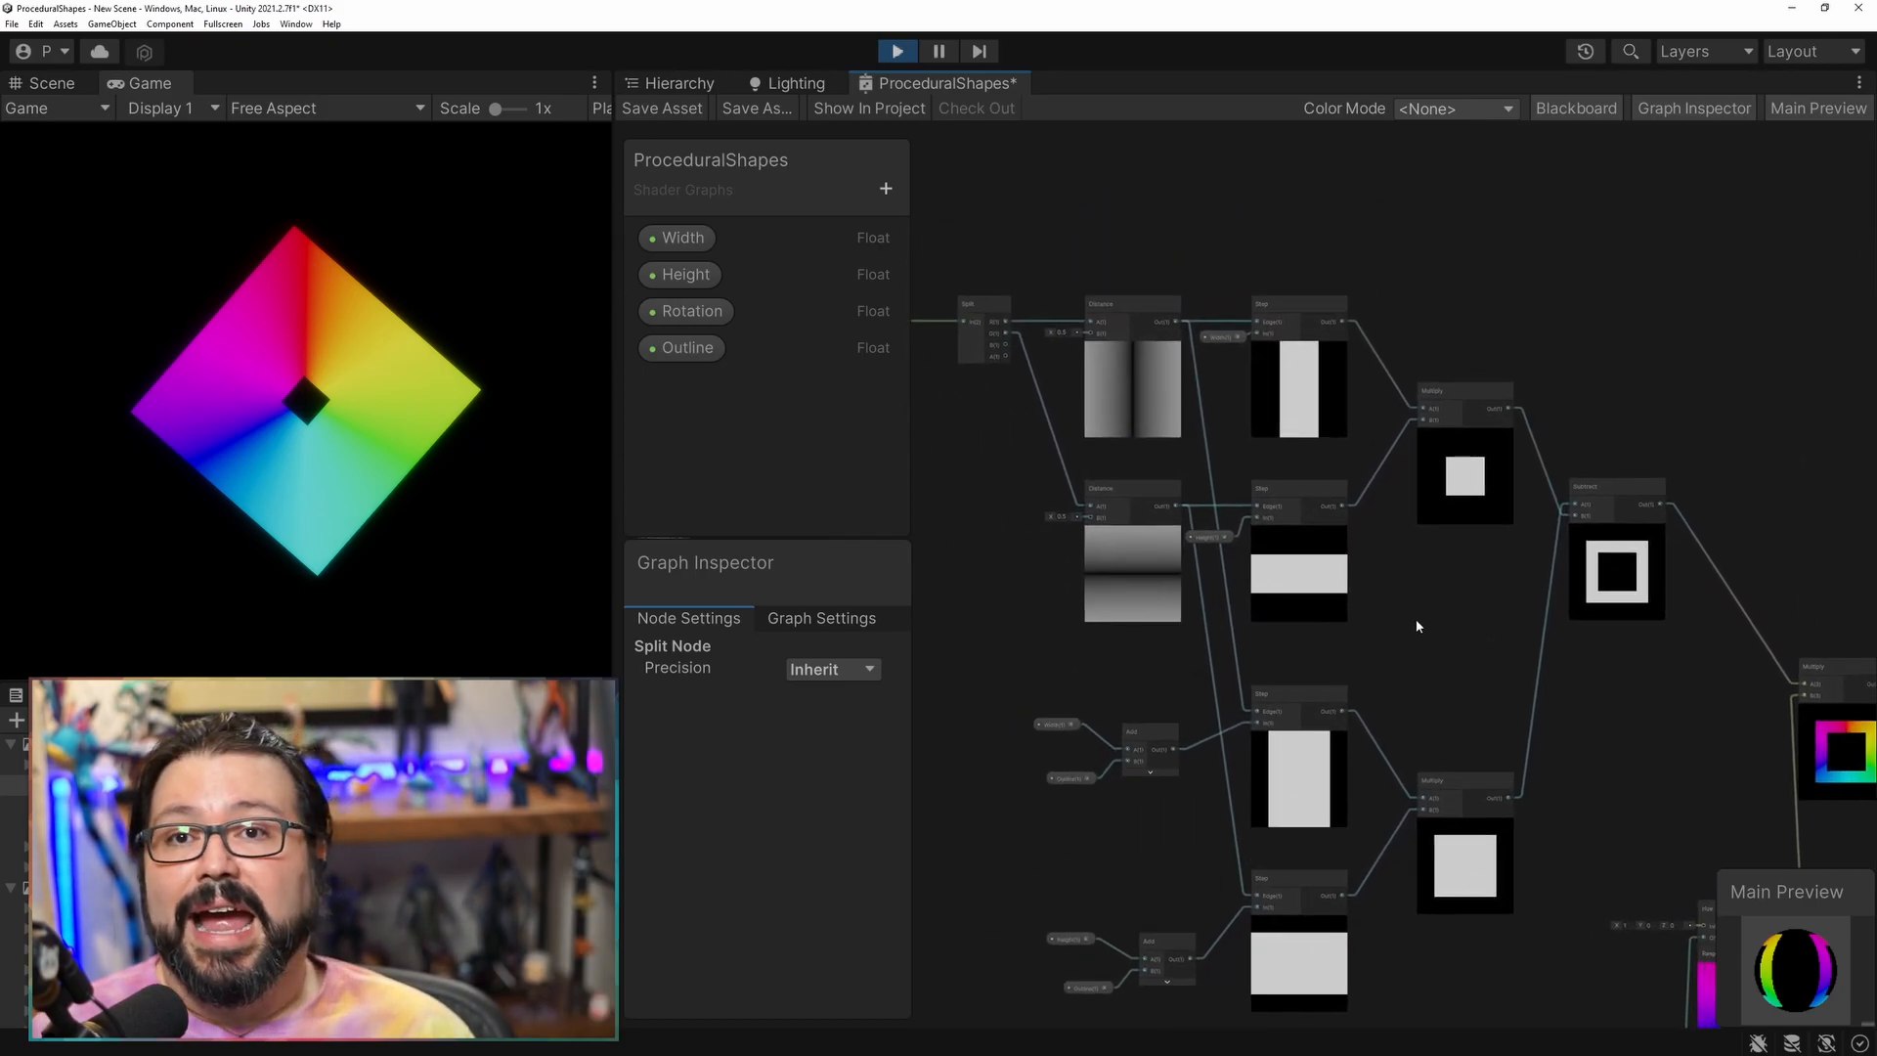
Create a standalone Rectangle node and place it above the Subtract node.
right_click(1464, 174)
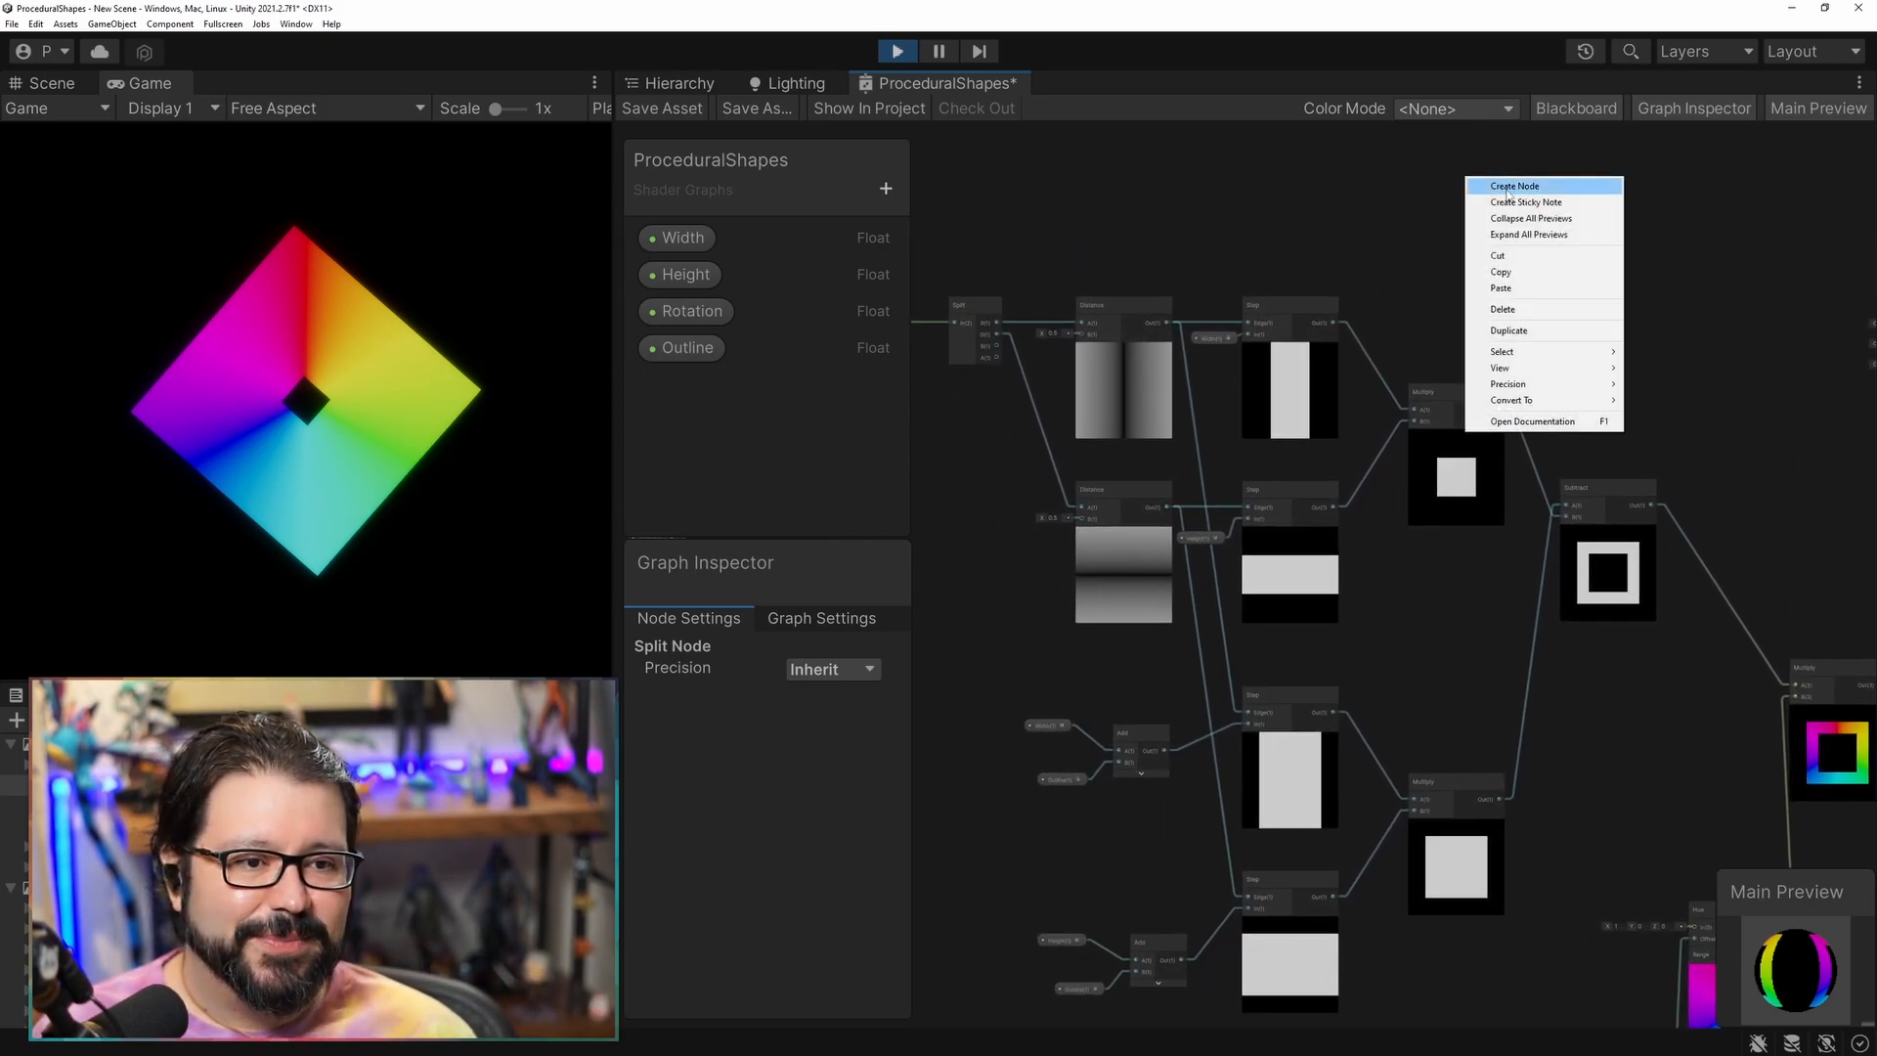
click(1488, 184)
text(re)
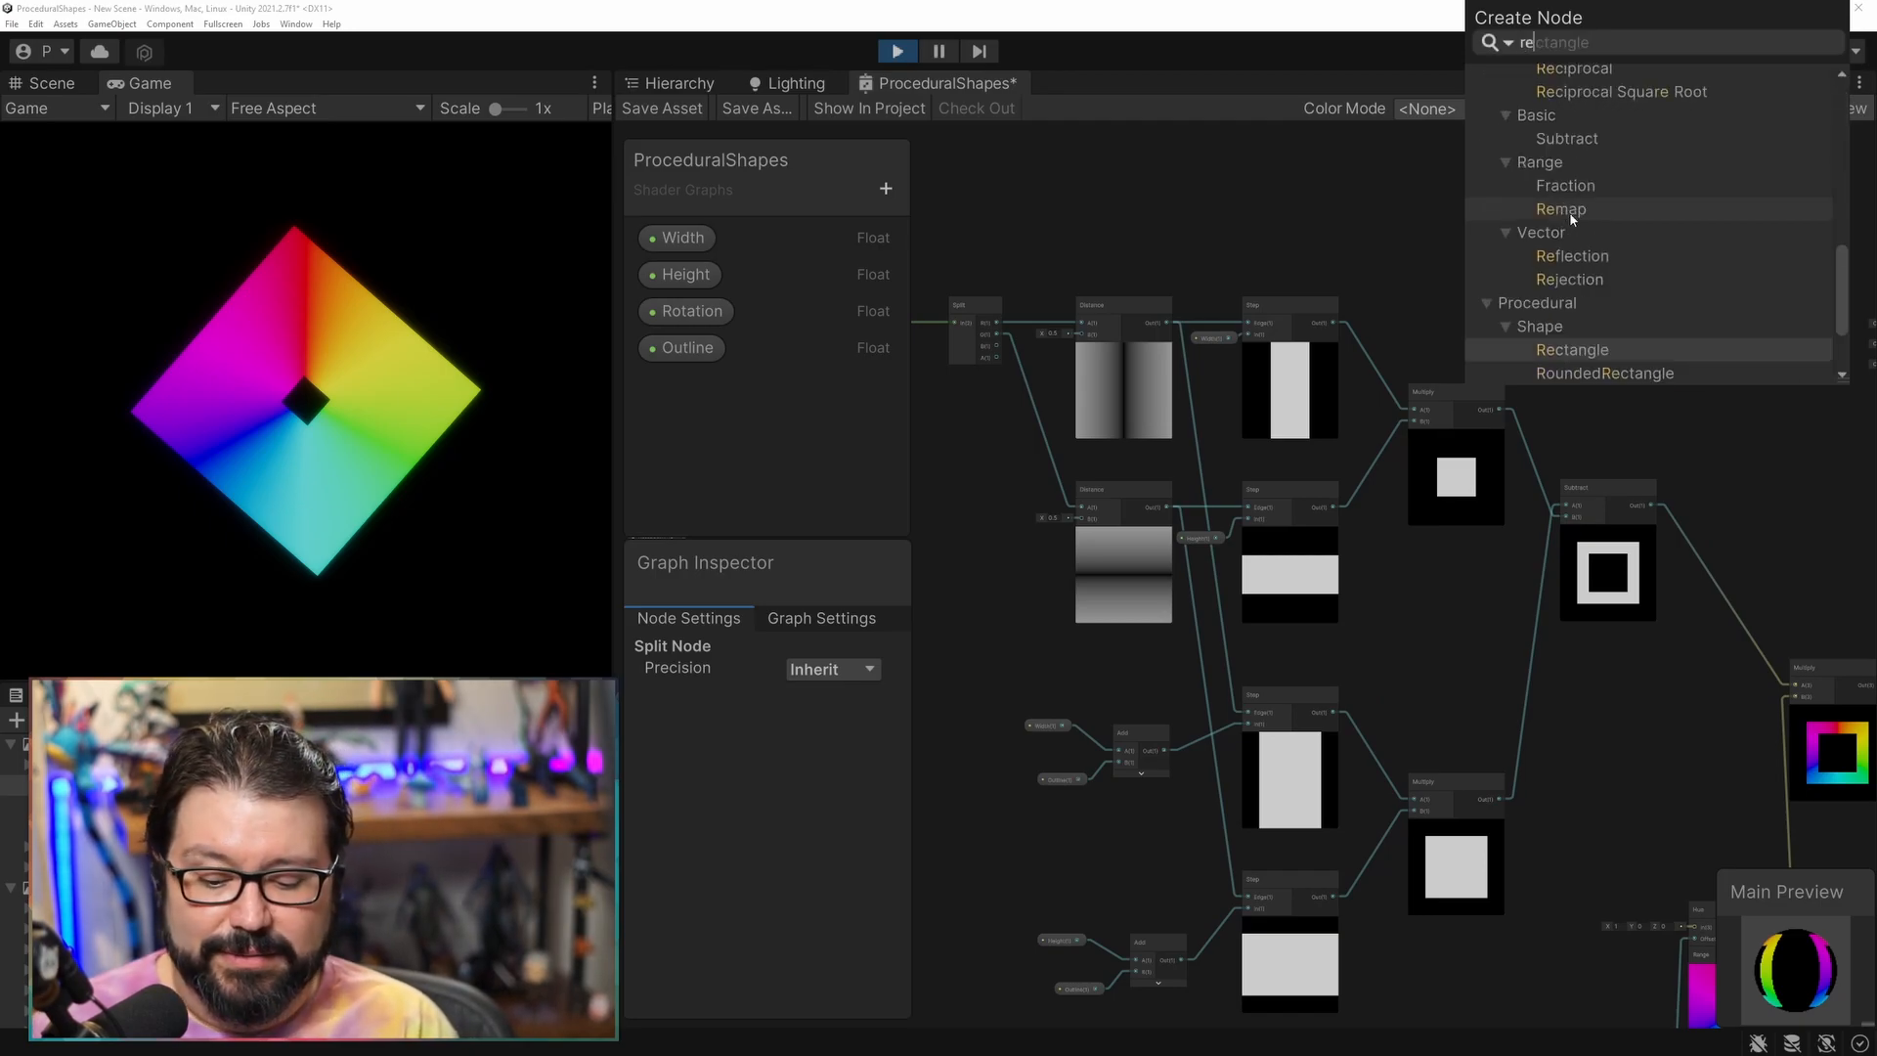
text(cta)
key(Return)
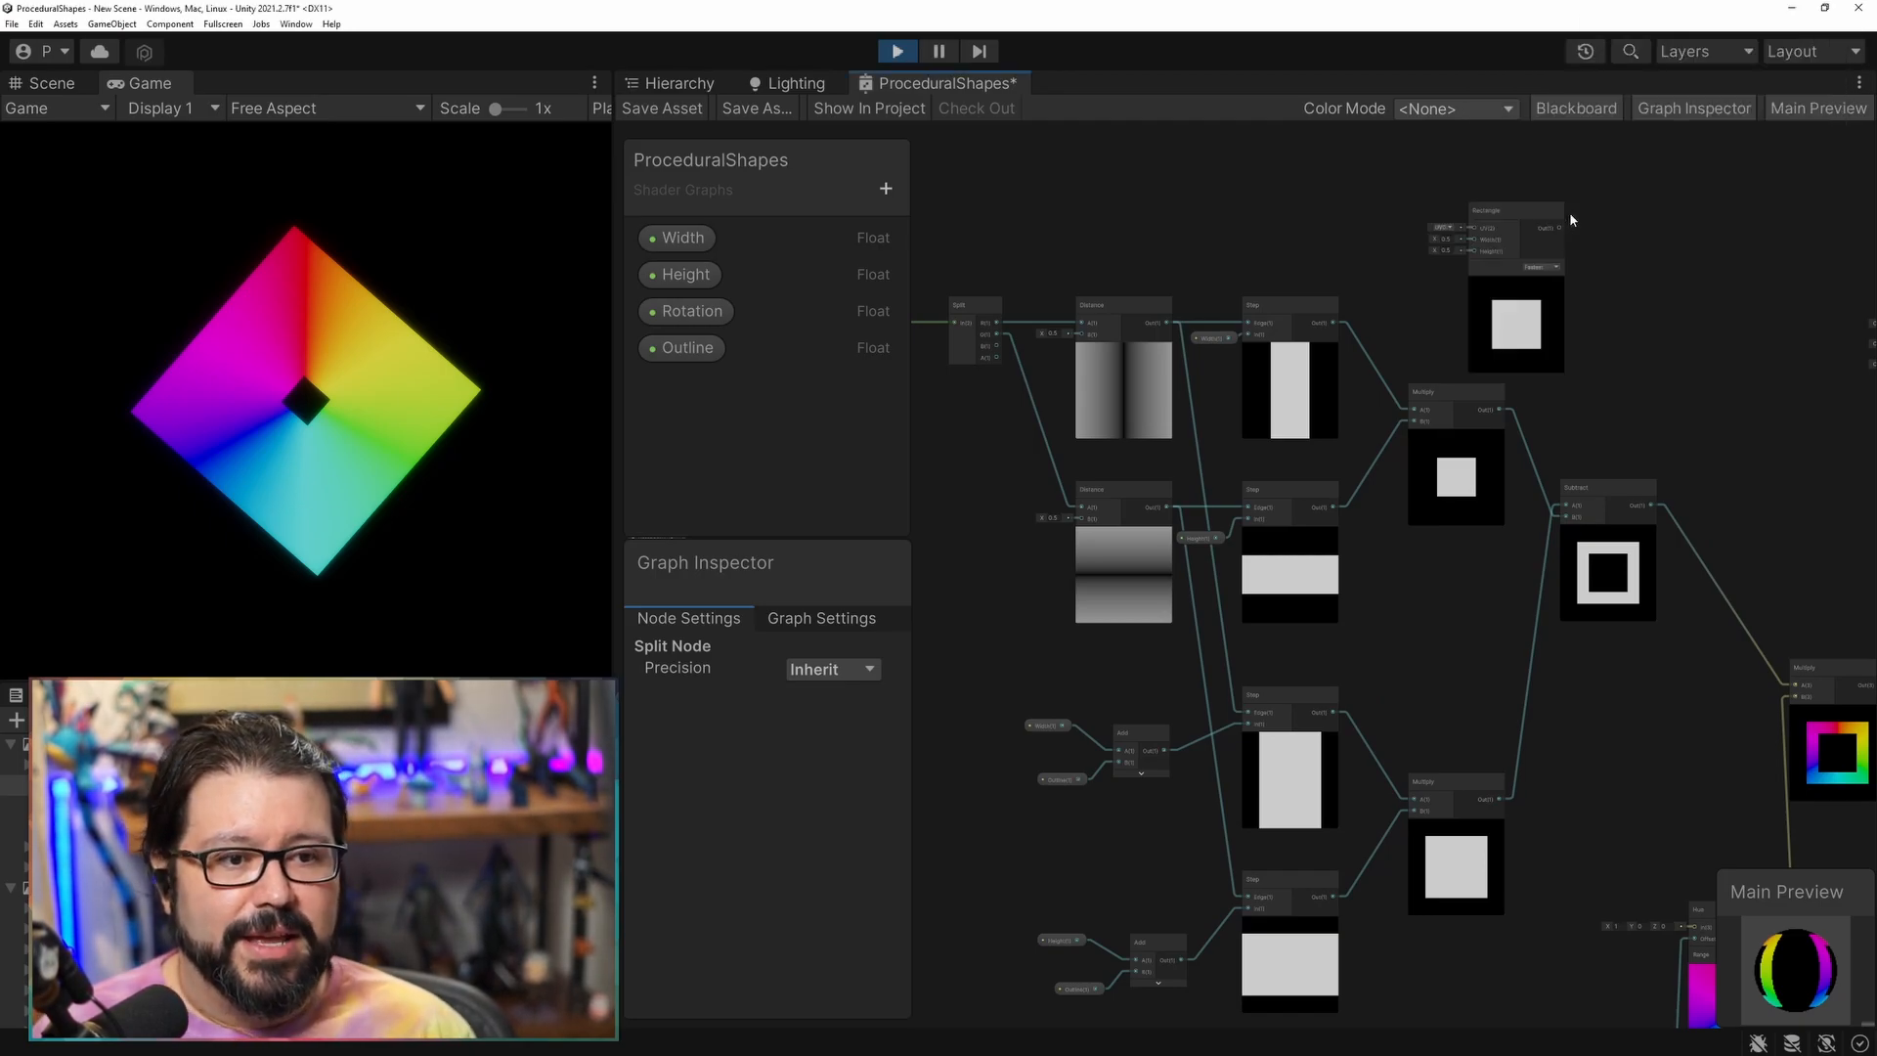
drag(1537, 207, 1654, 357)
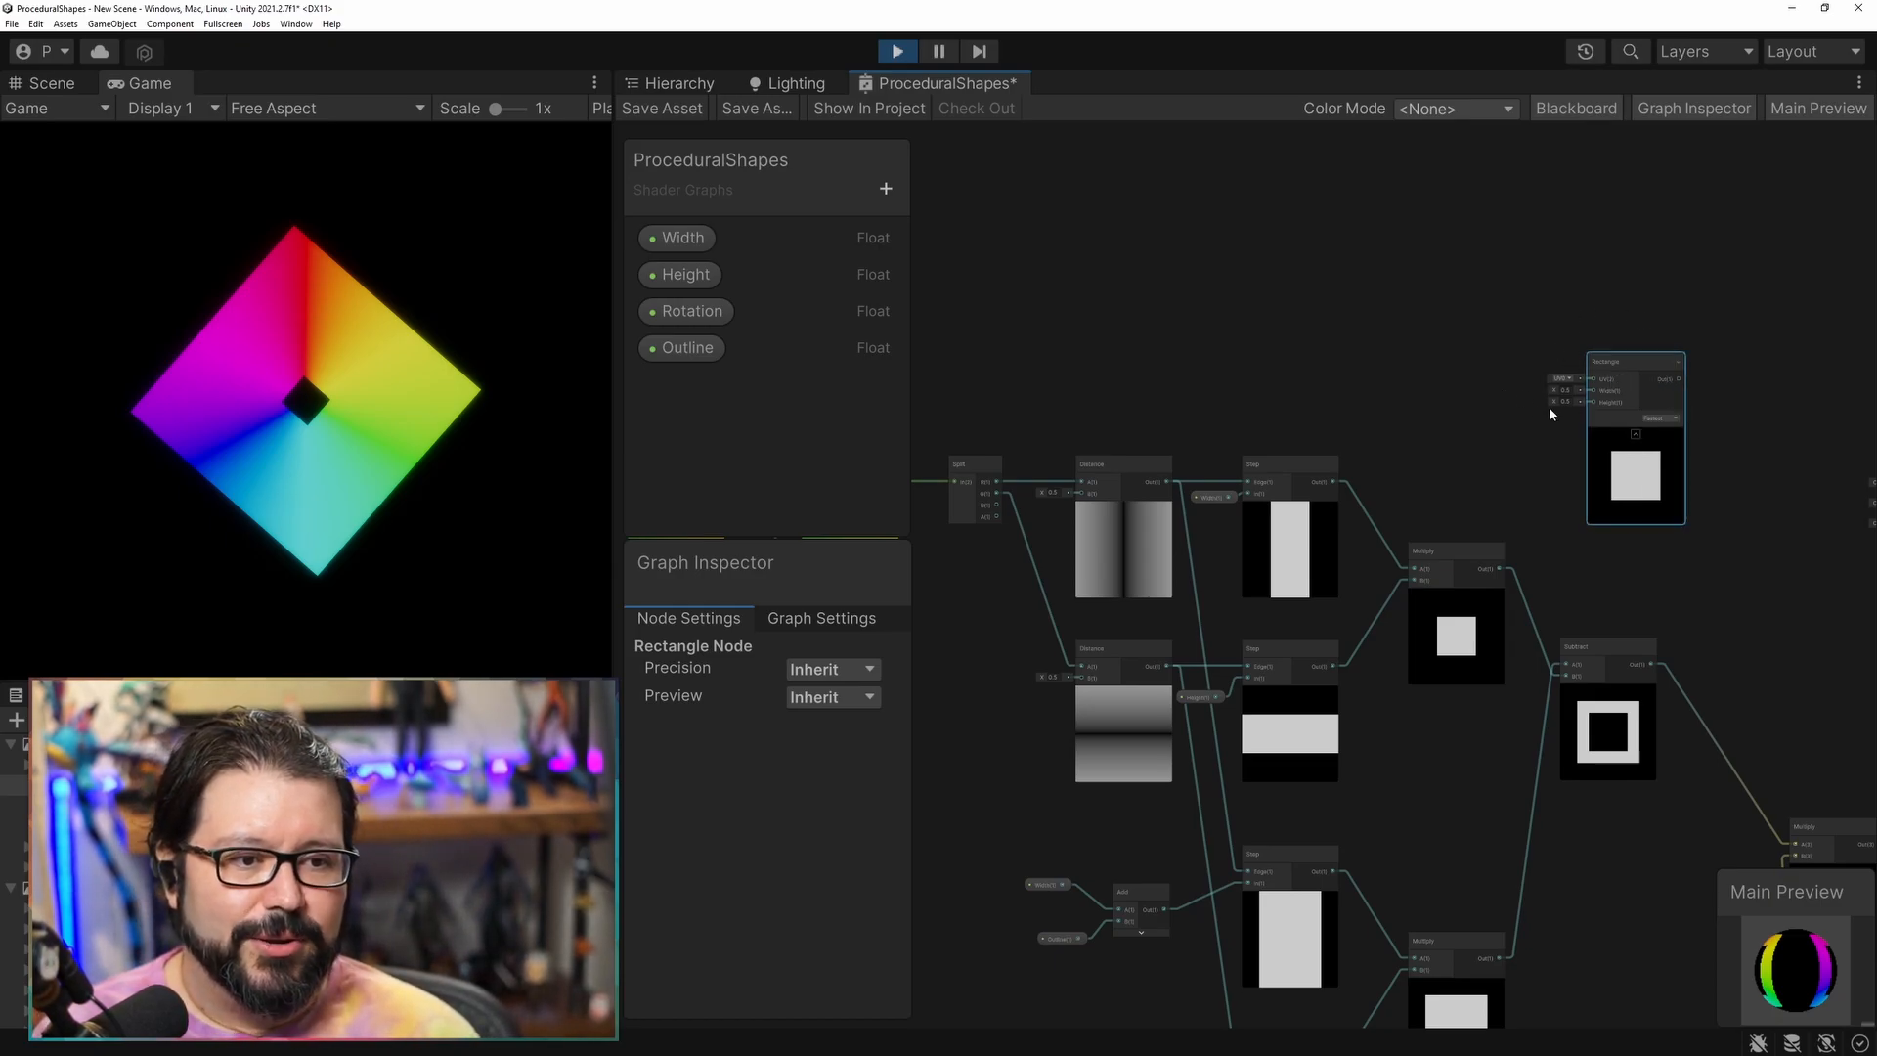
Create a Distance node from the Rotate output above the Split node and set its B input to X 0.5, Y 0.5.
scroll(1212, 321, up, 5)
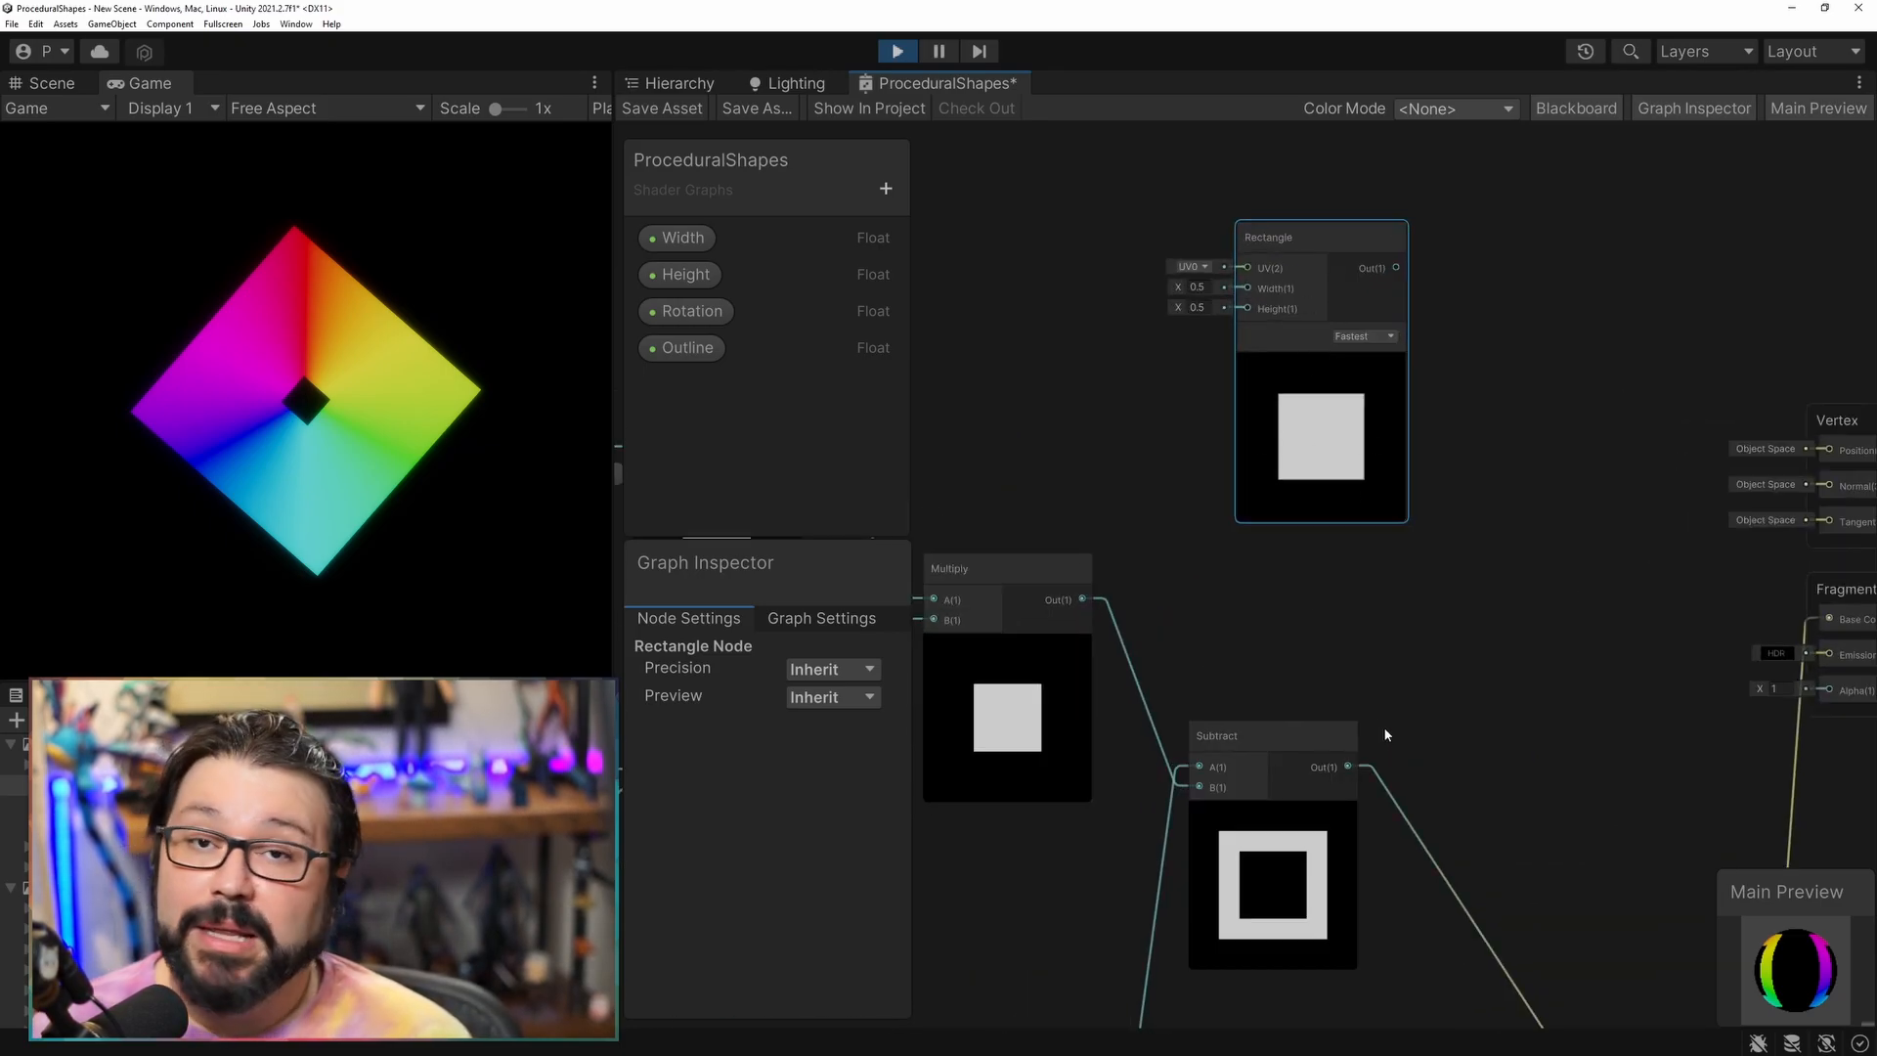
middle_drag(1383, 682, 1758, 466)
middle_drag(1488, 492, 1779, 521)
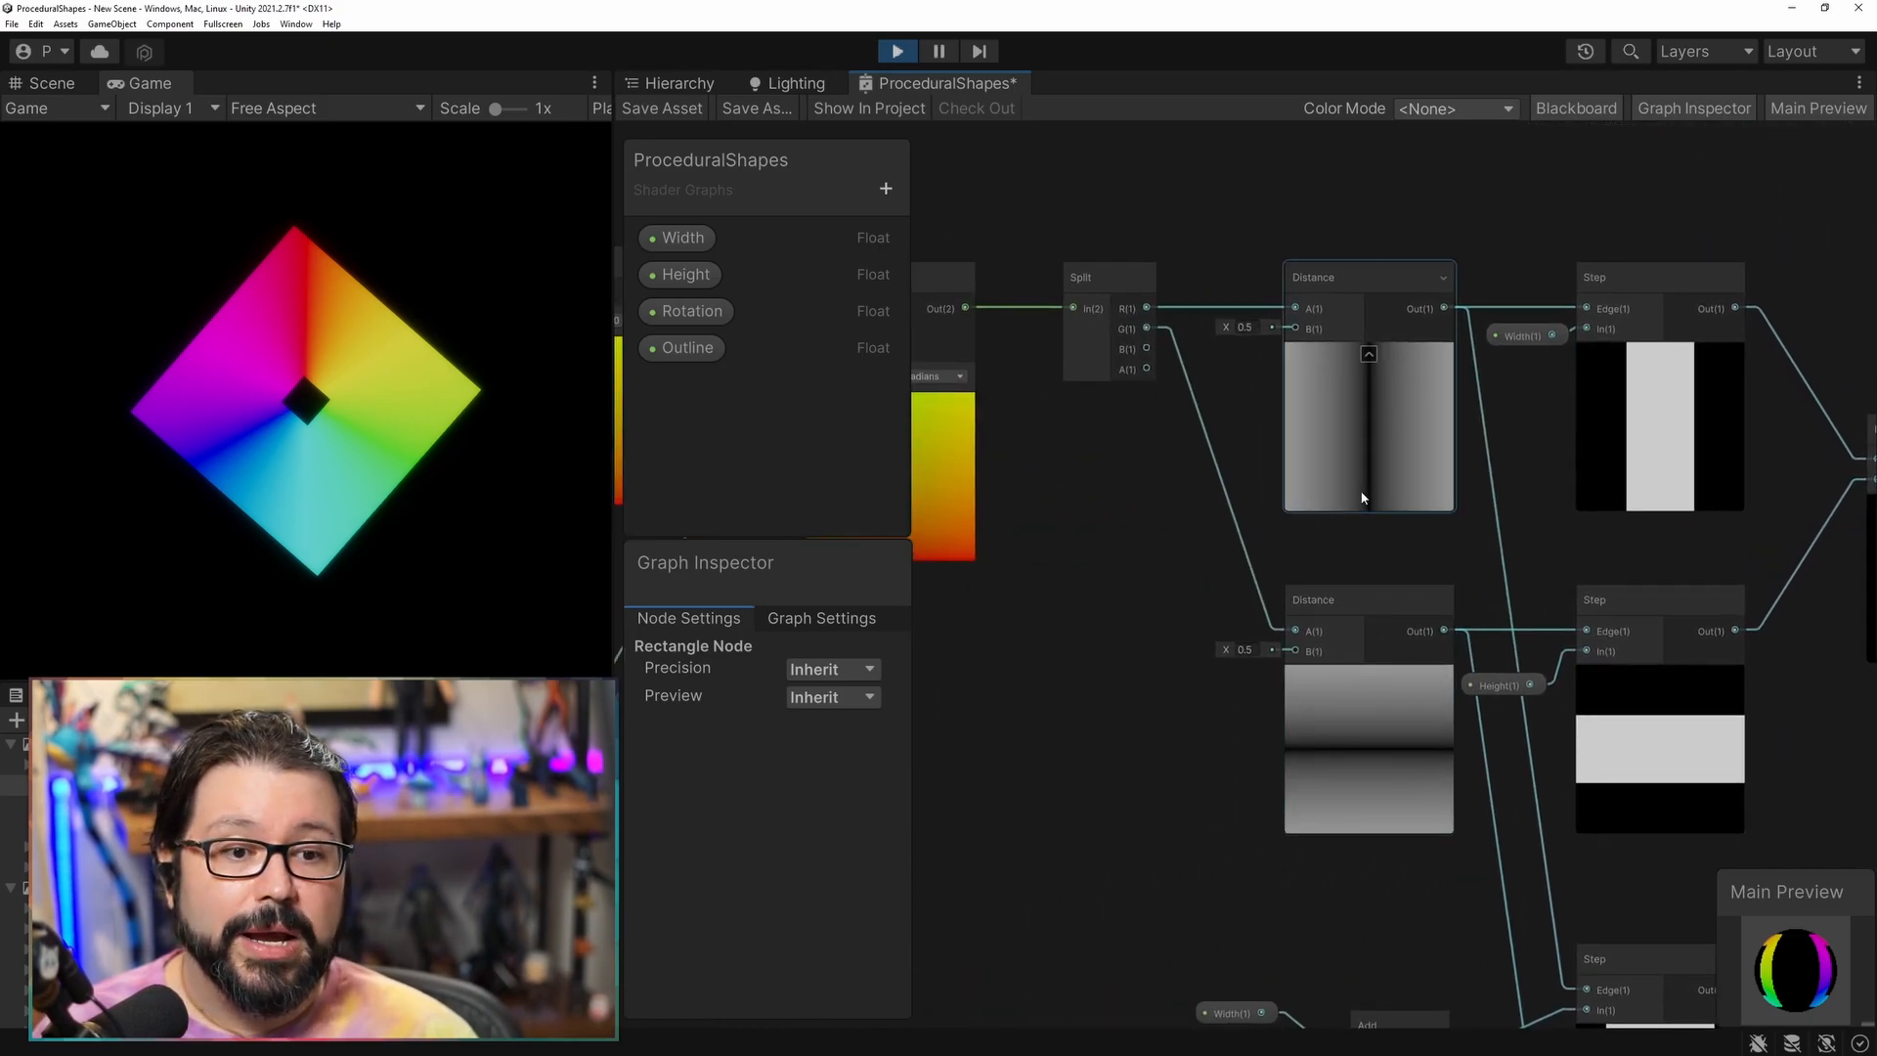
scroll(1187, 587, down, 2)
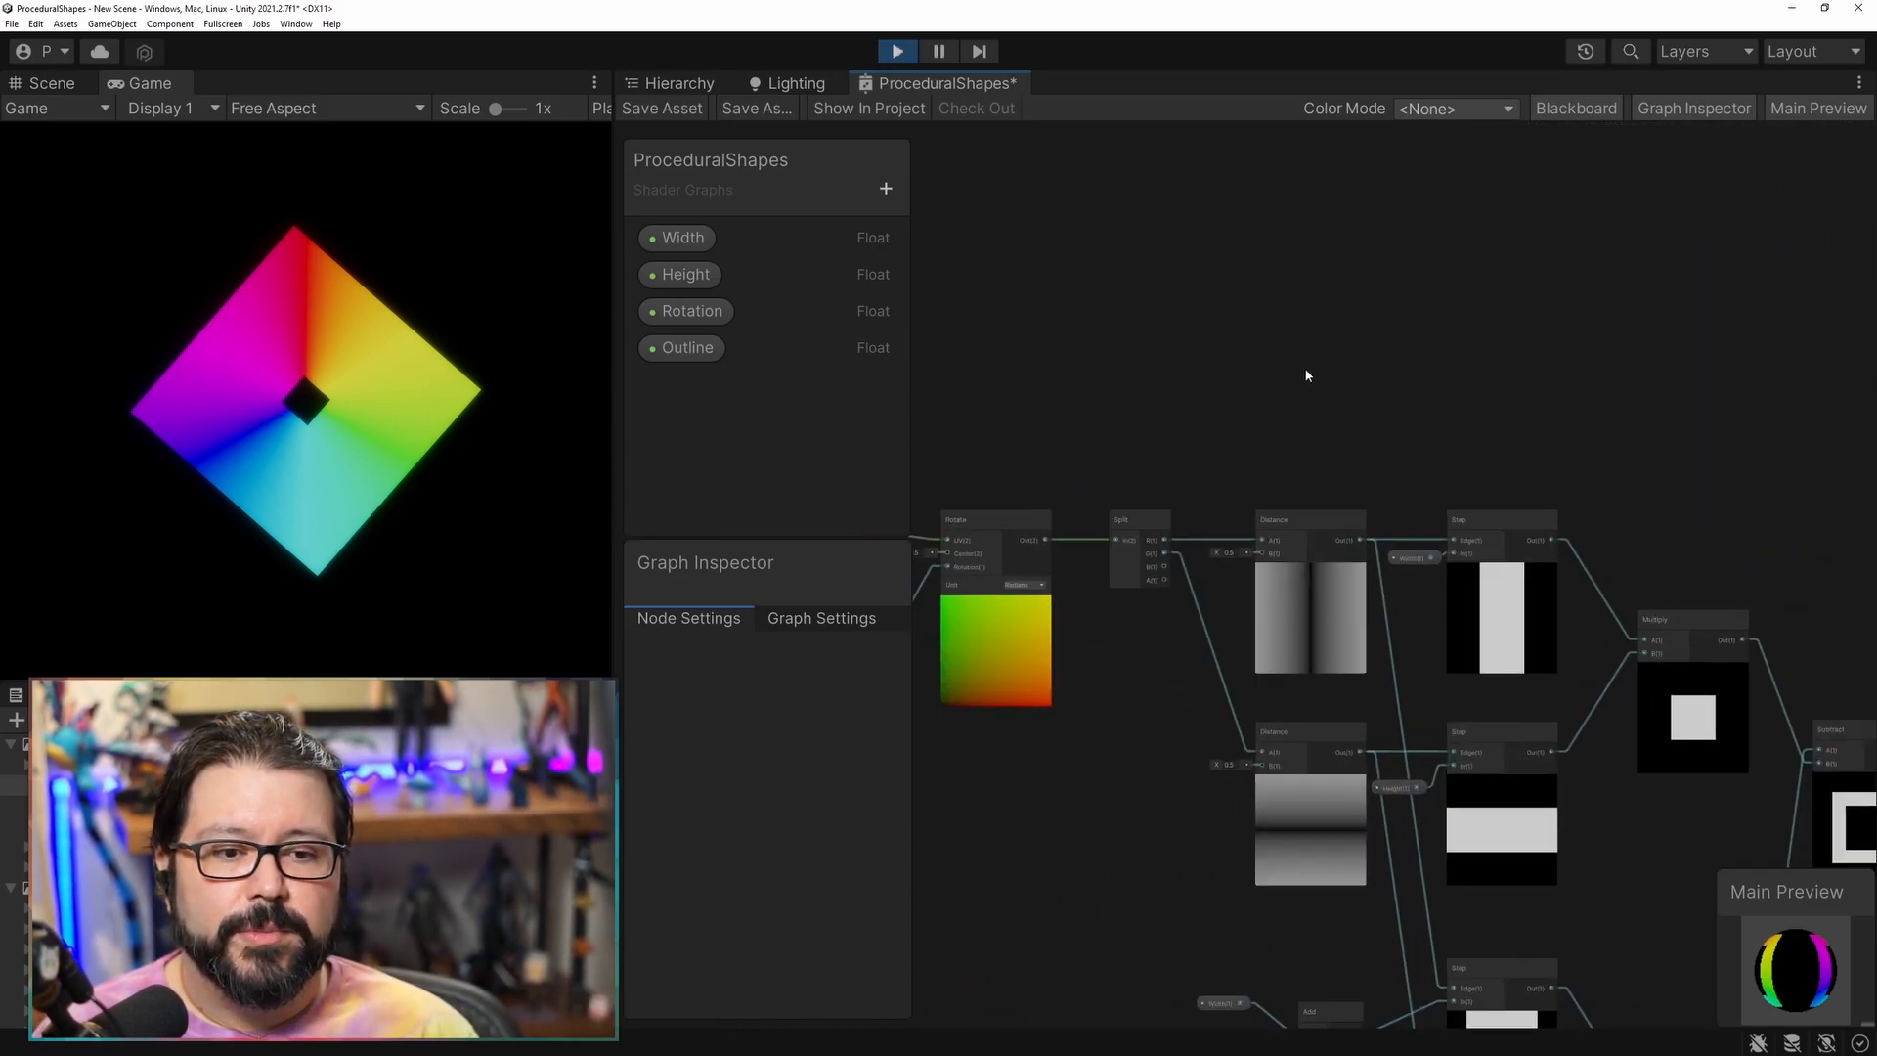
key(space)
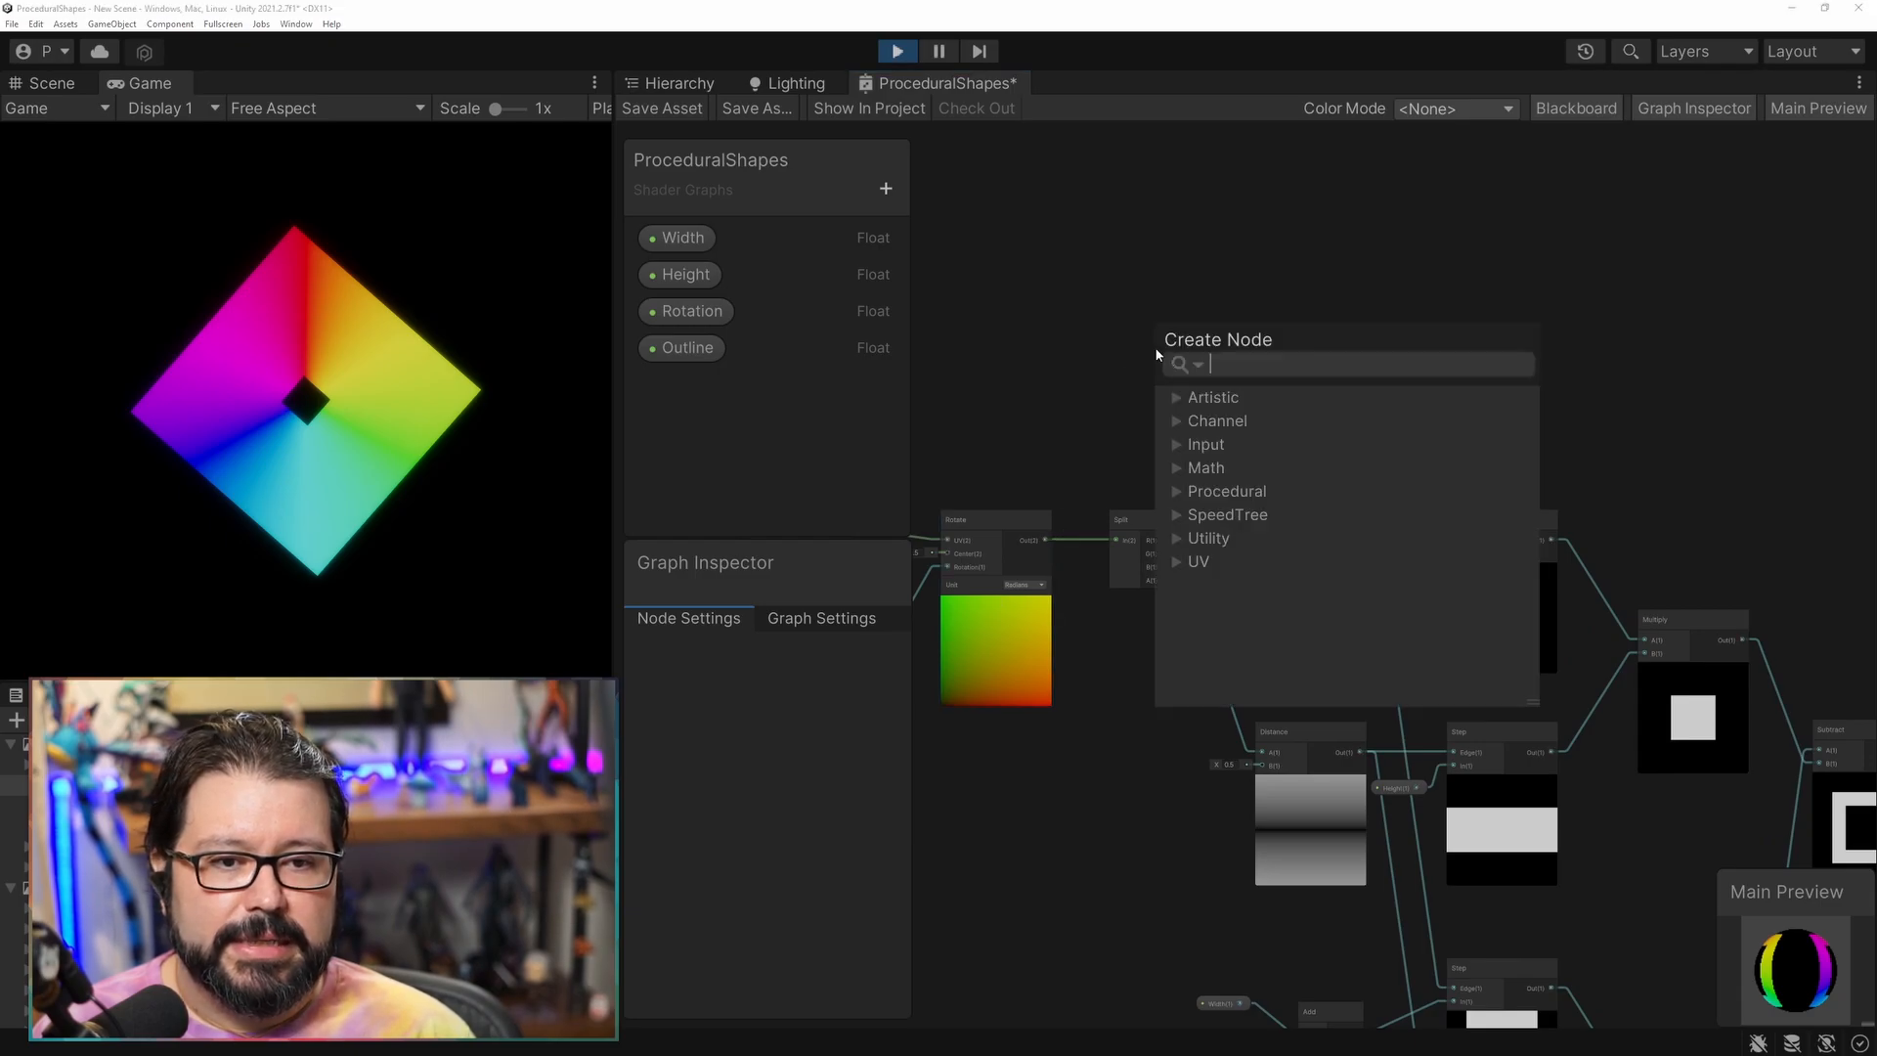
text(dist)
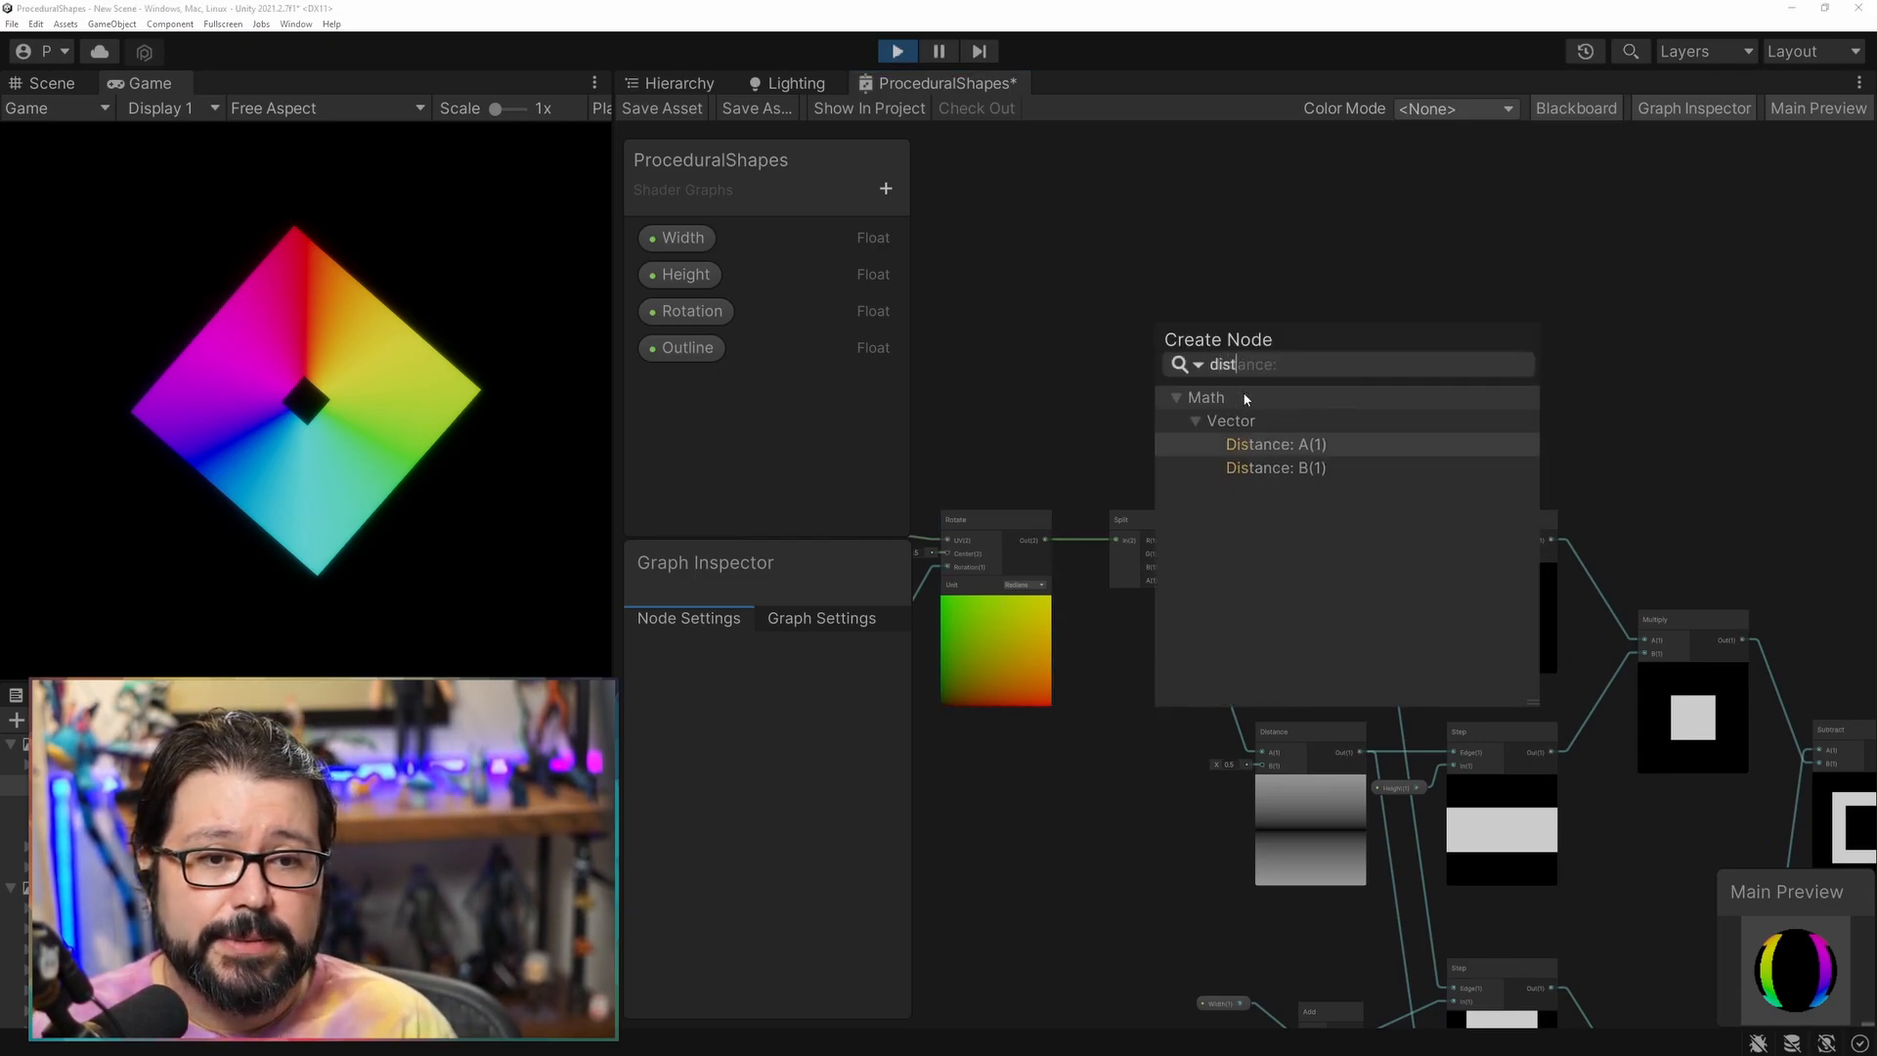
key(Return)
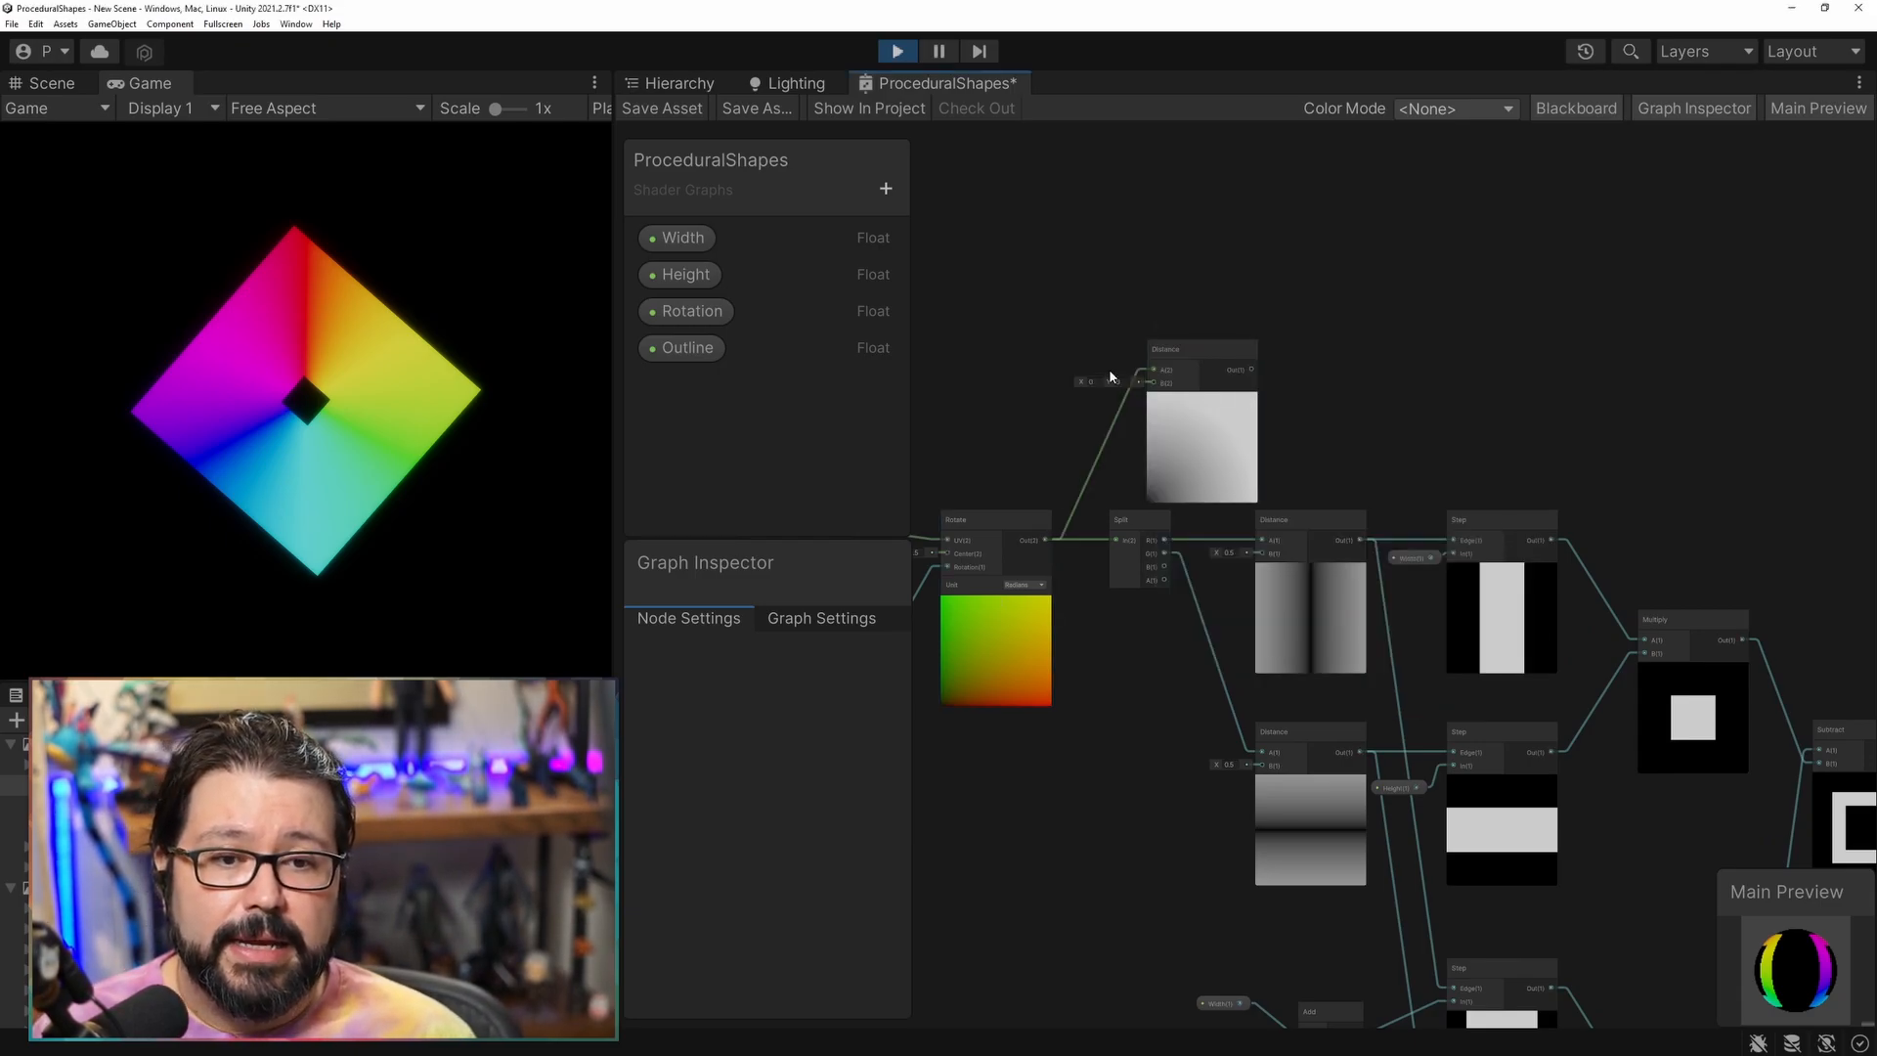
text(.5)
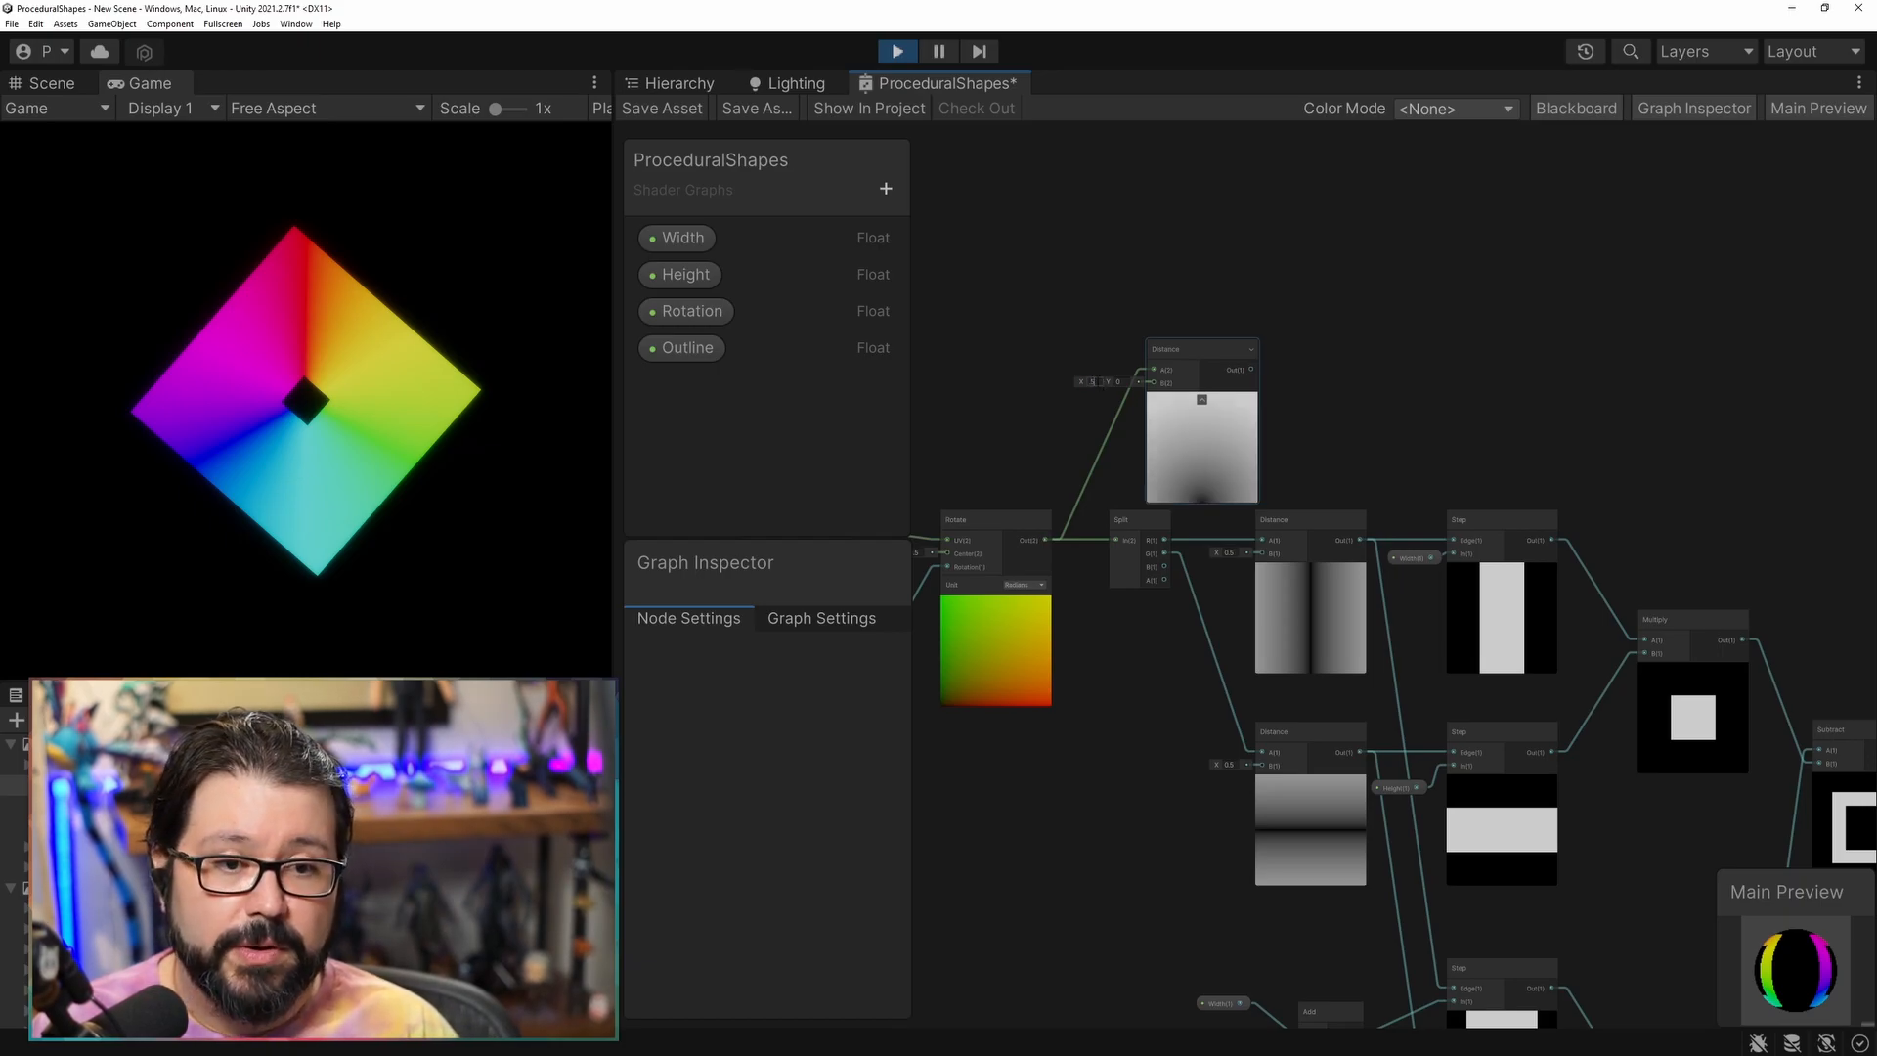
key(Tab)
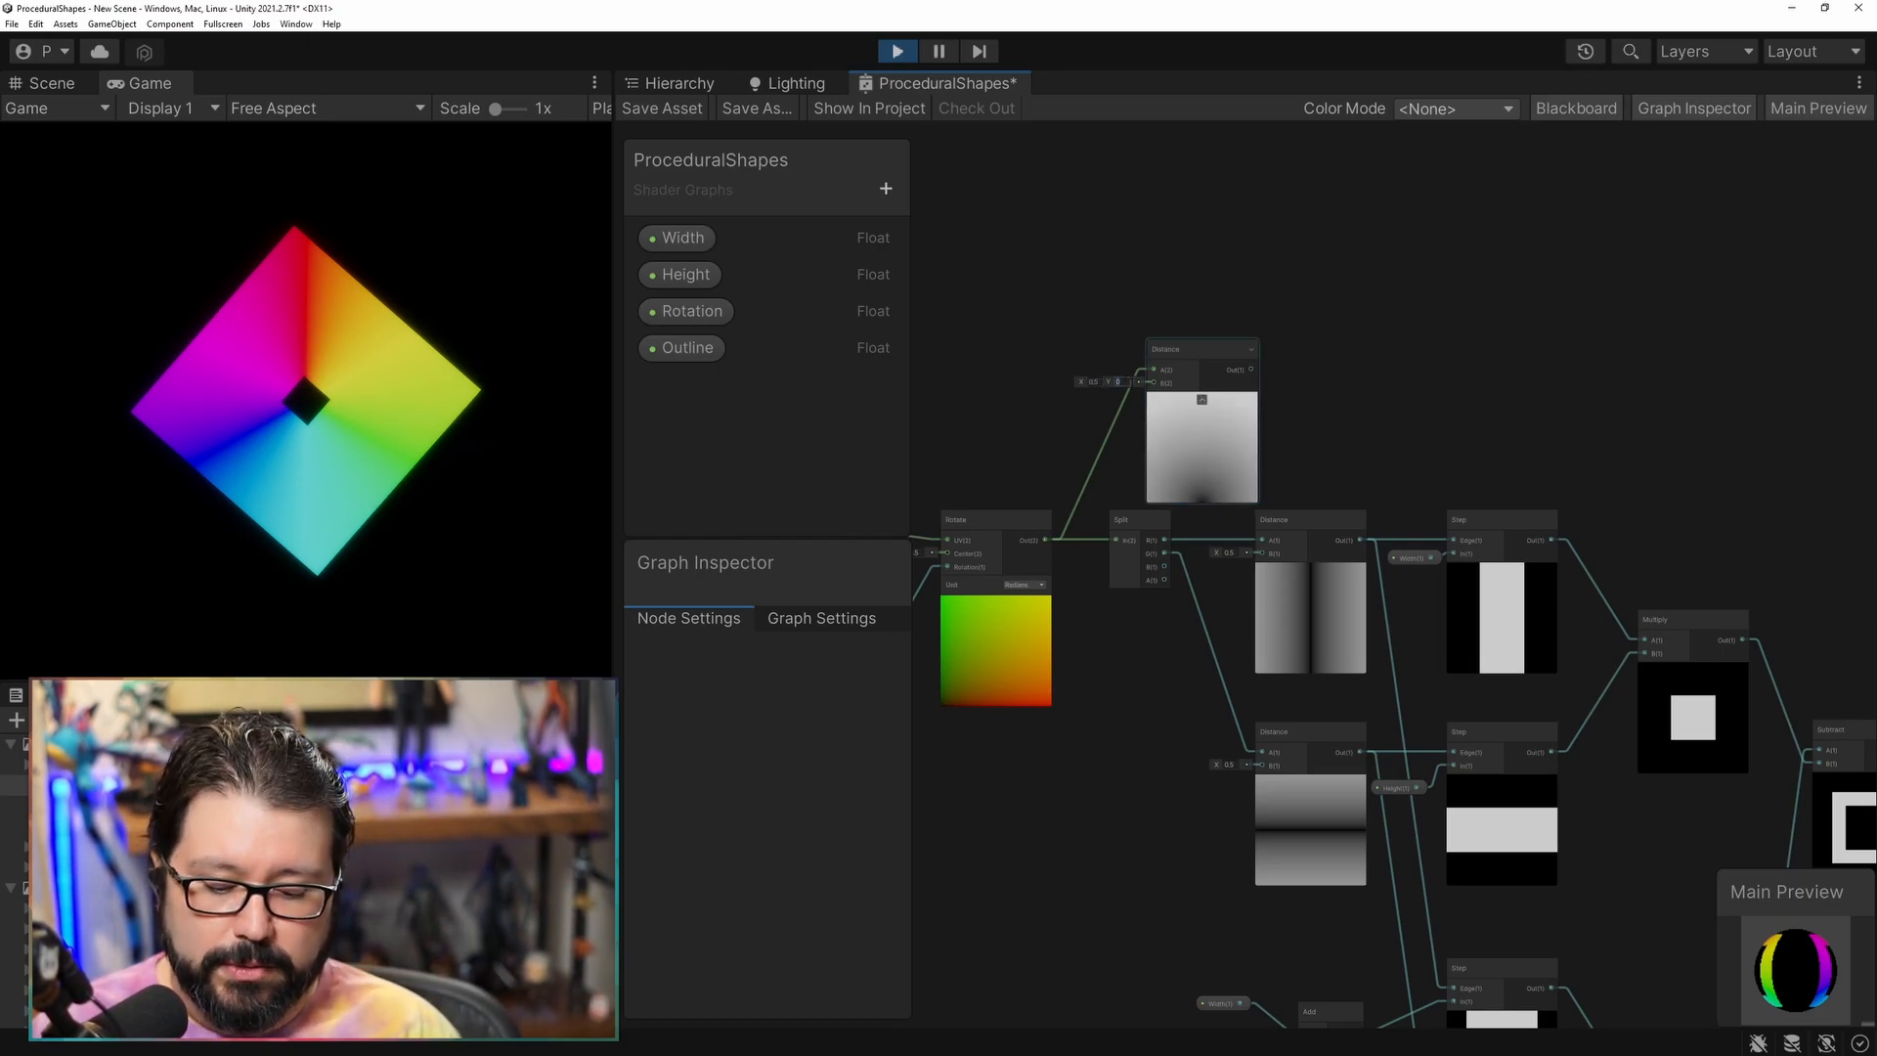
text(.5)
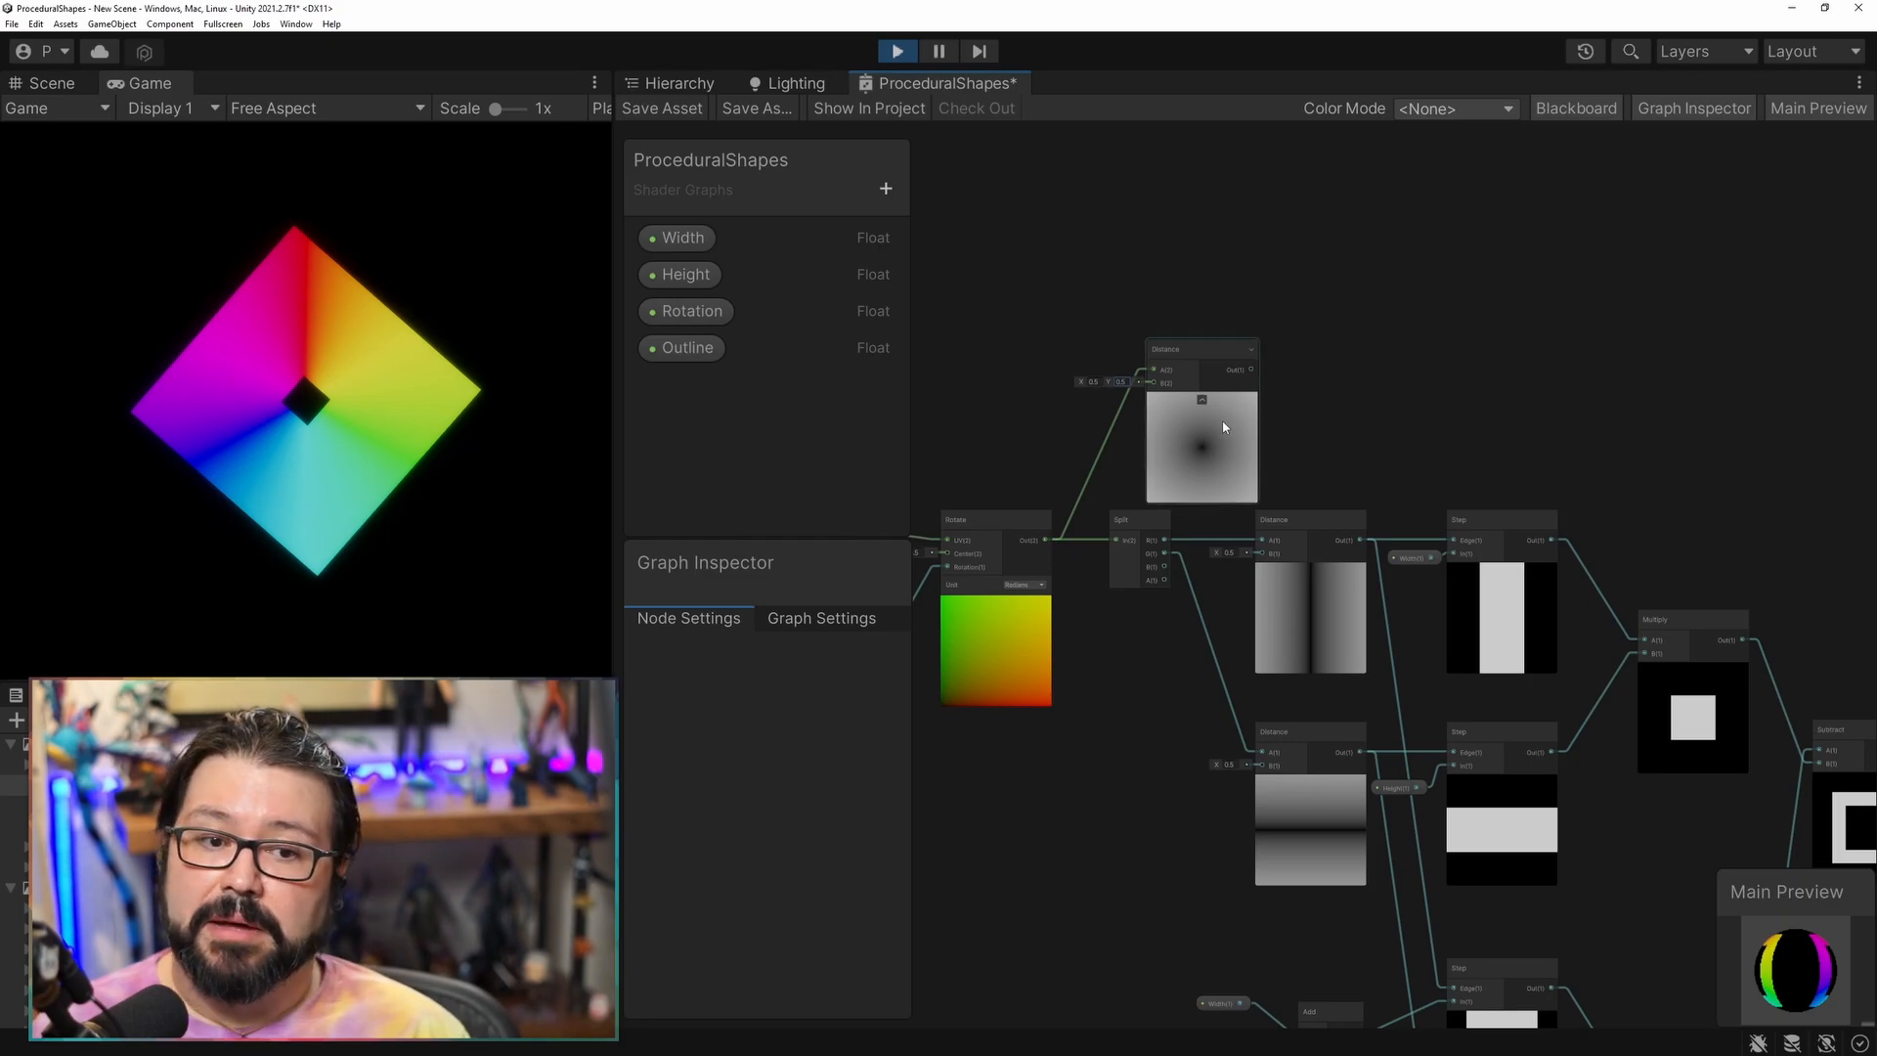
Create a Step node with the new Distance output as its Edge and raise its In value to about 0.39.
drag(1252, 370, 1487, 299)
text(step)
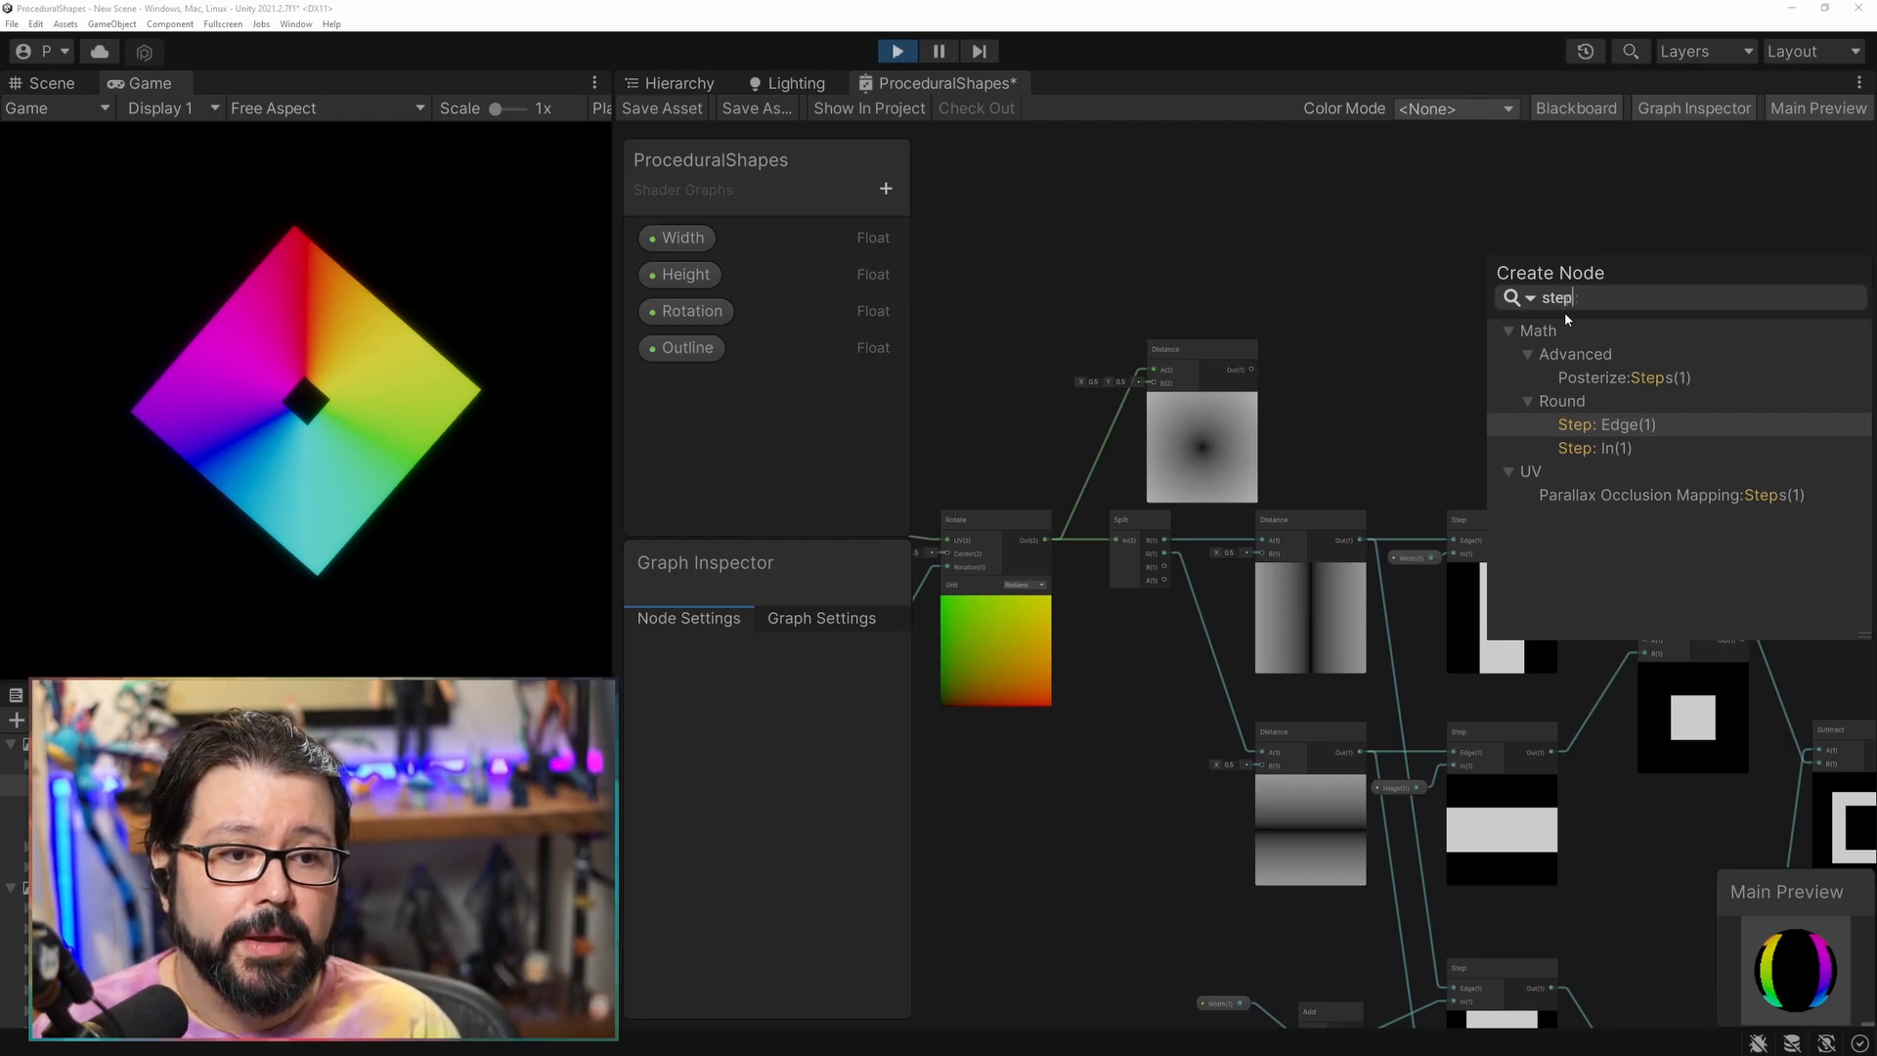
key(Return)
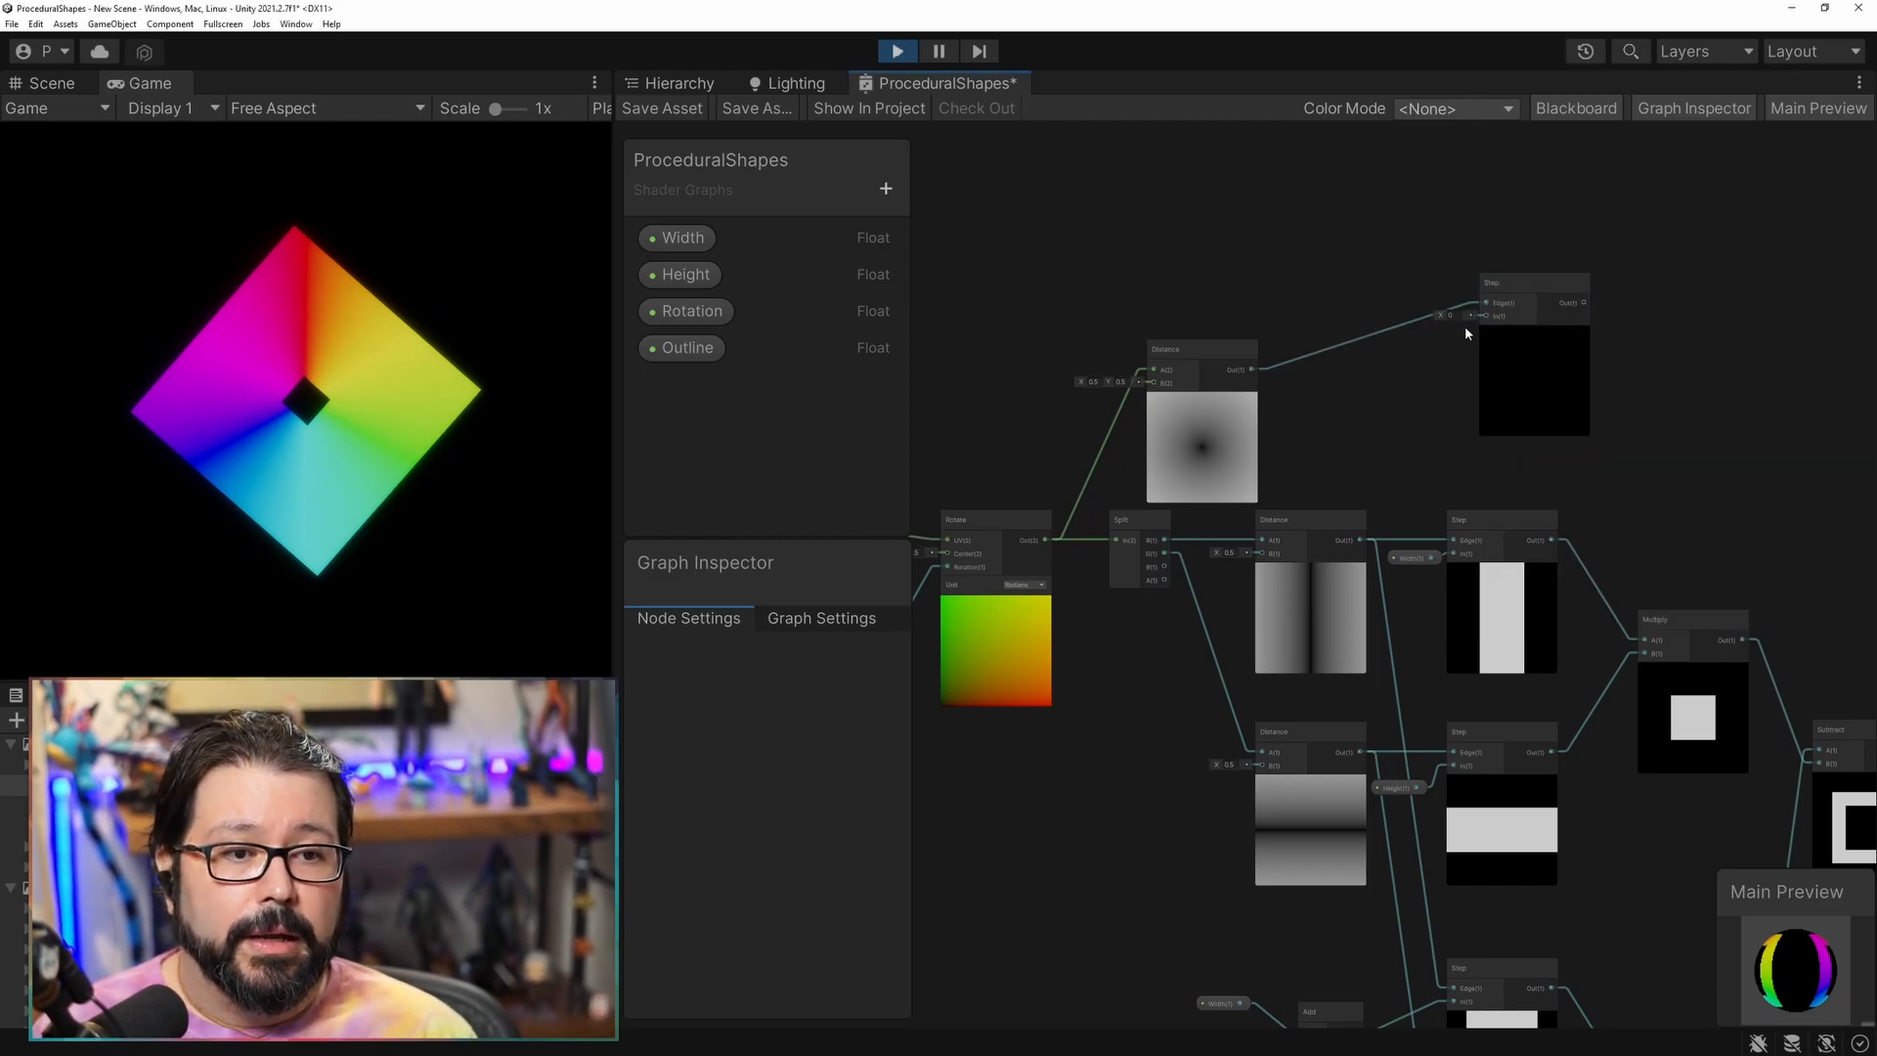
drag(1440, 315, 1508, 354)
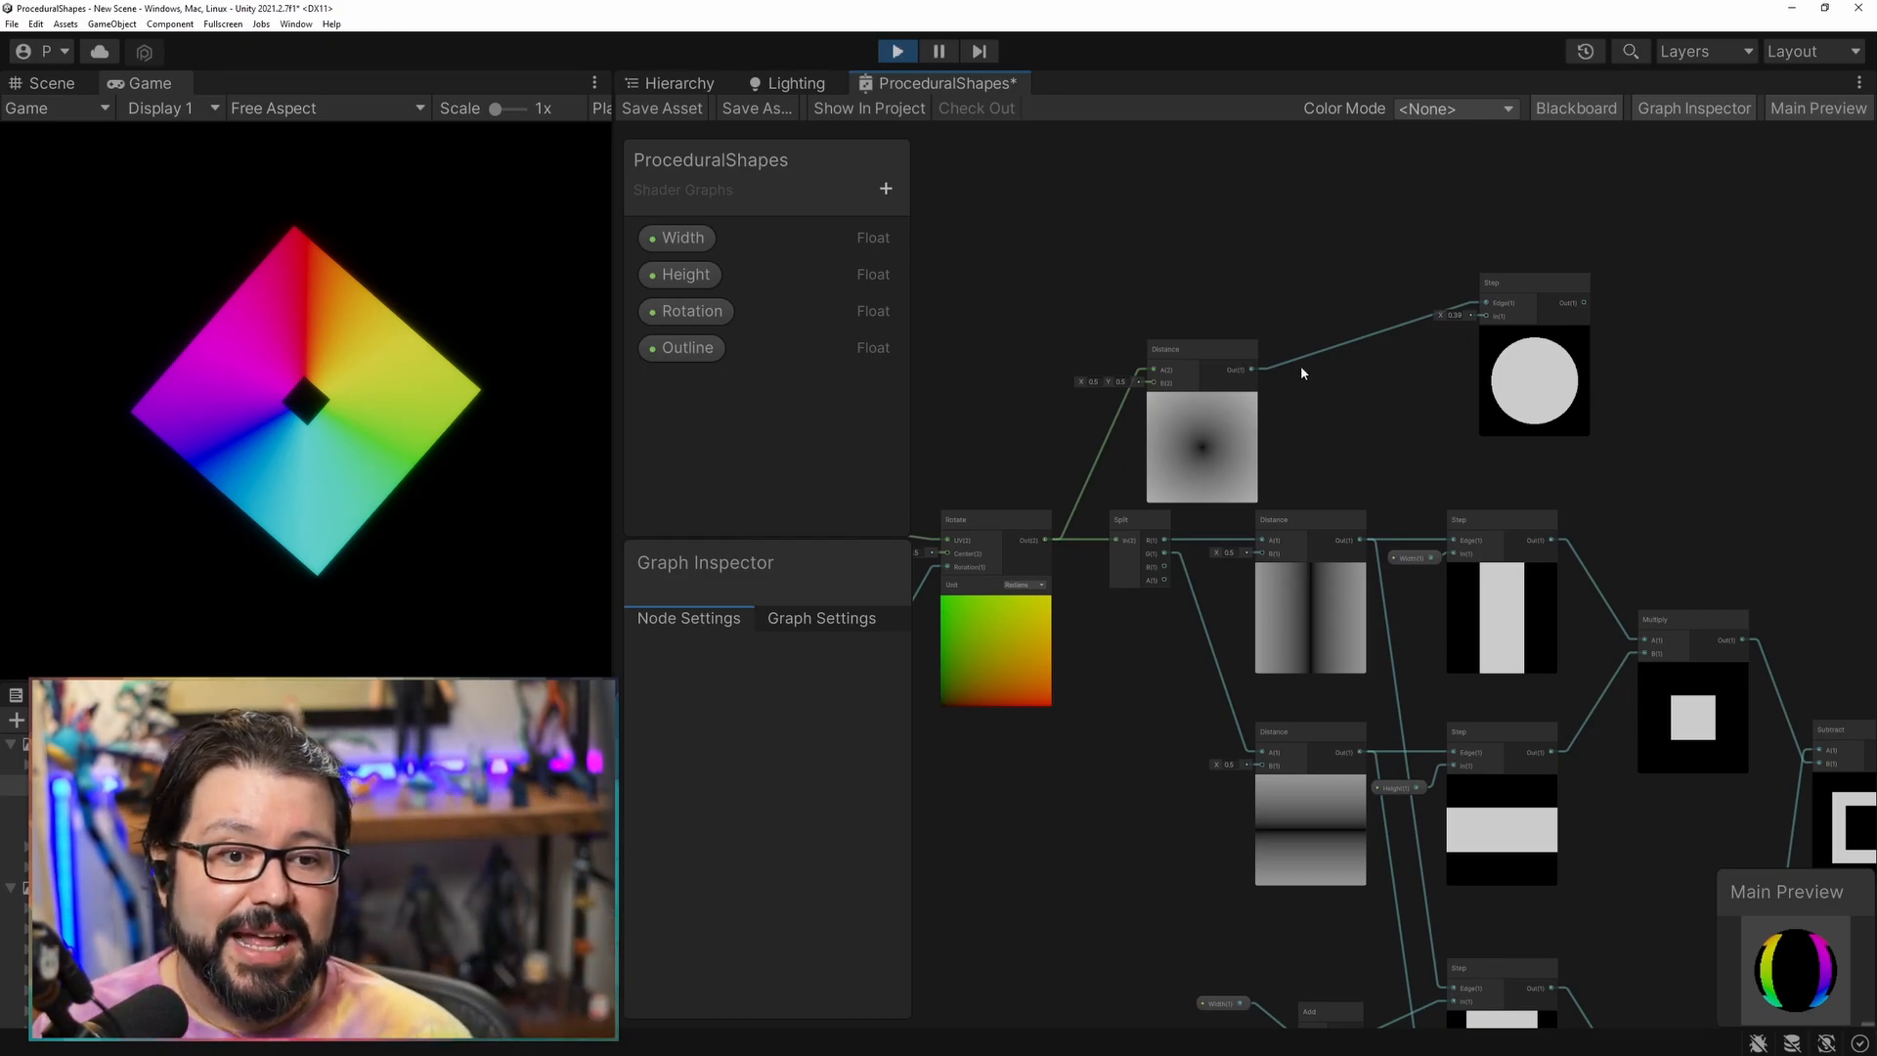
Feed the new Distance output into the UV of a new Rectangle node, place it above the circle's Step node and set Width to 0.04.
scroll(1261, 392, down, 2)
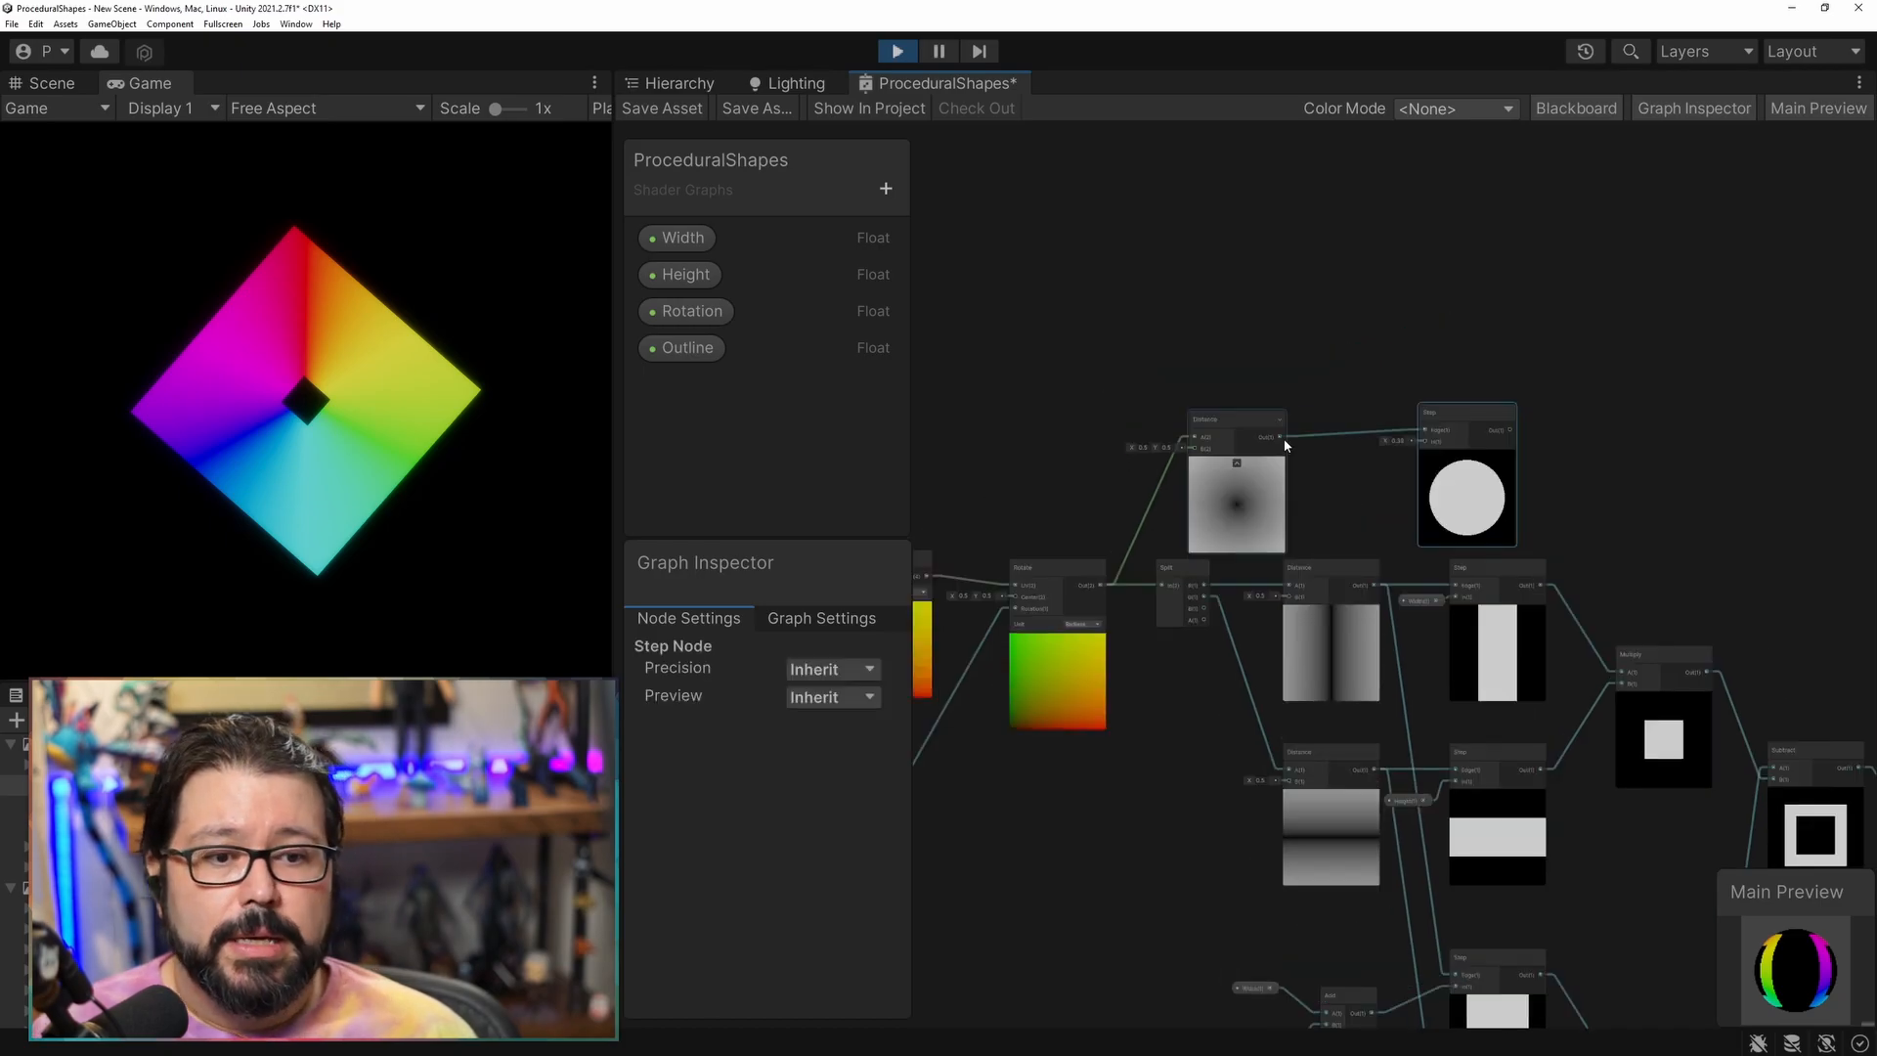
key(space)
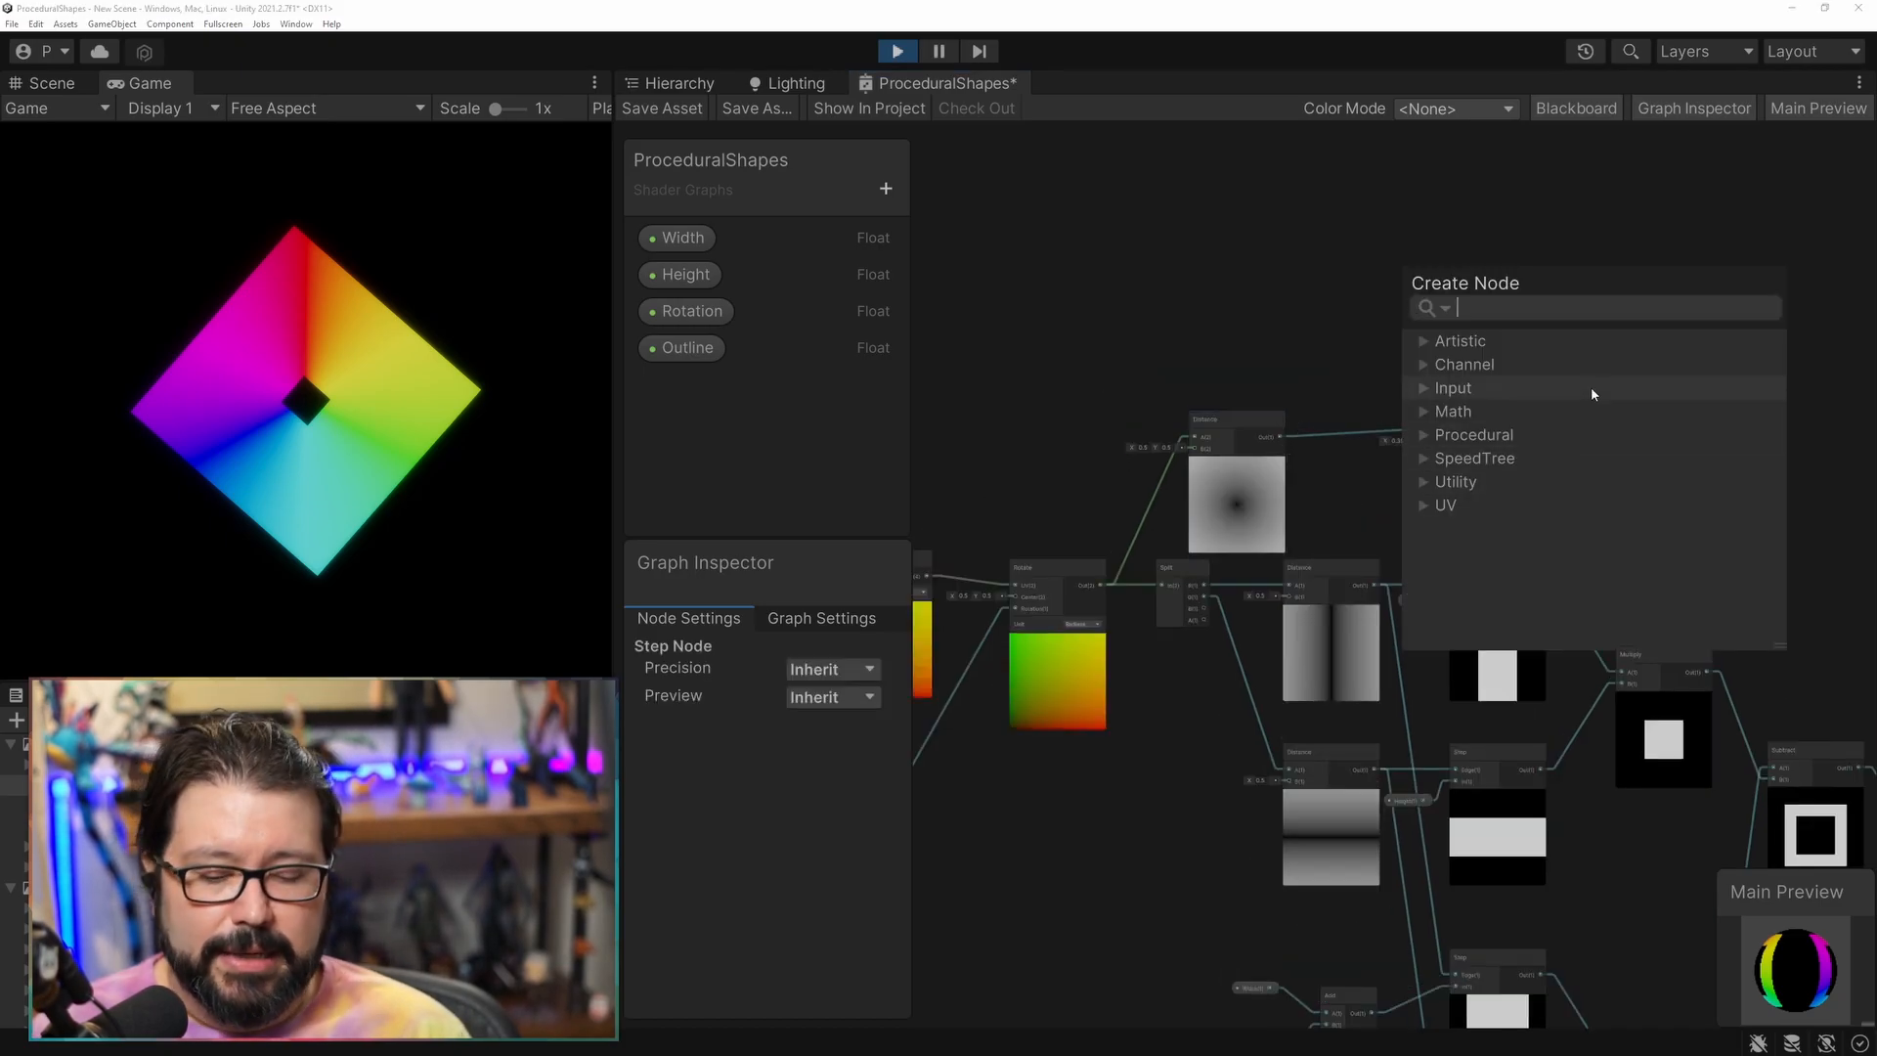
text(rect)
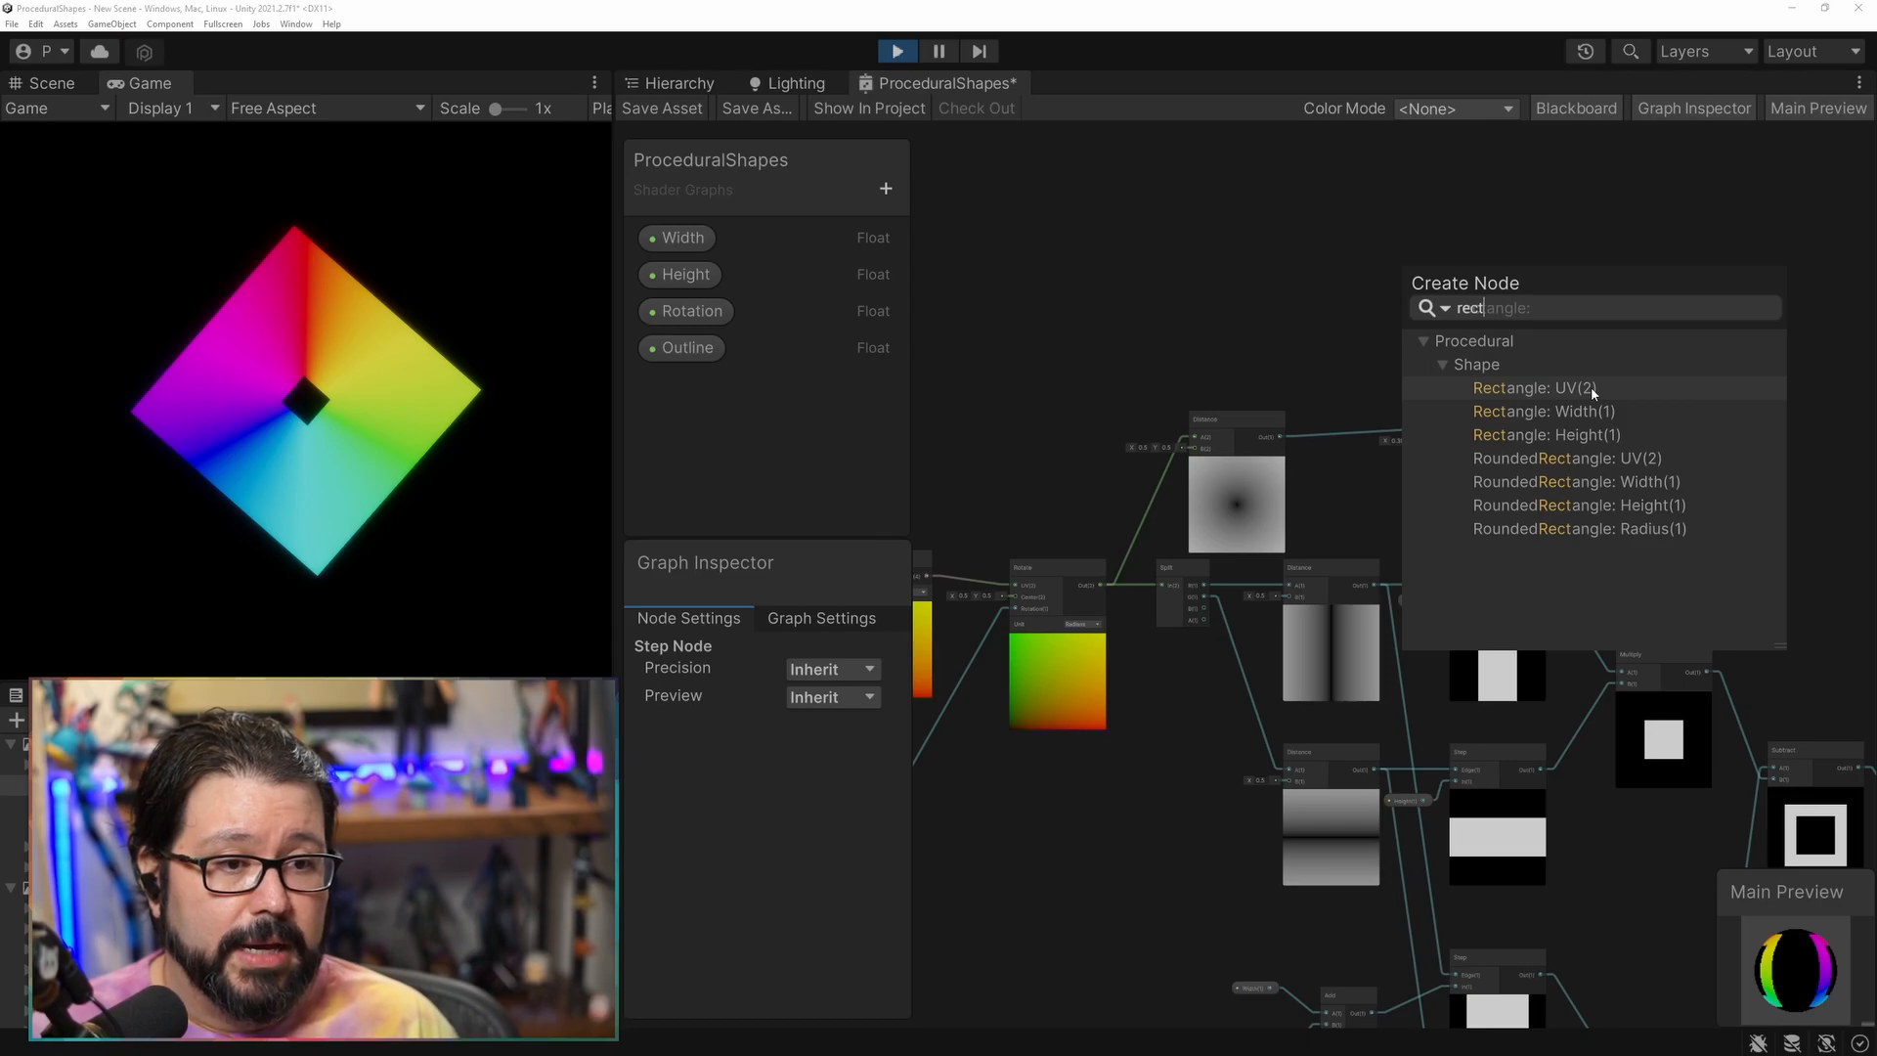
click(1592, 387)
drag(1437, 354, 1440, 215)
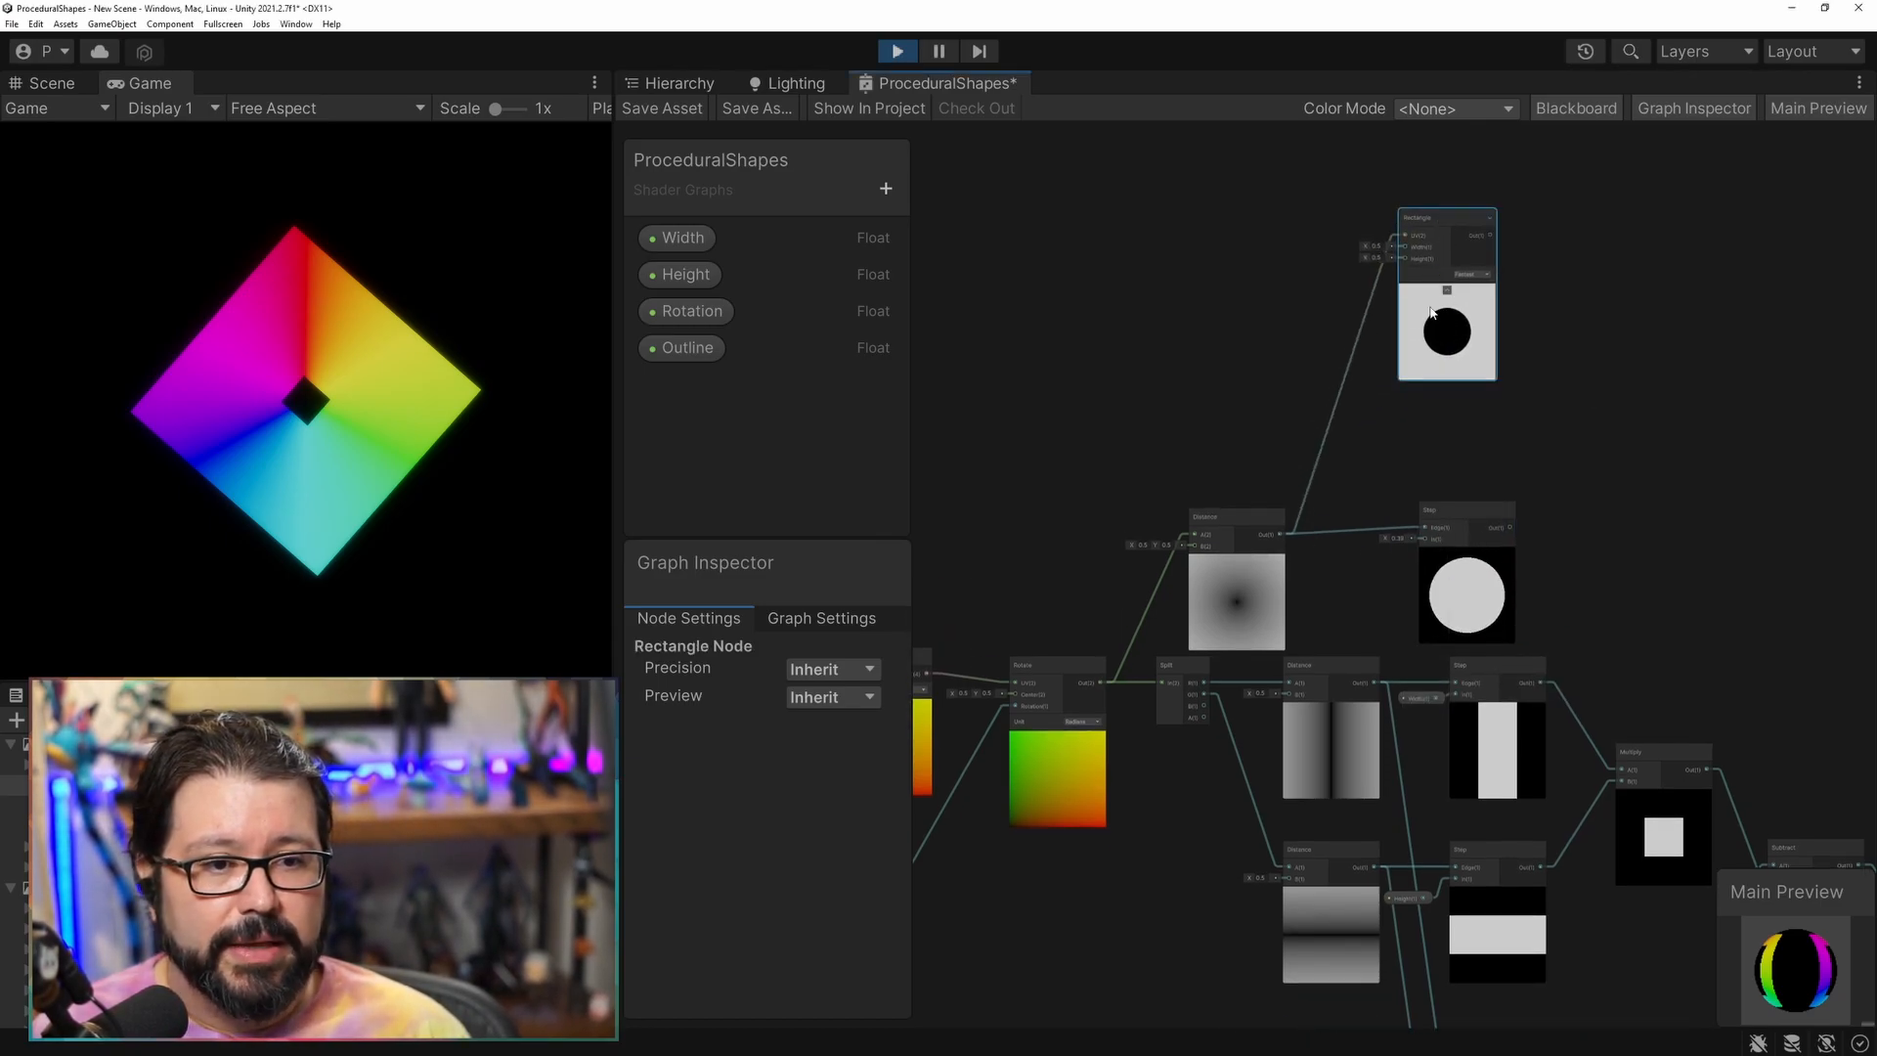
drag(1364, 245, 1350, 246)
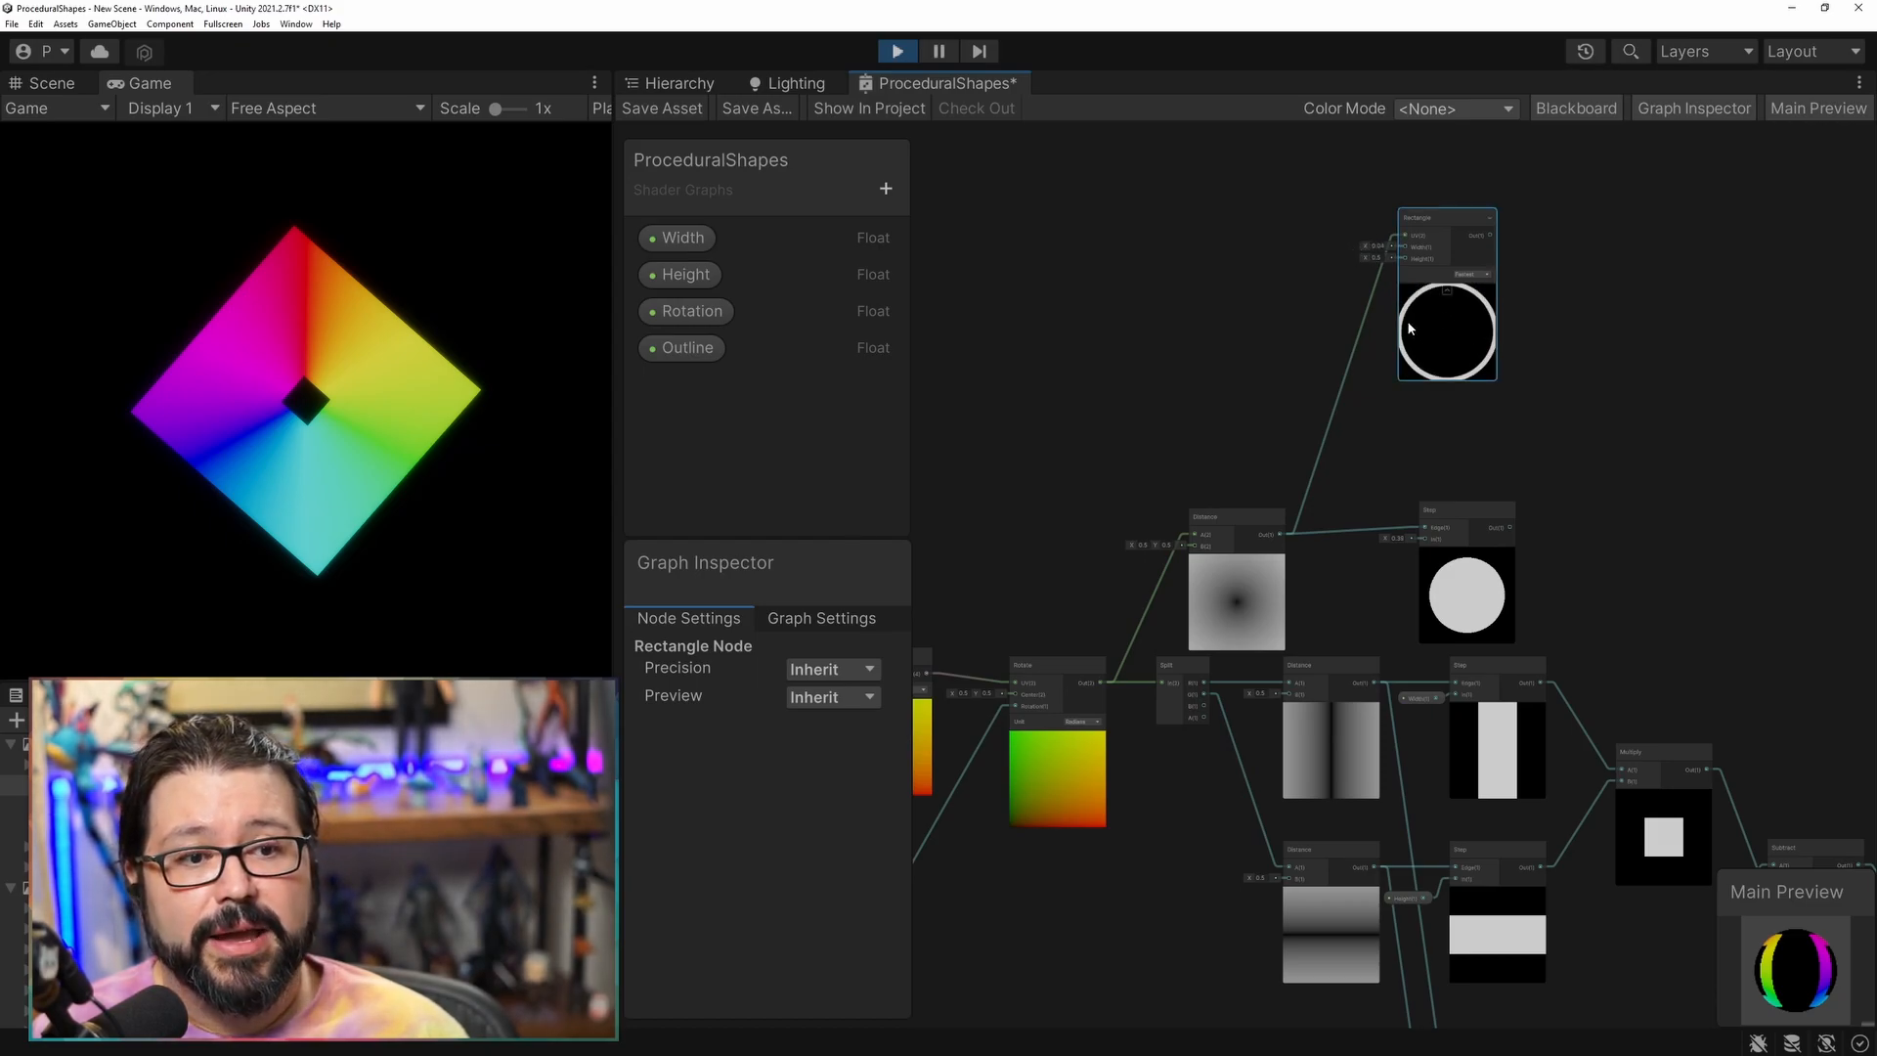
Insert a Multiply node between the circular Distance output and the Rectangle node's UV input.
middle_drag(1662, 534, 1424, 346)
scroll(1424, 346, down, 3)
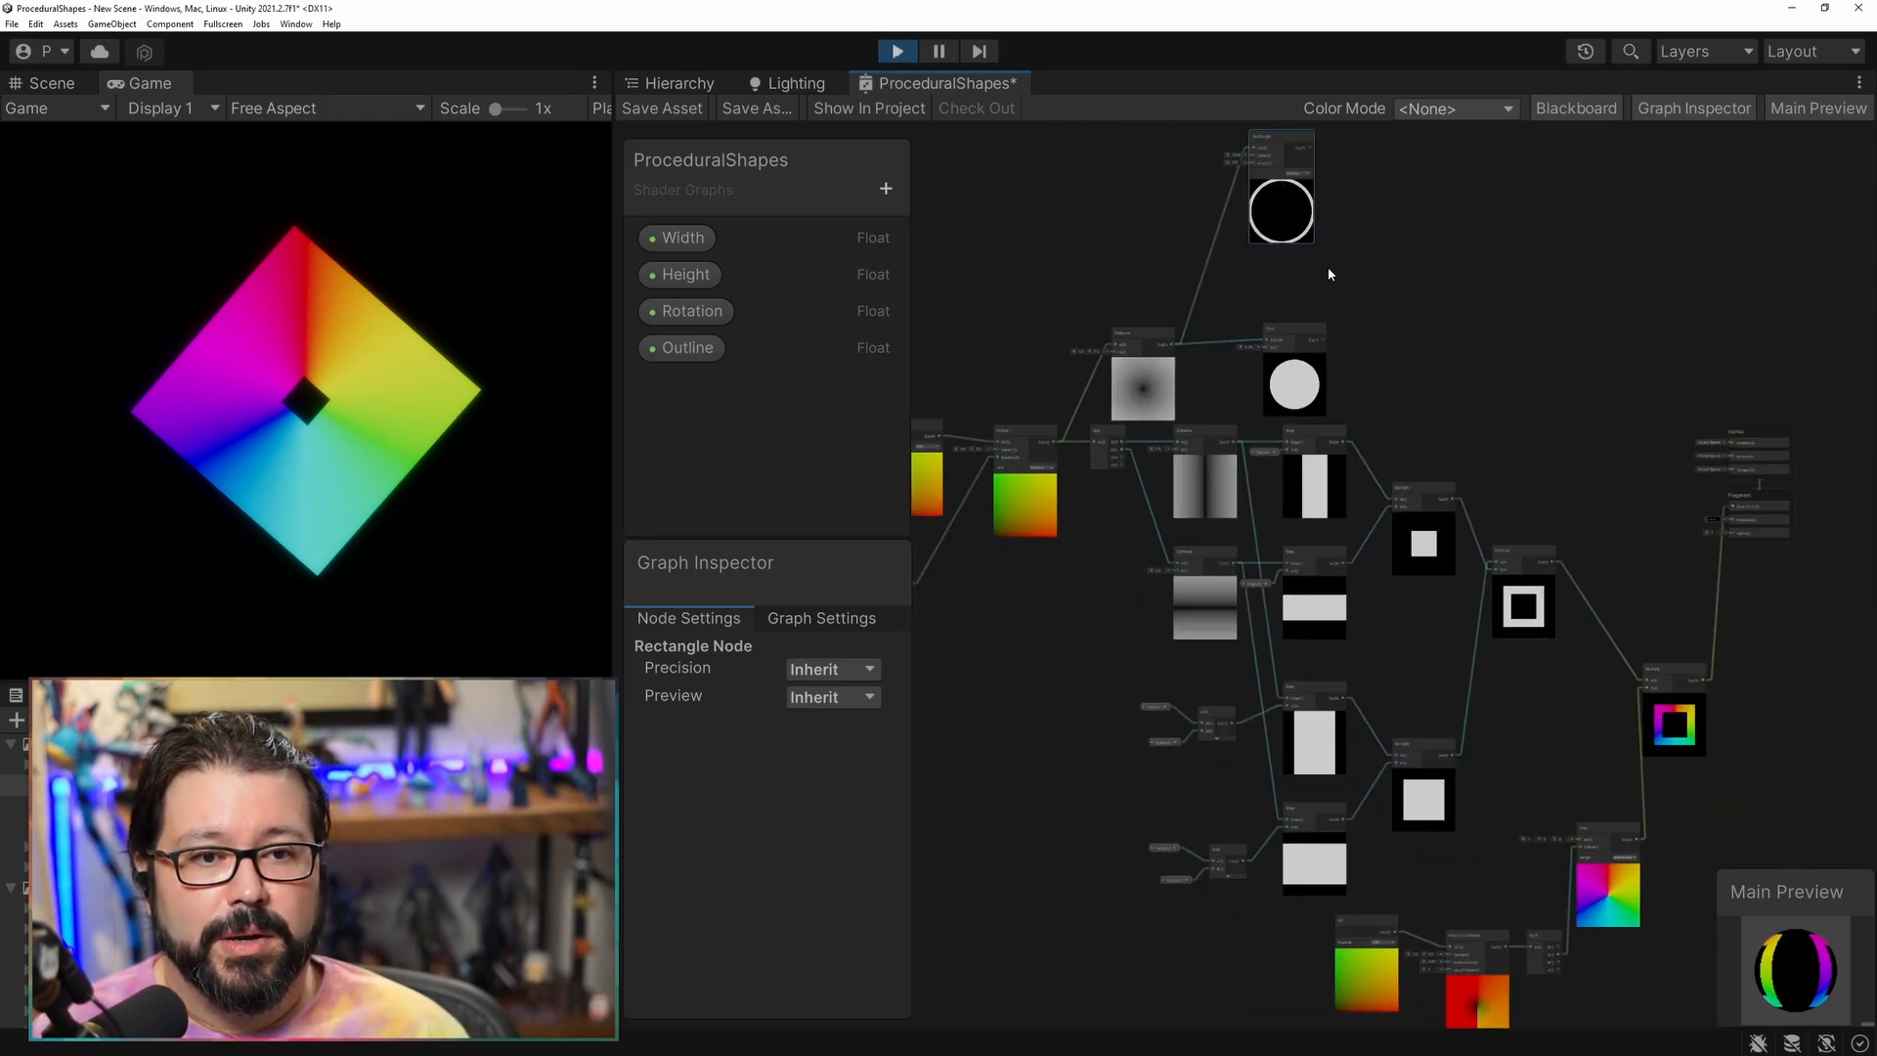
middle_drag(1363, 282, 1429, 368)
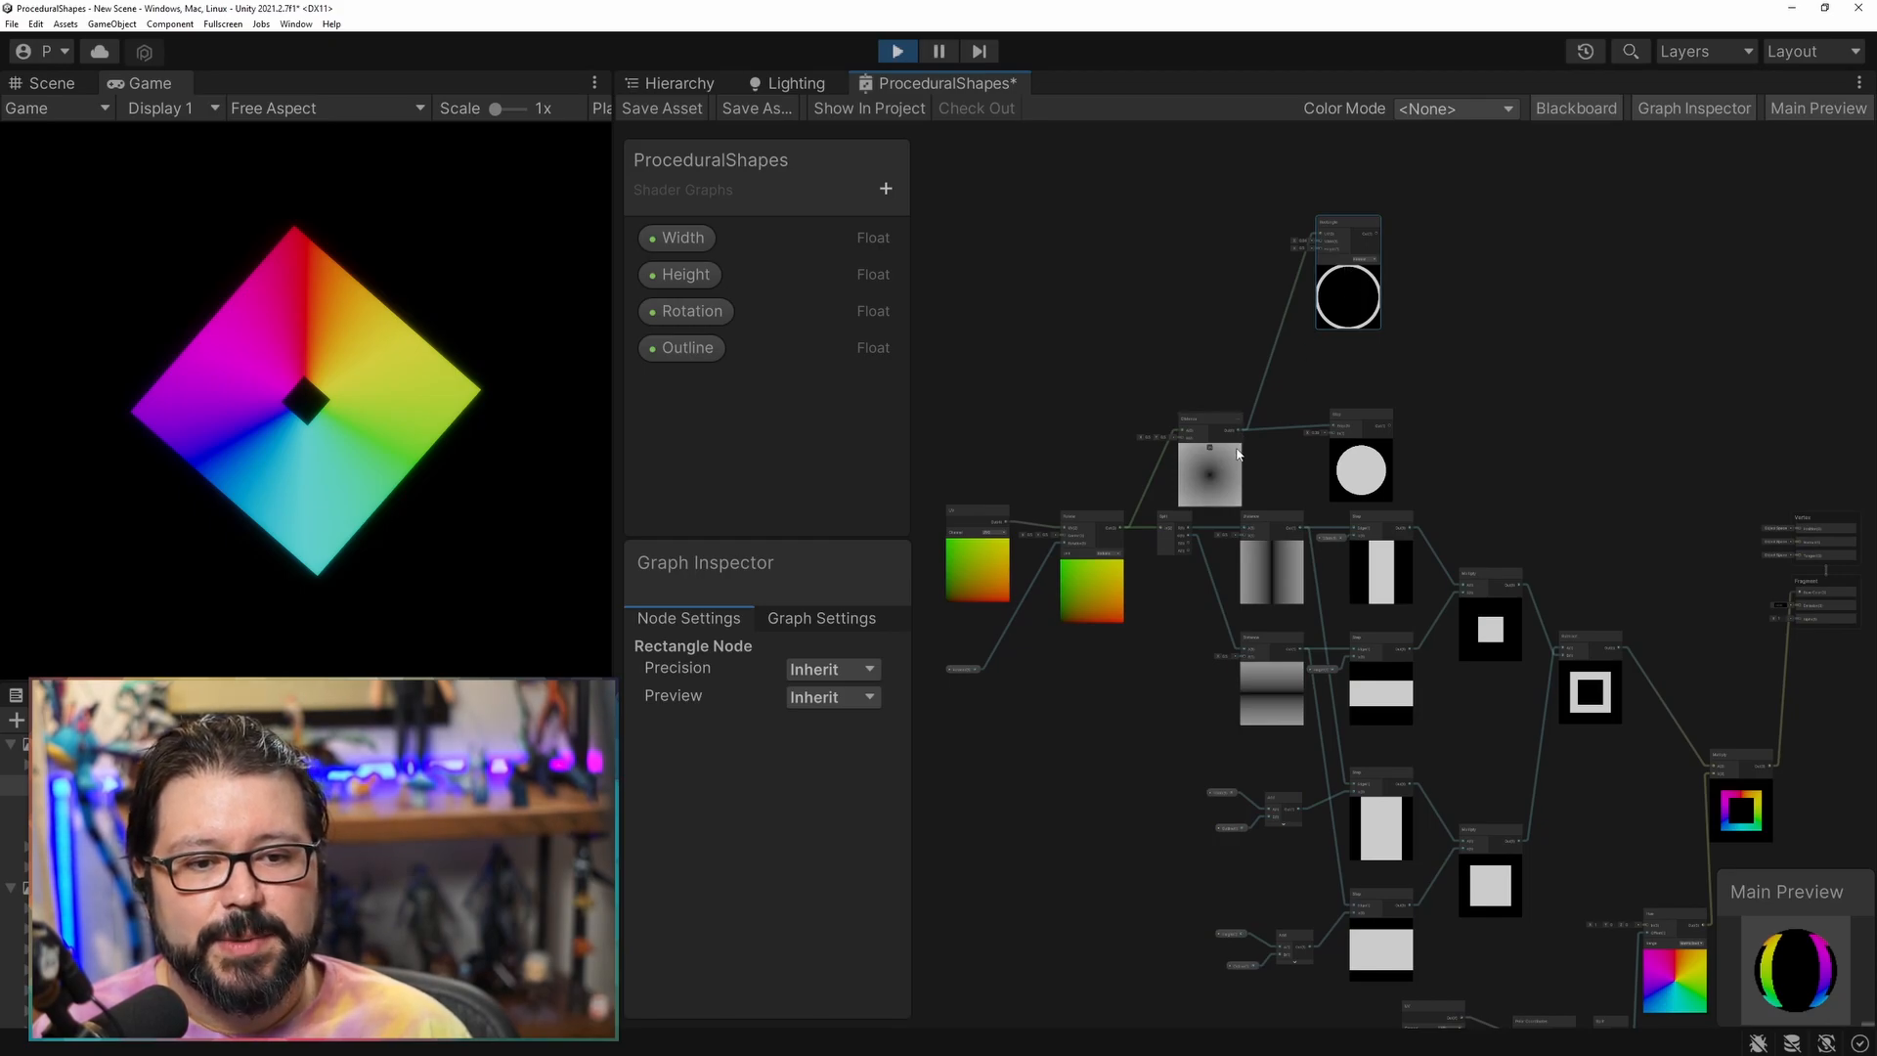
drag(1224, 325, 1226, 325)
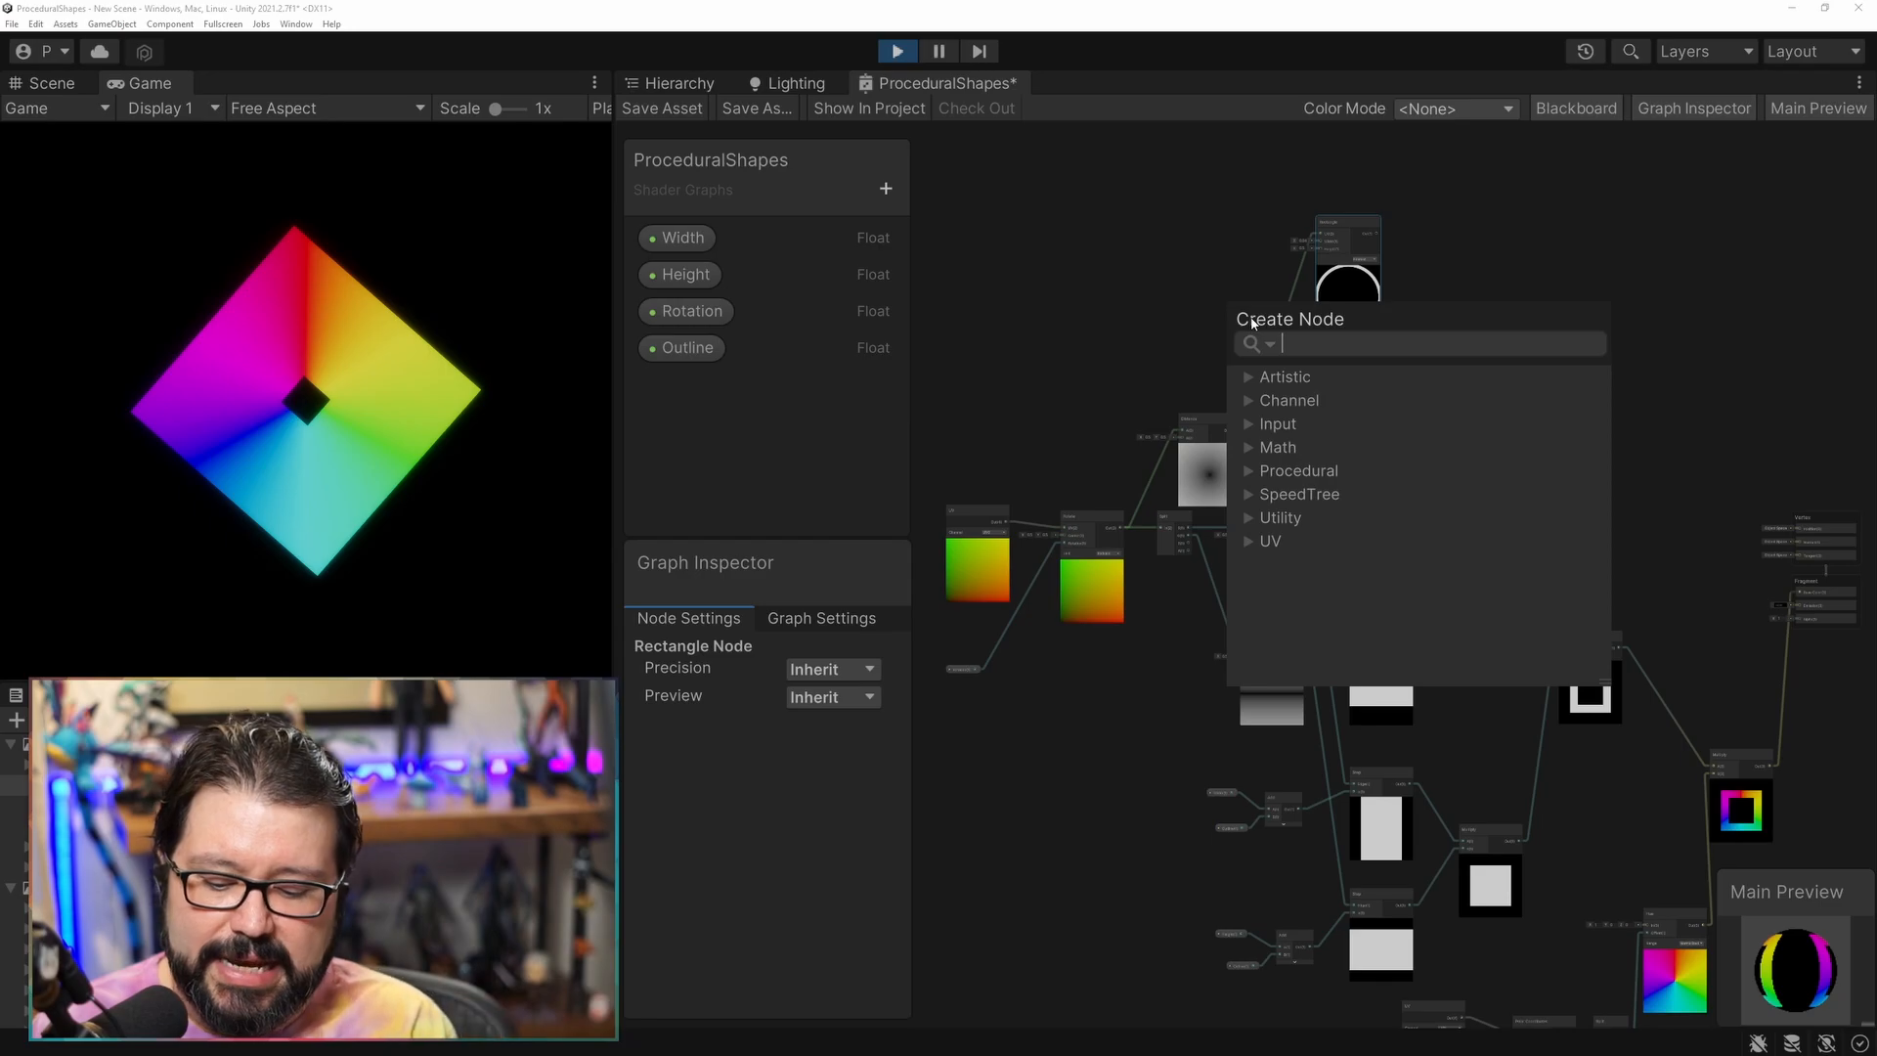
text(mult)
key(Return)
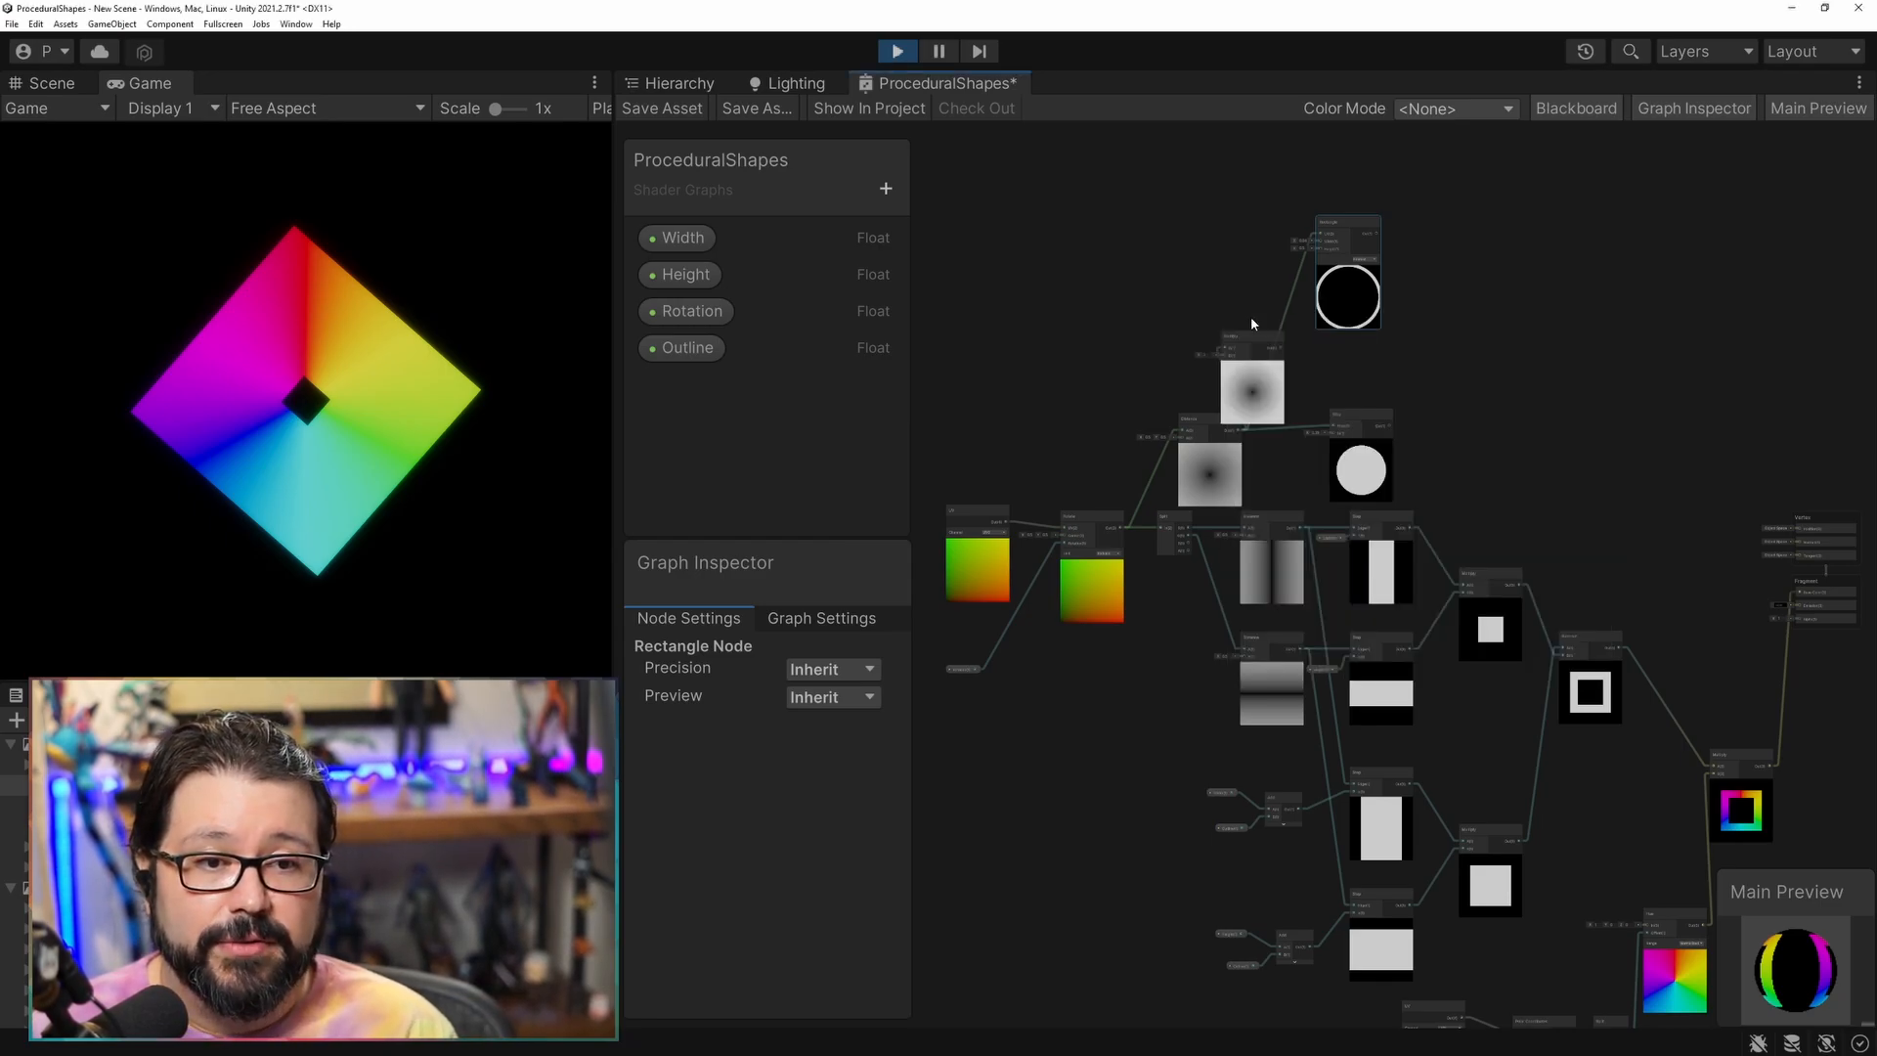
drag(1283, 346, 1326, 314)
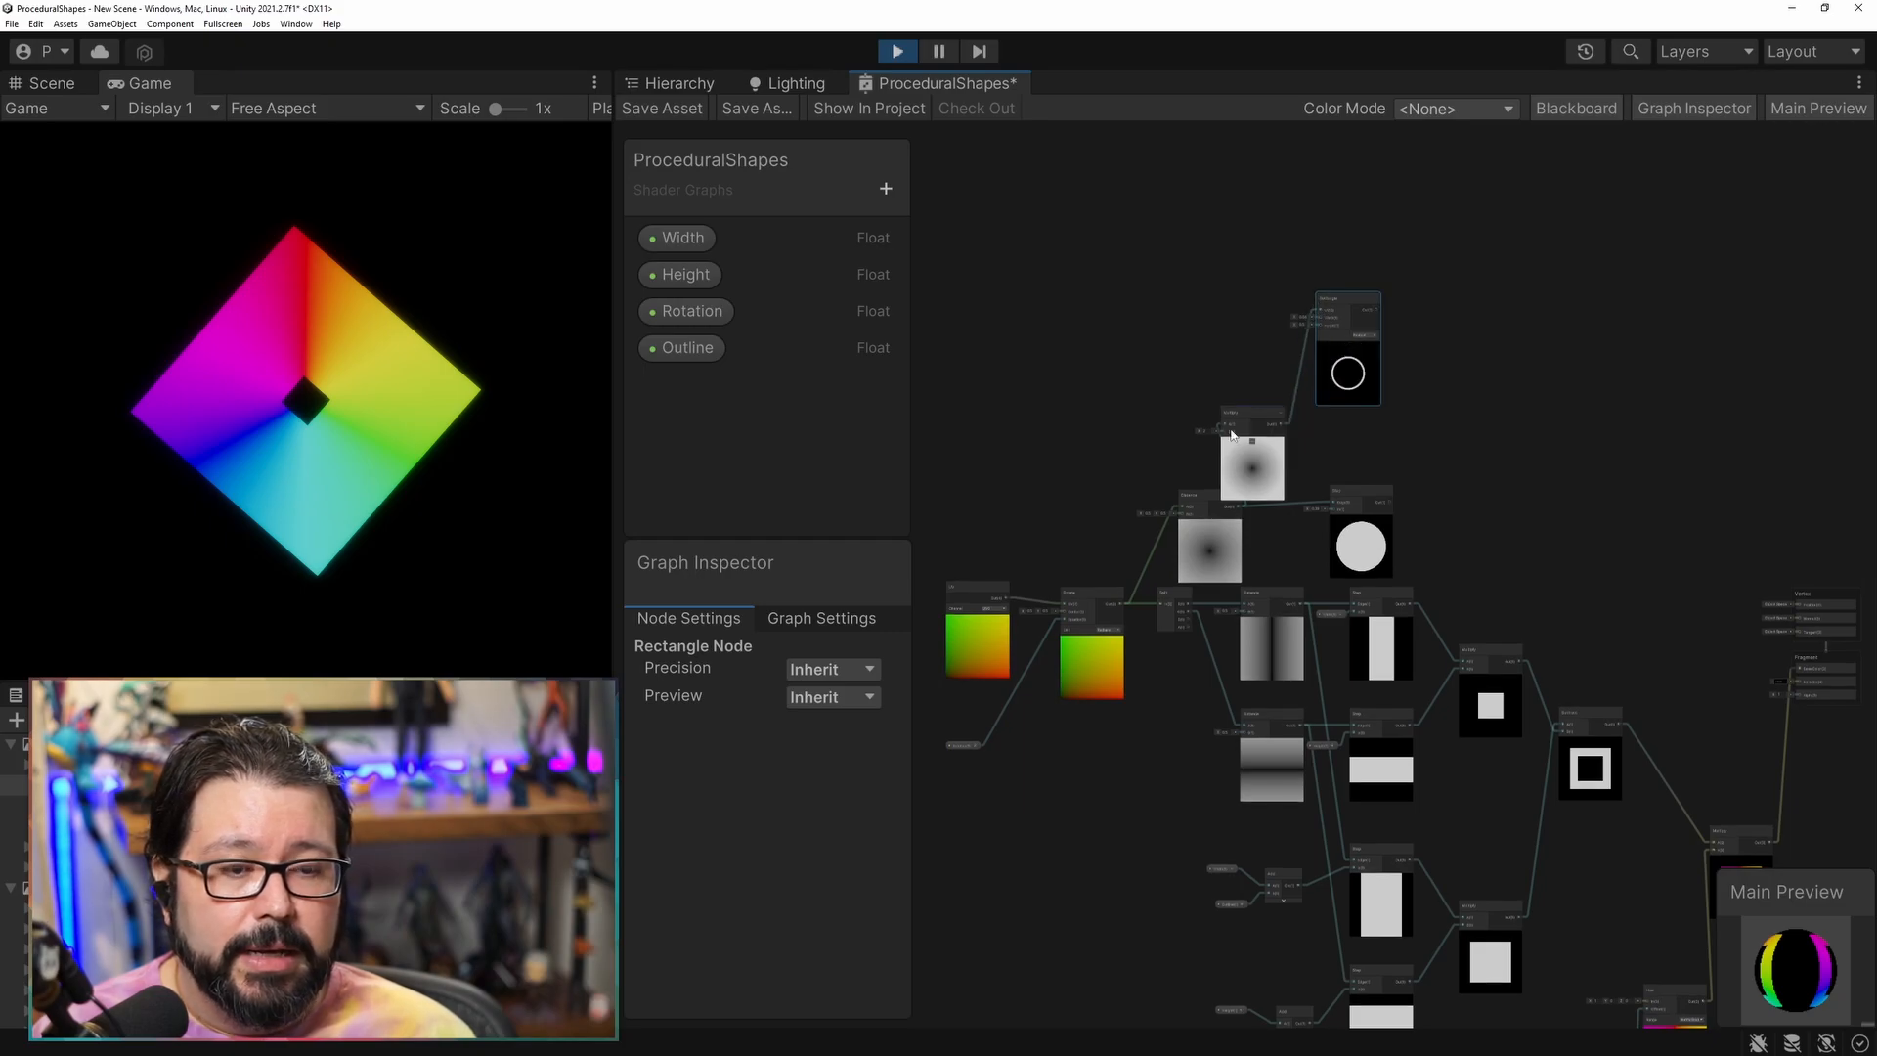
Adjust the B value of the Multiply node feeding the Rectangle to enlarge the ring in its preview.
scroll(1303, 440, up, 3)
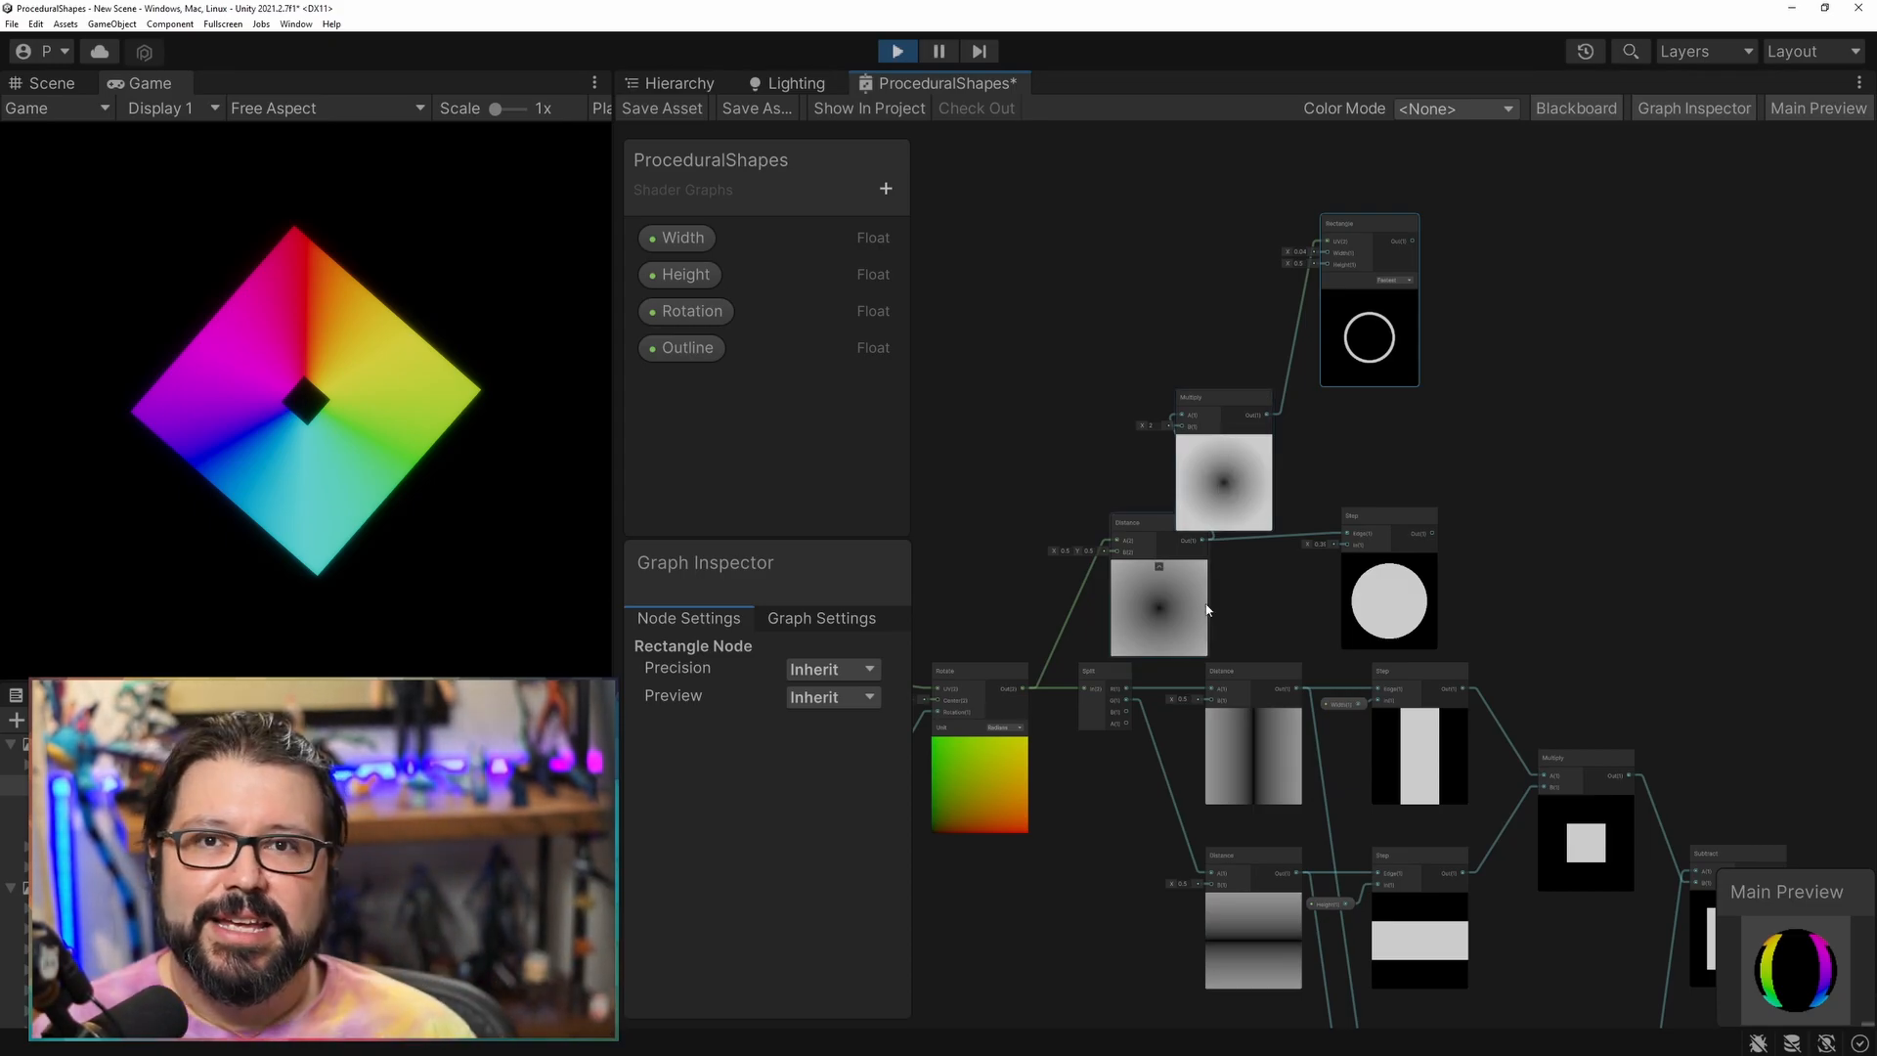
scroll(1208, 608, up, 5)
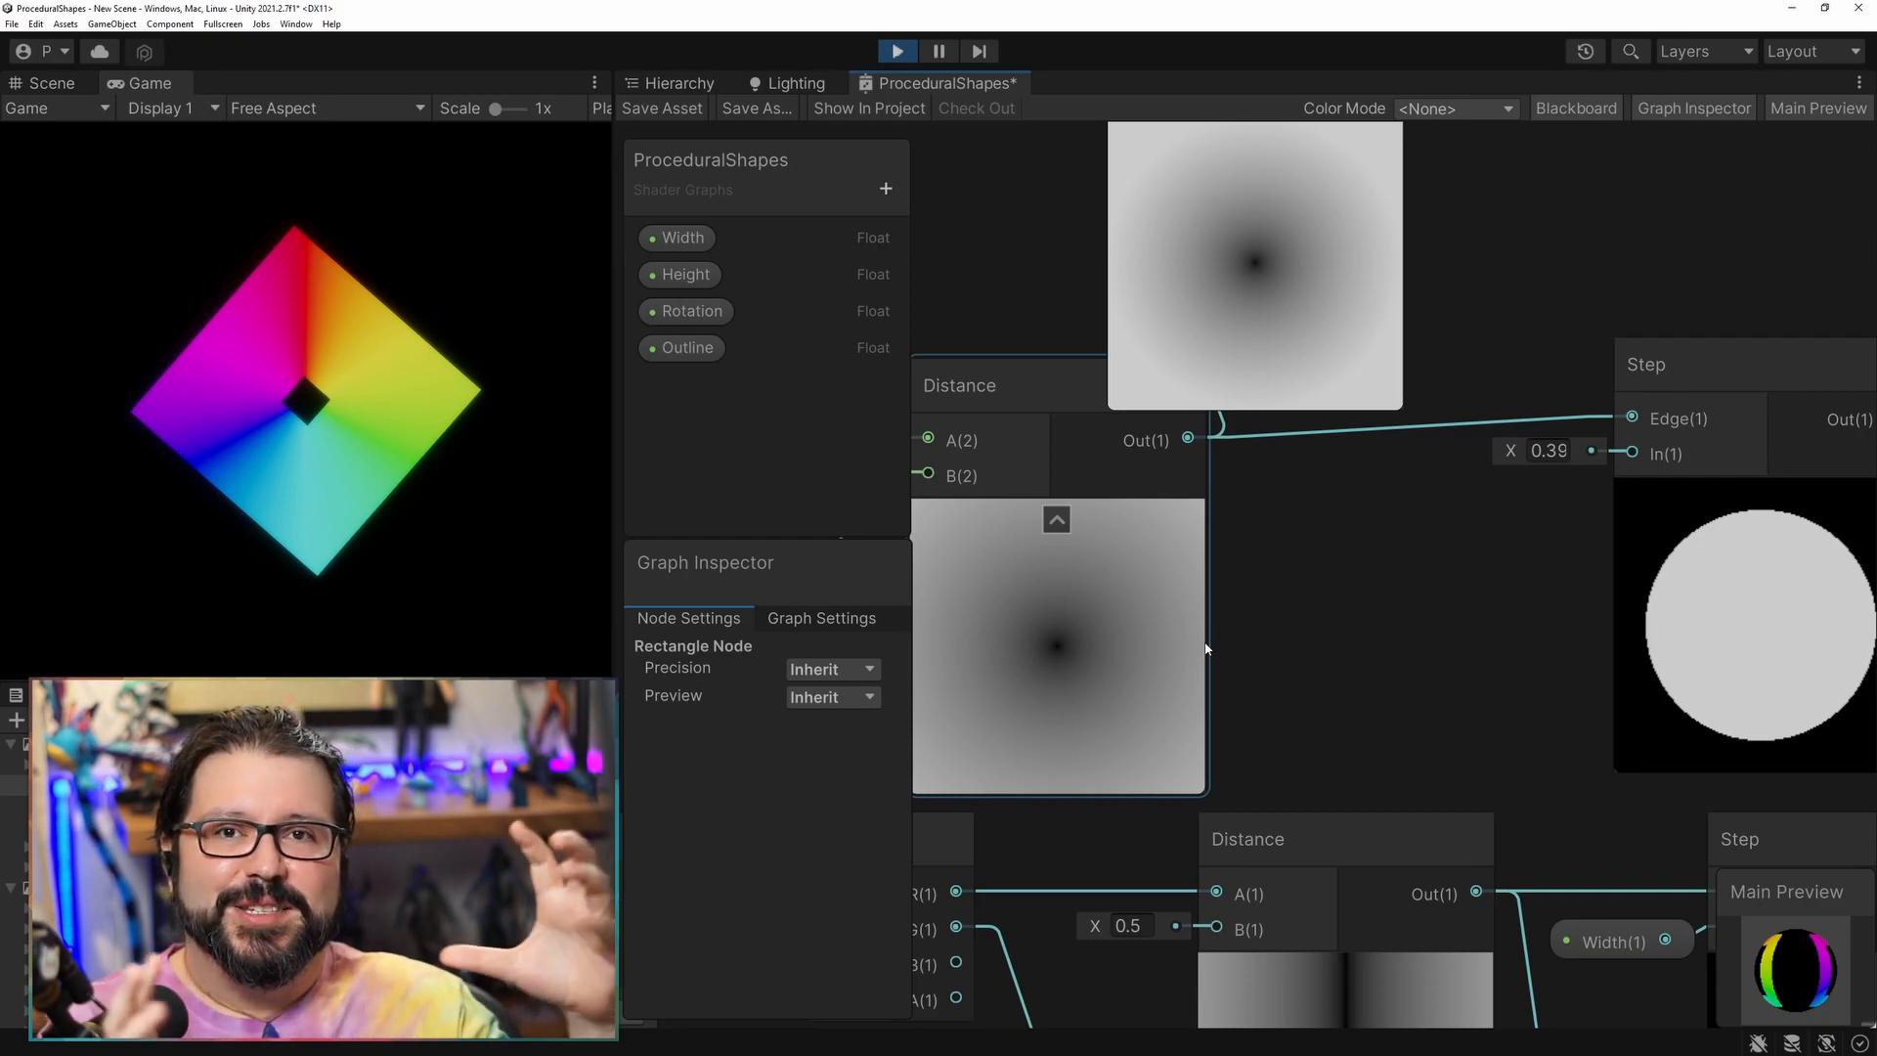
middle_drag(1500, 528, 1555, 722)
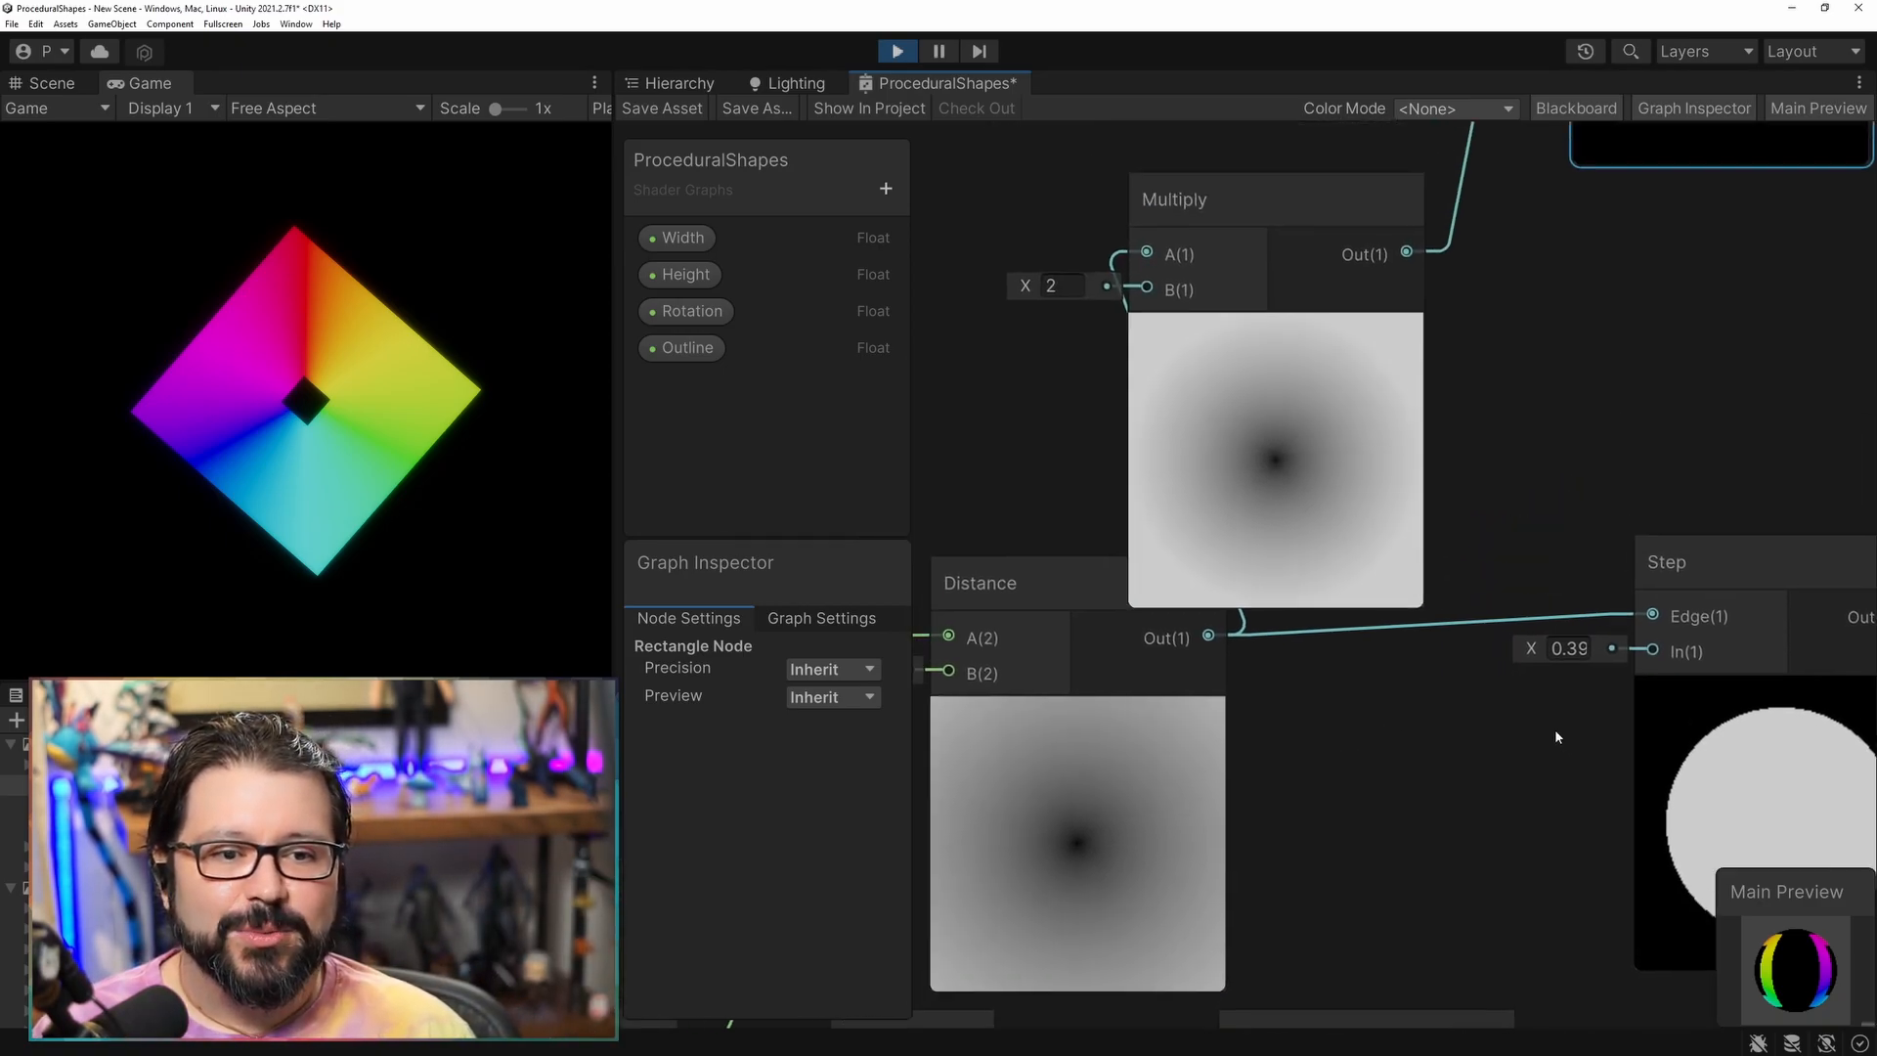
scroll(1565, 567, down, 3)
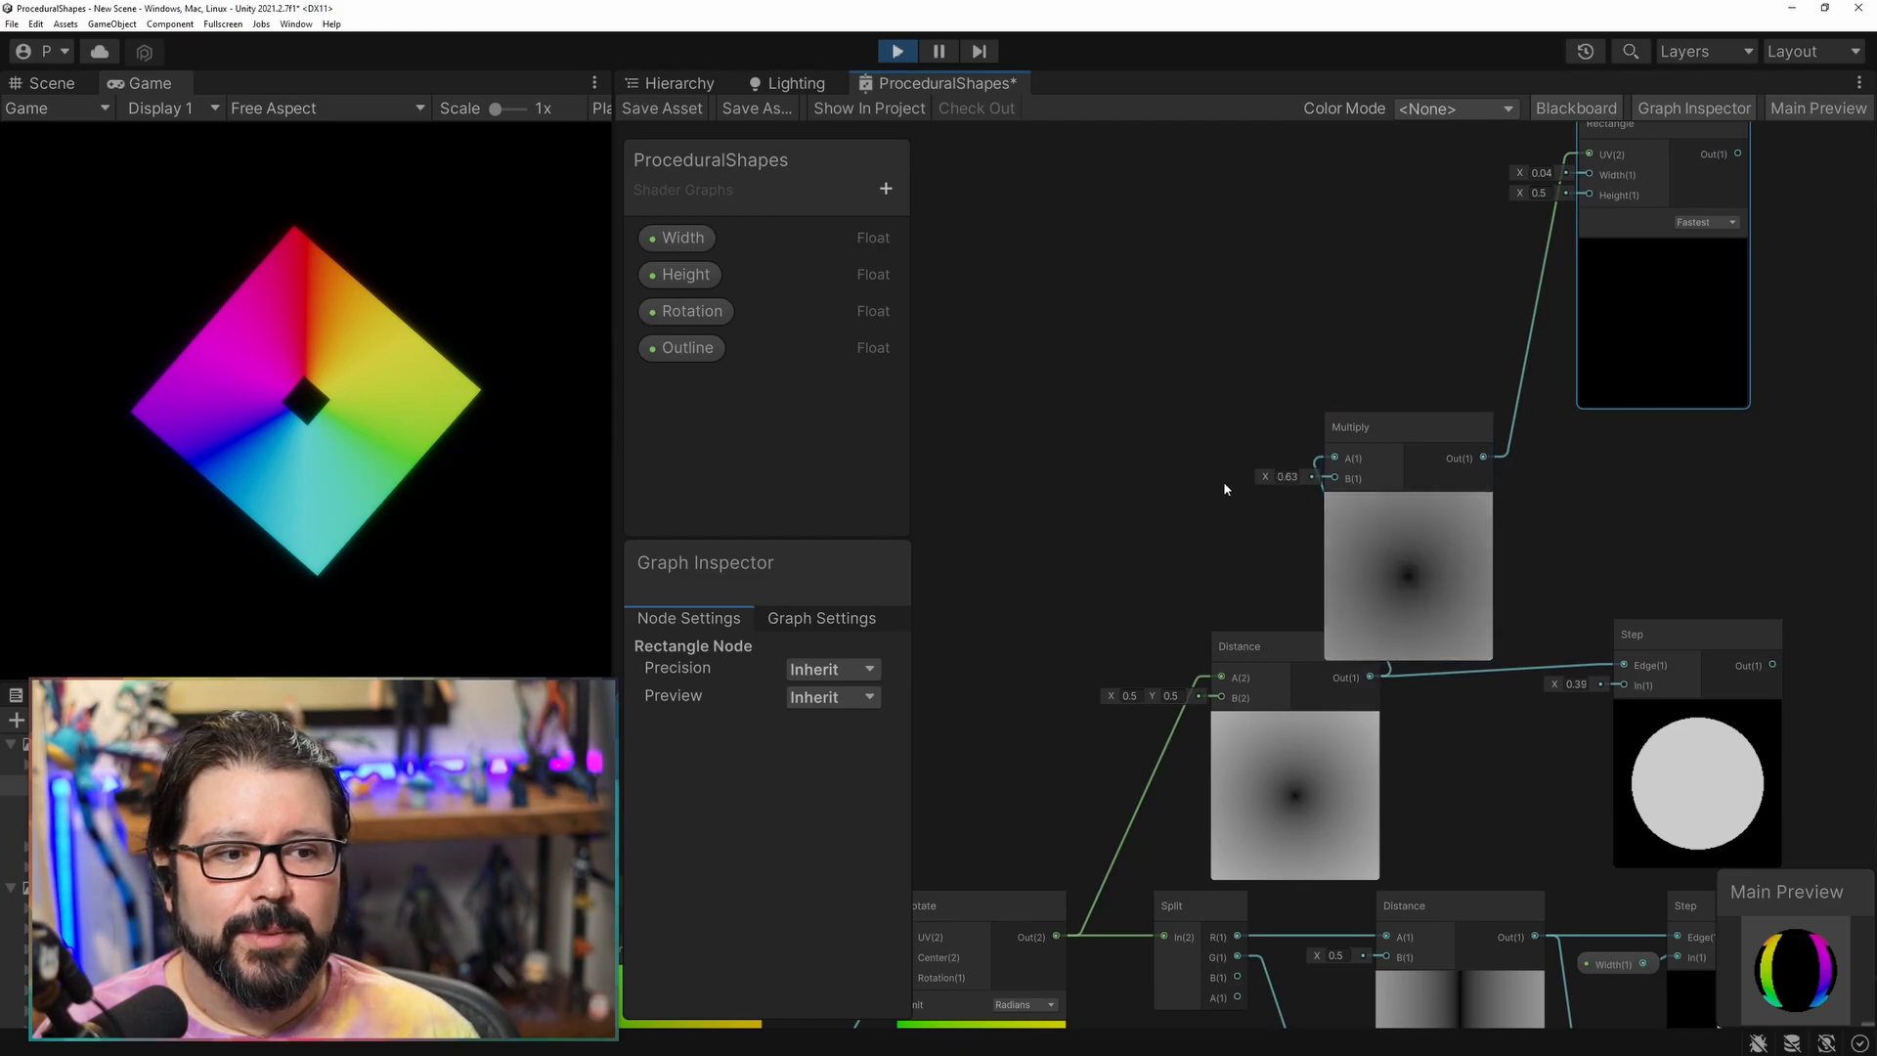
scroll(1270, 473, down, 5)
Connect the Rectangle node's output to the A input of the final colour Multiply node and save the shader asset.
middle_drag(1509, 532, 1358, 444)
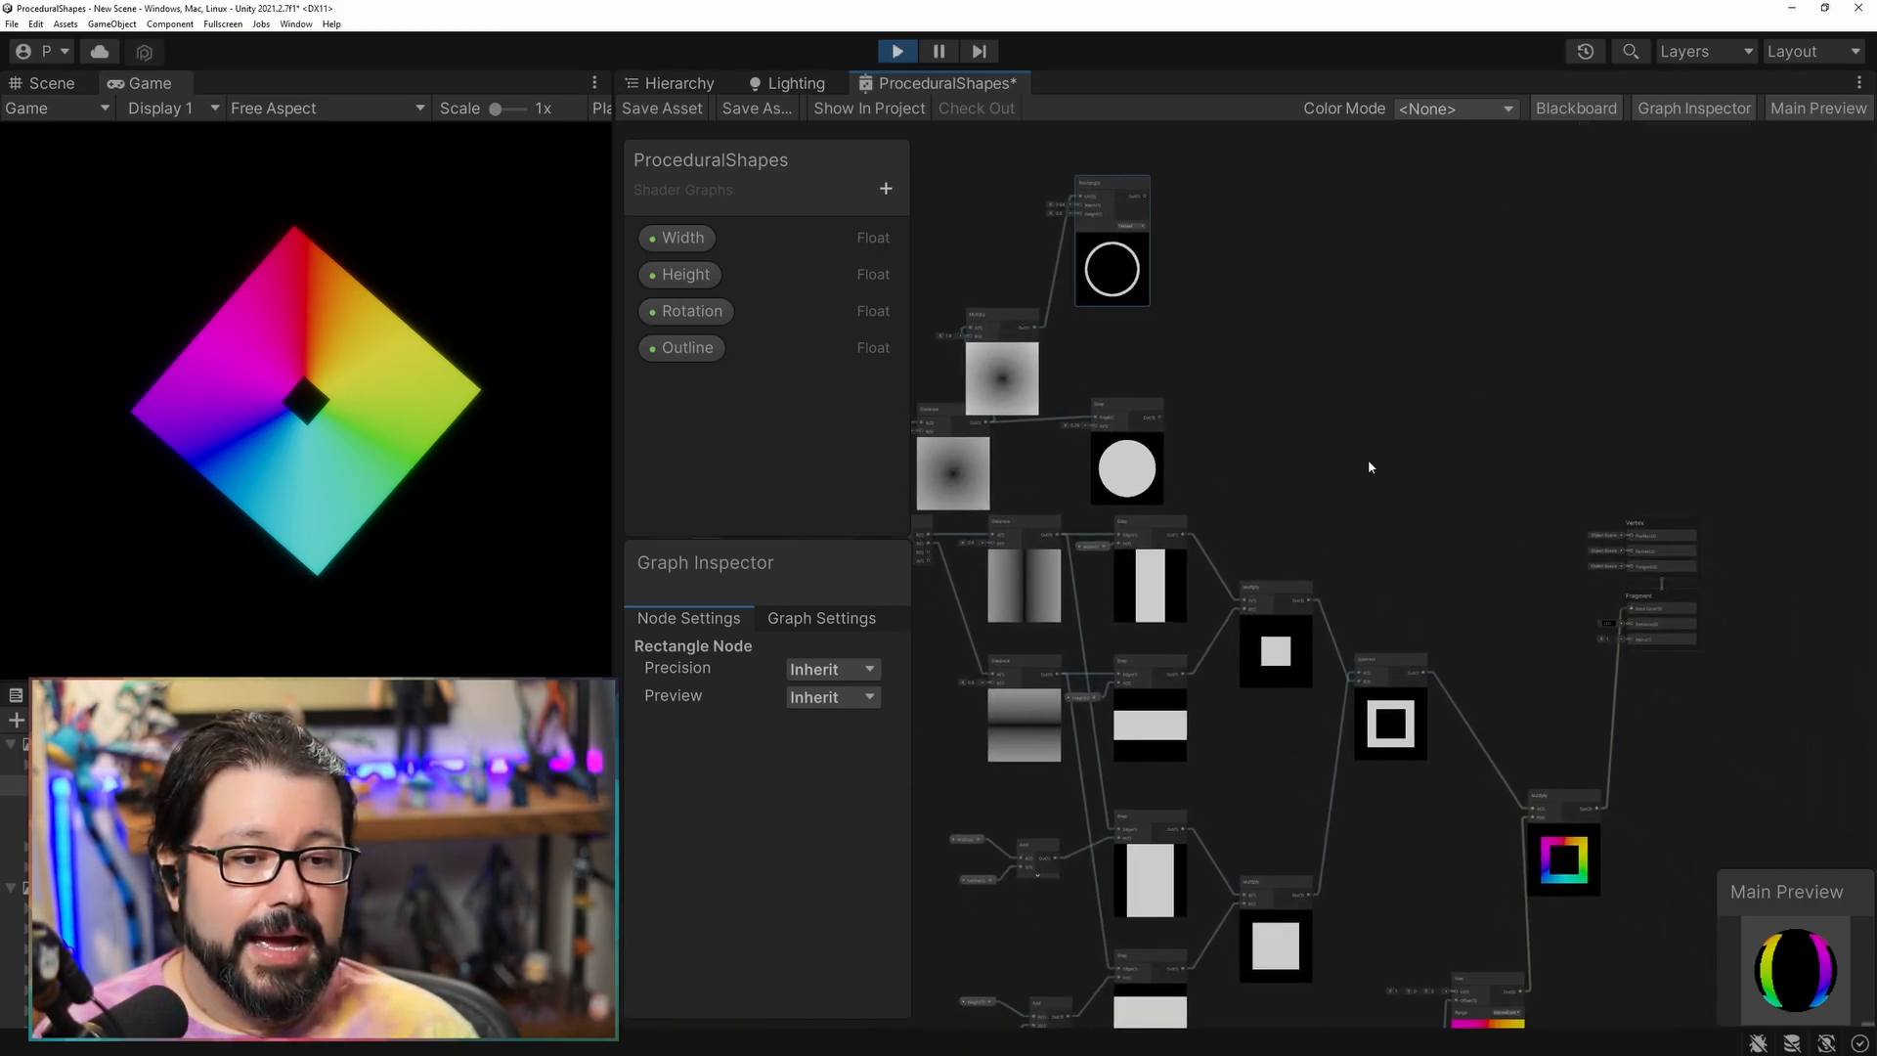
drag(1152, 200, 1533, 828)
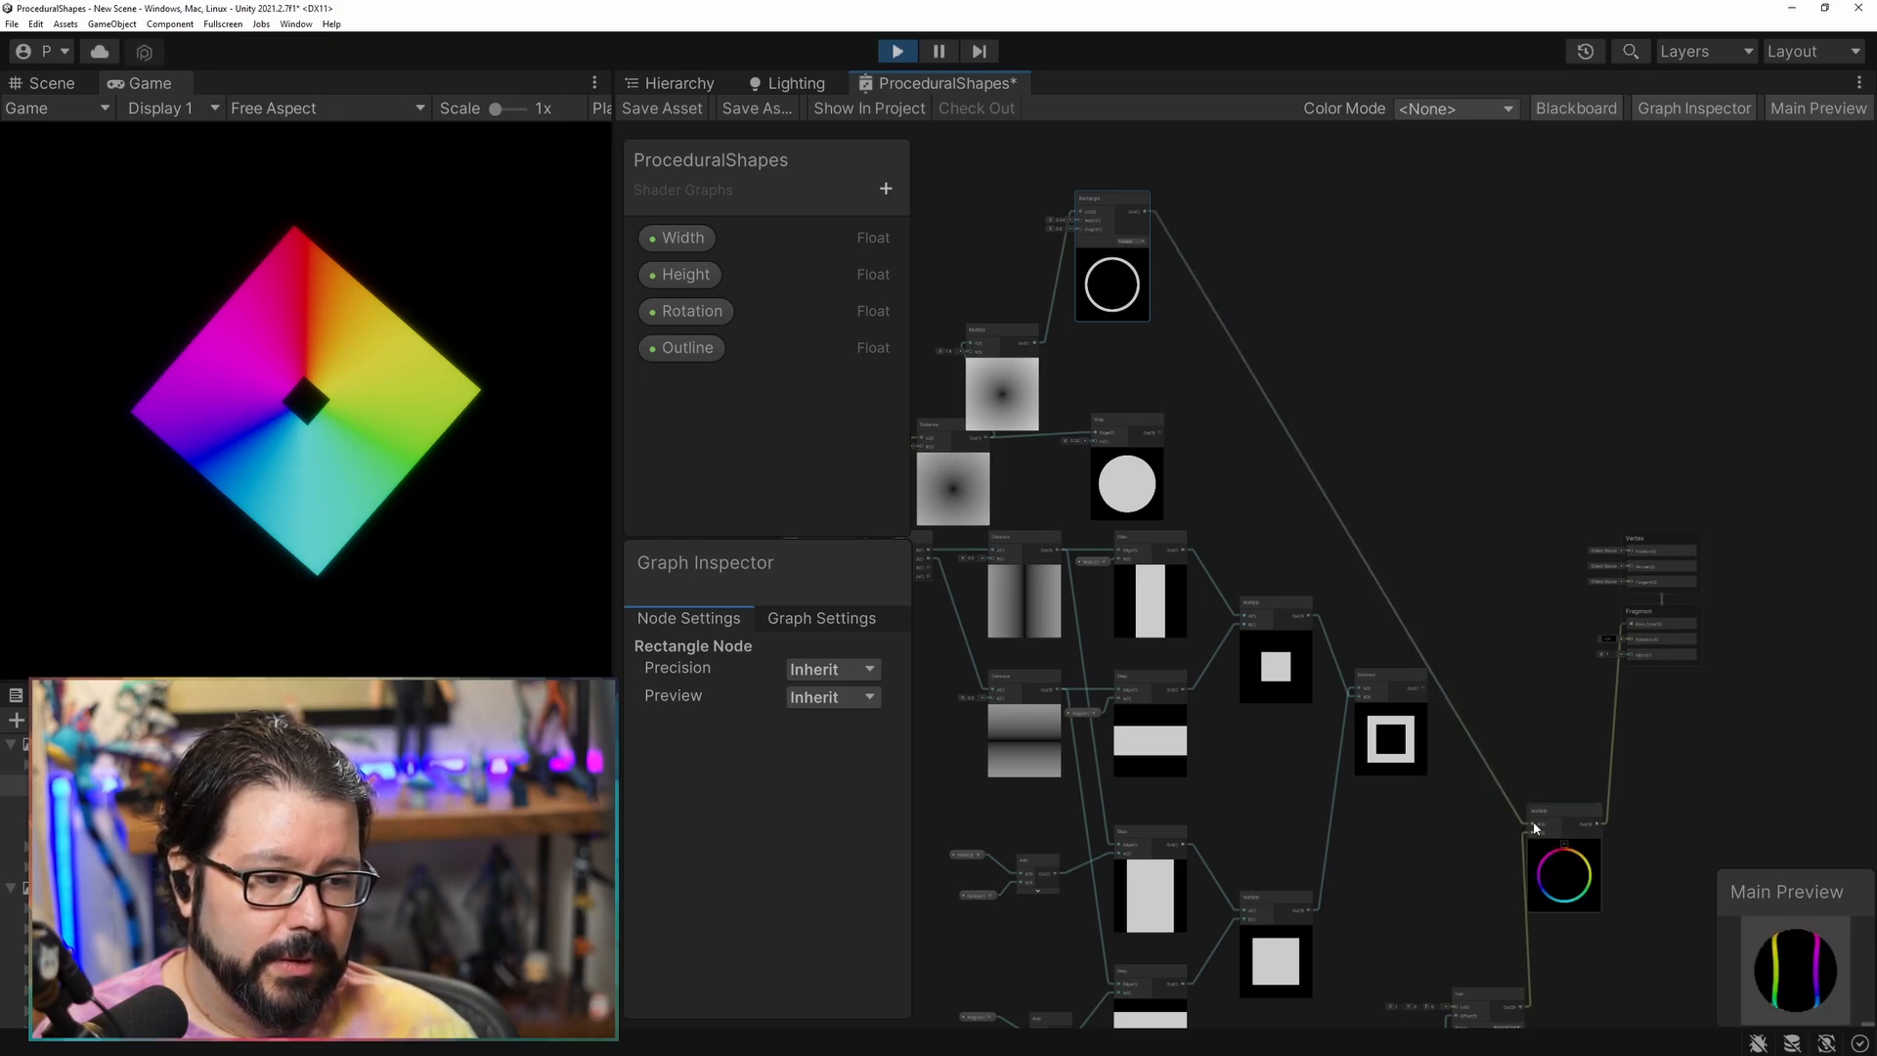
click(648, 110)
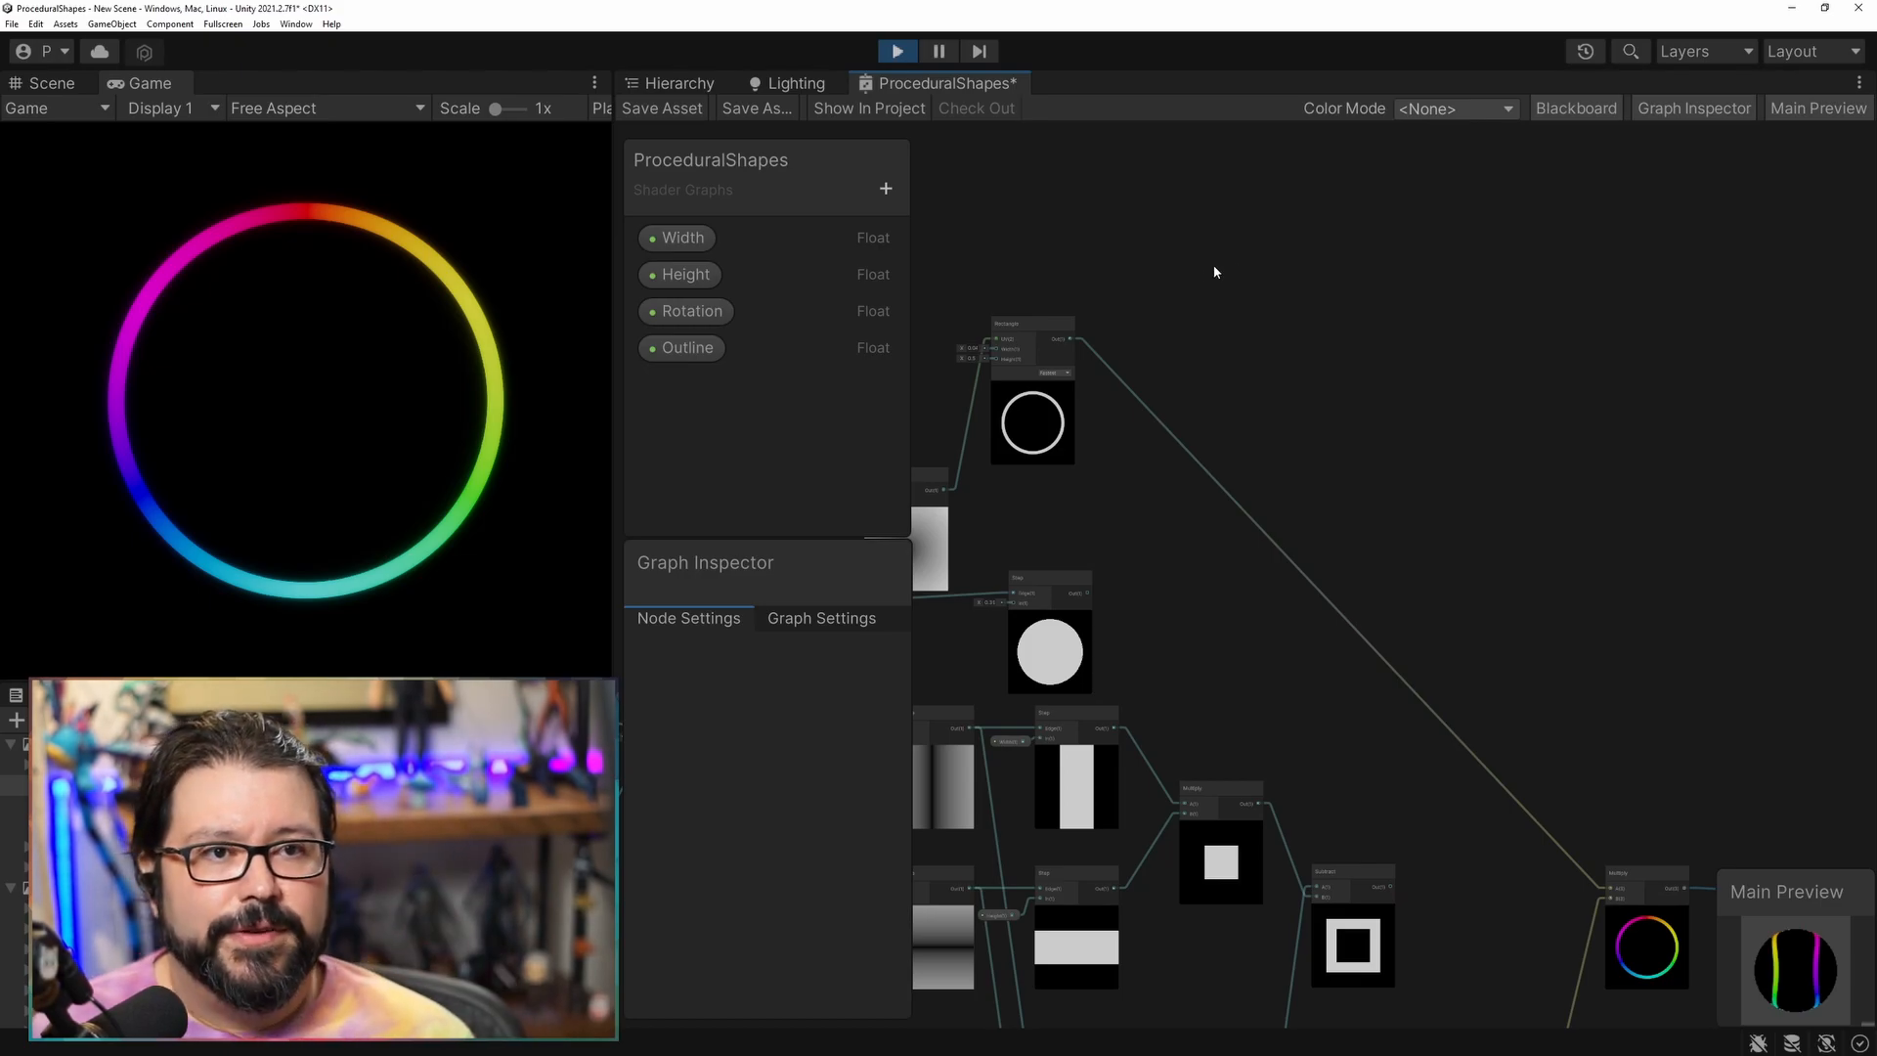
Create a UV node in the empty area beside the ring's Rectangle node.
right_click(1314, 256)
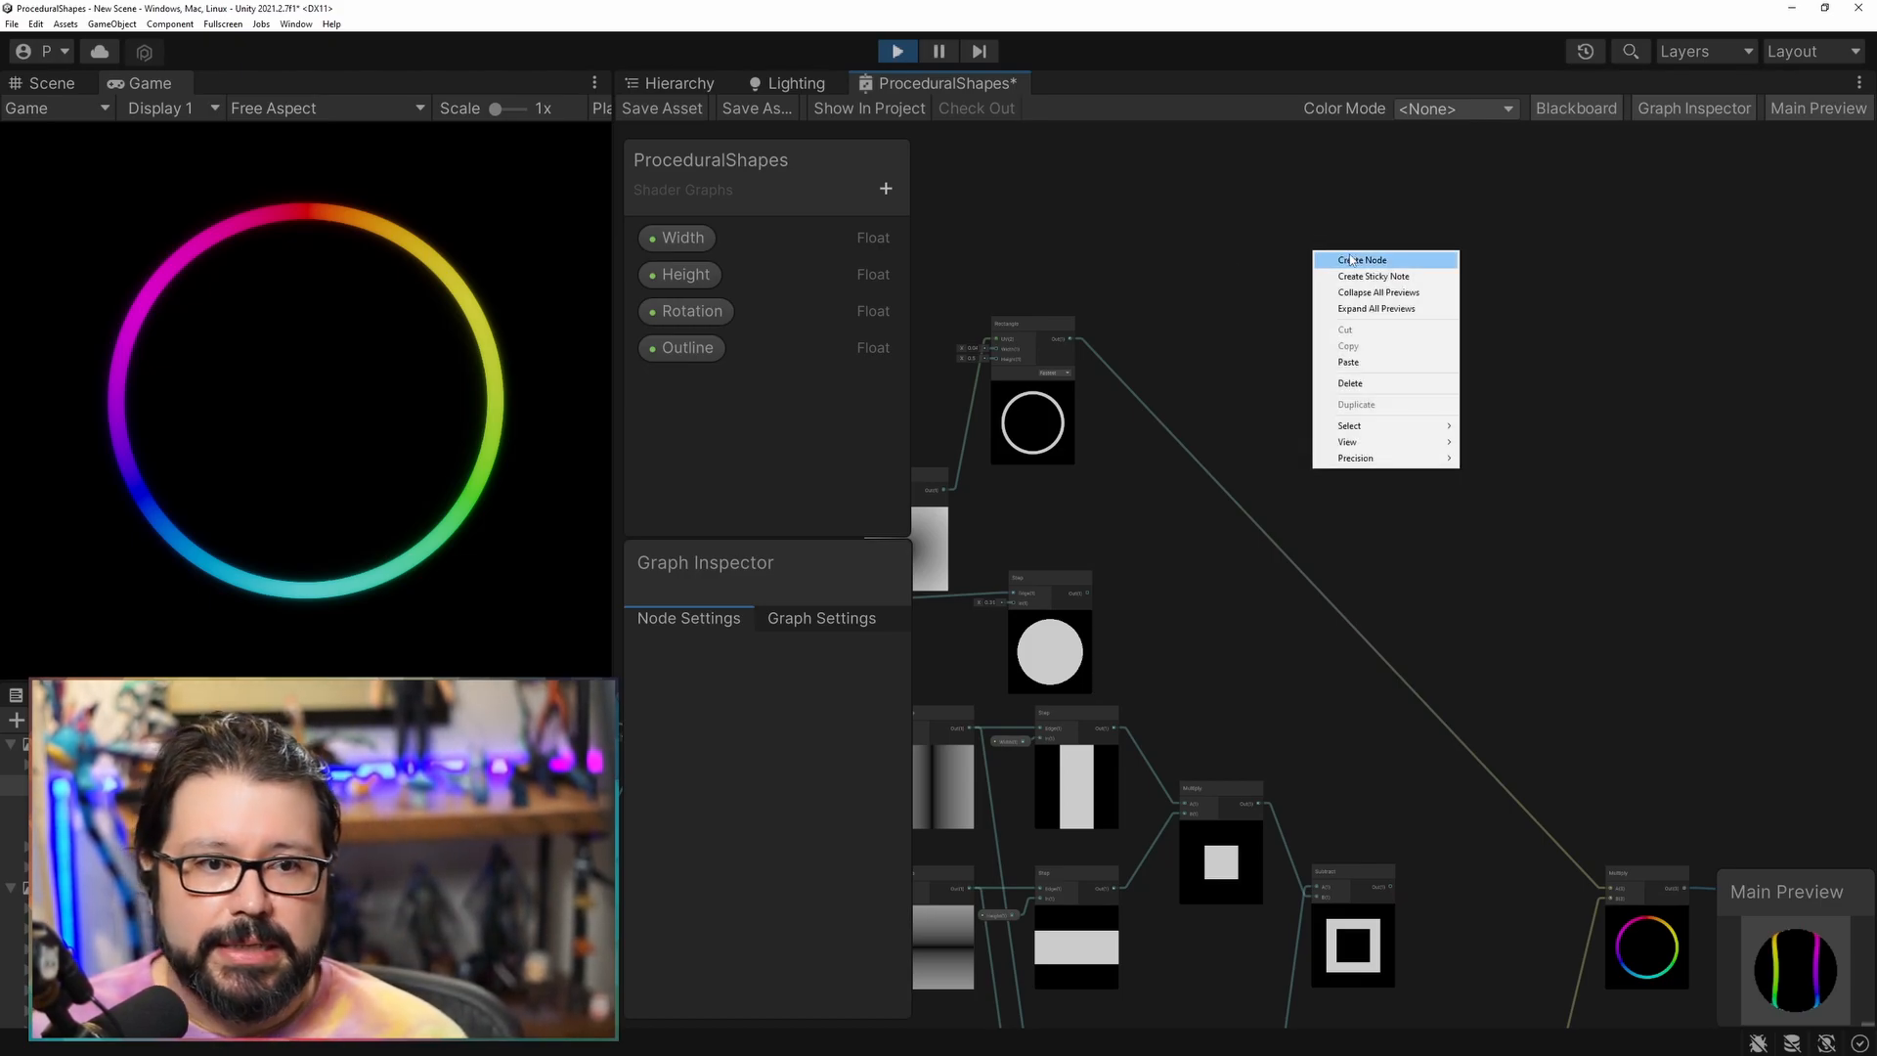
click(1359, 260)
text(uv)
key(Return)
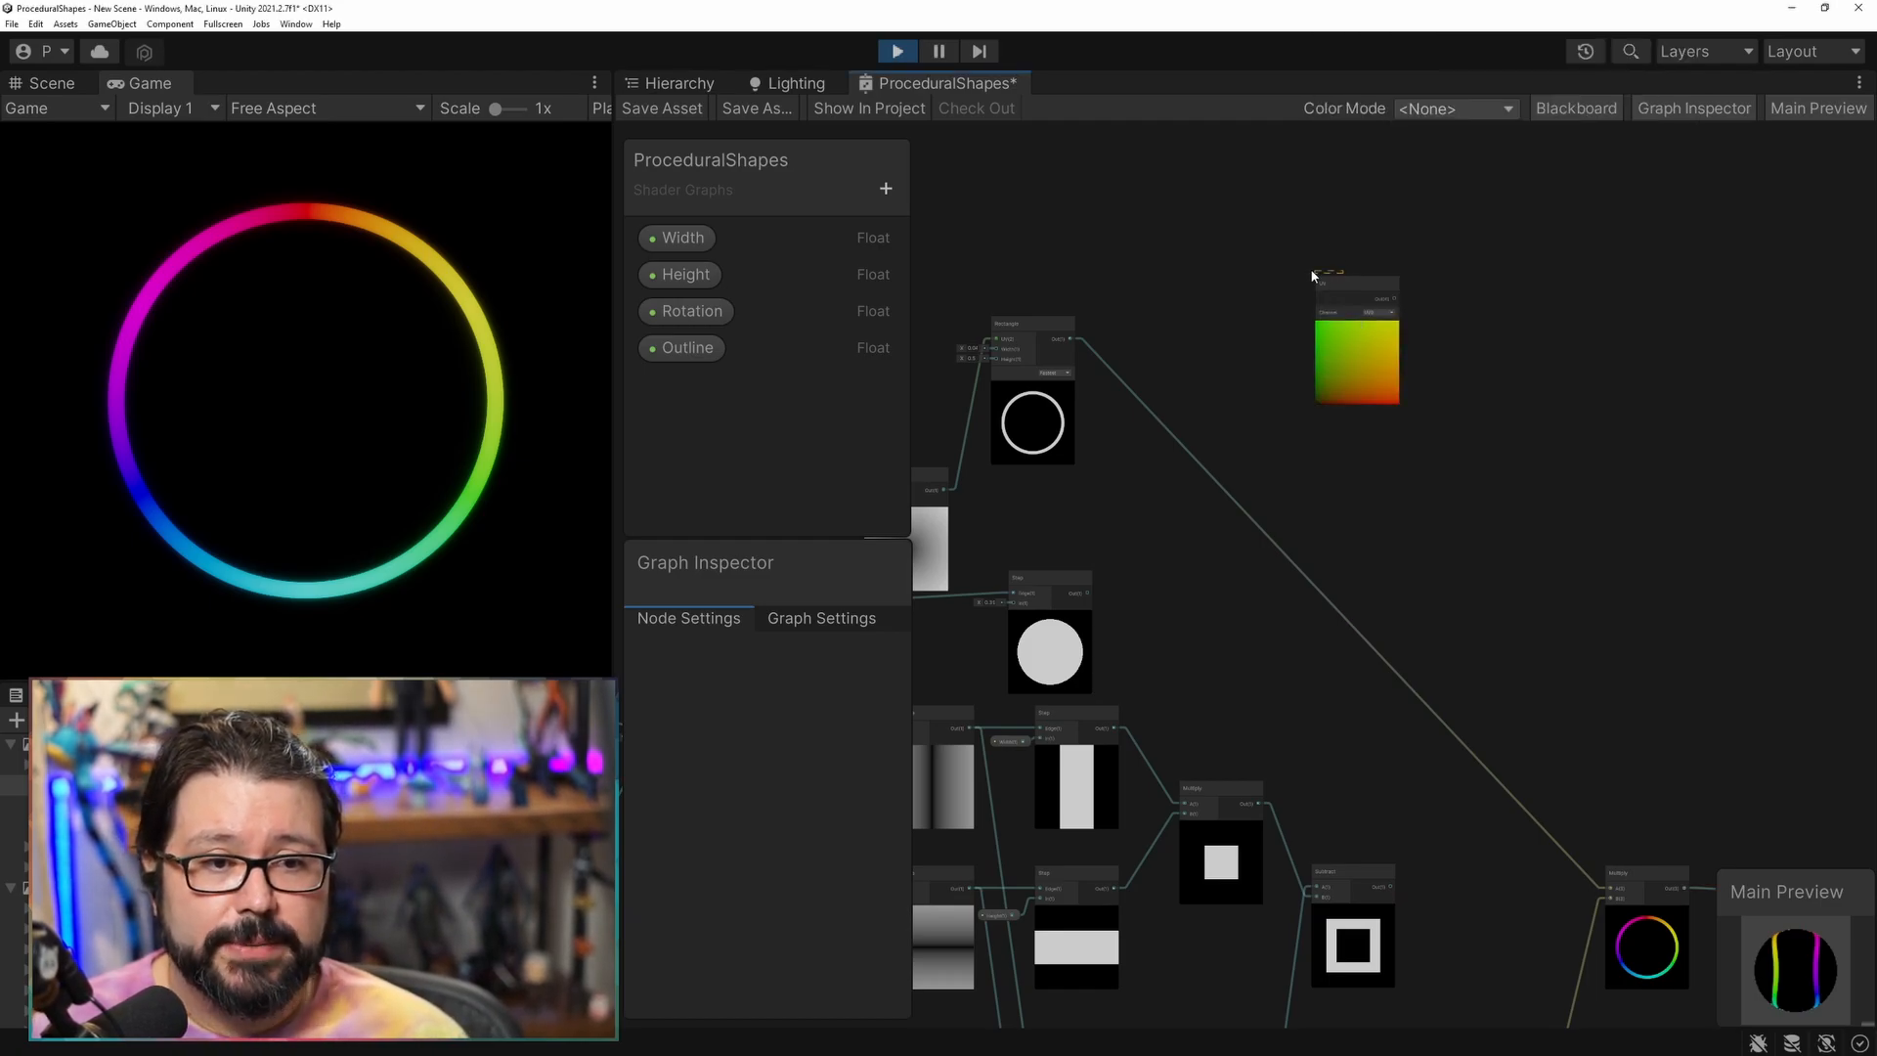
Create a Polar Coordinates node with the UV node's output wired to its UV input, and tidy the node positions.
mouse_move(1345, 285)
mouse_down()
mouse_move(1215, 240)
mouse_move(1330, 284)
mouse_up()
text(polar)
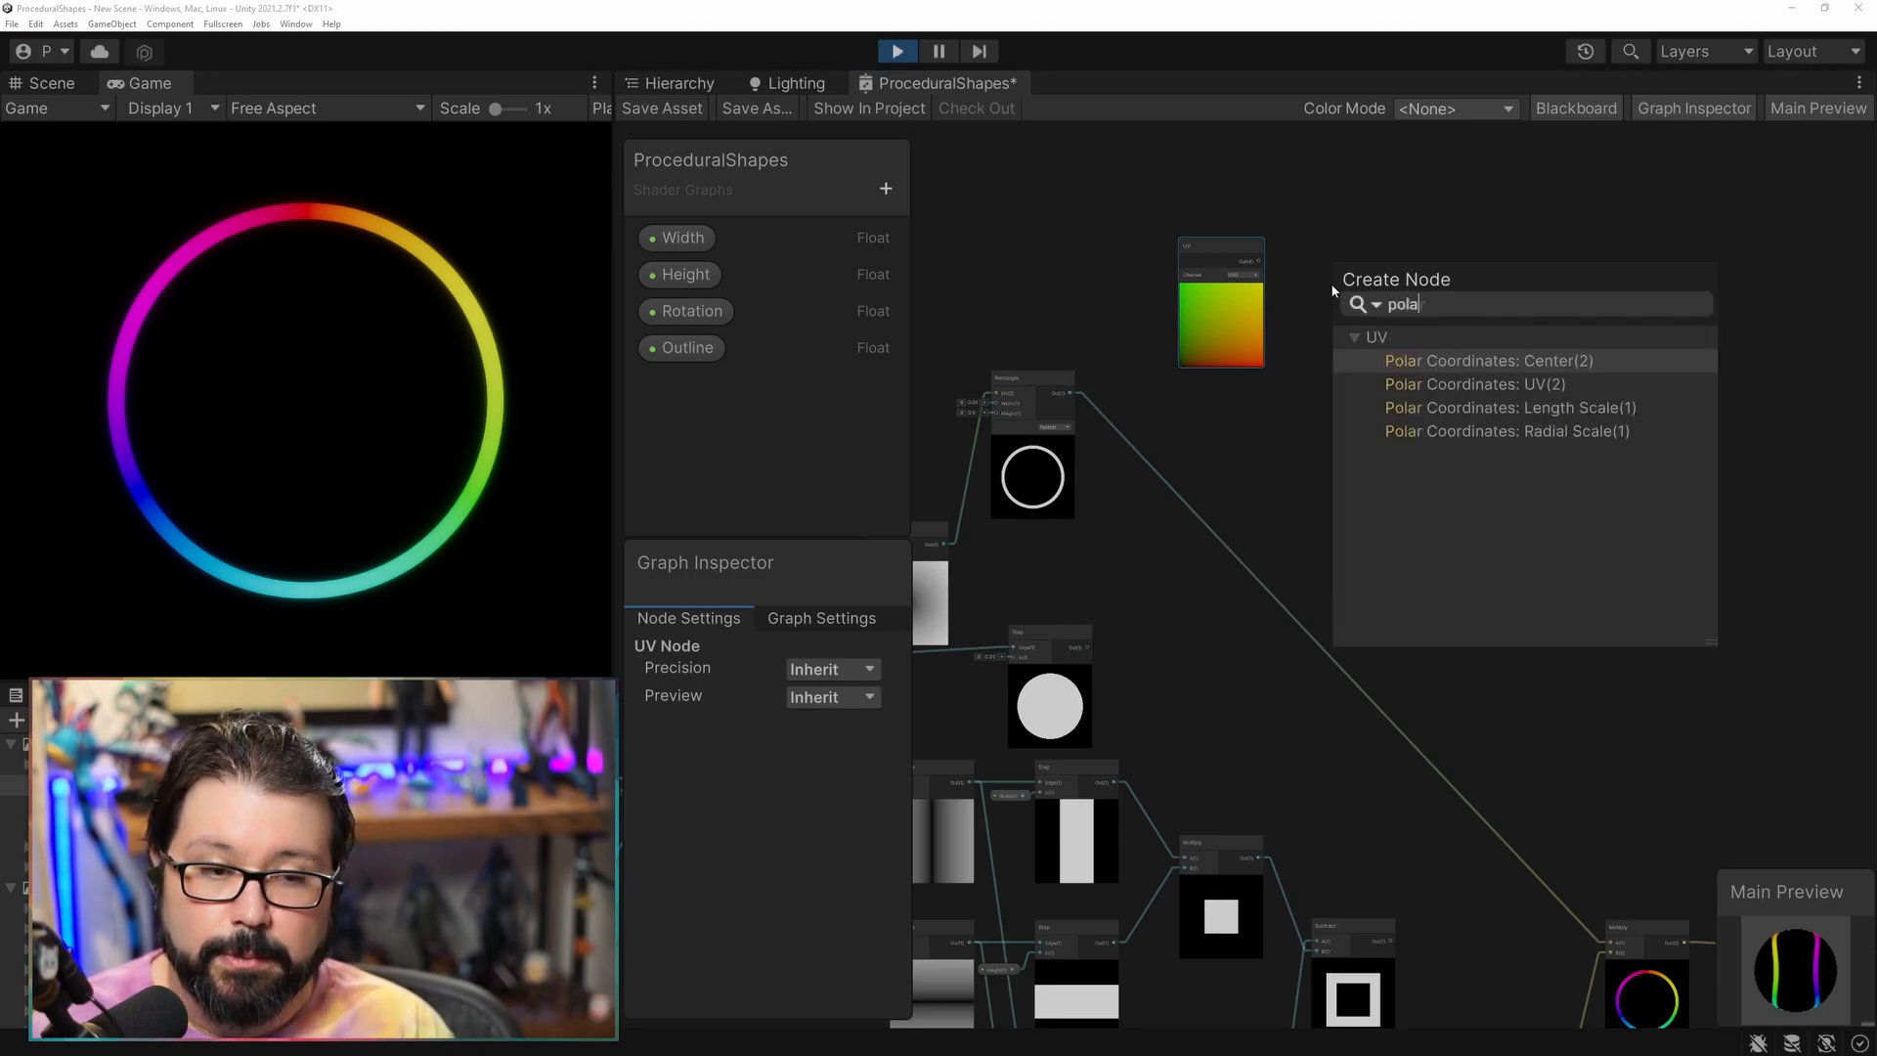
key(Down)
key(Return)
drag(1229, 256, 1223, 329)
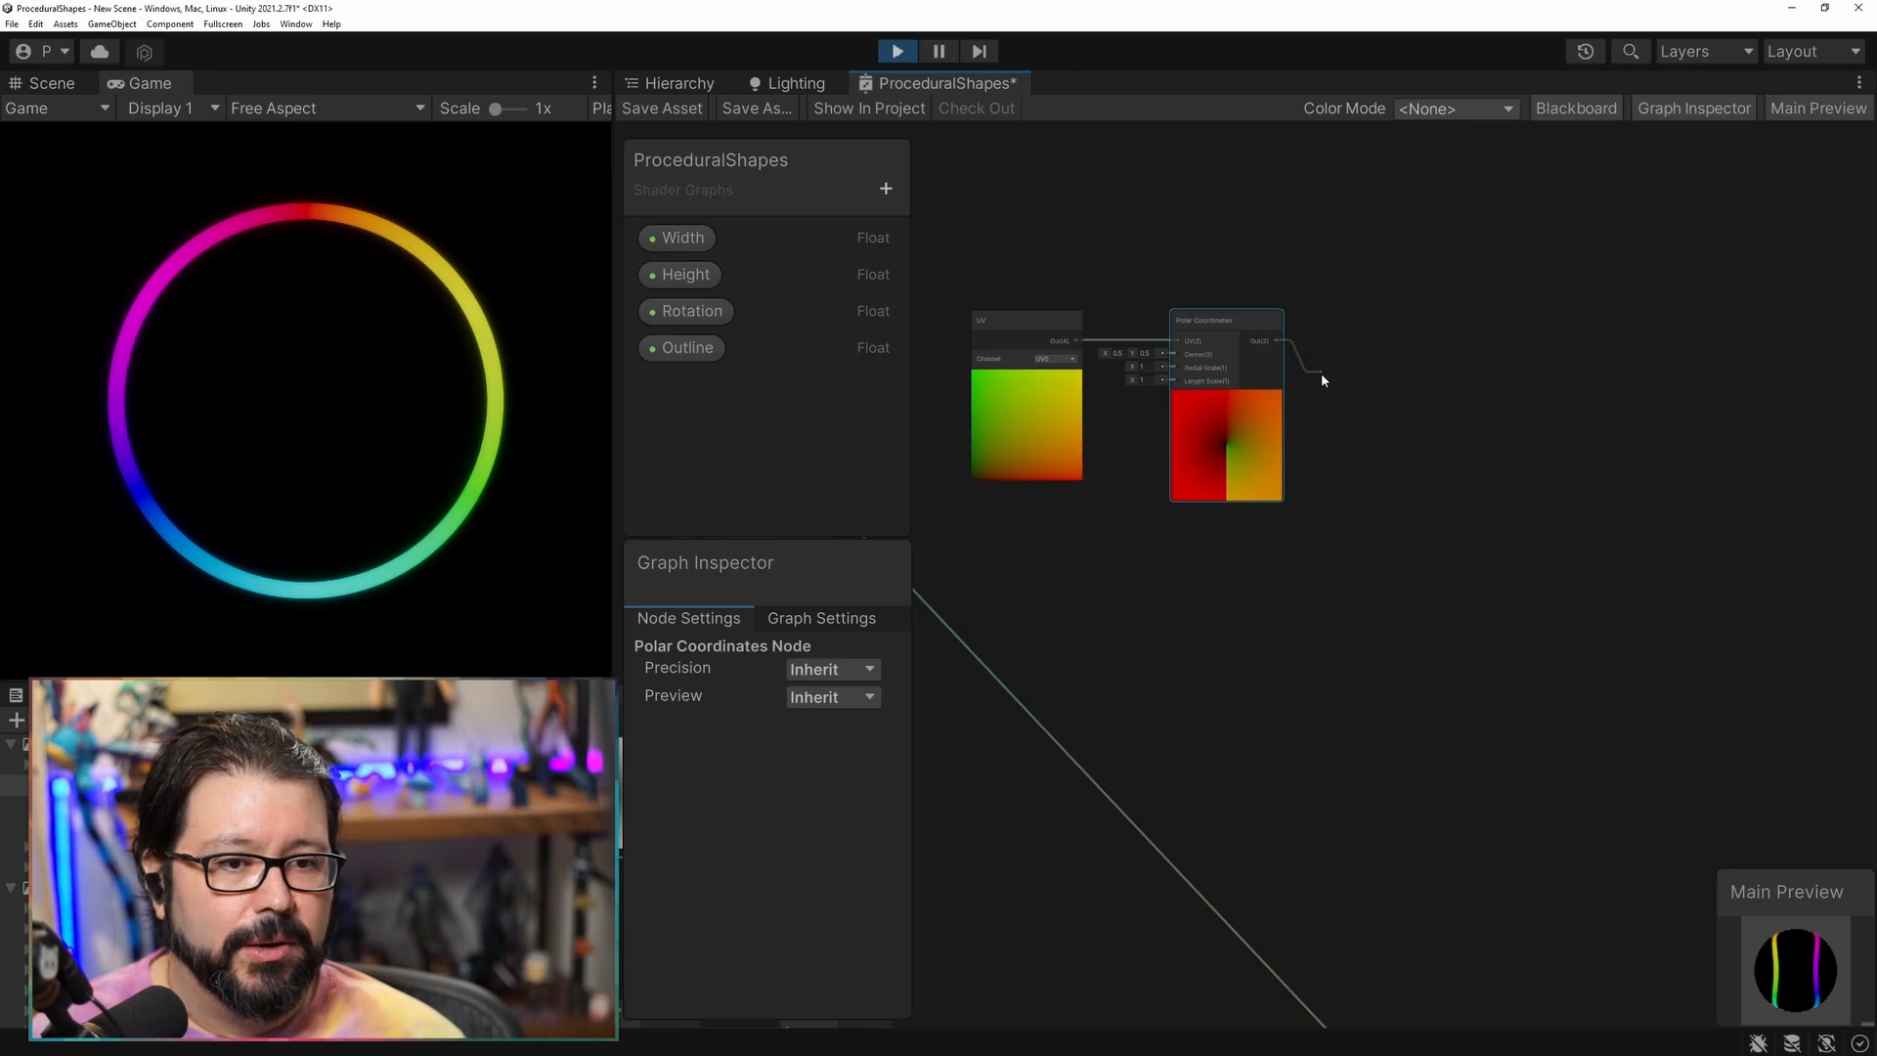
Create a Split node fed by the Polar Coordinates output.
key(space)
text(split)
key(Return)
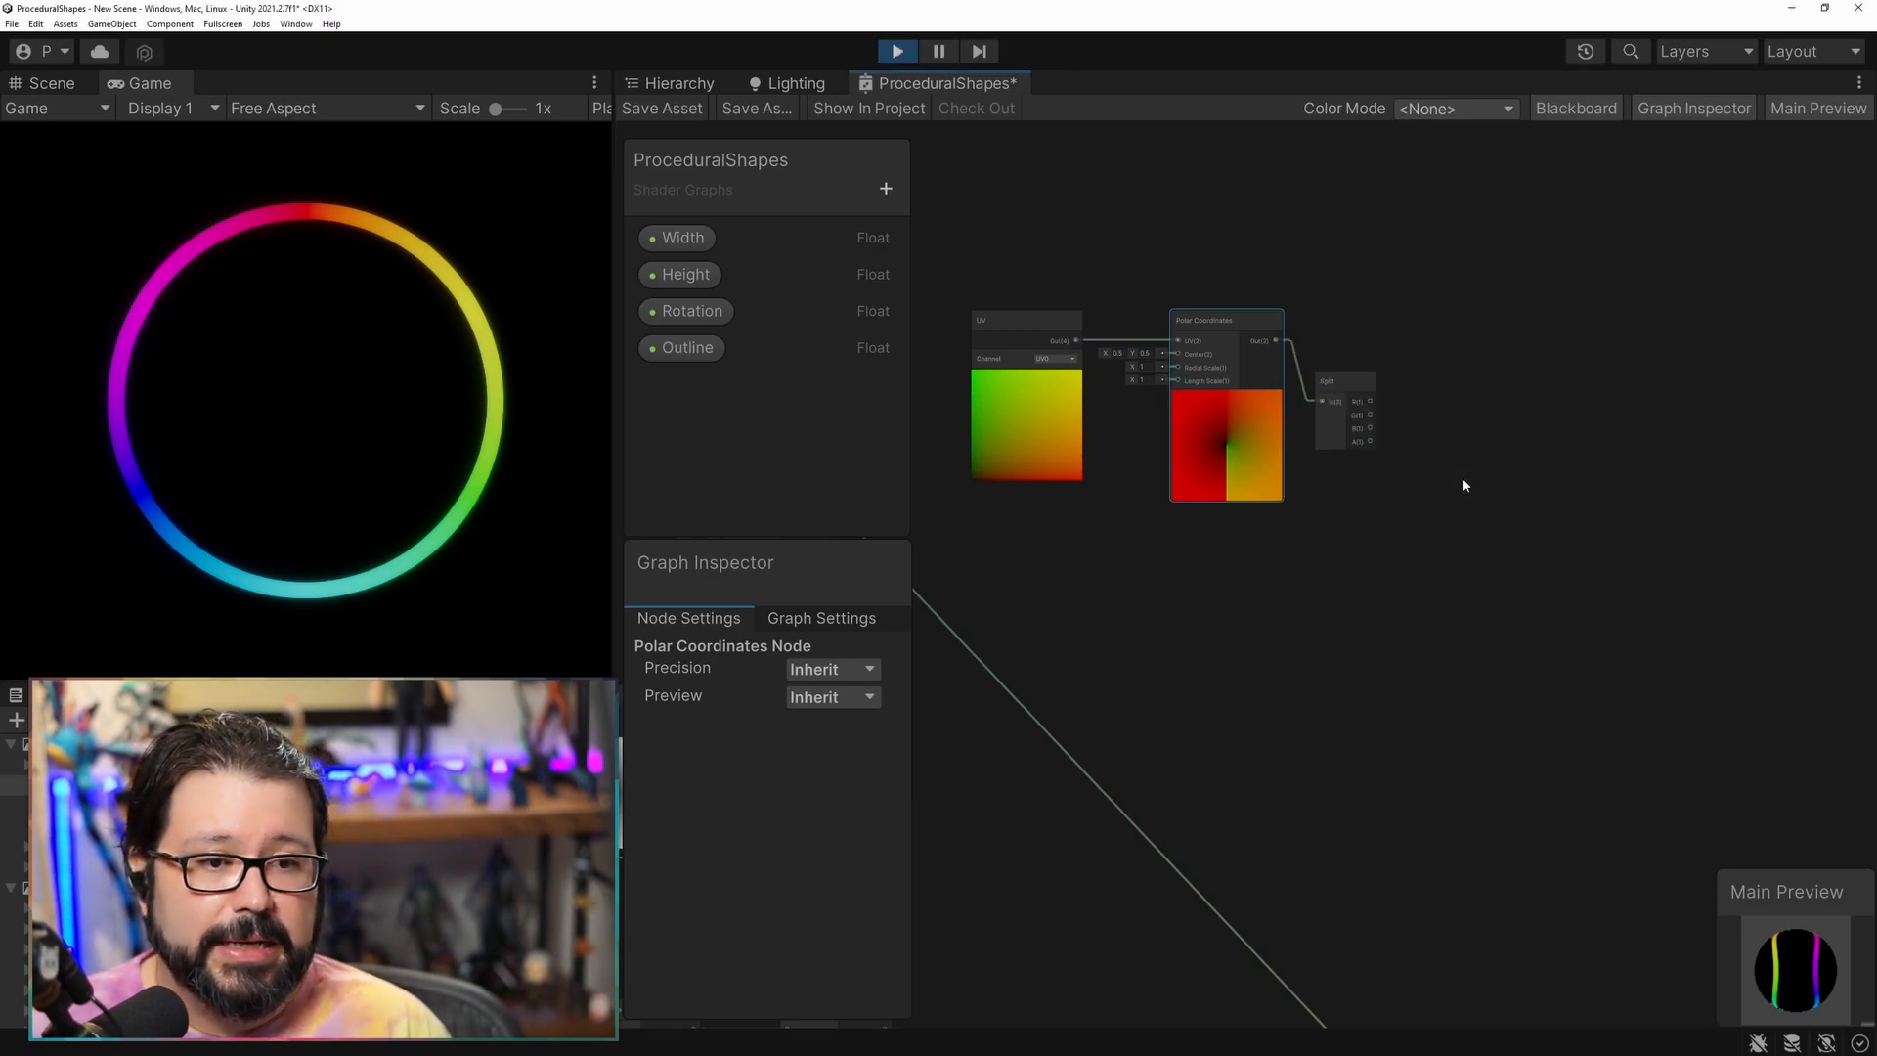
Connect the Split node's G output to a new Step node's Edge input and raise the Step's In value.
drag(1371, 415, 1443, 440)
text(ste)
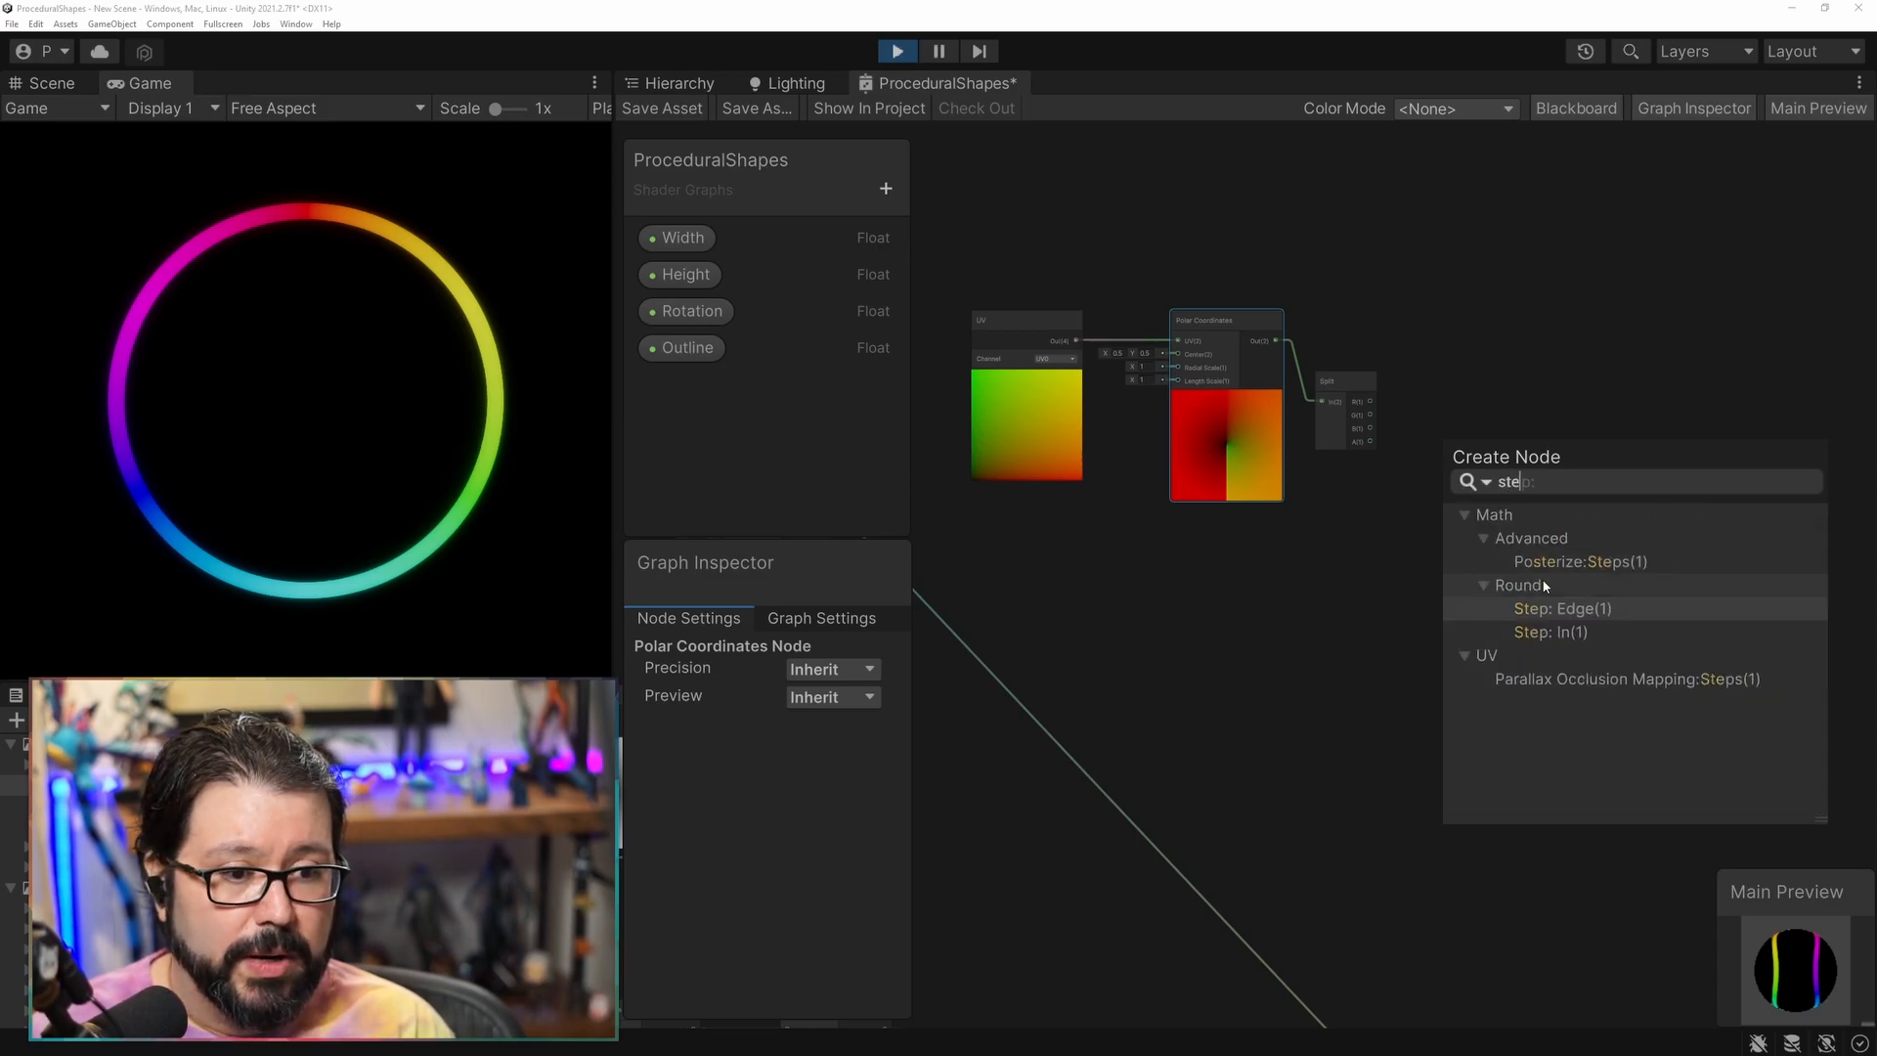
key(Return)
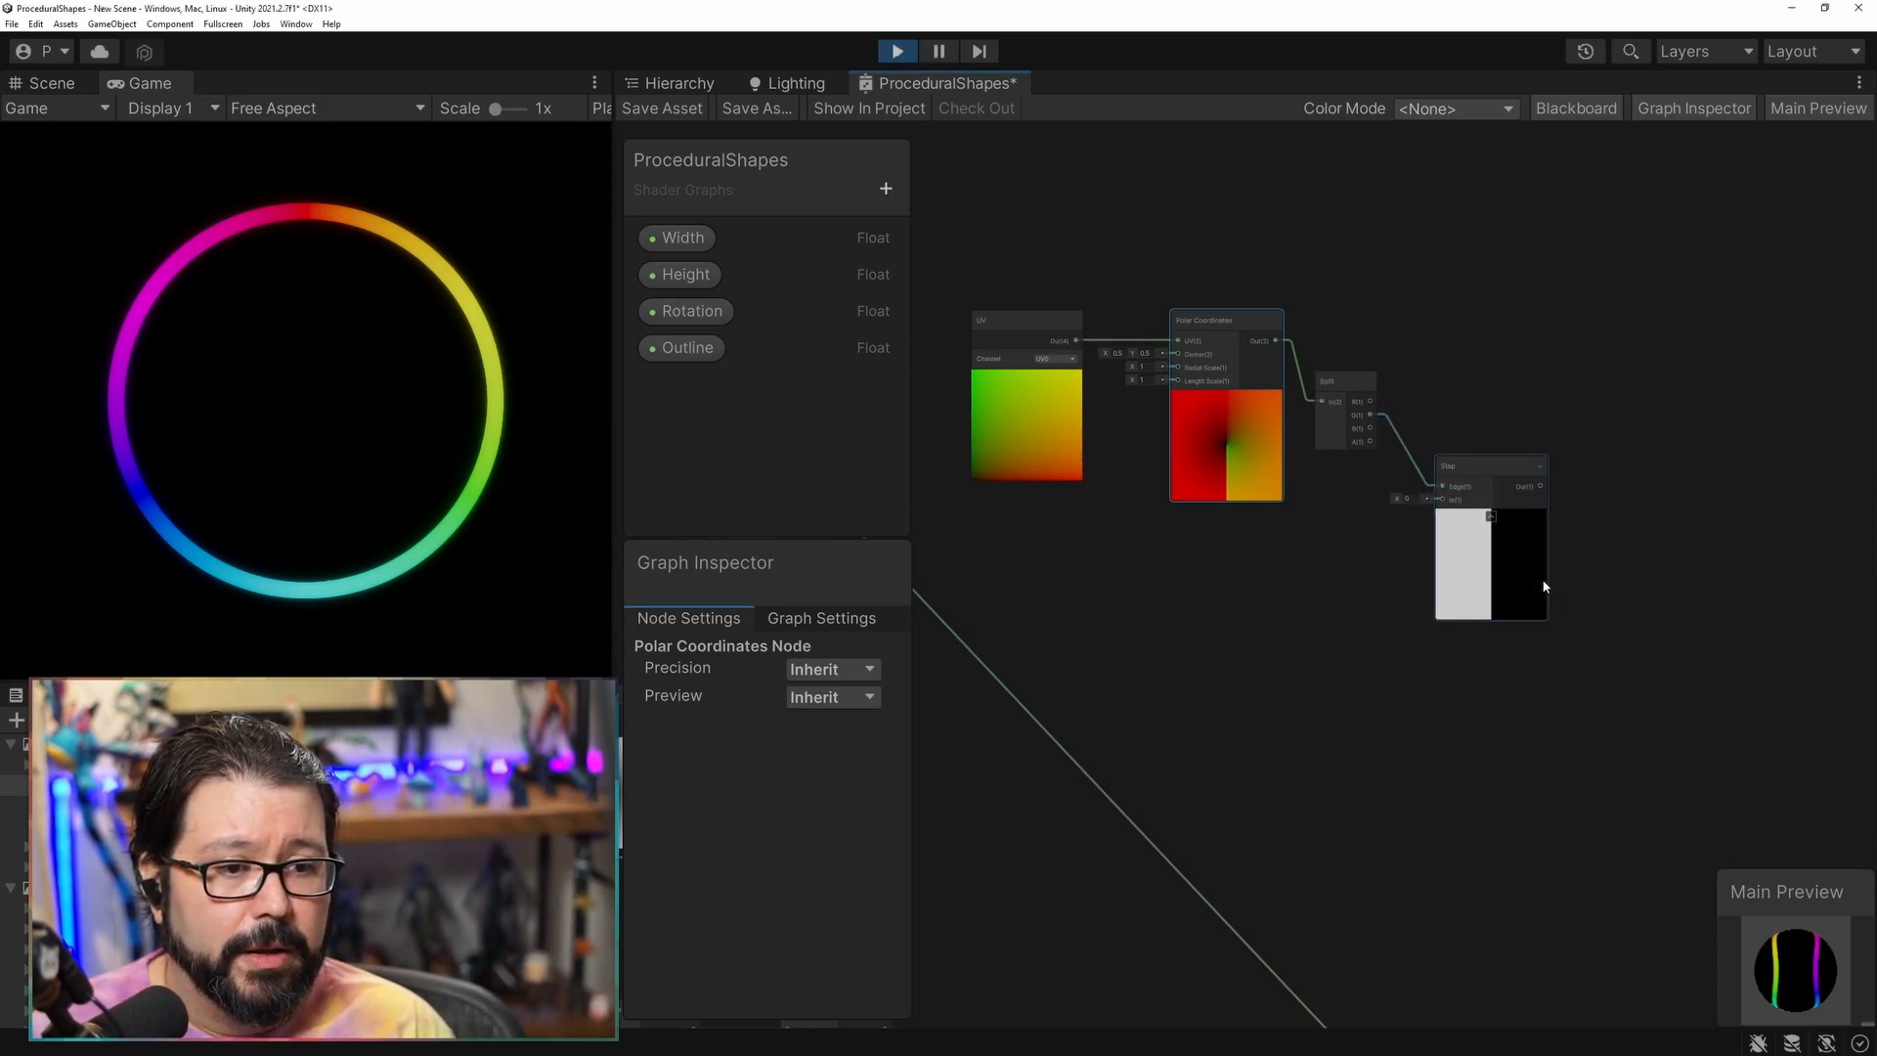
mouse_move(1398, 500)
mouse_down()
mouse_move(1382, 500)
mouse_move(1408, 497)
mouse_up()
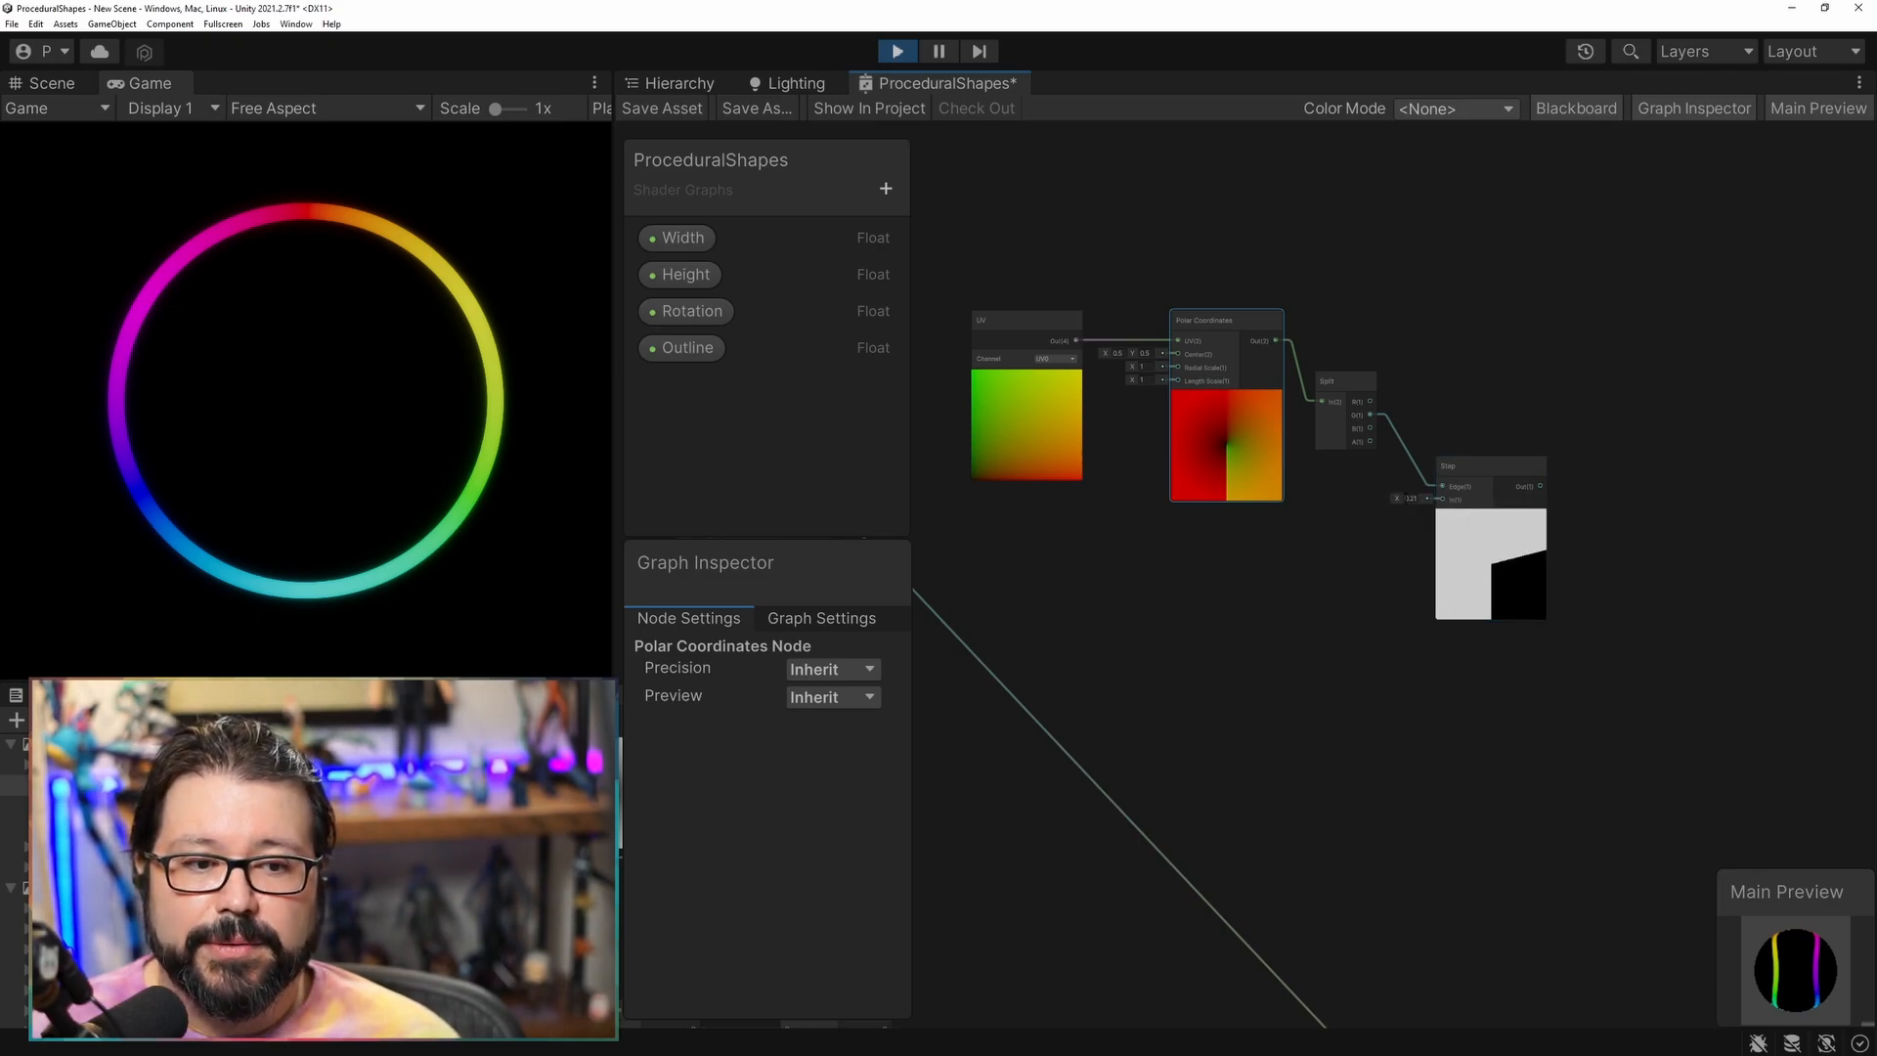
Add a Float property named Fill to the shader graph and set its mode to Slider.
click(886, 188)
click(929, 224)
text(Fill)
key(Return)
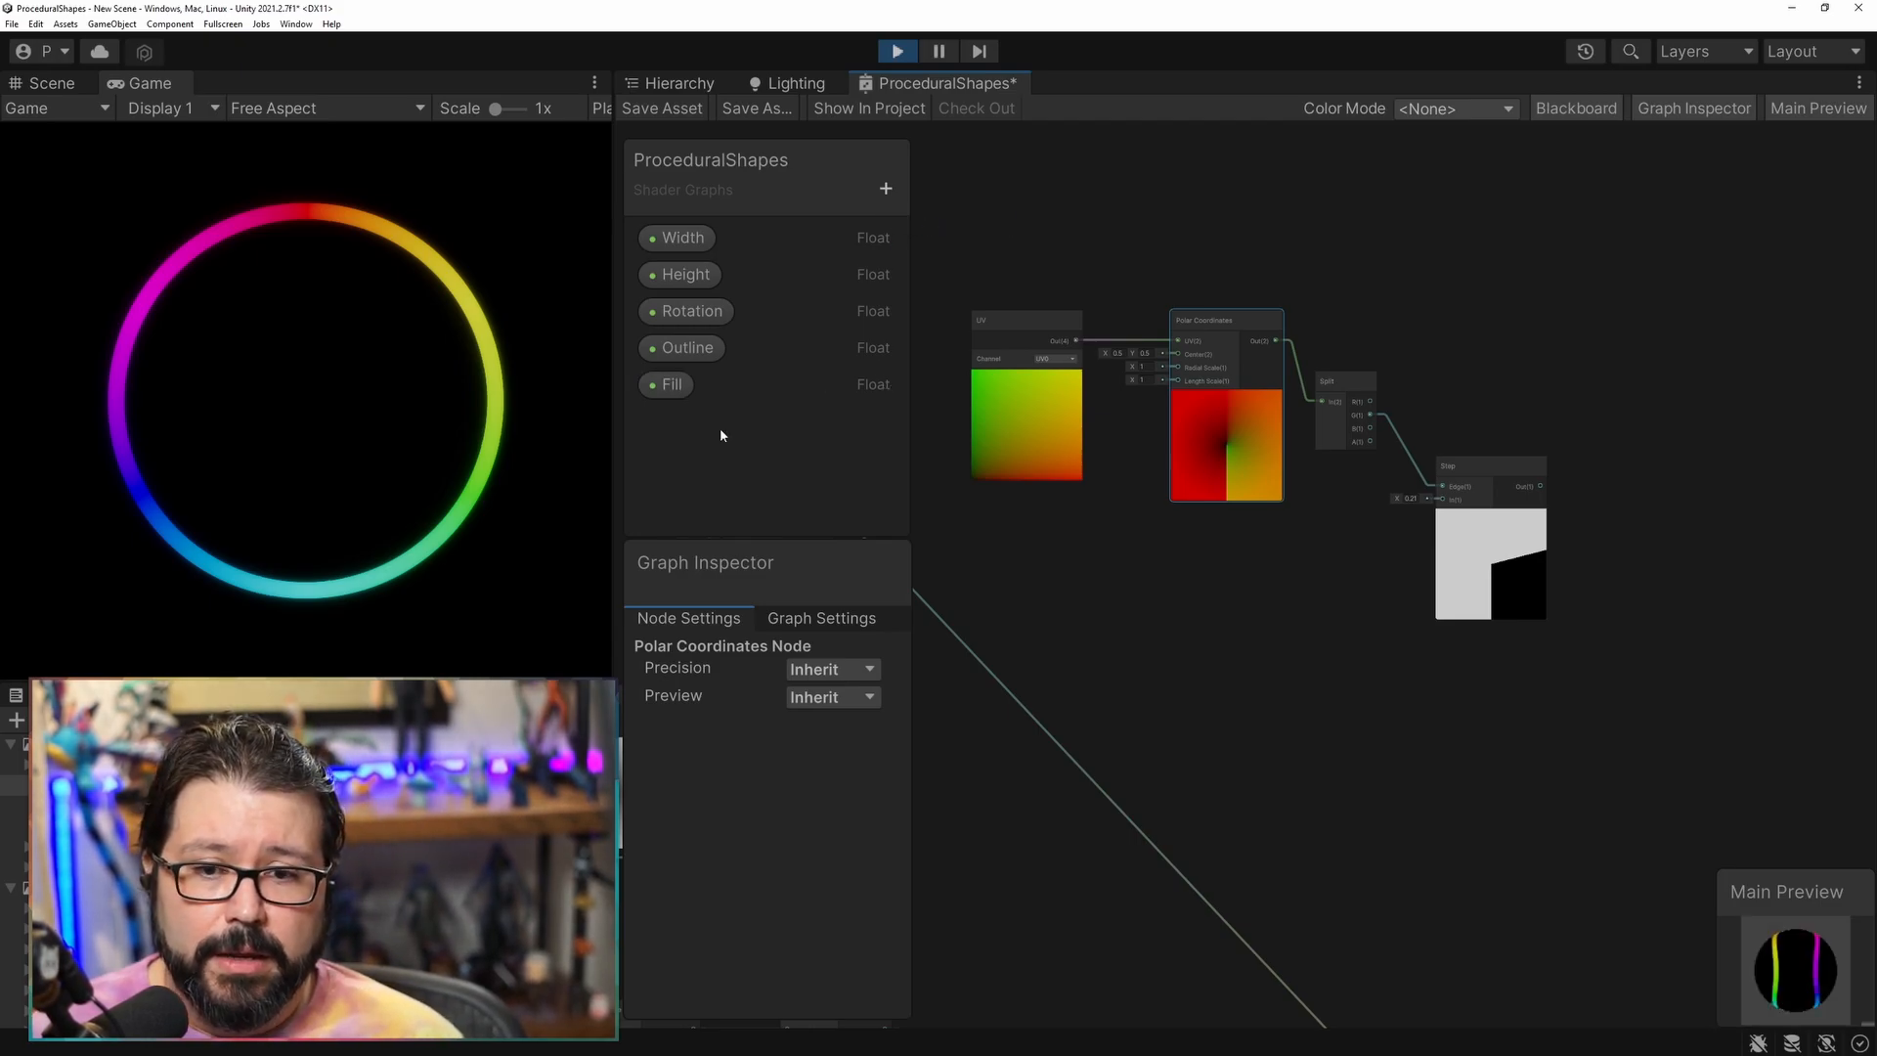
click(671, 384)
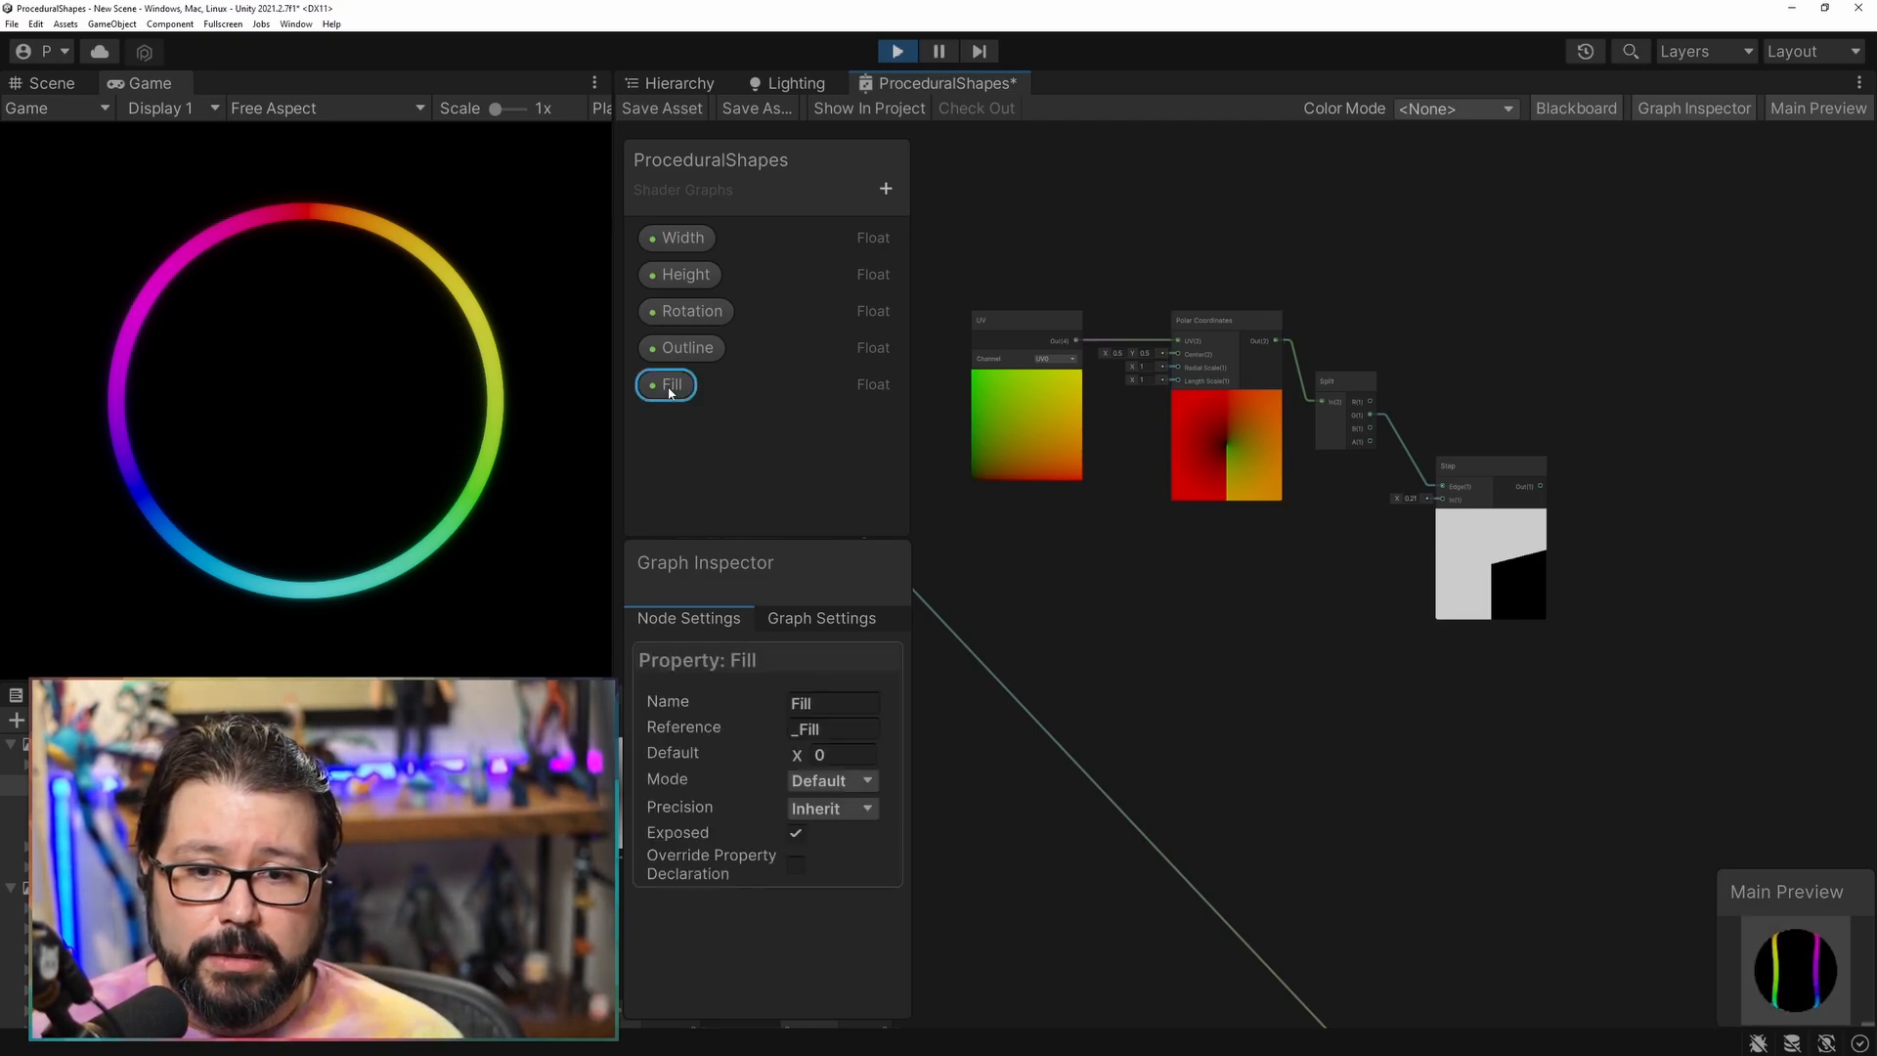
click(845, 778)
click(821, 811)
Multiply the ring Rectangle's output by the Step output in a new Multiply node feeding the final colour Multiply.
middle_drag(1278, 748, 1162, 584)
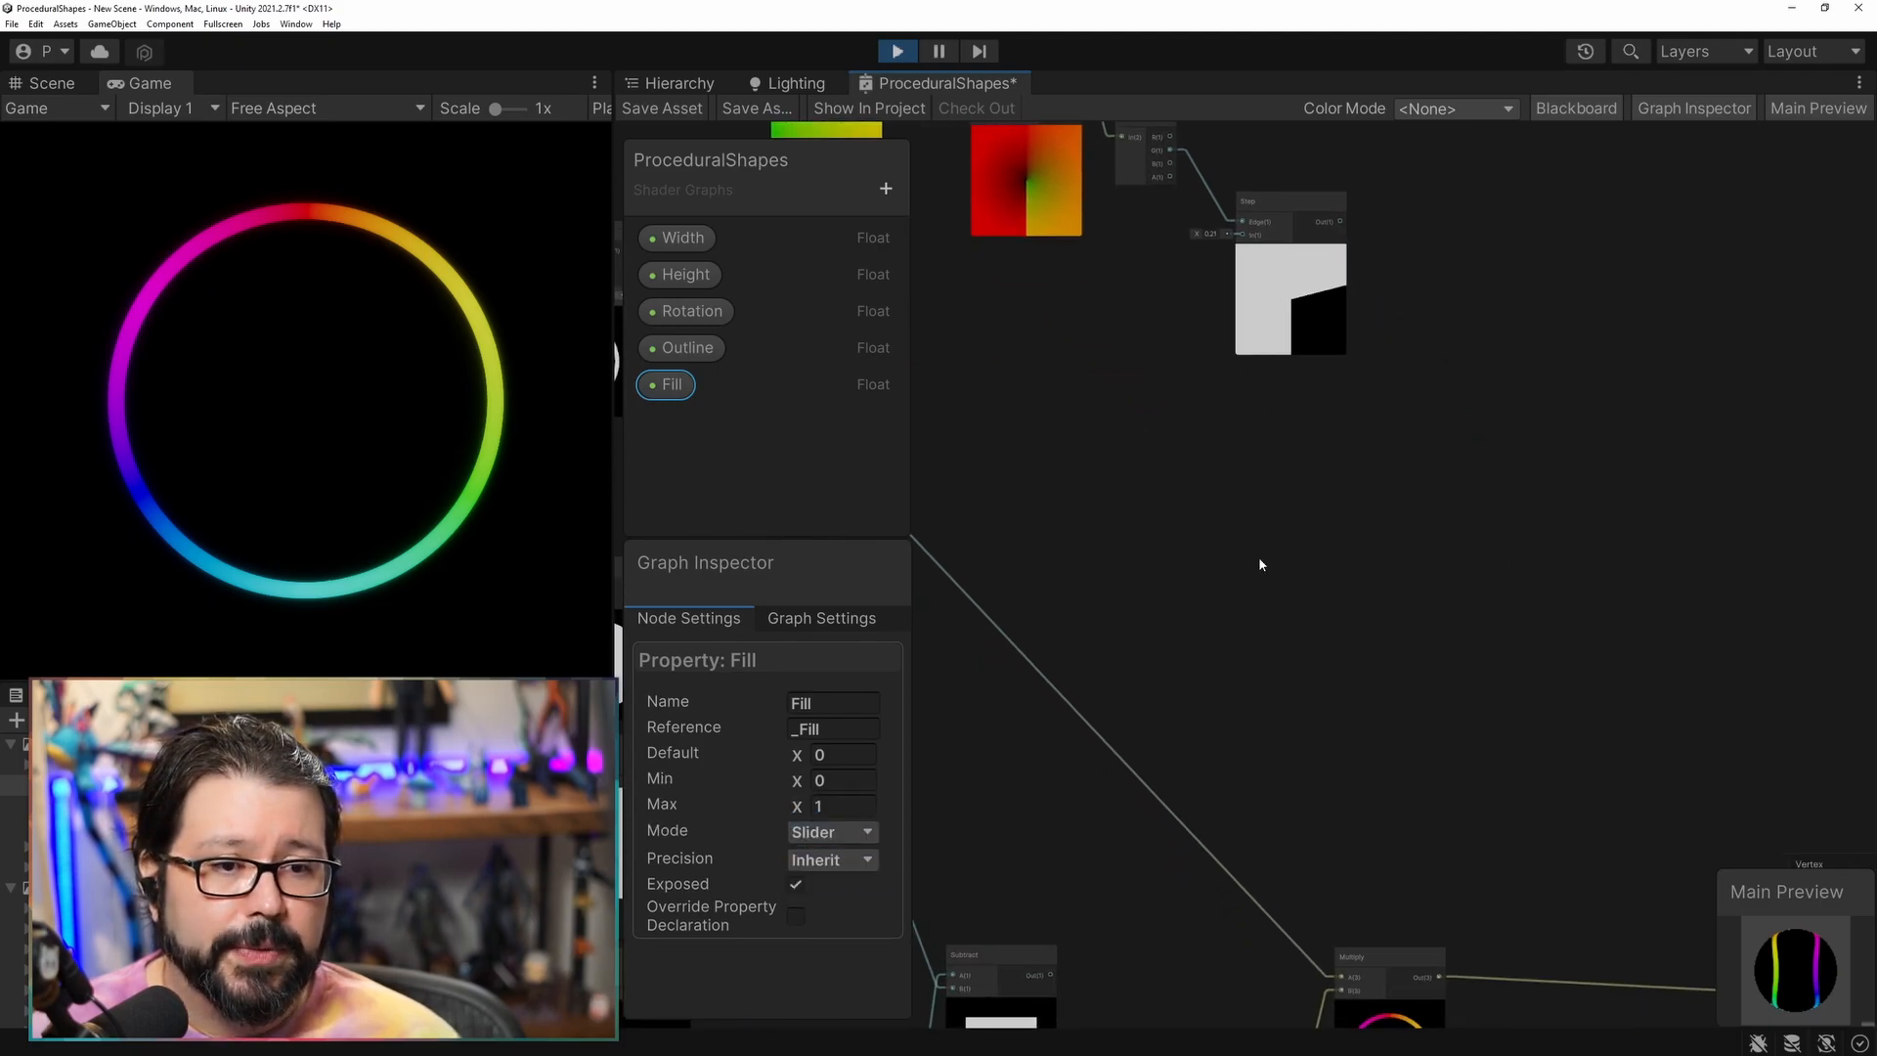
drag(1288, 203, 1292, 564)
middle_drag(1265, 820, 1373, 821)
scroll(1379, 812, down, 3)
middle_drag(1301, 754, 1394, 631)
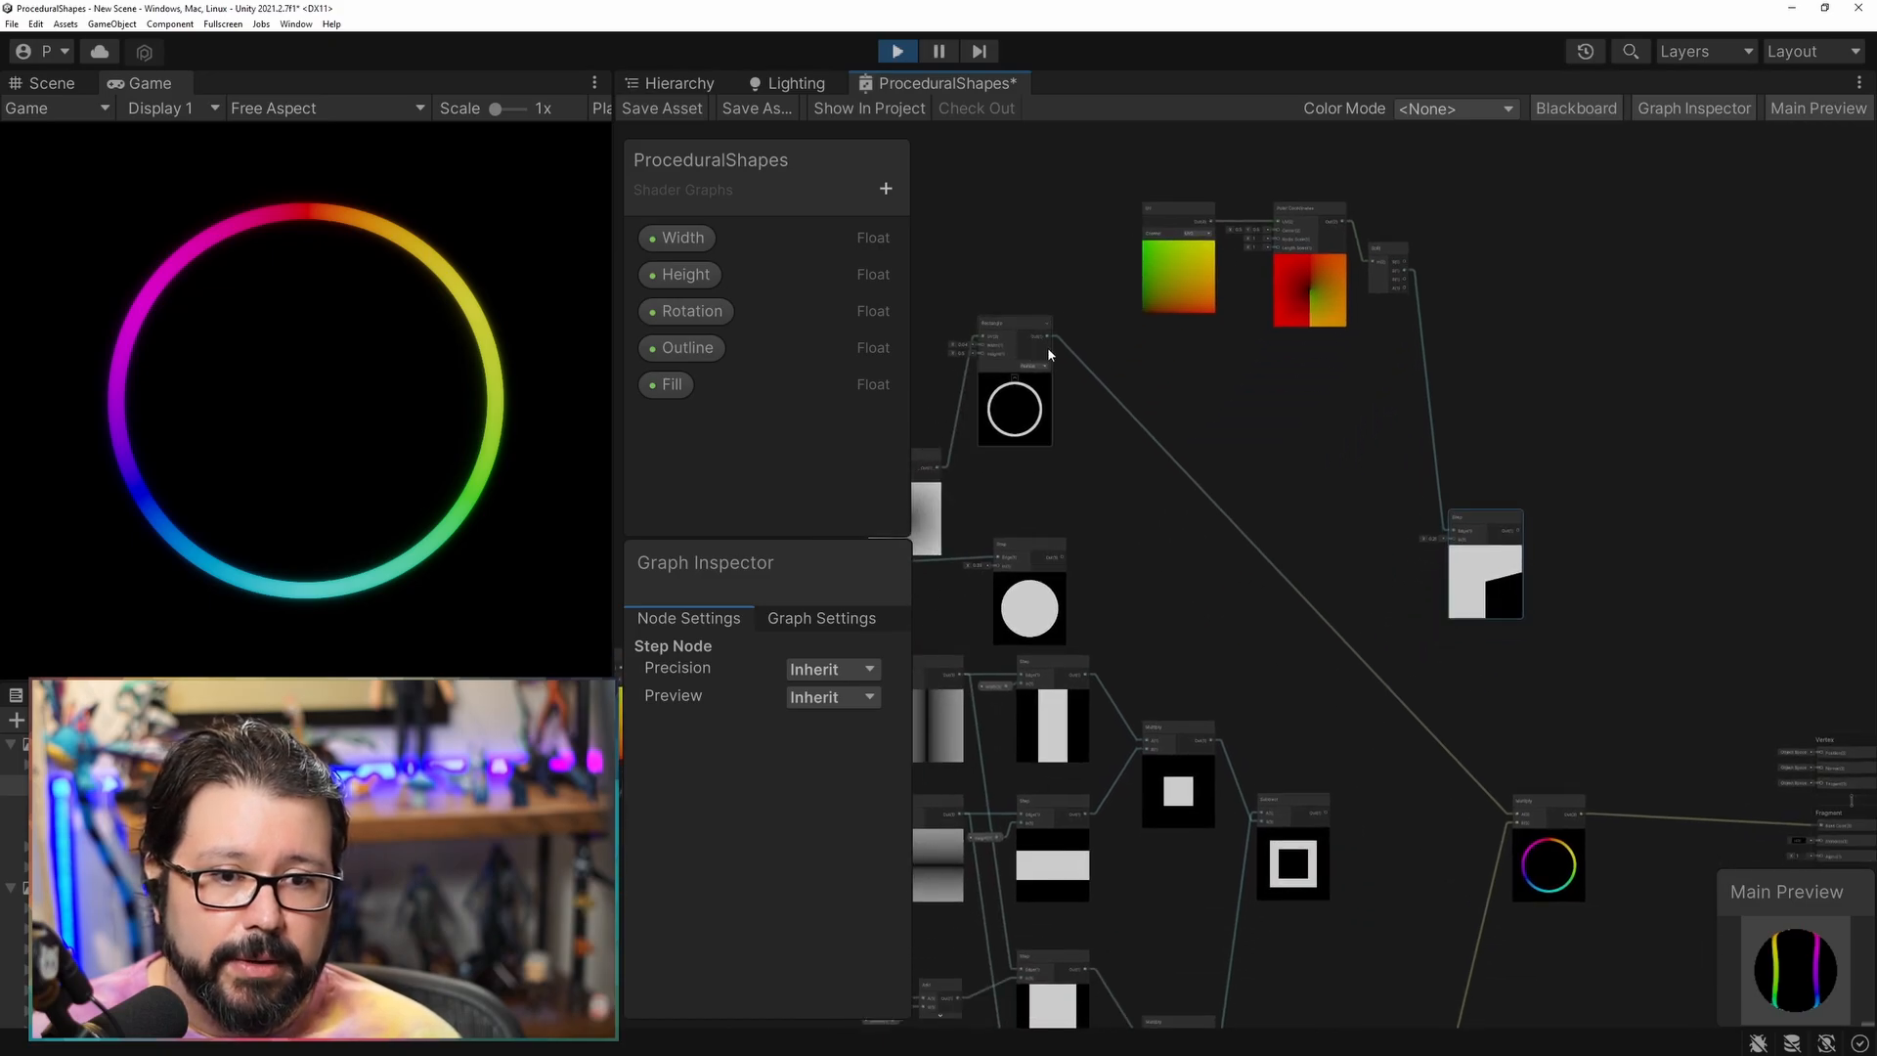
drag(1048, 337, 1399, 686)
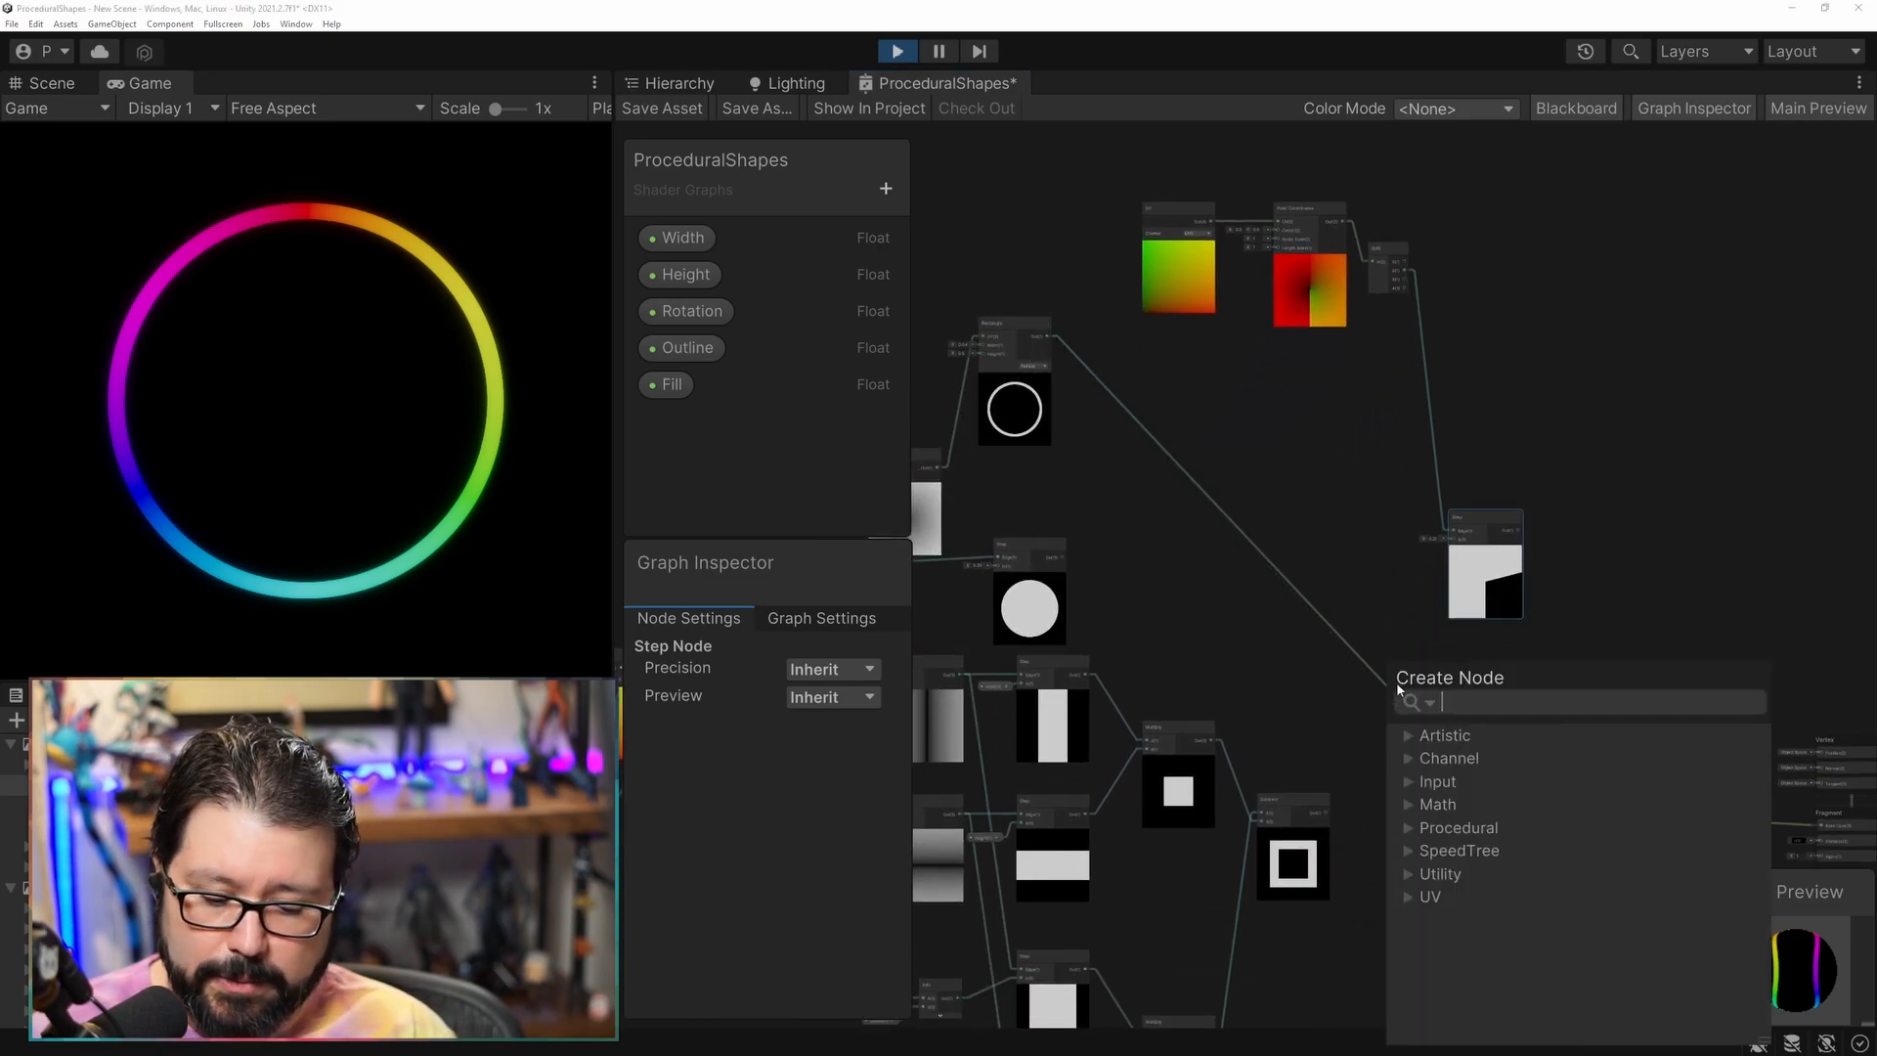
text(mult)
key(Return)
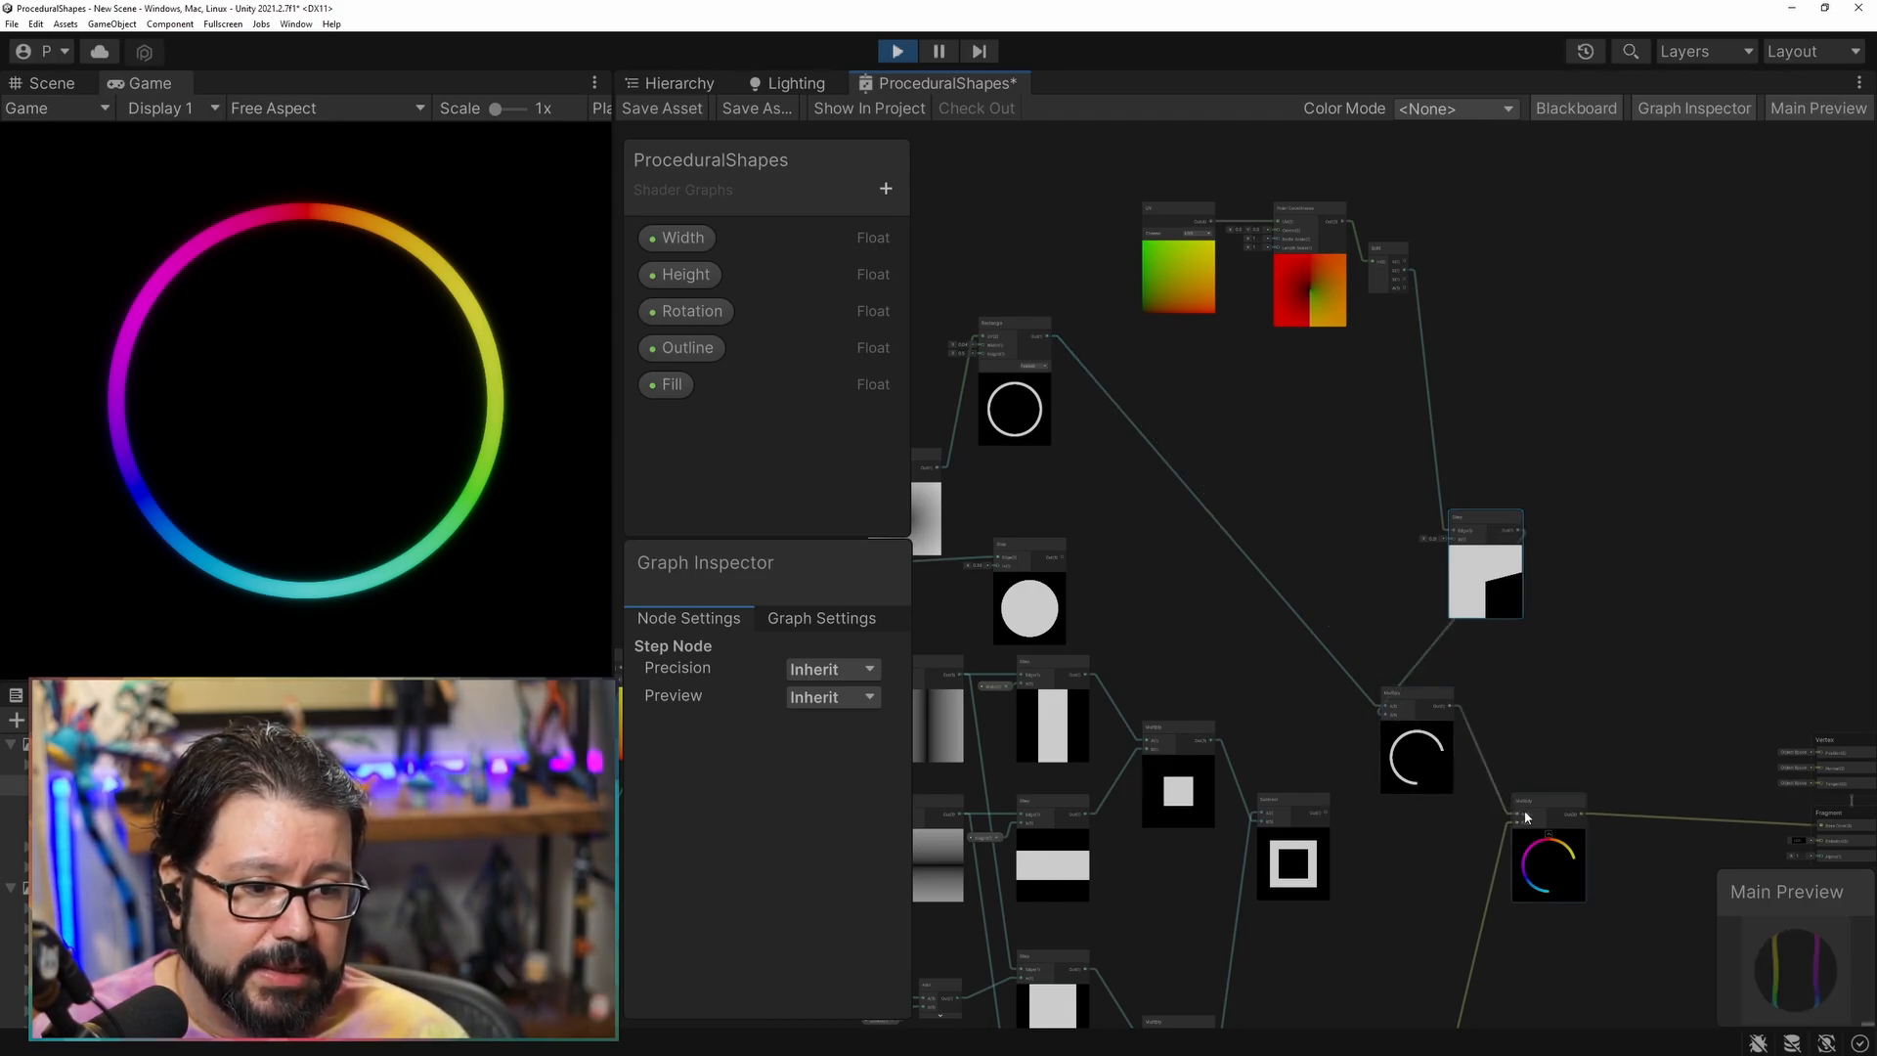
Feed the Fill property into the Step node's In input and raise the saved material's Fill to 1.
click(692, 106)
drag(684, 385, 1404, 546)
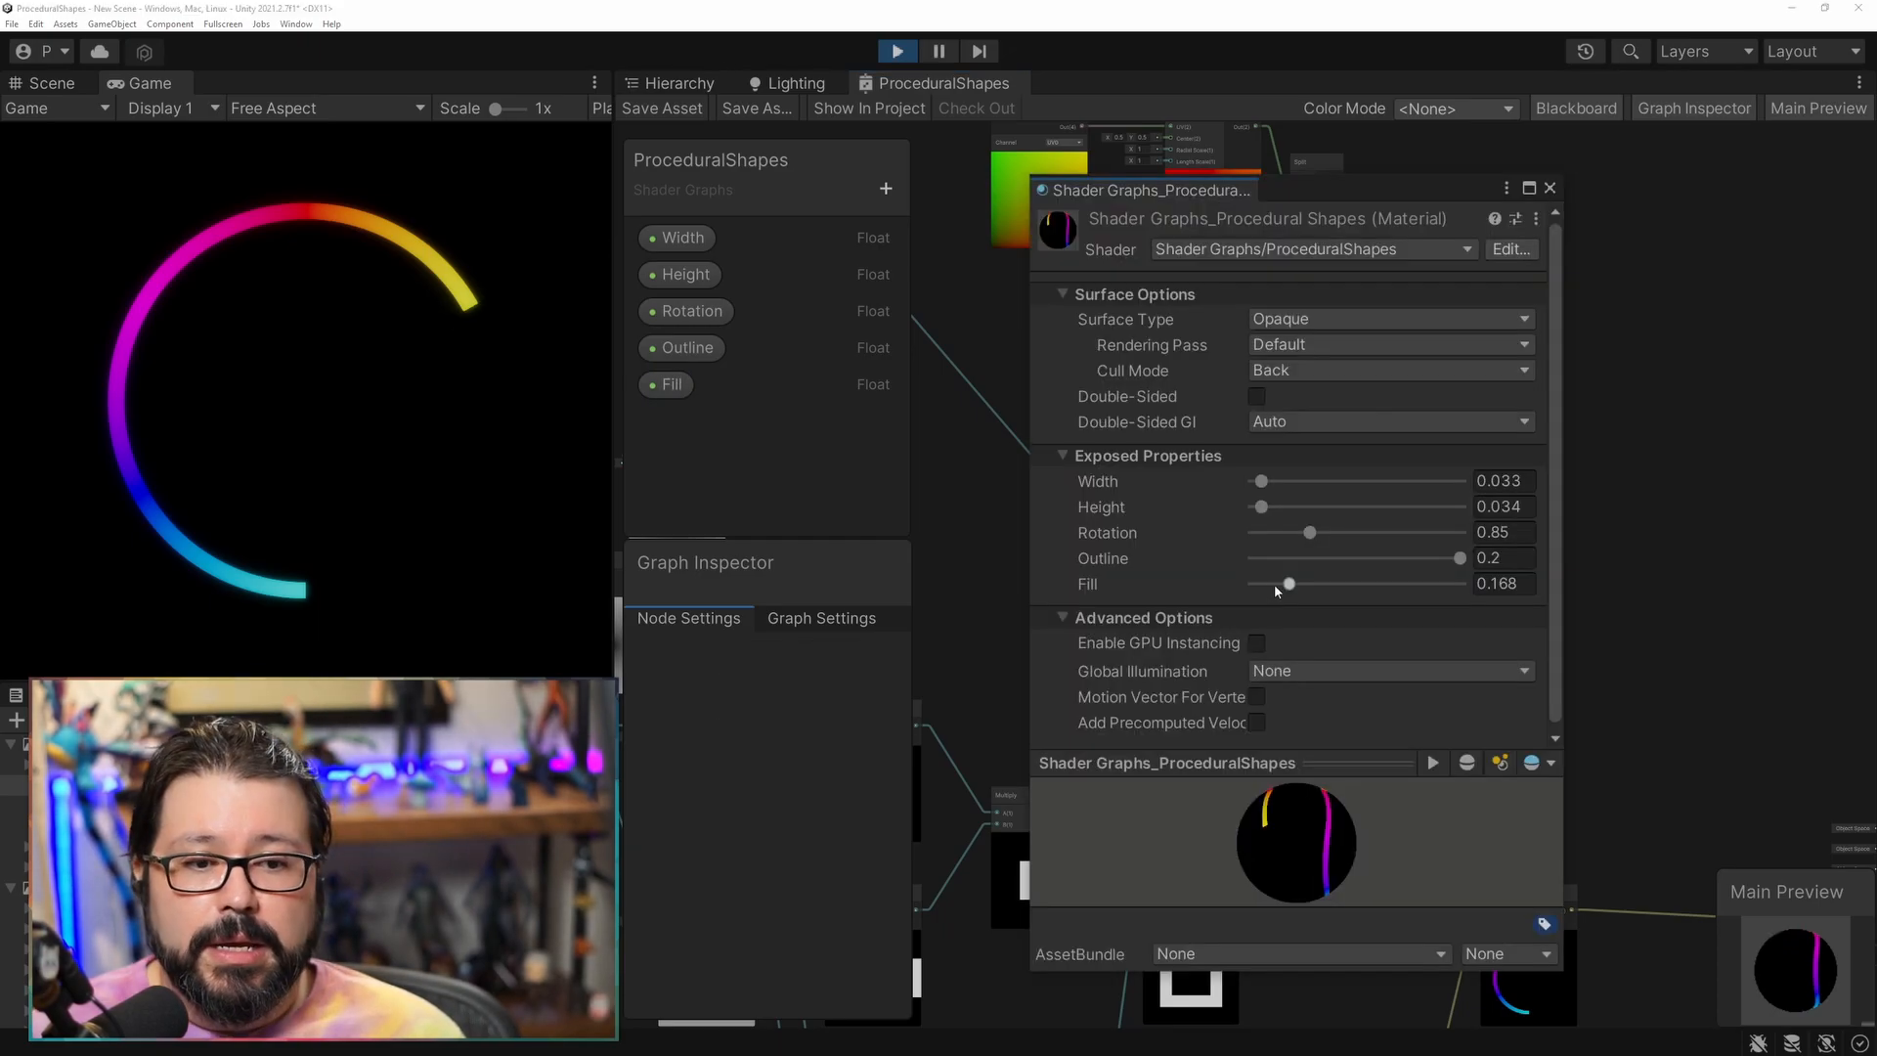
drag(1287, 584, 1412, 584)
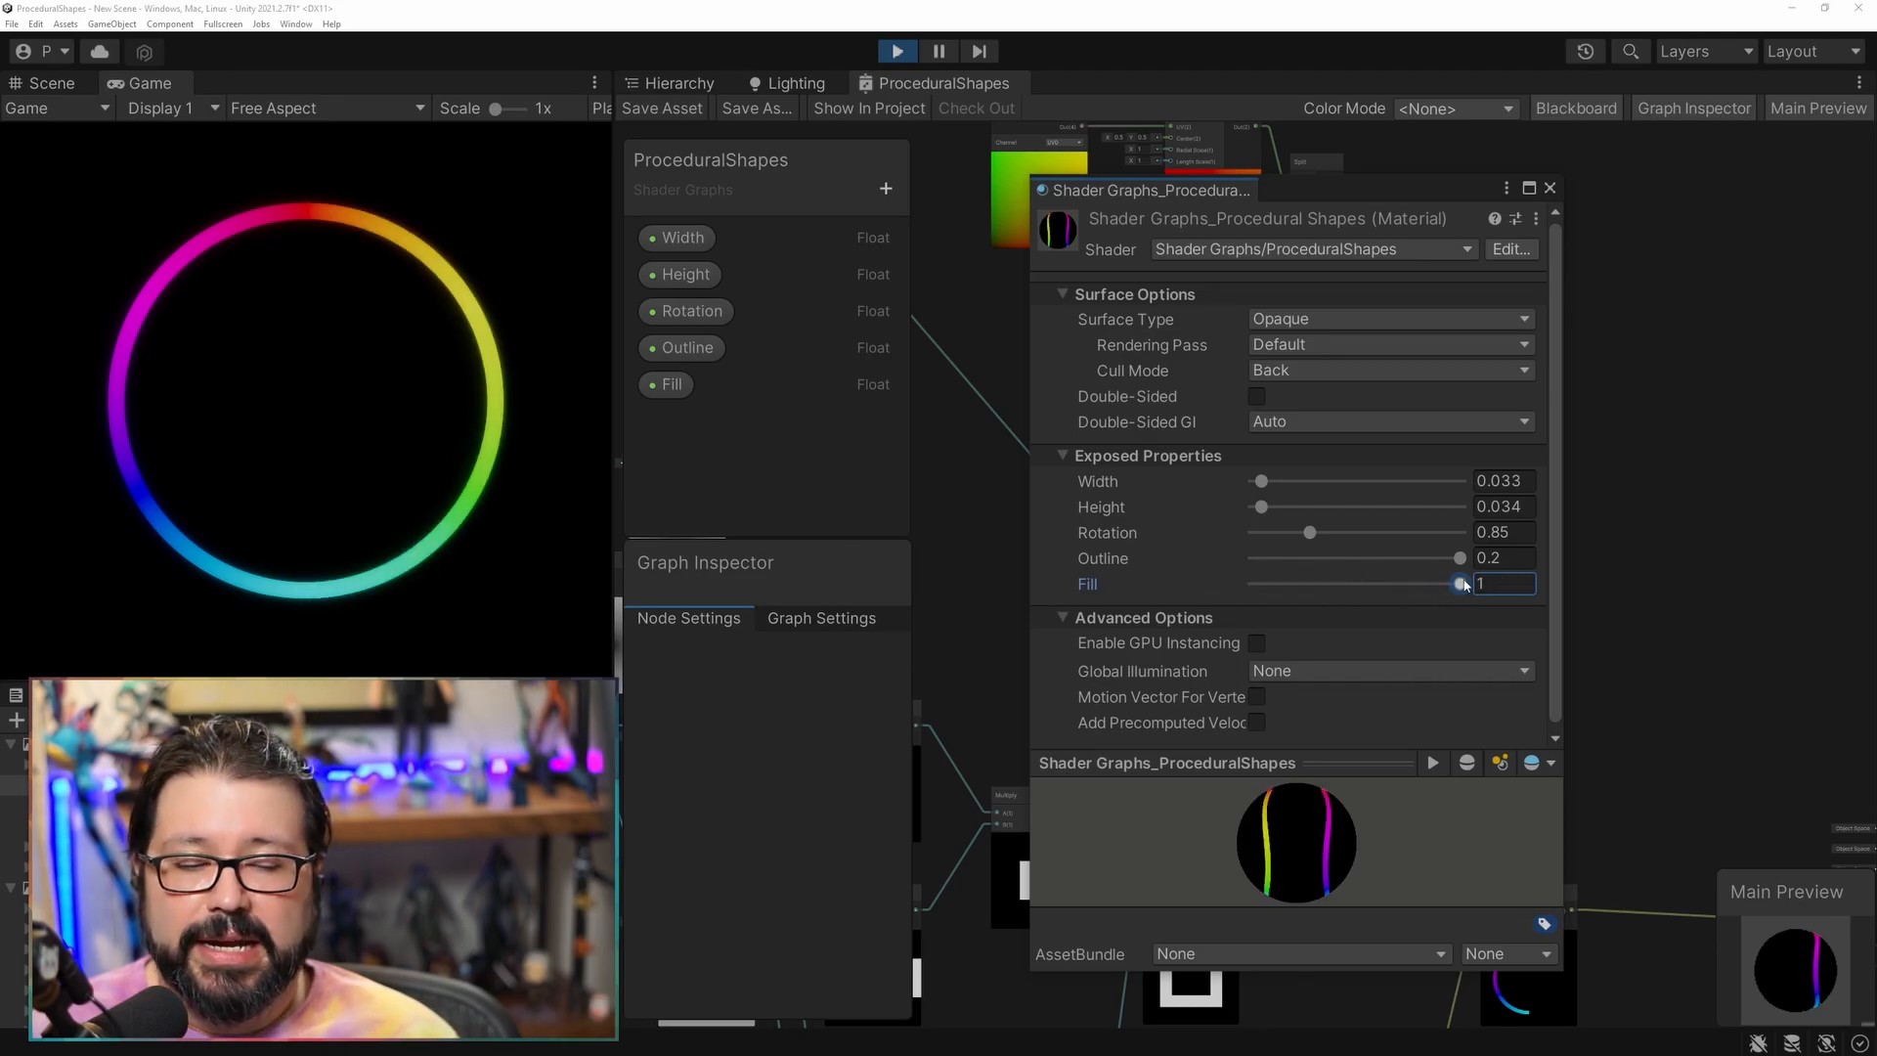
drag(1366, 185, 1876, 223)
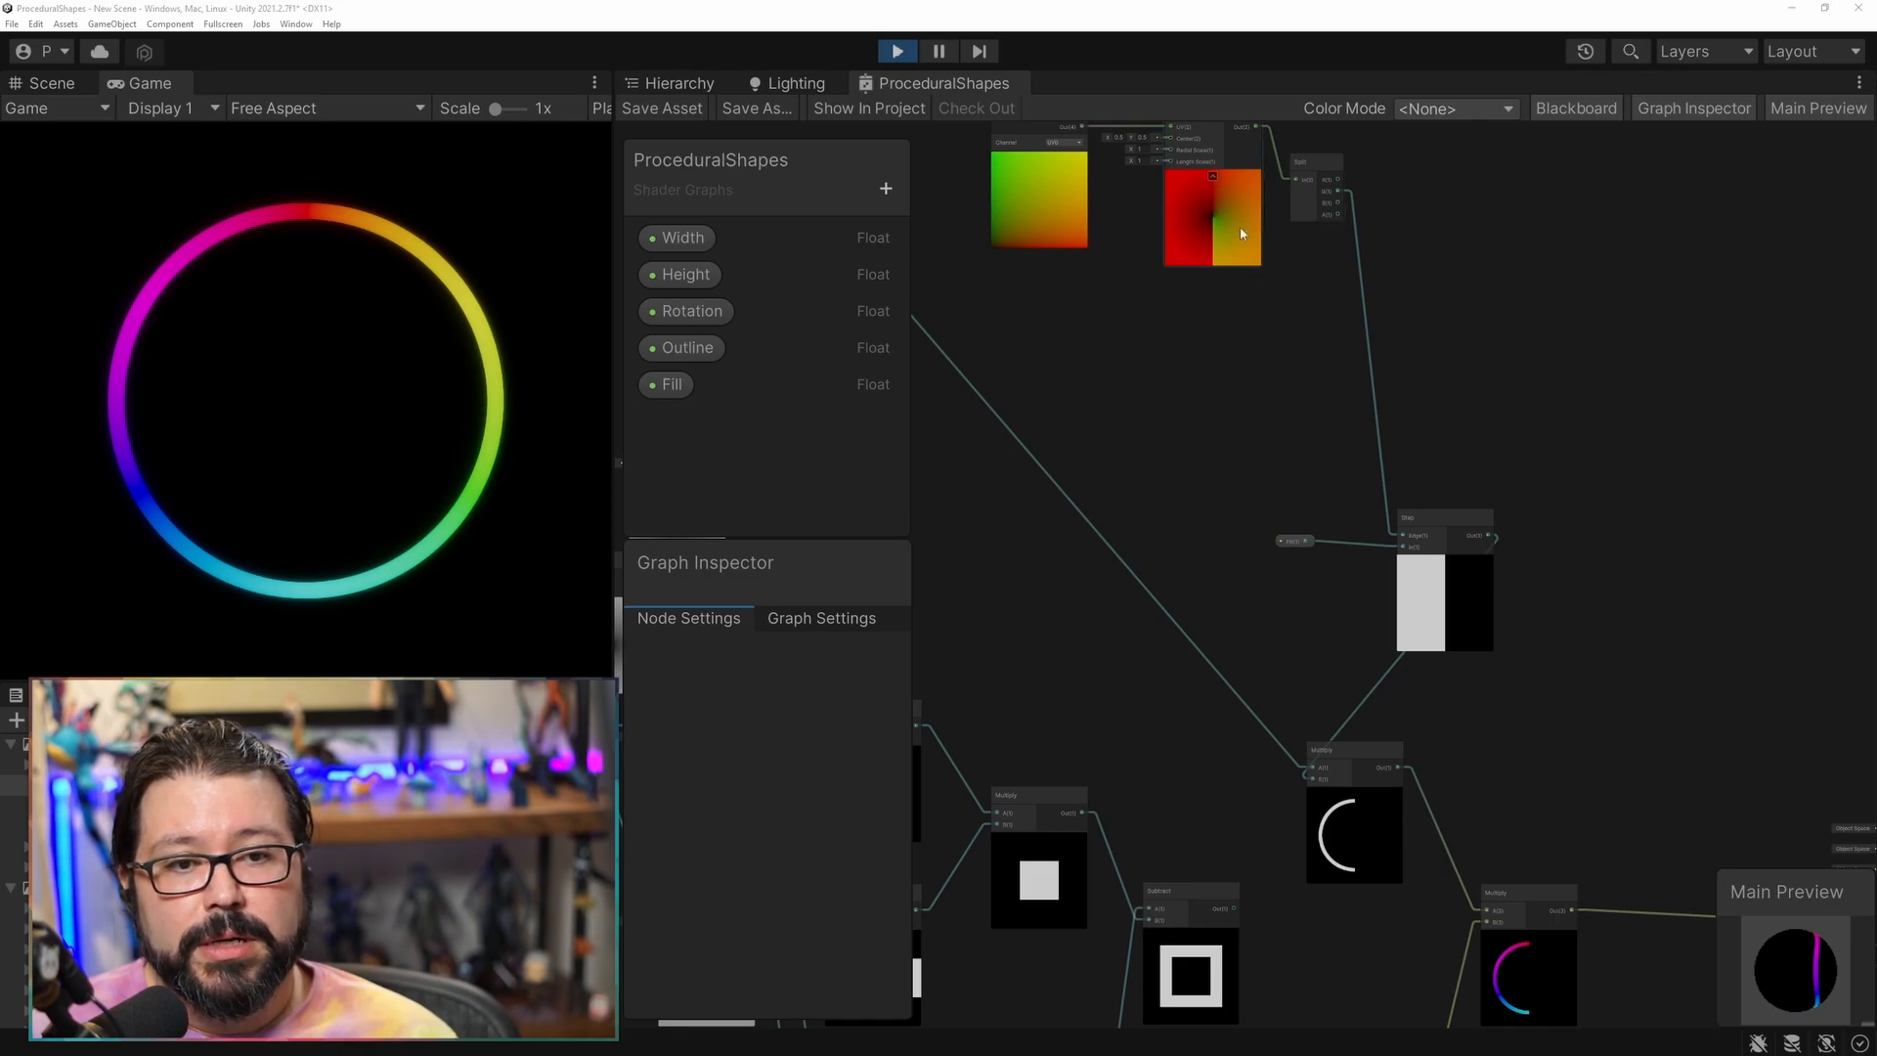
Create a Remap node beside the Split node and feed it the Split's G output.
drag(1215, 251, 1225, 251)
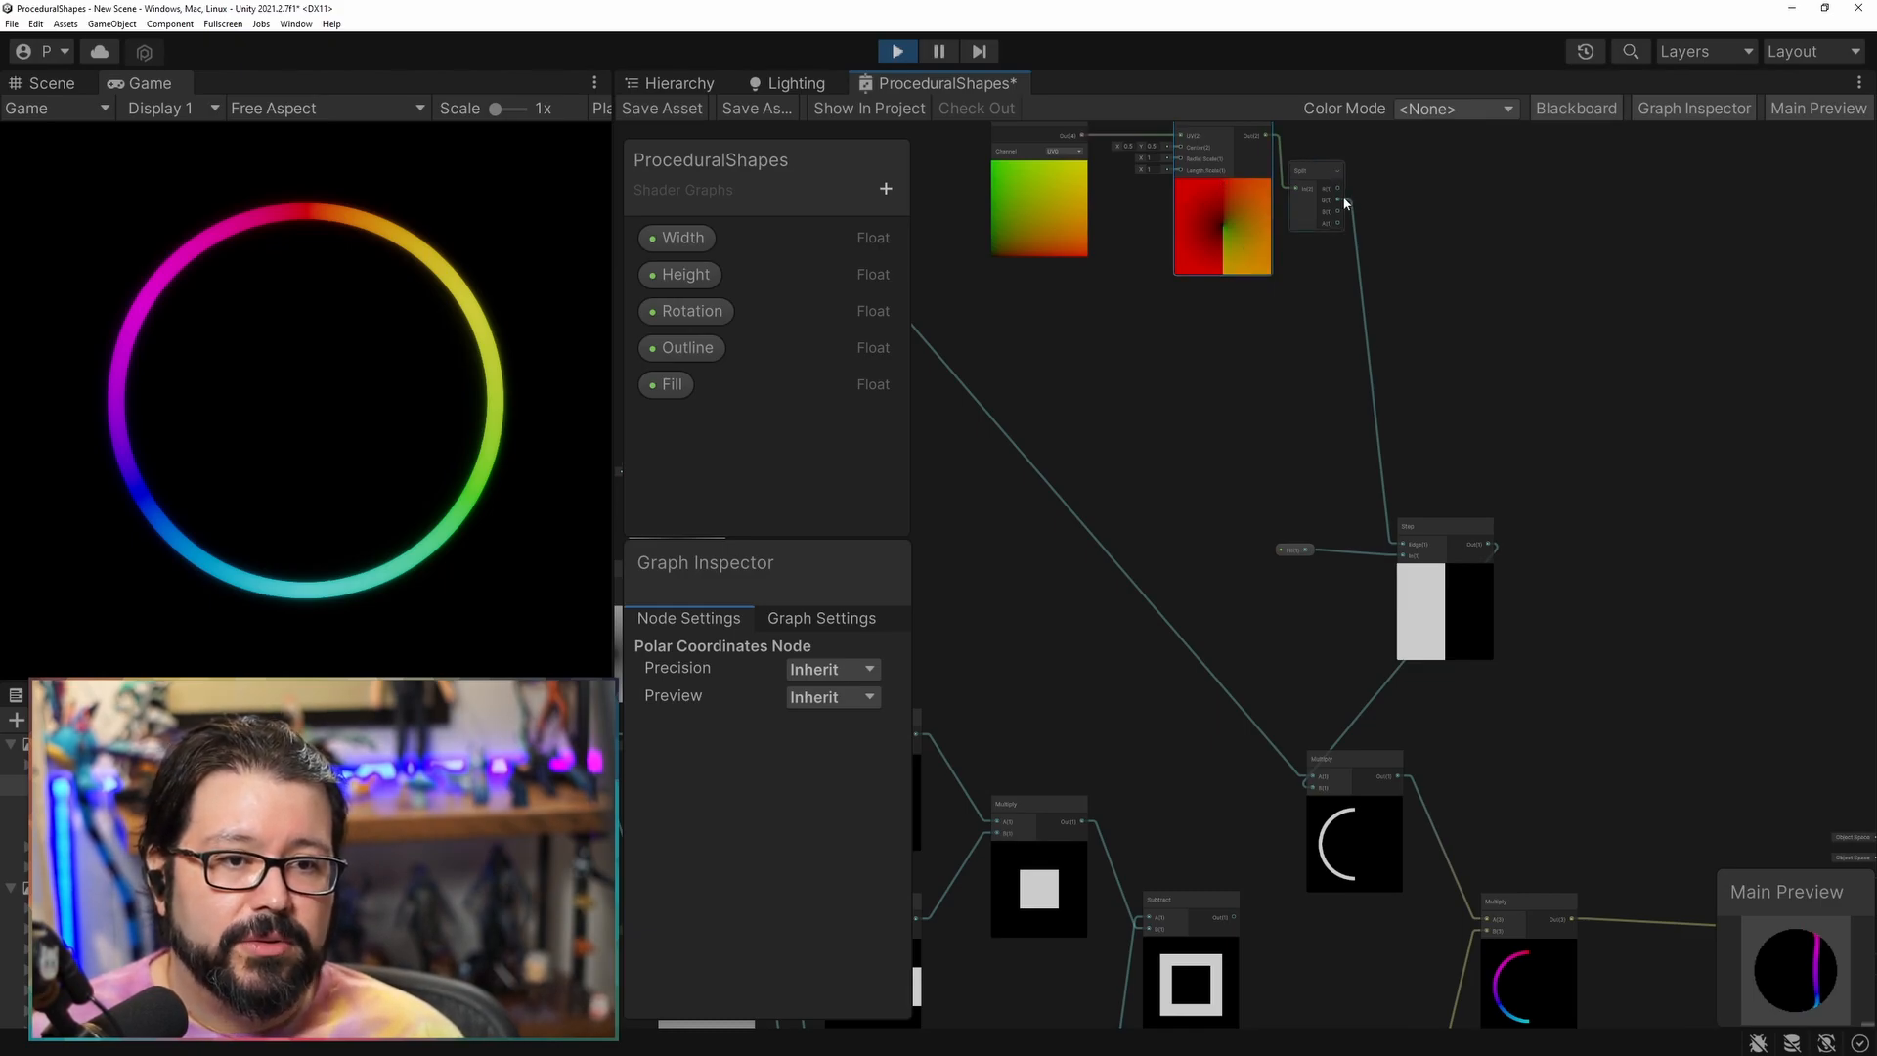
key(space)
text(rema)
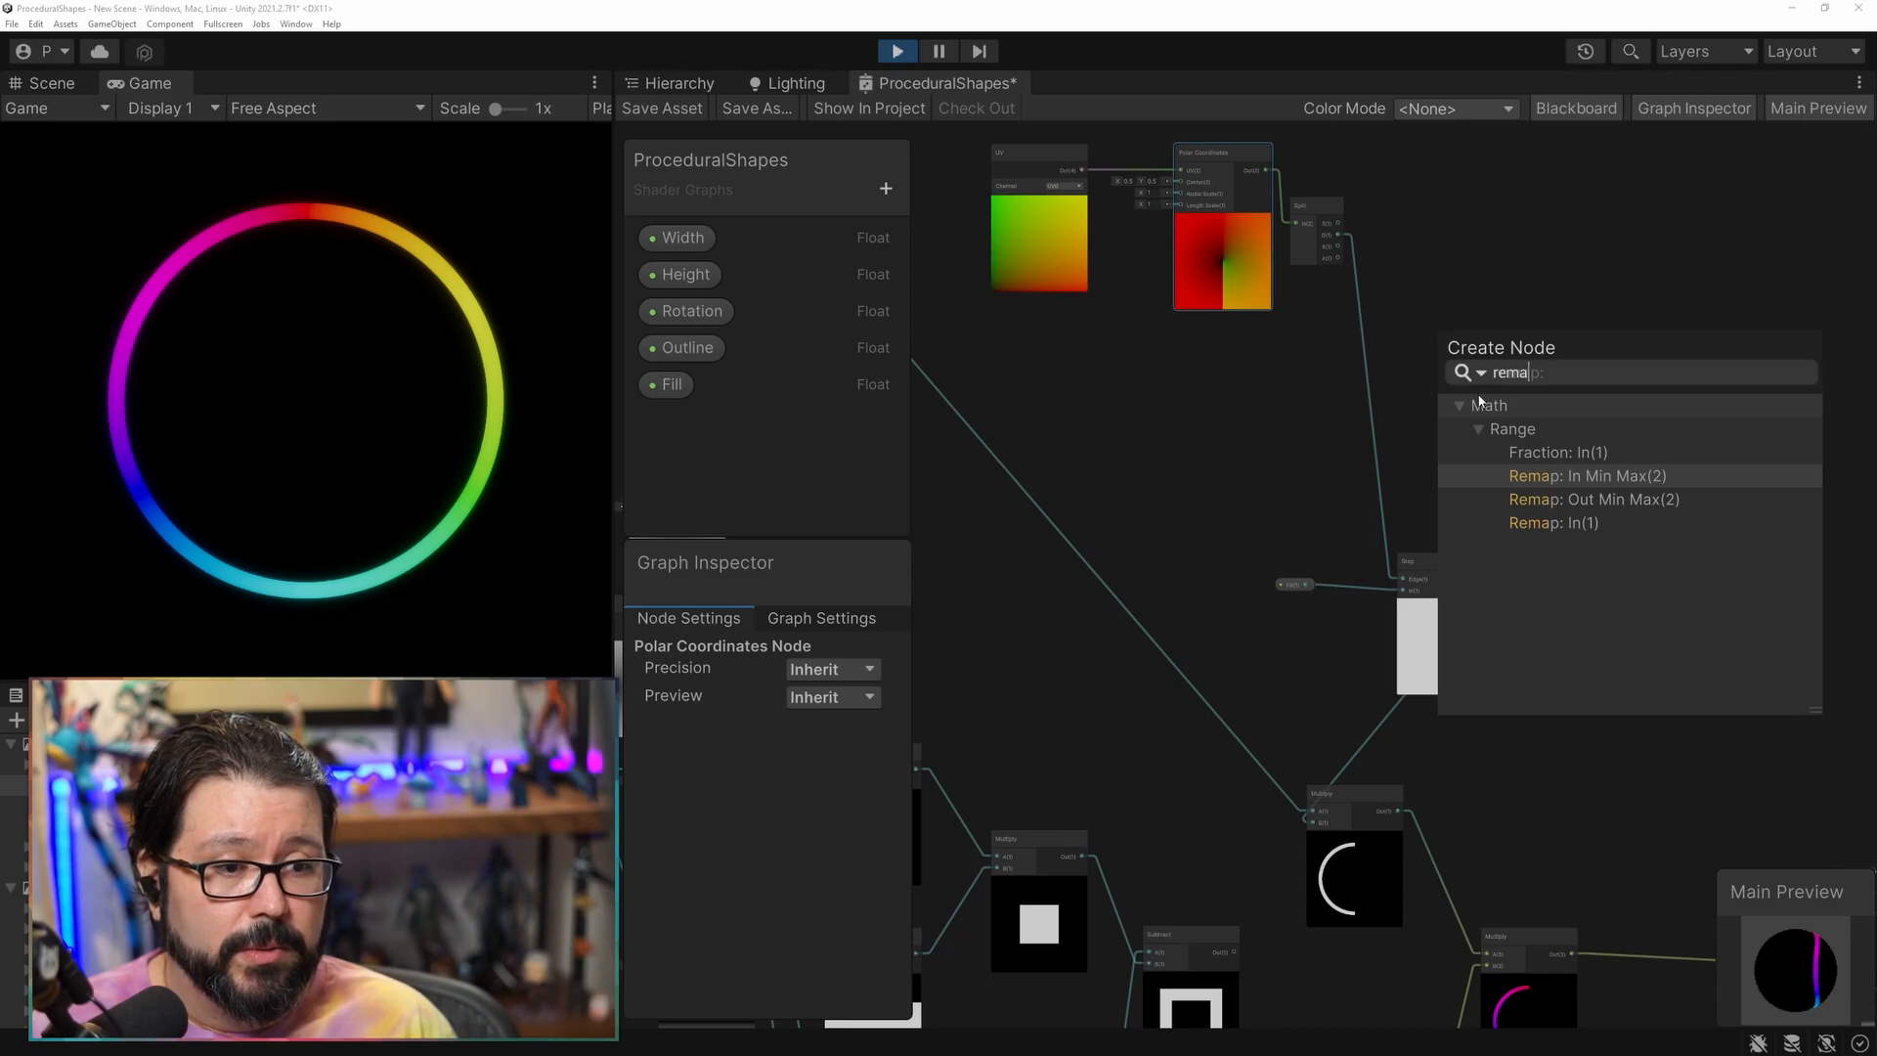
key(Return)
drag(1436, 366, 1371, 268)
drag(1439, 373, 1439, 375)
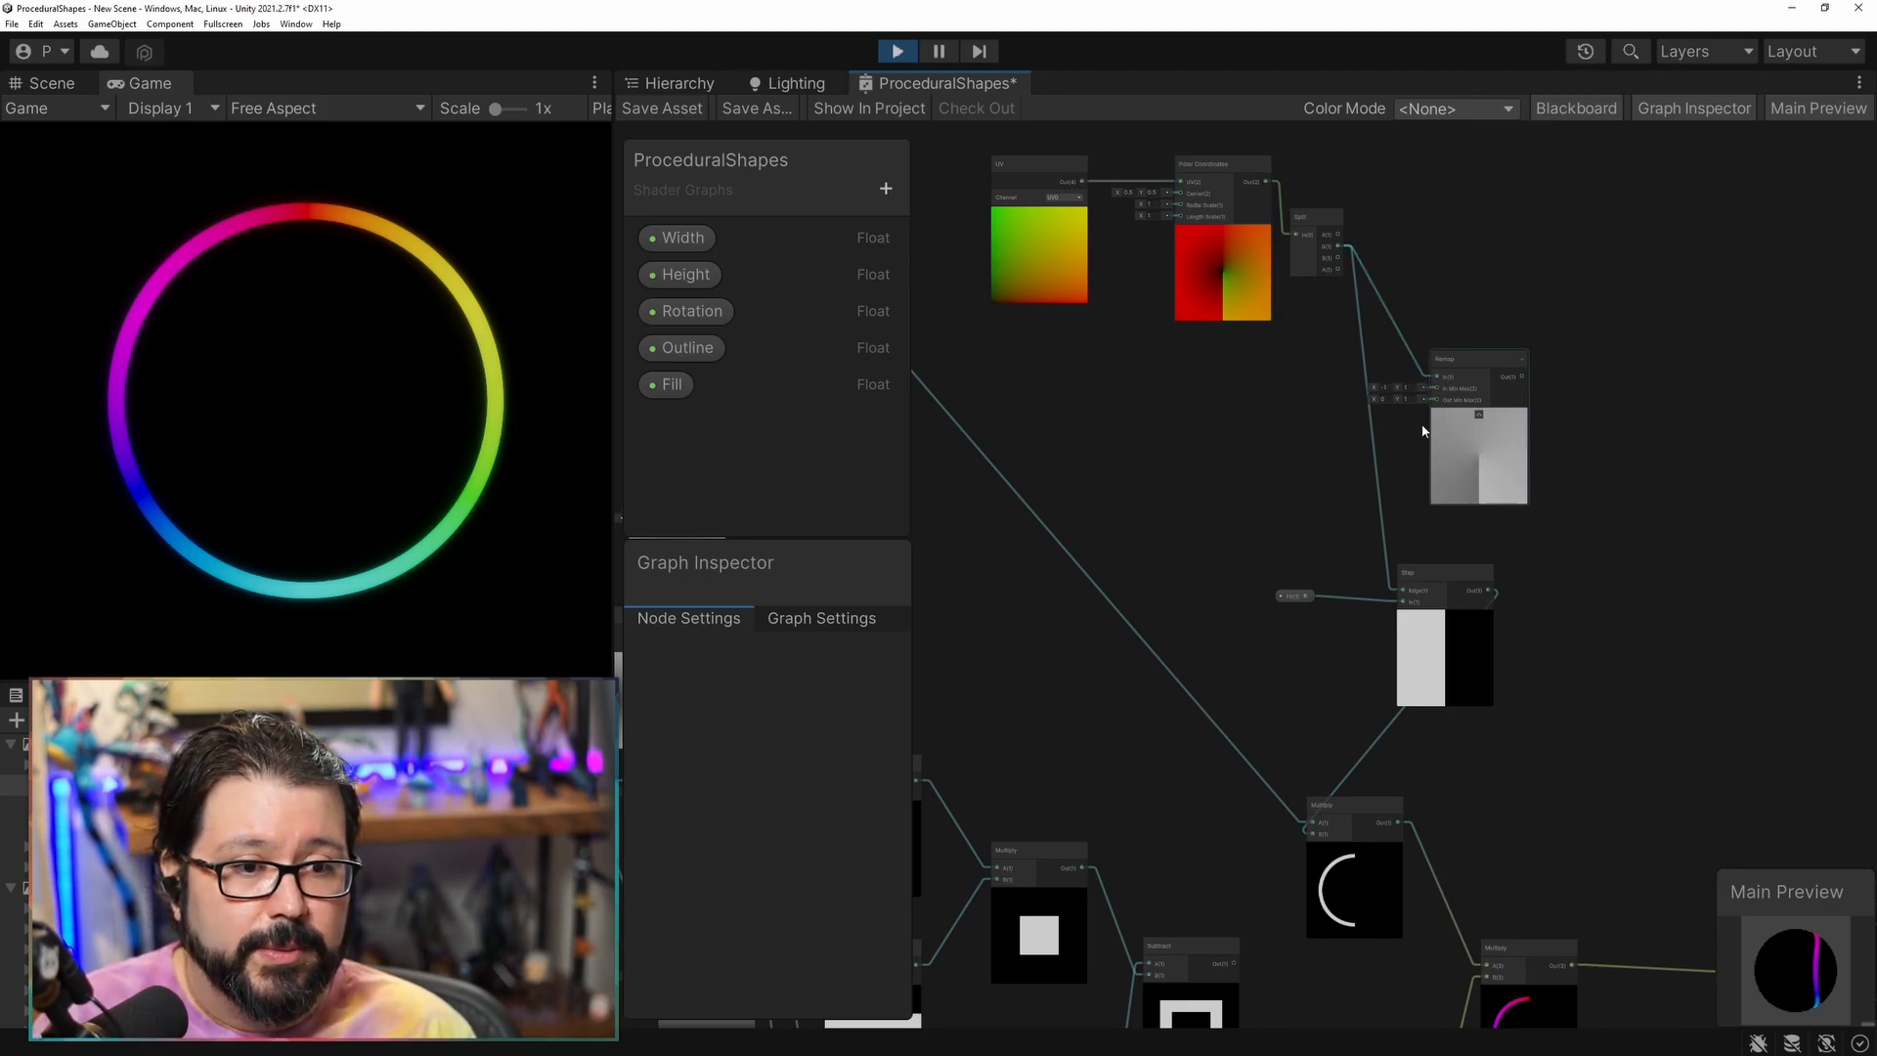
Route the Remap output into the Step node's Edge input and lower the material's Fill to test the ring.
scroll(1395, 381, up, 3)
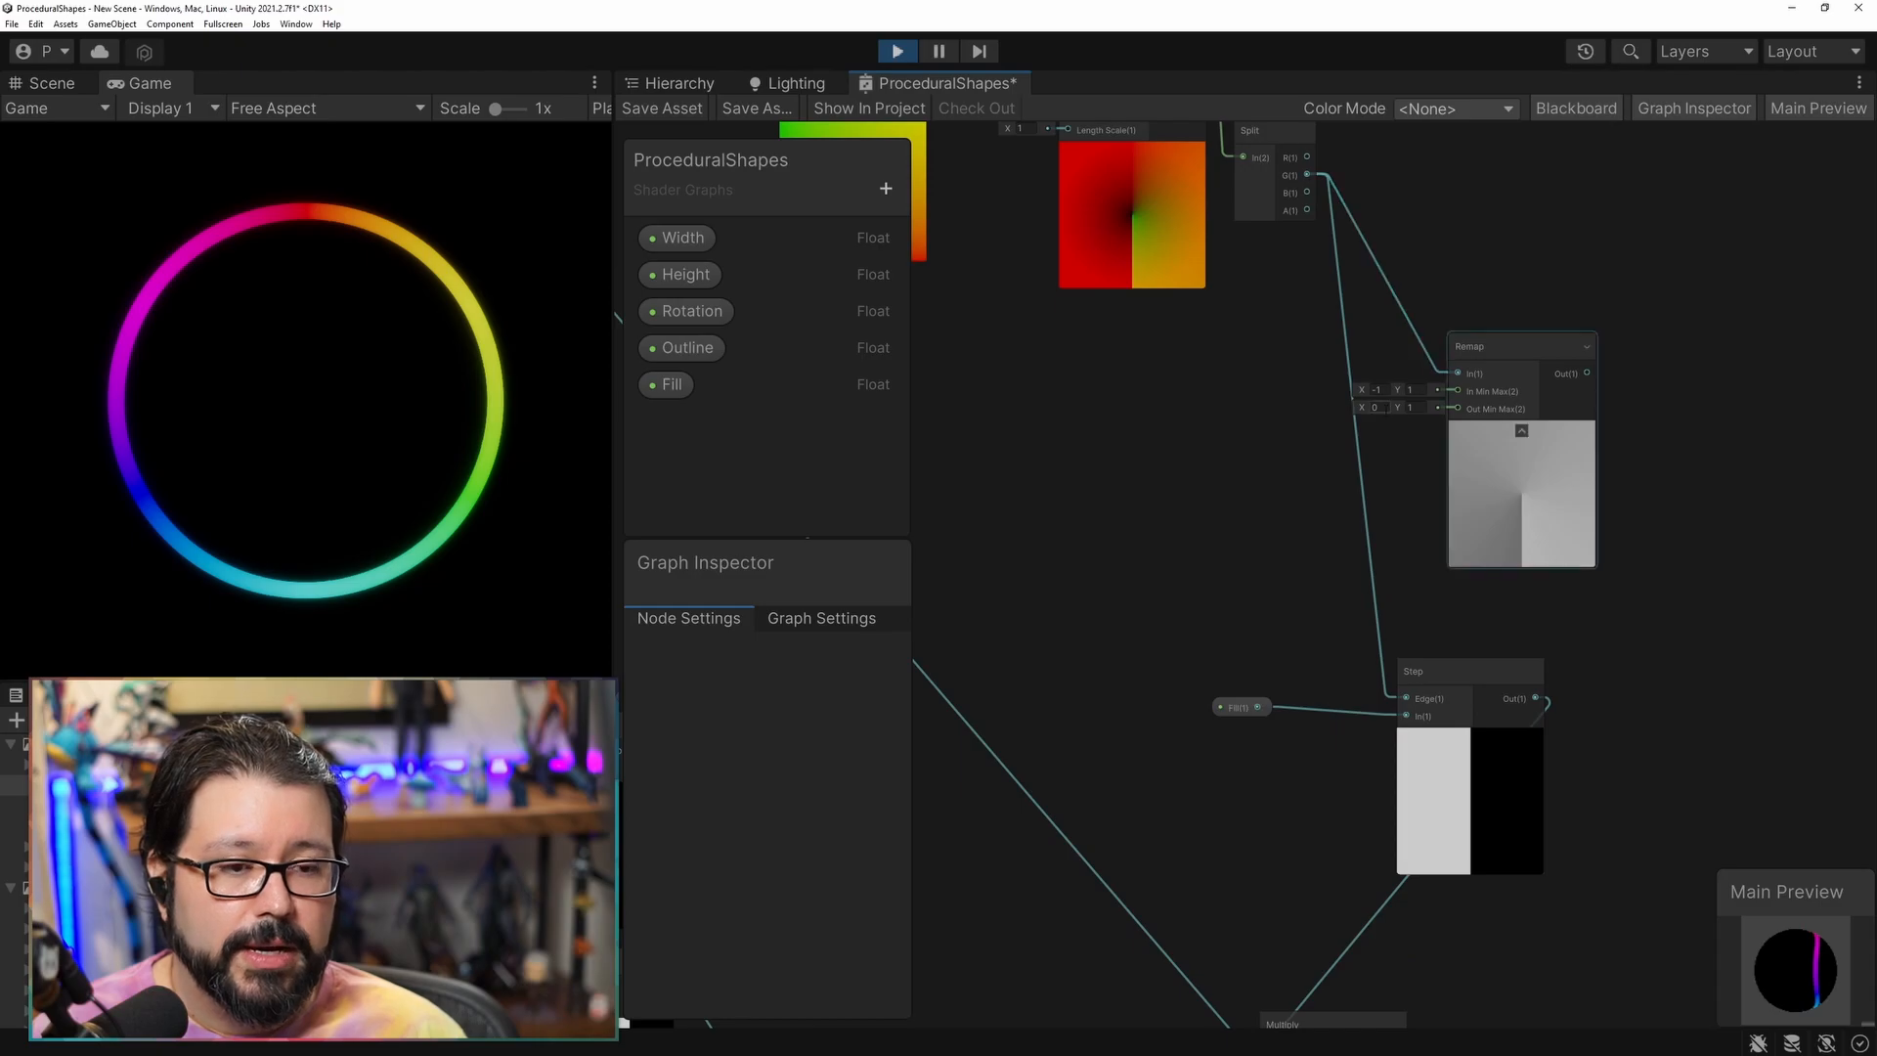
drag(1587, 373, 1408, 714)
drag(1492, 351, 1393, 368)
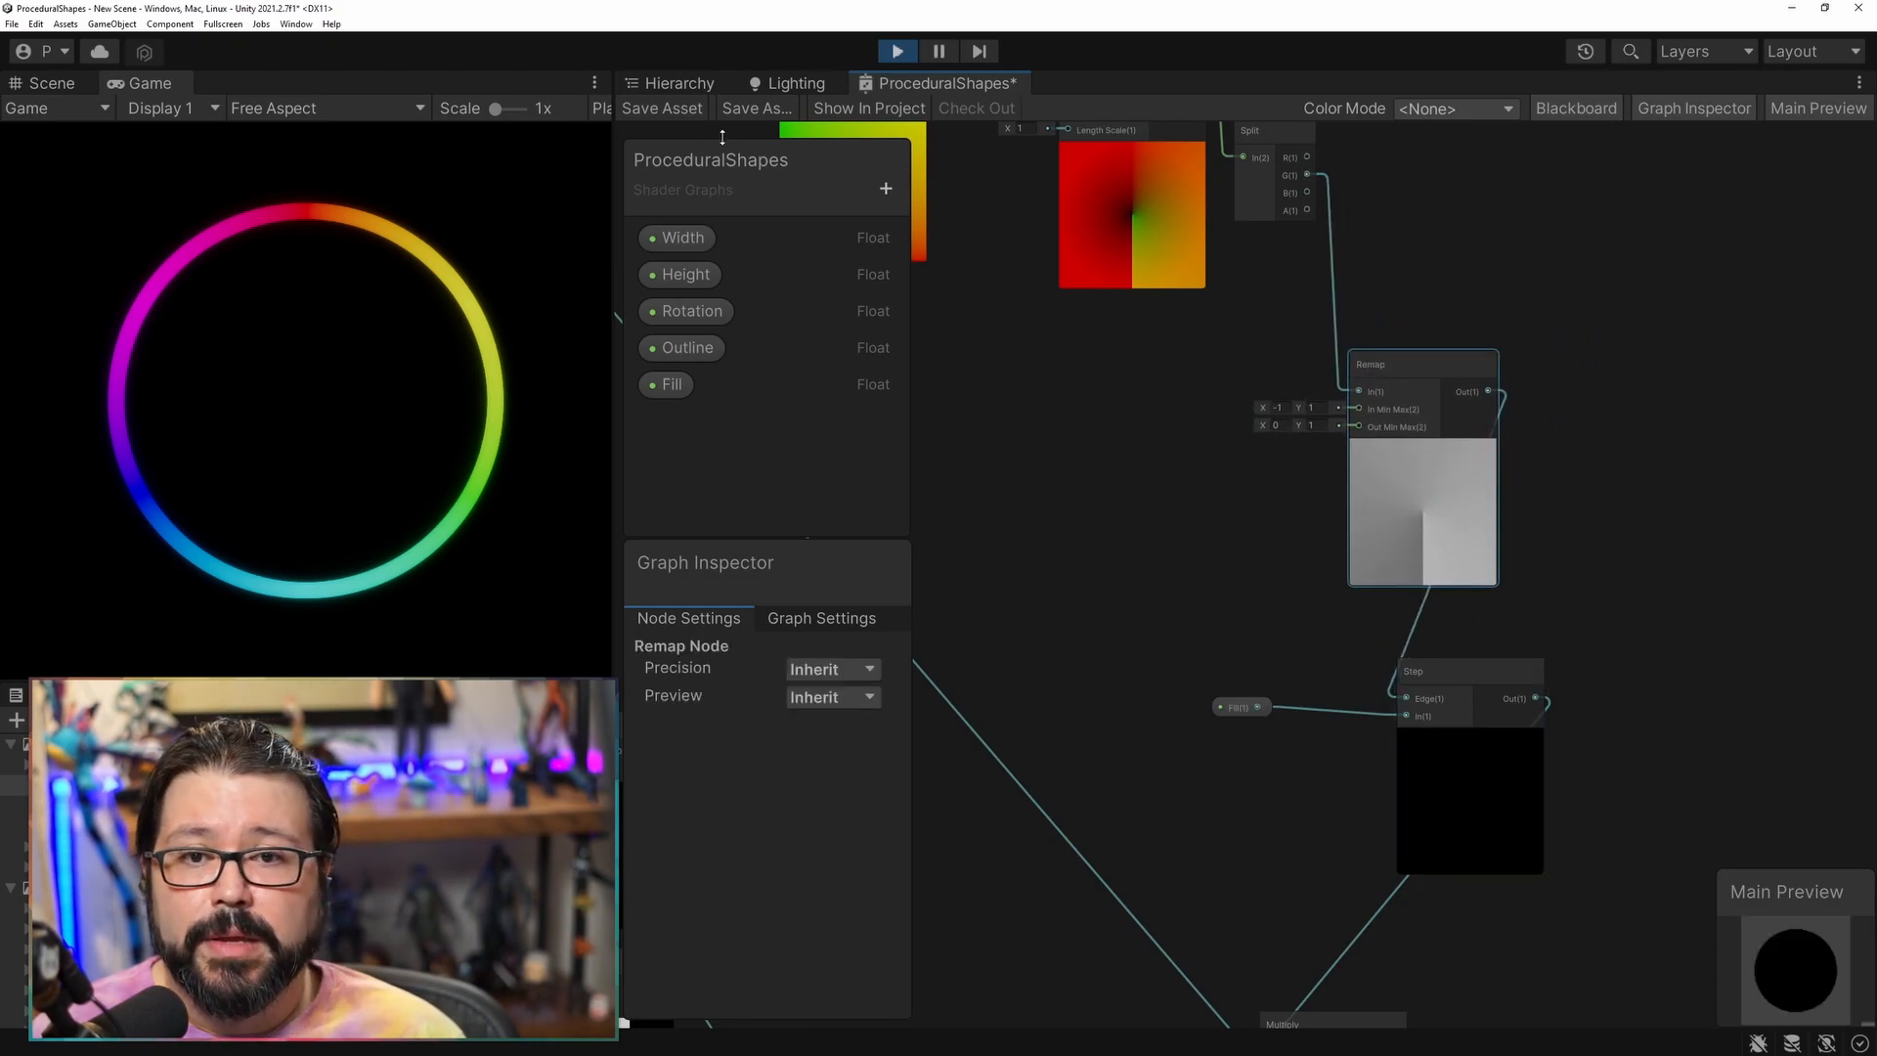
drag(1876, 195, 1398, 223)
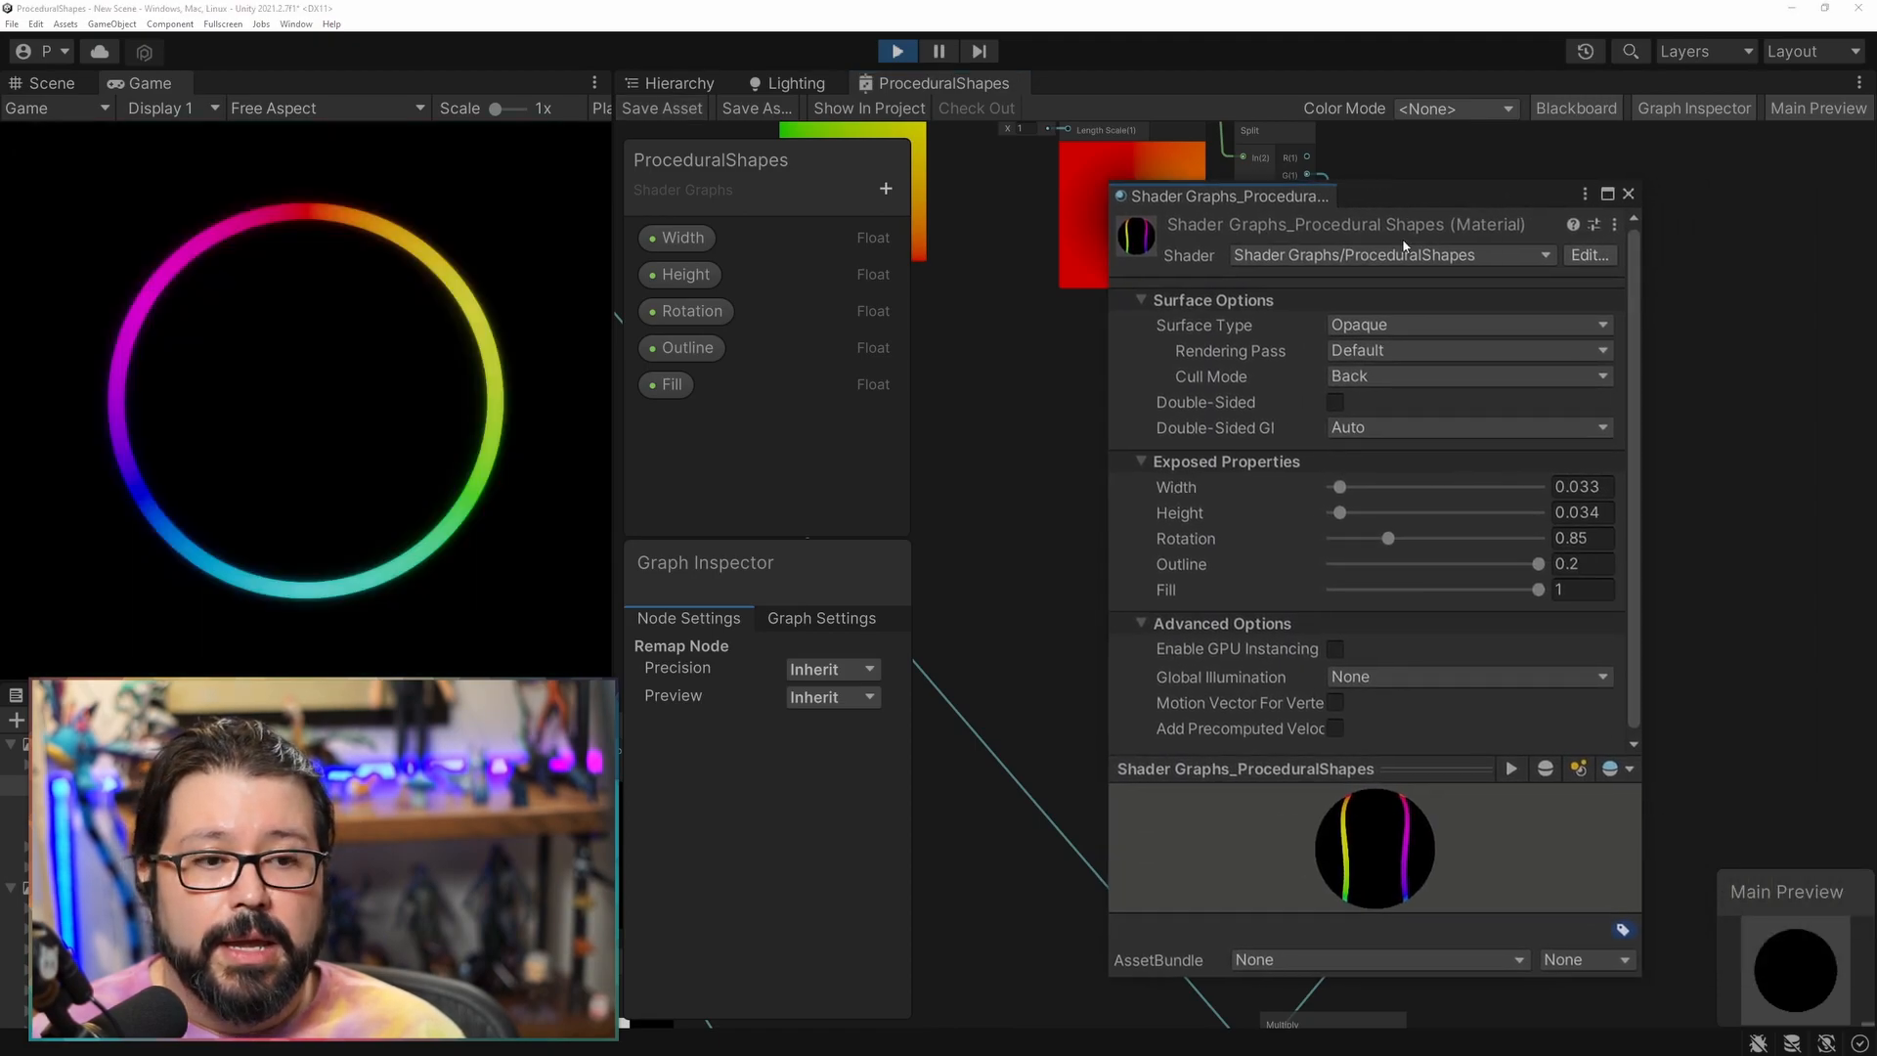
drag(1530, 589, 1461, 600)
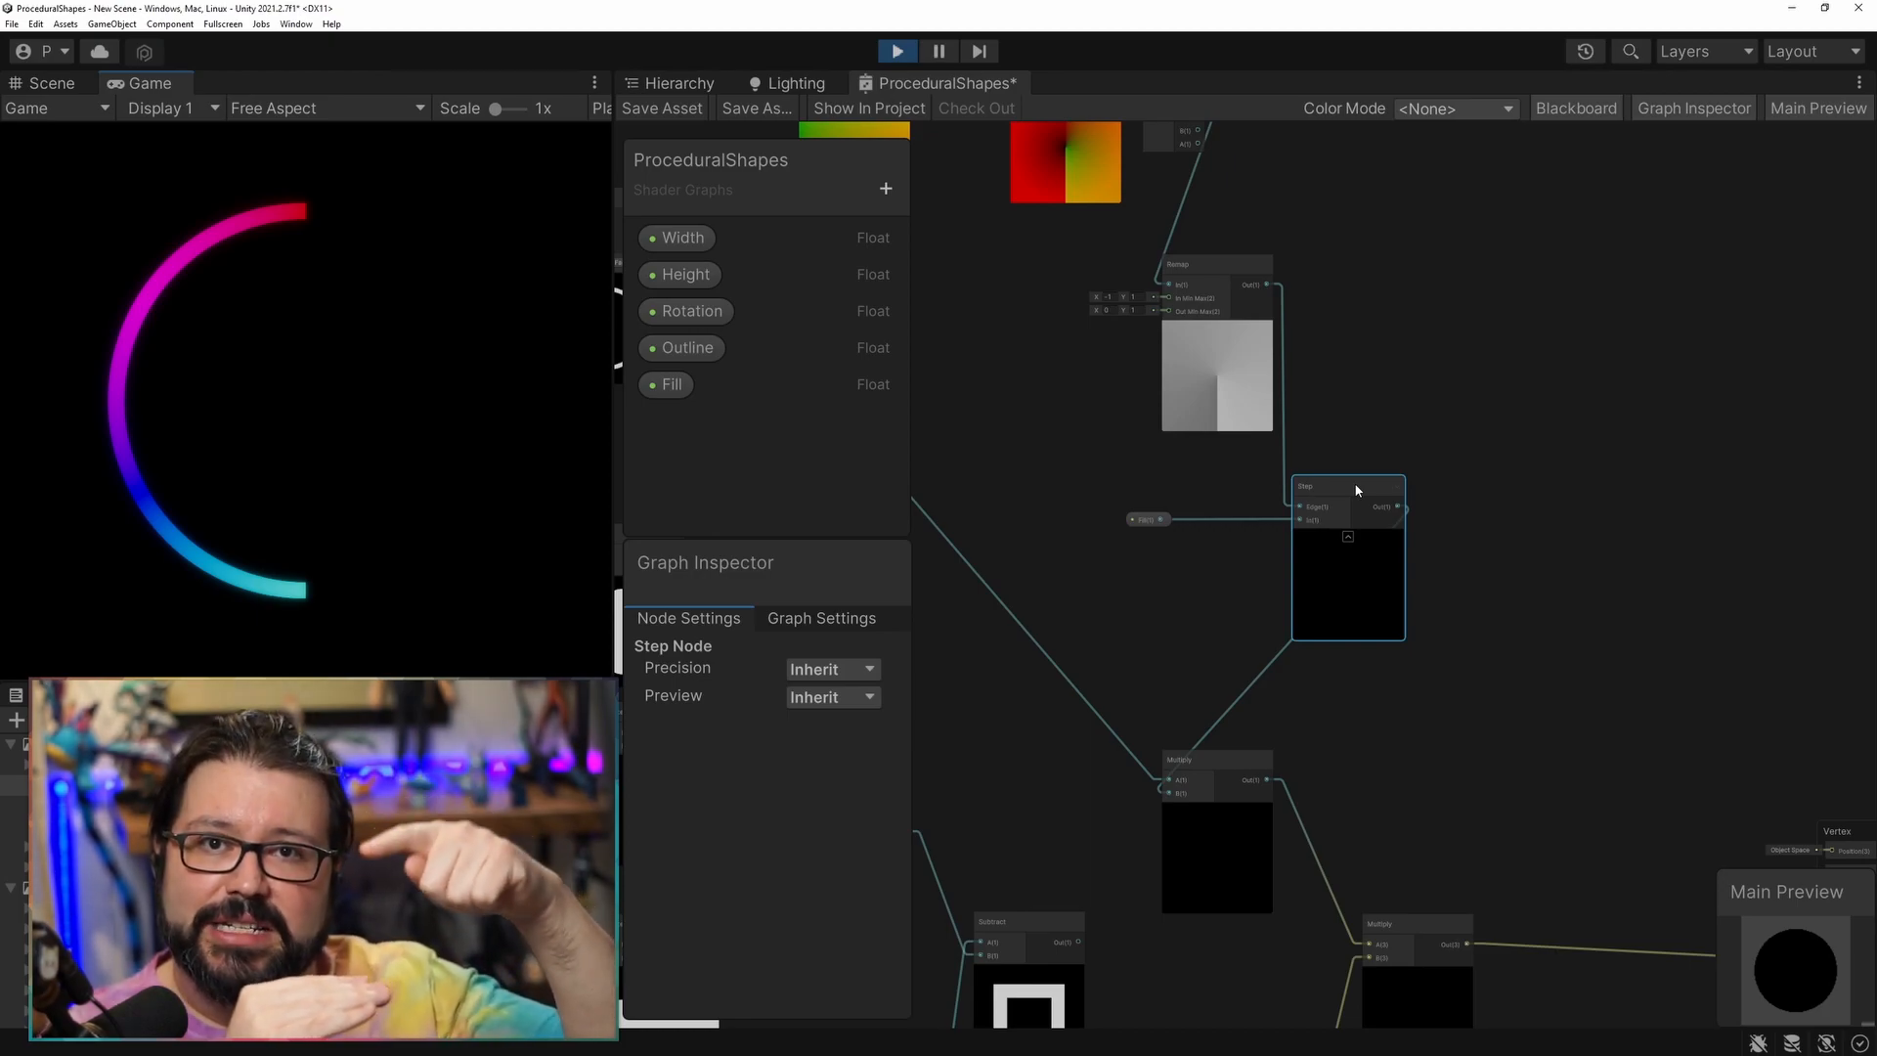
Create a Smoothstep node beside the Step node and connect the Fill property to its In input.
right_click(1482, 321)
click(1481, 334)
text(smo)
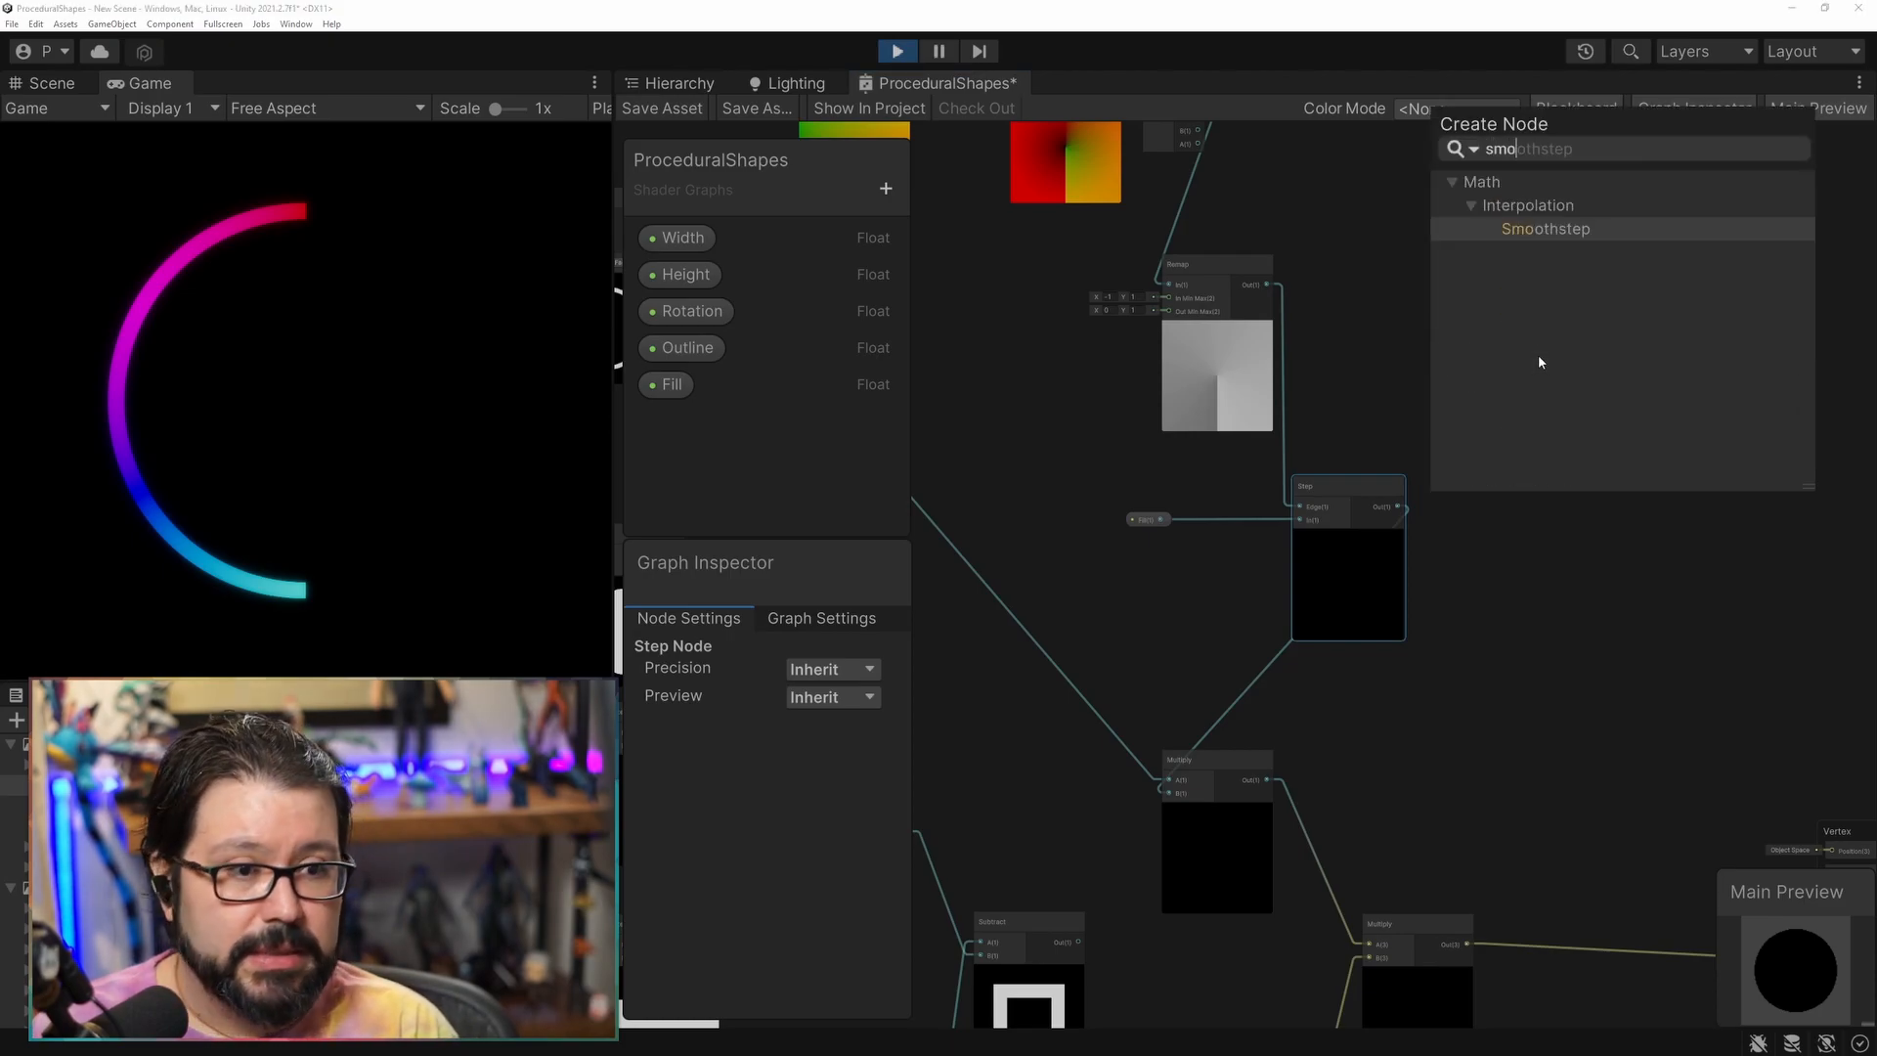
key(Return)
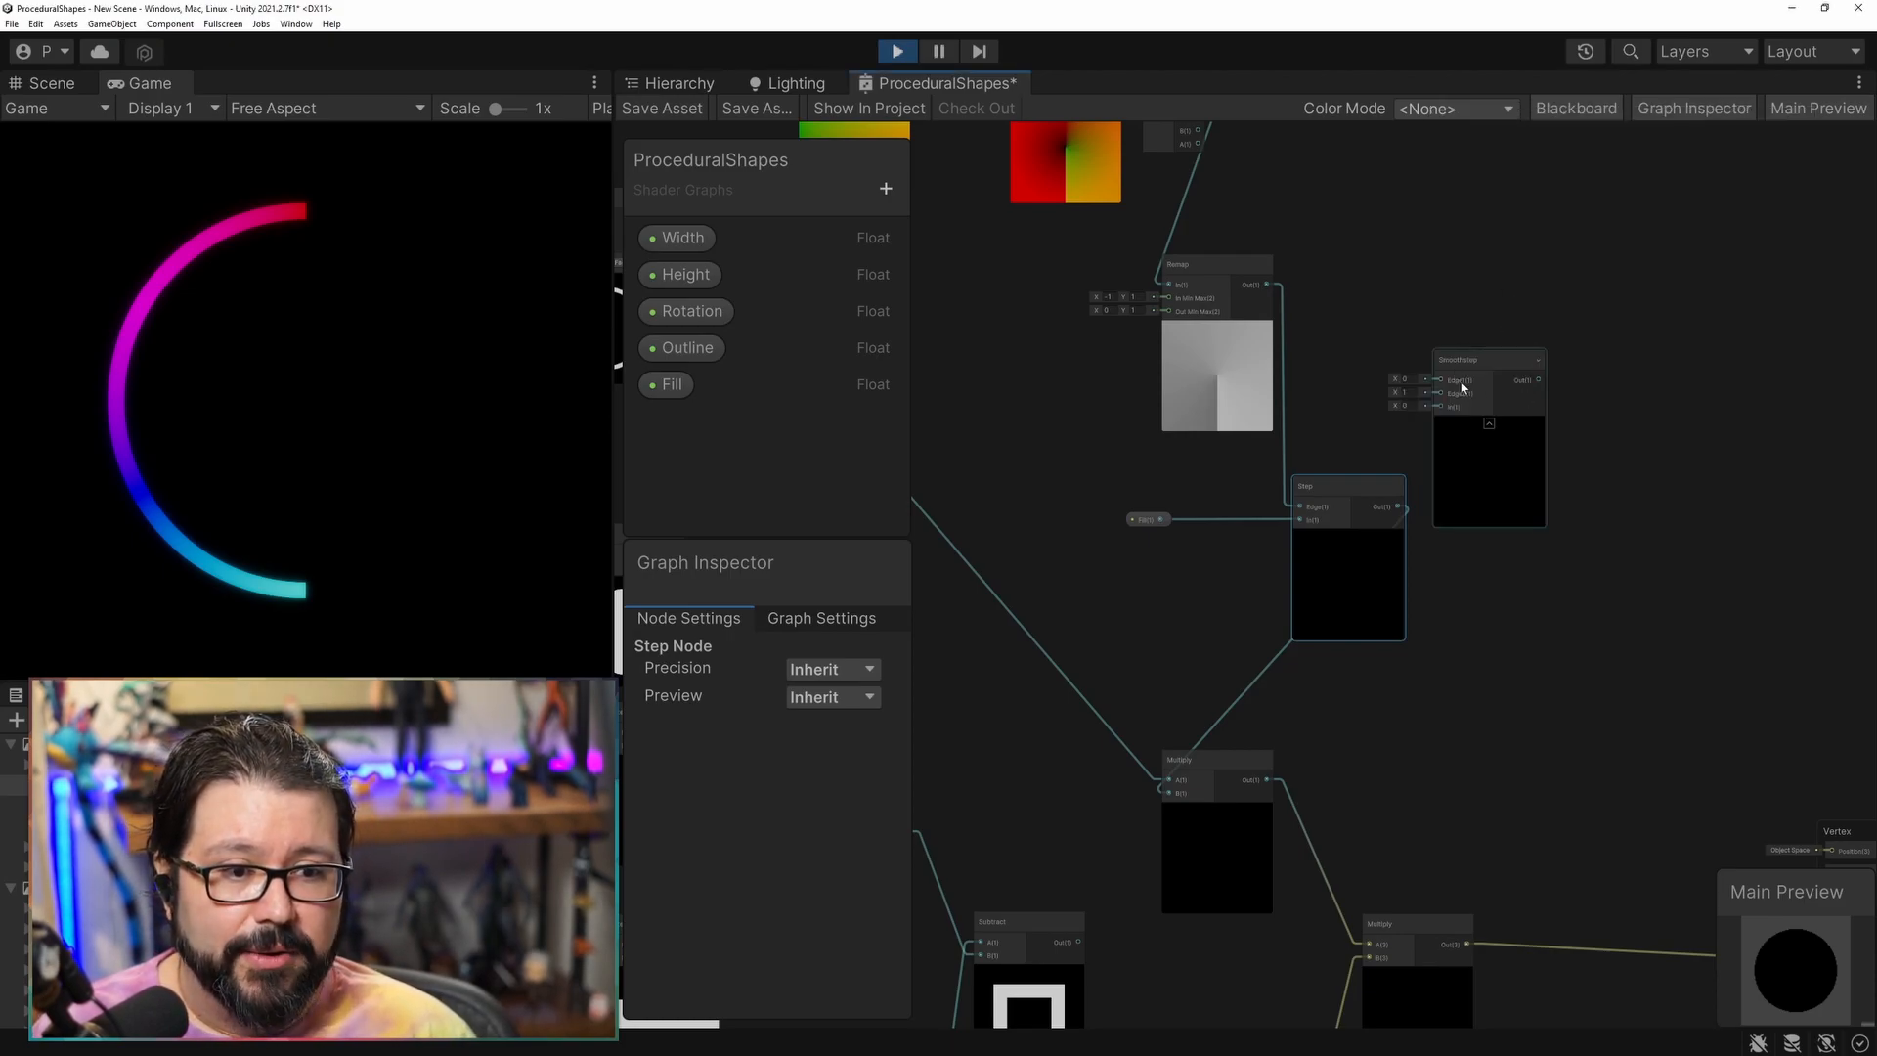
scroll(1462, 388, up, 3)
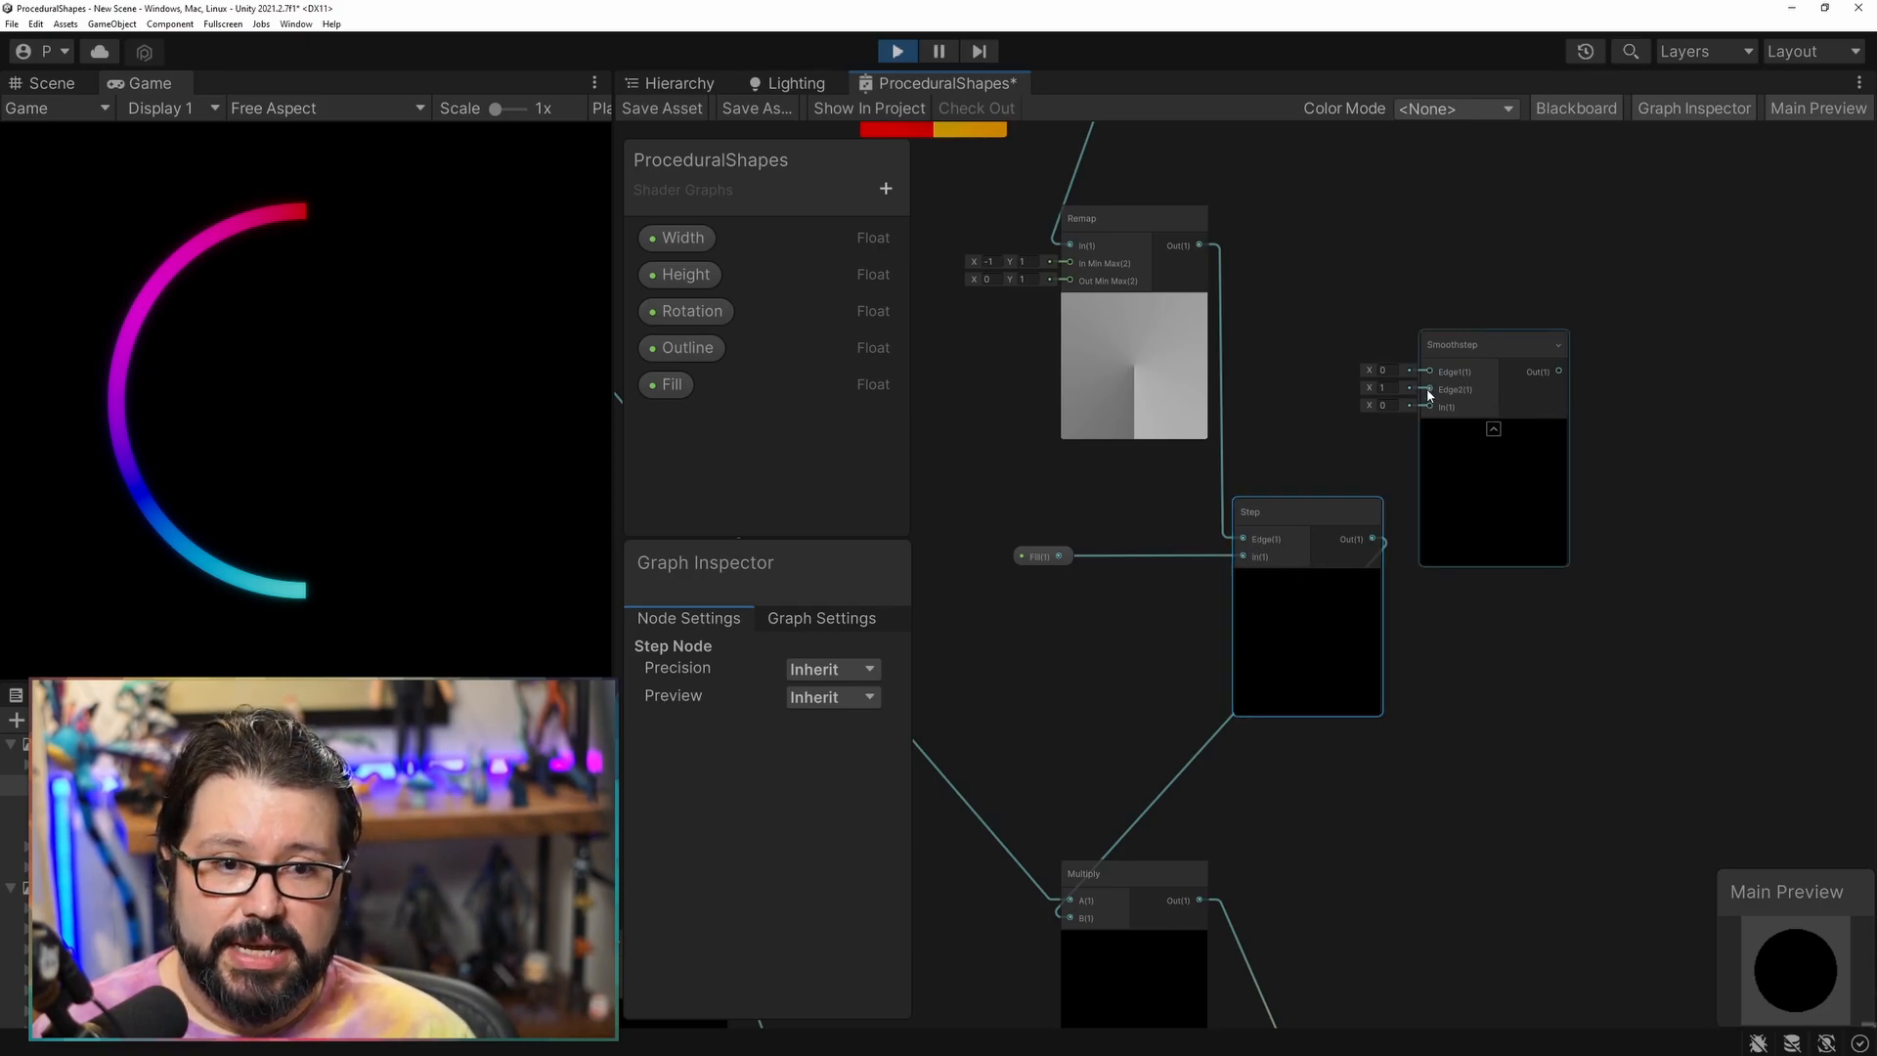
drag(1059, 556, 1430, 406)
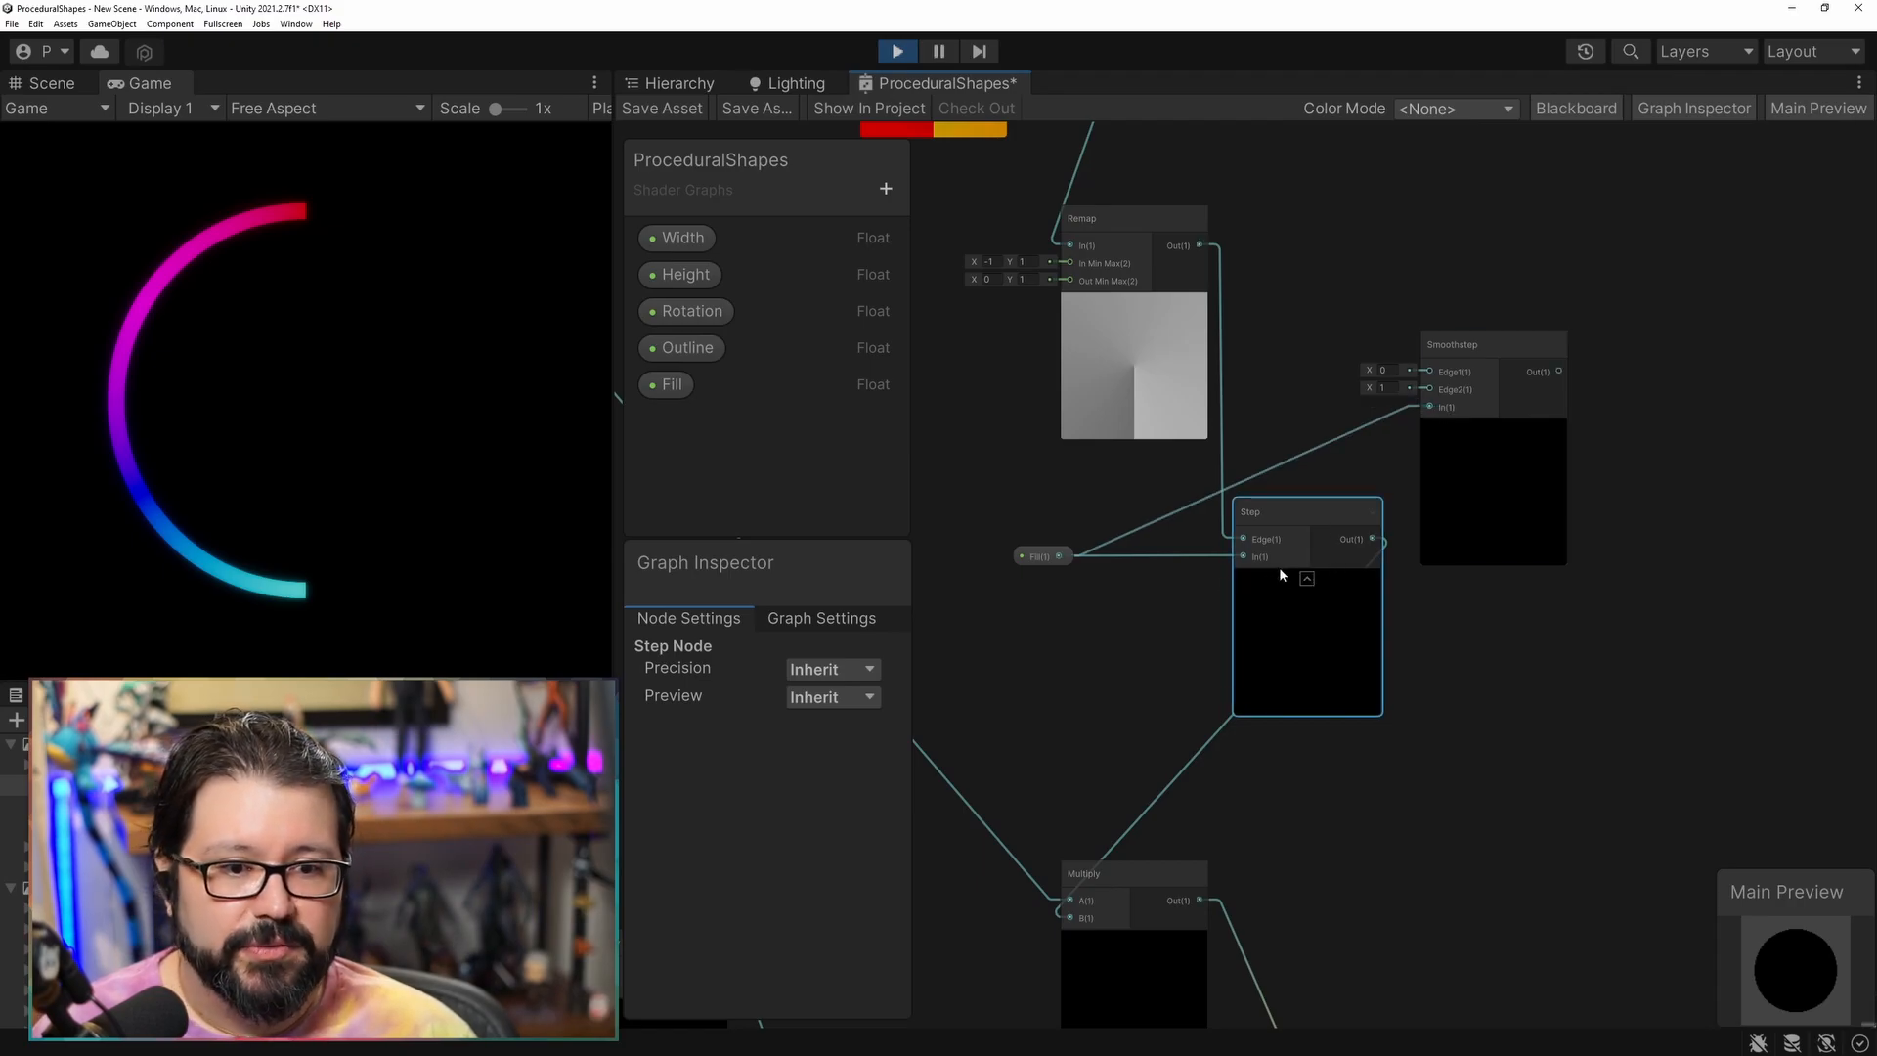
drag(1480, 348, 1533, 350)
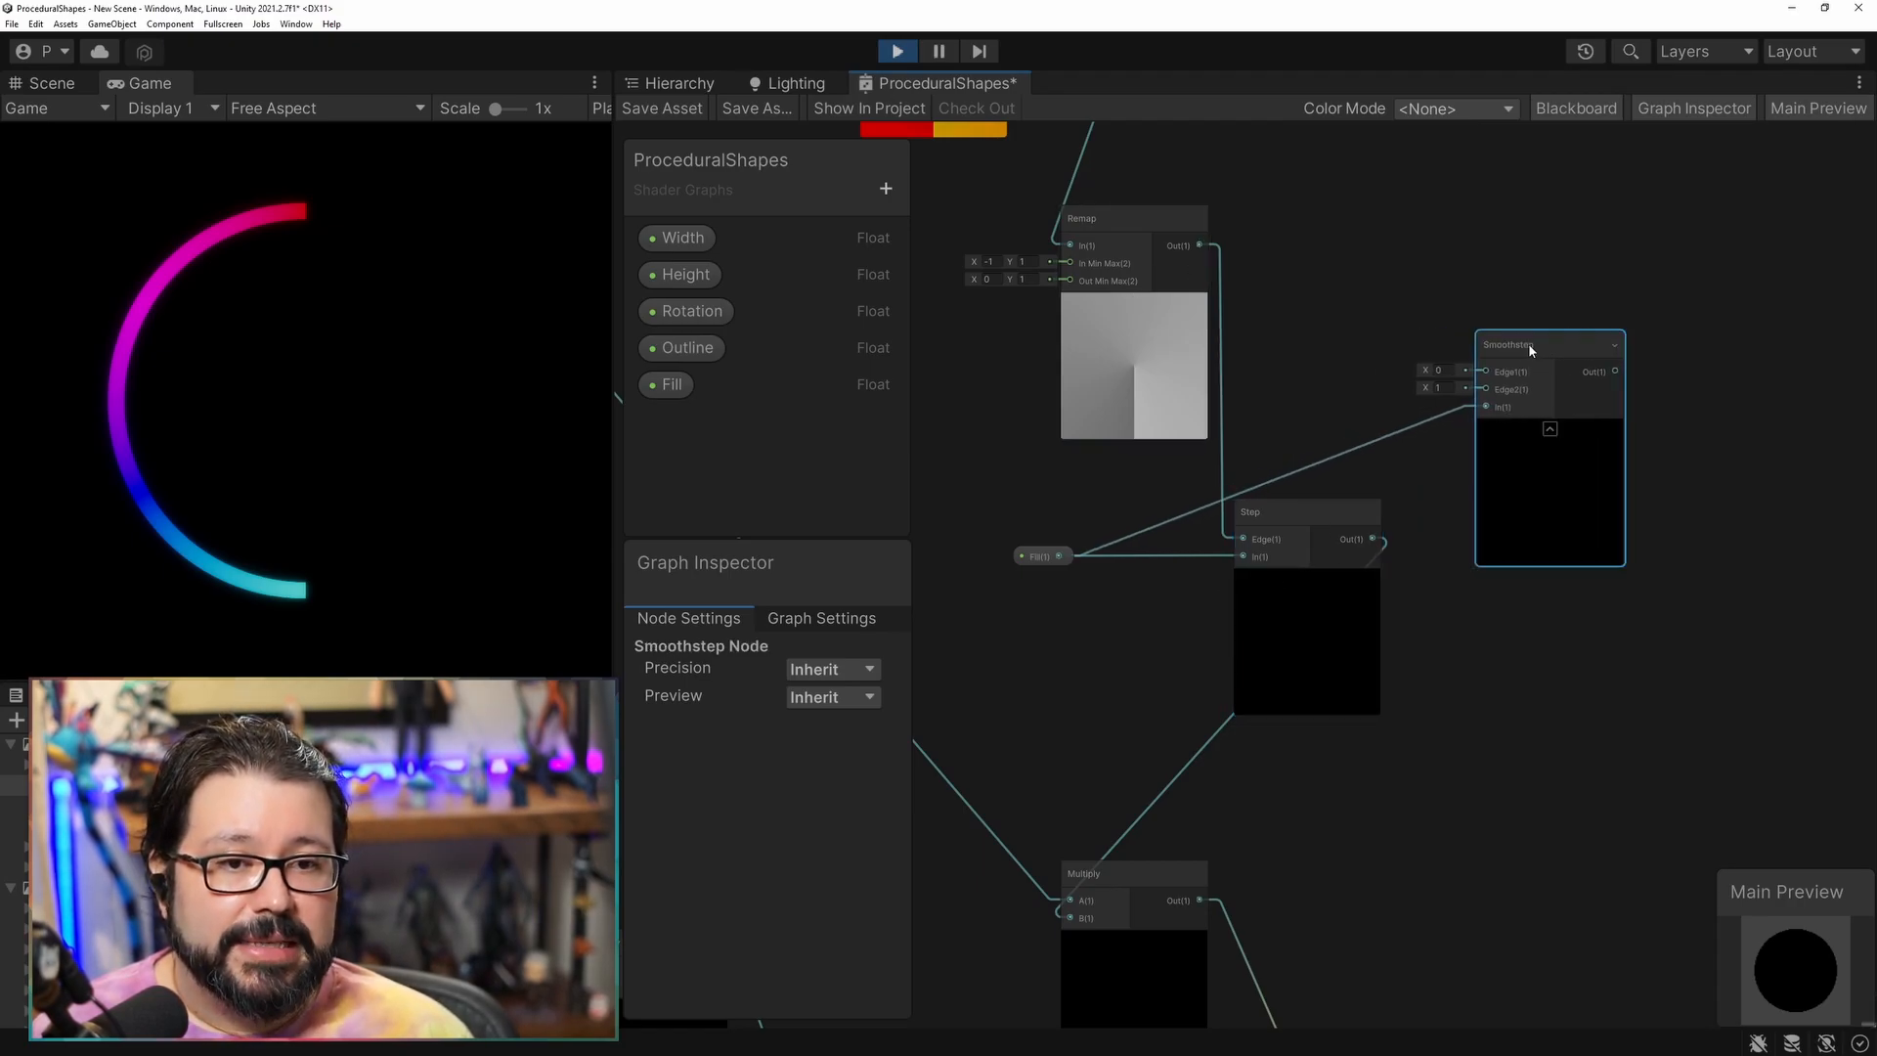
Connect the Remap output to the Smoothstep's Edge2 input and to the A input of a new Subtract node.
drag(1200, 245, 1238, 276)
drag(1292, 356, 1603, 350)
drag(1201, 258, 1341, 256)
text(subtract)
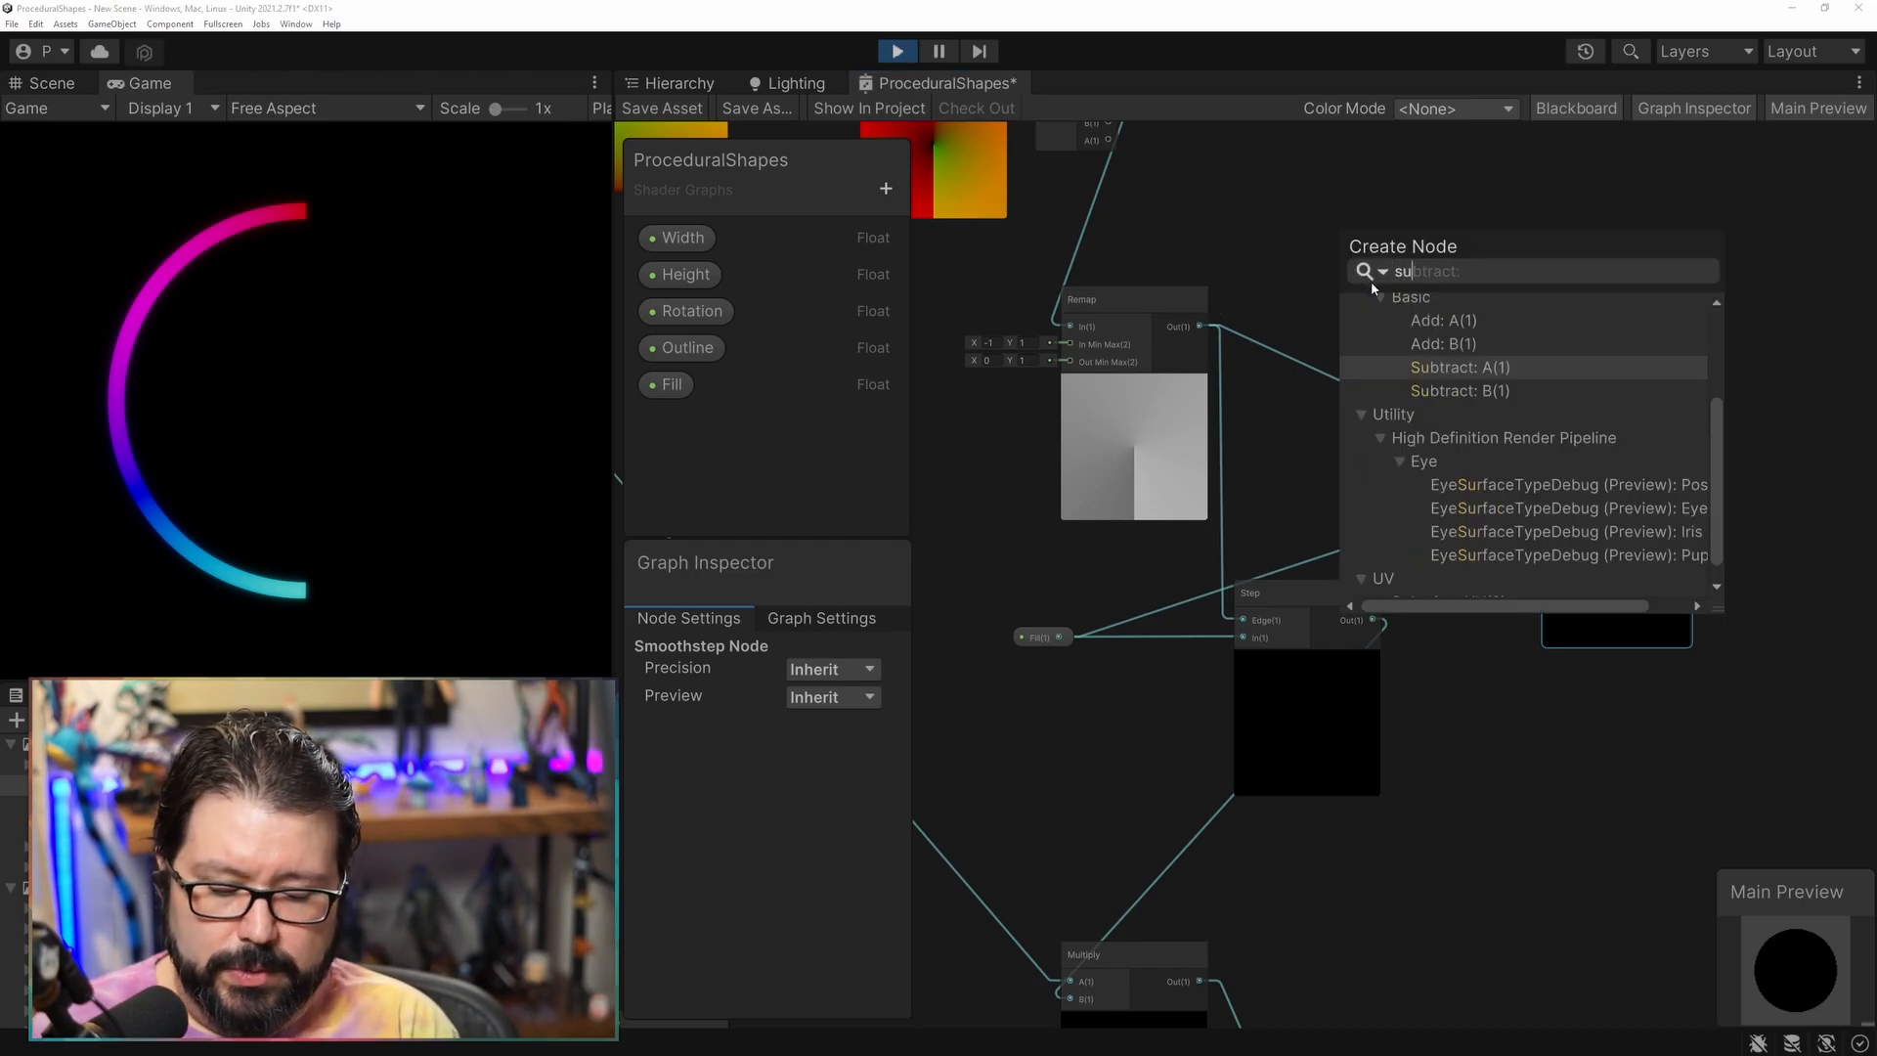
key(Return)
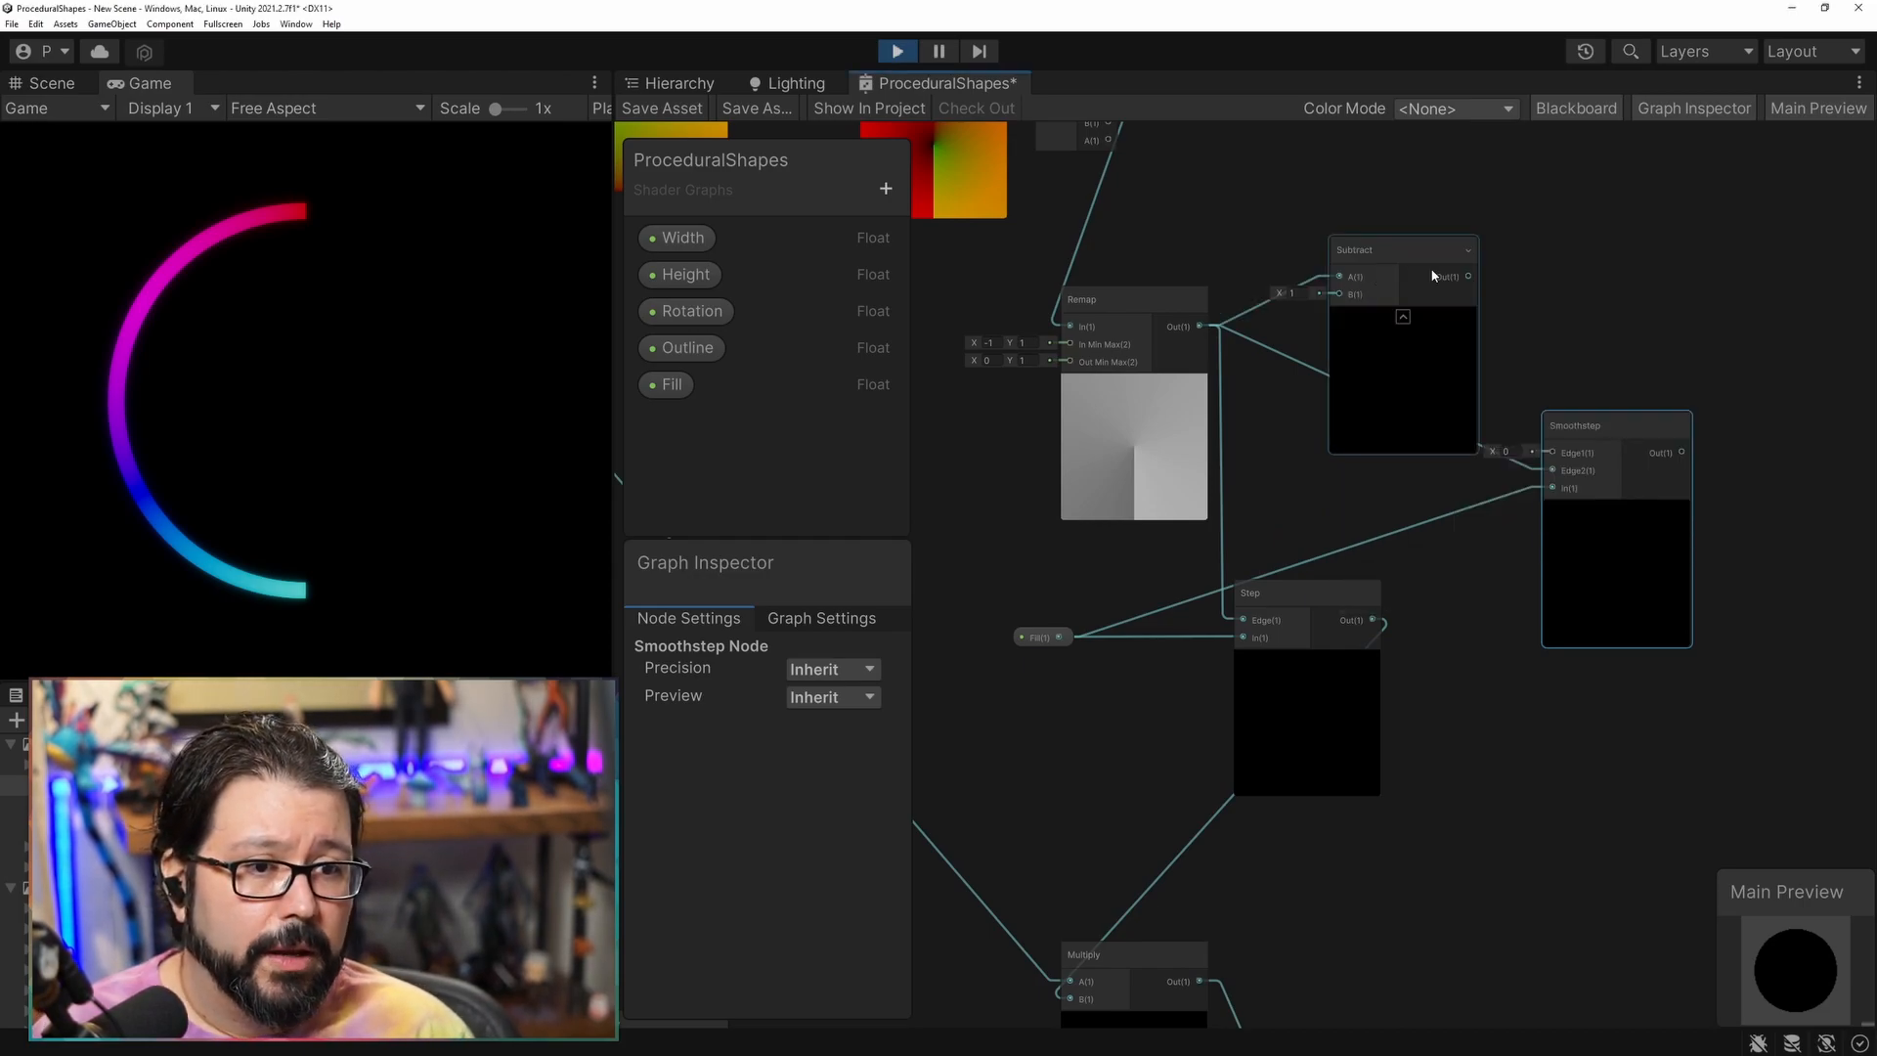
Connect the Subtract output to the Smoothstep's Edge1 input and set the Subtract's B value to 0.1.
drag(1468, 278, 1557, 451)
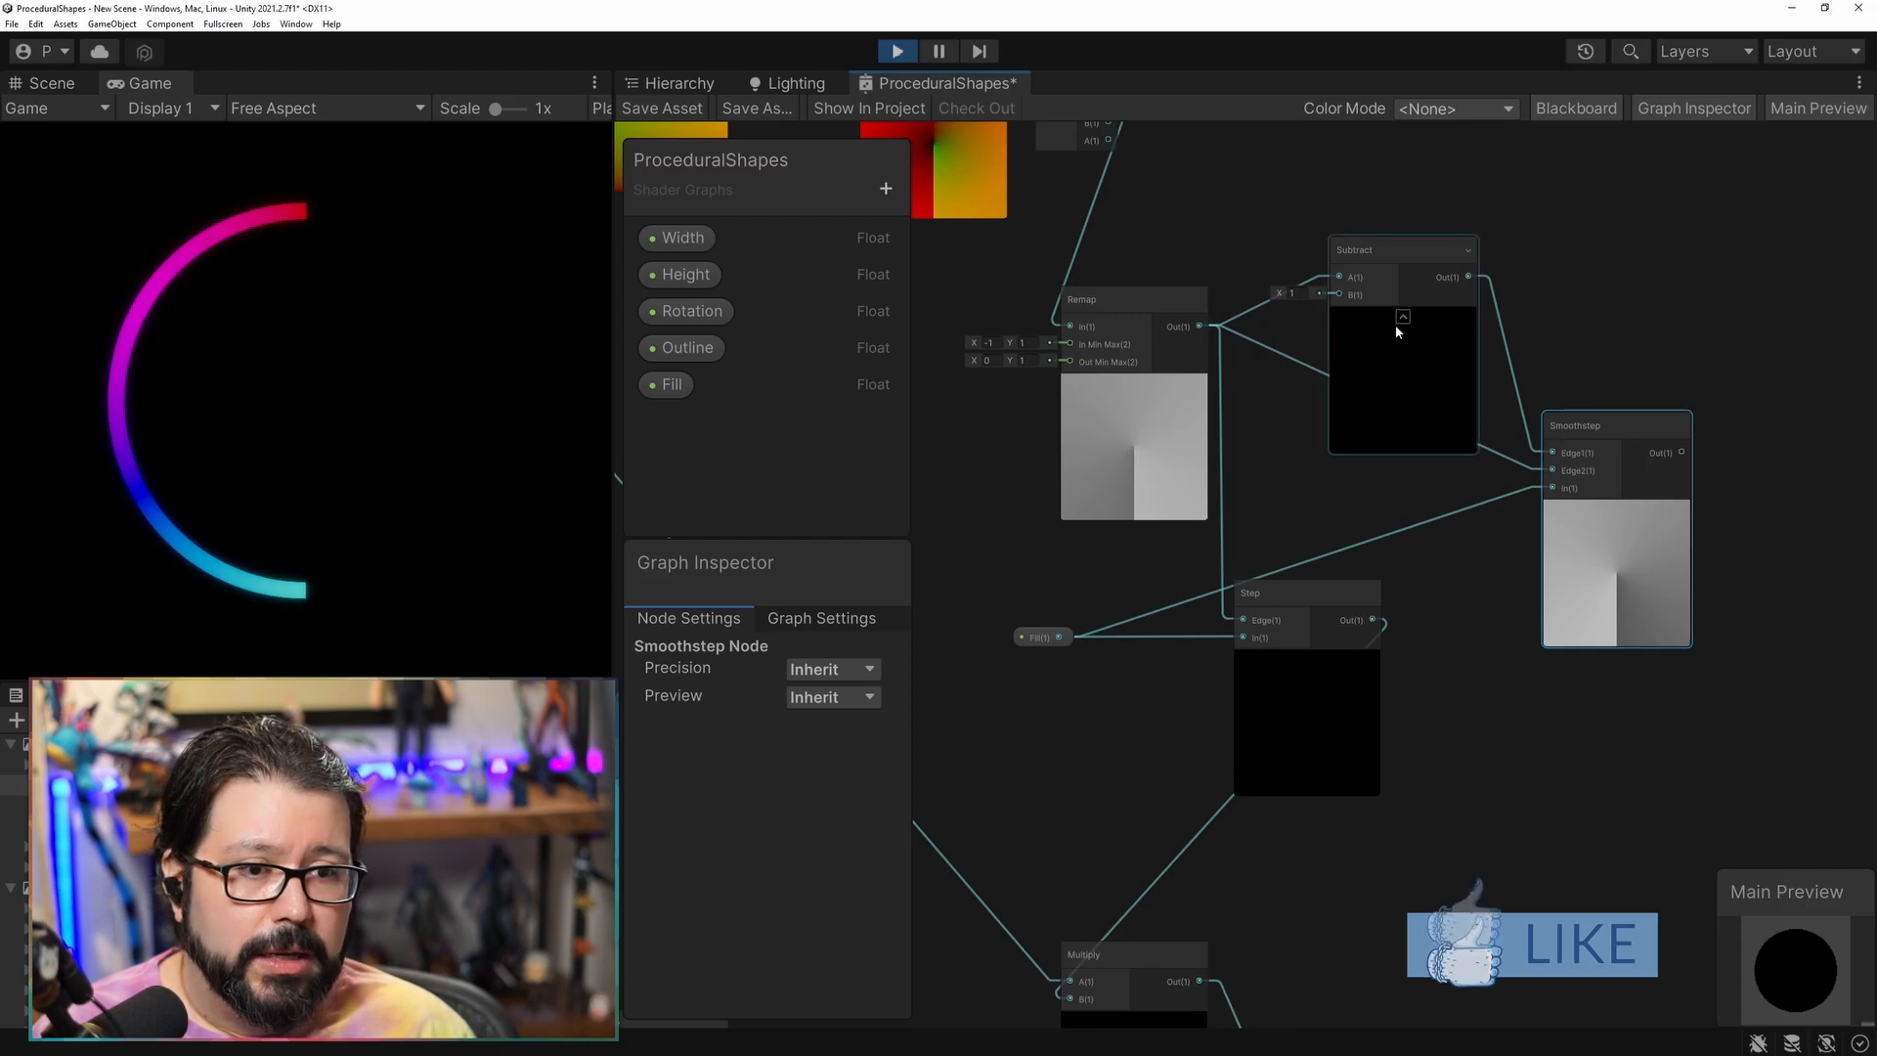
click(1294, 293)
text(0.1)
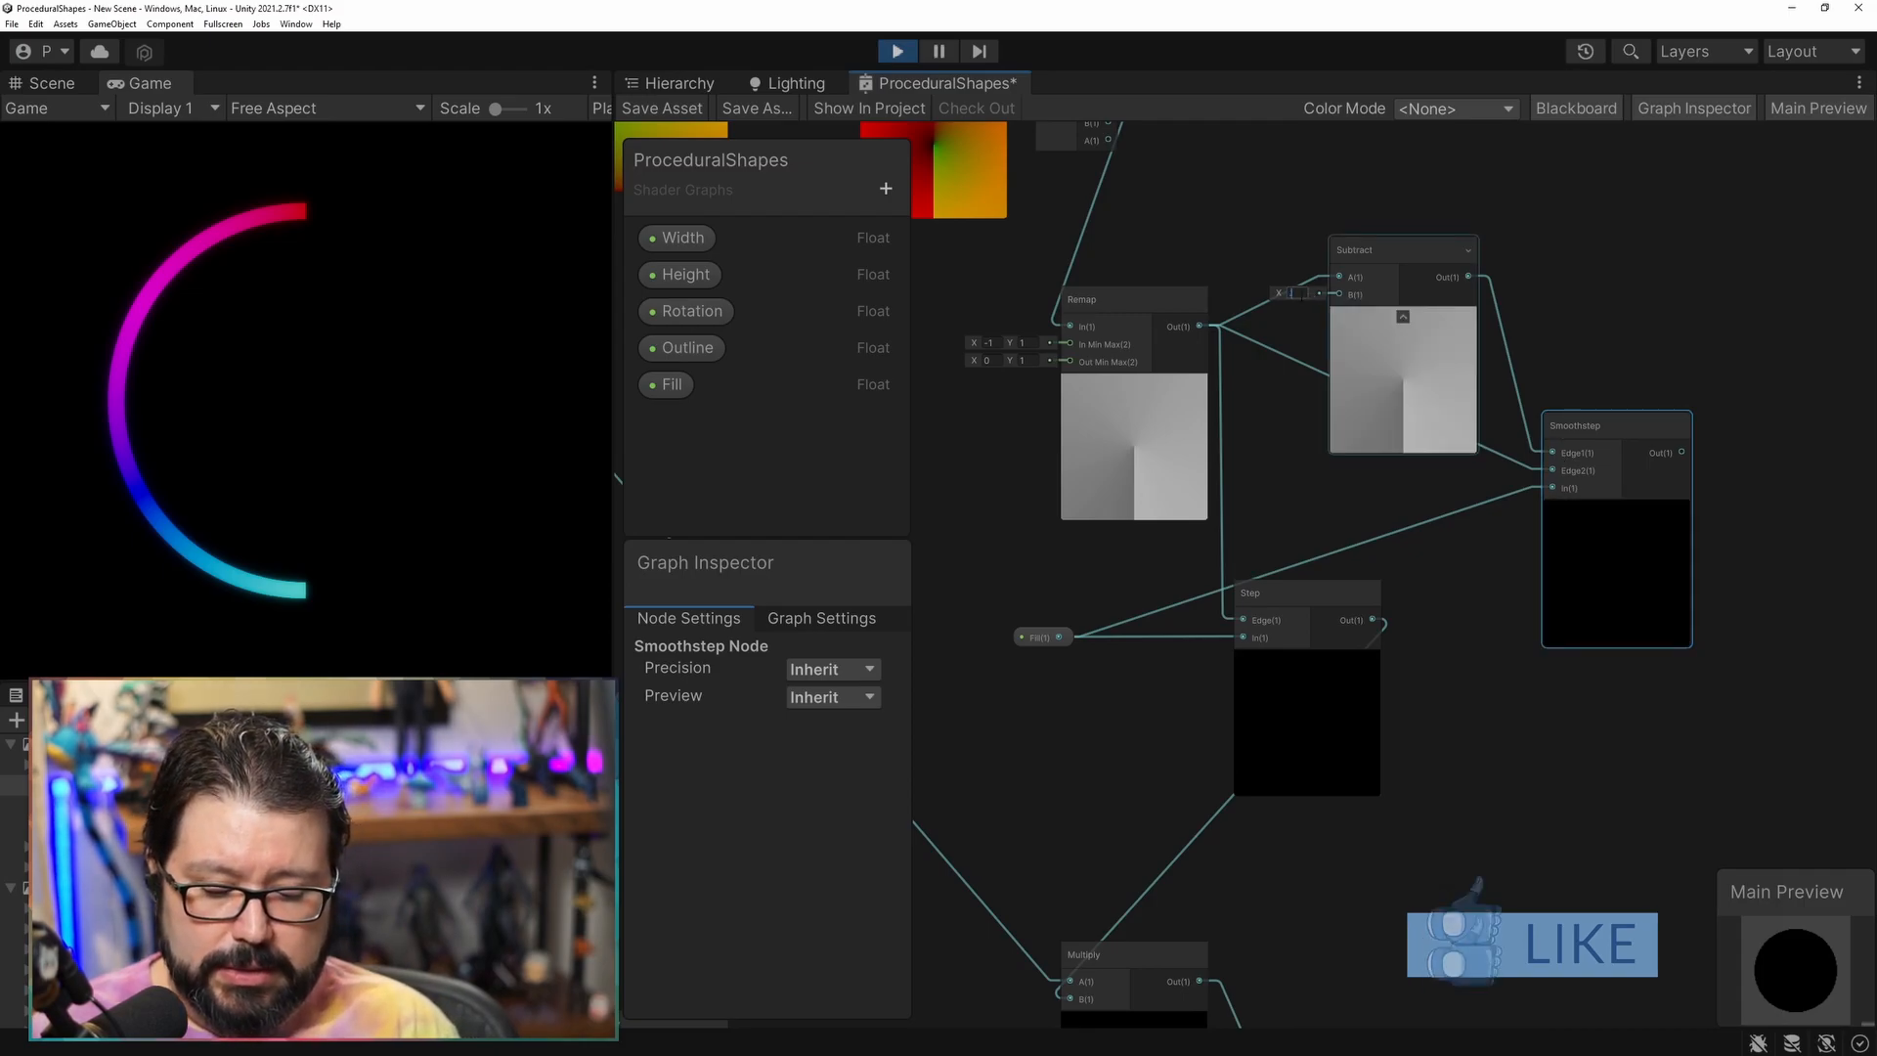
drag(1391, 235, 1407, 249)
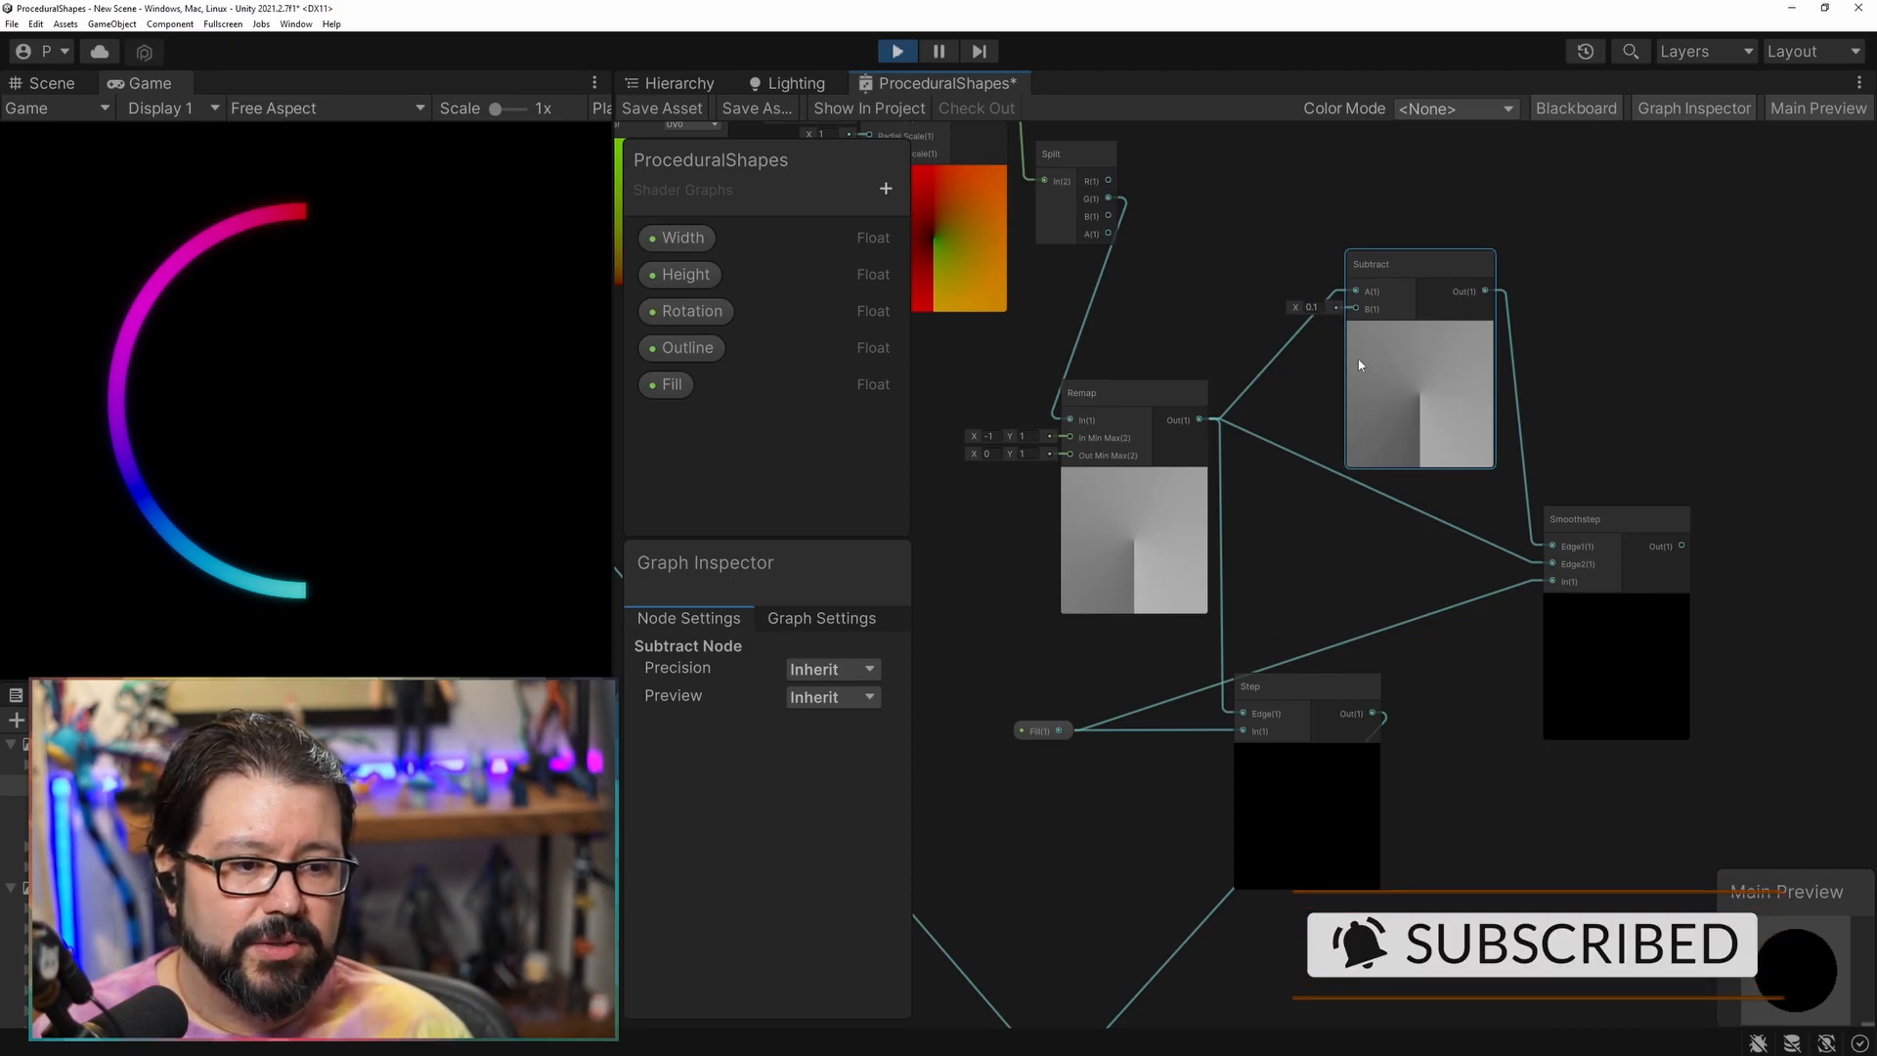
Replace the Step output with the Smoothstep output as the ring Multiply node's B input and save the shader asset.
scroll(1417, 528, down, 3)
drag(1592, 538, 1188, 899)
drag(1310, 626, 1297, 667)
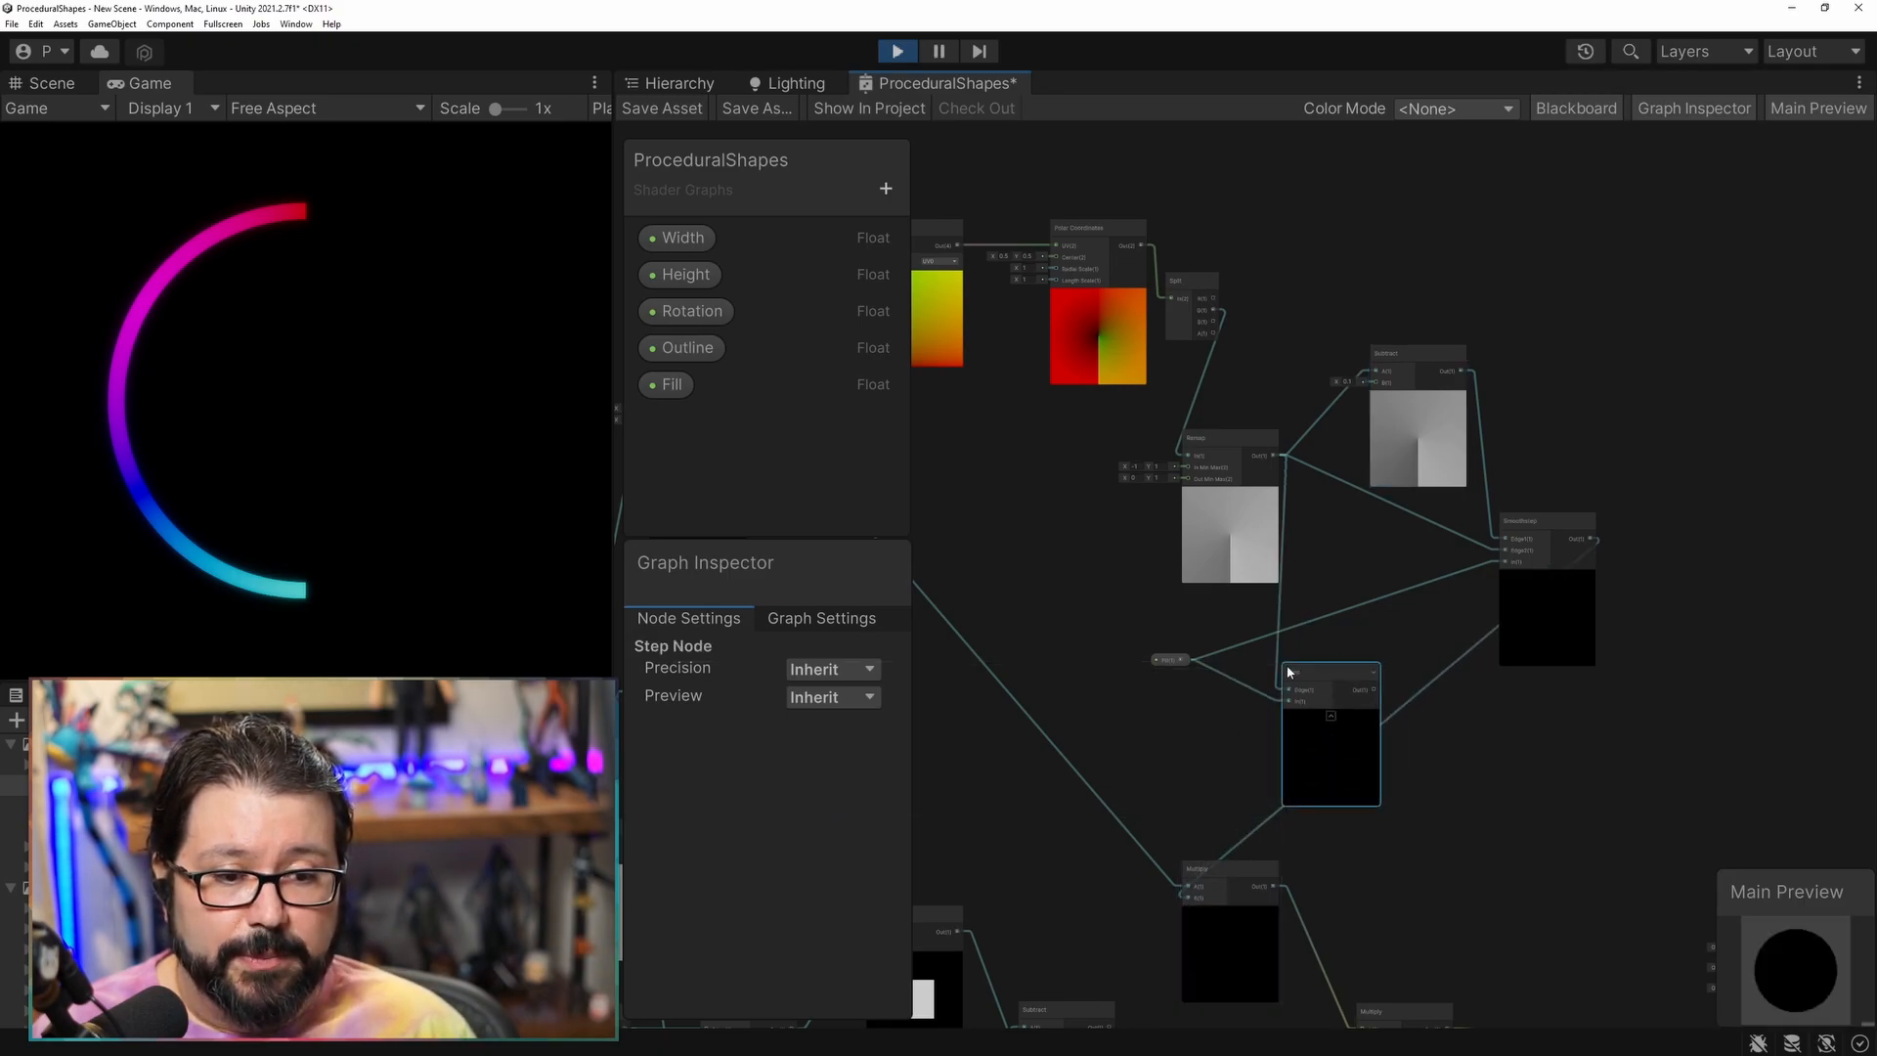
click(652, 109)
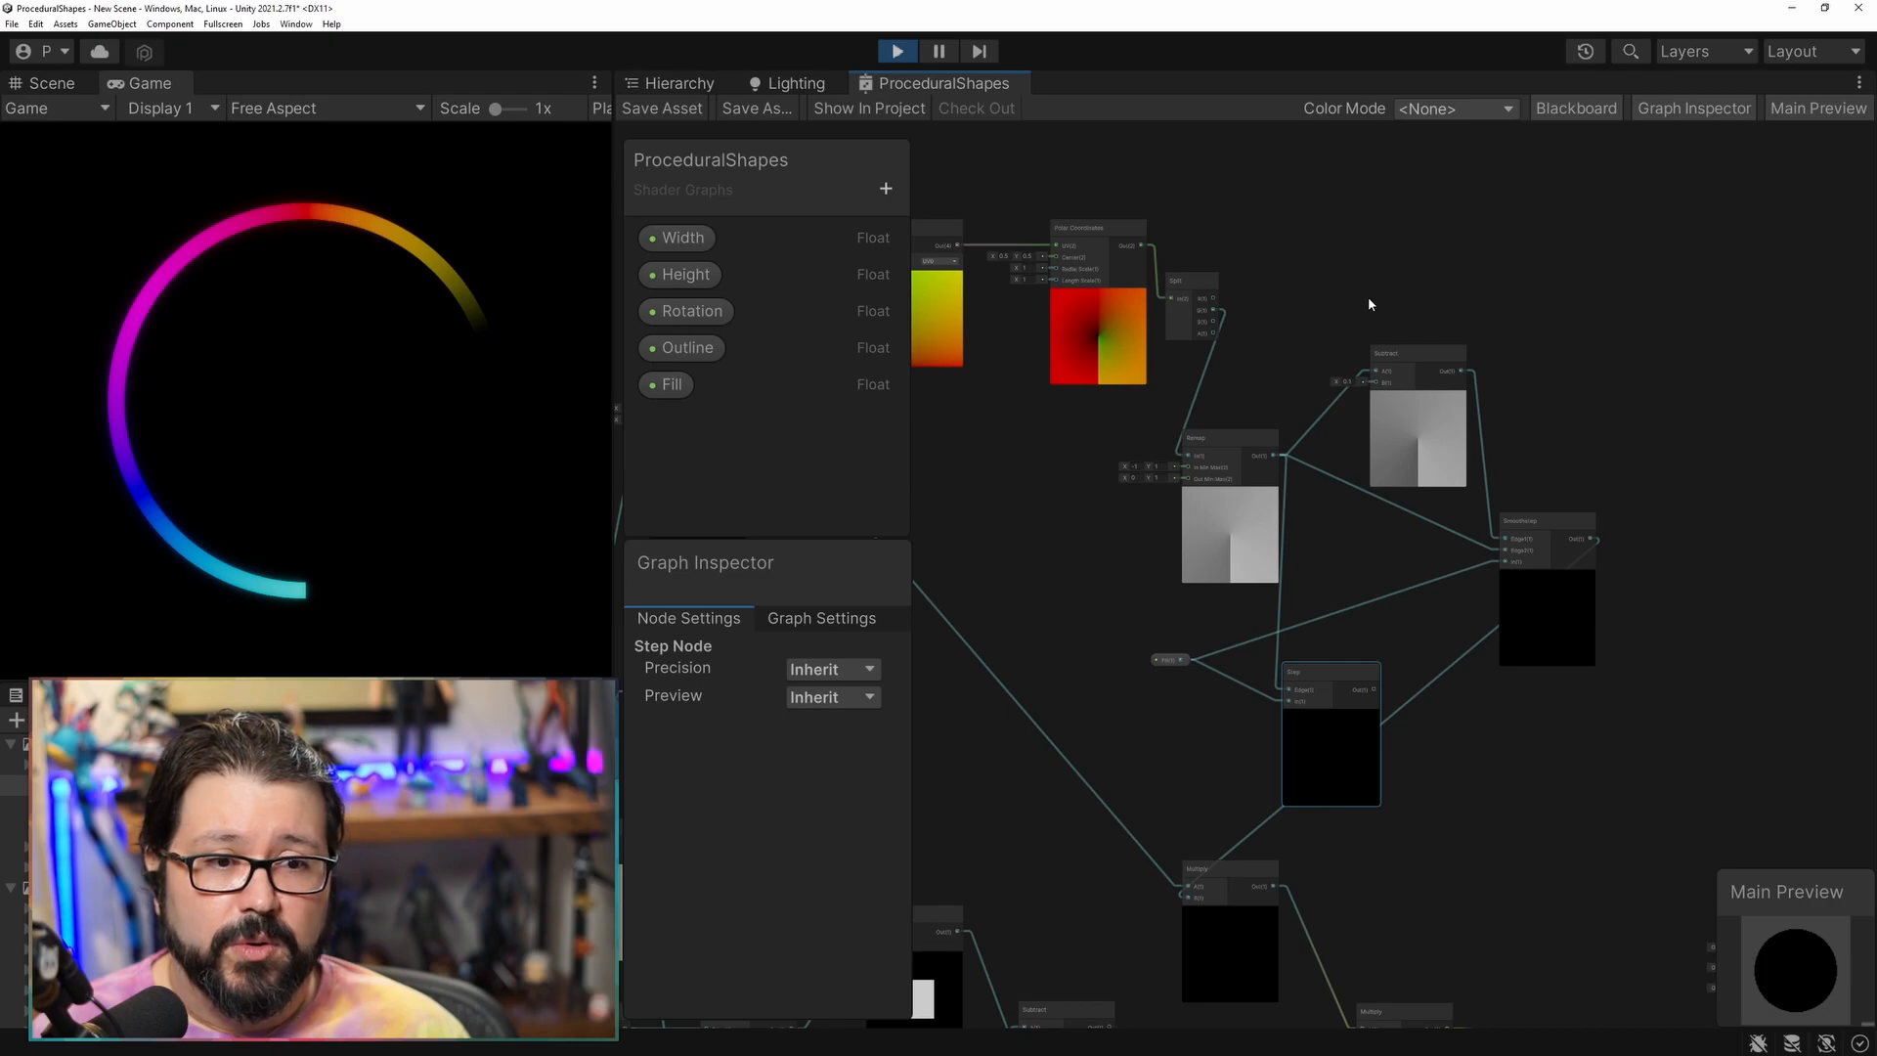
scroll(1367, 339, up, 2)
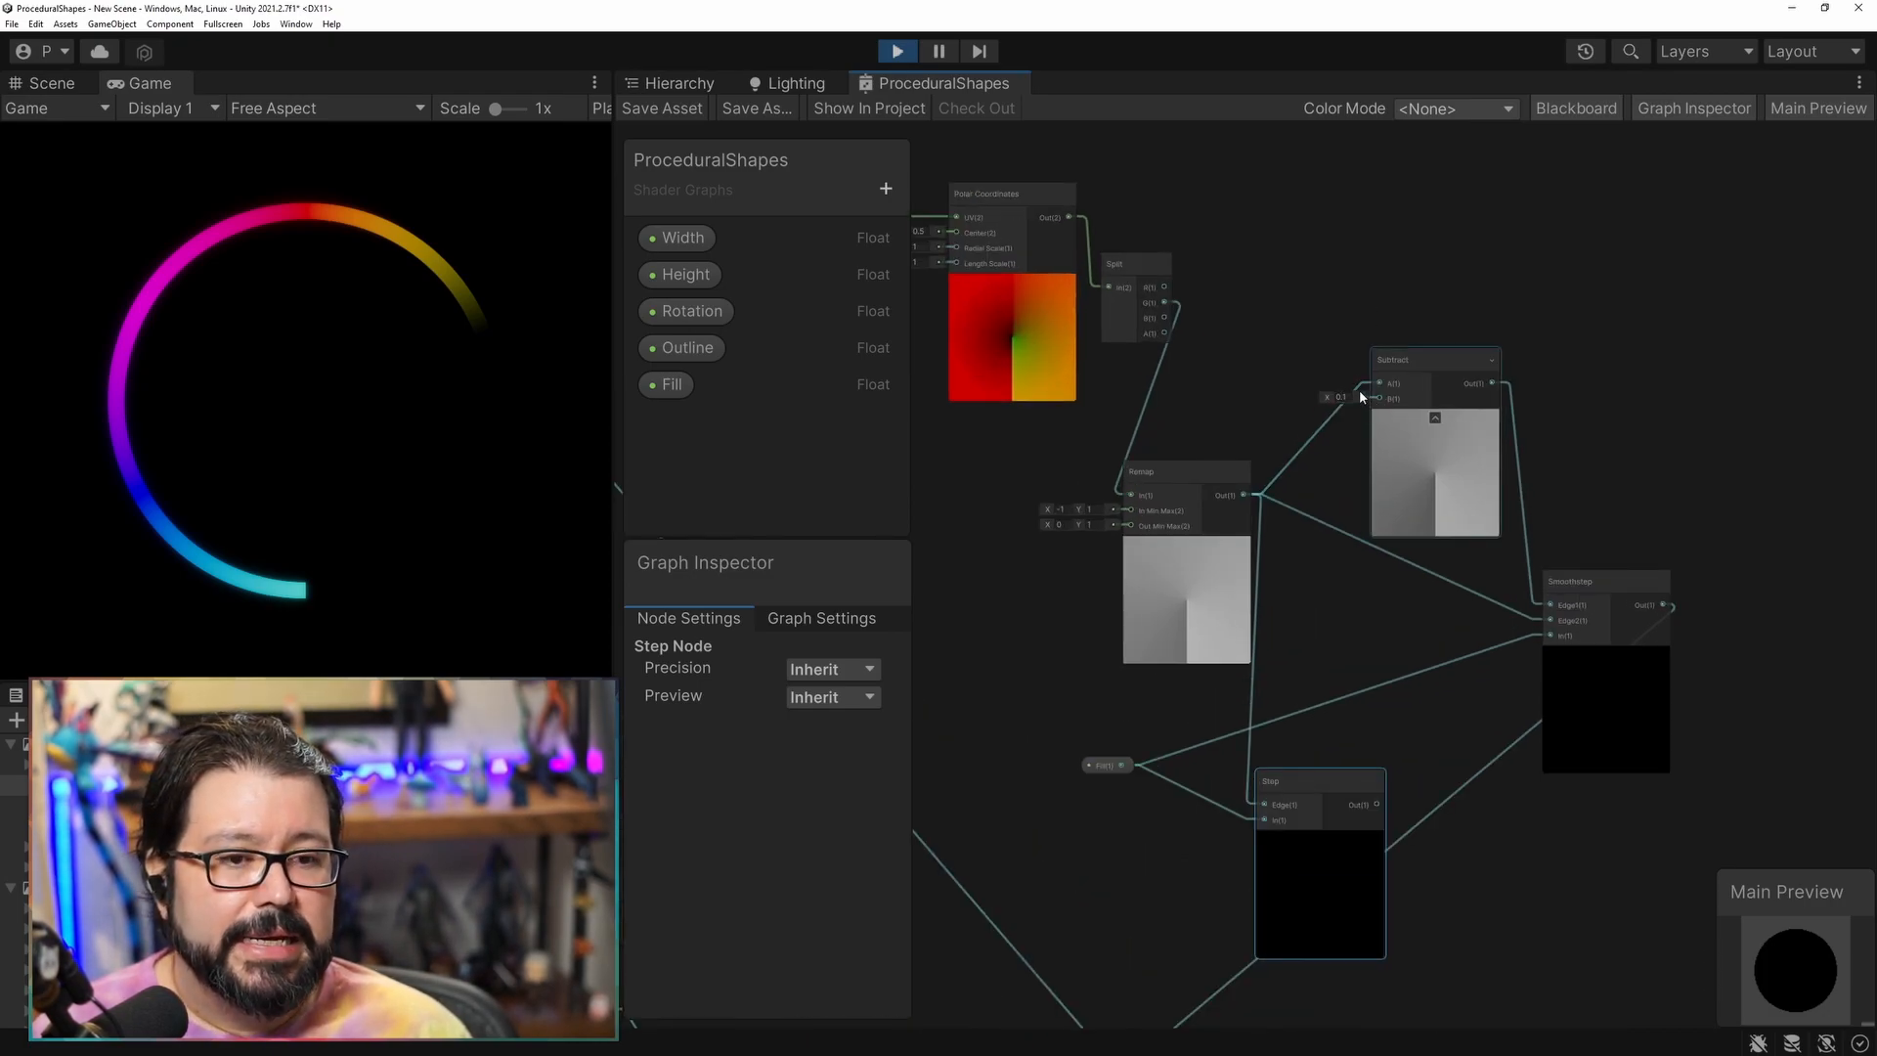
Add a Float property named Feather in Slider mode with a maximum of 0.1.
click(885, 189)
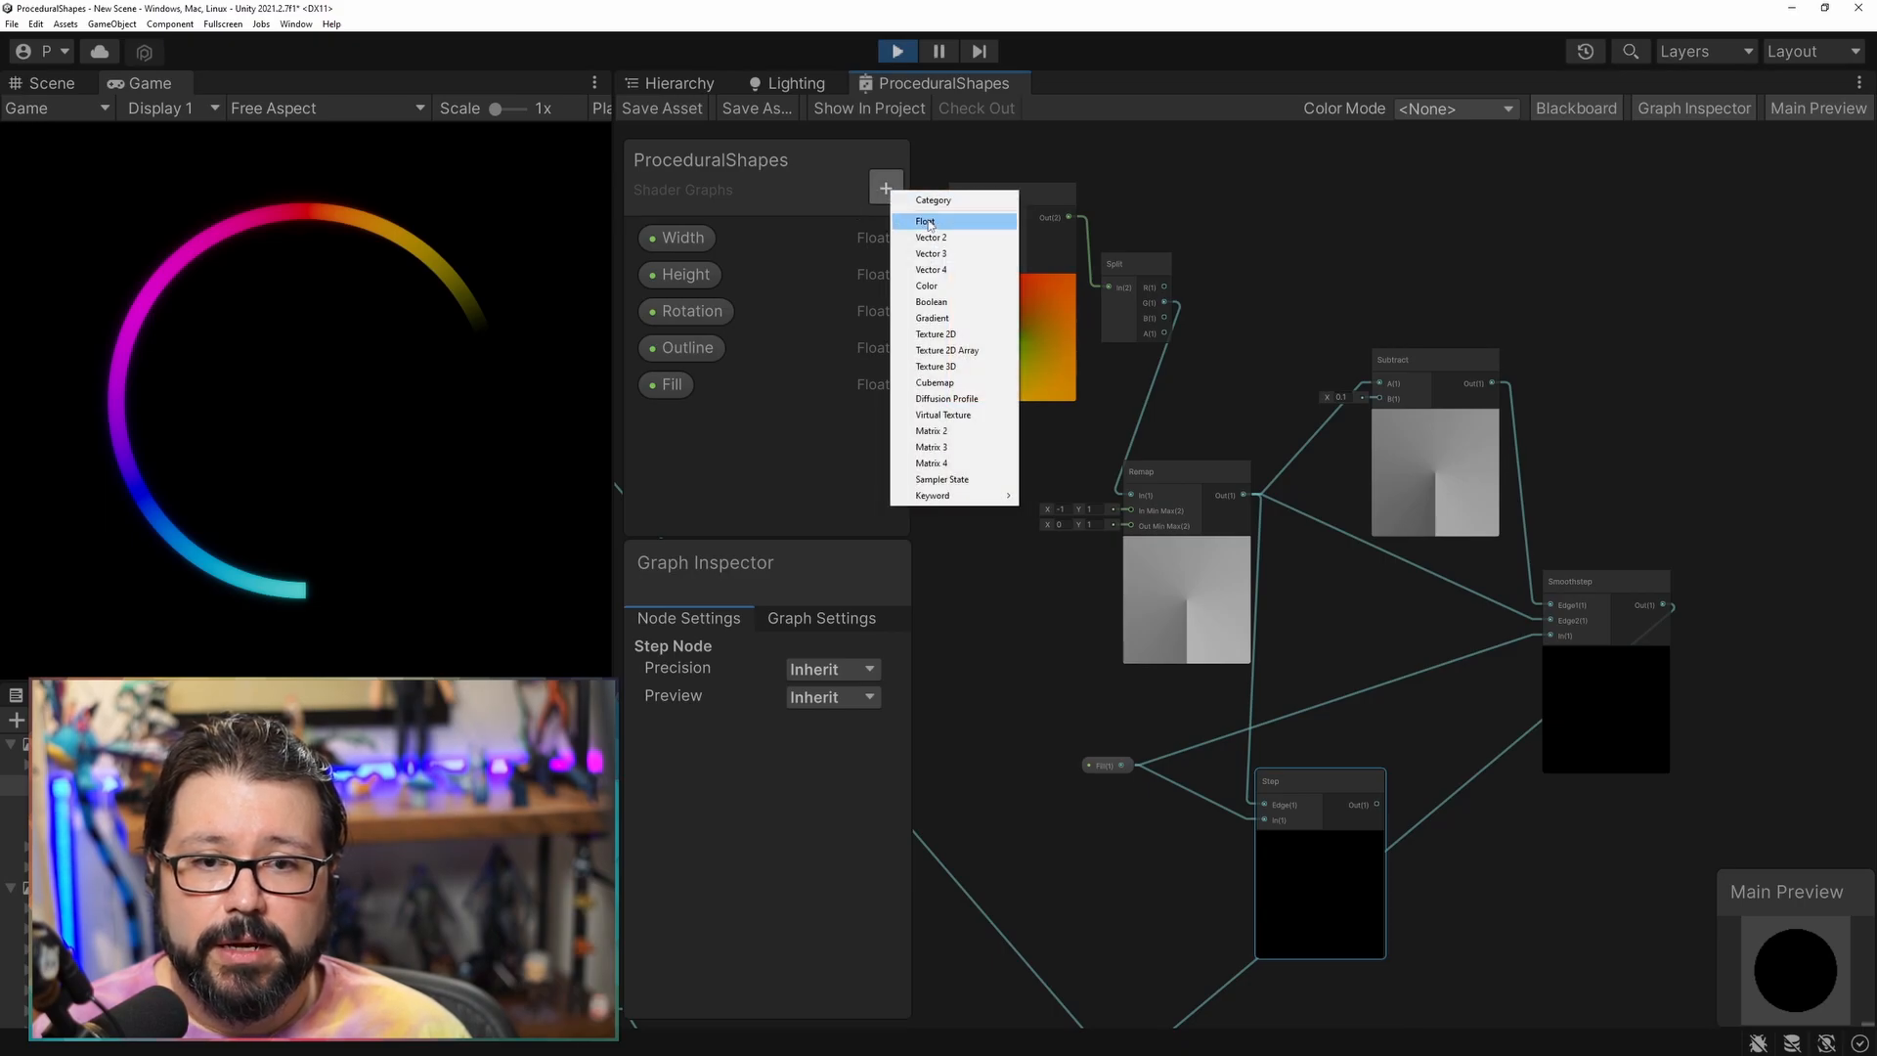
click(929, 223)
text(Feather)
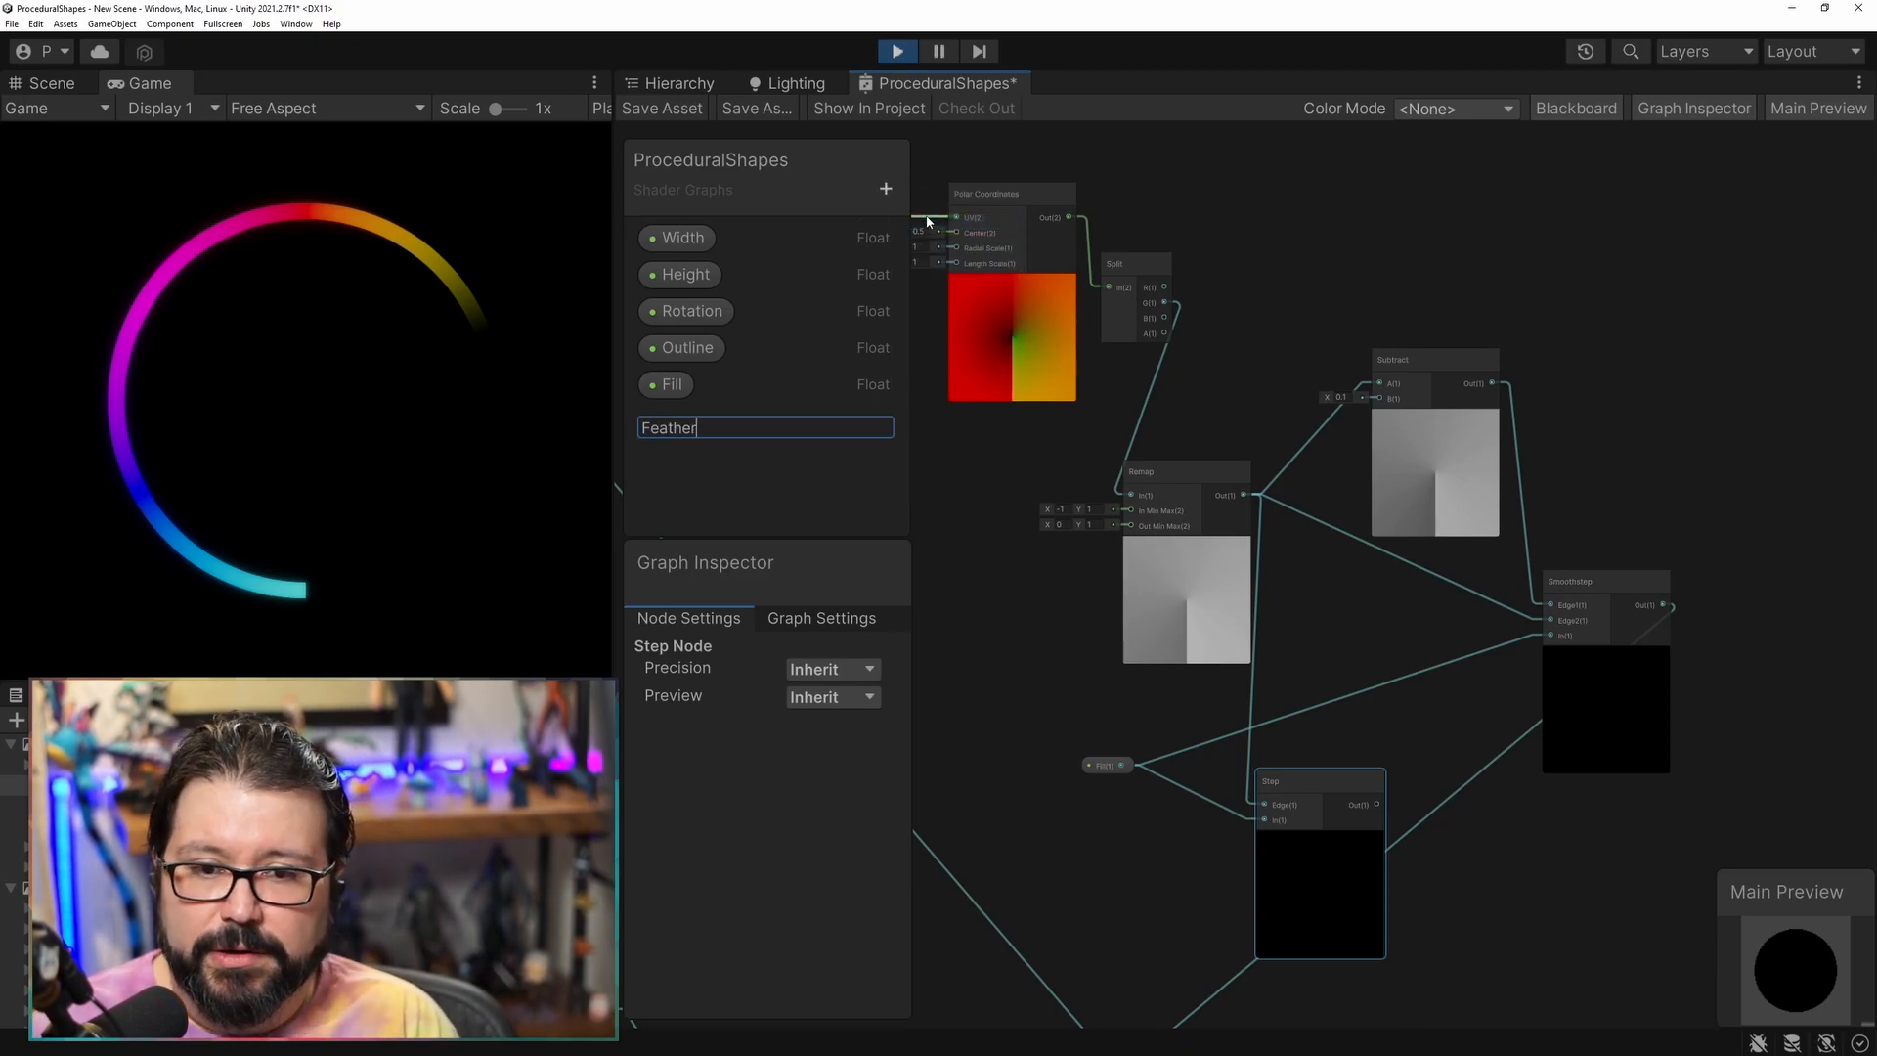
key(Return)
click(694, 425)
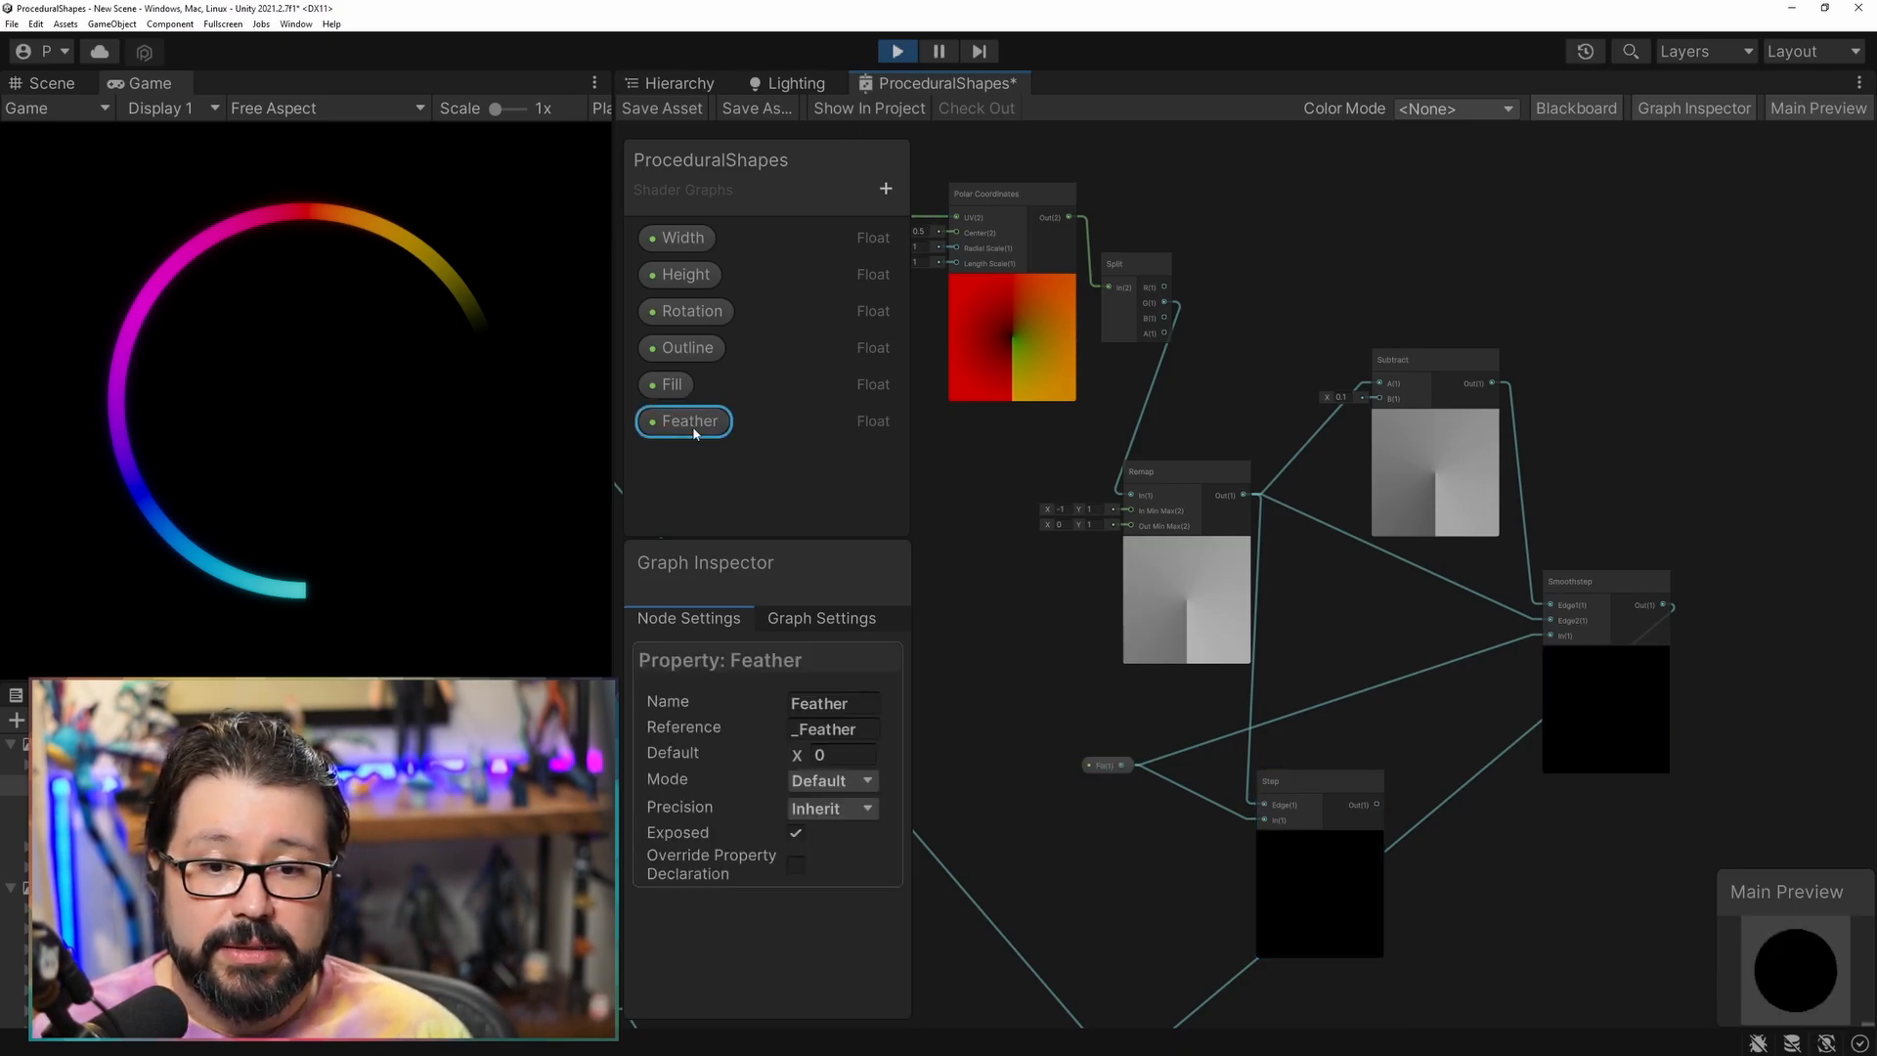
click(811, 778)
click(816, 819)
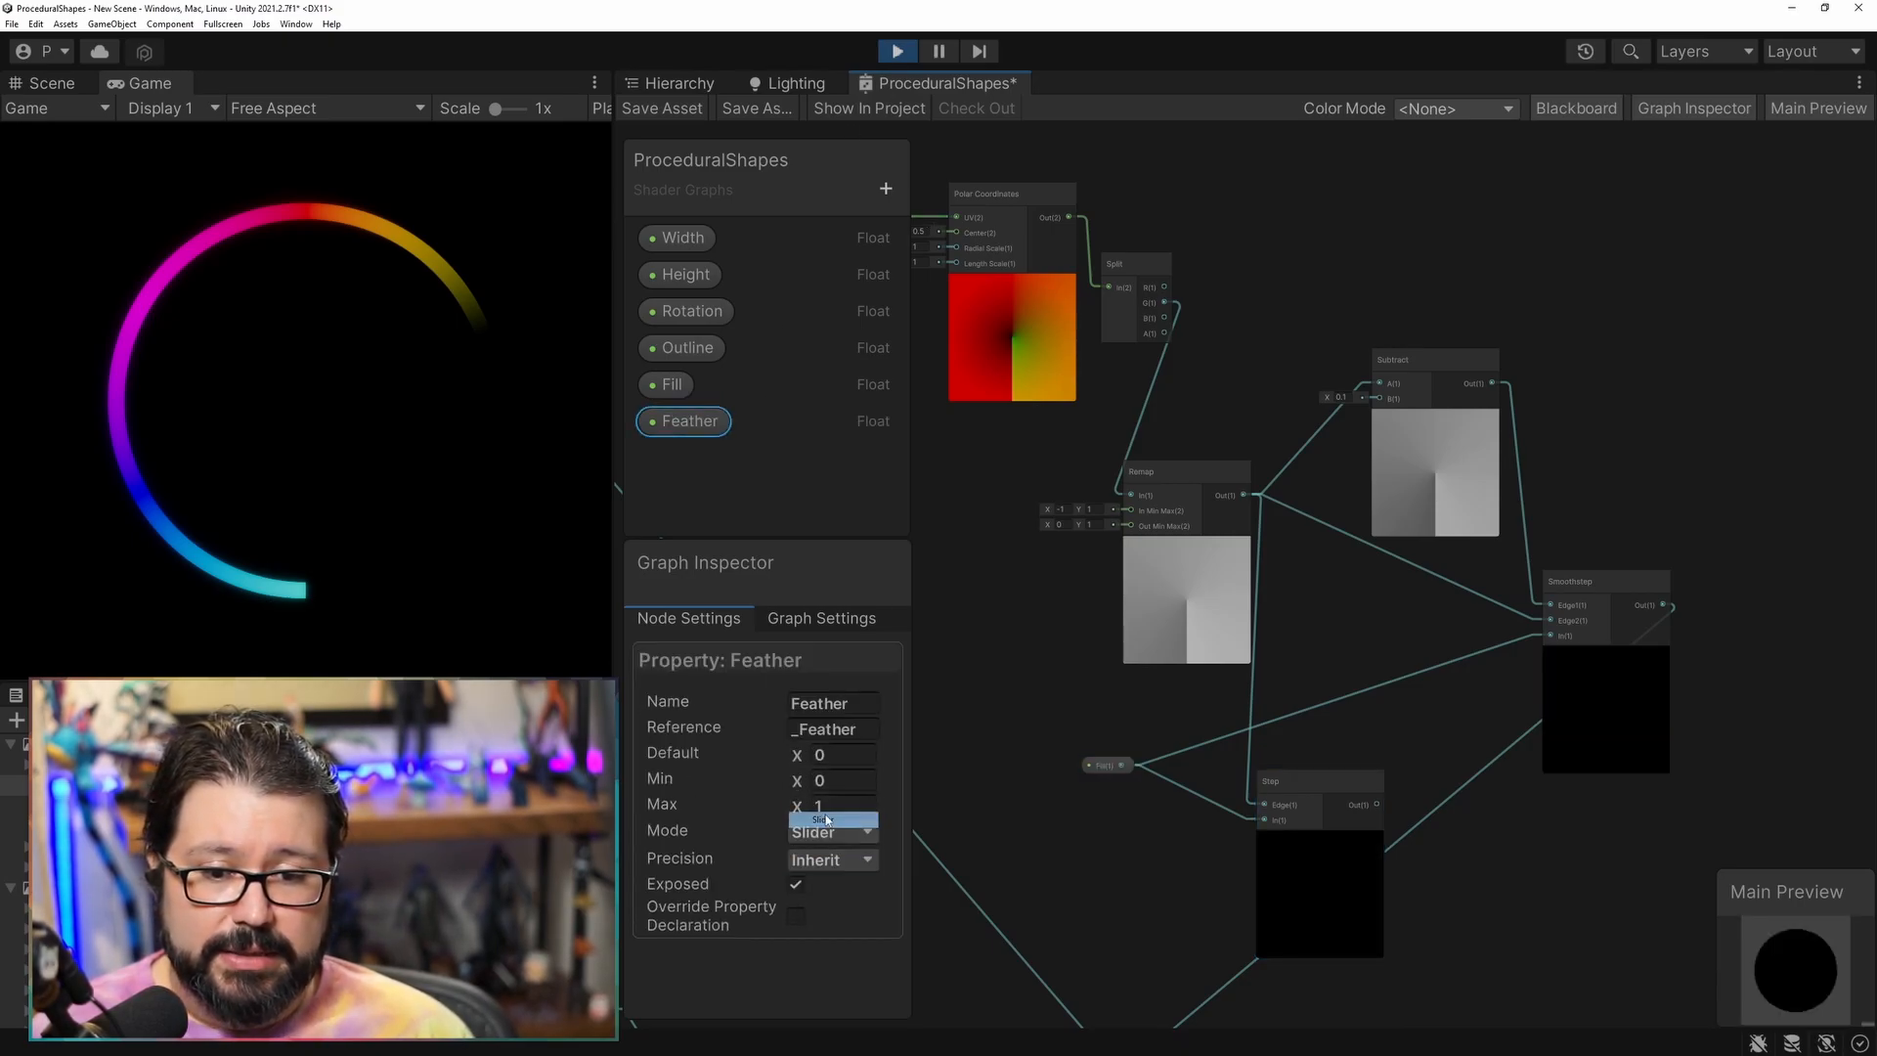
click(841, 805)
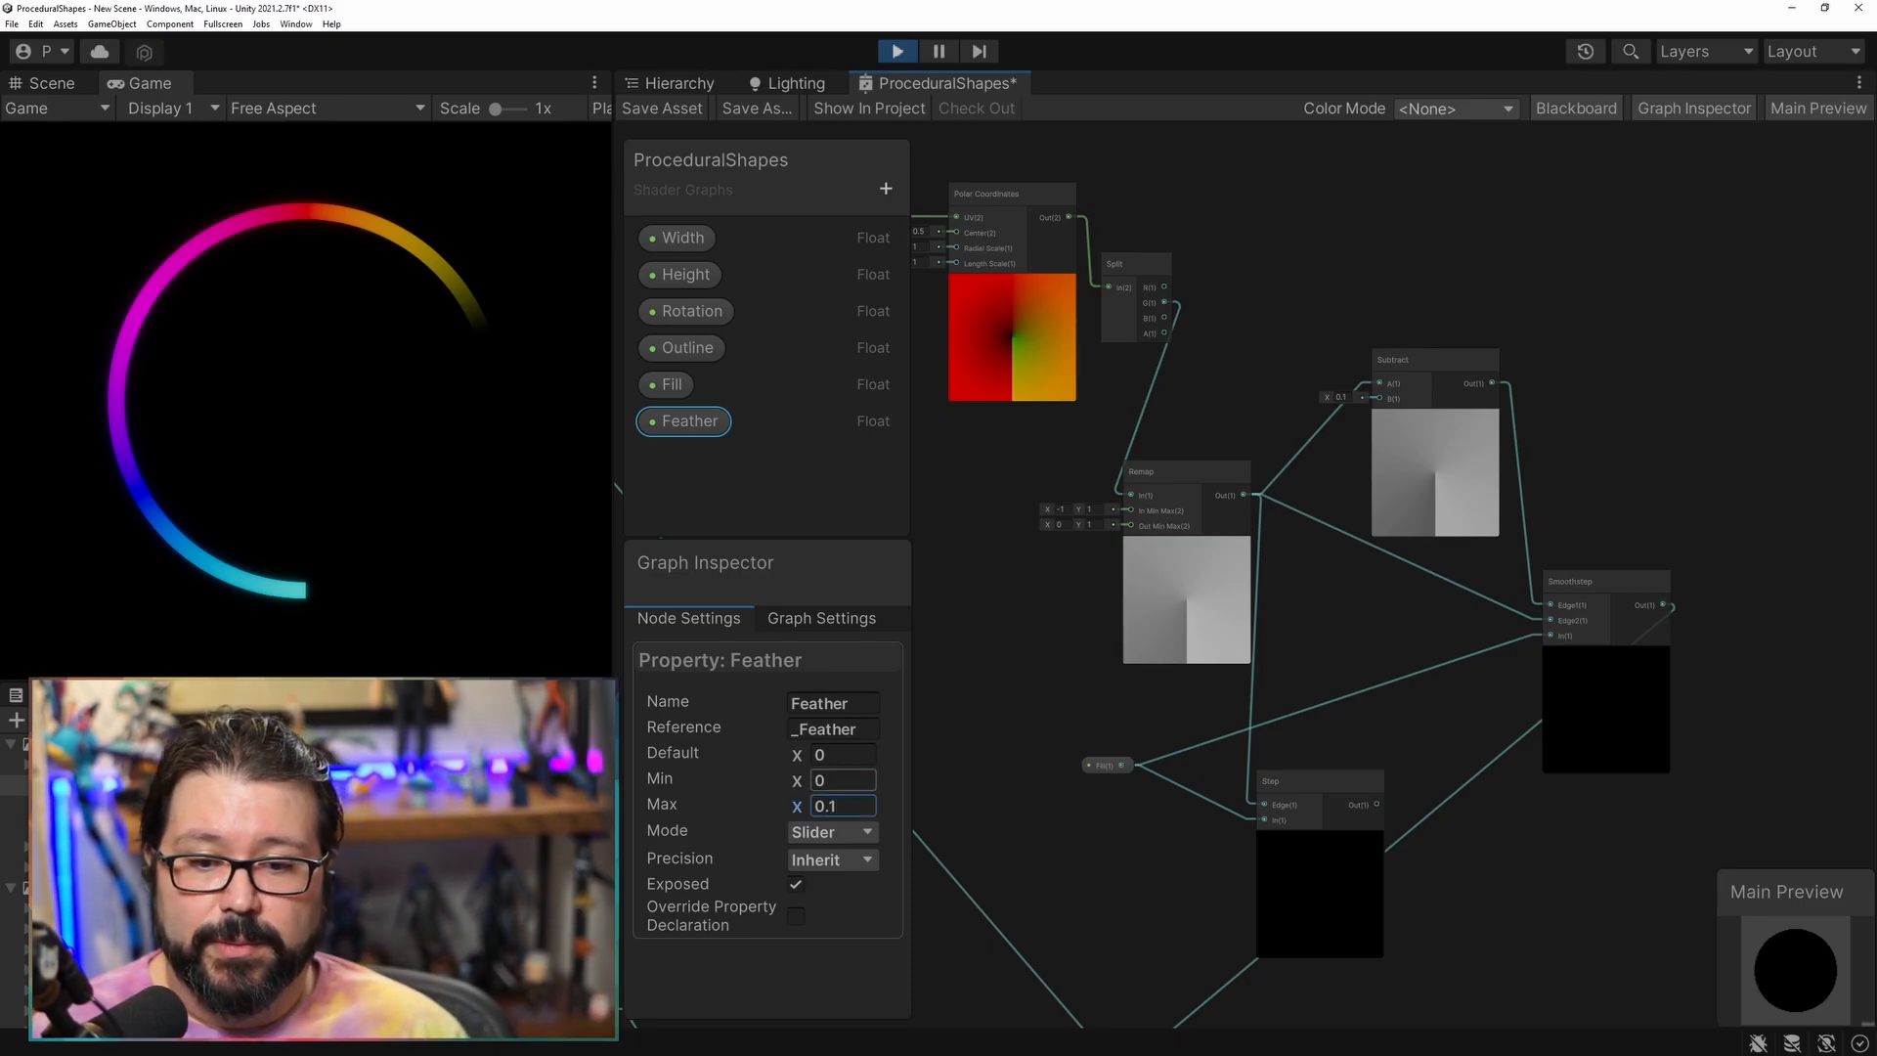
Connect the Feather property to the Subtract node's B input and save the shader asset.
click(692, 420)
drag(1261, 411, 1379, 398)
click(661, 108)
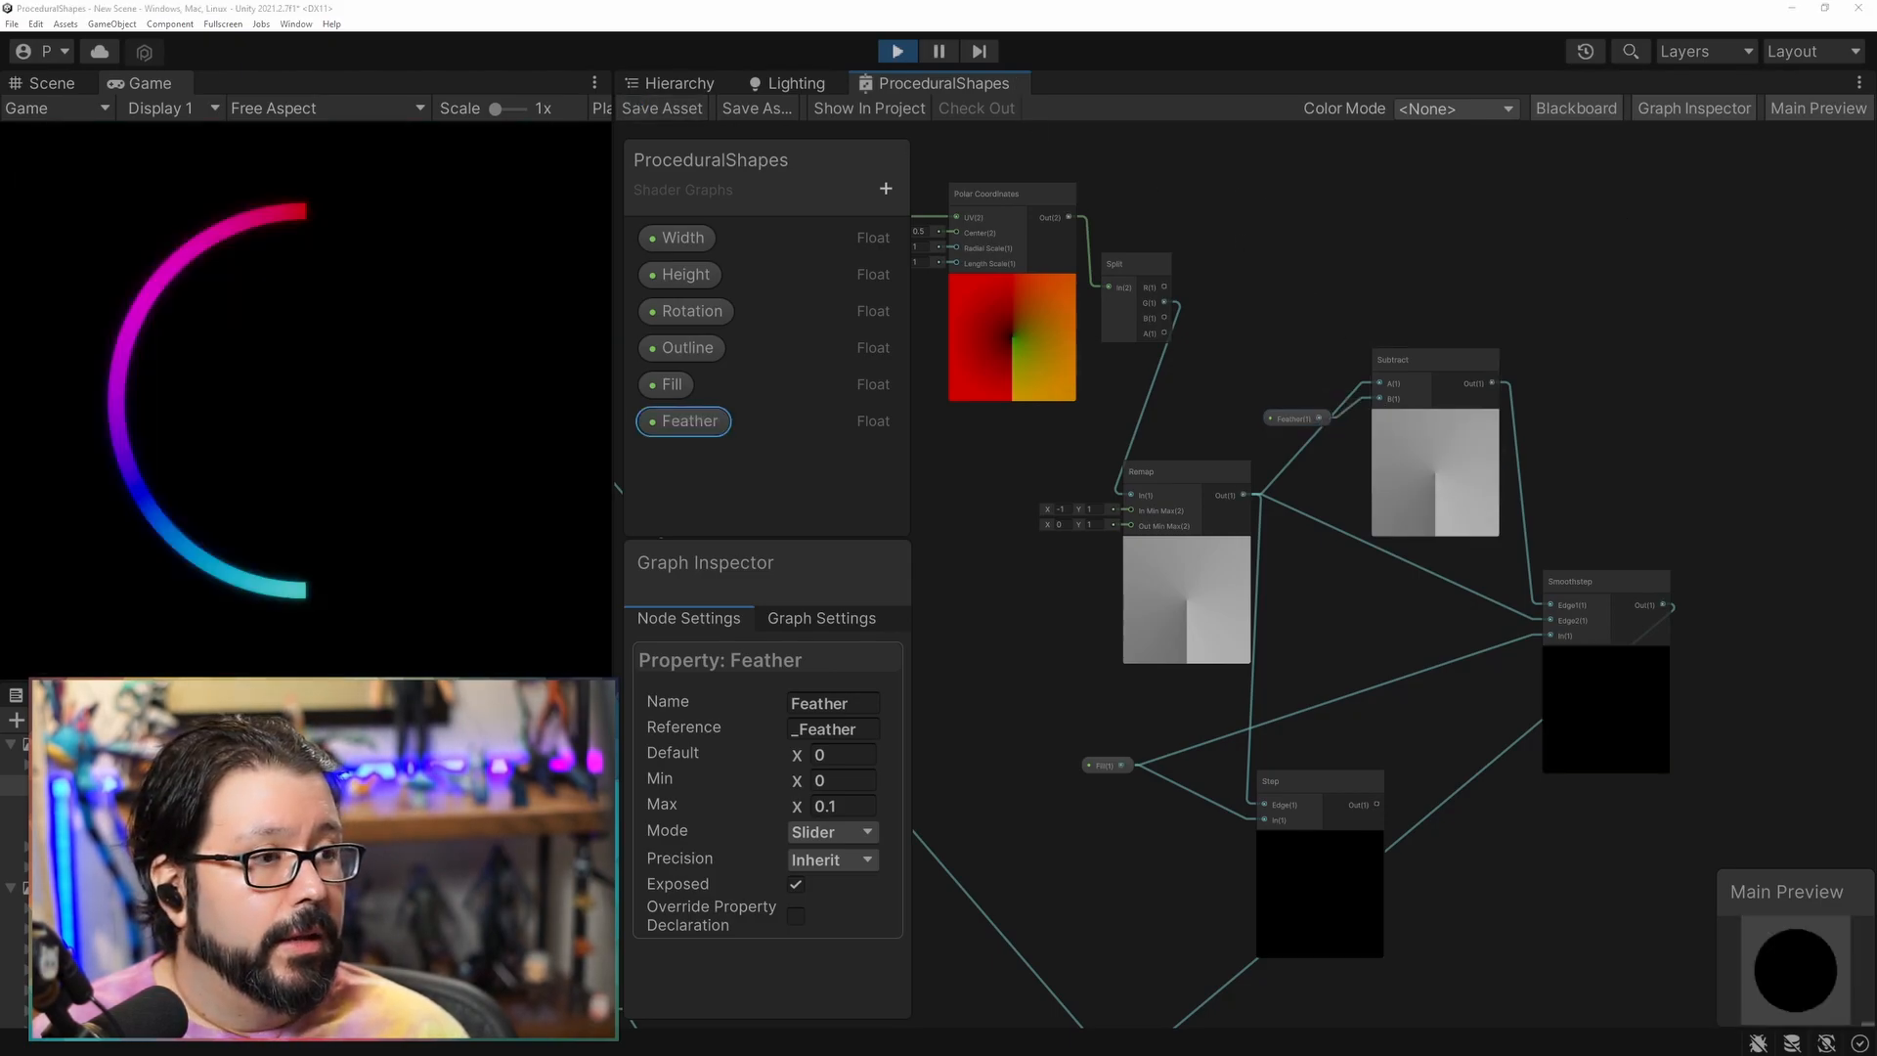
Test the ring's fade by setting the material's Feather to 0.0549 and then to 0.0212.
drag(1876, 172, 1347, 172)
drag(1247, 601, 1359, 612)
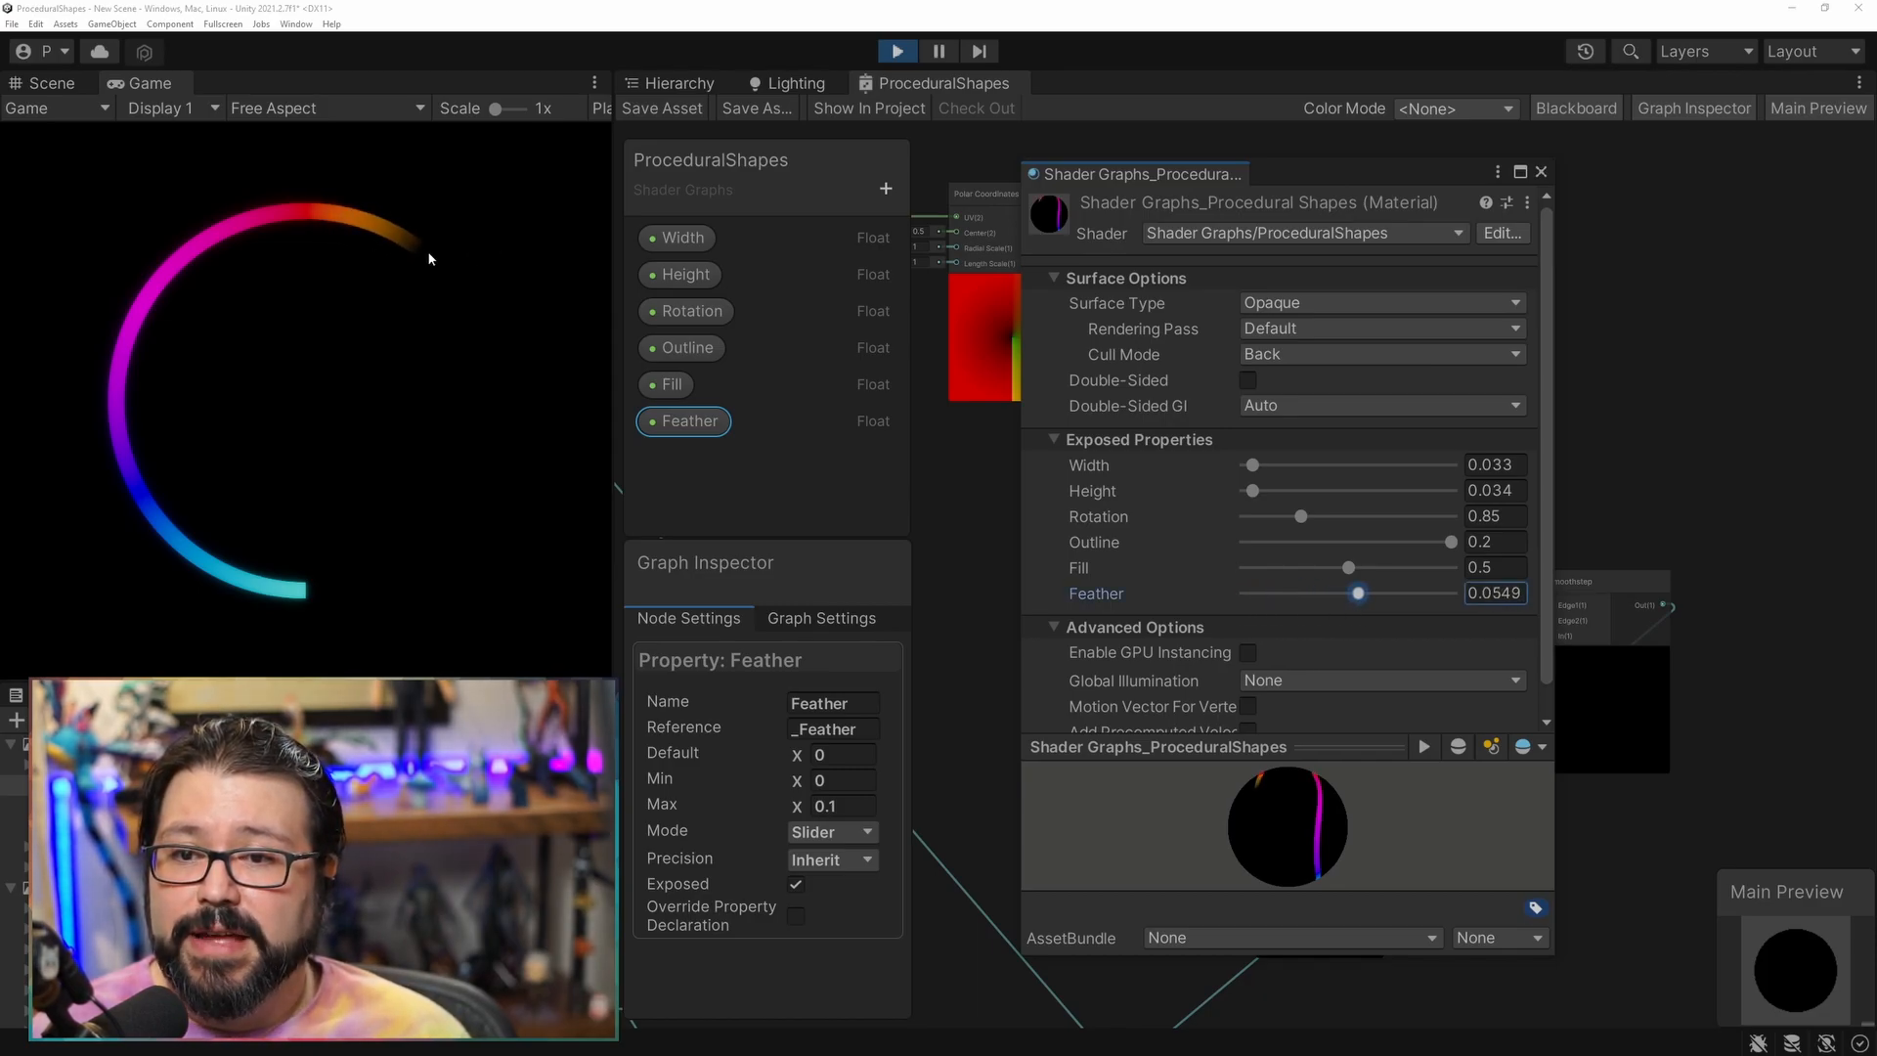
drag(1359, 595, 1287, 610)
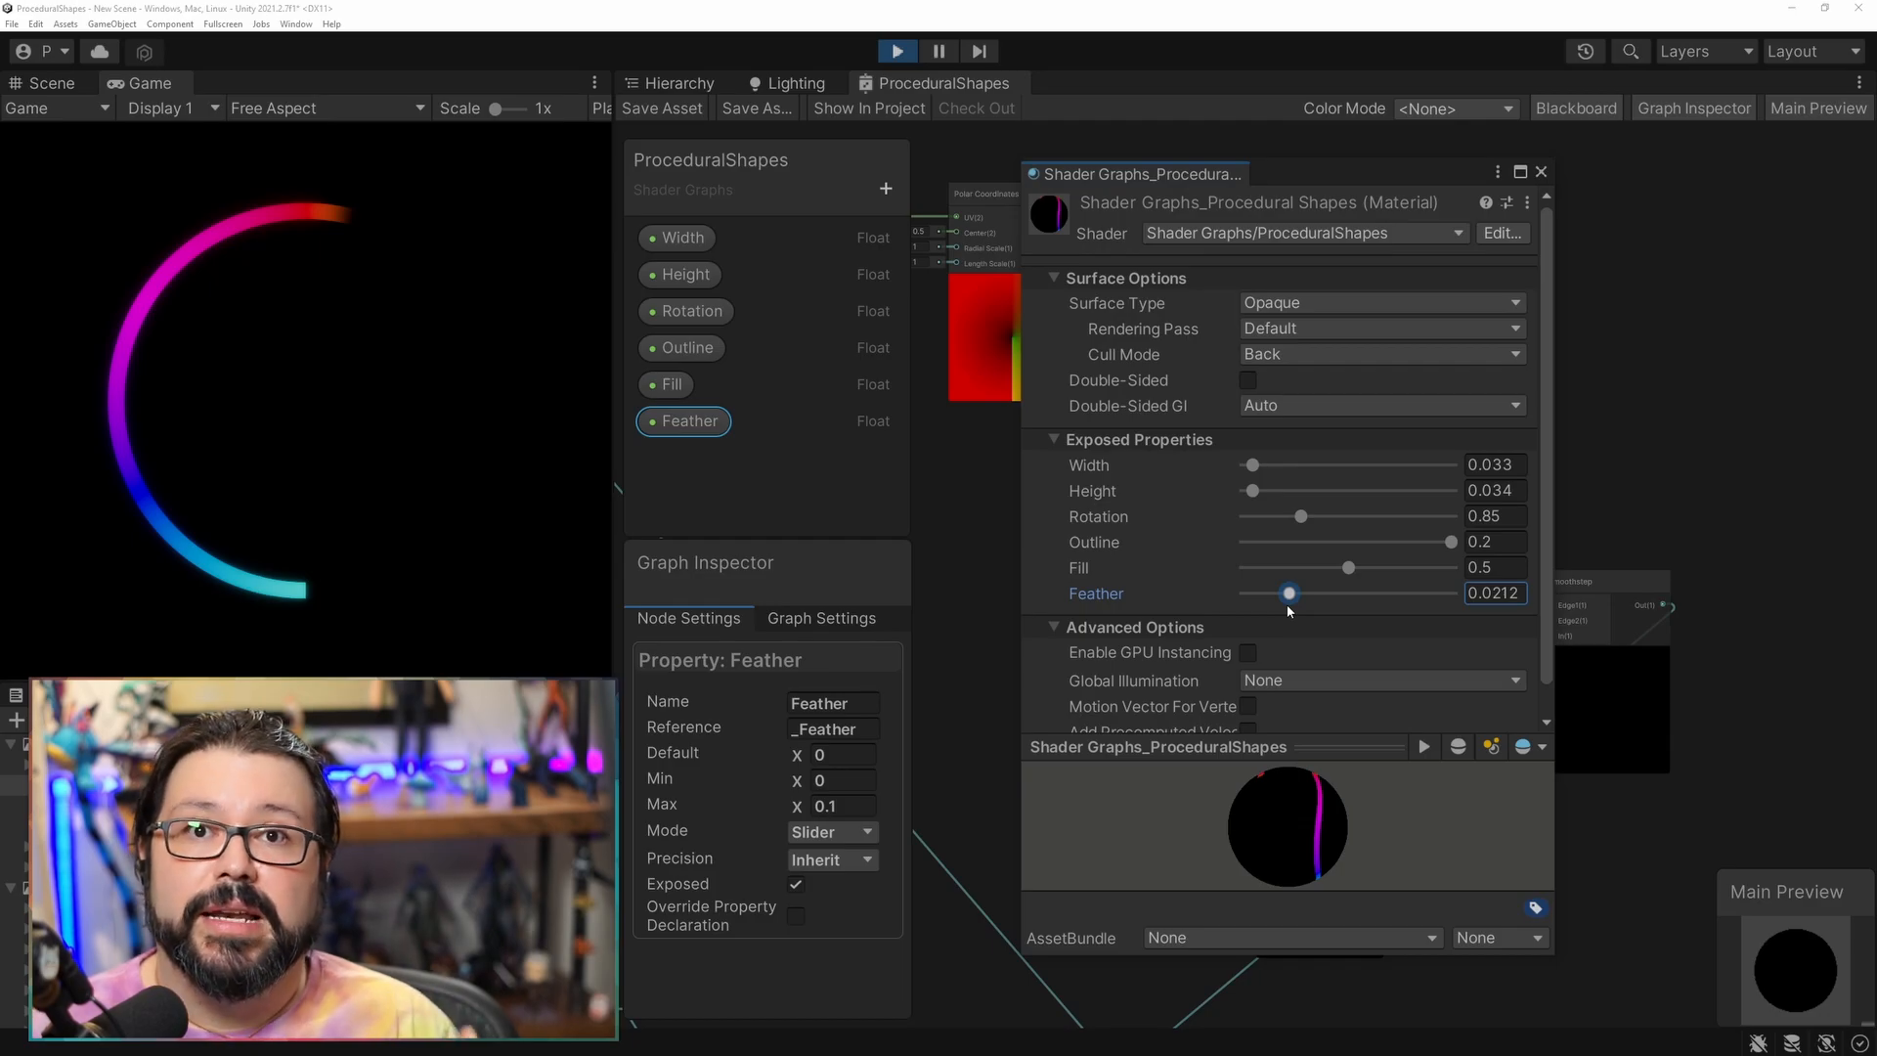
click(1689, 337)
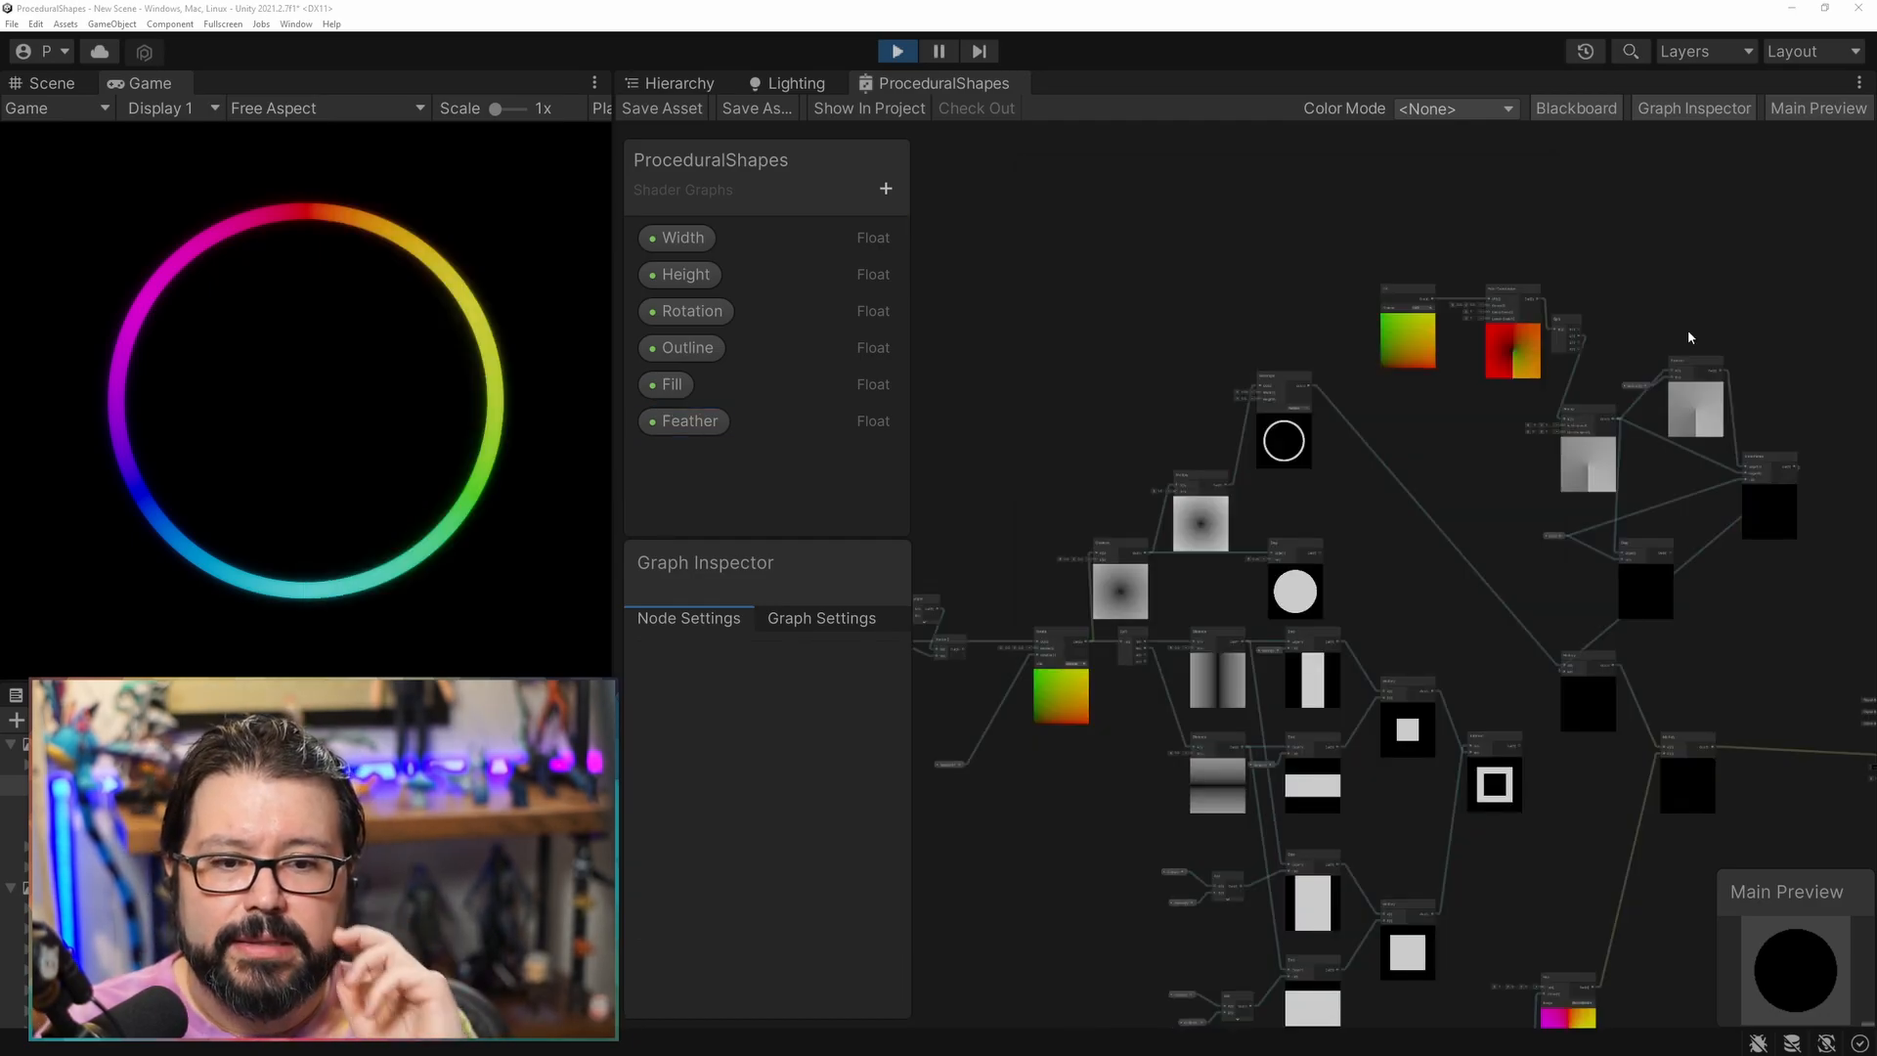
Add a Float property named Radius with a default value of 1.
click(886, 188)
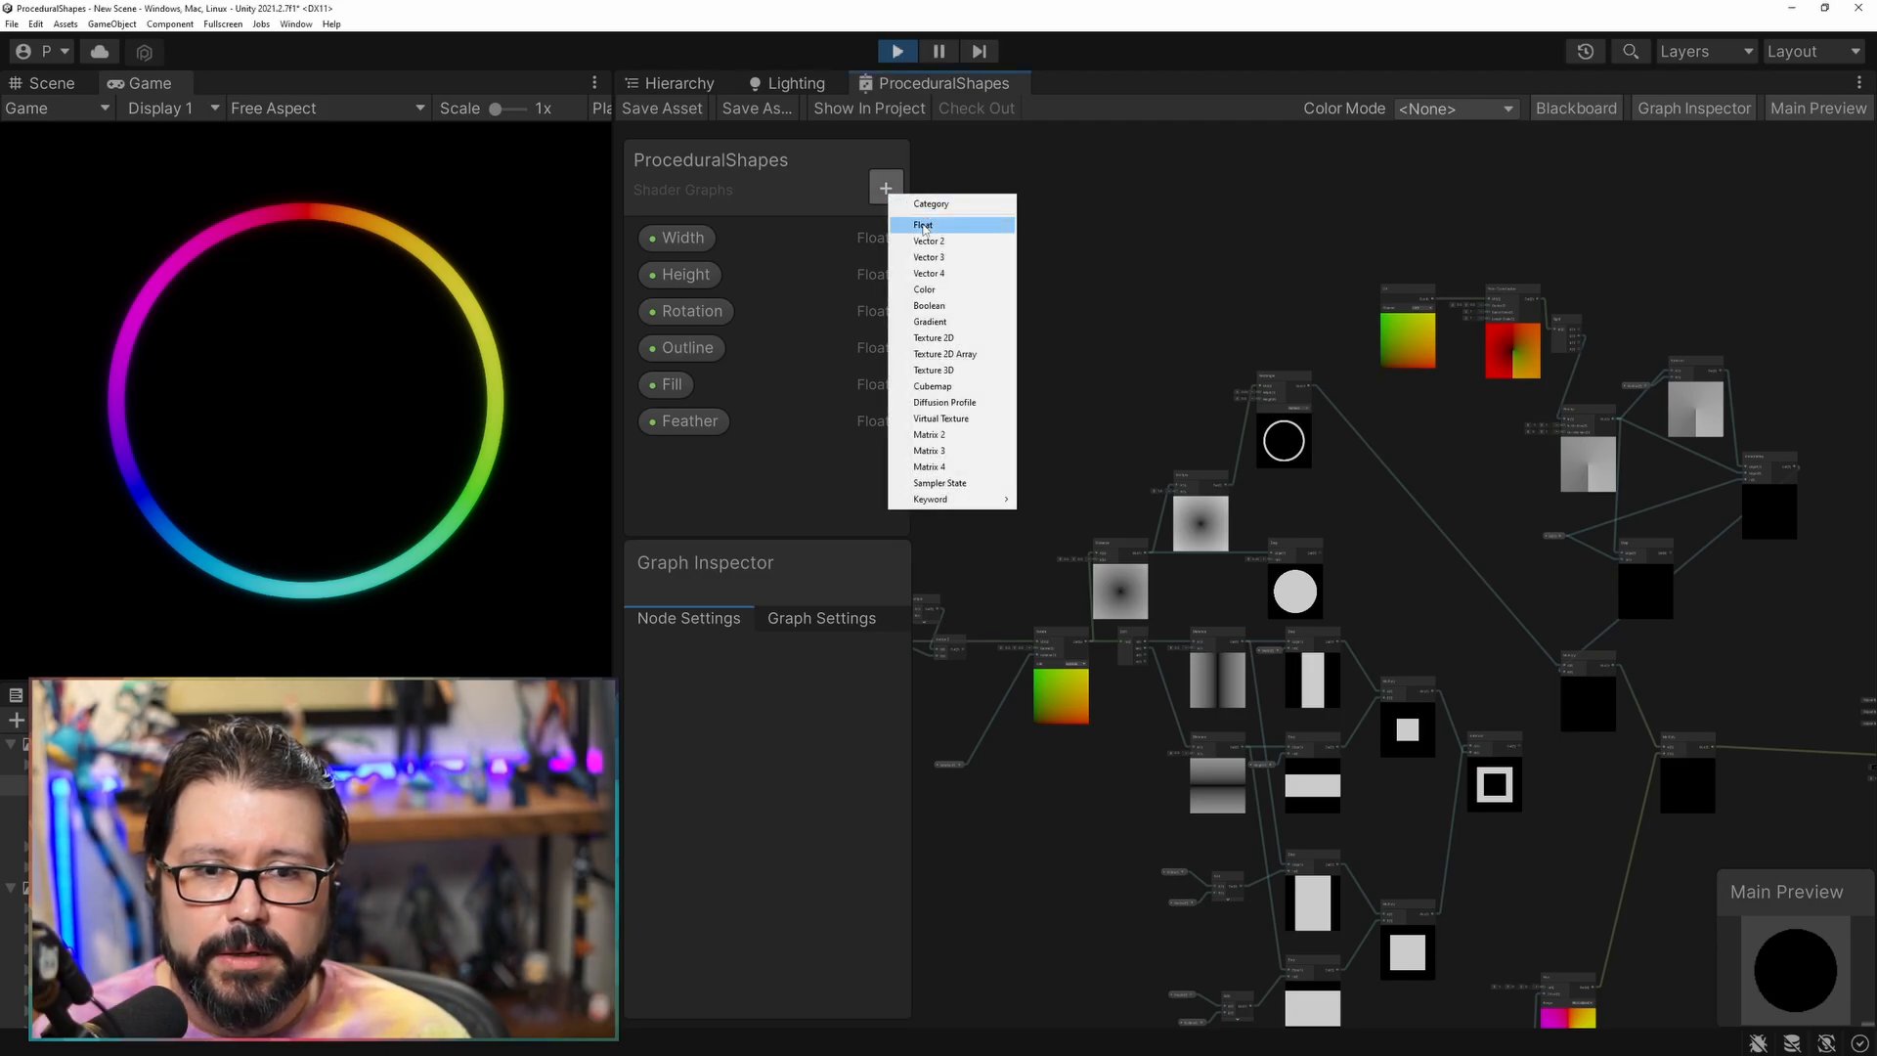
click(923, 224)
text(Radius)
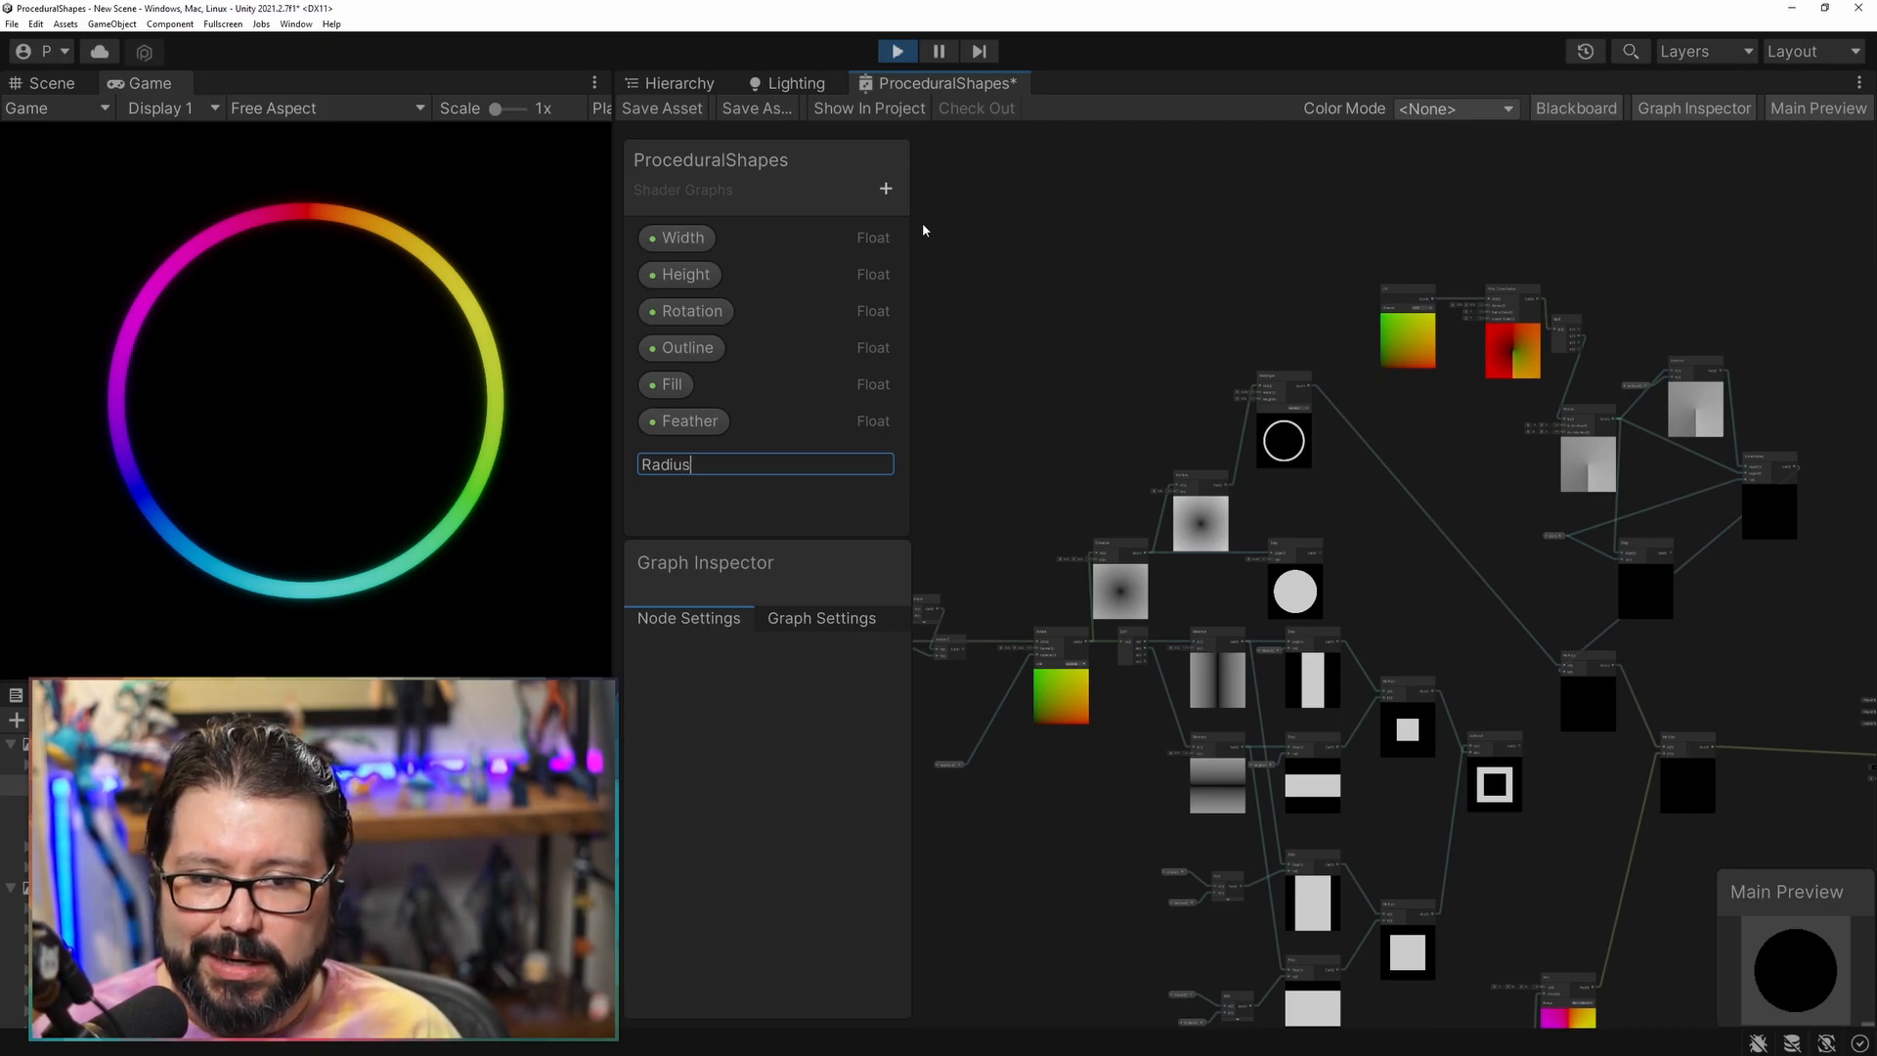
key(Return)
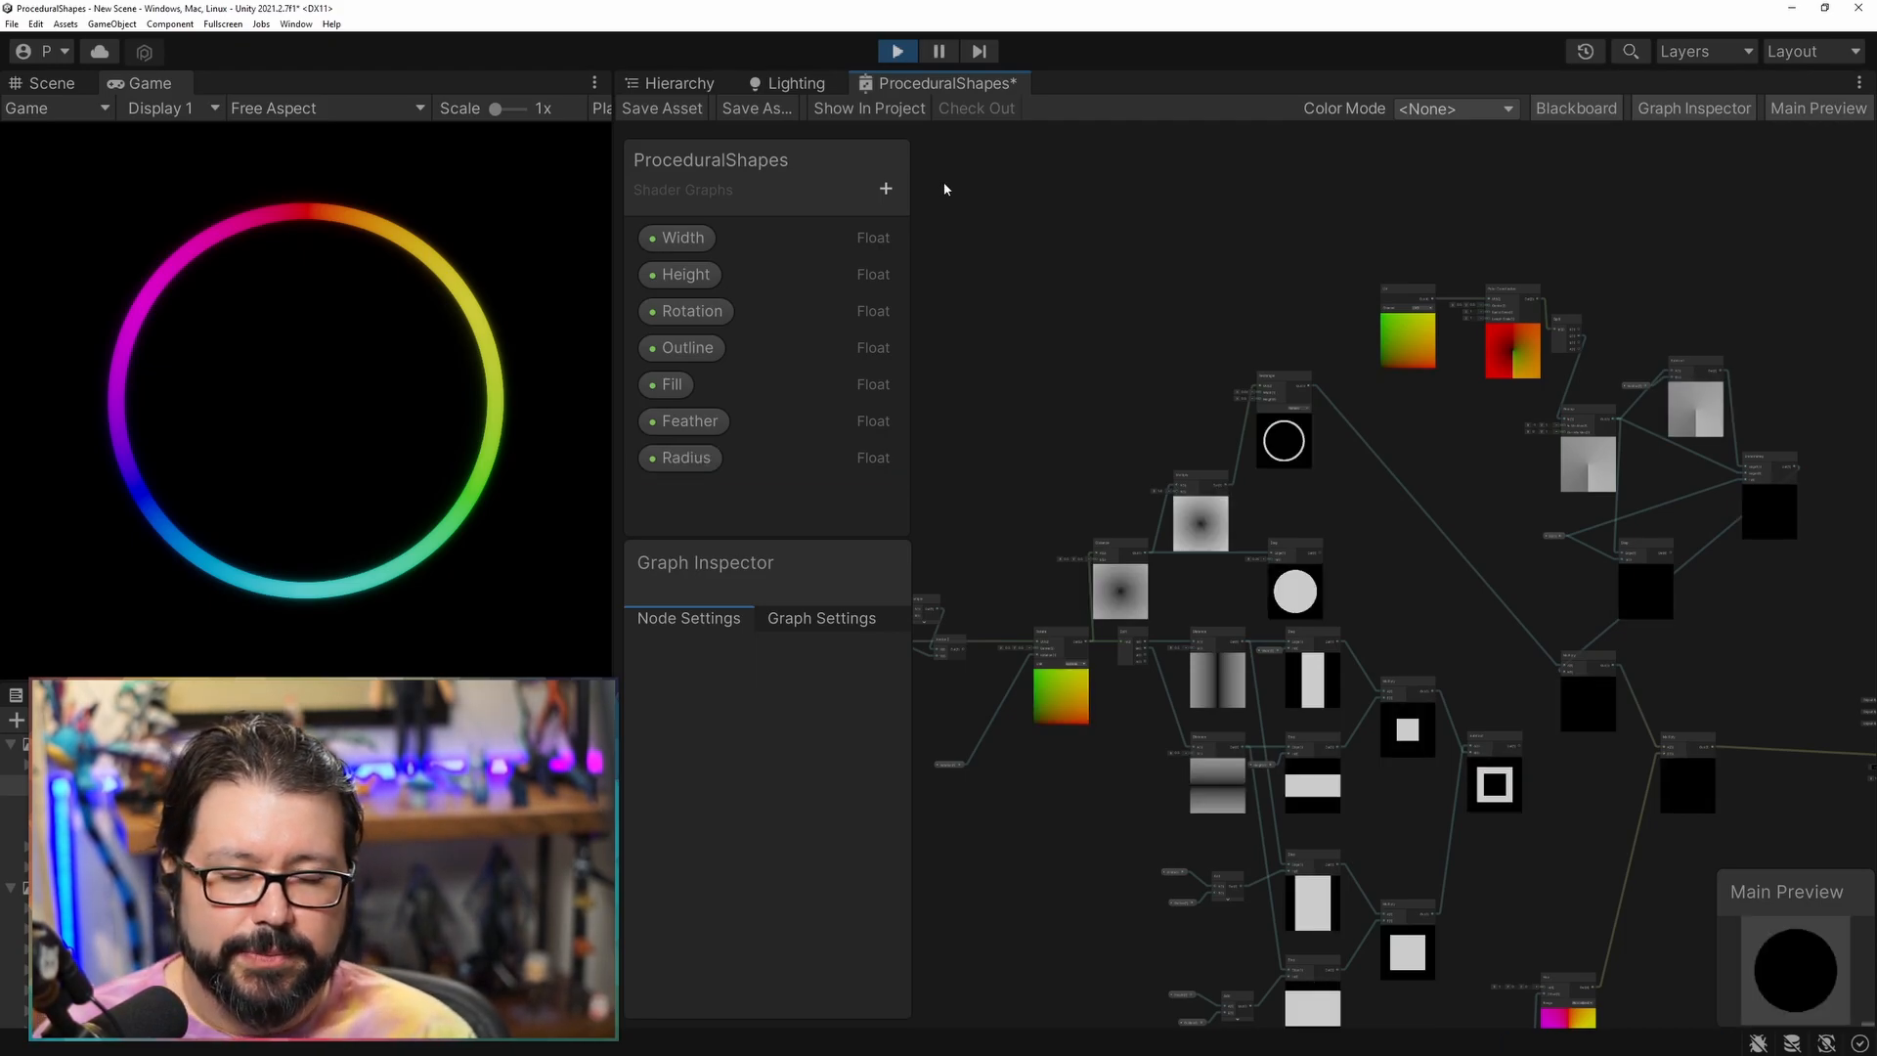
click(682, 460)
text(1)
click(1092, 442)
Place the Radius property near the circle's Multiply node and create a Divide node from its output.
scroll(1010, 541, up, 10)
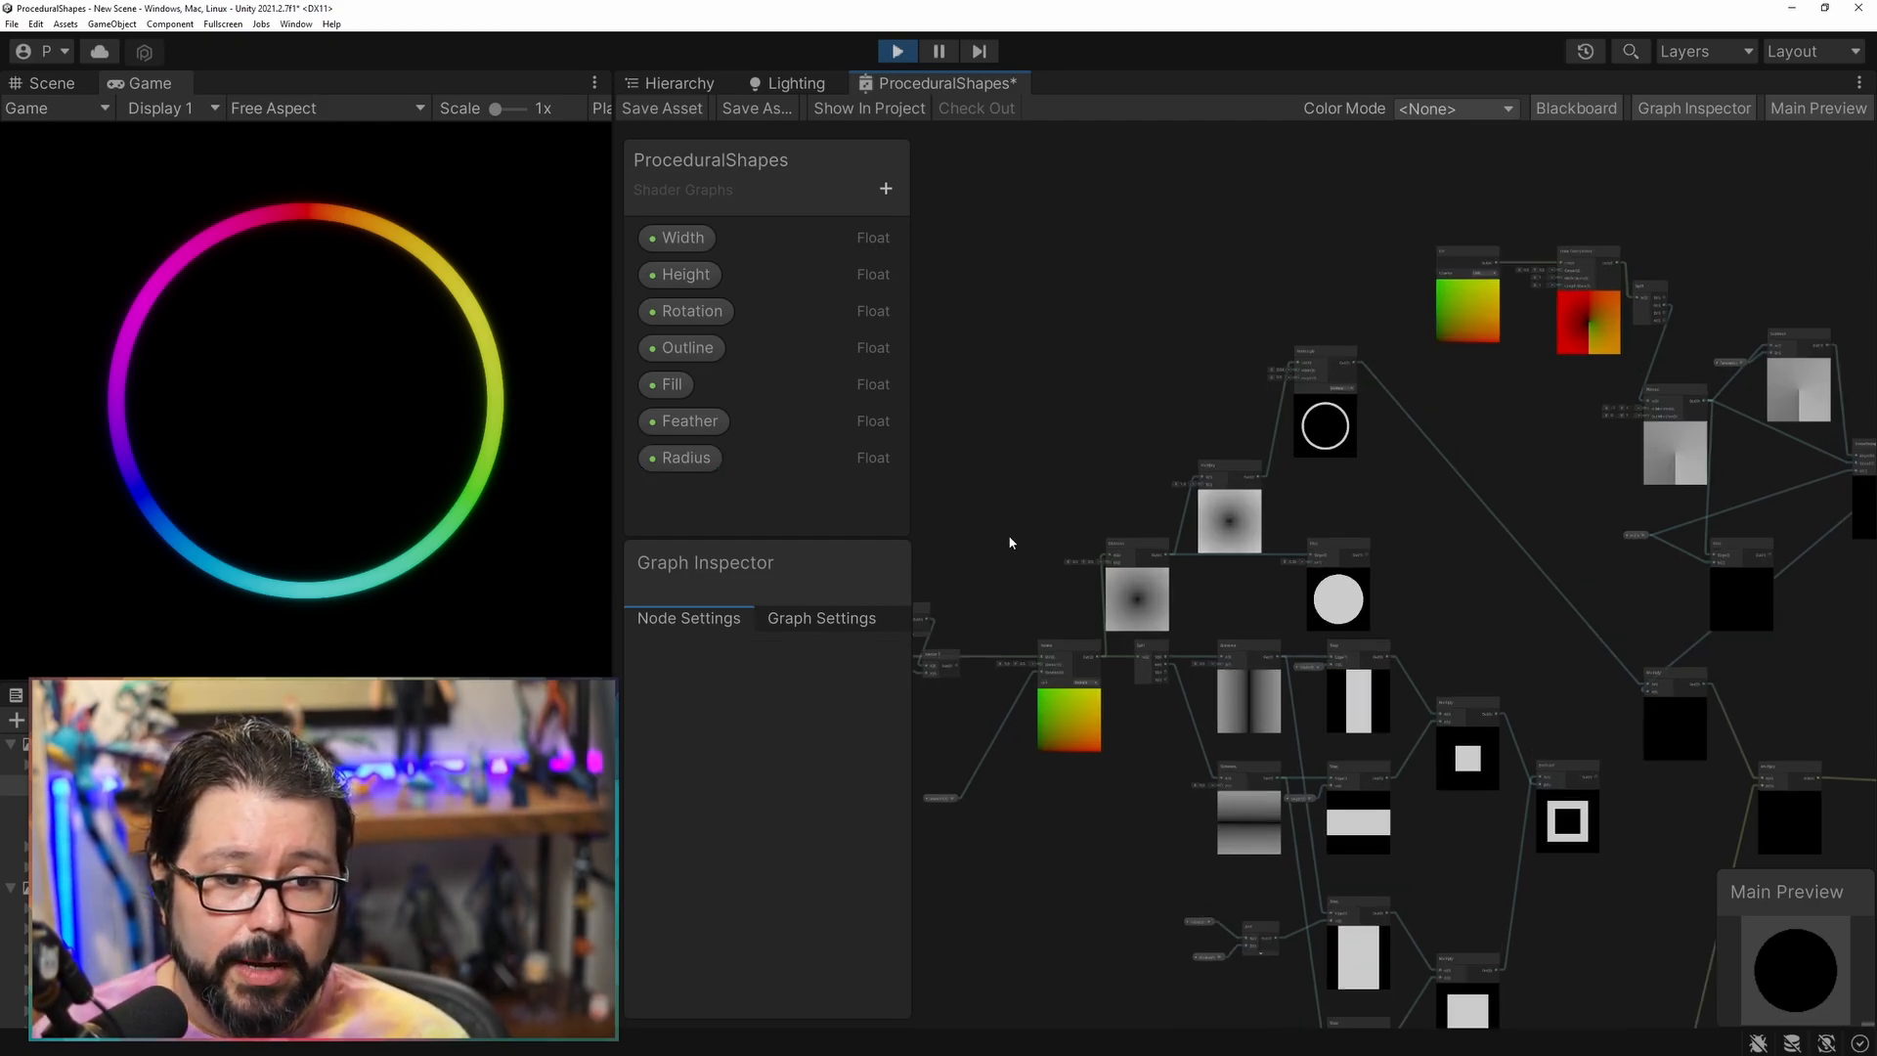
middle_drag(1308, 331, 1179, 386)
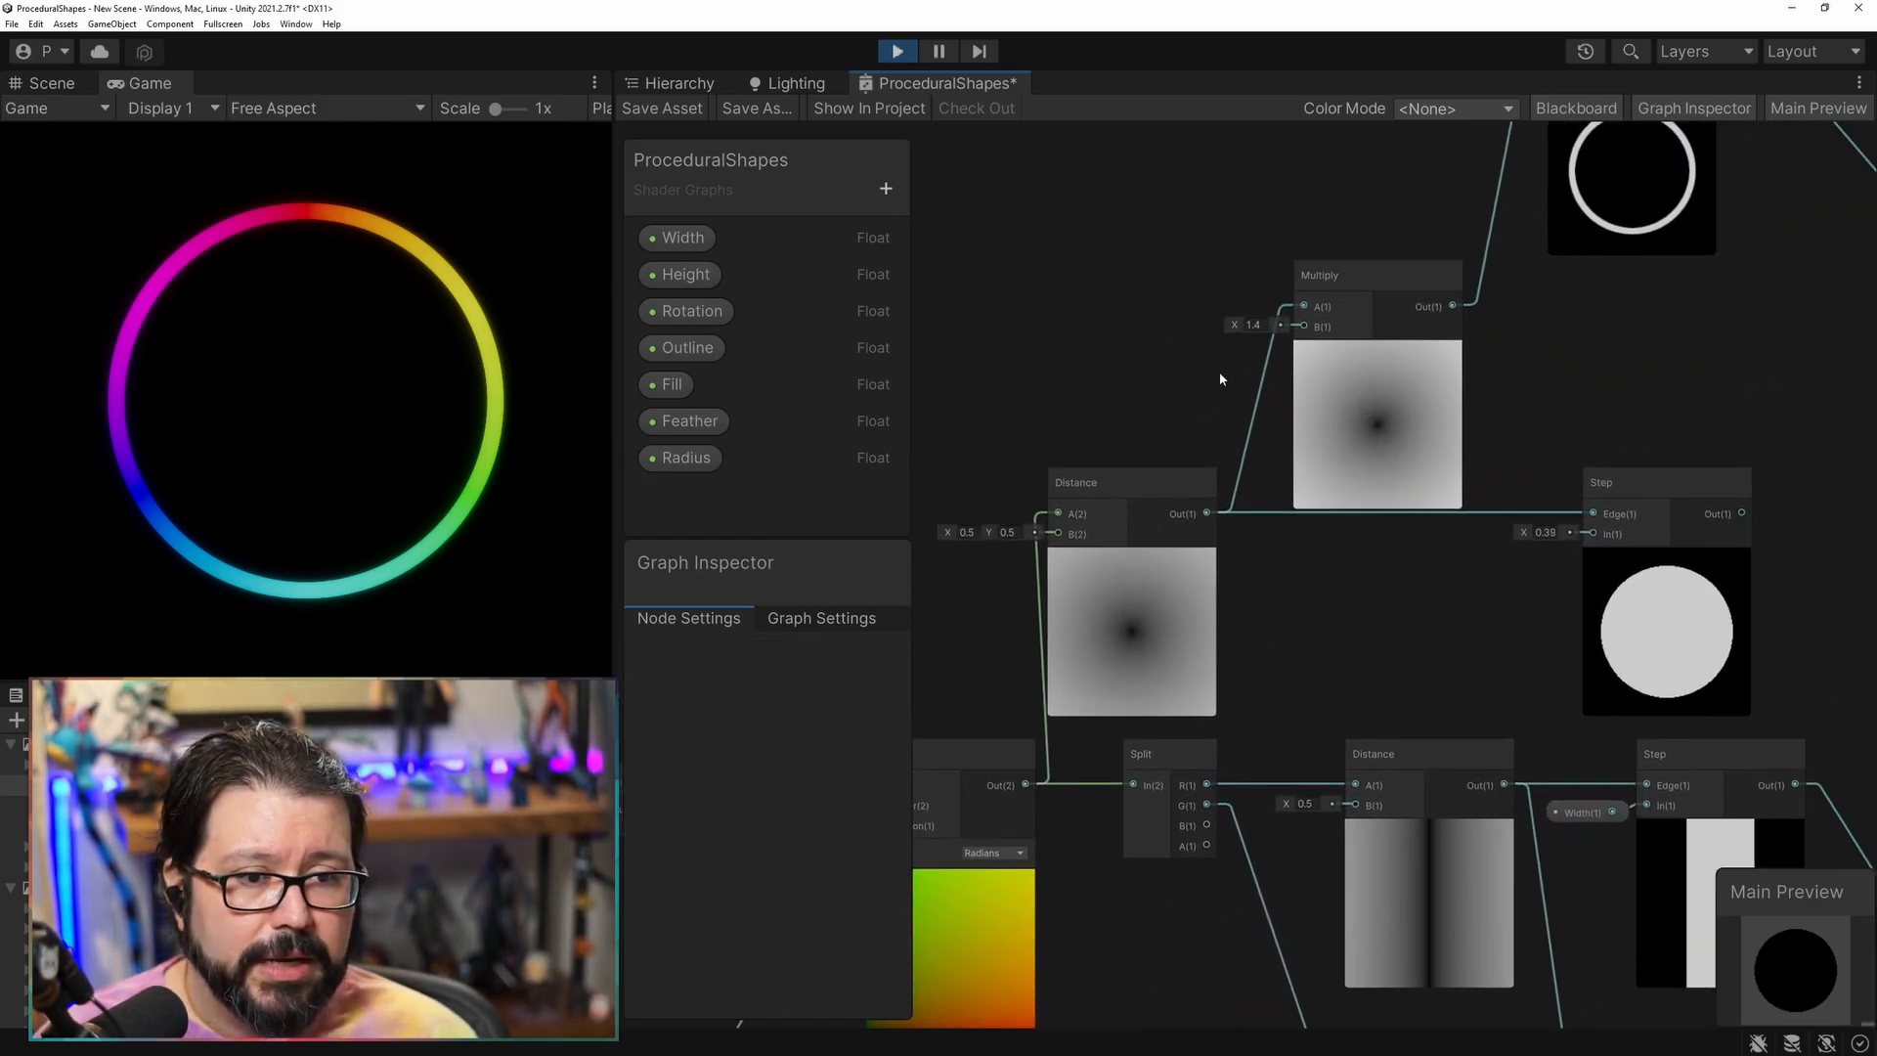
middle_drag(1037, 368, 1018, 538)
drag(686, 458, 1122, 515)
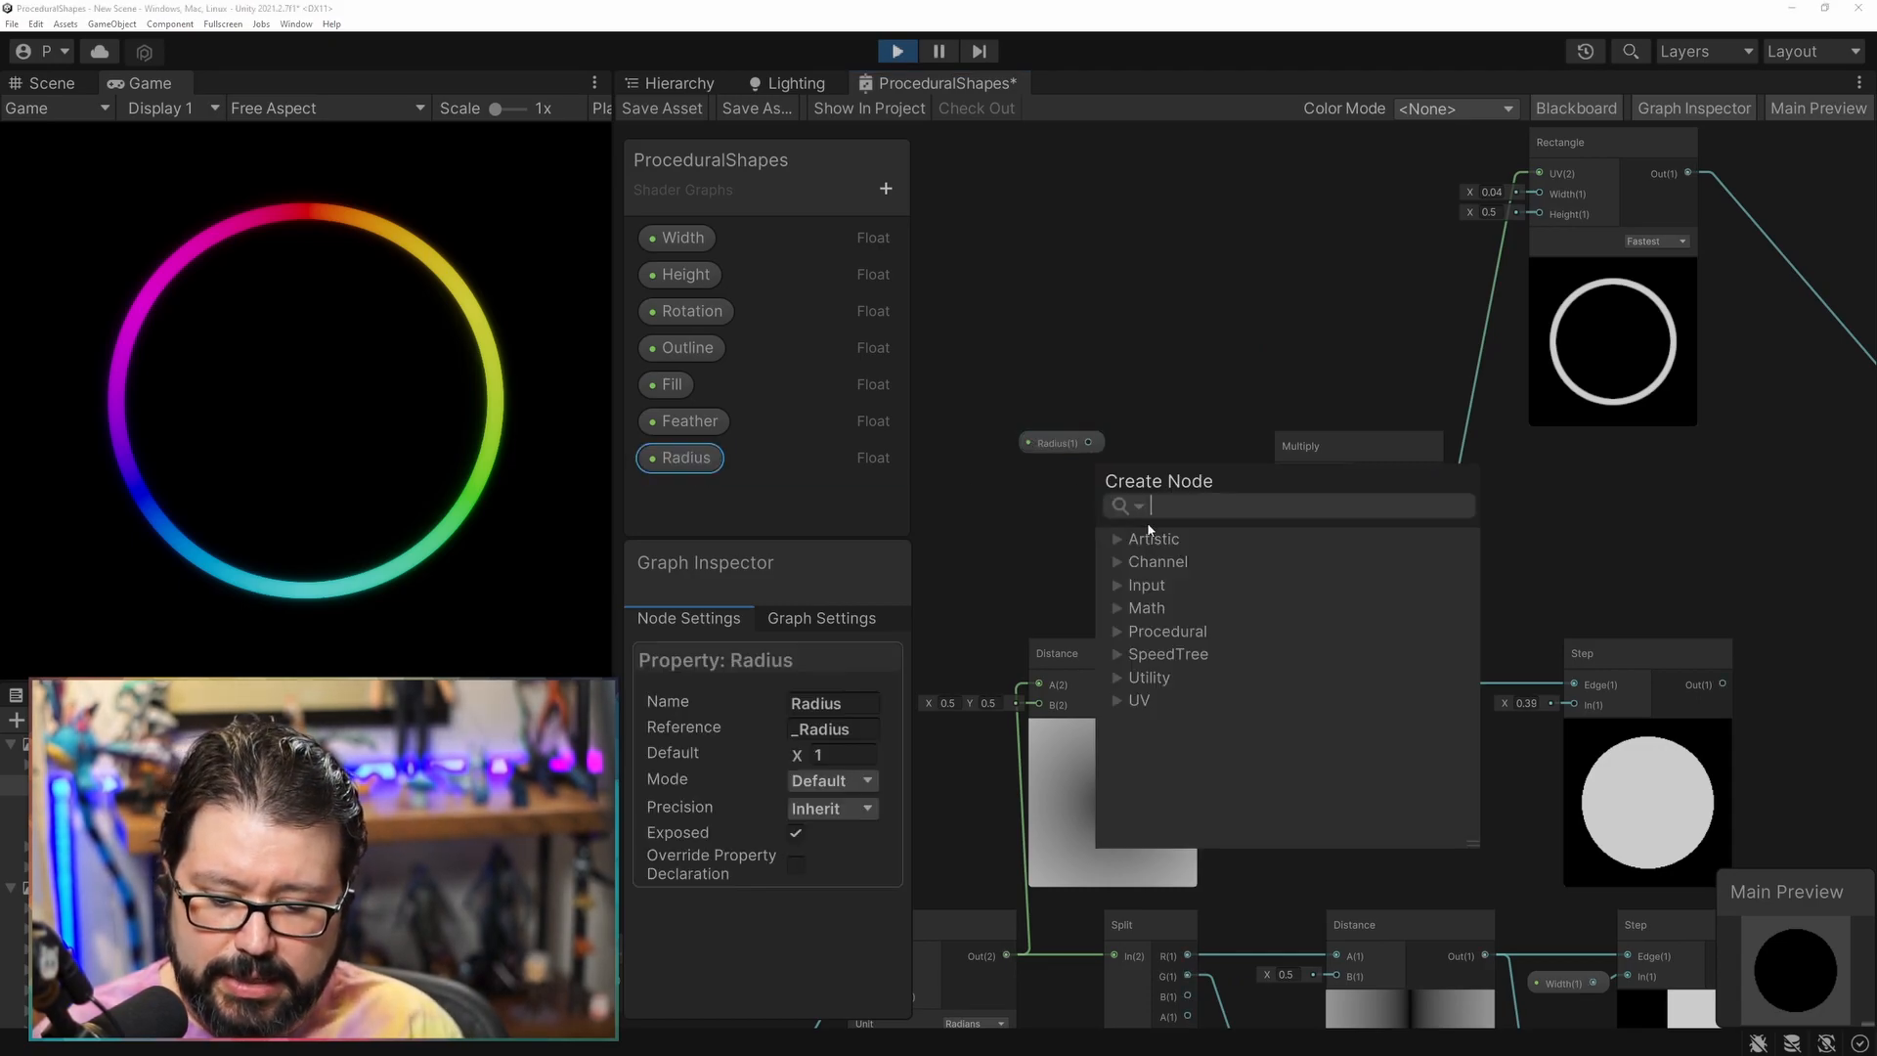
text(d)
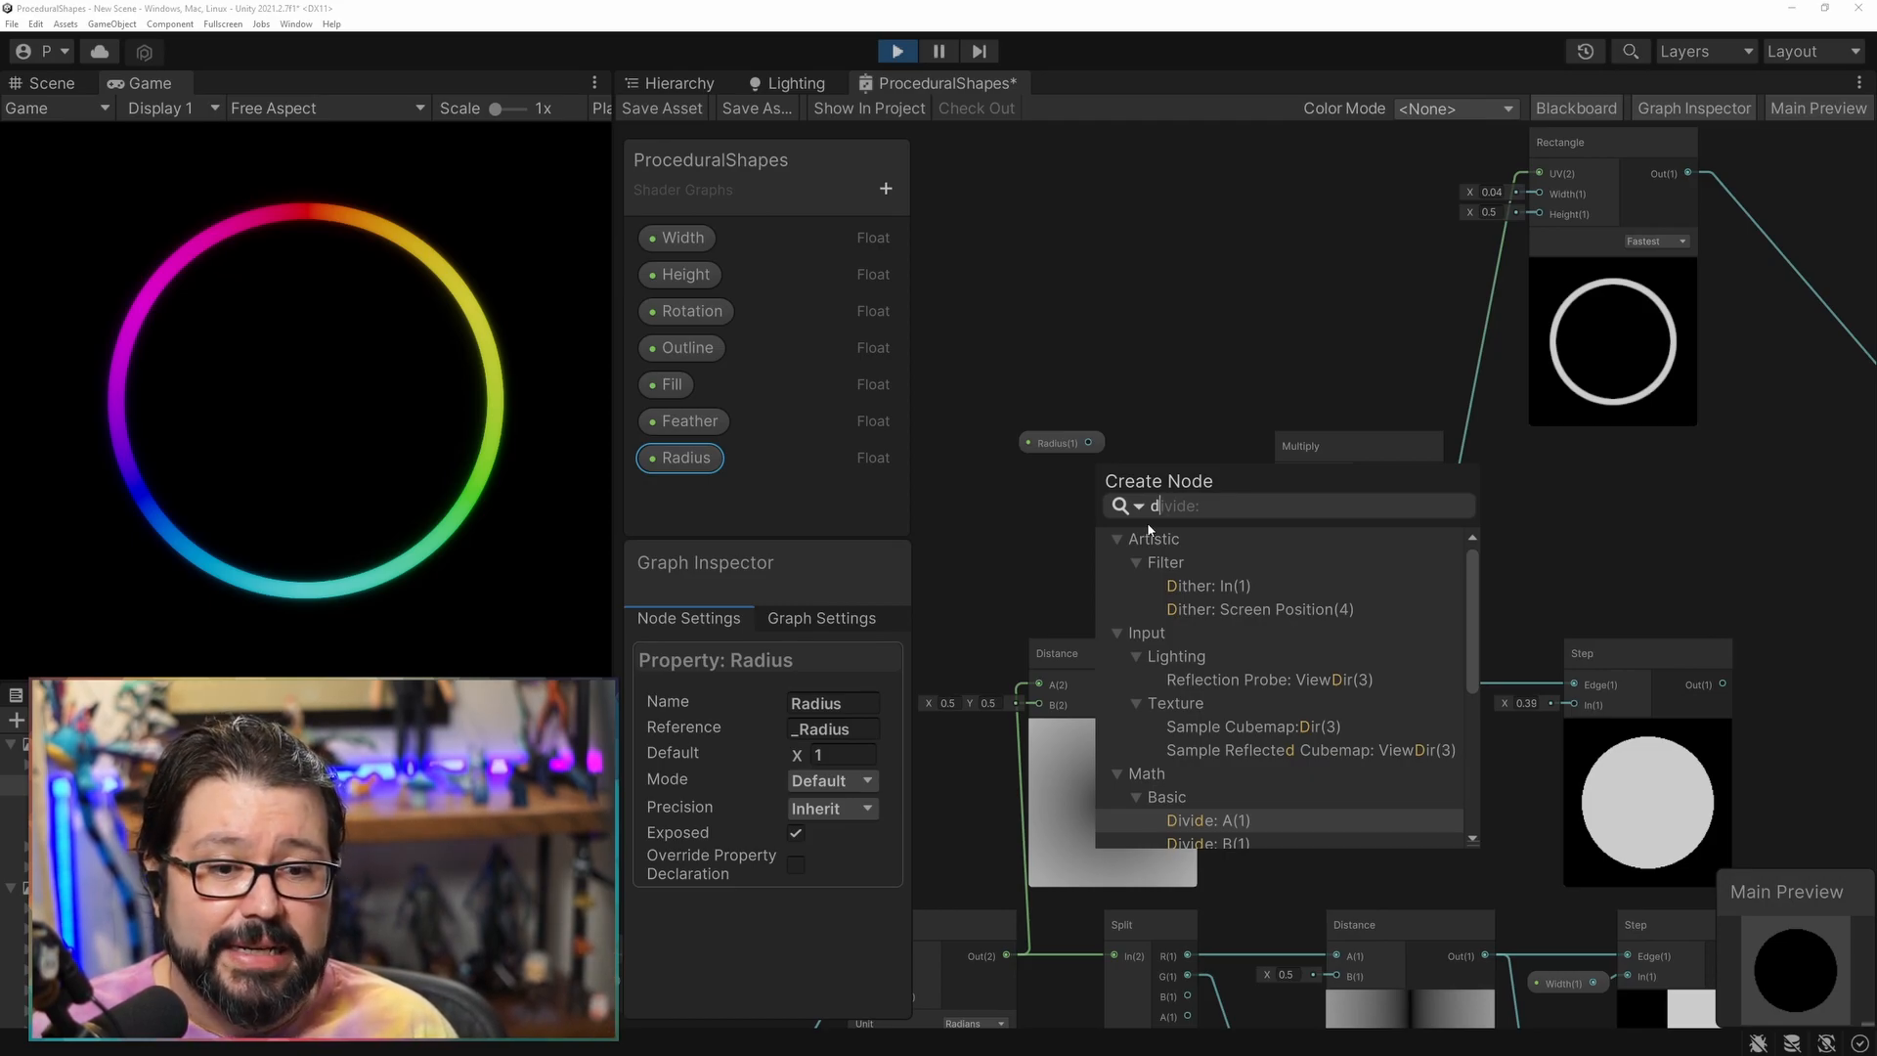
key(Return)
Feed Radius only into the Divide's B input, set A to 1, and collapse and reposition the Divide node.
click(1163, 484)
drag(1164, 484, 1122, 477)
click(1099, 447)
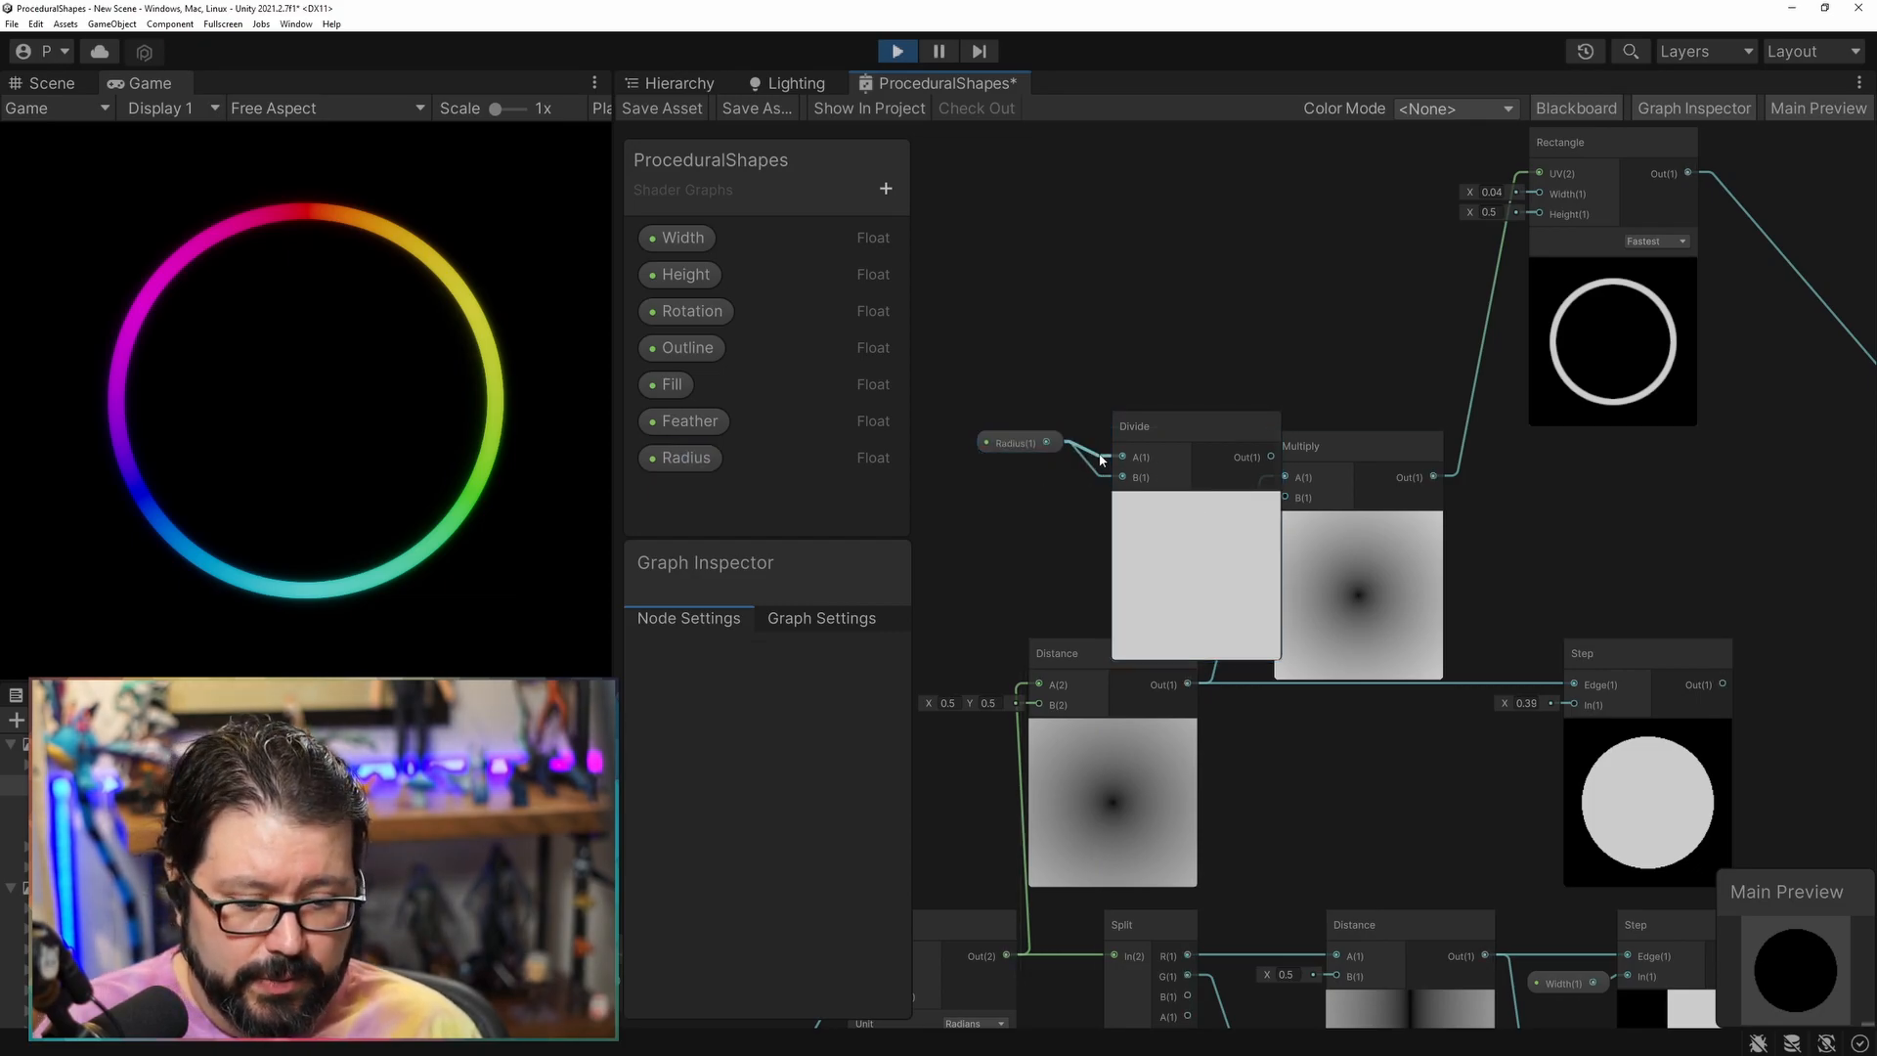
key(Delete)
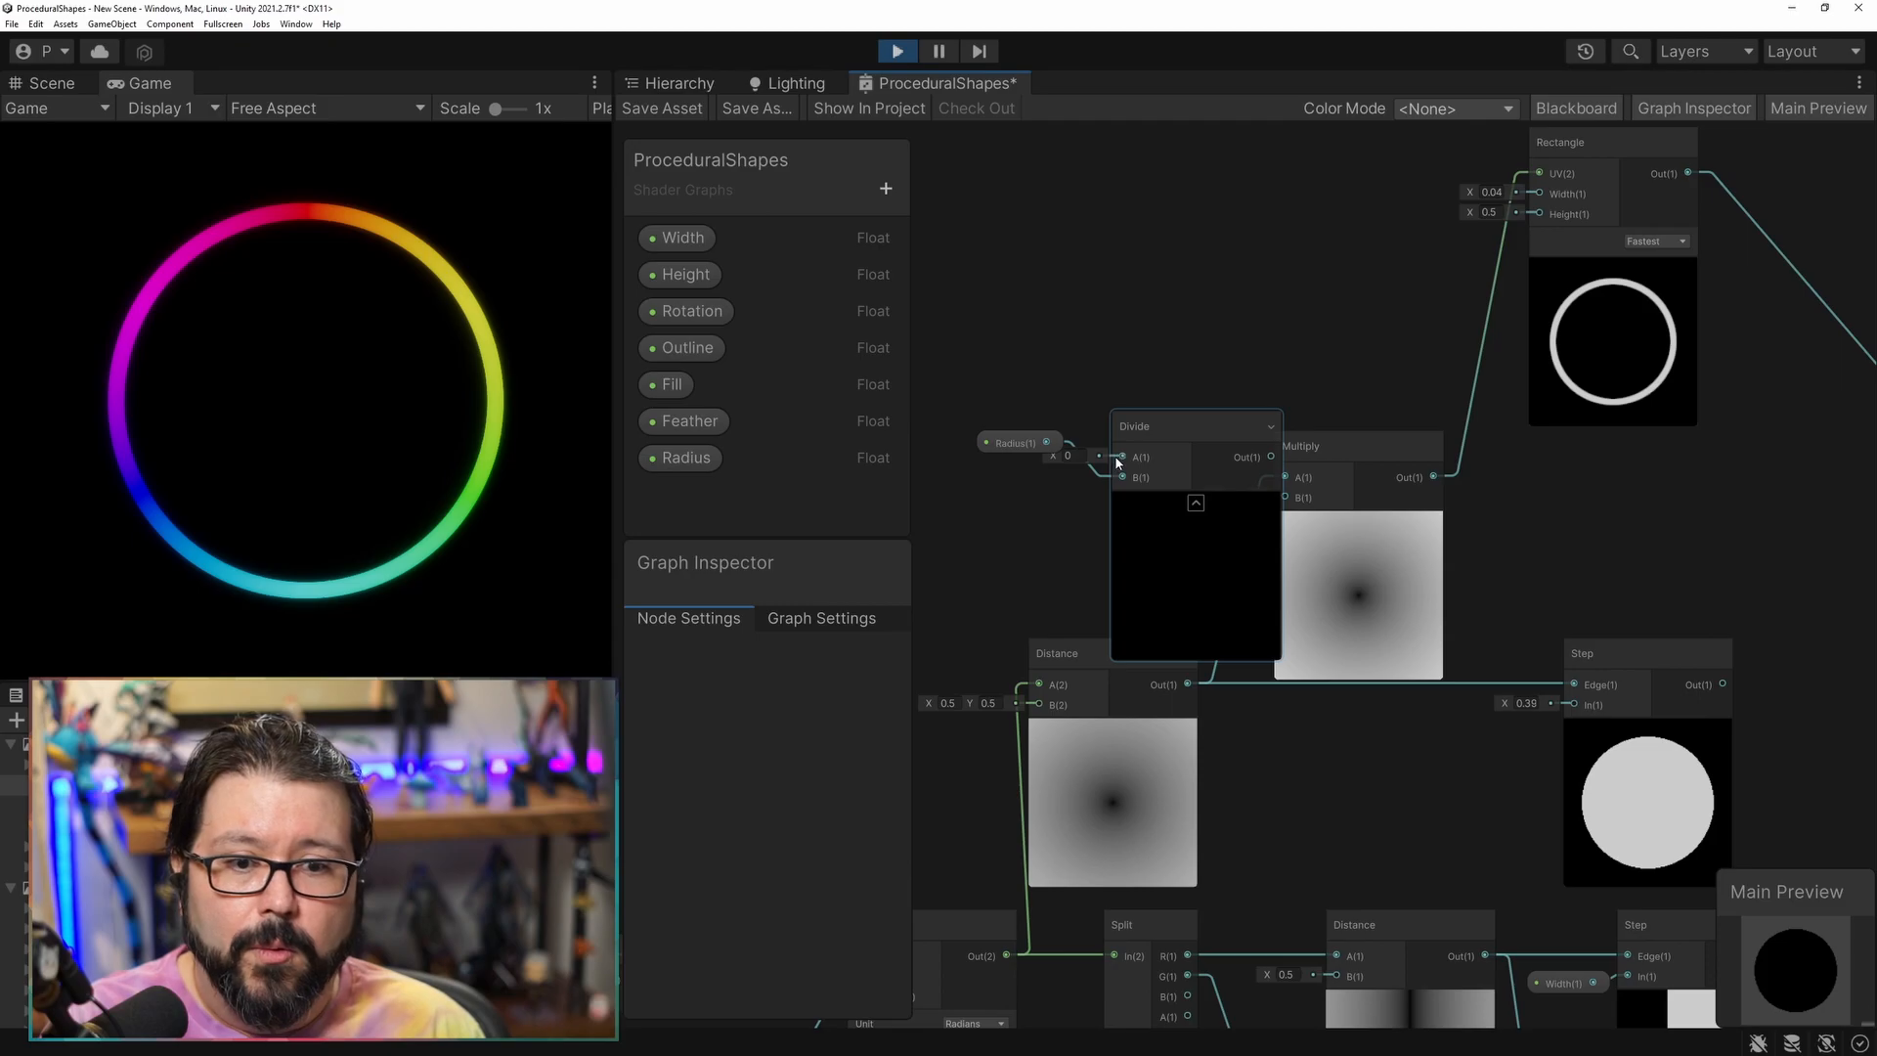
text(1)
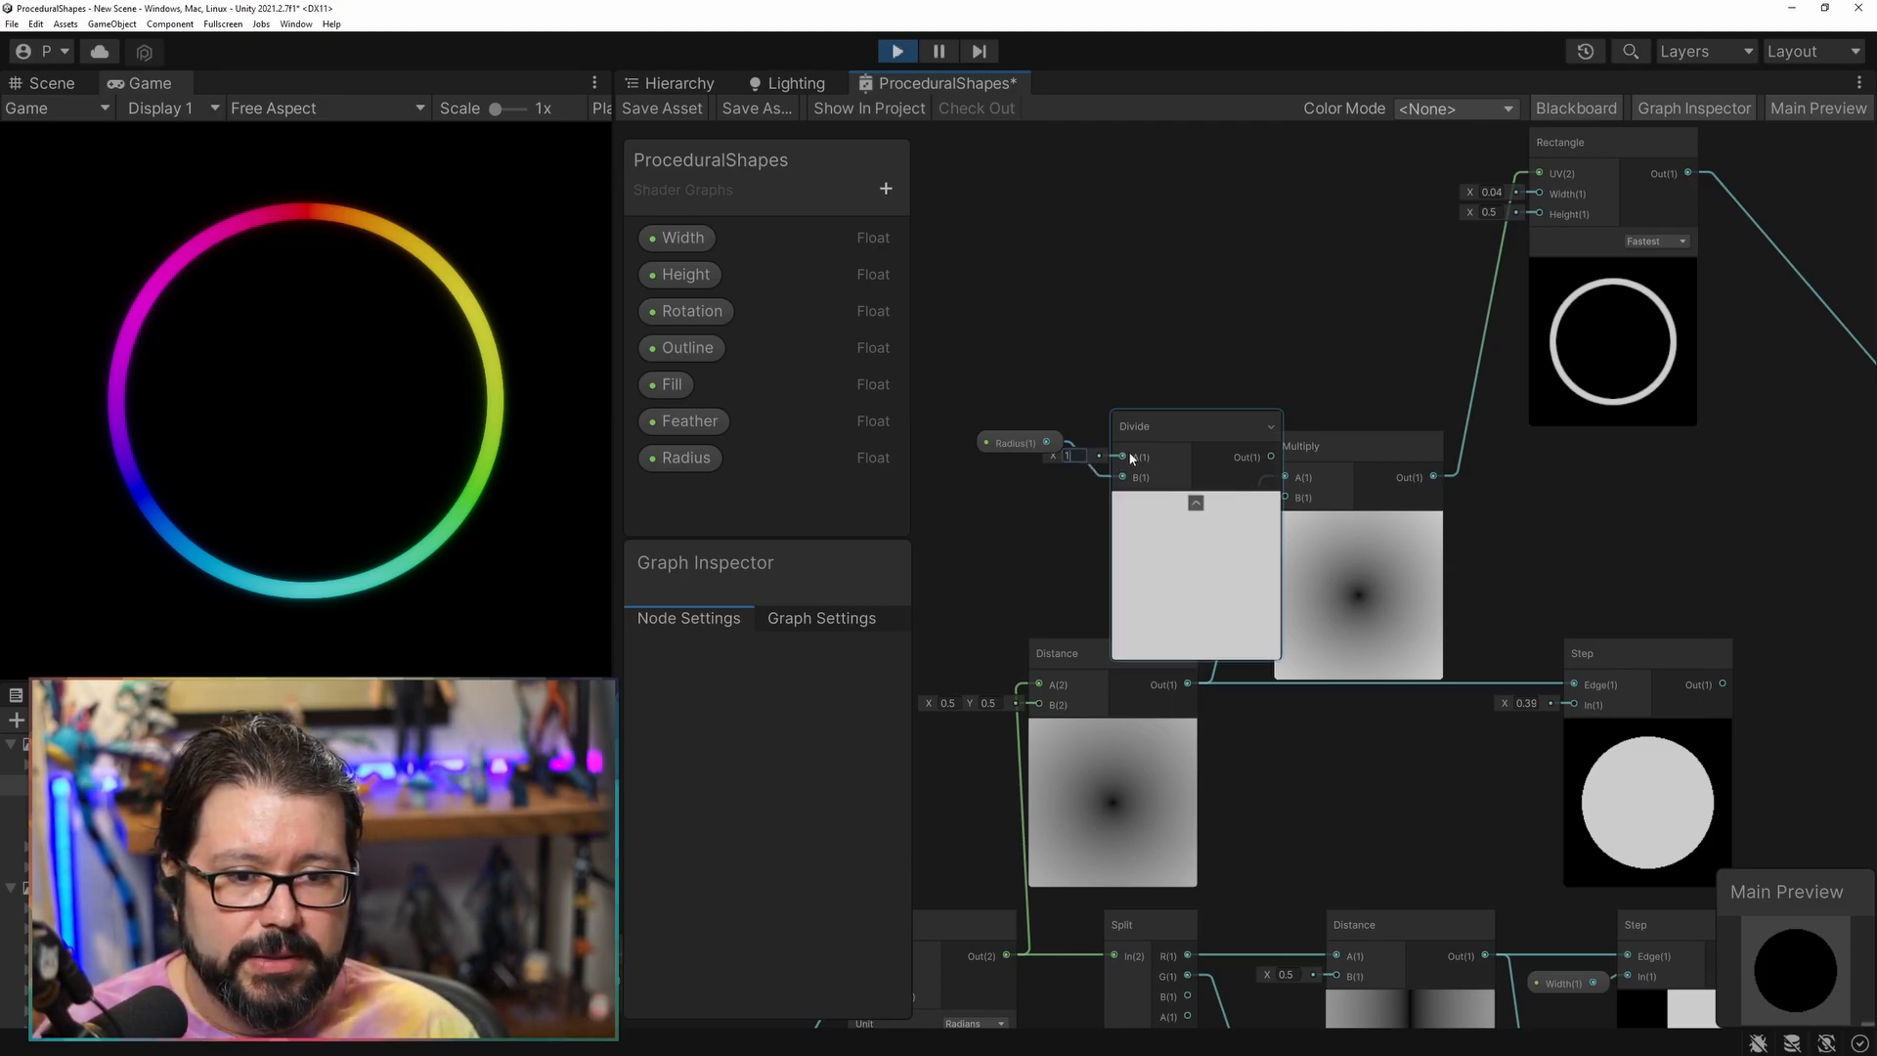
click(1195, 502)
drag(1134, 422, 1093, 368)
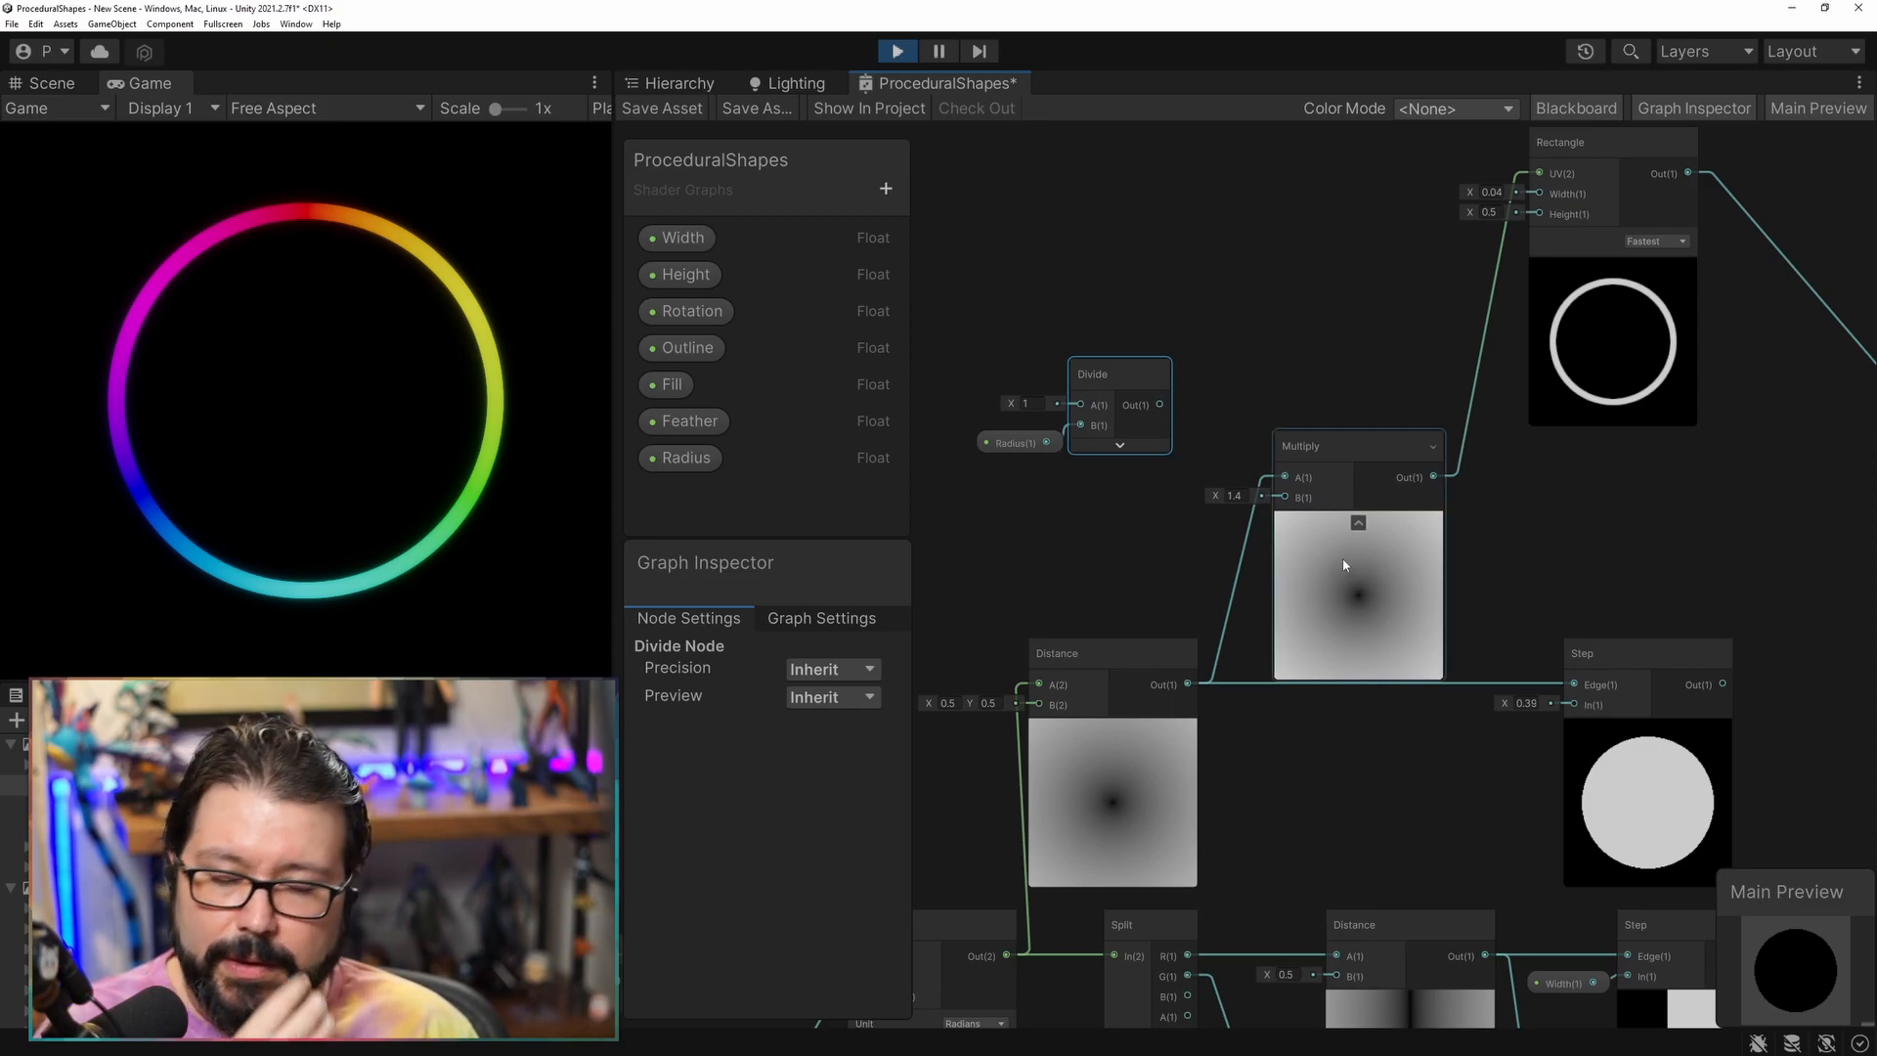
Connect the Divide output to the B input of the circle's Multiply node and save the shader asset.
drag(1159, 405, 1192, 436)
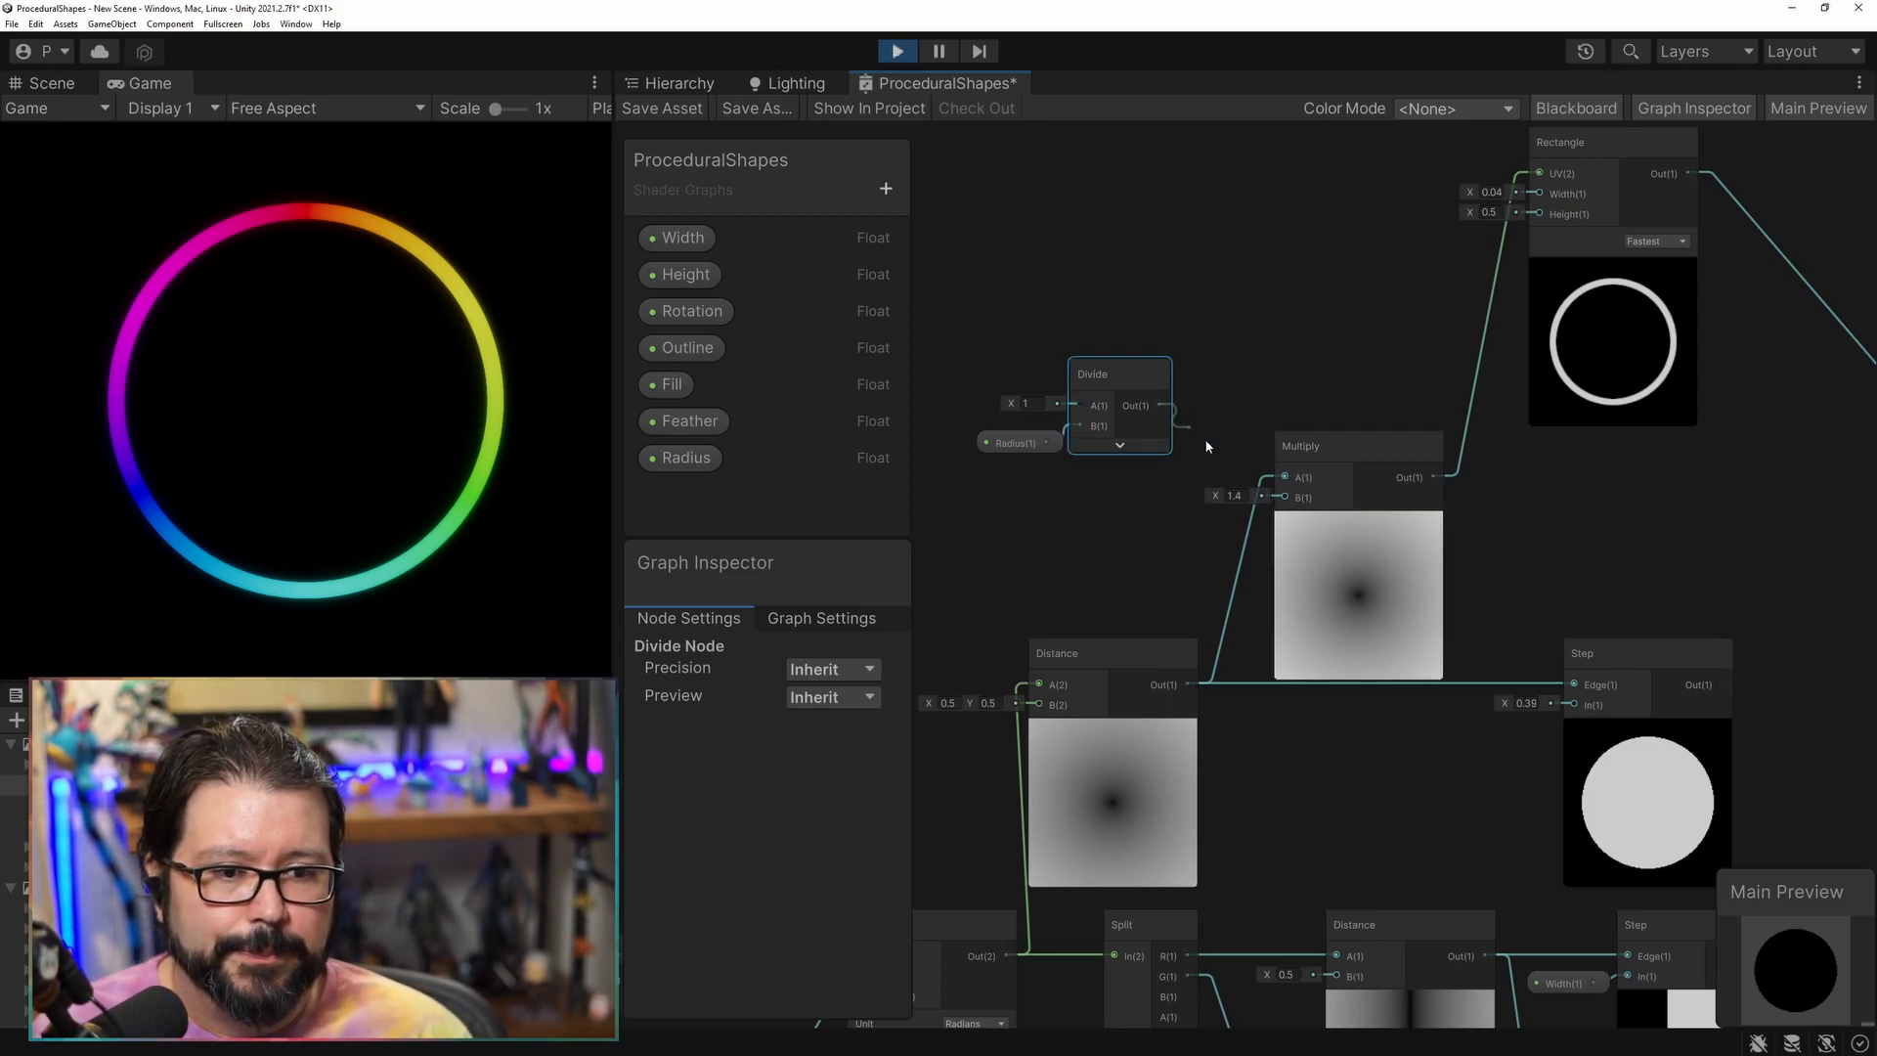
drag(1288, 499, 1286, 497)
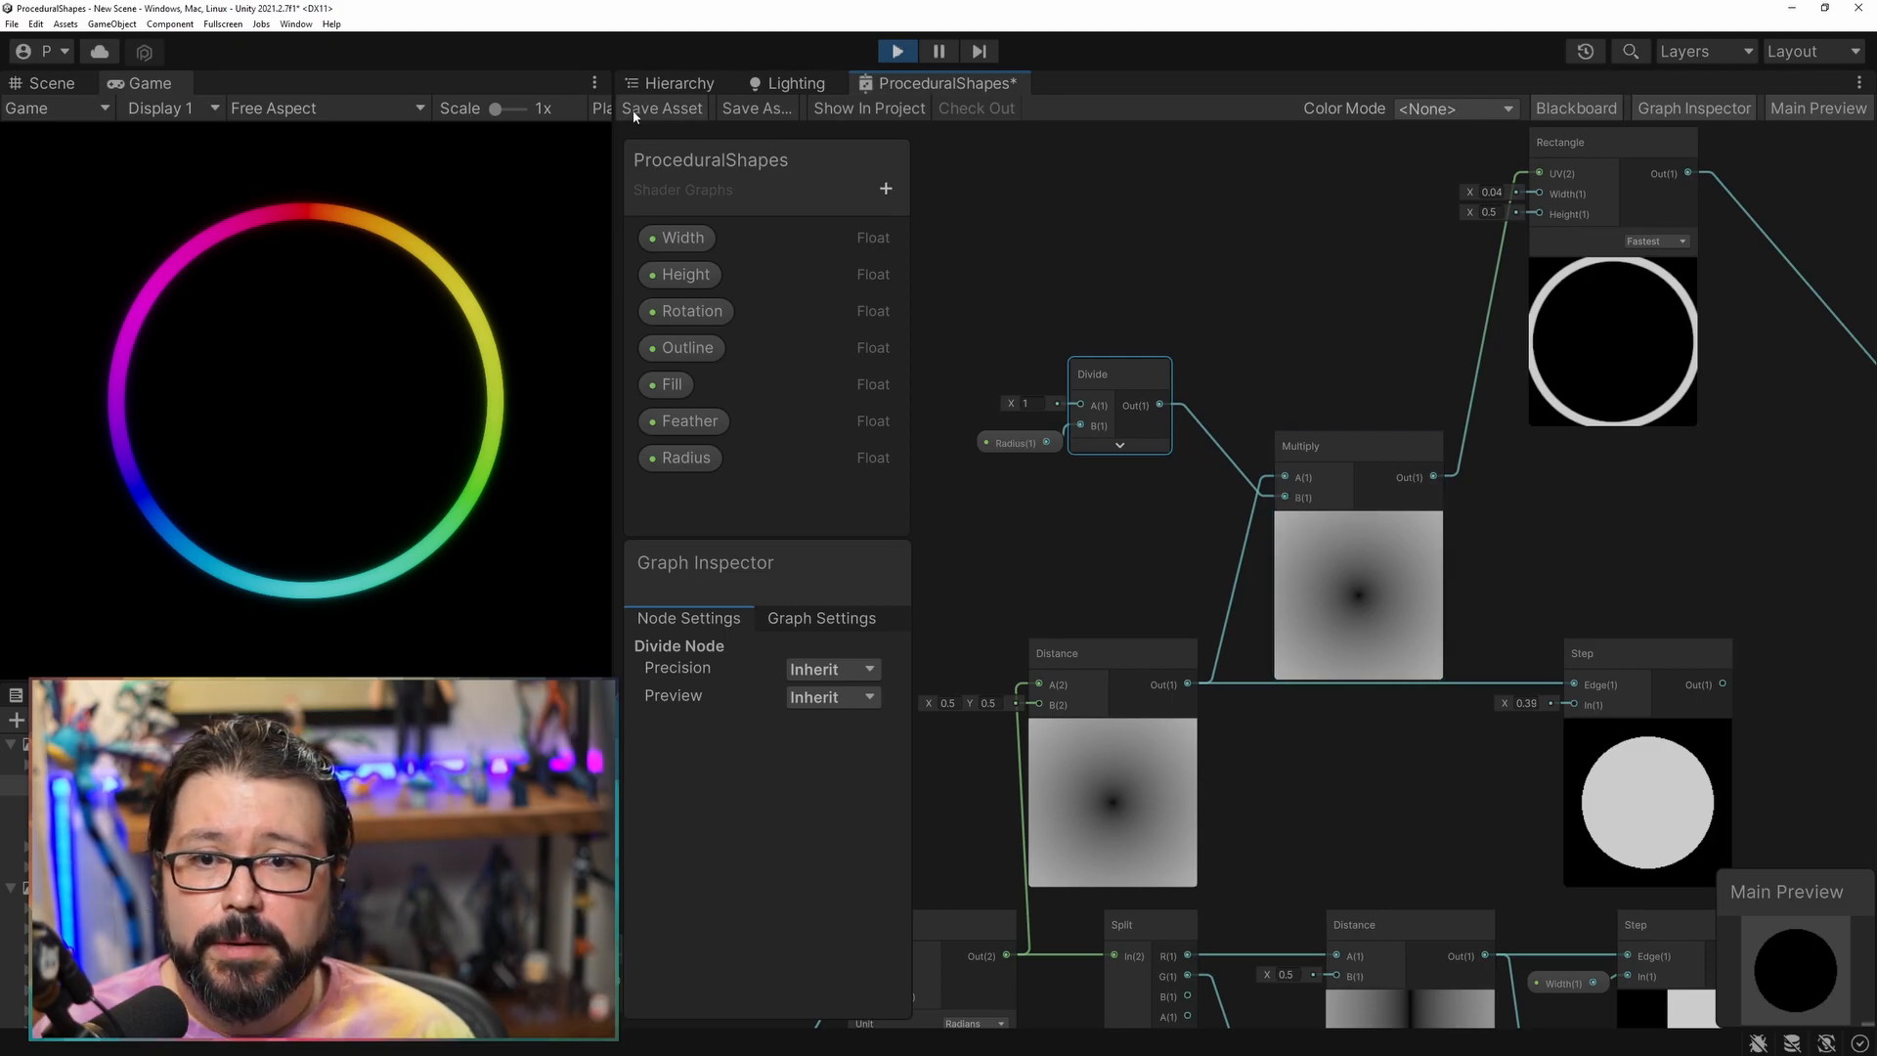
key(ctrl+s)
Test the ring's size by setting the material's Radius to 0.67, then close the material window.
drag(1876, 158, 1512, 152)
click(1268, 584)
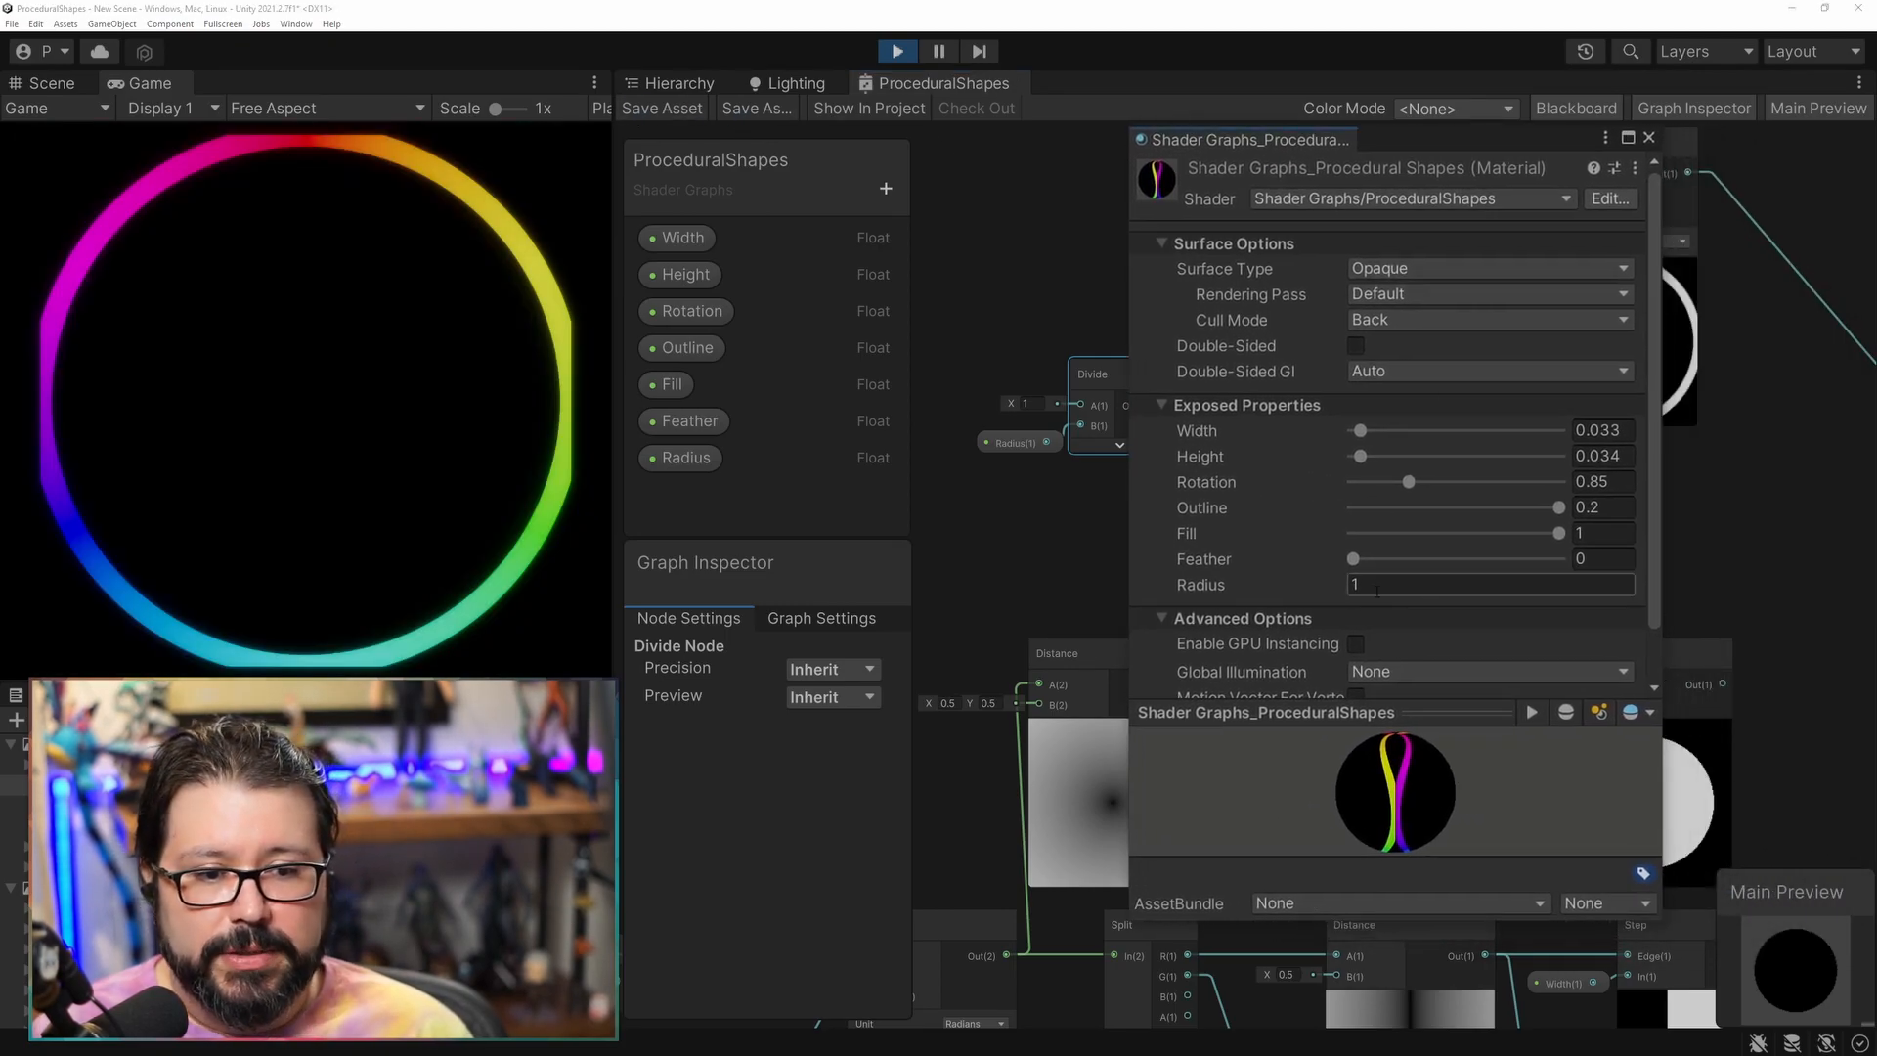
text(0.33)
key(BackSpace)
mouse_move(1272, 587)
mouse_down()
mouse_move(1311, 587)
mouse_move(1284, 584)
mouse_up()
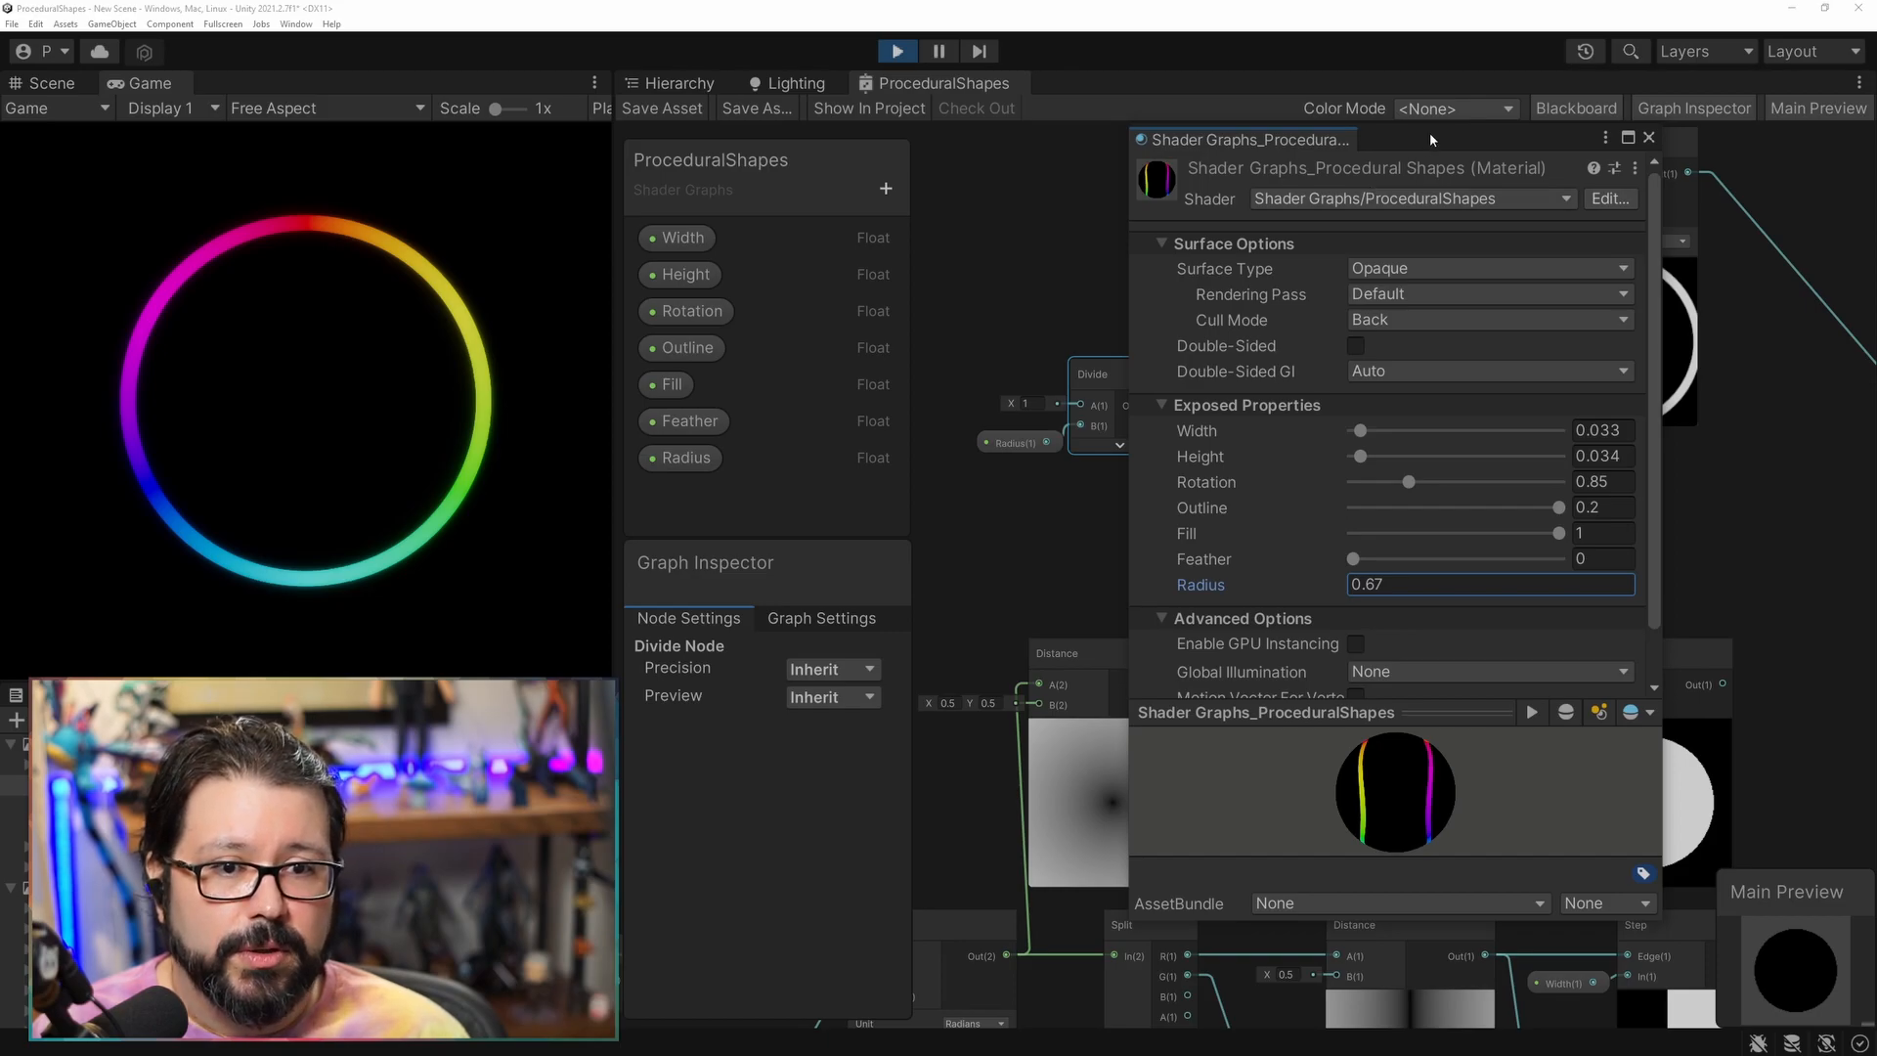
click(1649, 137)
Change the Radius property to Slider mode with a maximum of 3.
click(684, 458)
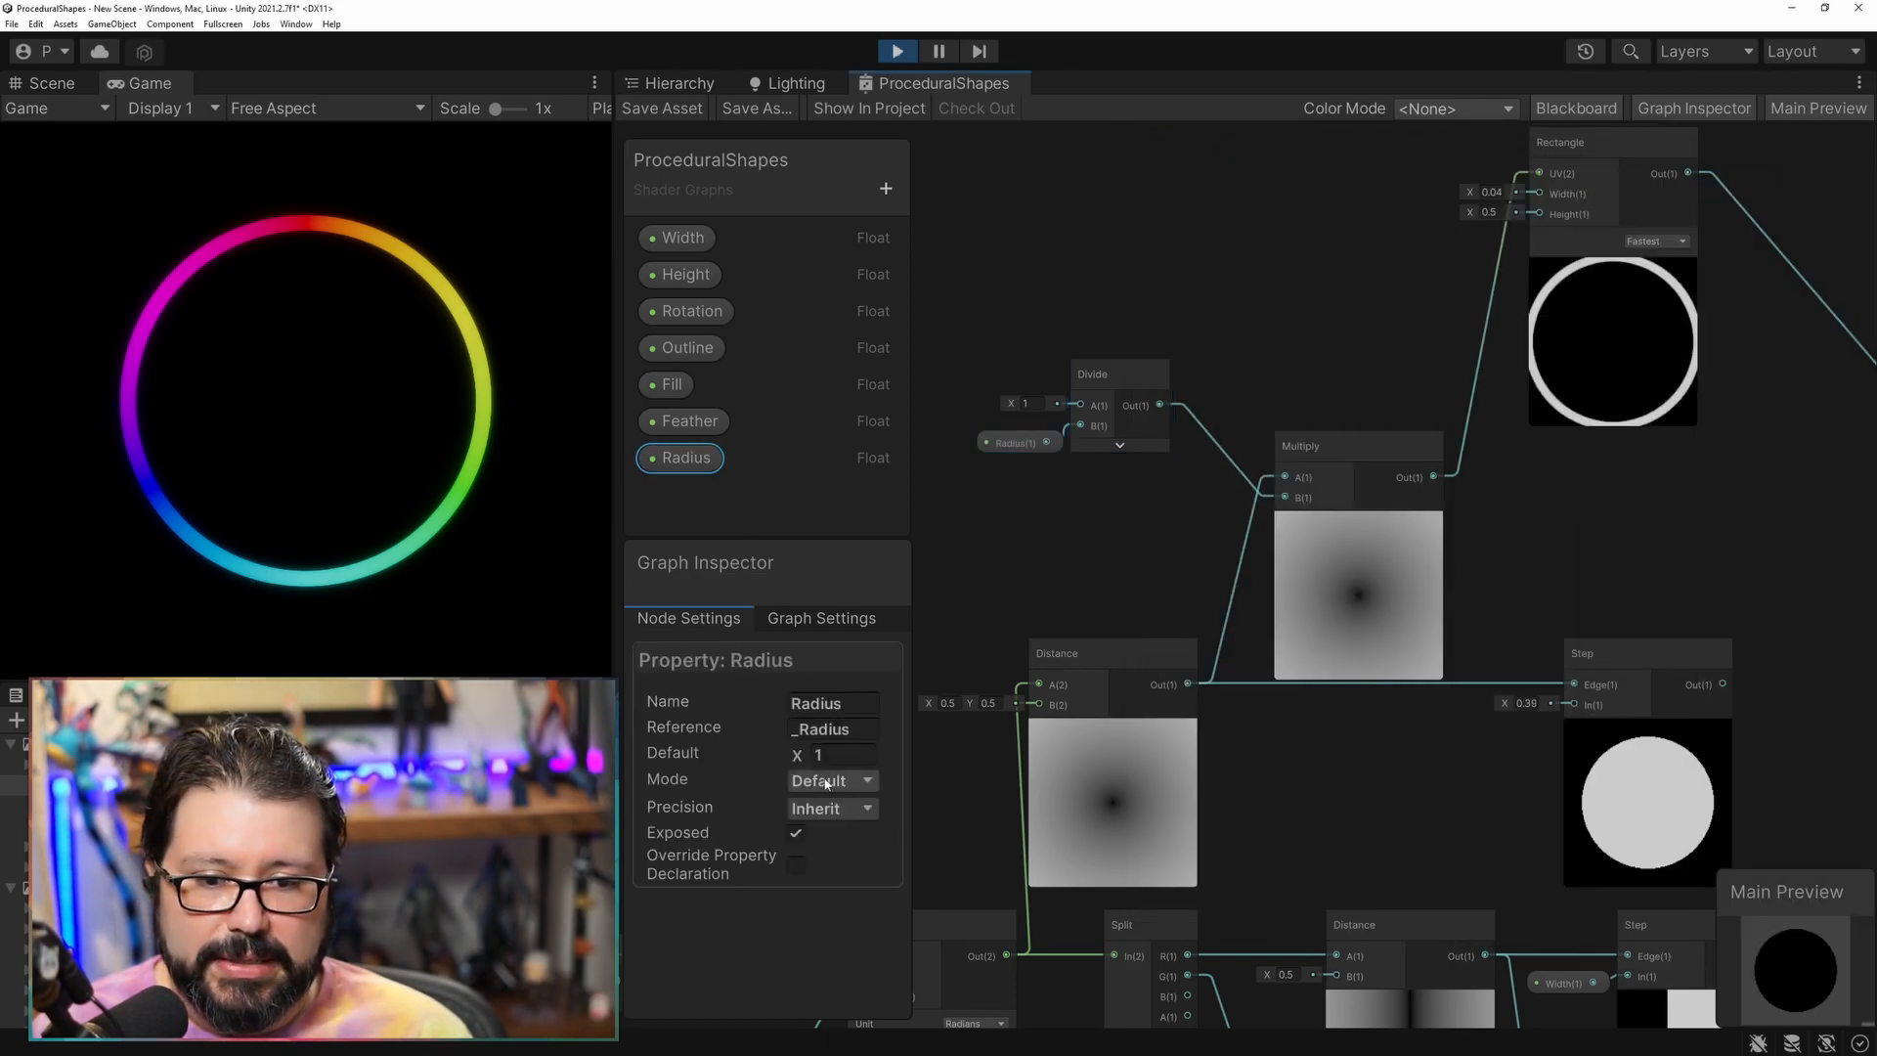
click(826, 781)
click(854, 834)
click(841, 806)
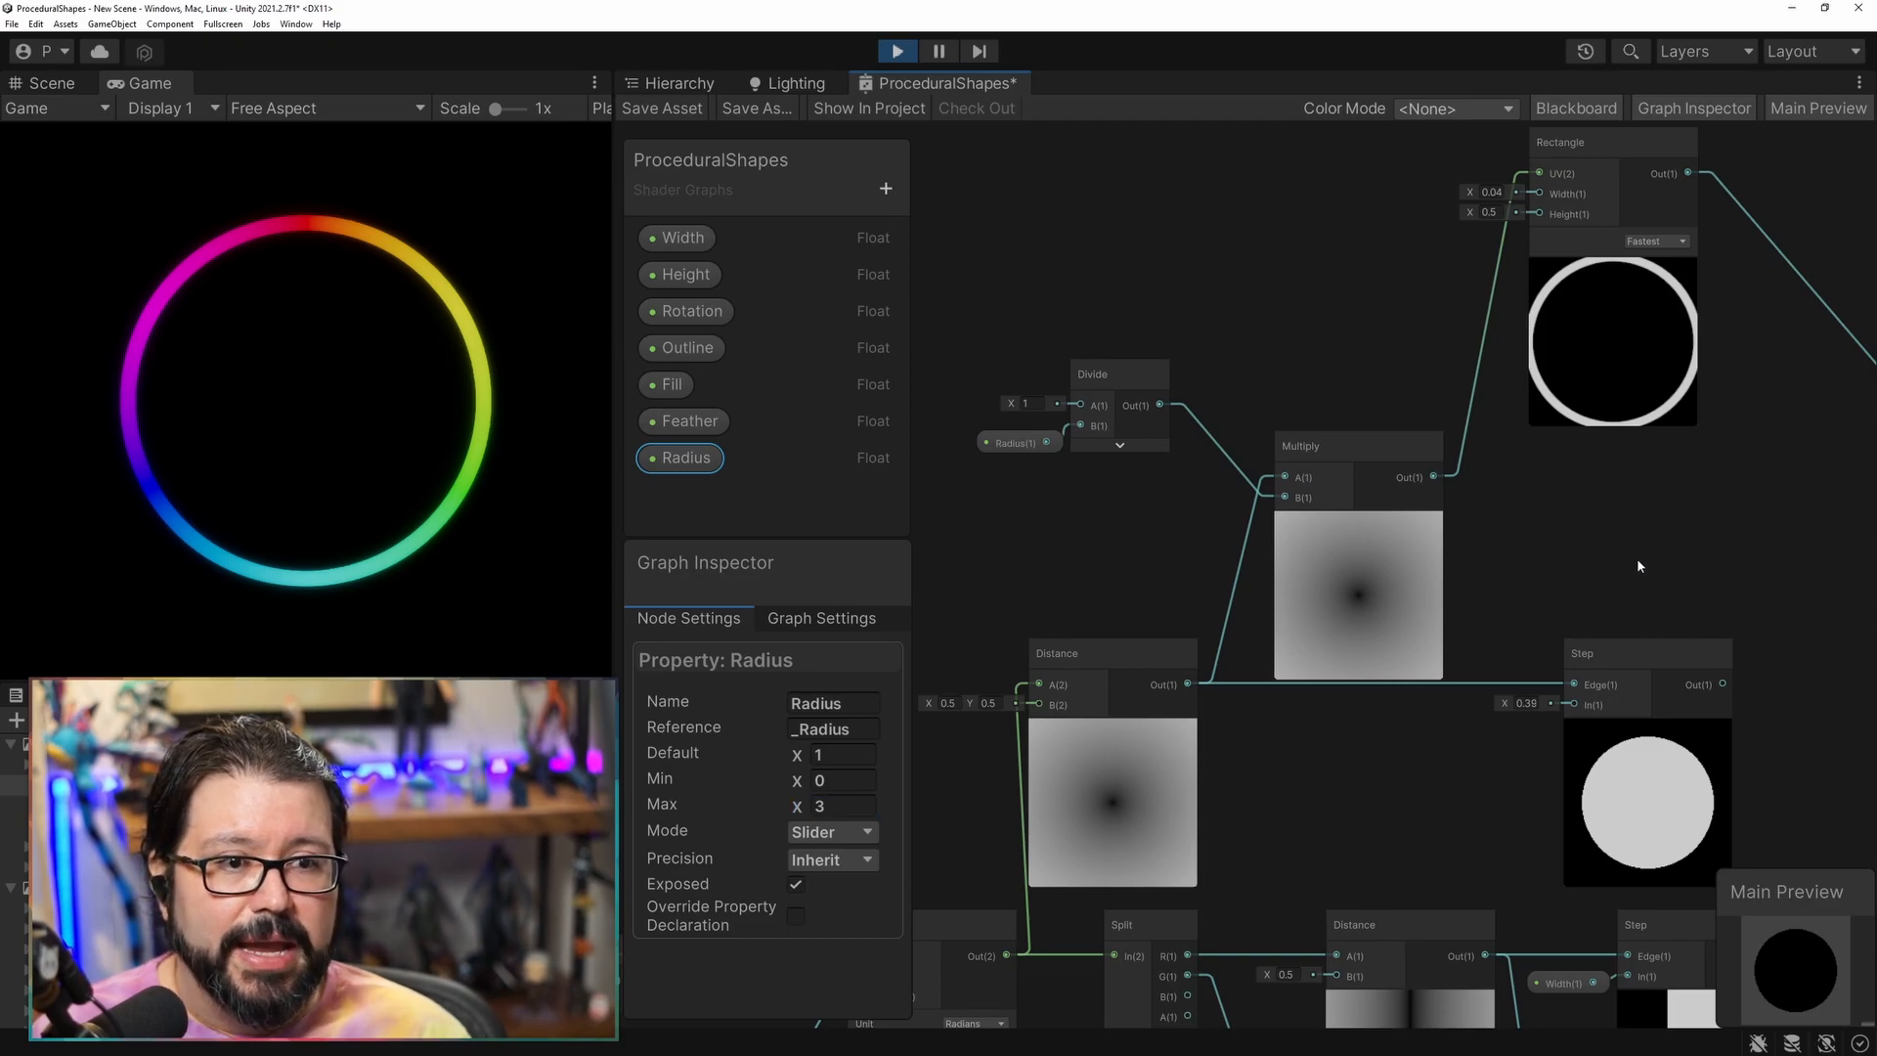
Move the Rectangle node farther from the Multiply node and create a Fraction node from the Multiply output.
middle_drag(1668, 537, 1278, 629)
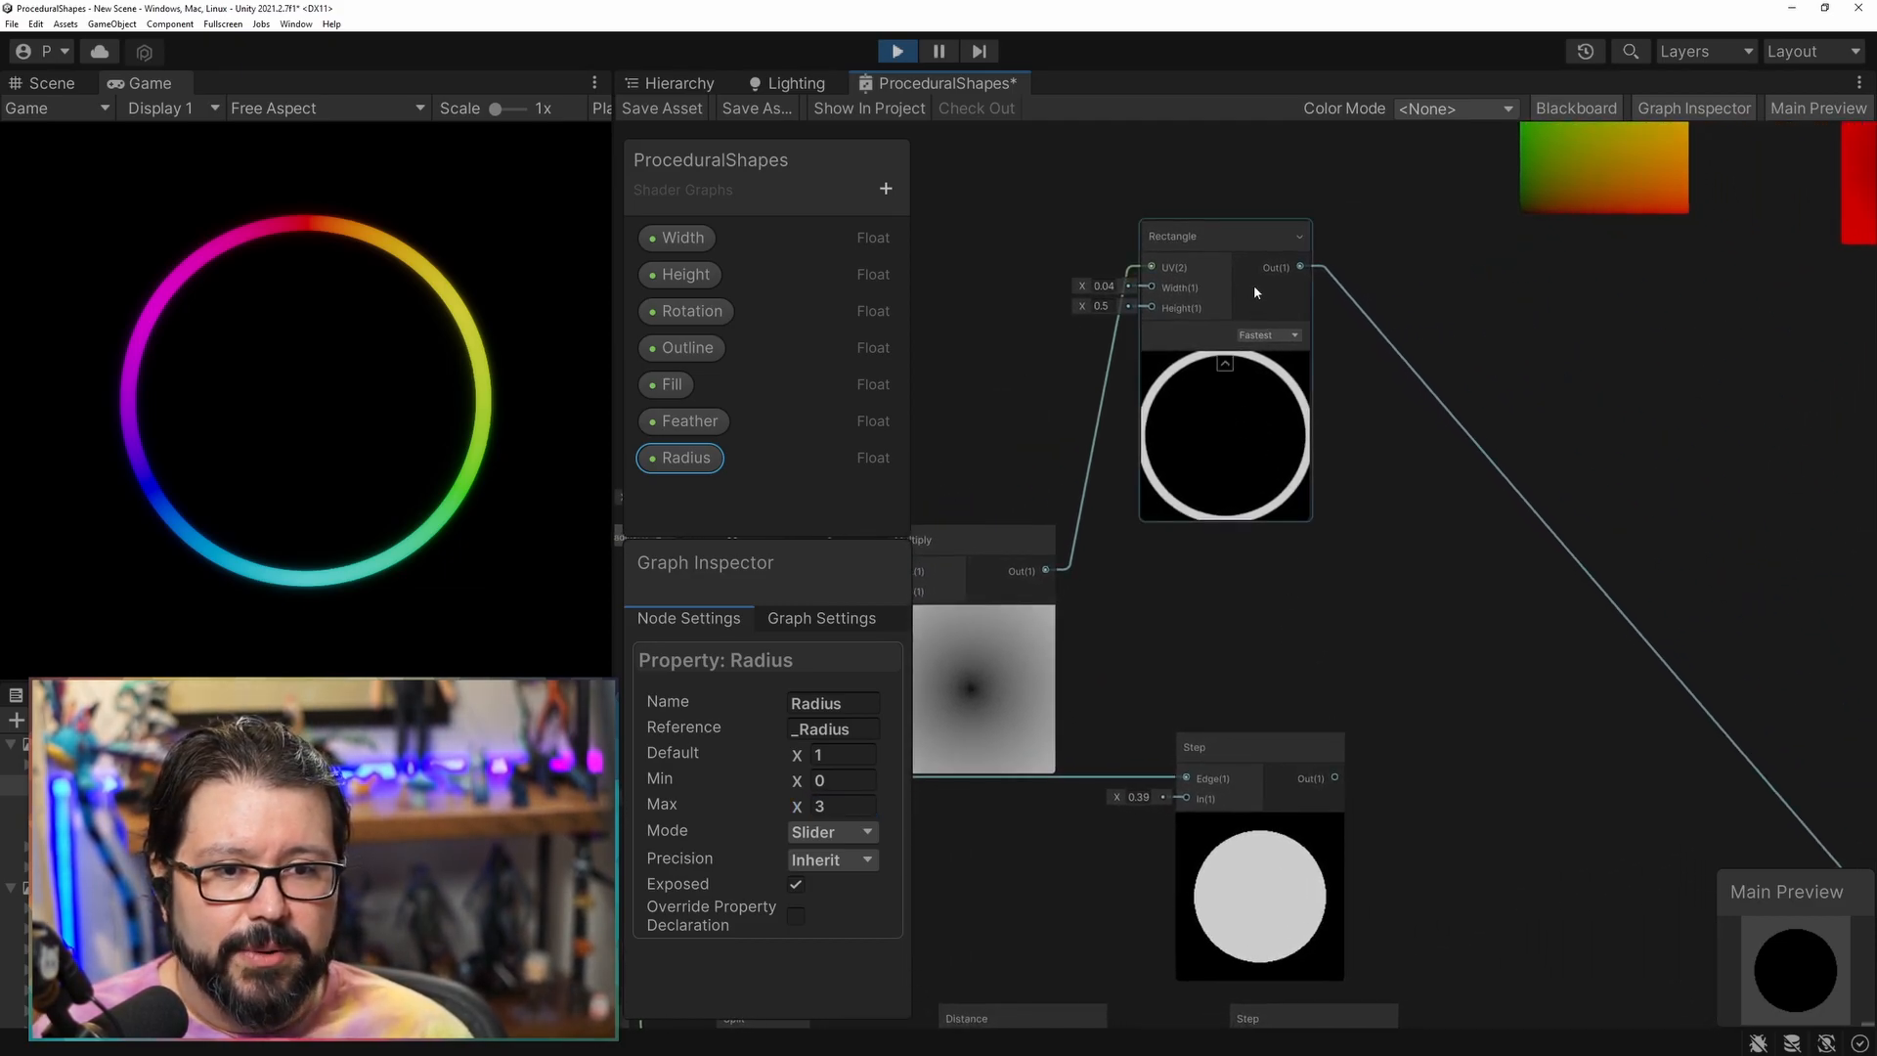
drag(1212, 240, 1645, 320)
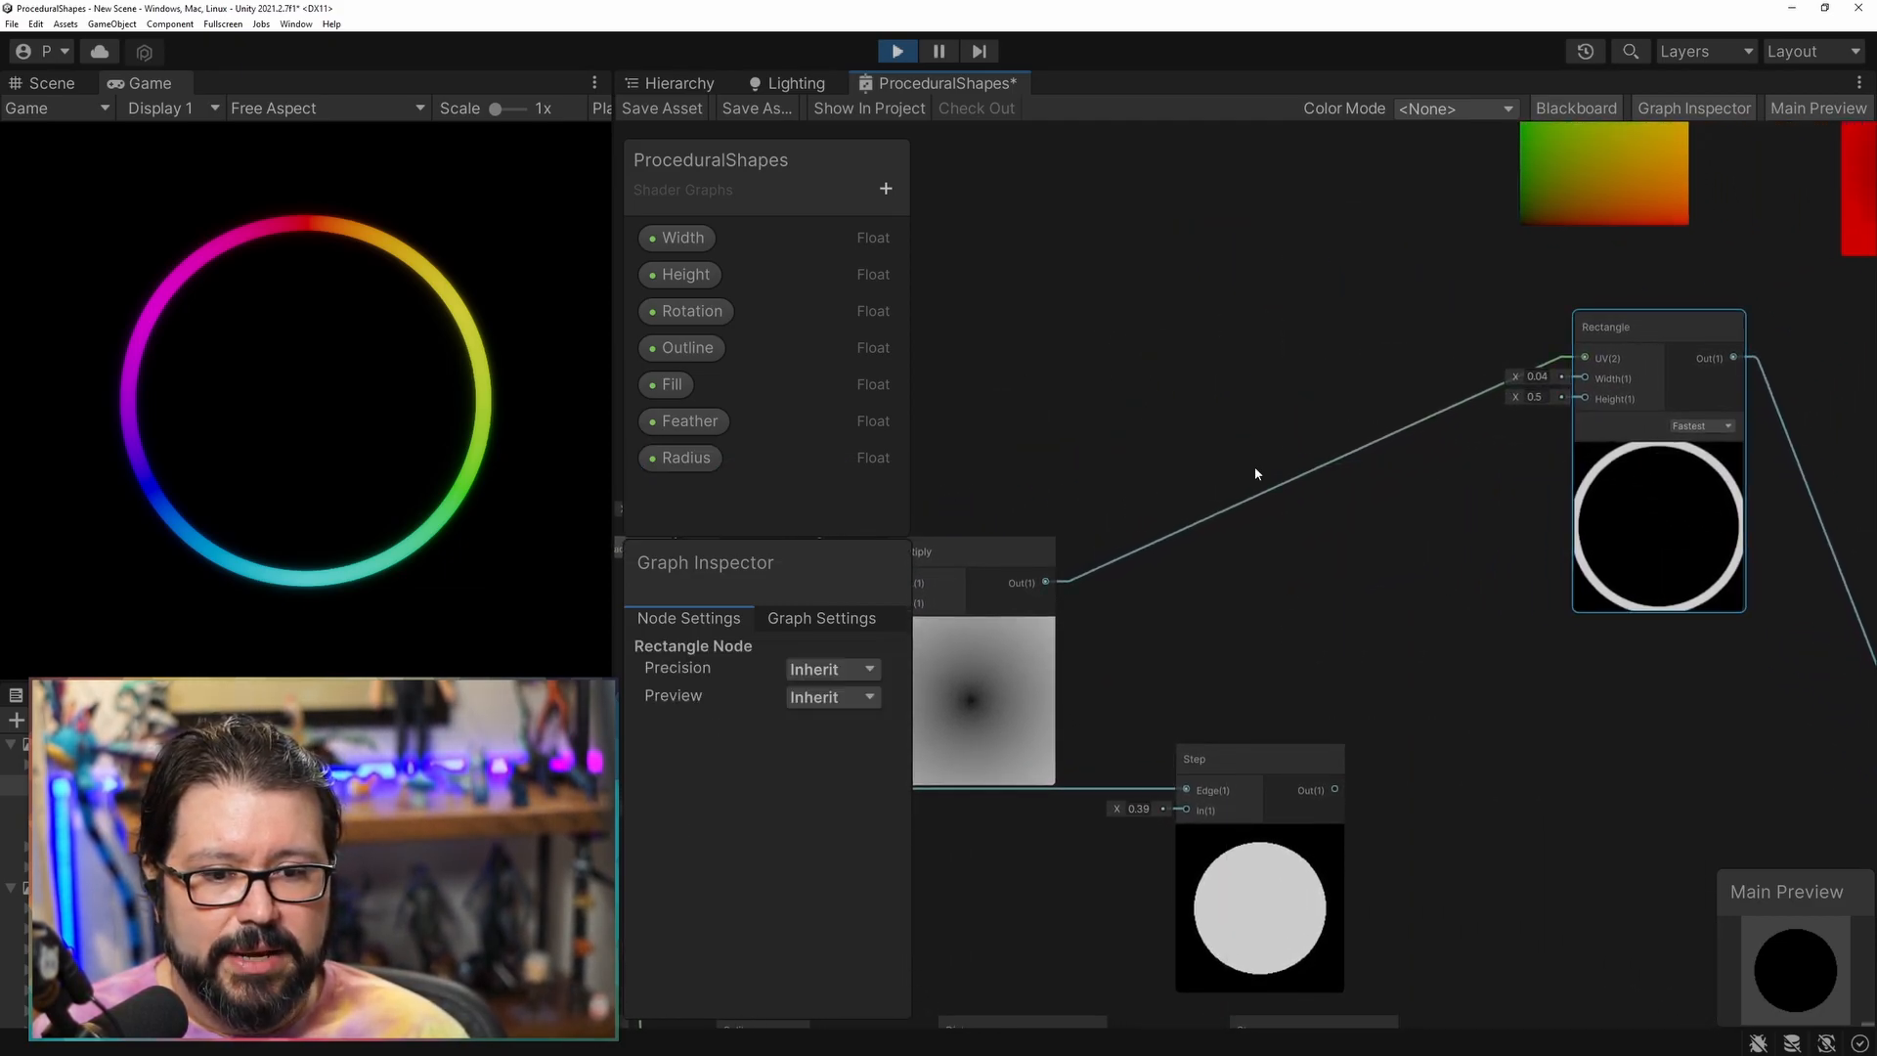
middle_drag(1189, 583, 1344, 548)
drag(1196, 545, 1345, 452)
text(frac)
key(Return)
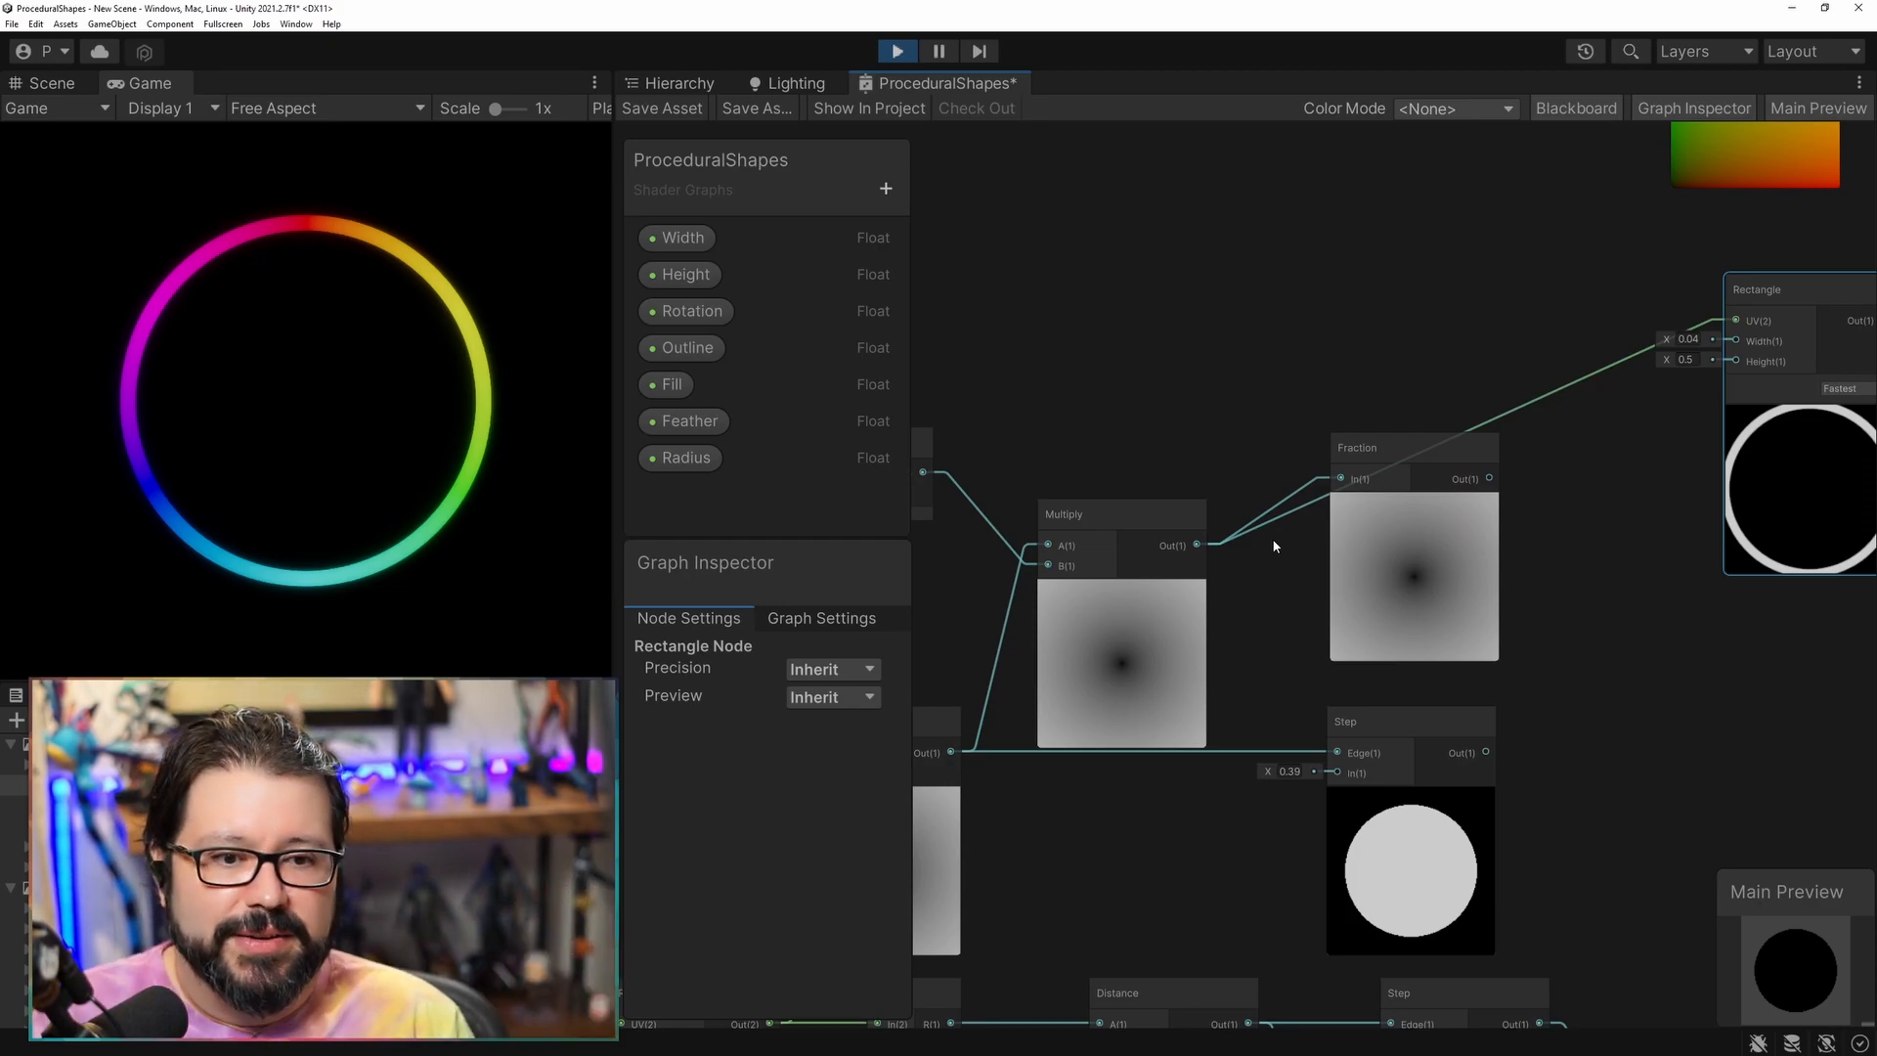
Connect the Fraction output to the Rectangle's UV input, align the Fraction node between its neighbours, and save the shader asset.
middle_drag(1574, 572, 1296, 590)
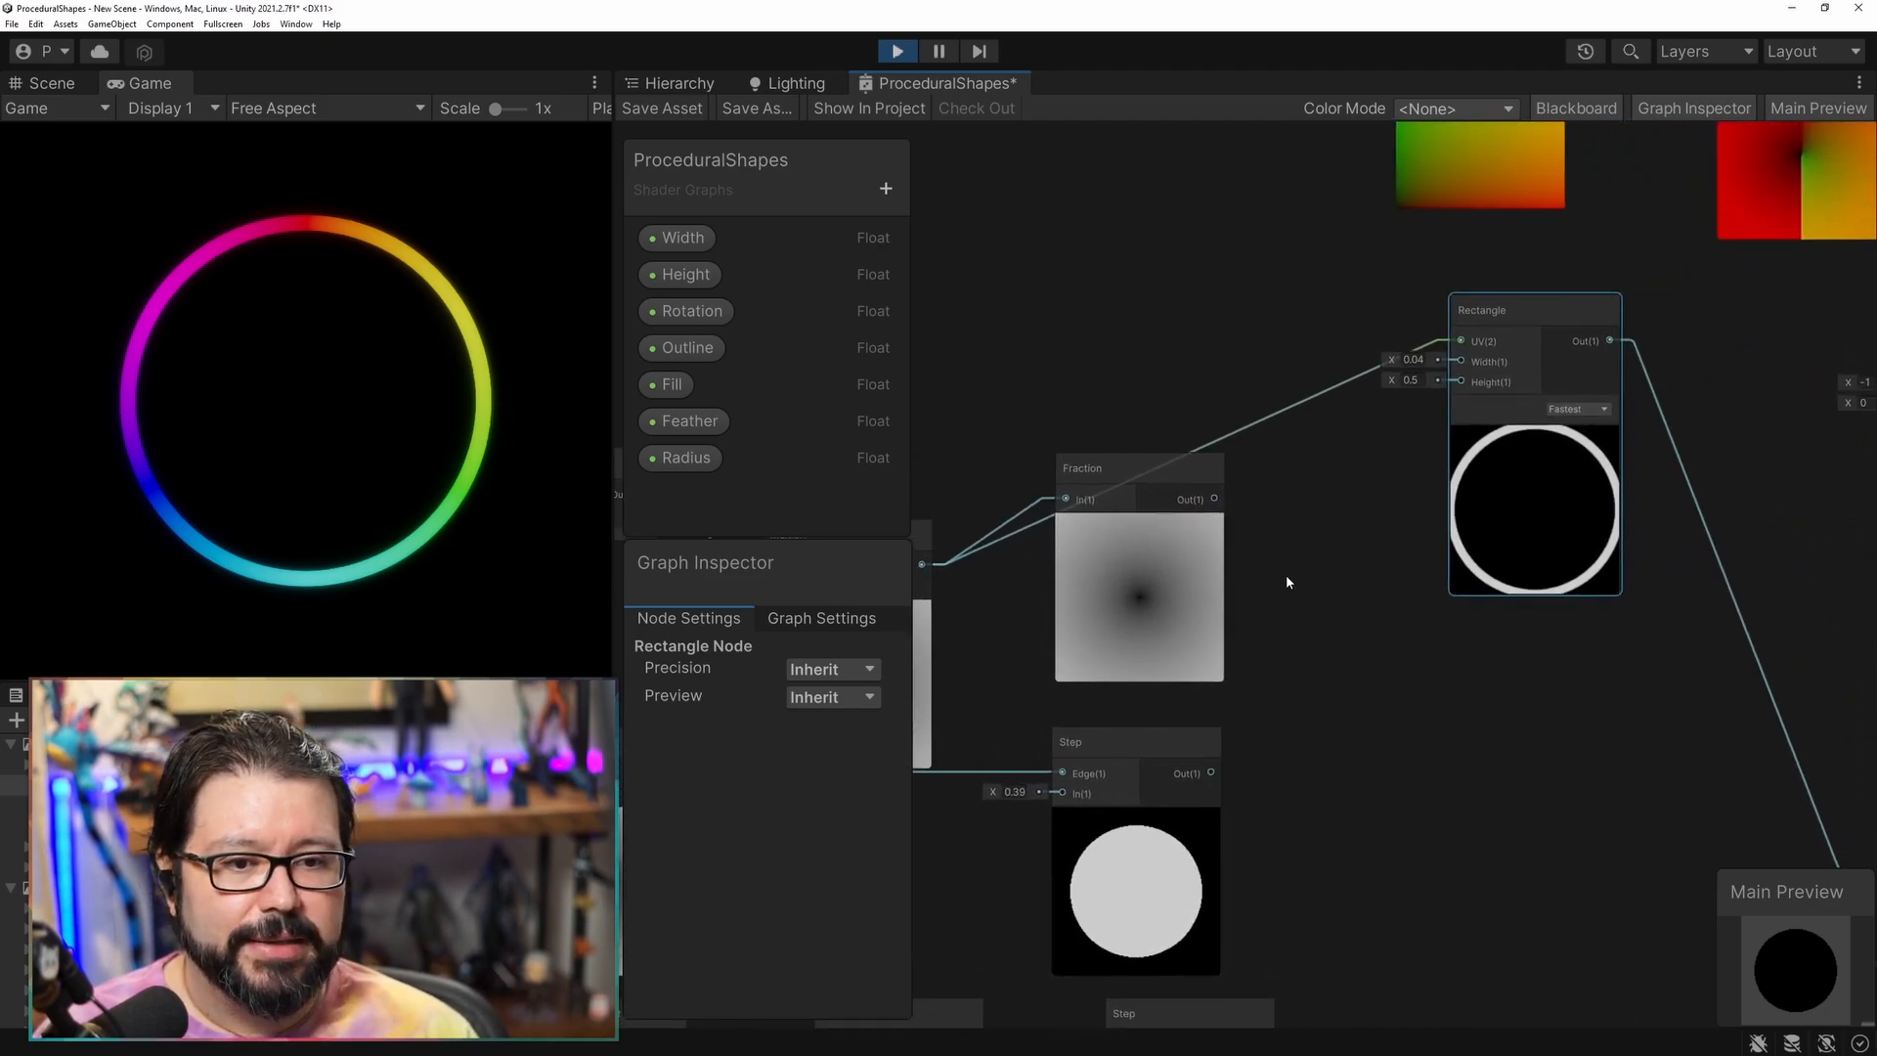
middle_drag(1219, 506, 1374, 485)
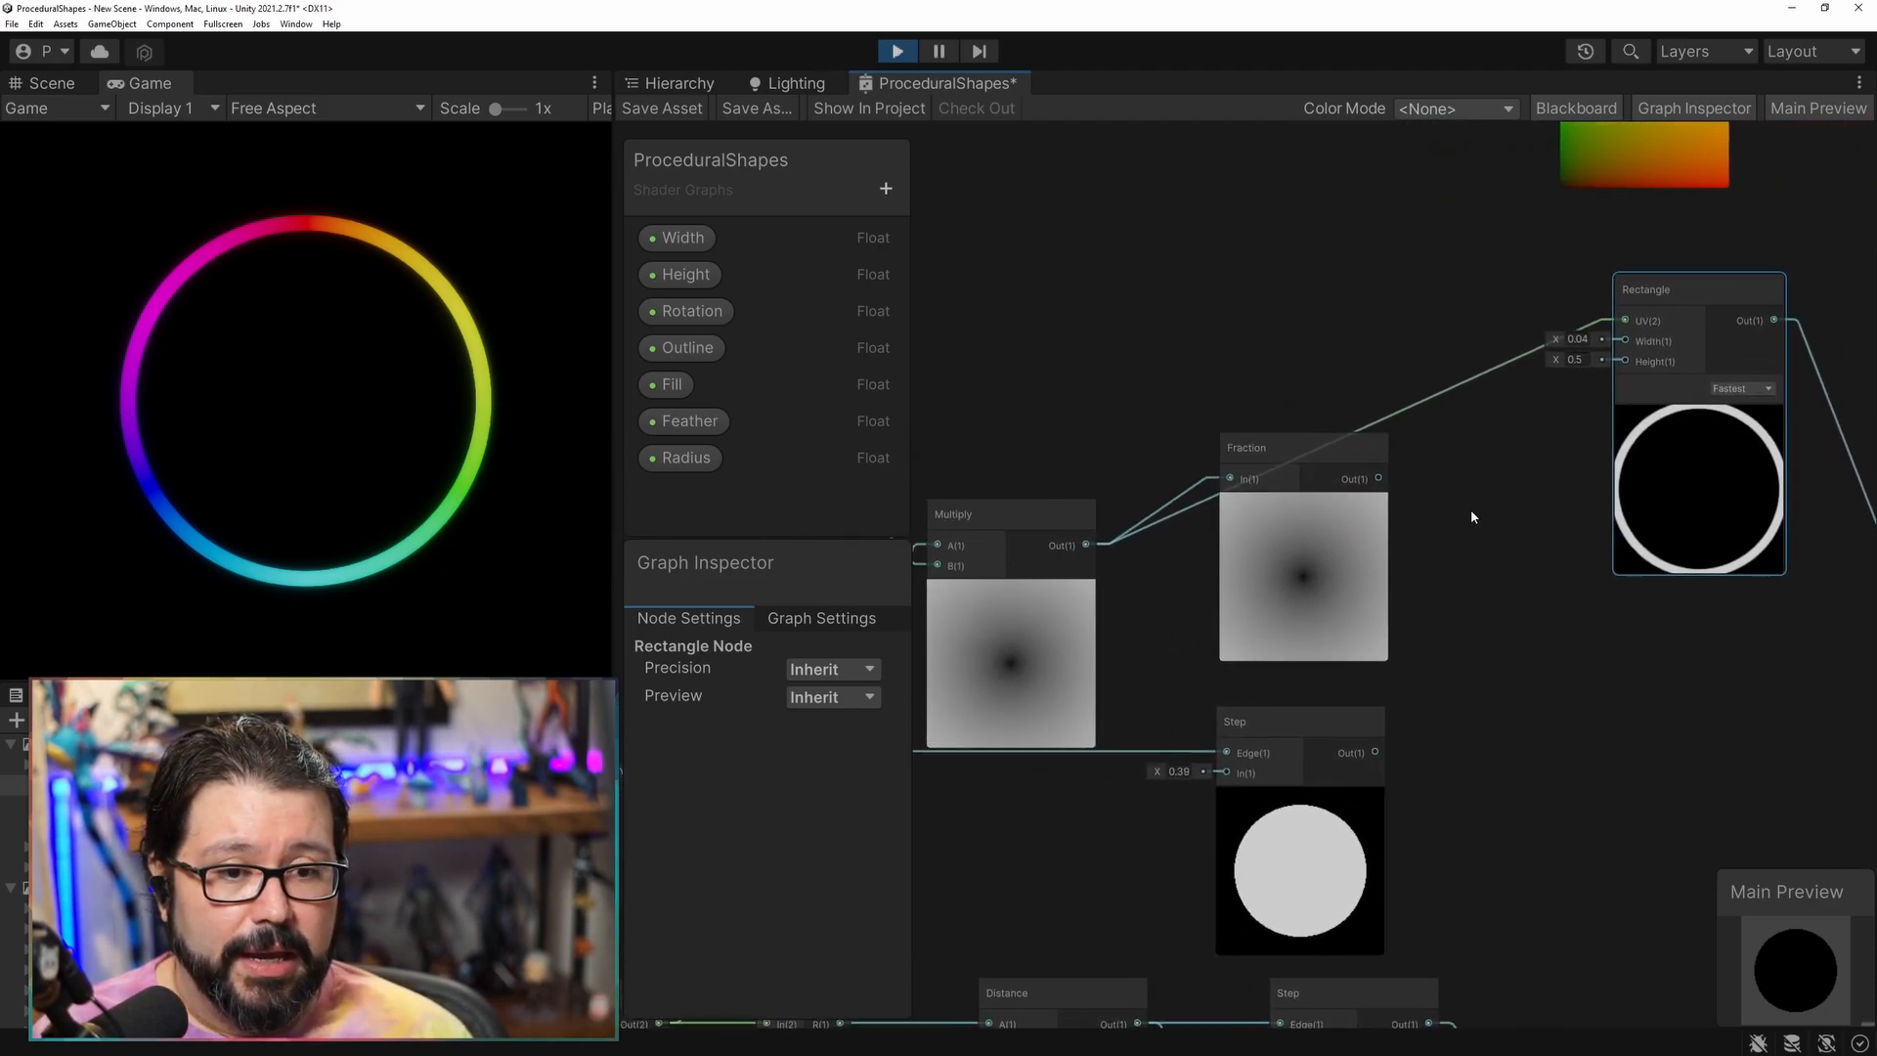
drag(1372, 478, 1620, 337)
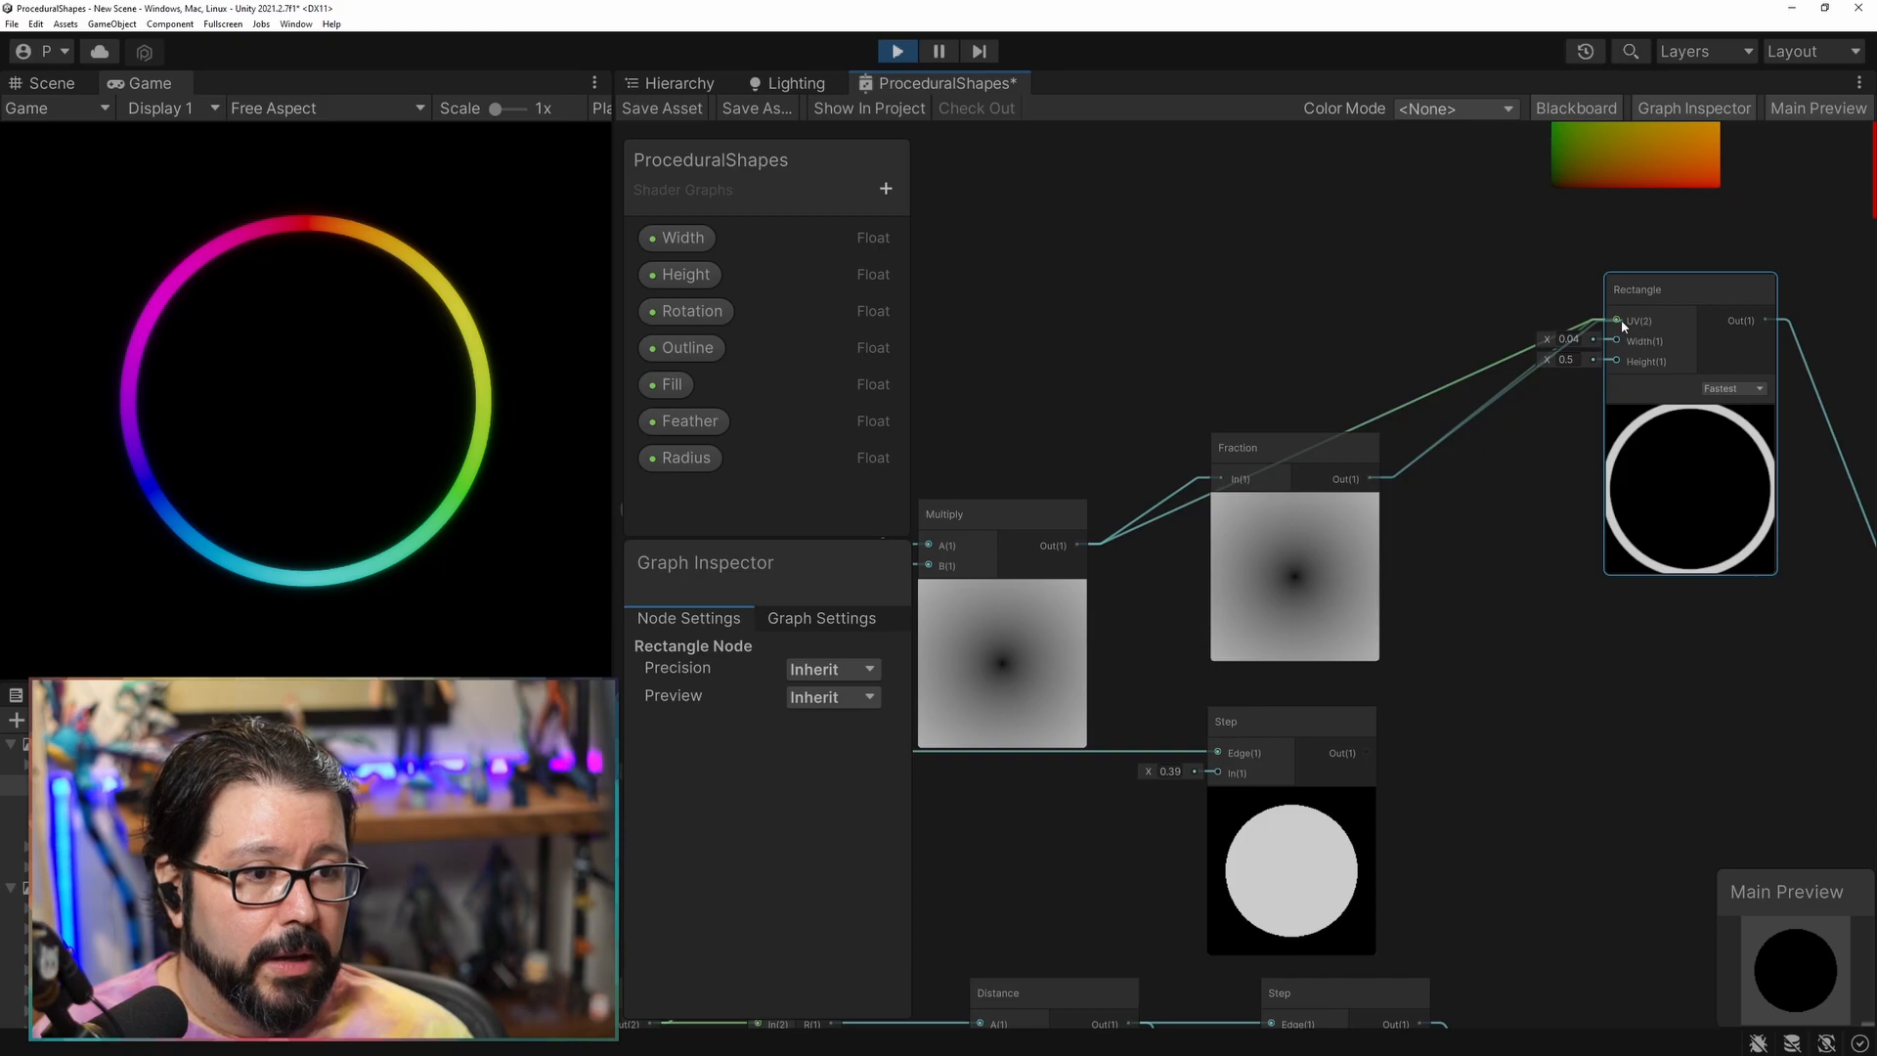
drag(1304, 445, 1354, 355)
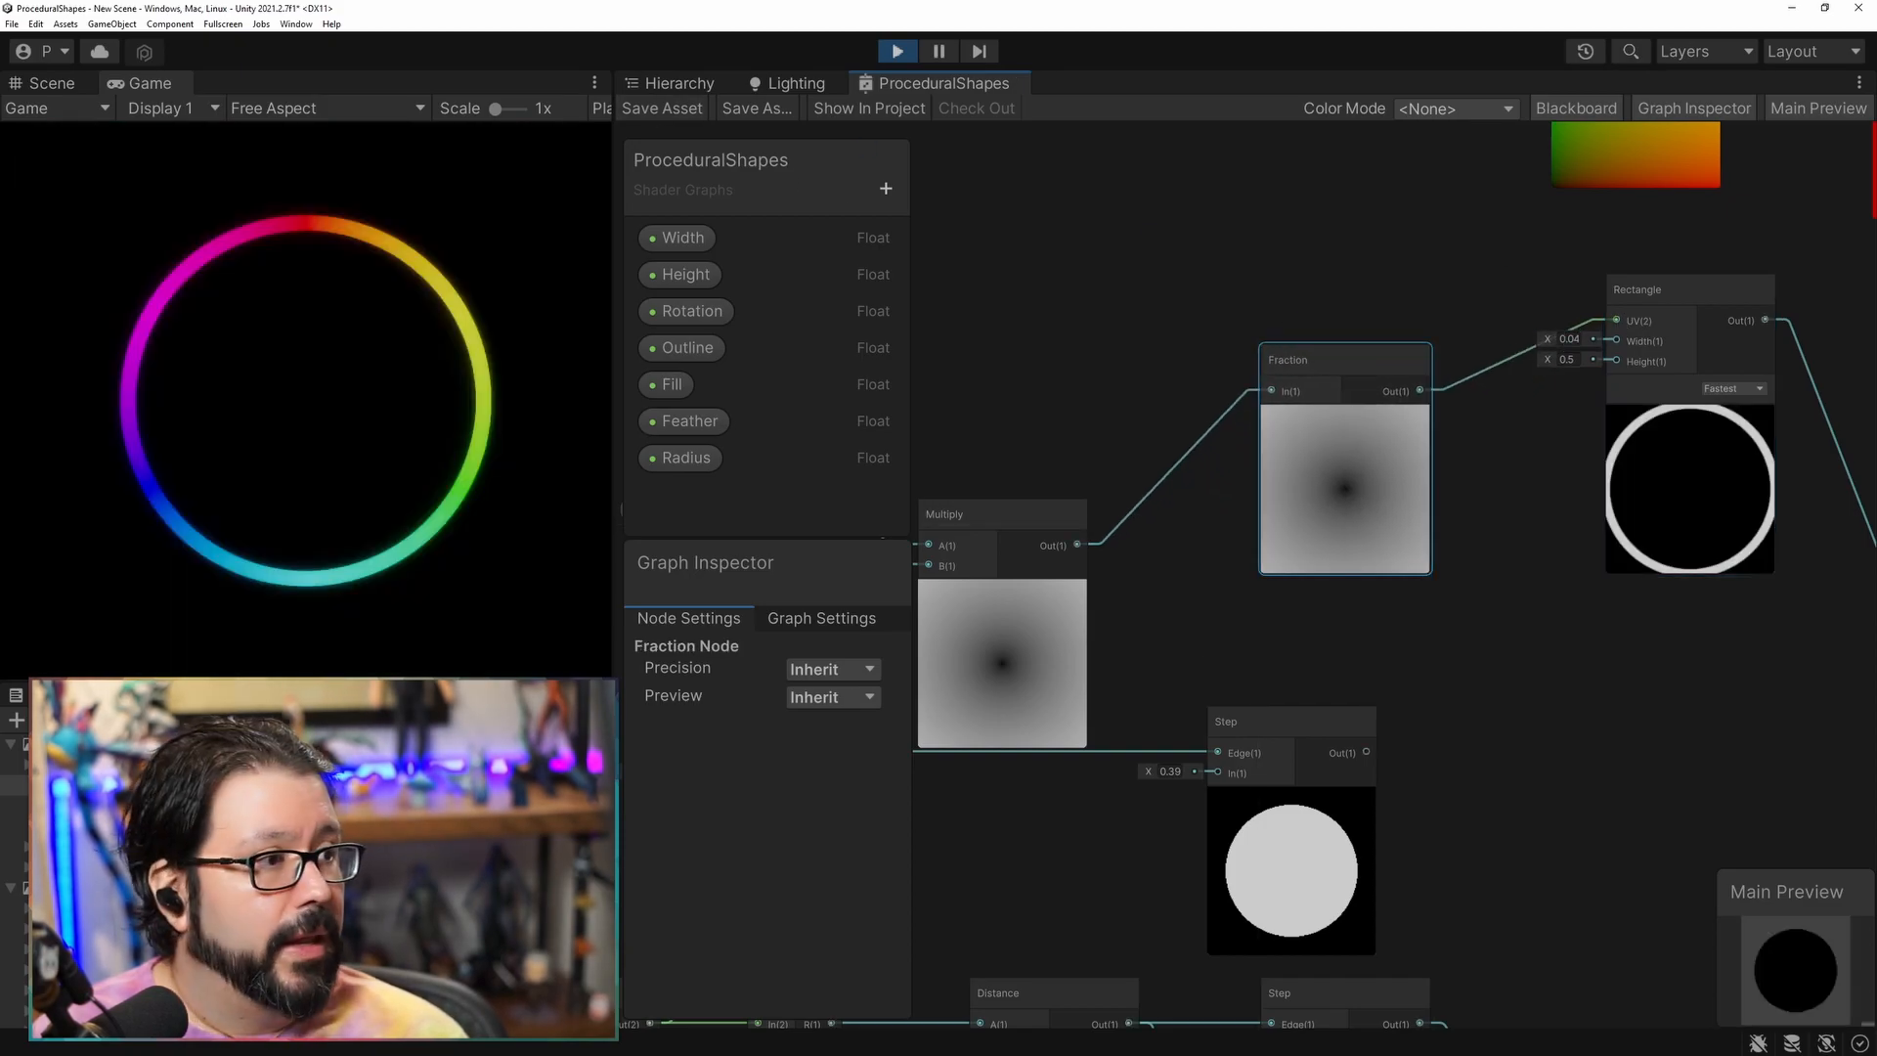
Set the material's Radius to 0.16 to repeat the ring concentrically, and move the material window away.
drag(1876, 166, 1316, 161)
drag(1314, 610, 1280, 608)
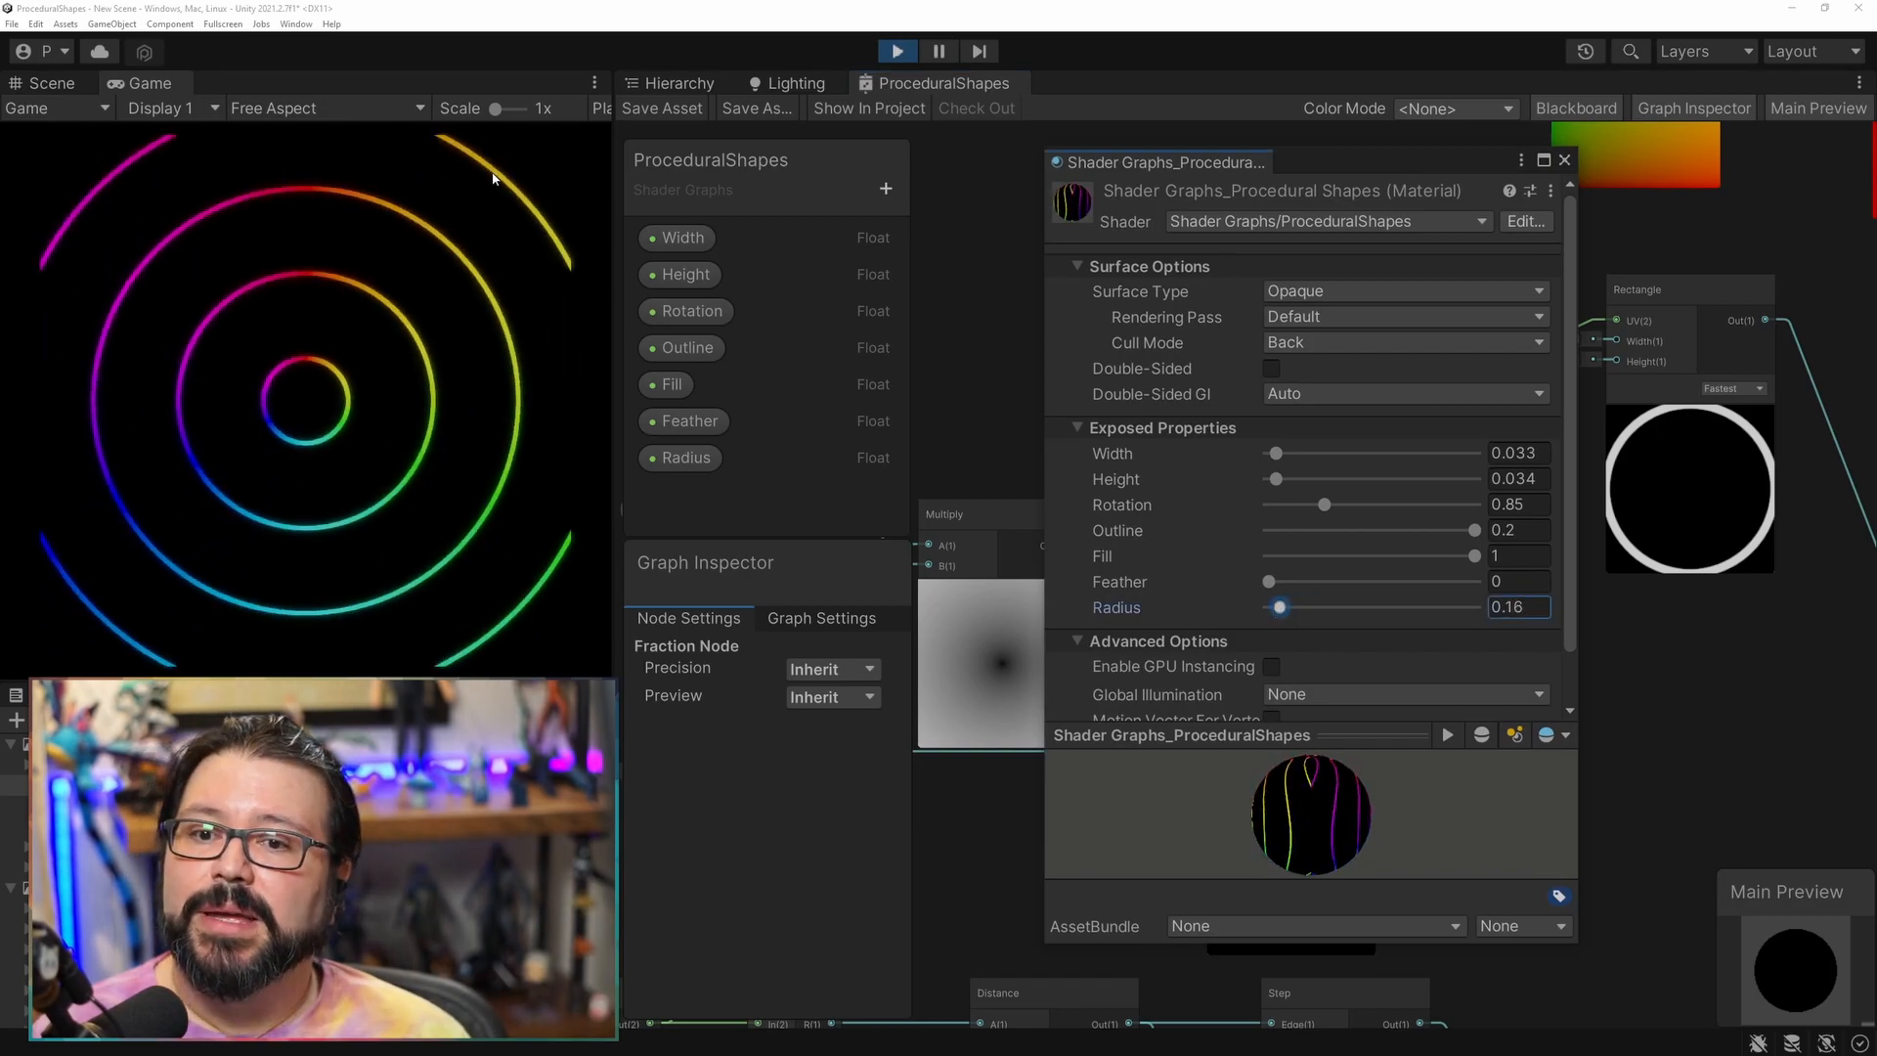
drag(1333, 168, 1876, 167)
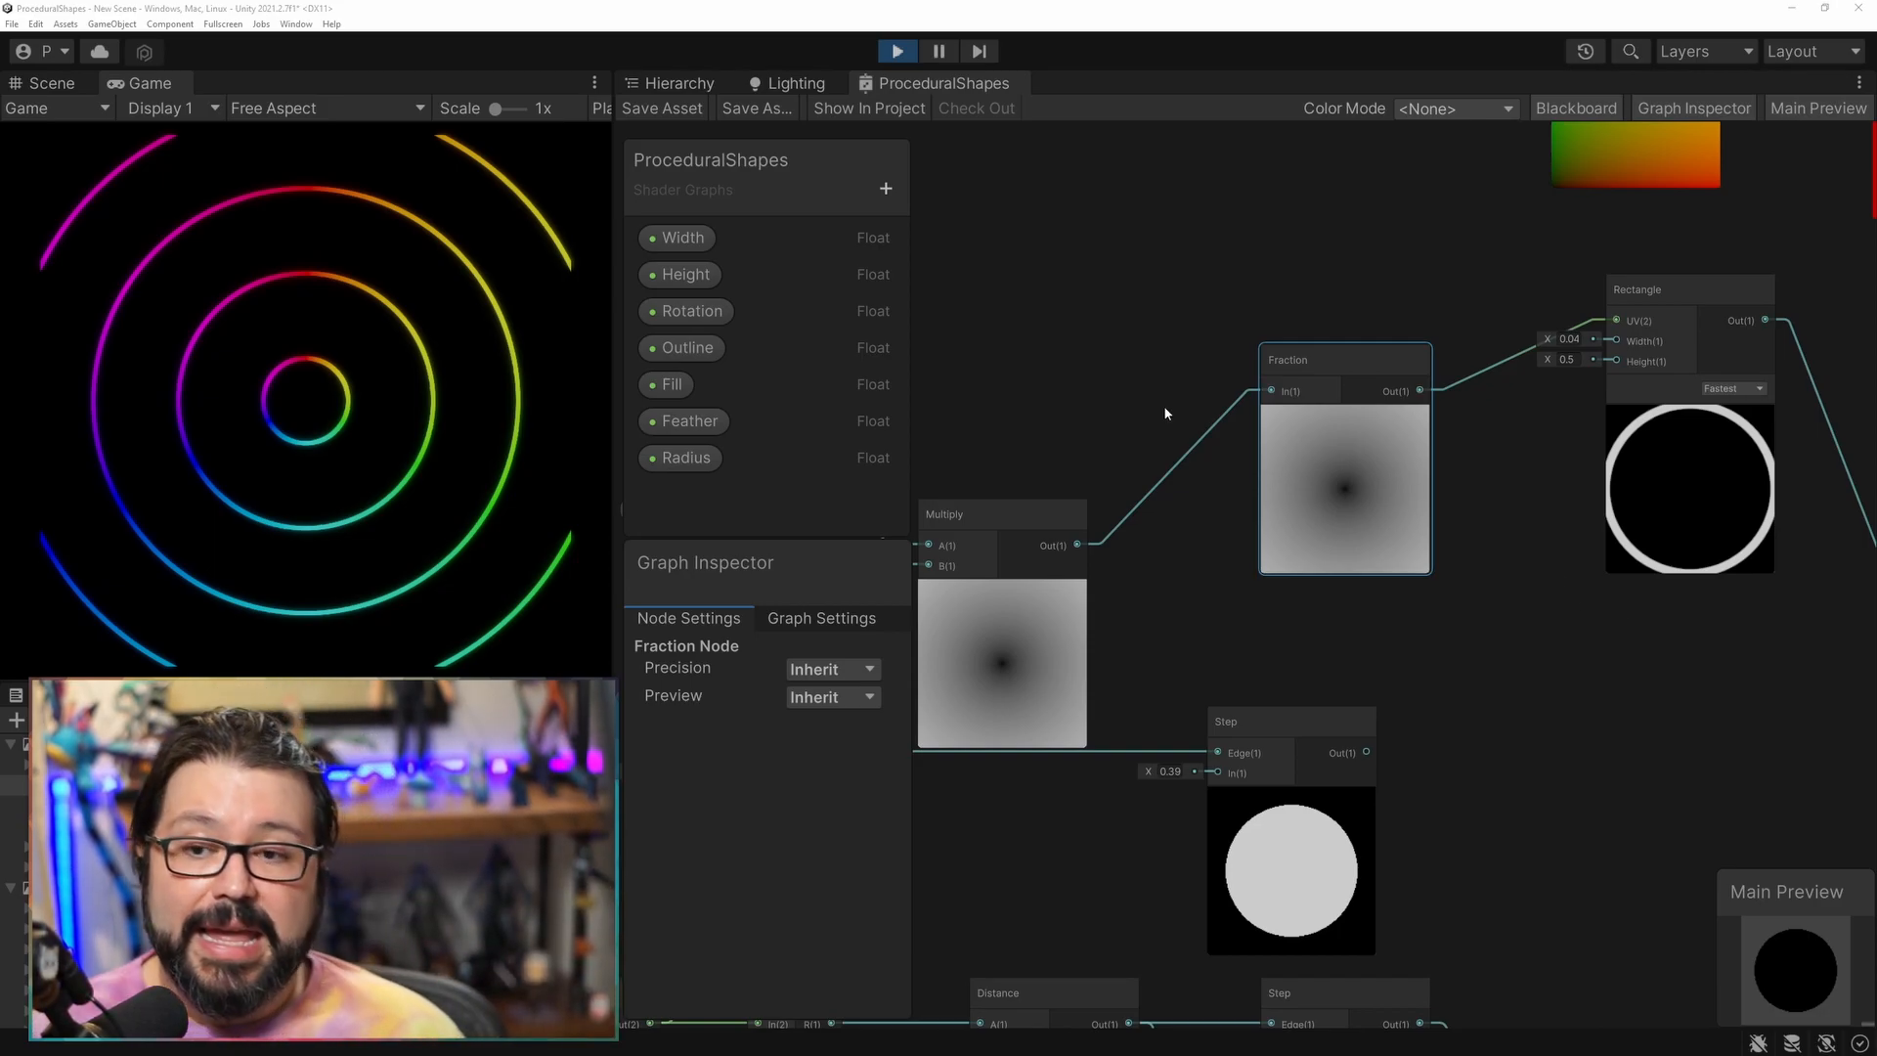
Create an Add node from the output of the Multiply node that feeds Fraction.
middle_drag(1166, 411, 1408, 390)
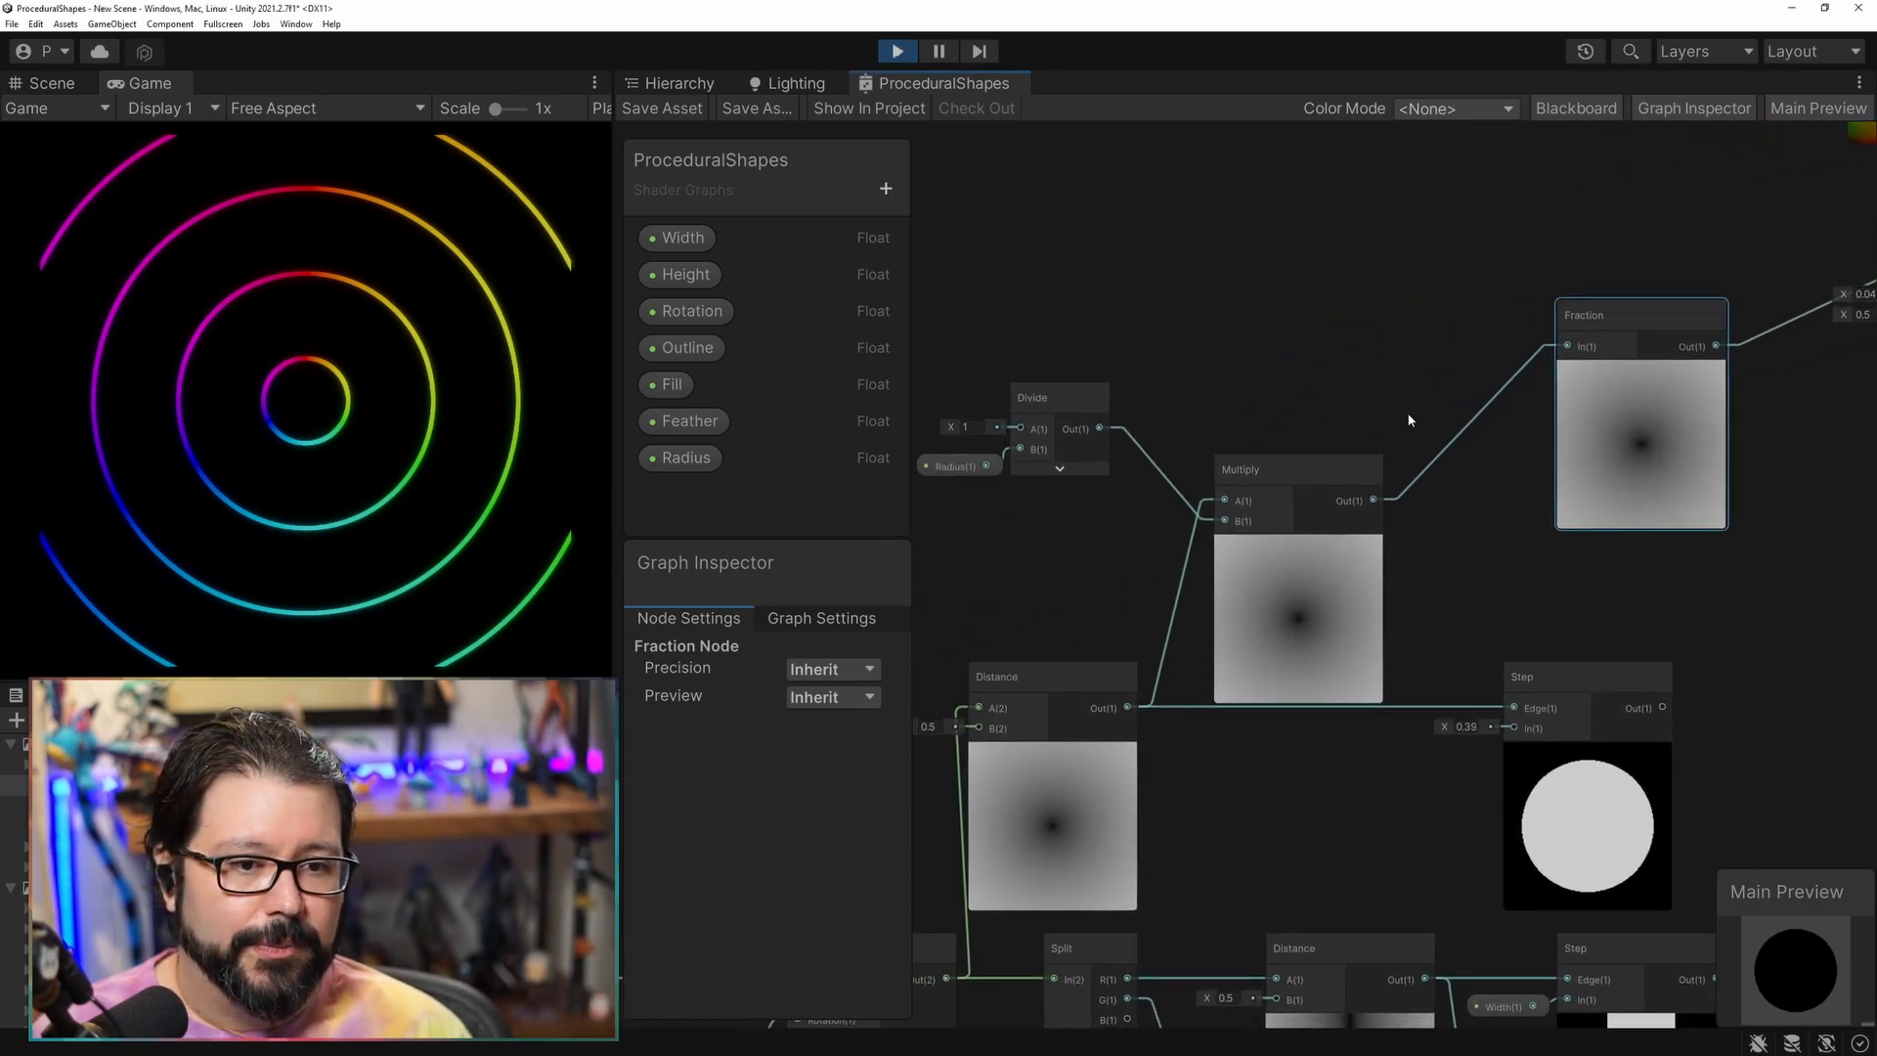
drag(1378, 500, 1382, 278)
text(add)
key(Return)
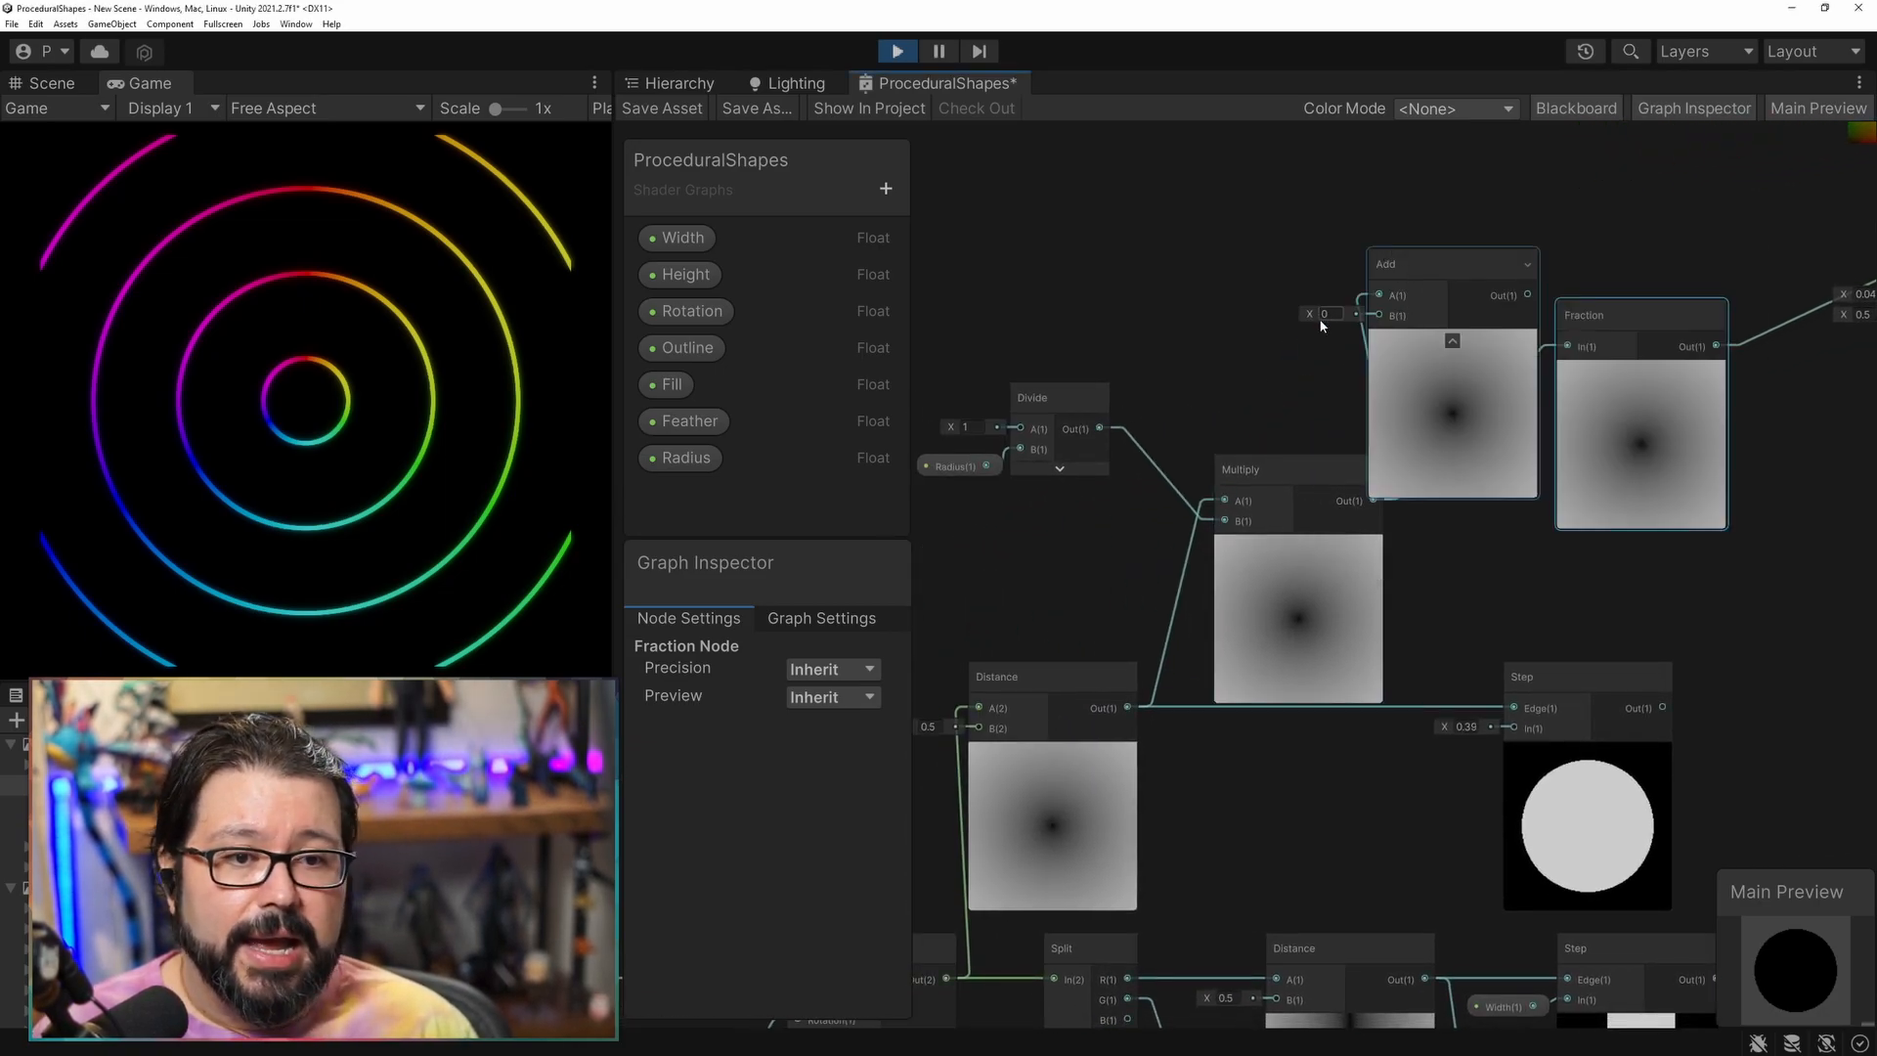
Feed a new Time node's Time output into Add's B input, connect Add to the Fraction node, and save the shader asset.
drag(1379, 315, 1259, 252)
text(time)
key(Down)
key(Down)
key(Down)
key(Return)
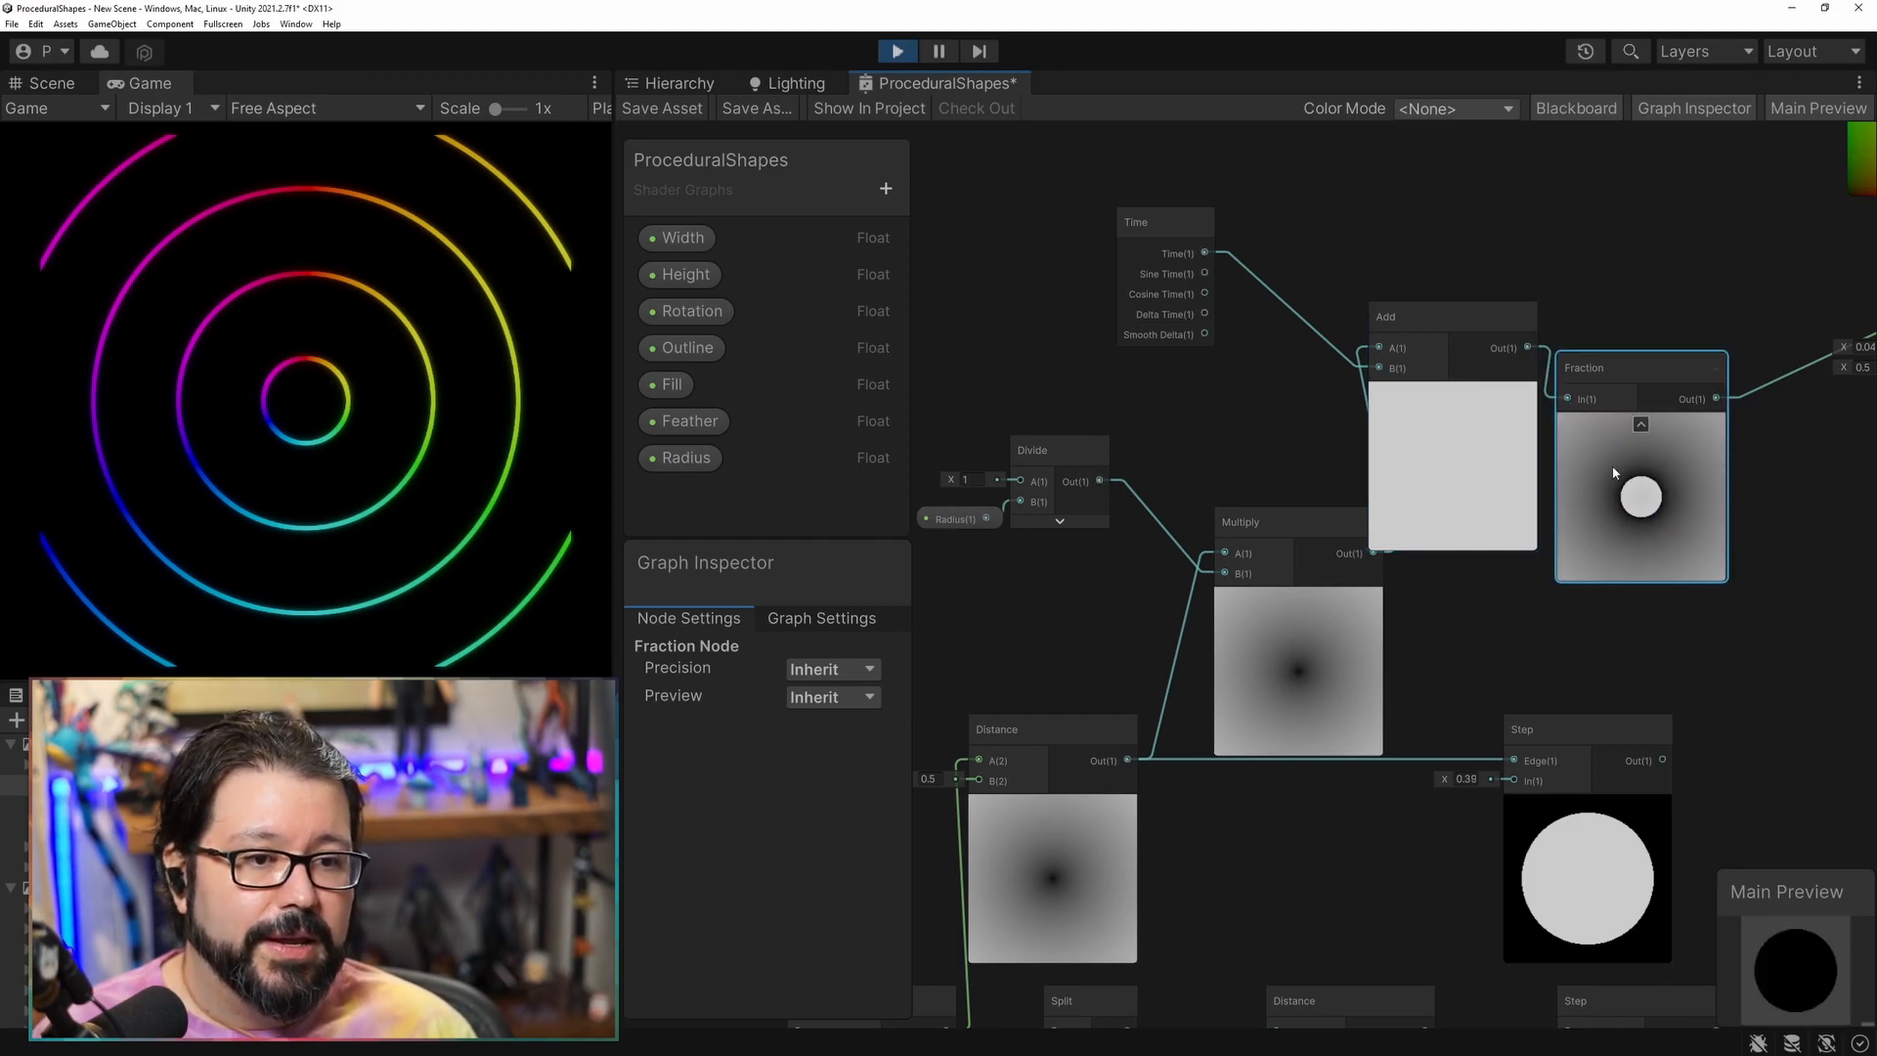
click(661, 108)
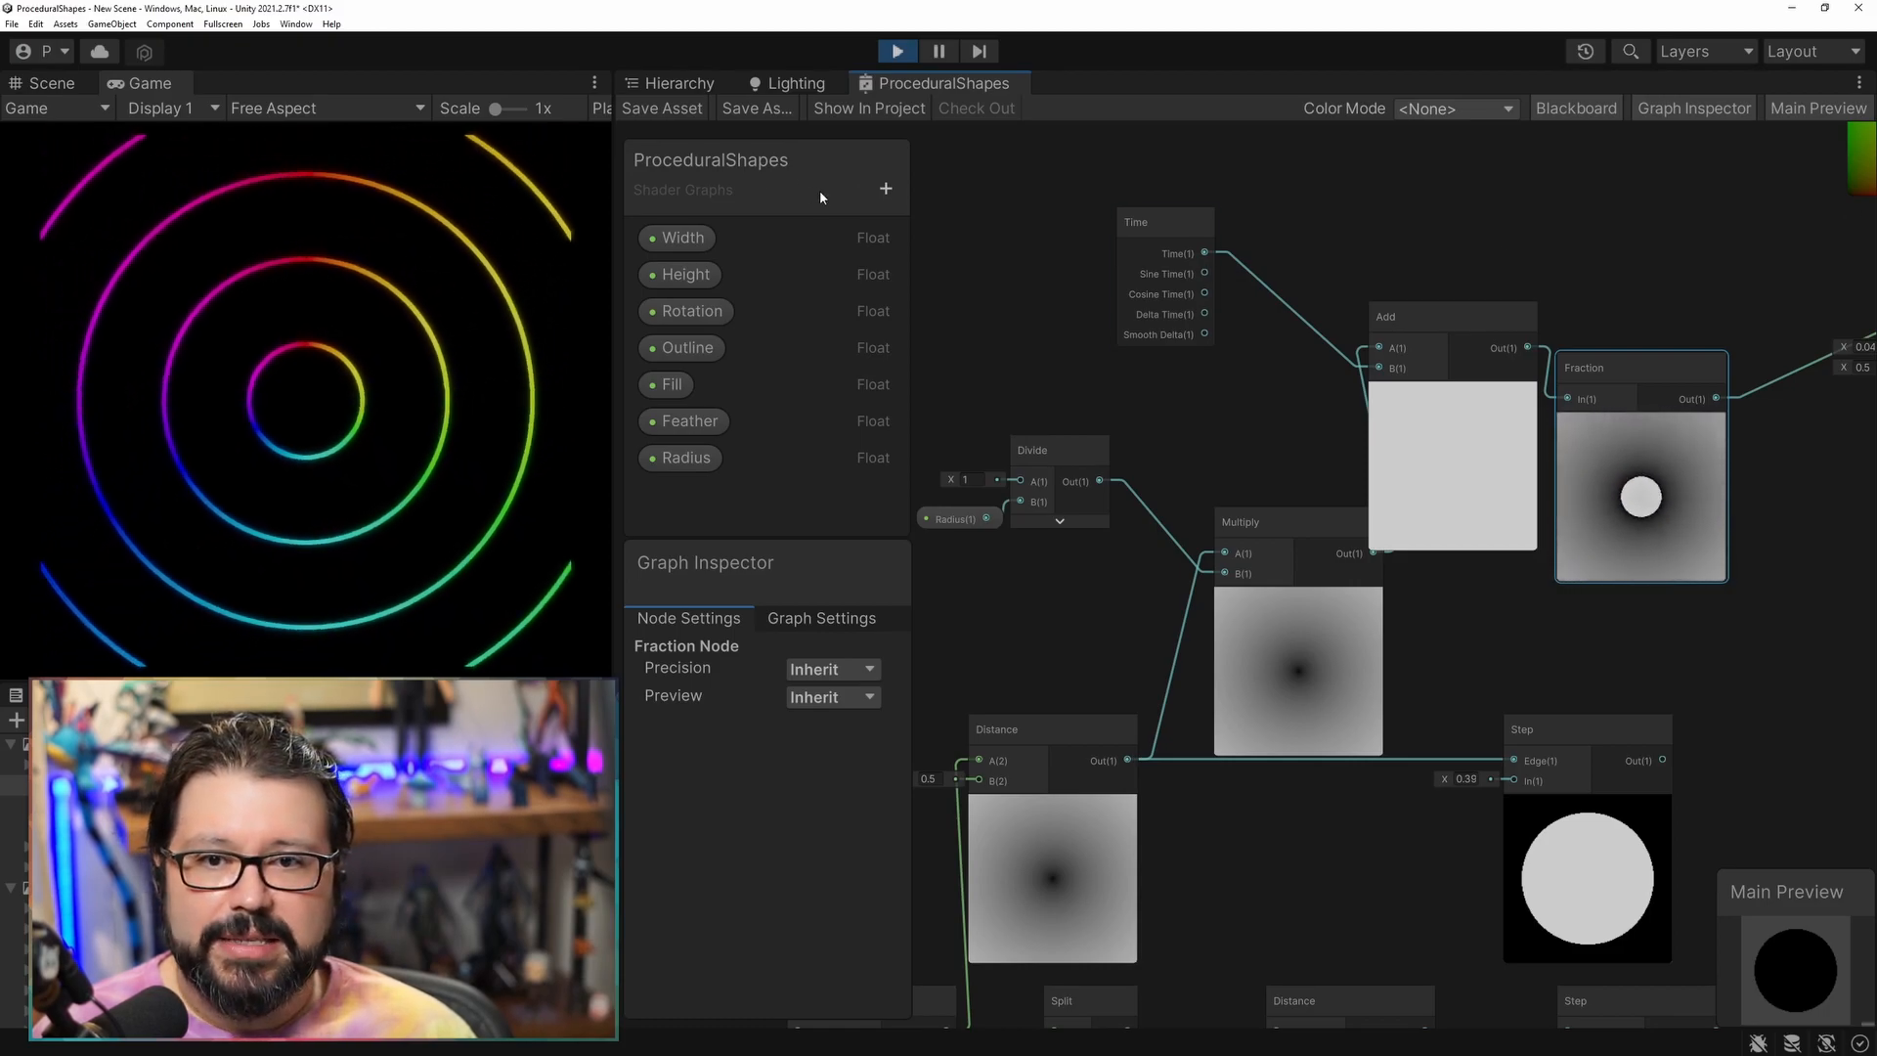
Add a Float property named Speed to the shader graph.
click(885, 190)
click(944, 221)
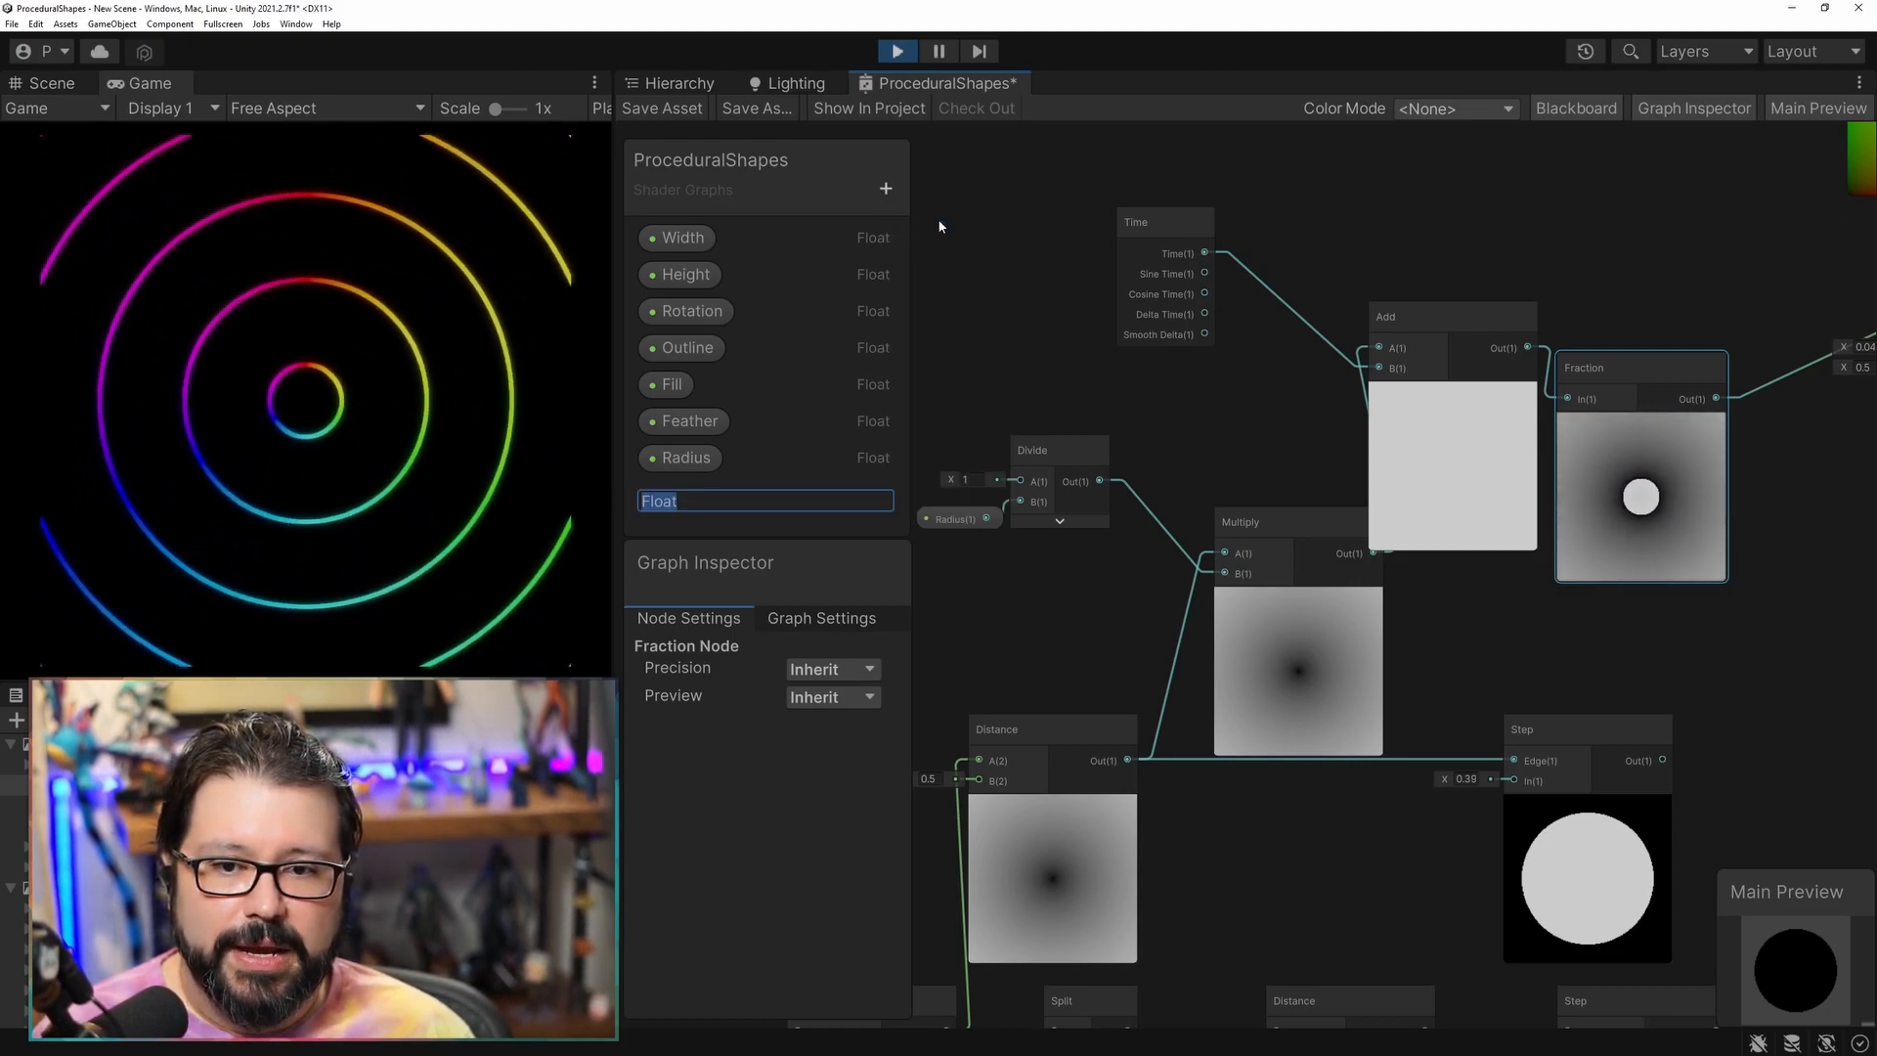
text(Speed)
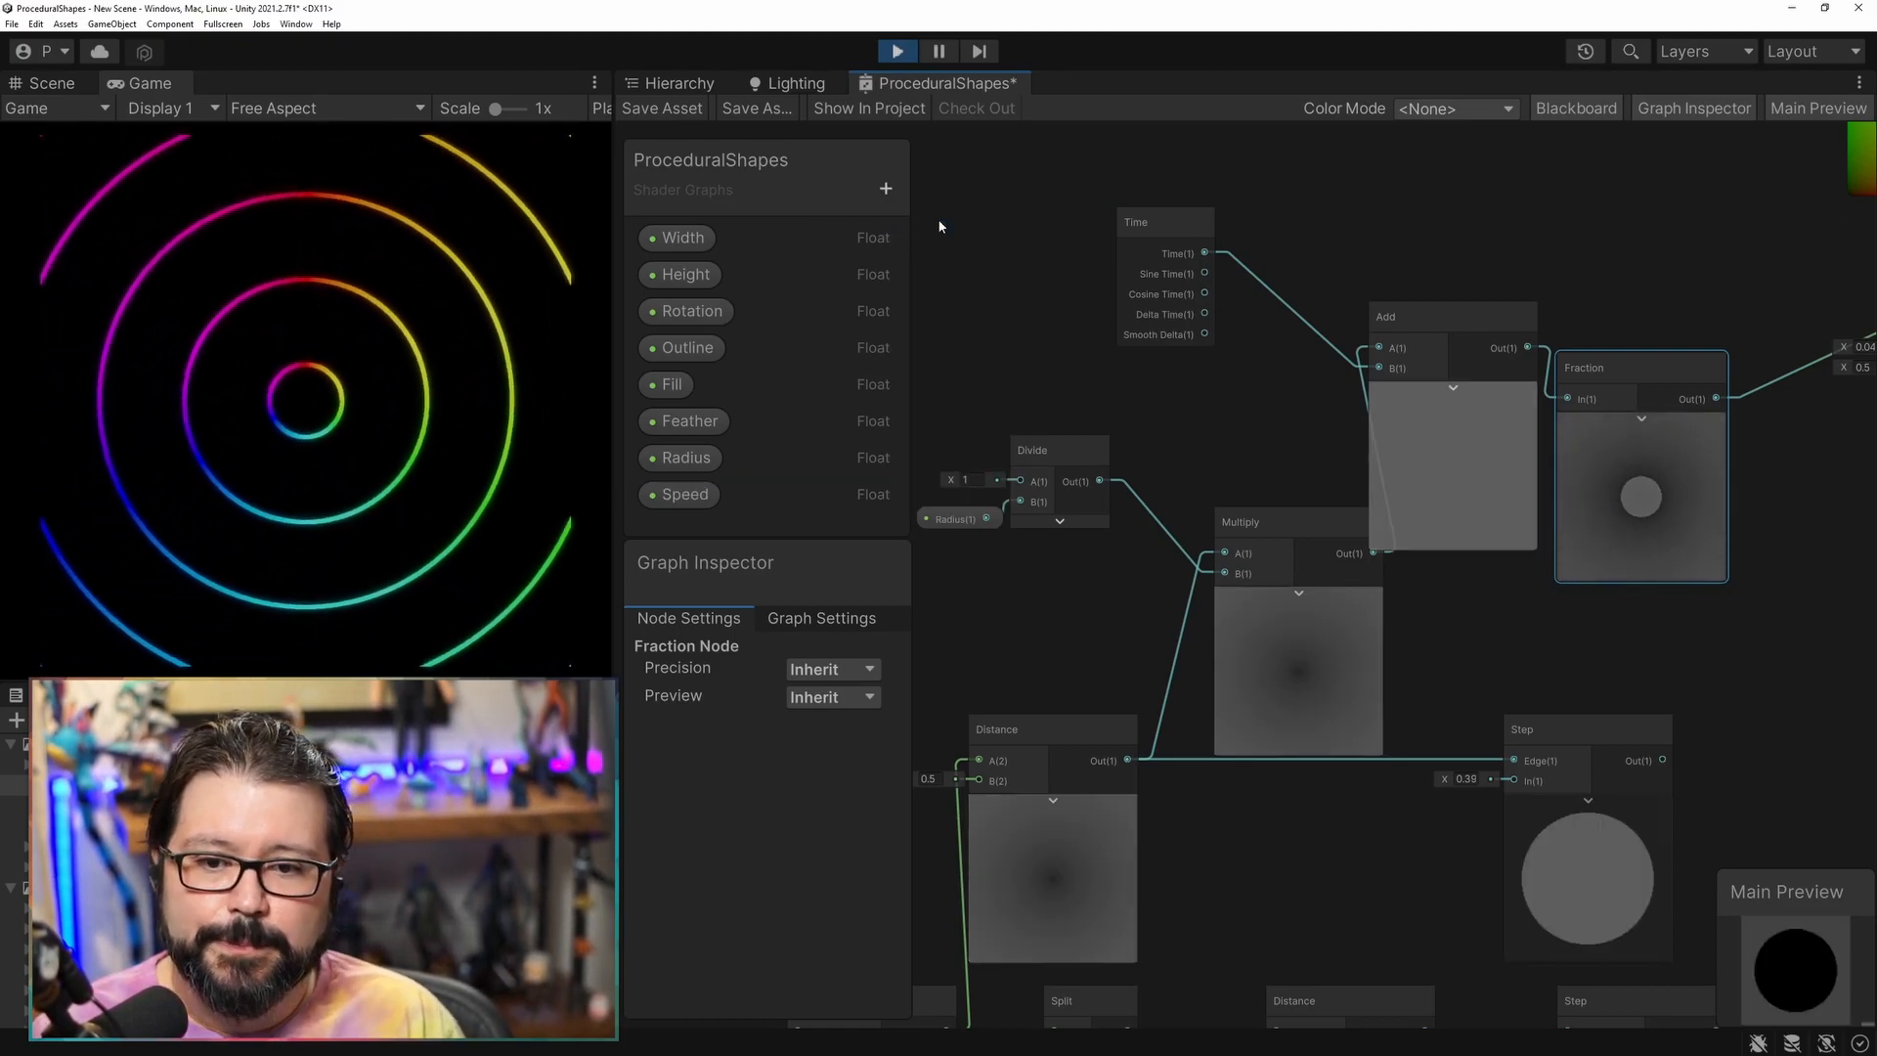
key(Return)
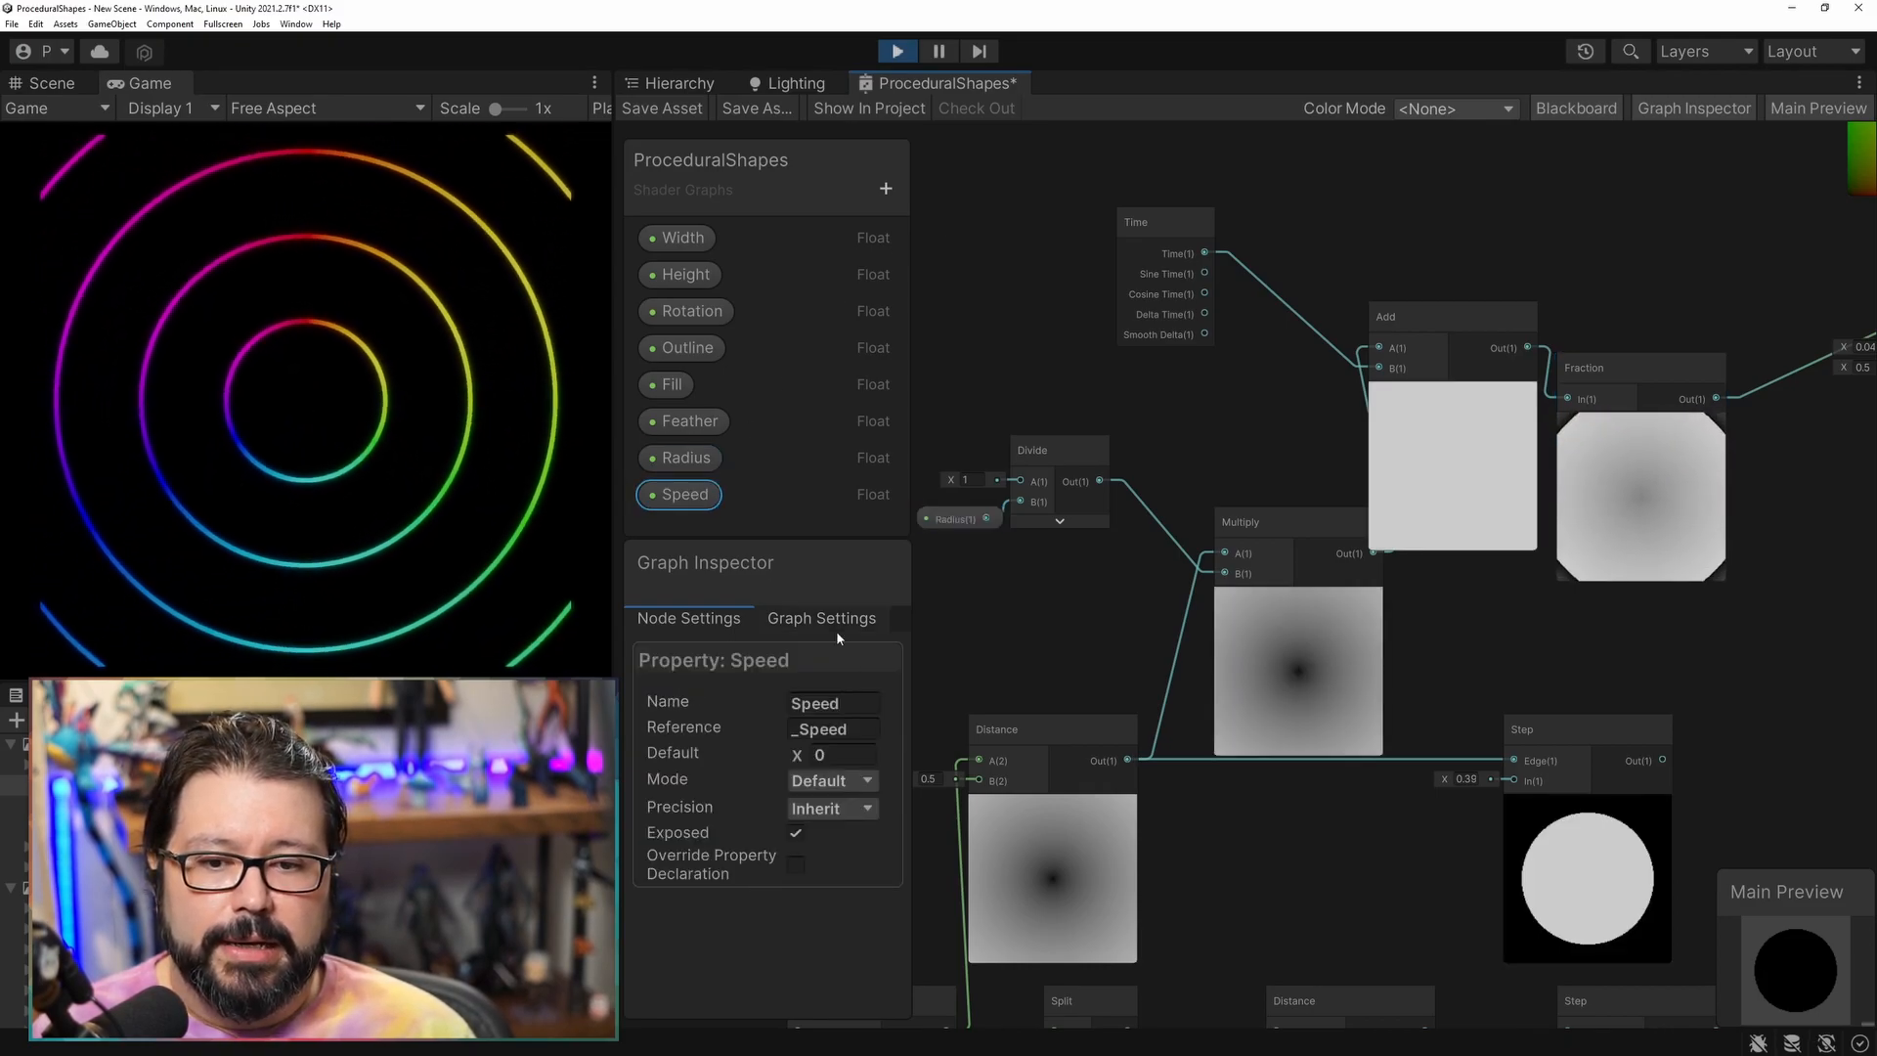
Change the Speed property to Slider mode with a minimum of -5 and a maximum of 5.
click(833, 780)
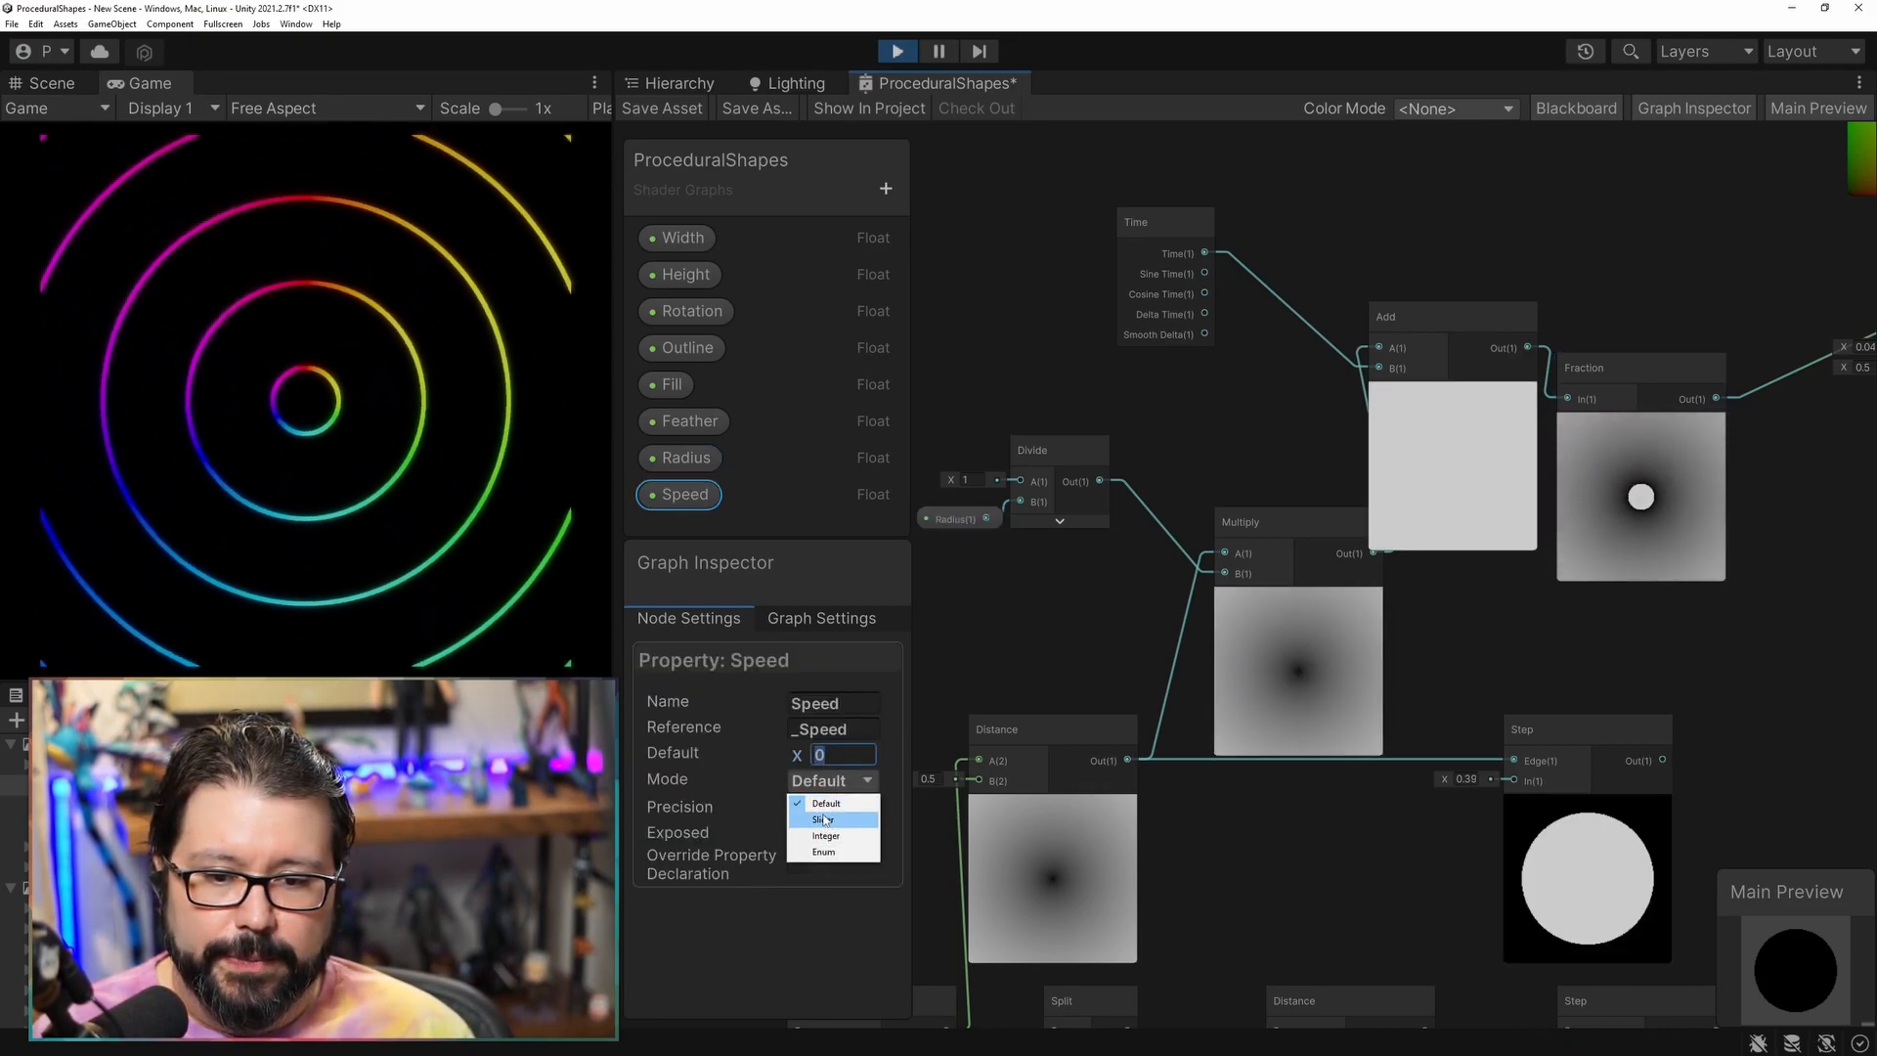
click(833, 820)
text(-)
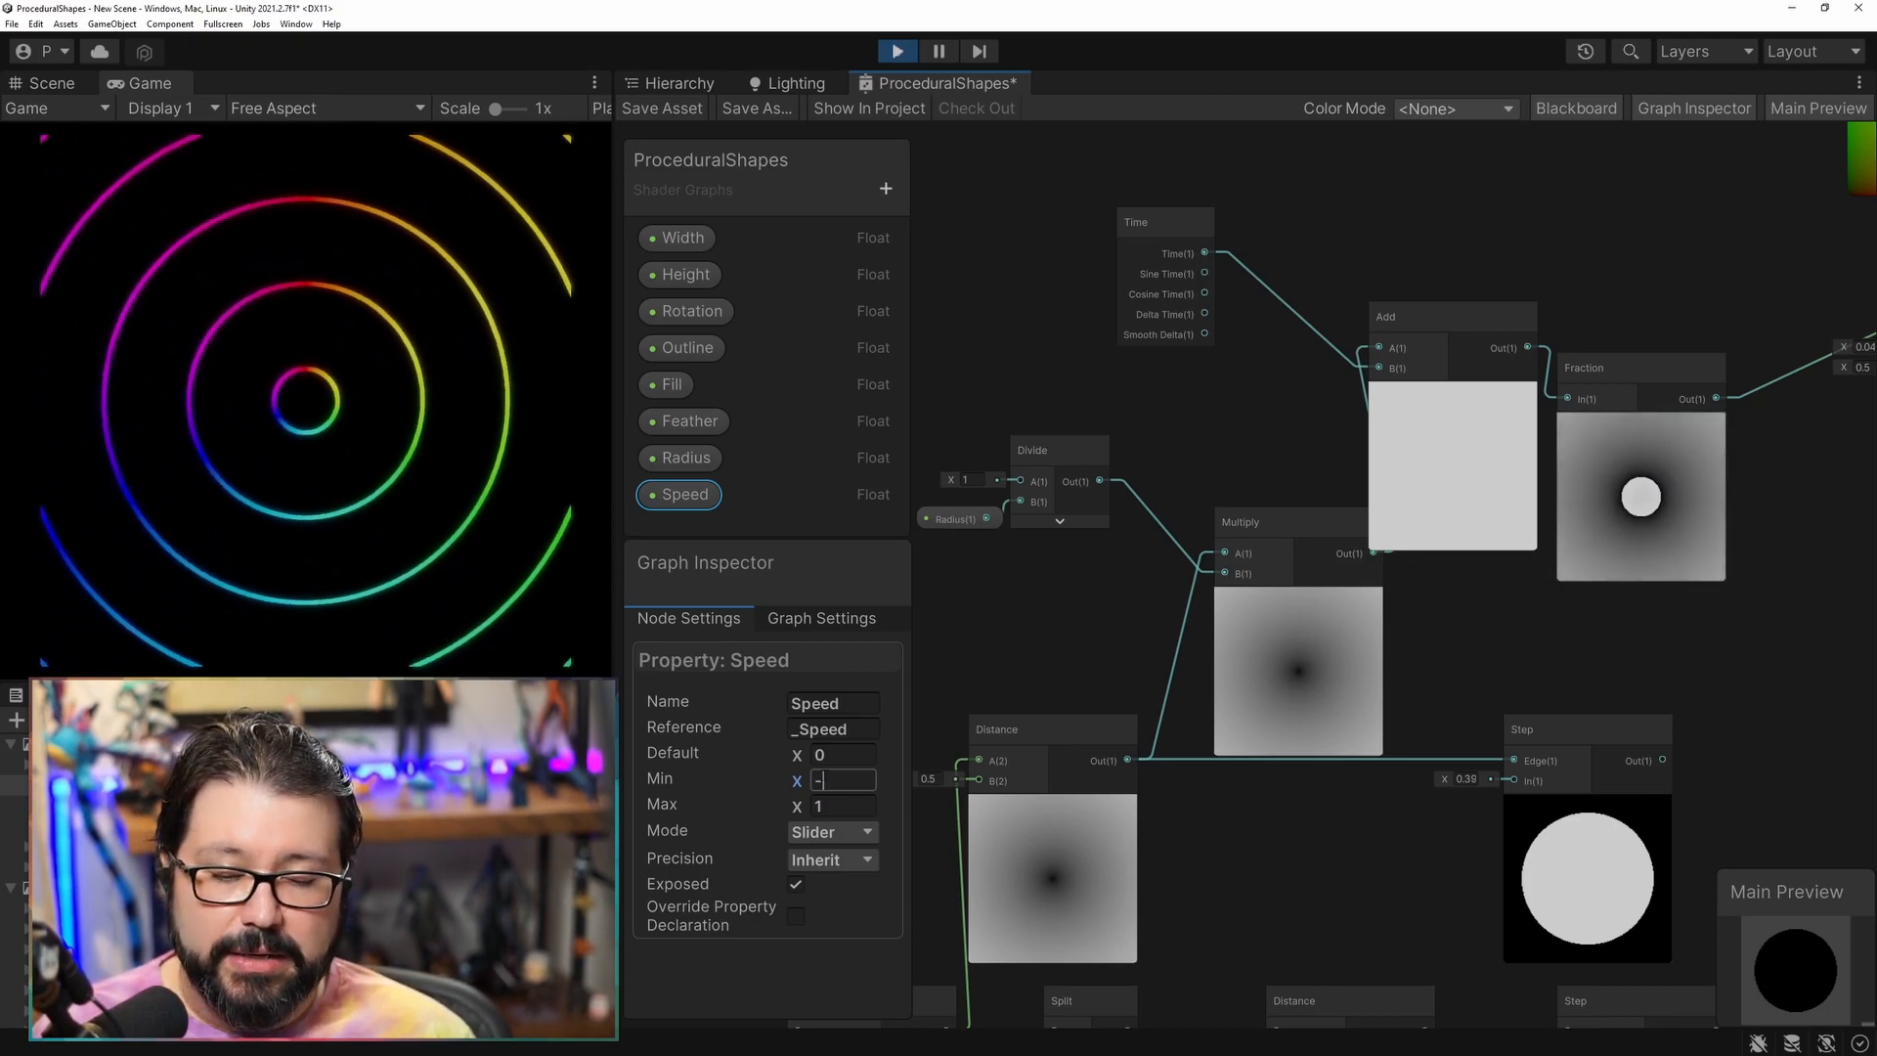
text(5)
key(Tab)
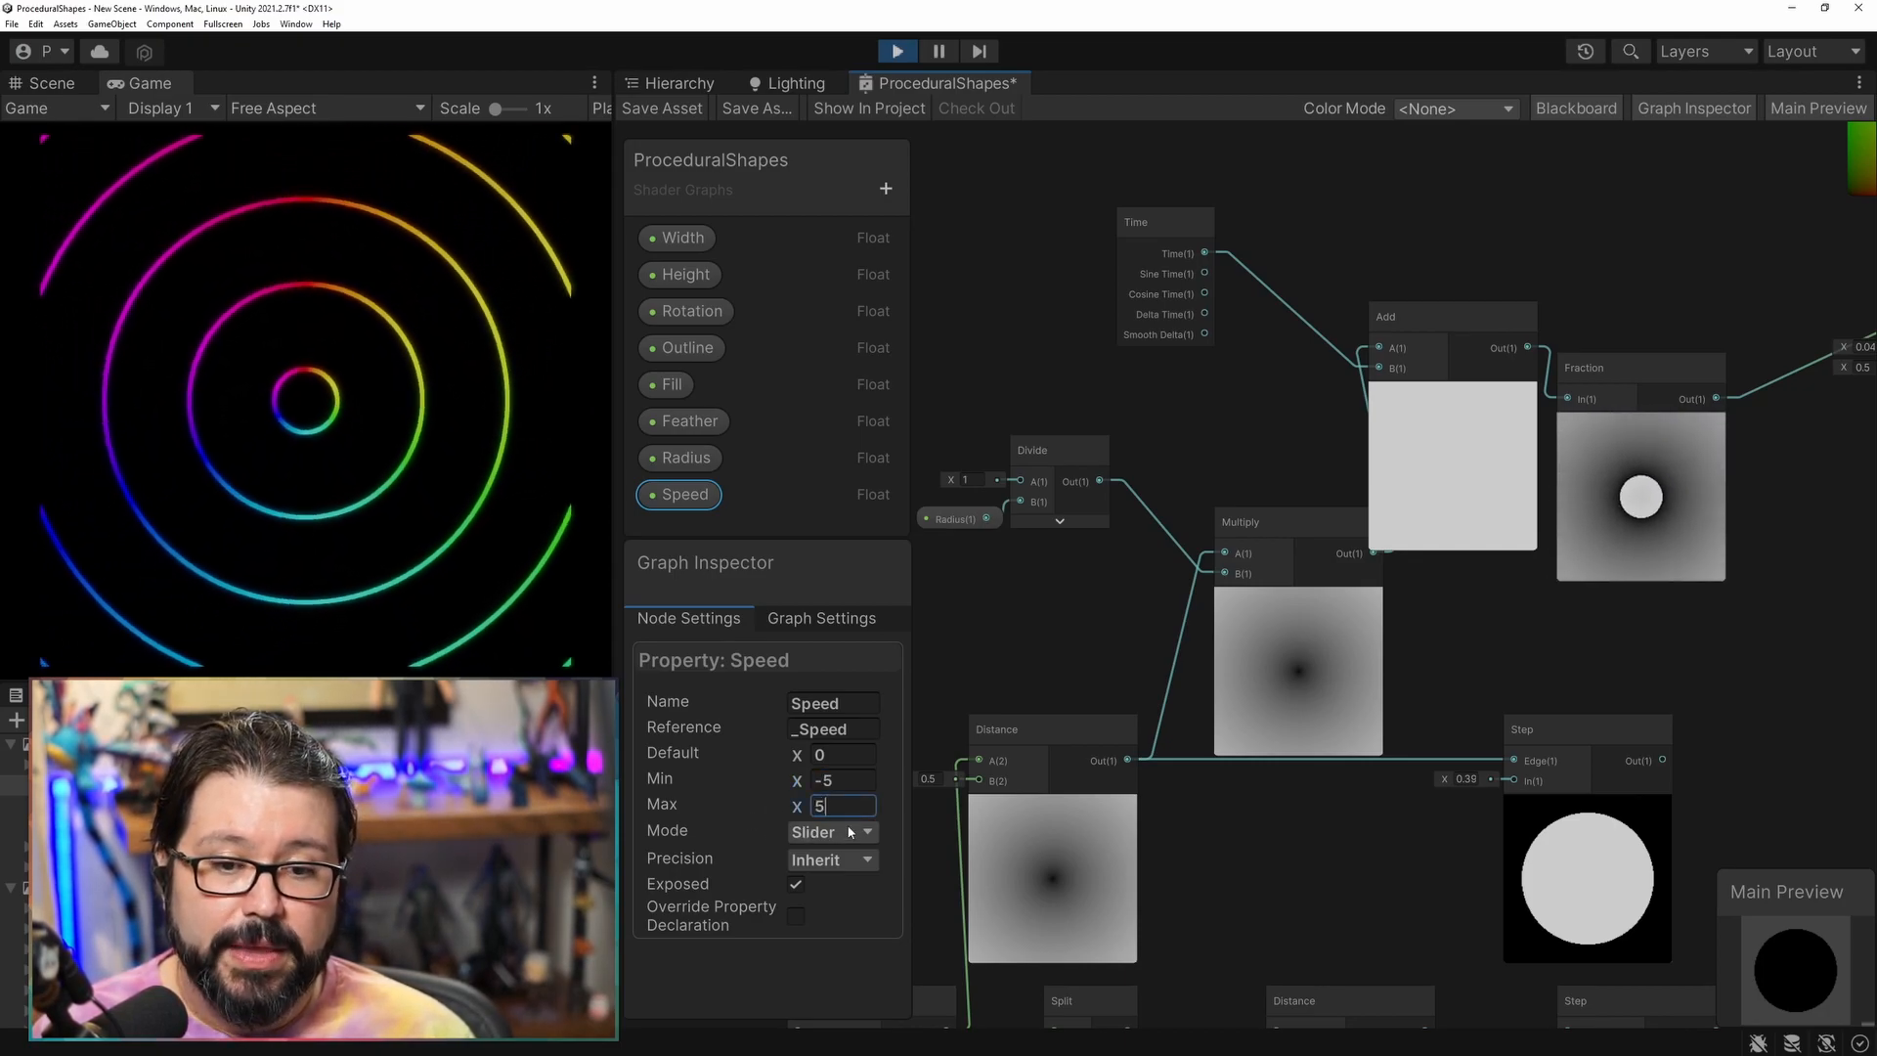
click(854, 780)
Multiply the Time output by the Speed property in a new Multiply node feeding Add, and collapse that node's preview.
click(680, 496)
drag(1256, 214, 1256, 196)
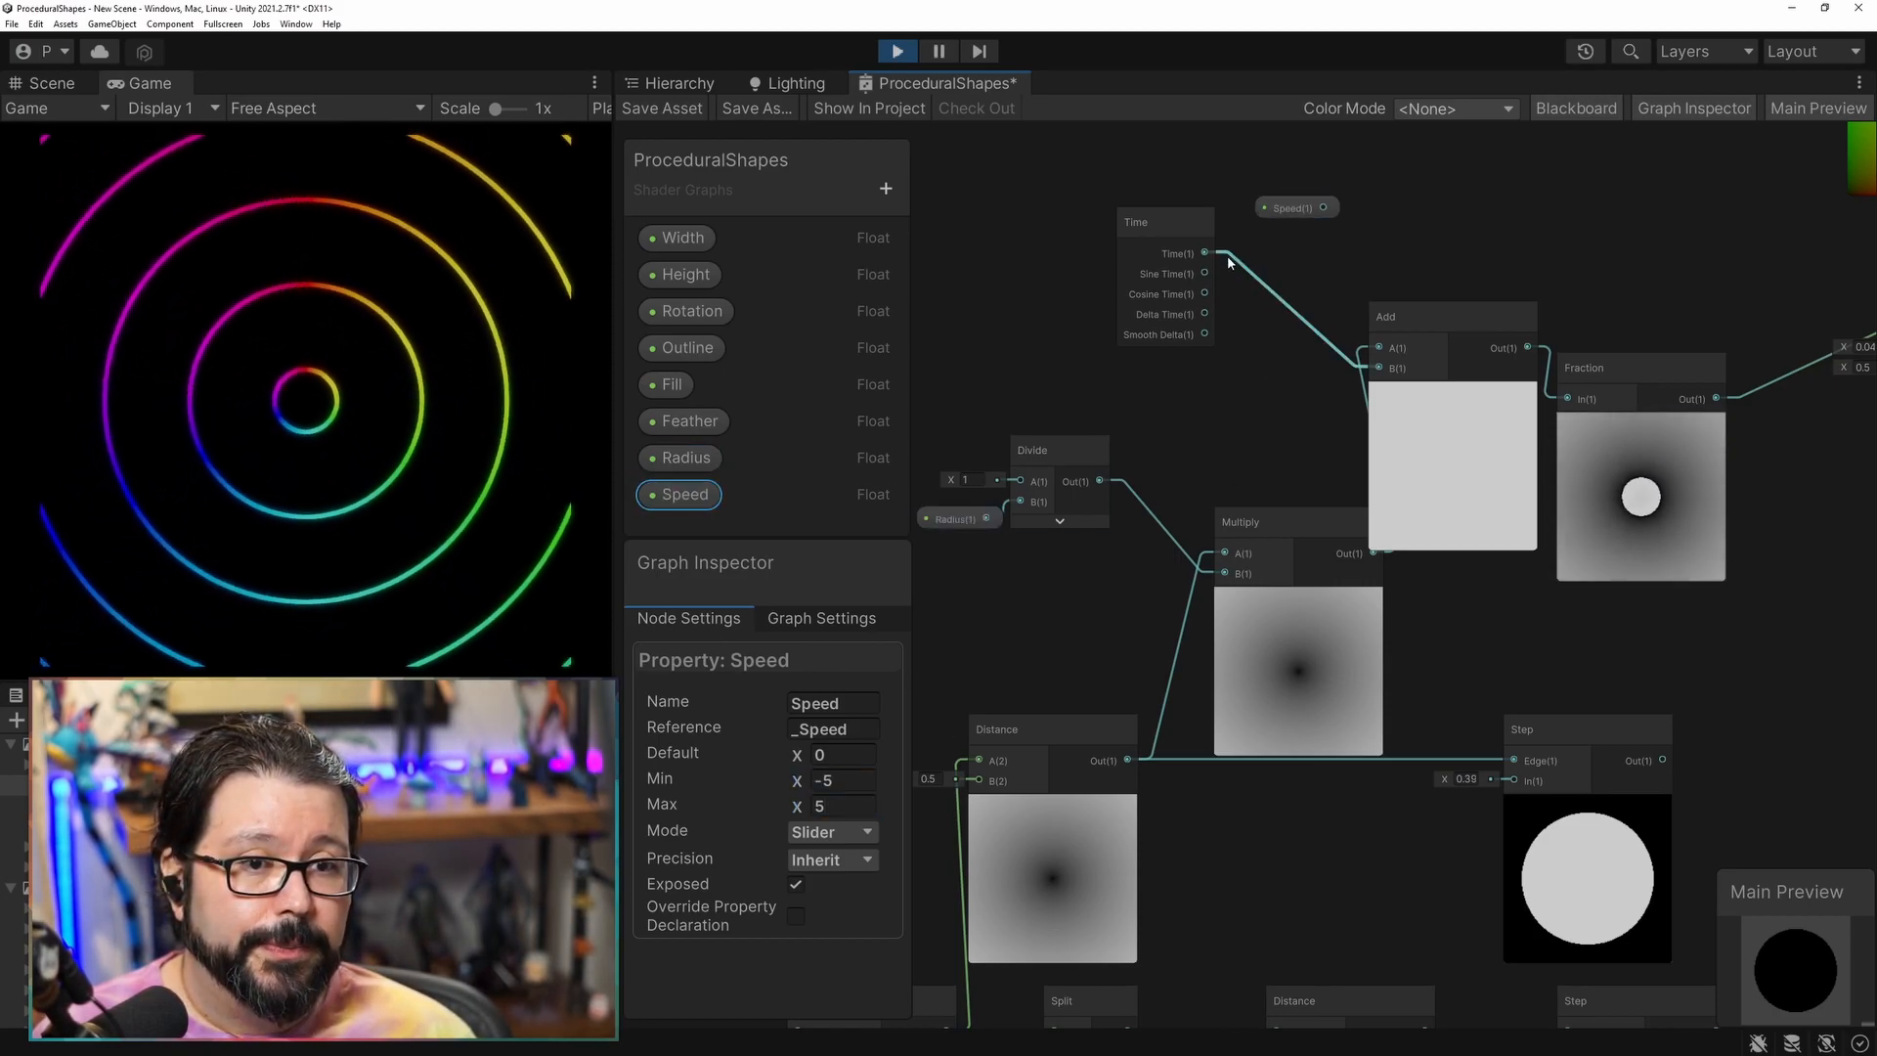
drag(1206, 254, 1271, 286)
text(multi)
key(Return)
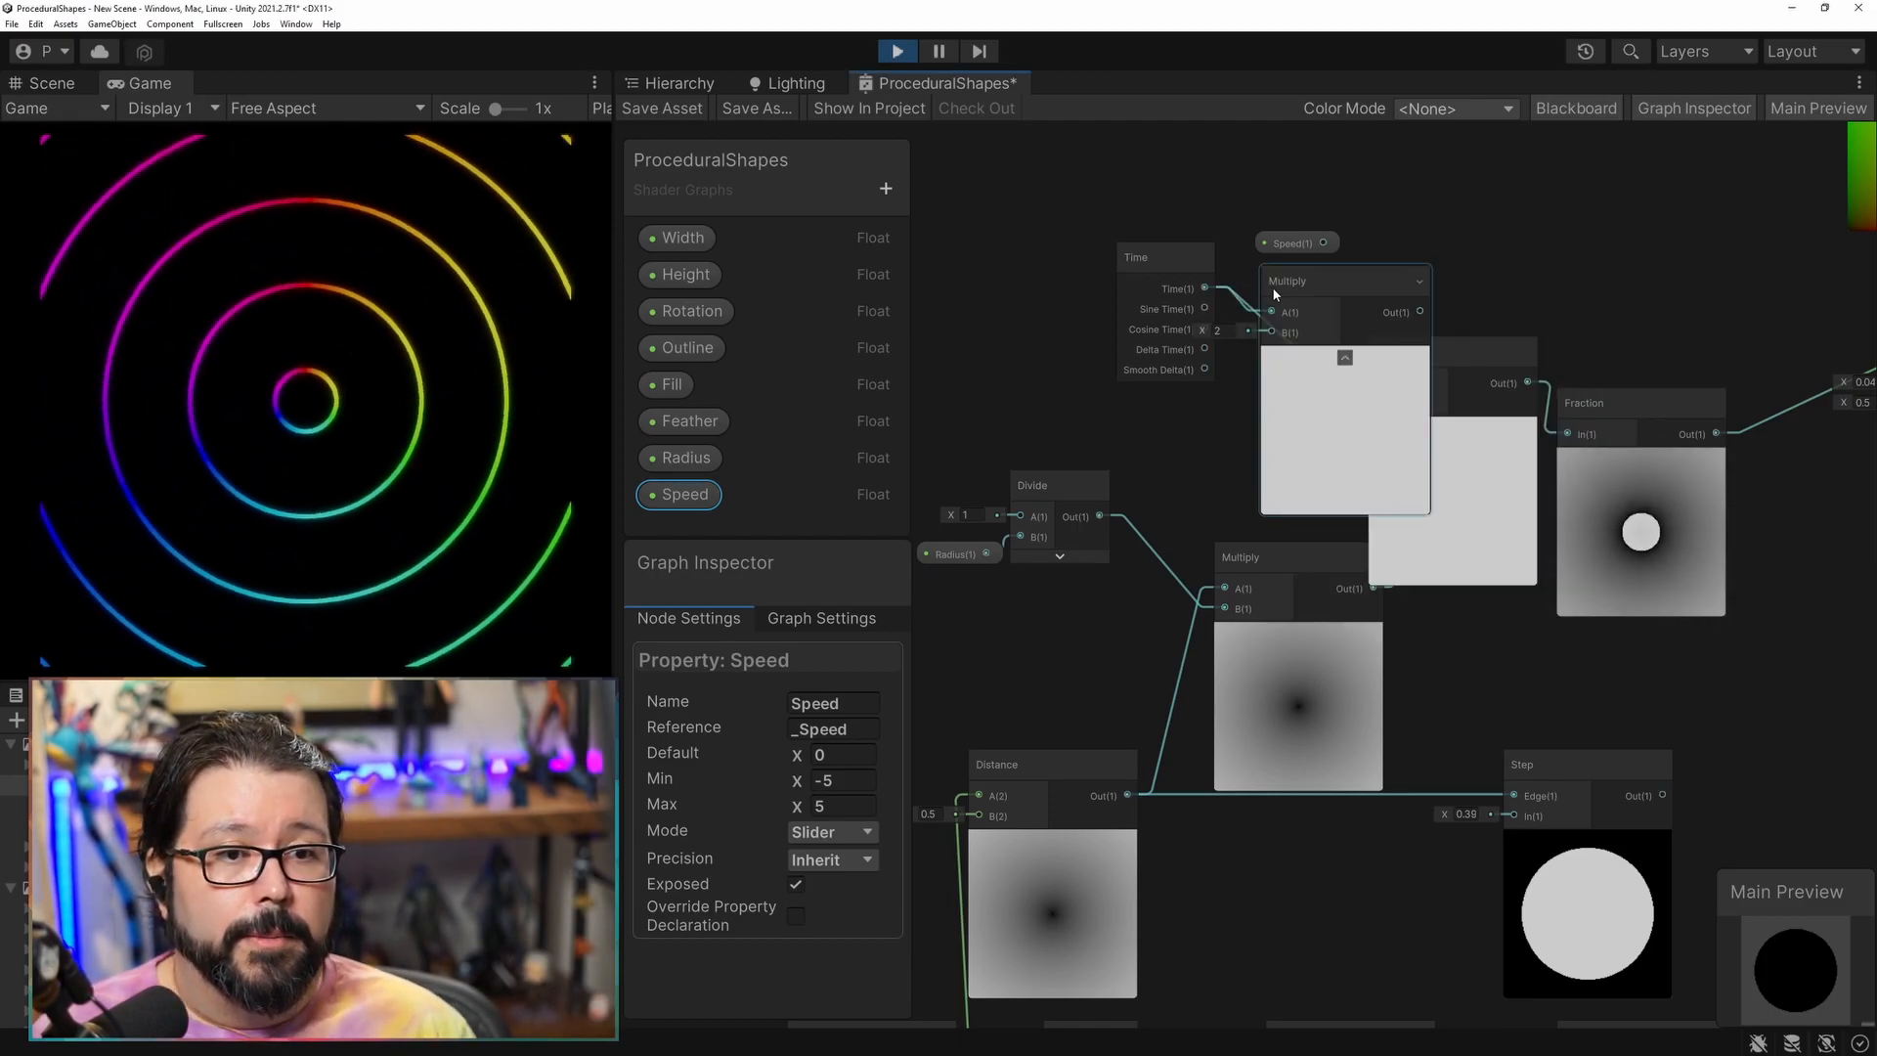
drag(1322, 242, 1379, 405)
click(1345, 358)
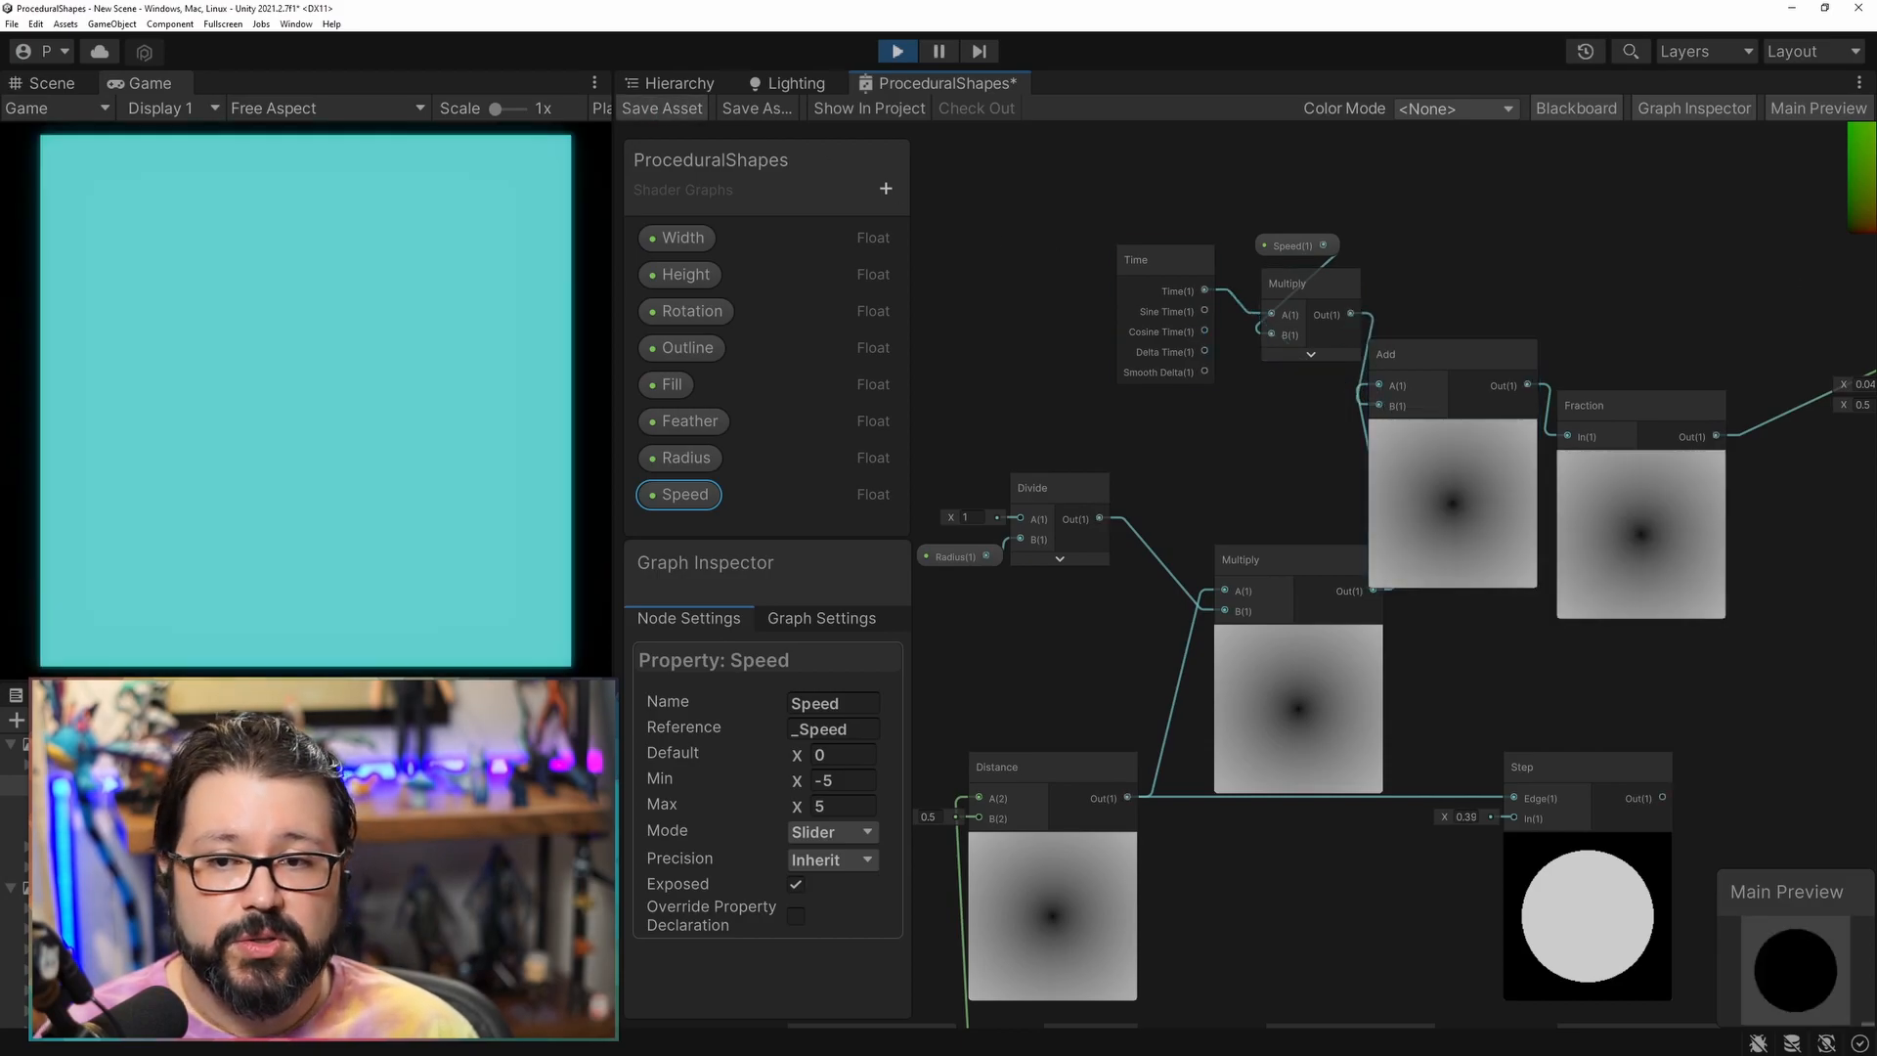
Bring the material window into view and vary the material's Speed, trying -1.62 and then a positive value.
drag(1876, 180, 1257, 177)
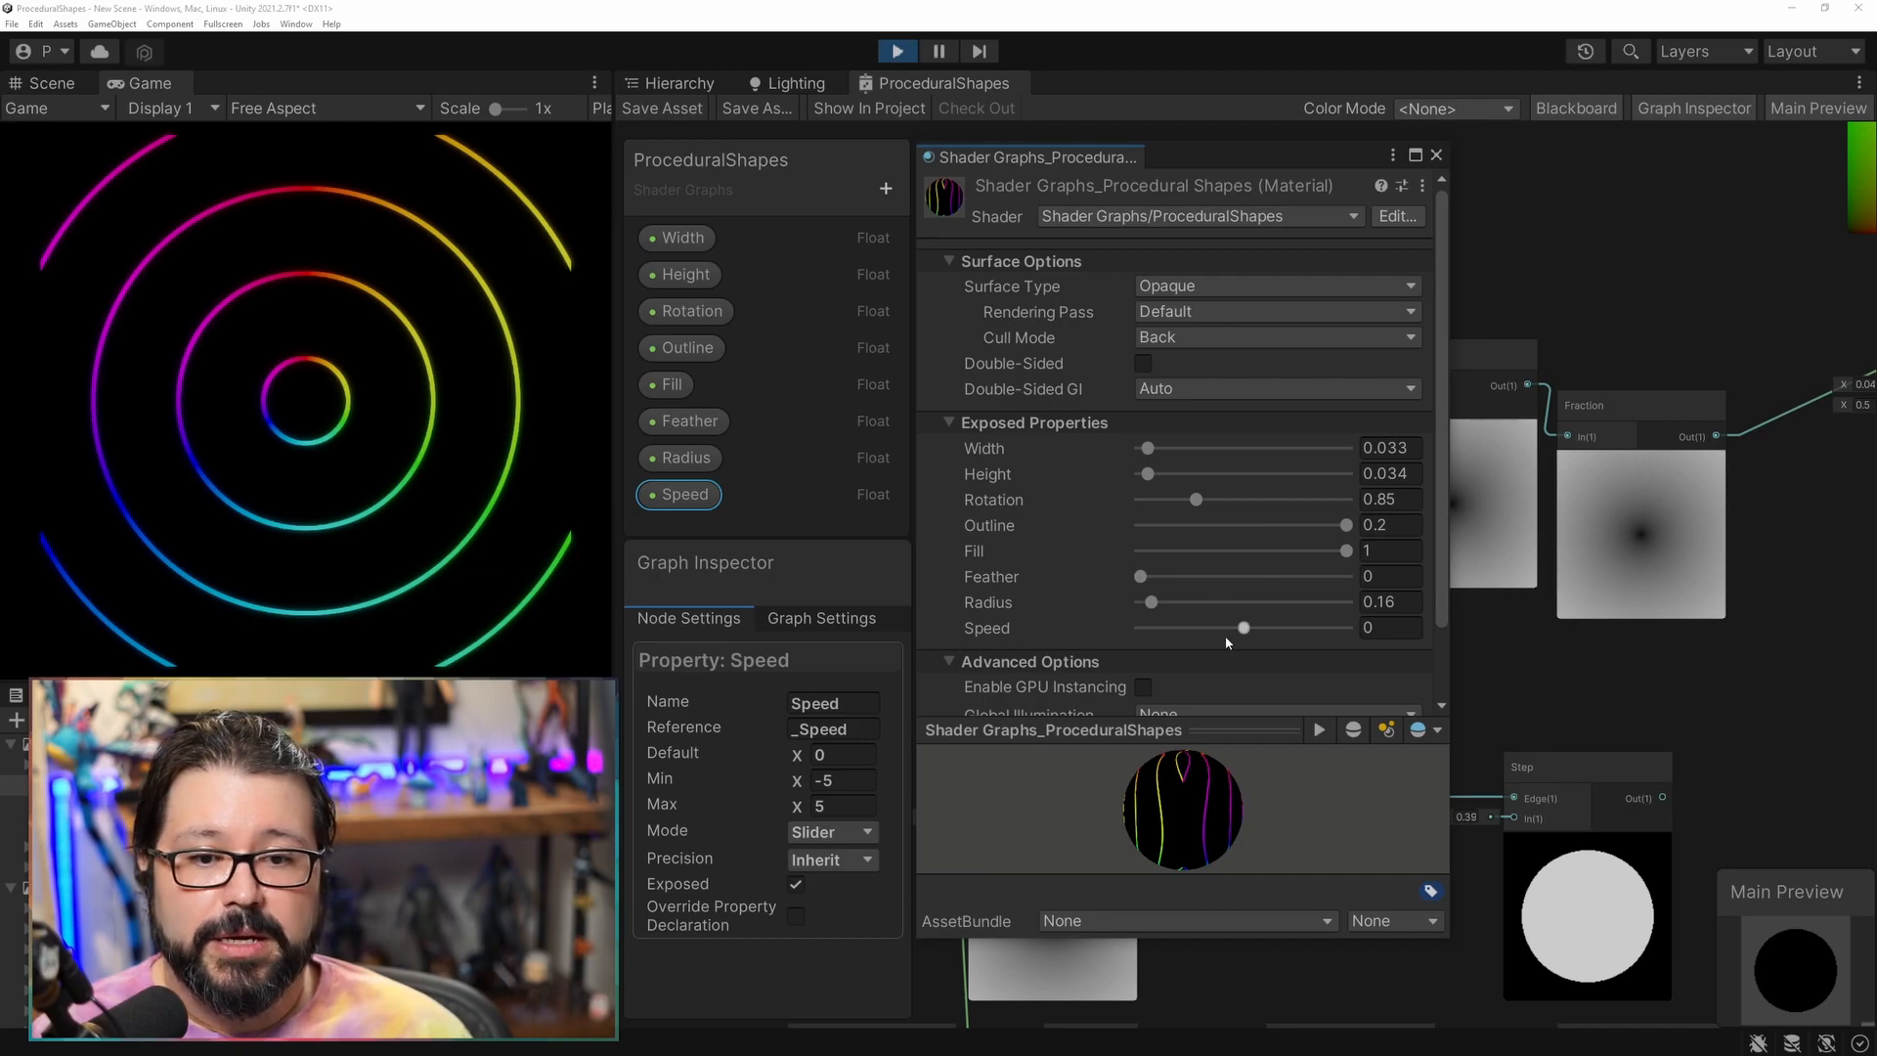
drag(1247, 633, 1234, 633)
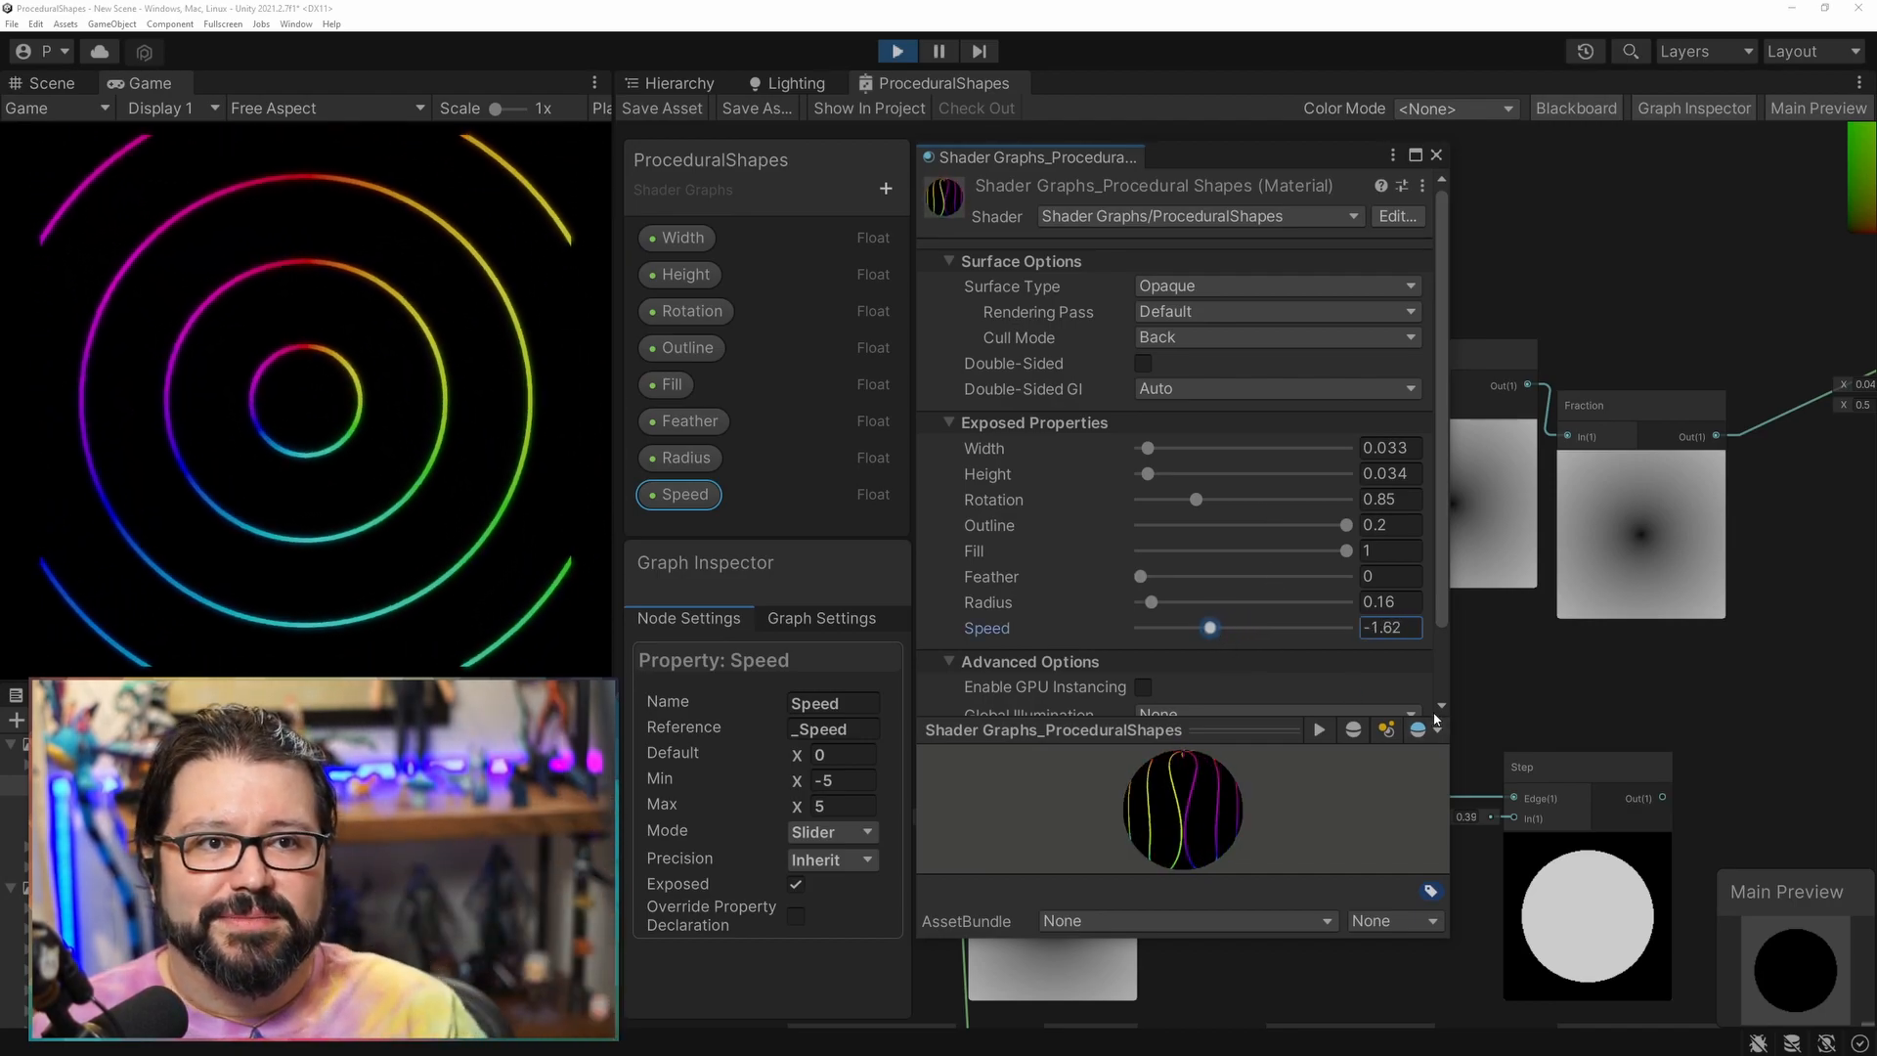
drag(1217, 629, 1311, 642)
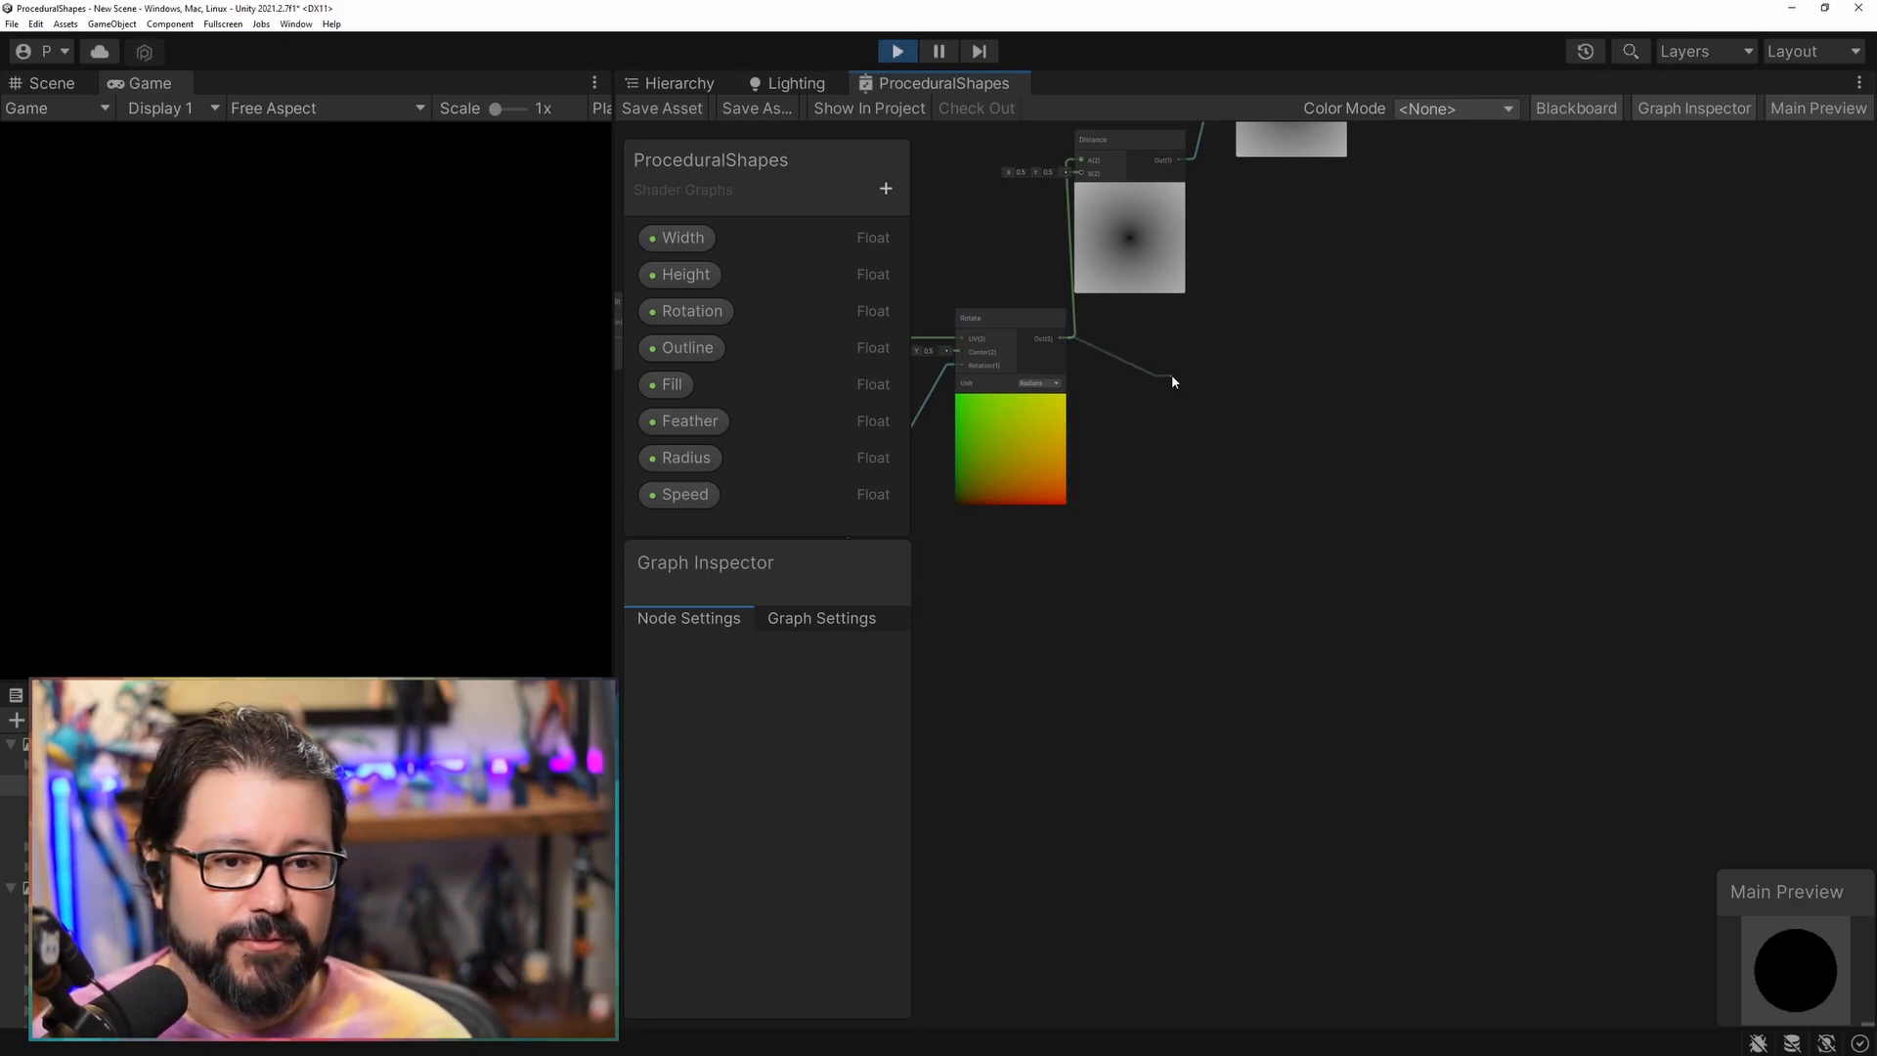
Create a Split node from the Rotate node's output and place it close beside the Rotate node.
key(space)
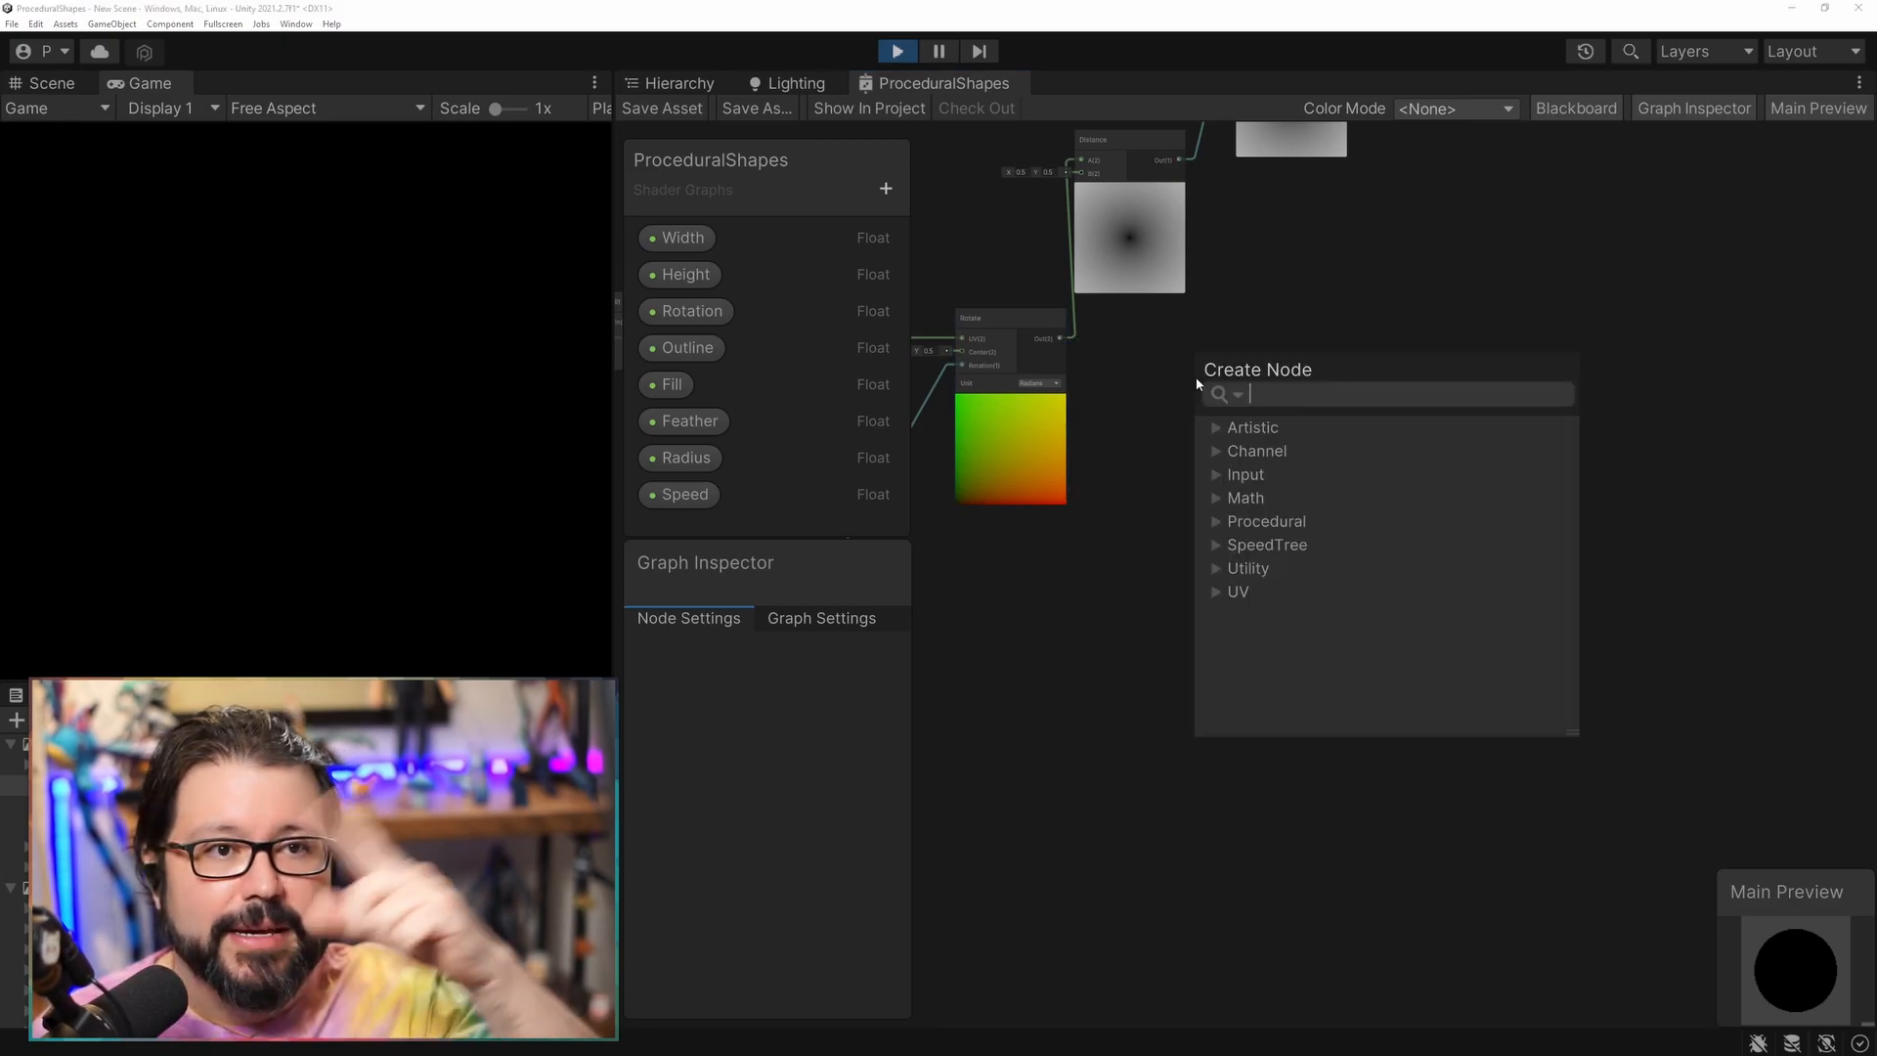
text(sin)
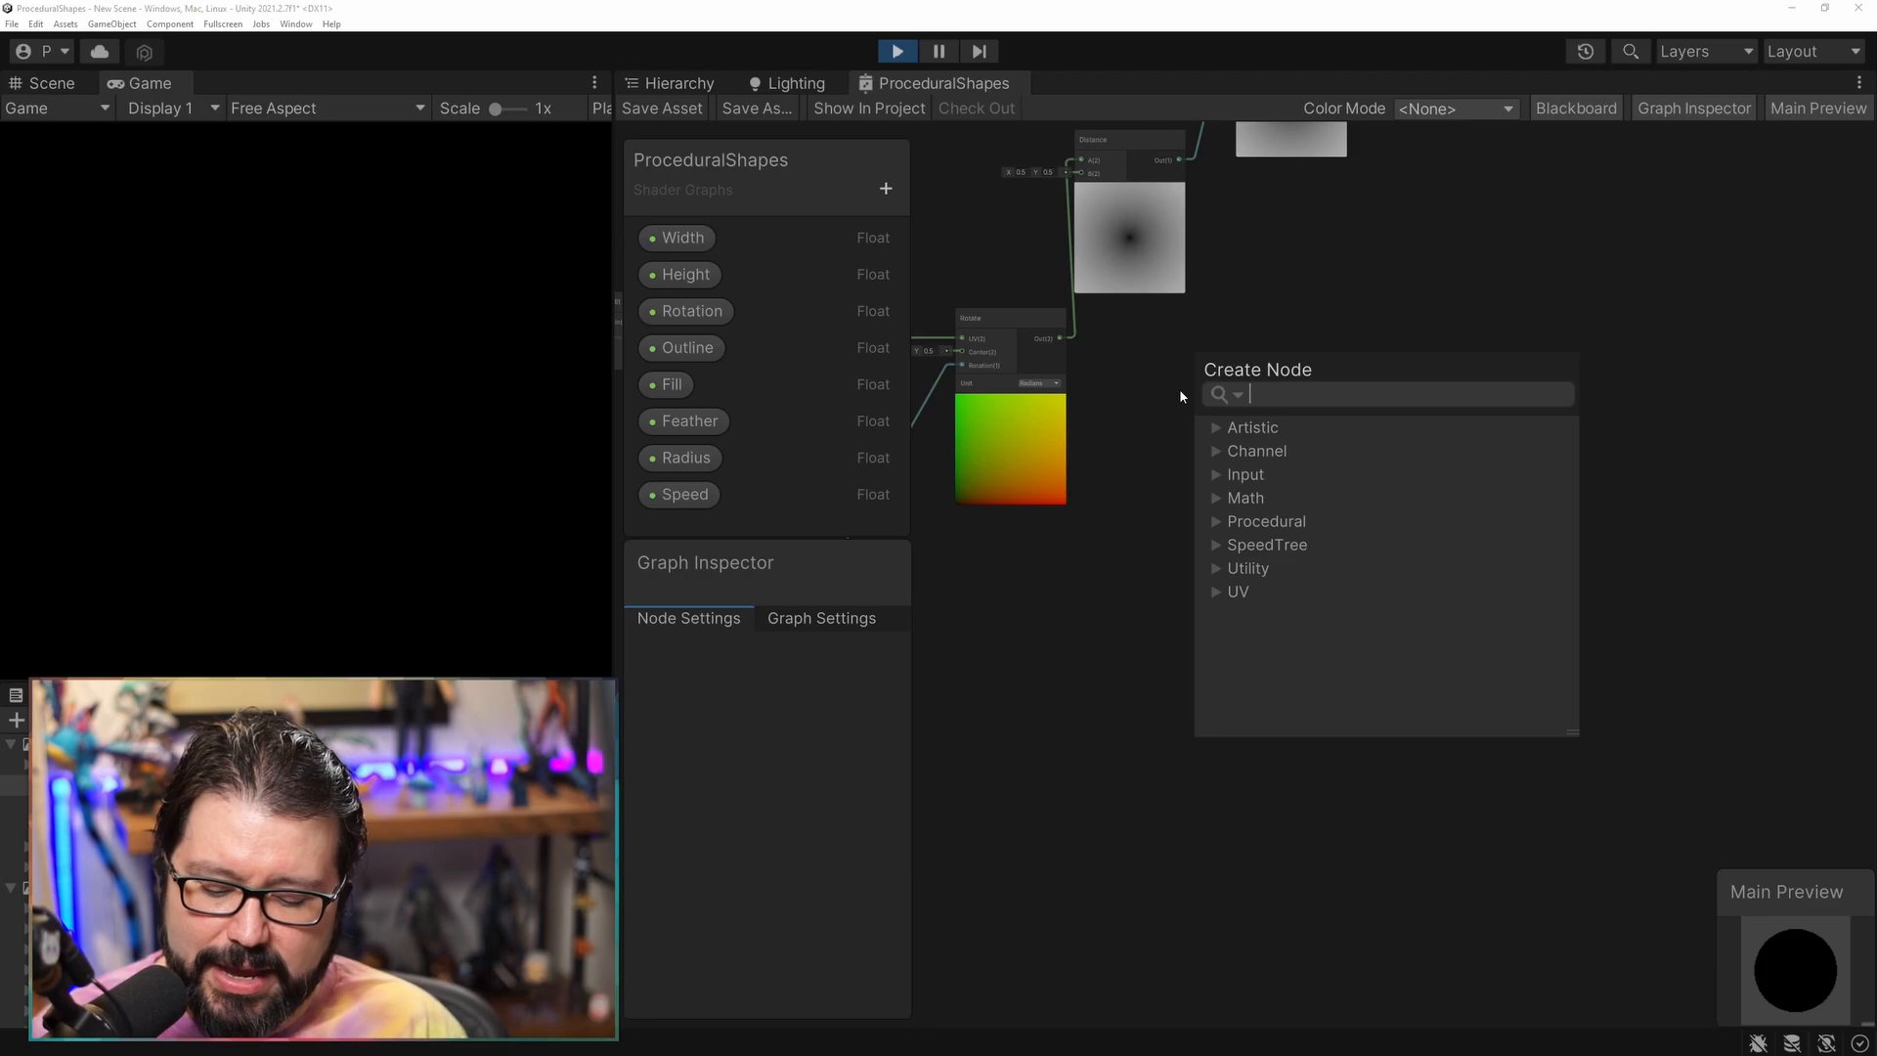
key(BackSpace)
key(BackSpace)
key(BackSpace)
text(split)
key(Return)
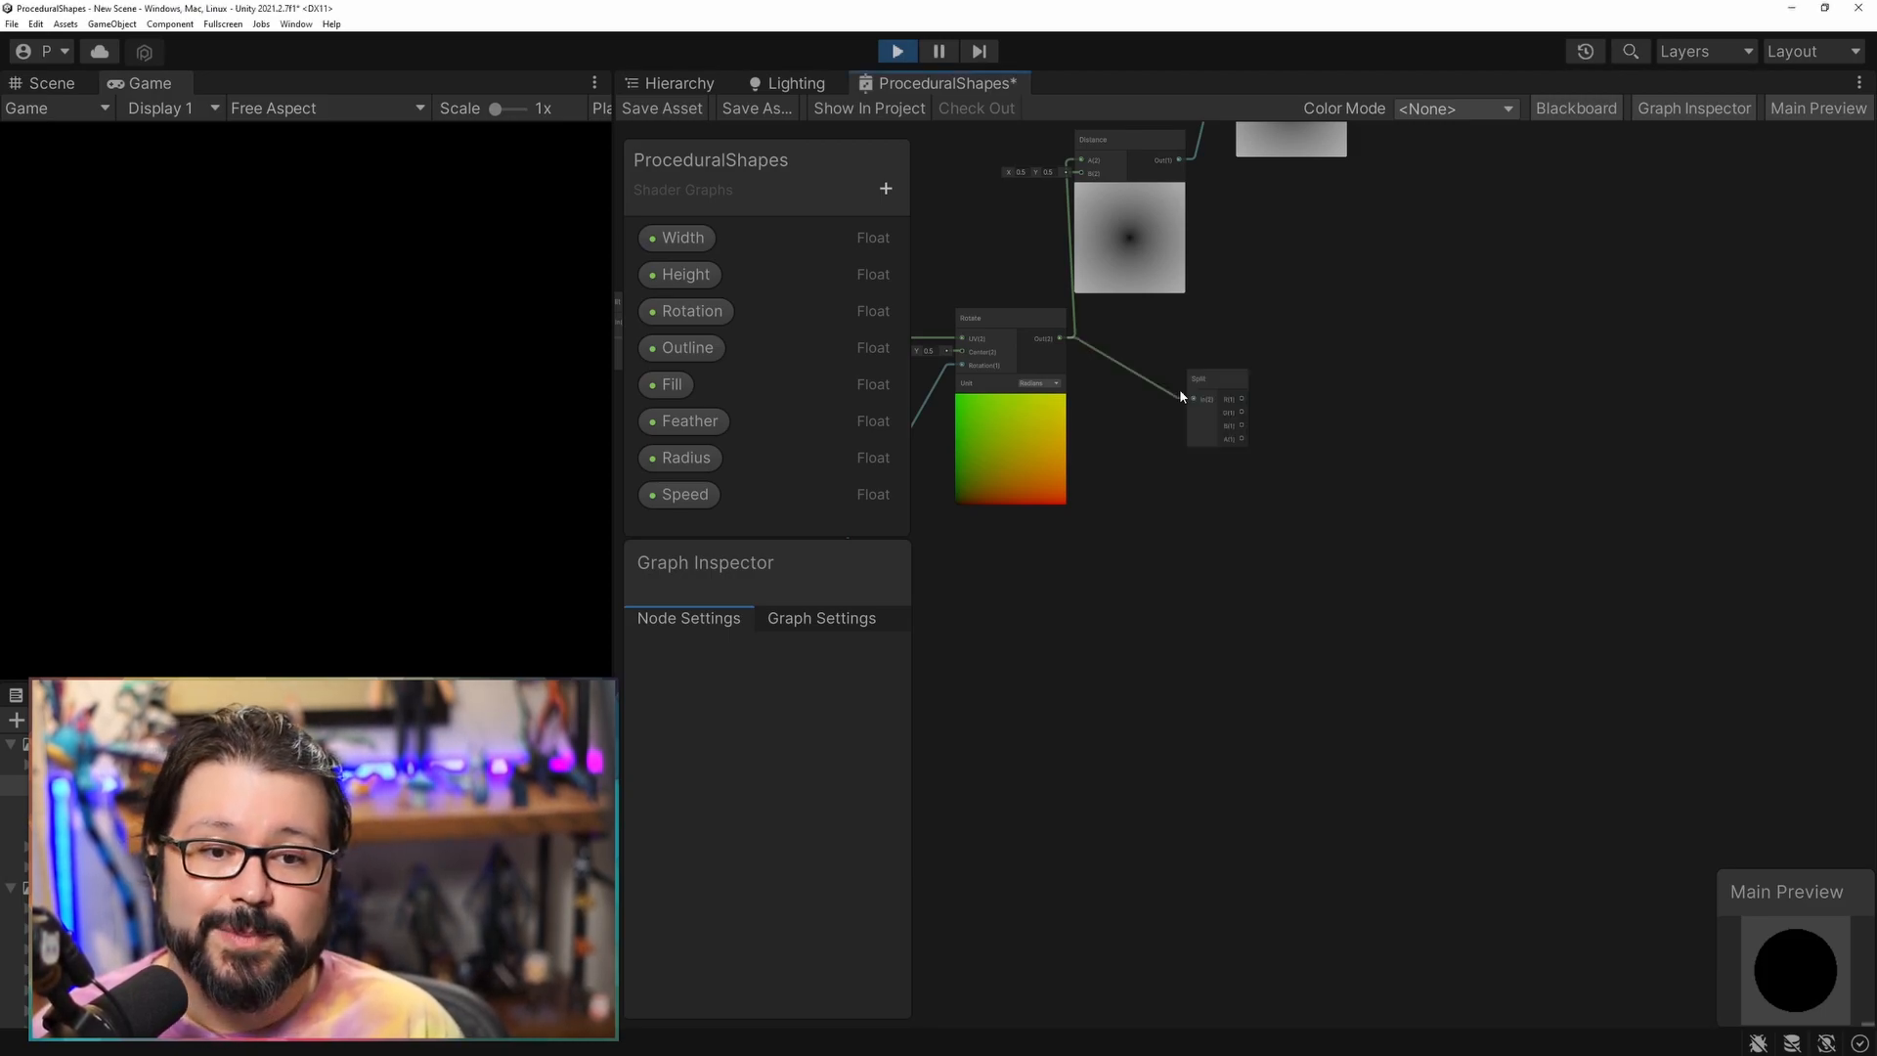
scroll(1036, 510, up, 2)
middle_drag(1036, 505, 1111, 558)
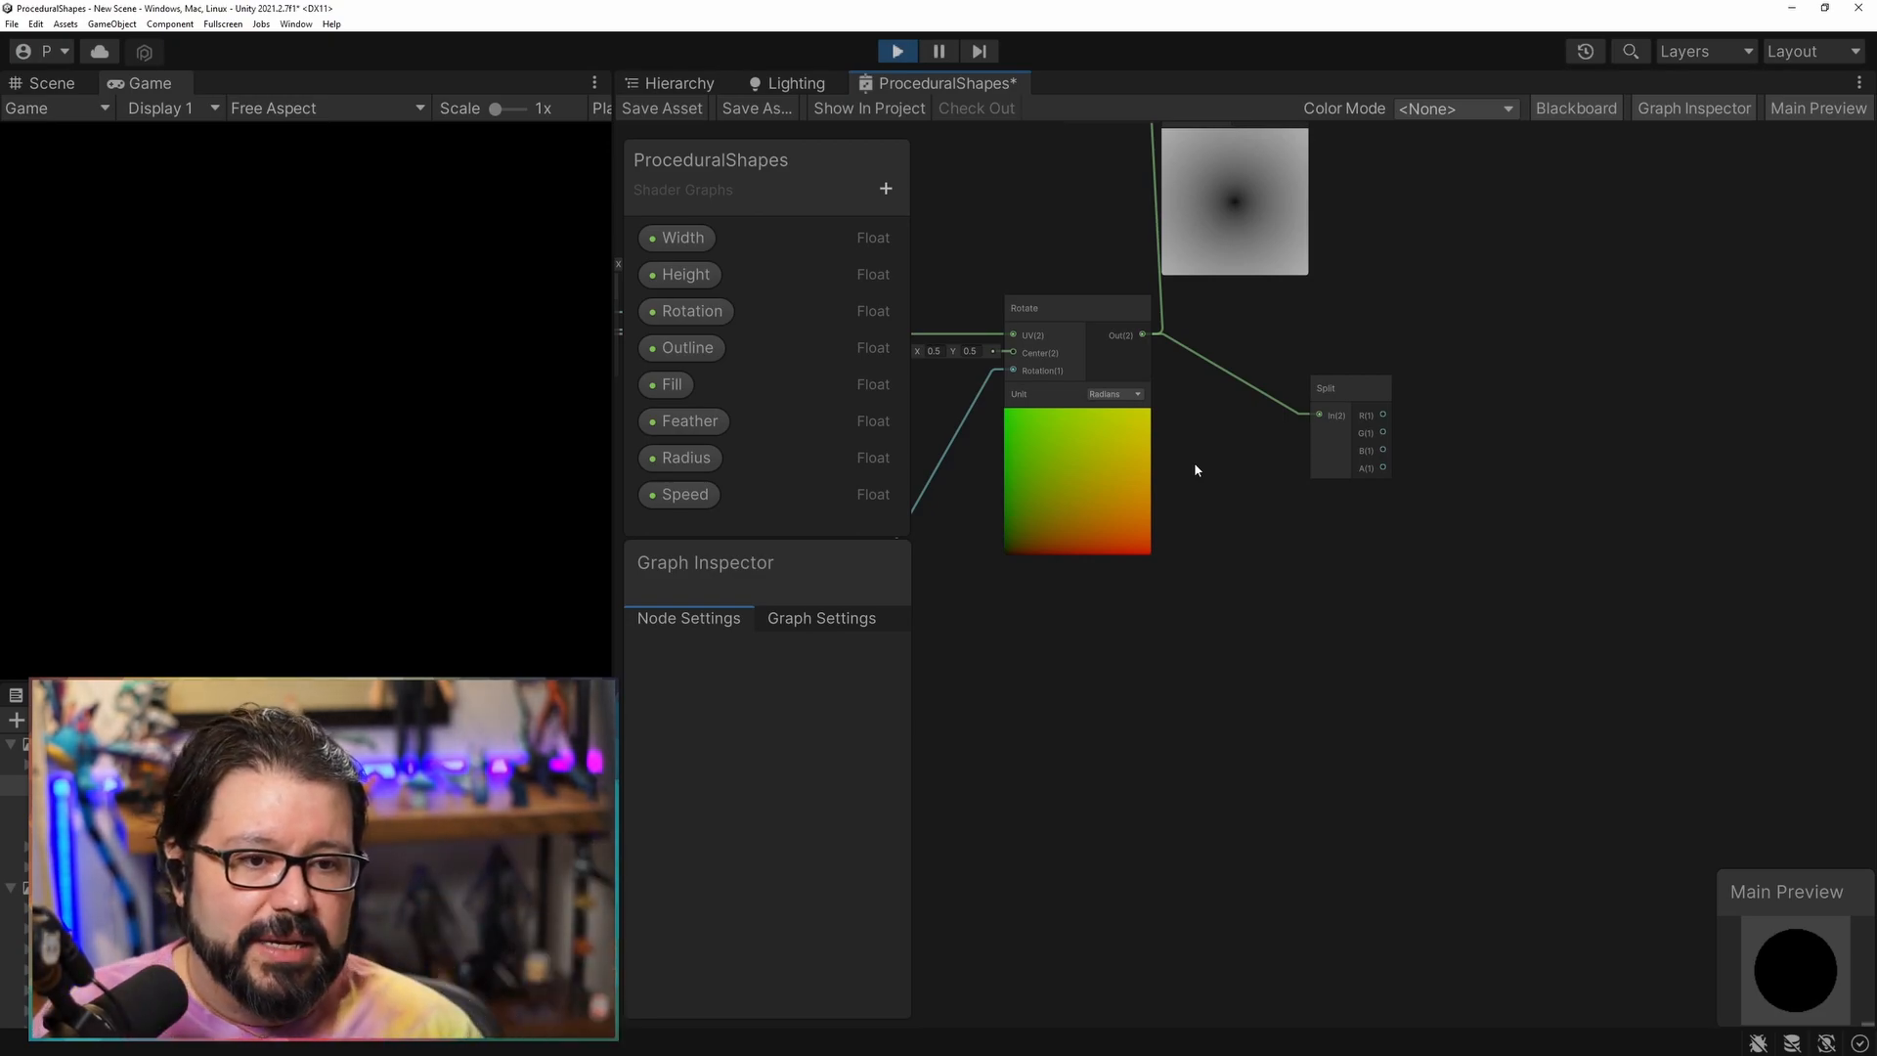
drag(1346, 403, 1261, 397)
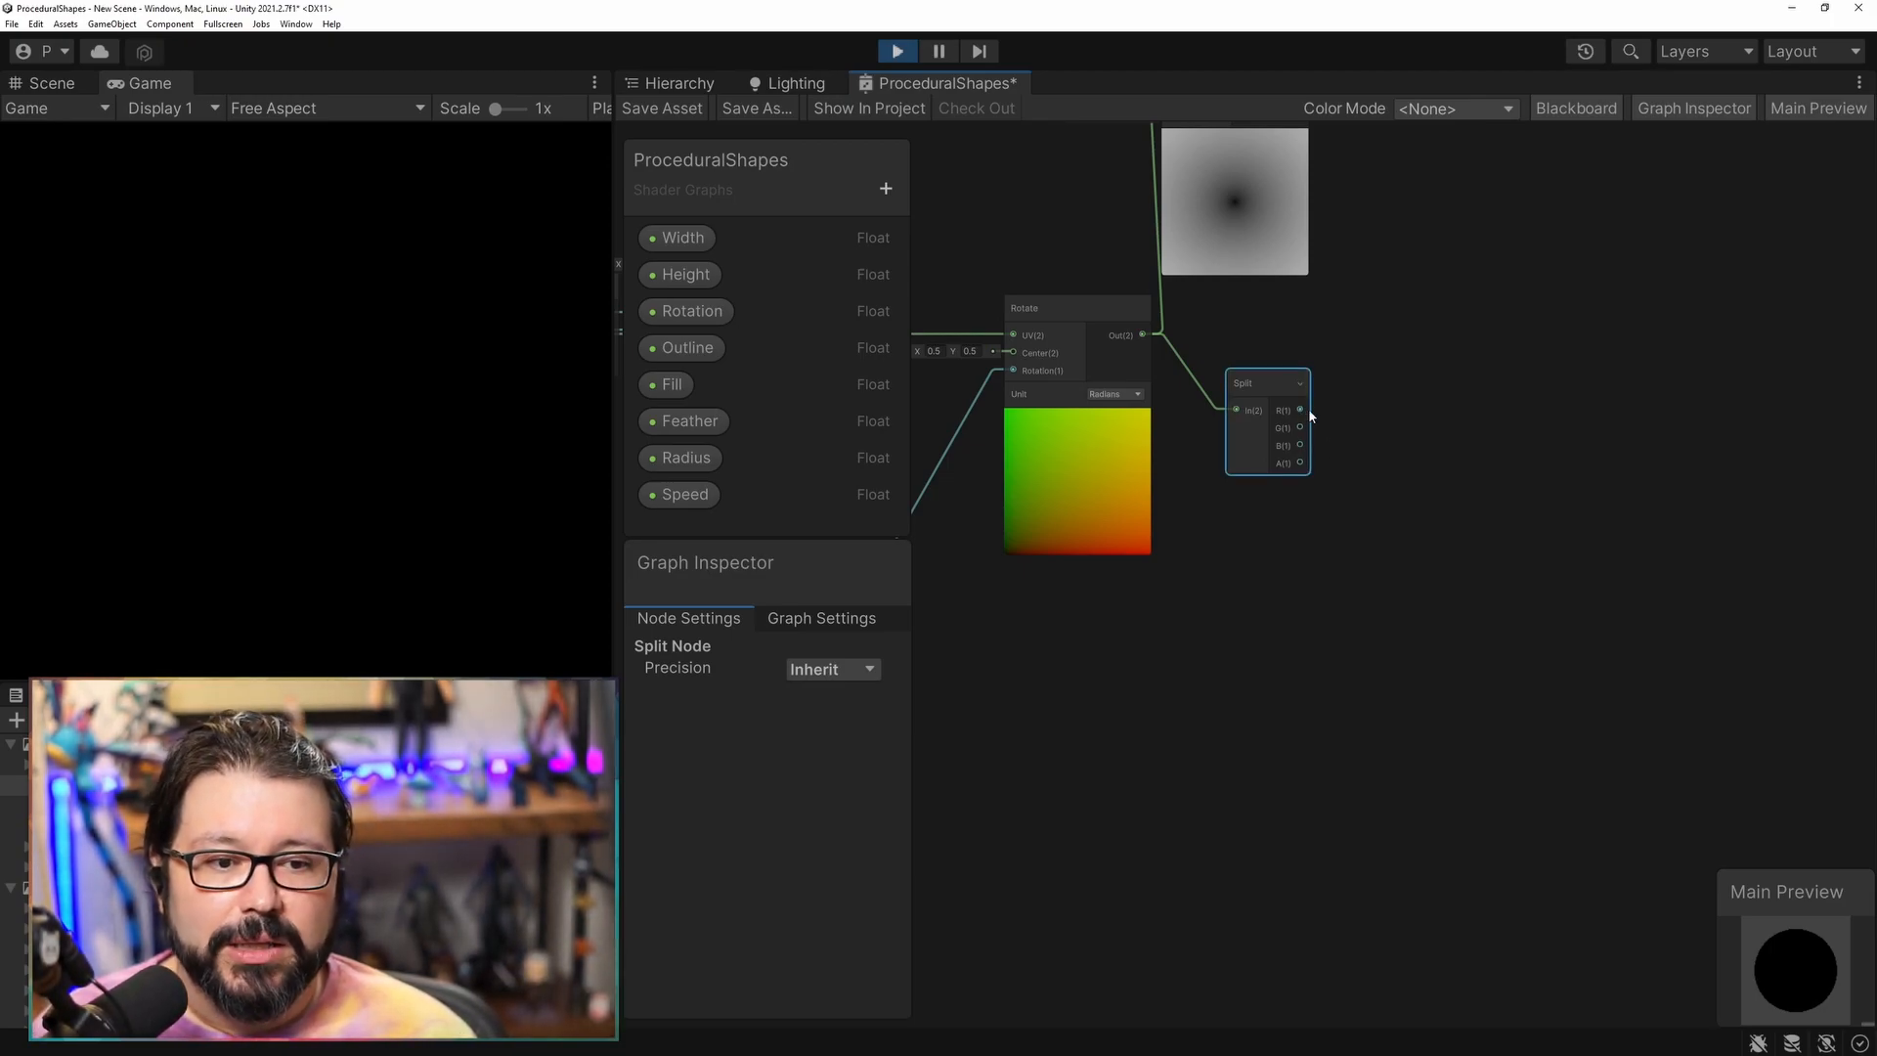
middle_drag(1387, 453, 1320, 486)
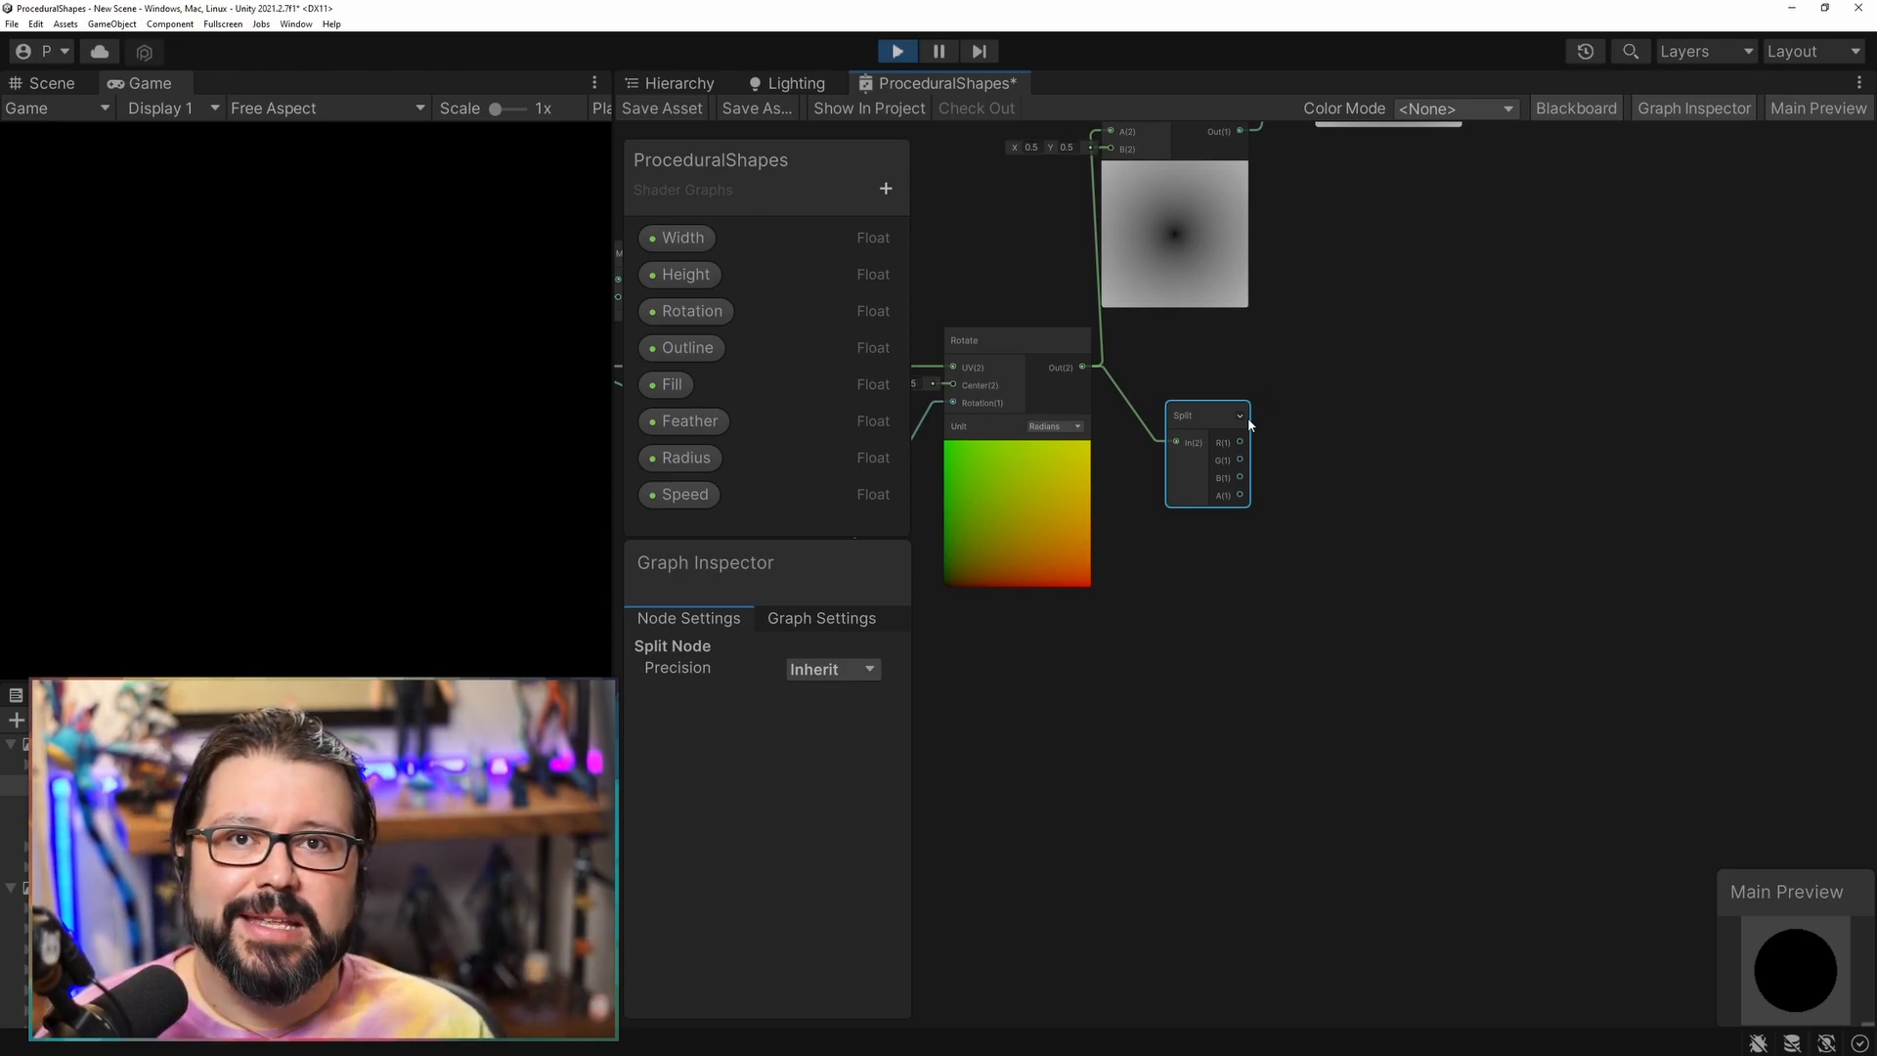
Create a Multiply node from the Split node's R output and place it slightly lower than the Split.
drag(1239, 442, 1339, 407)
text(mullt)
key(BackSpace)
text(t)
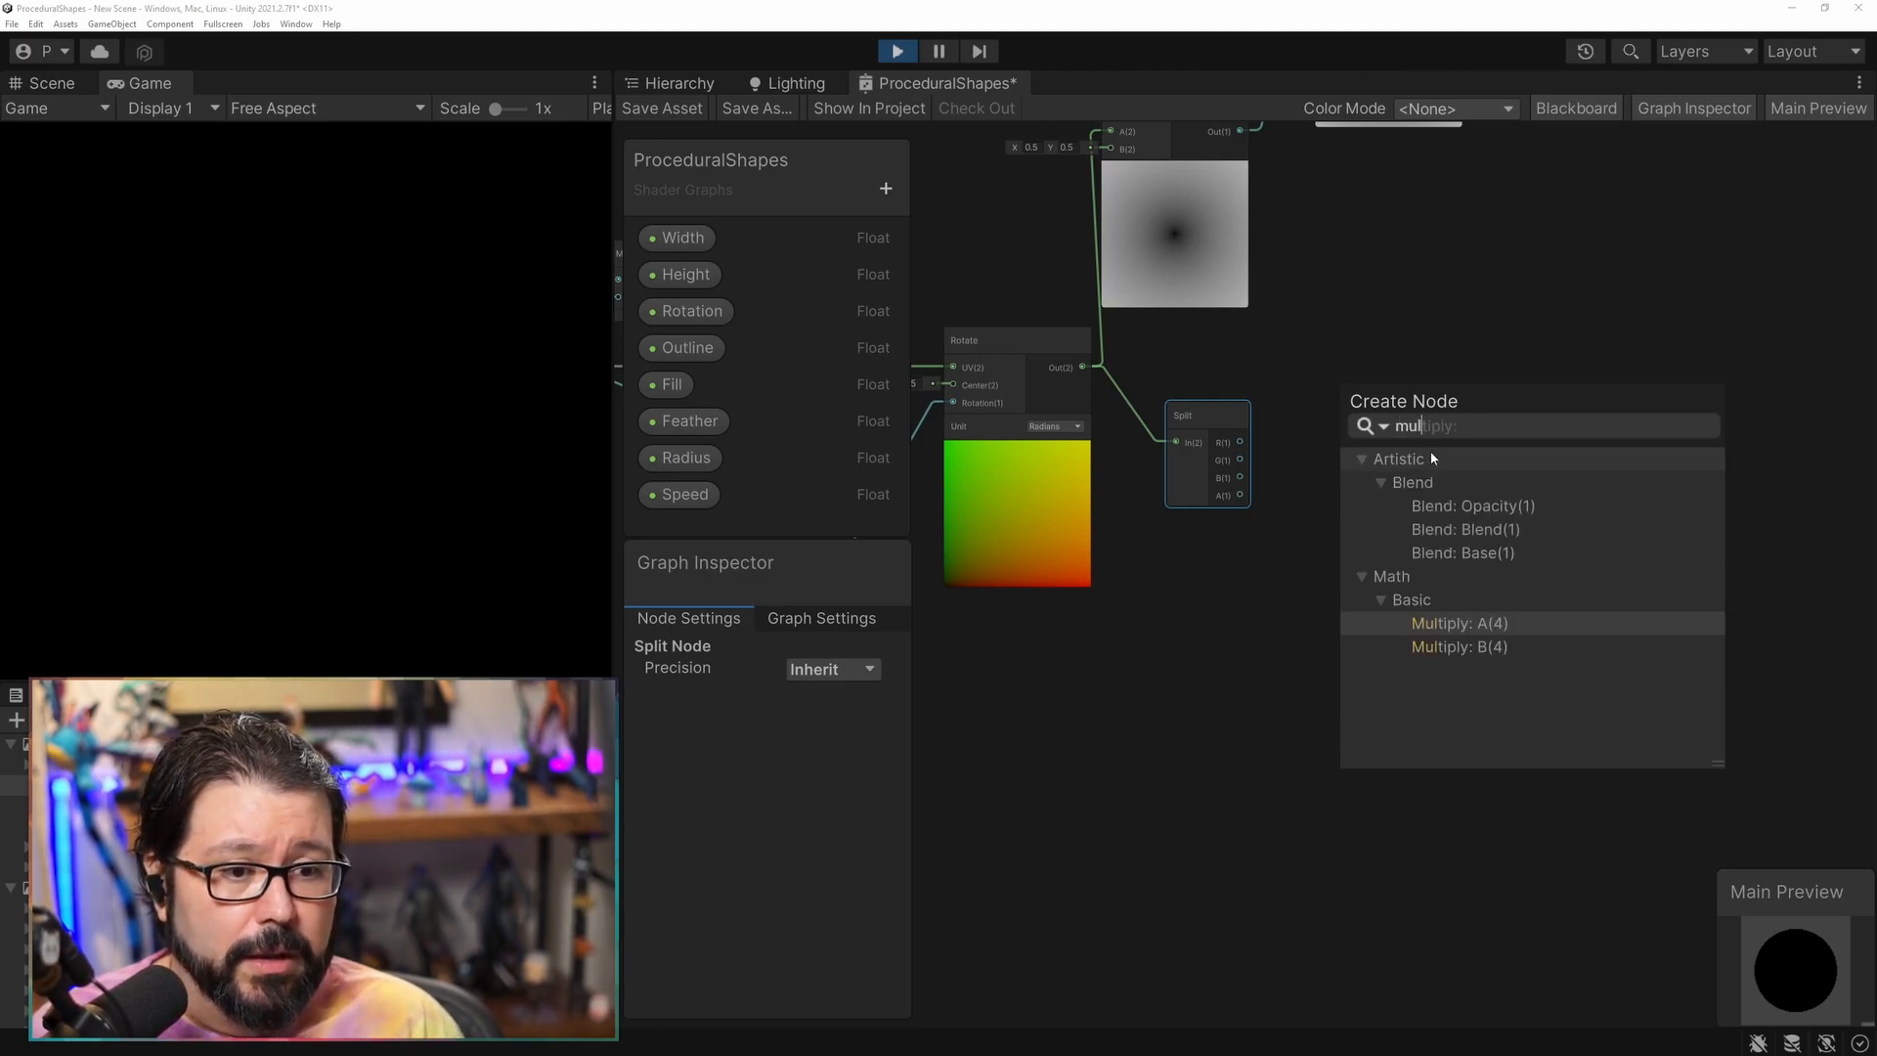
key(Return)
drag(1409, 420, 1384, 499)
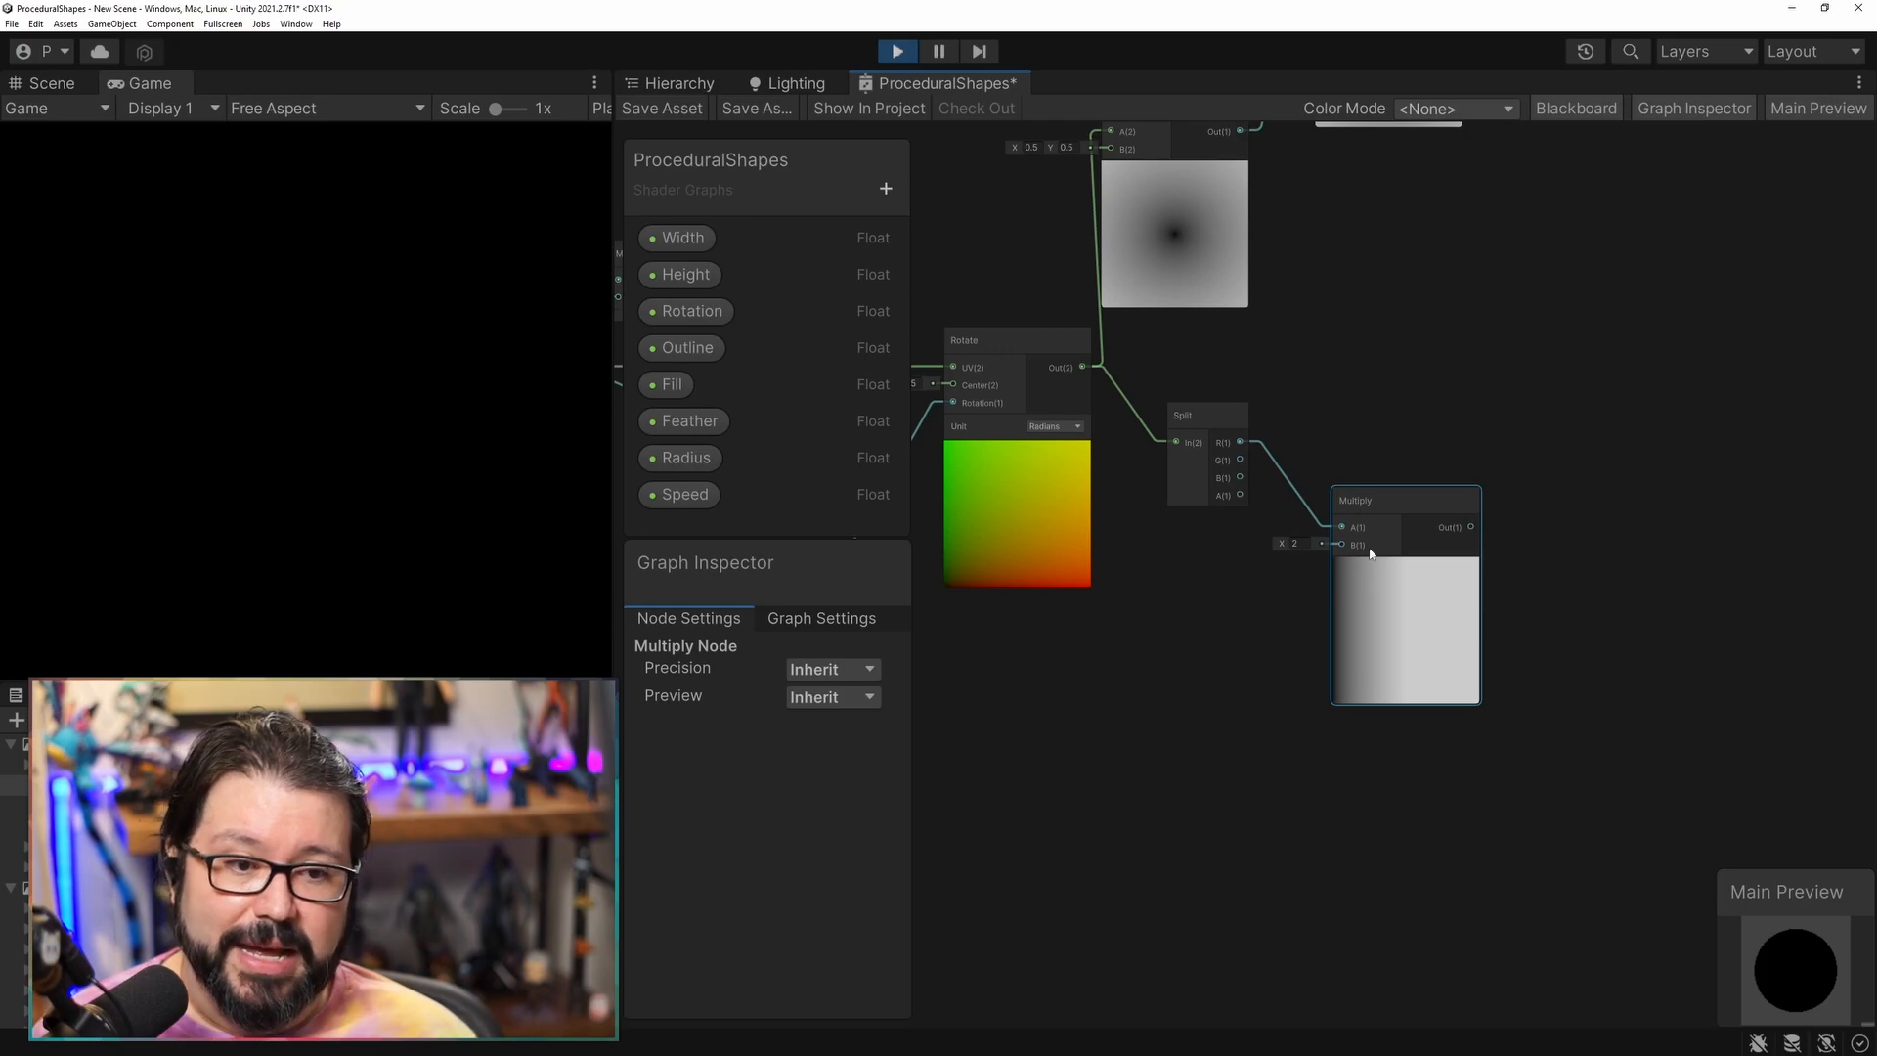
Duplicate the new Multiply node, place the copy below the Split, and connect its output to the original's B input.
key(ctrl+d)
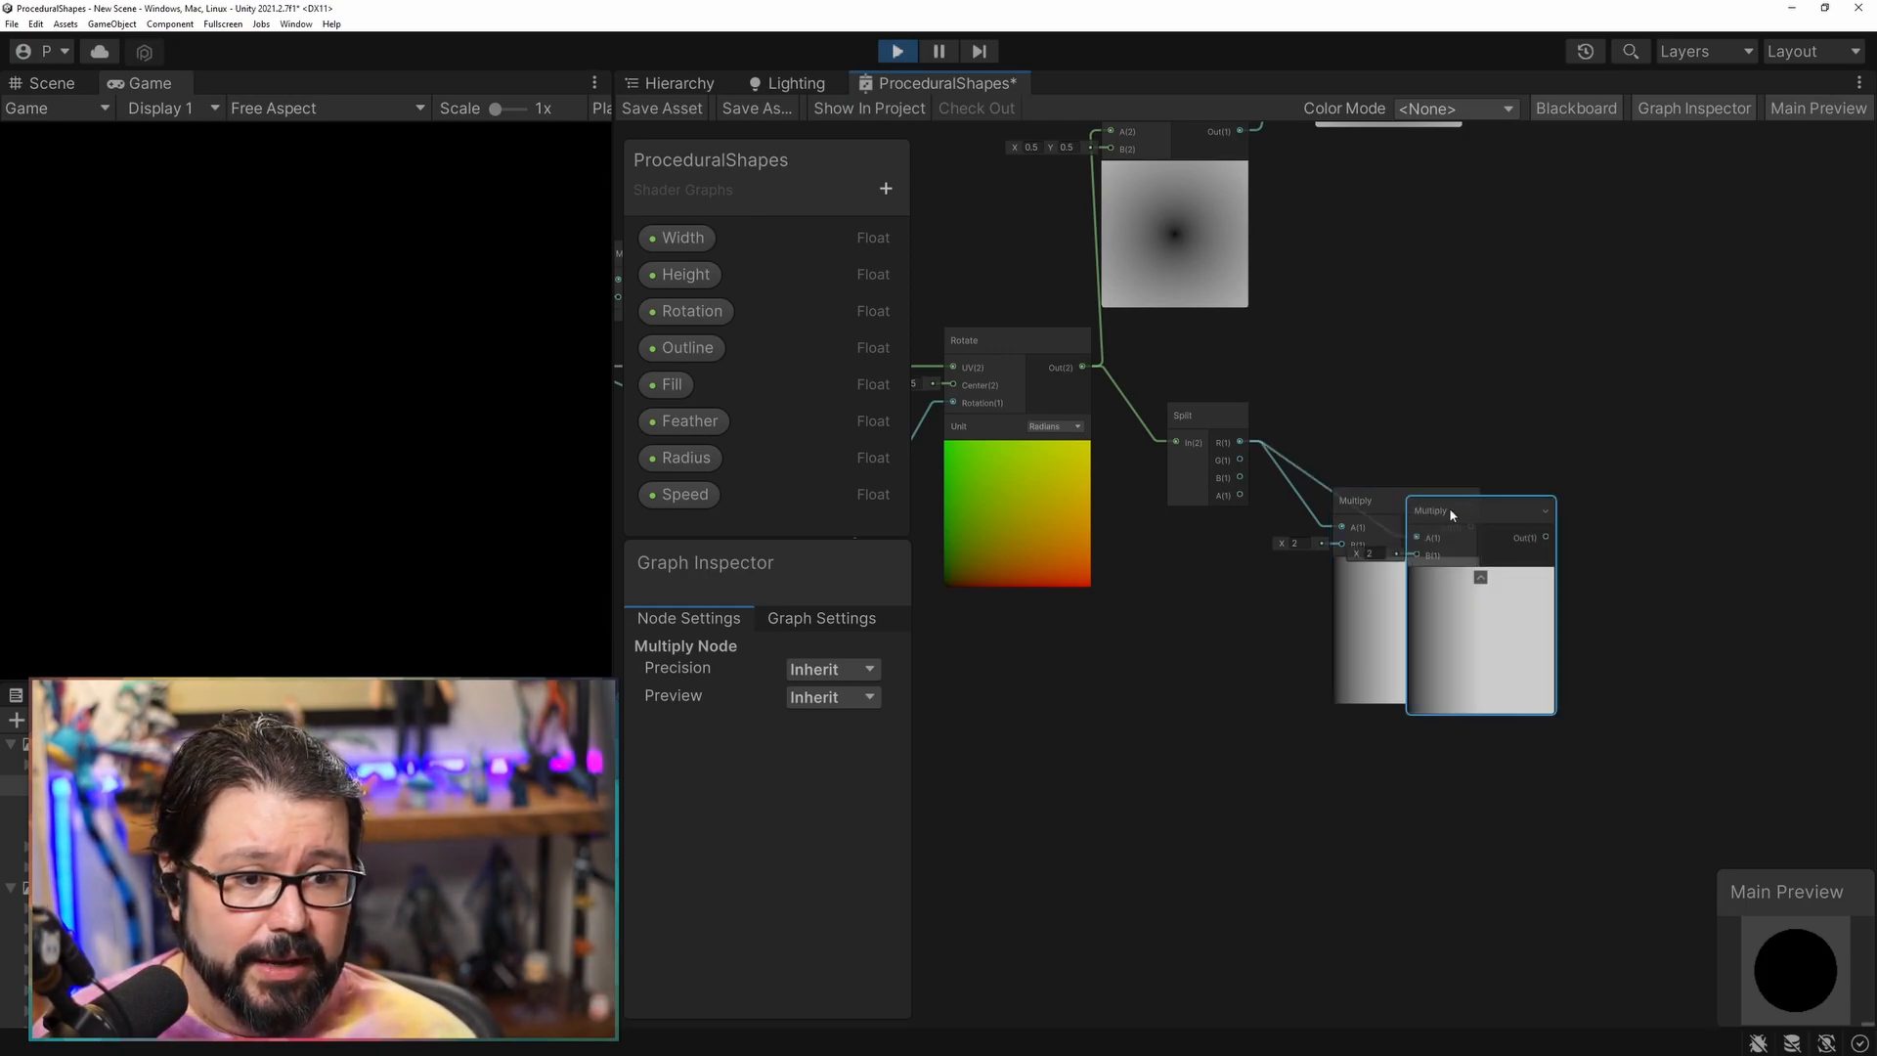
drag(1449, 507, 1170, 720)
drag(1270, 750, 1355, 562)
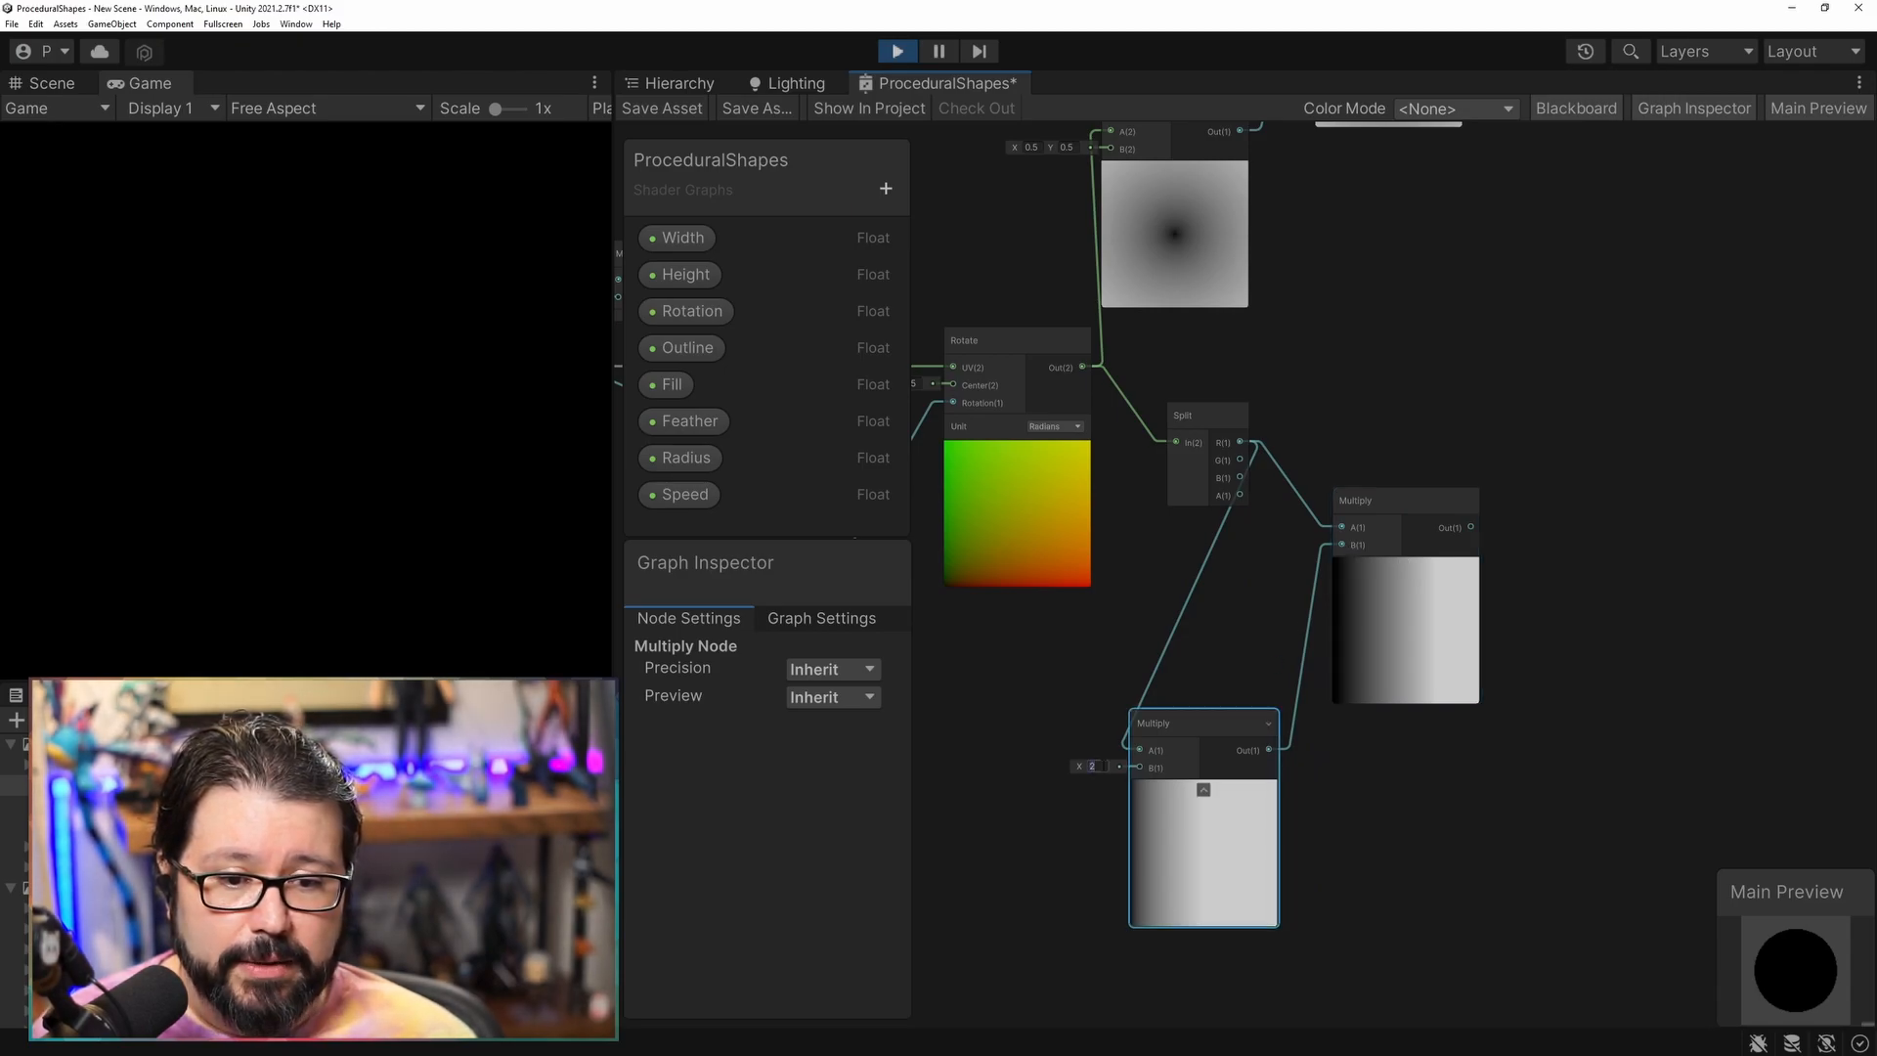
Set the copied Multiply node's B value to 2*pi and disconnect the Split node from its A input.
text(pi)
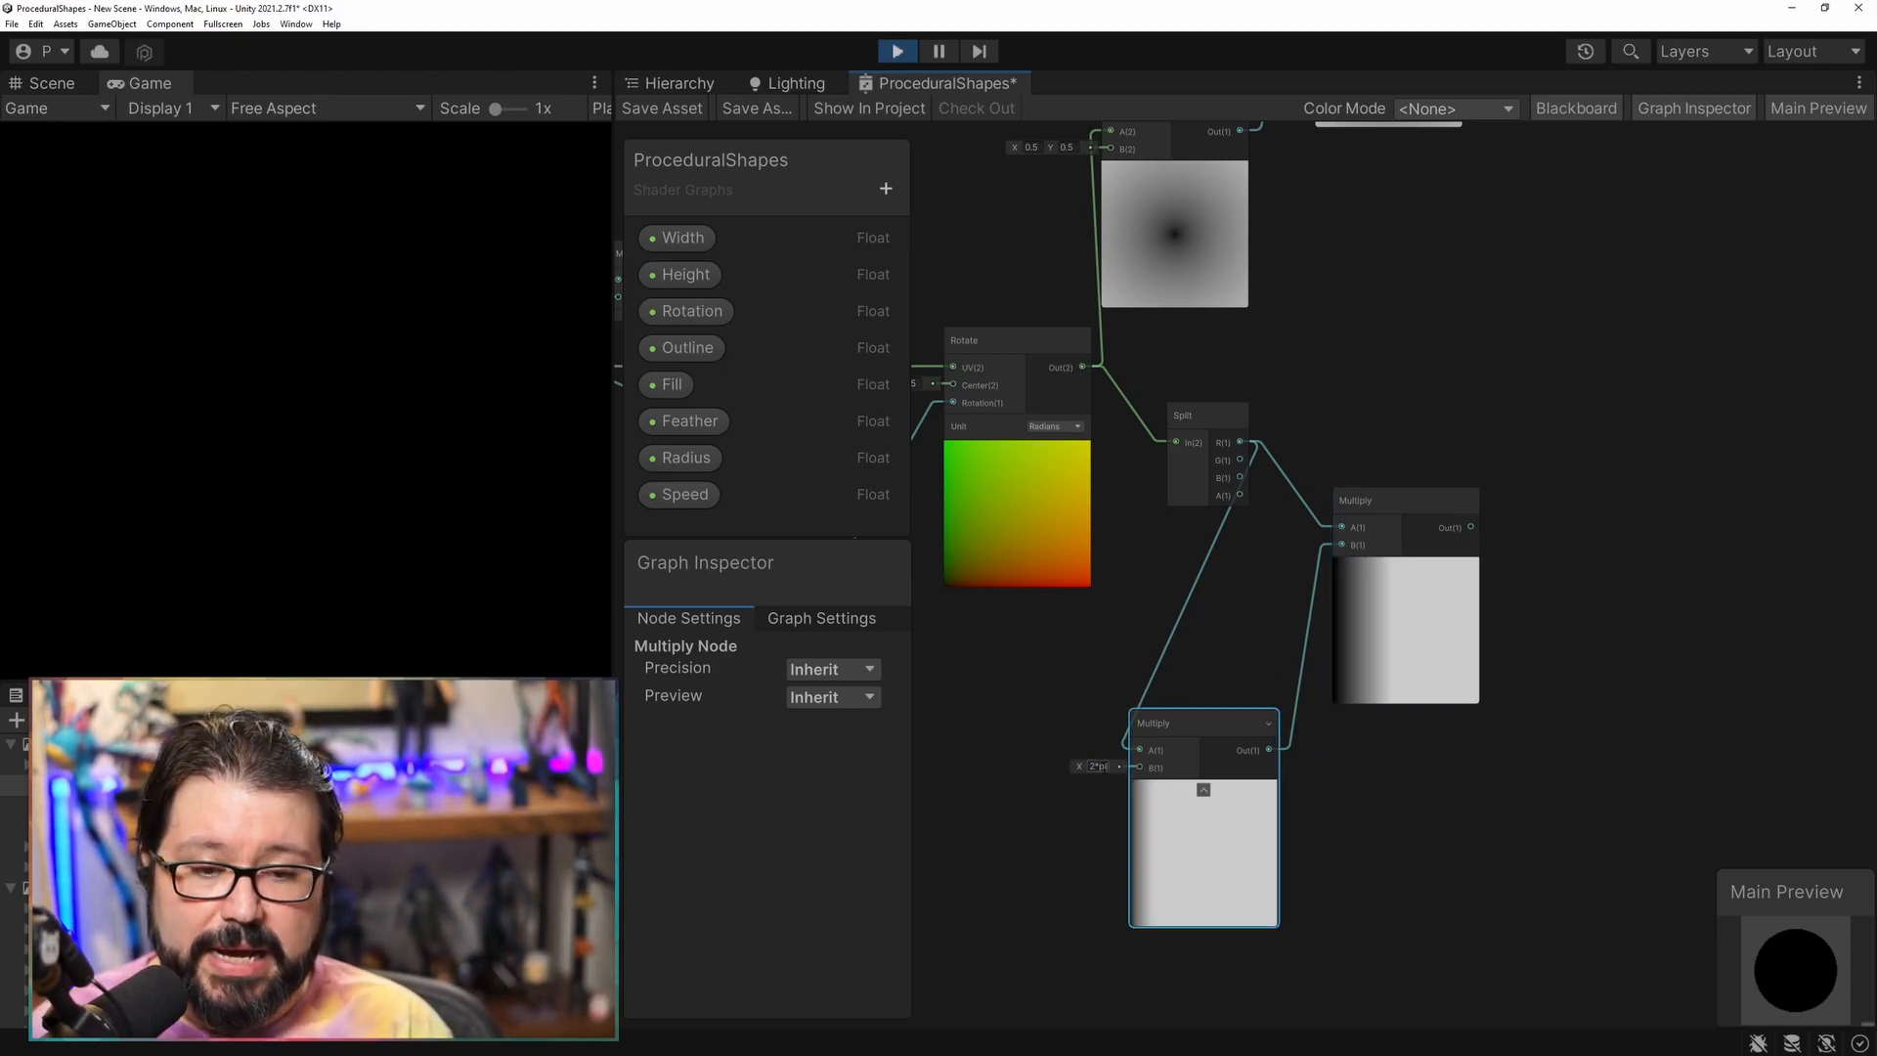
drag(1128, 745, 1164, 659)
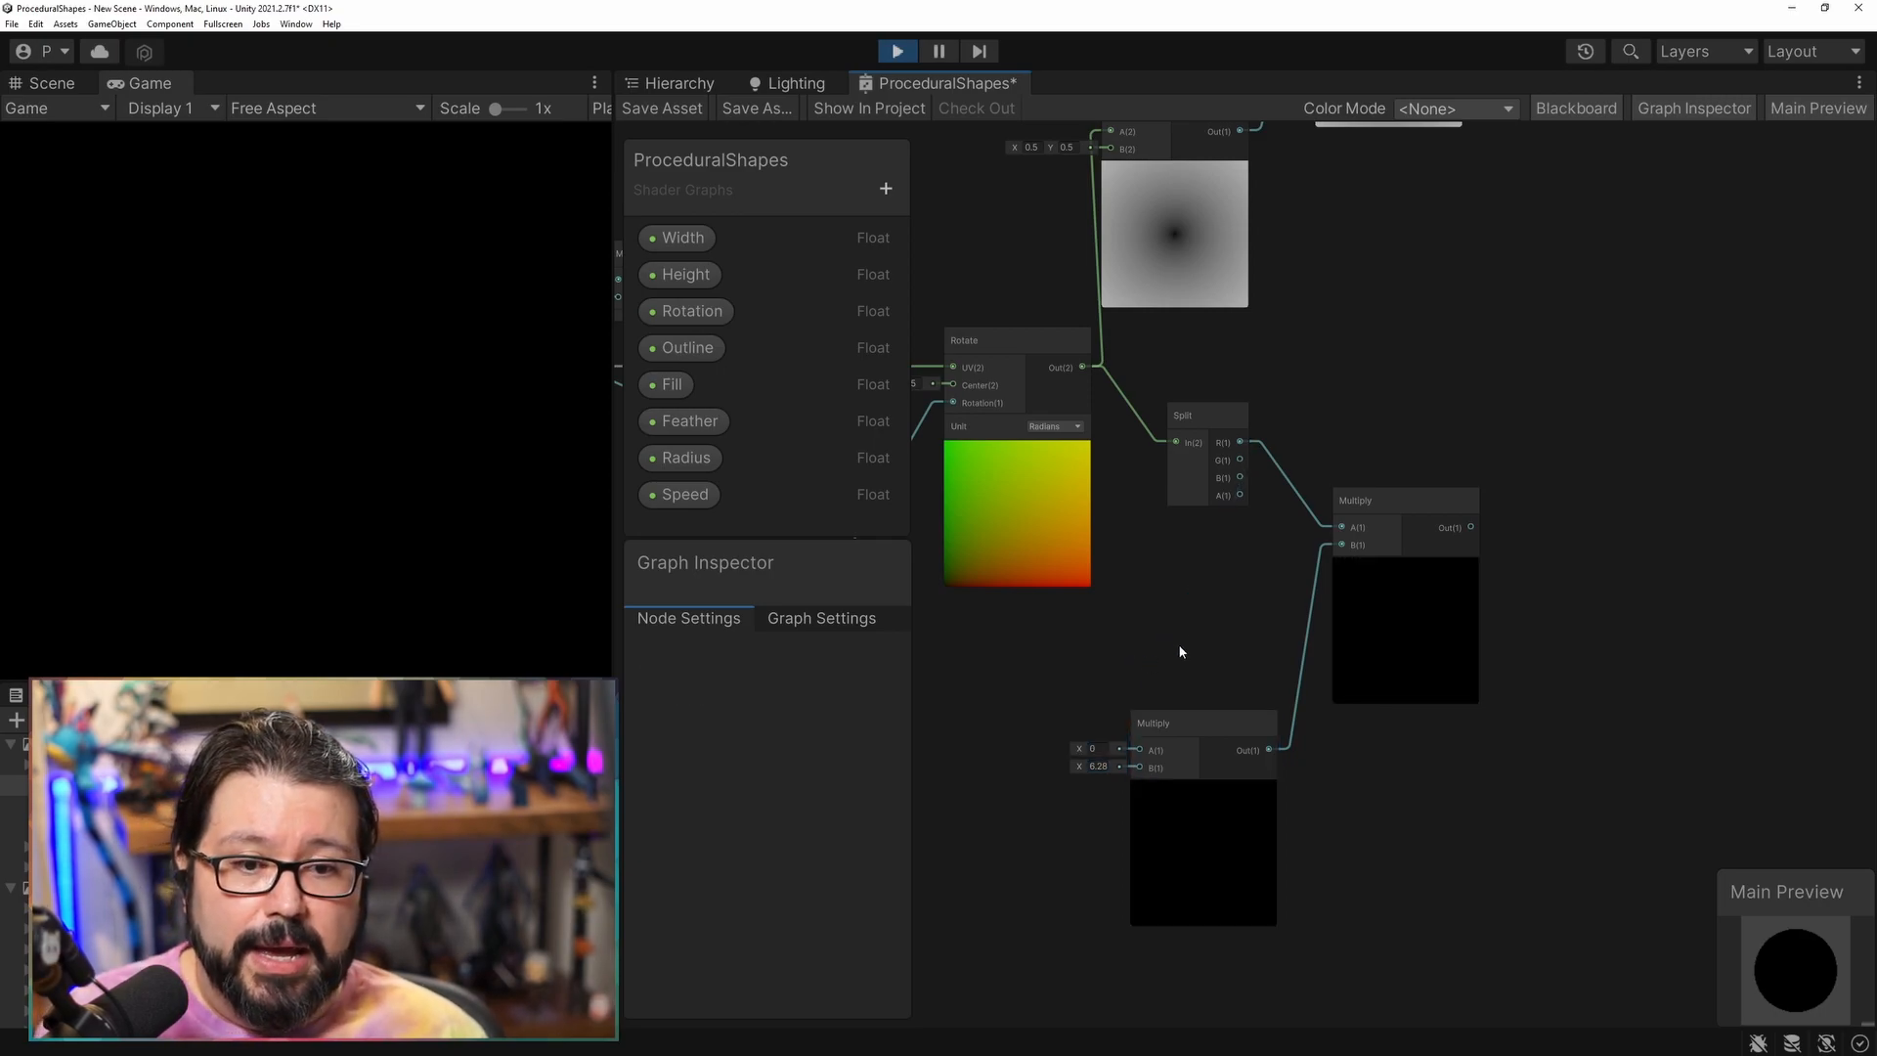
Add a Float property named SineRepetitions to the shader graph.
click(886, 188)
click(924, 221)
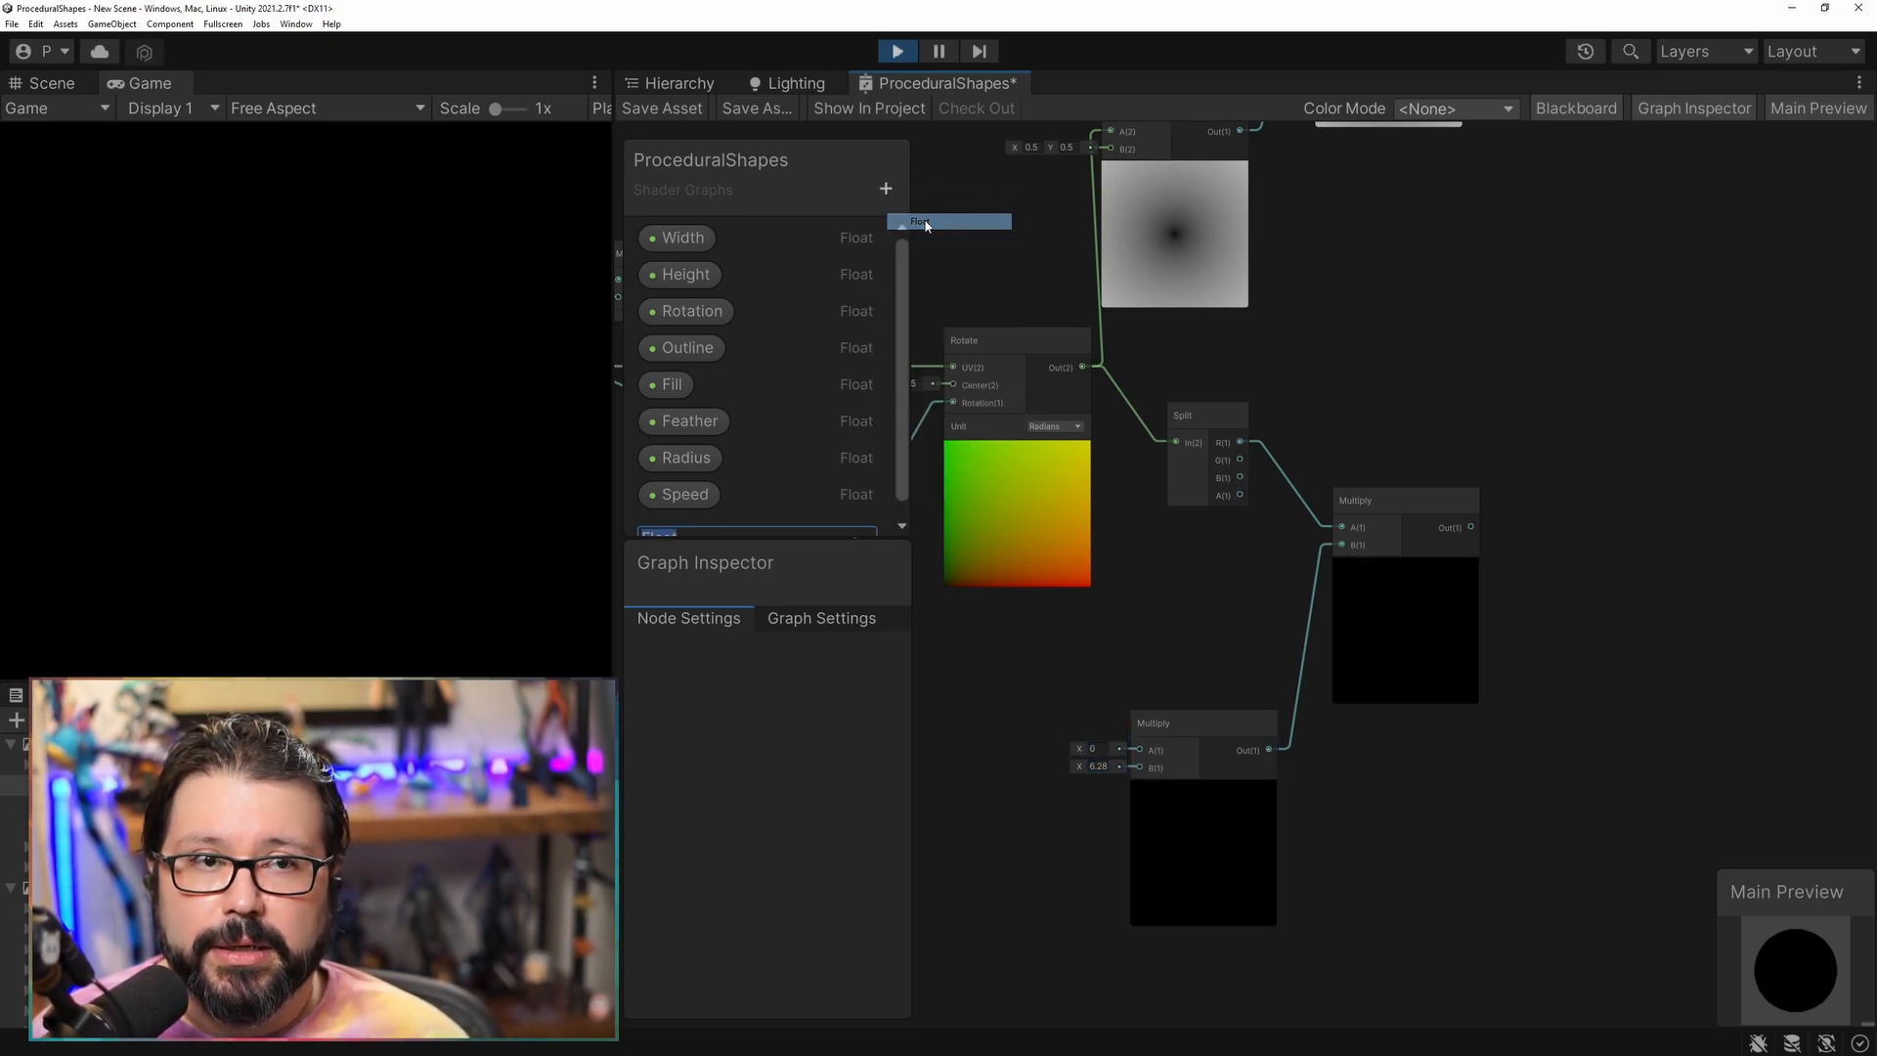
text(SineRepetitions)
key(Return)
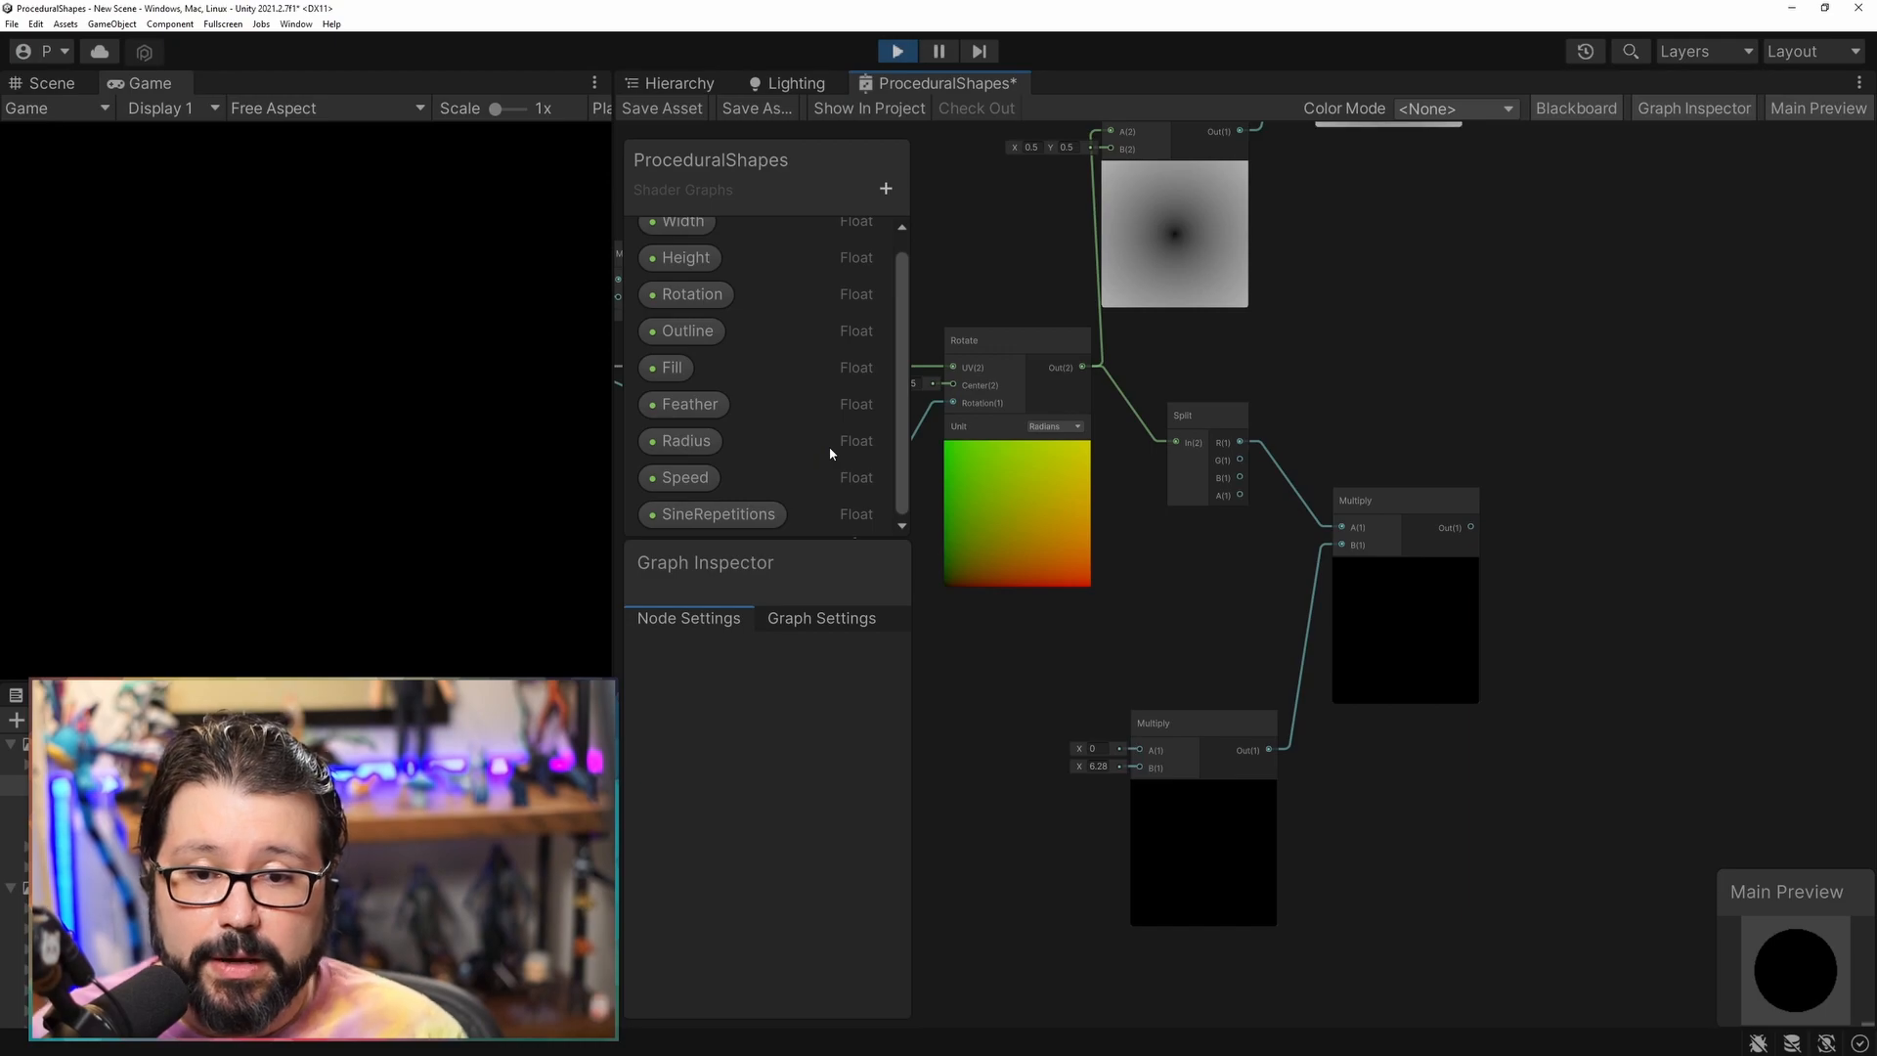
Set the SineRepetitions default to 4 and connect the property to the lower Multiply node's A input.
click(737, 513)
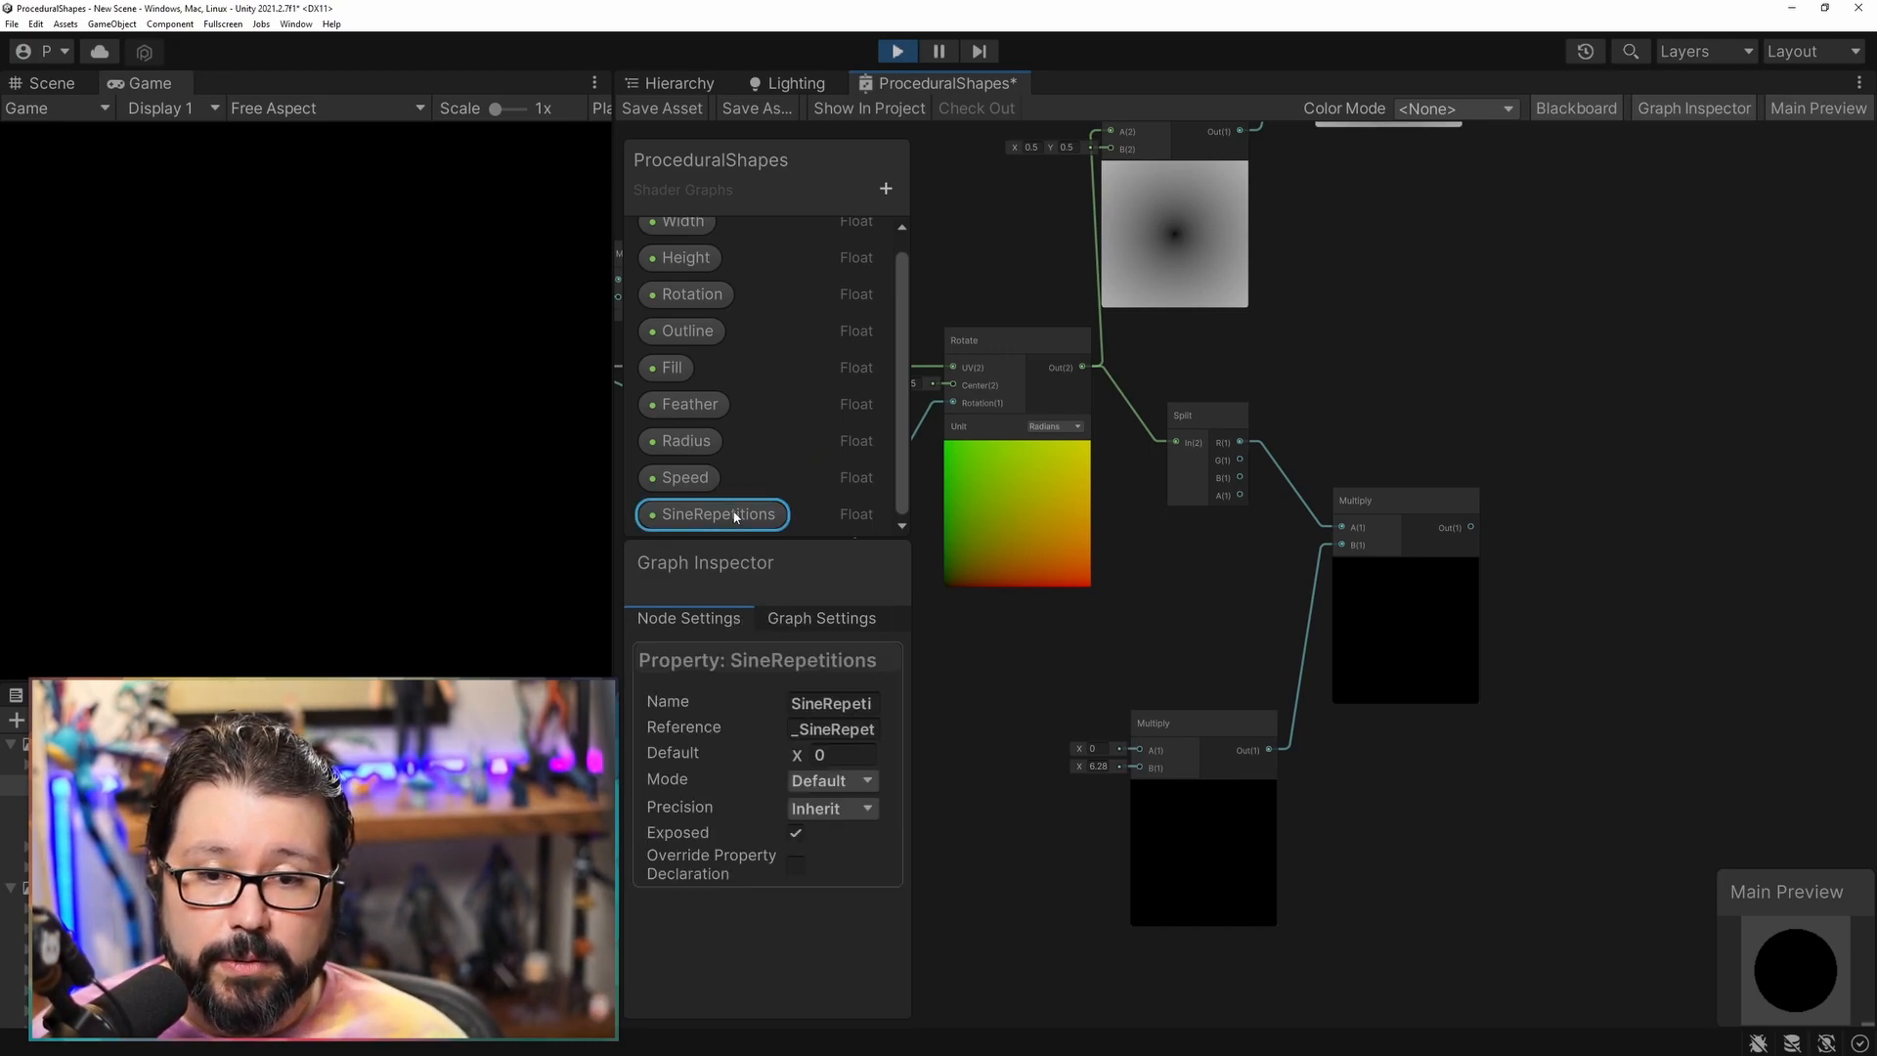
click(838, 754)
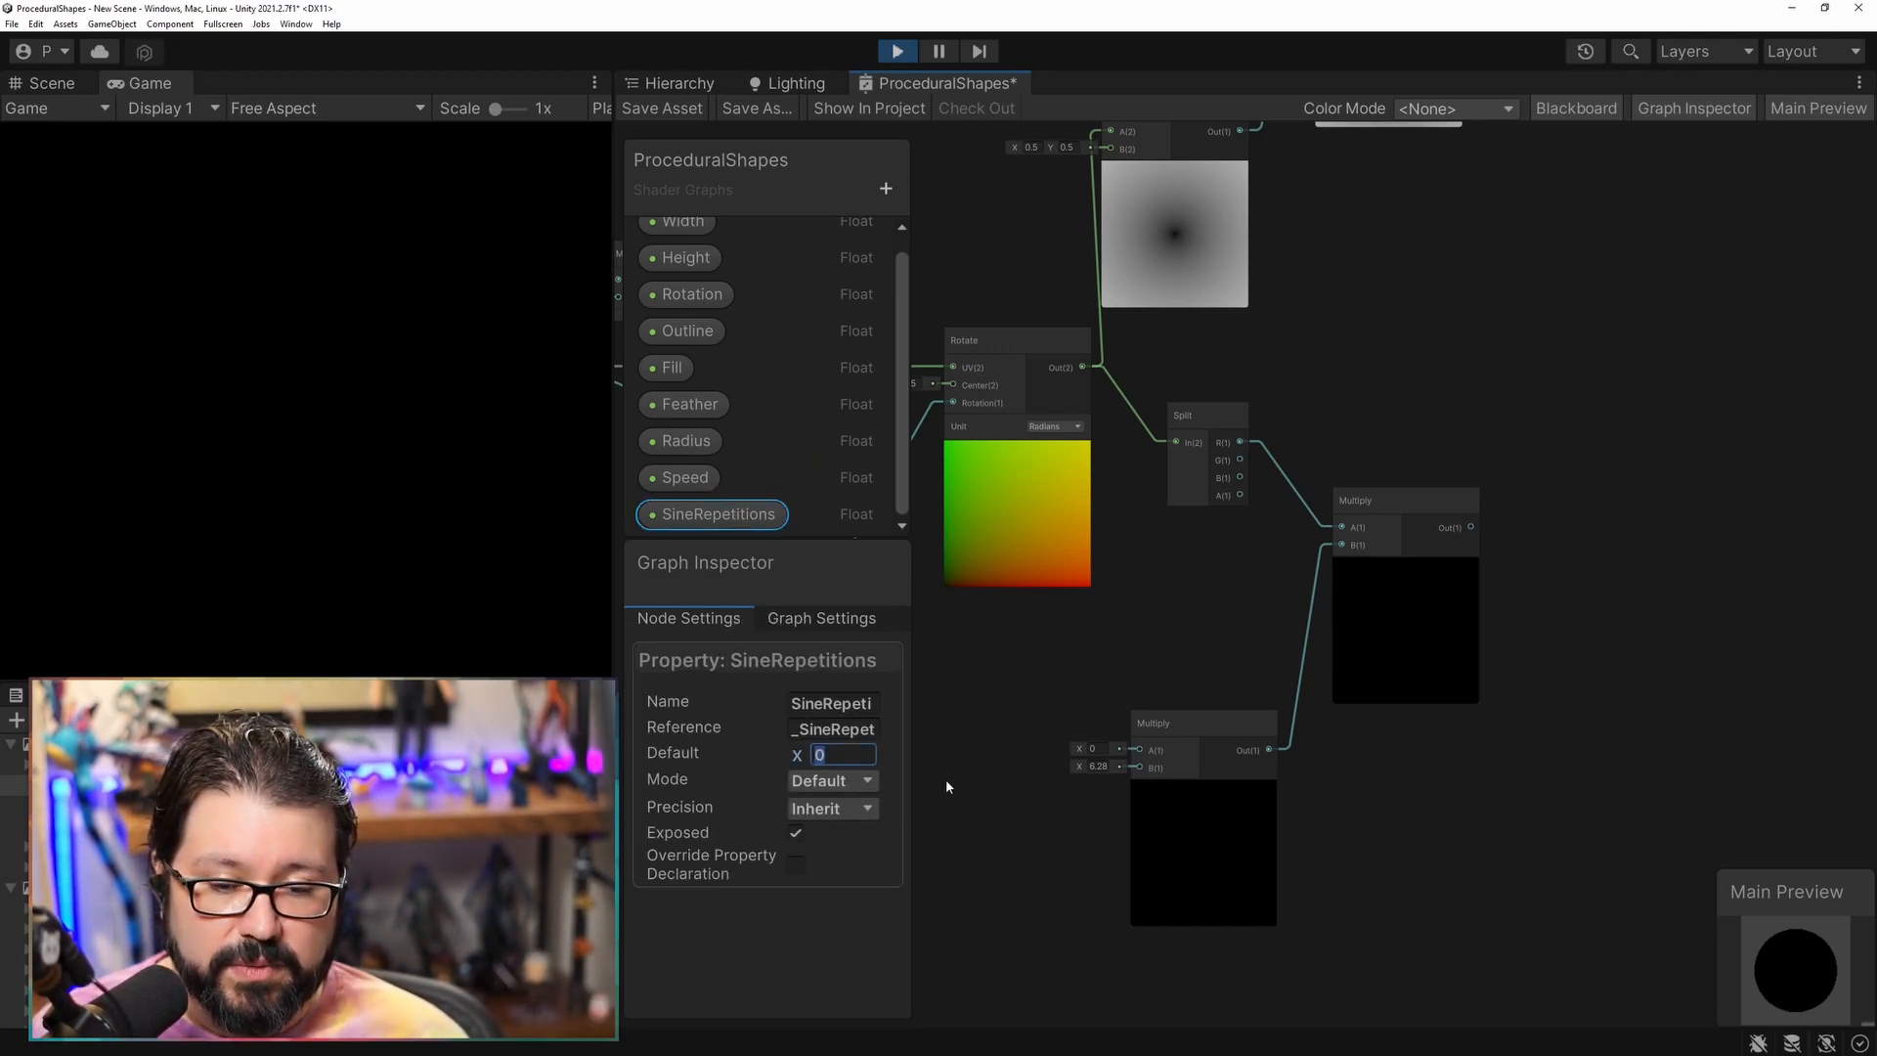
text(4)
drag(713, 514, 1140, 750)
drag(1038, 794, 1046, 737)
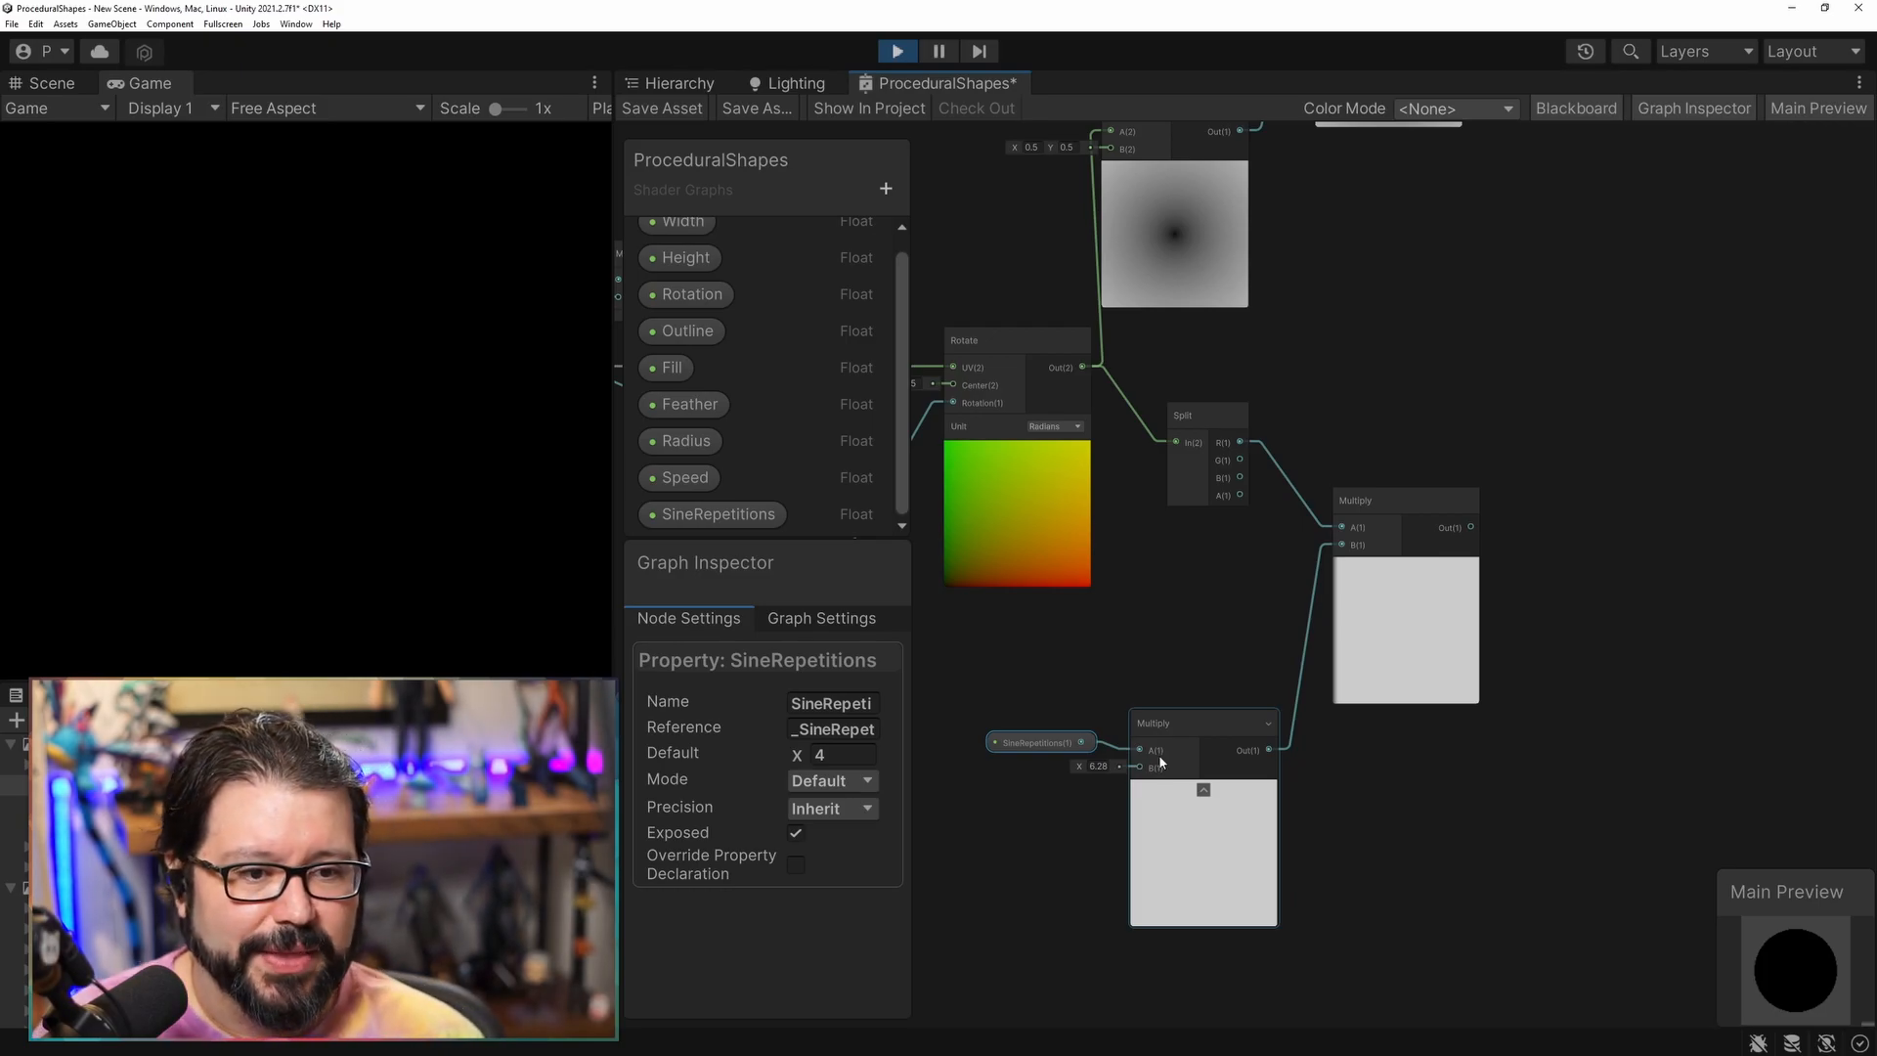
Add a Sine node fed by the output of the Multiply node that combines Split and SineRepetitions.
middle_drag(1562, 631, 1288, 616)
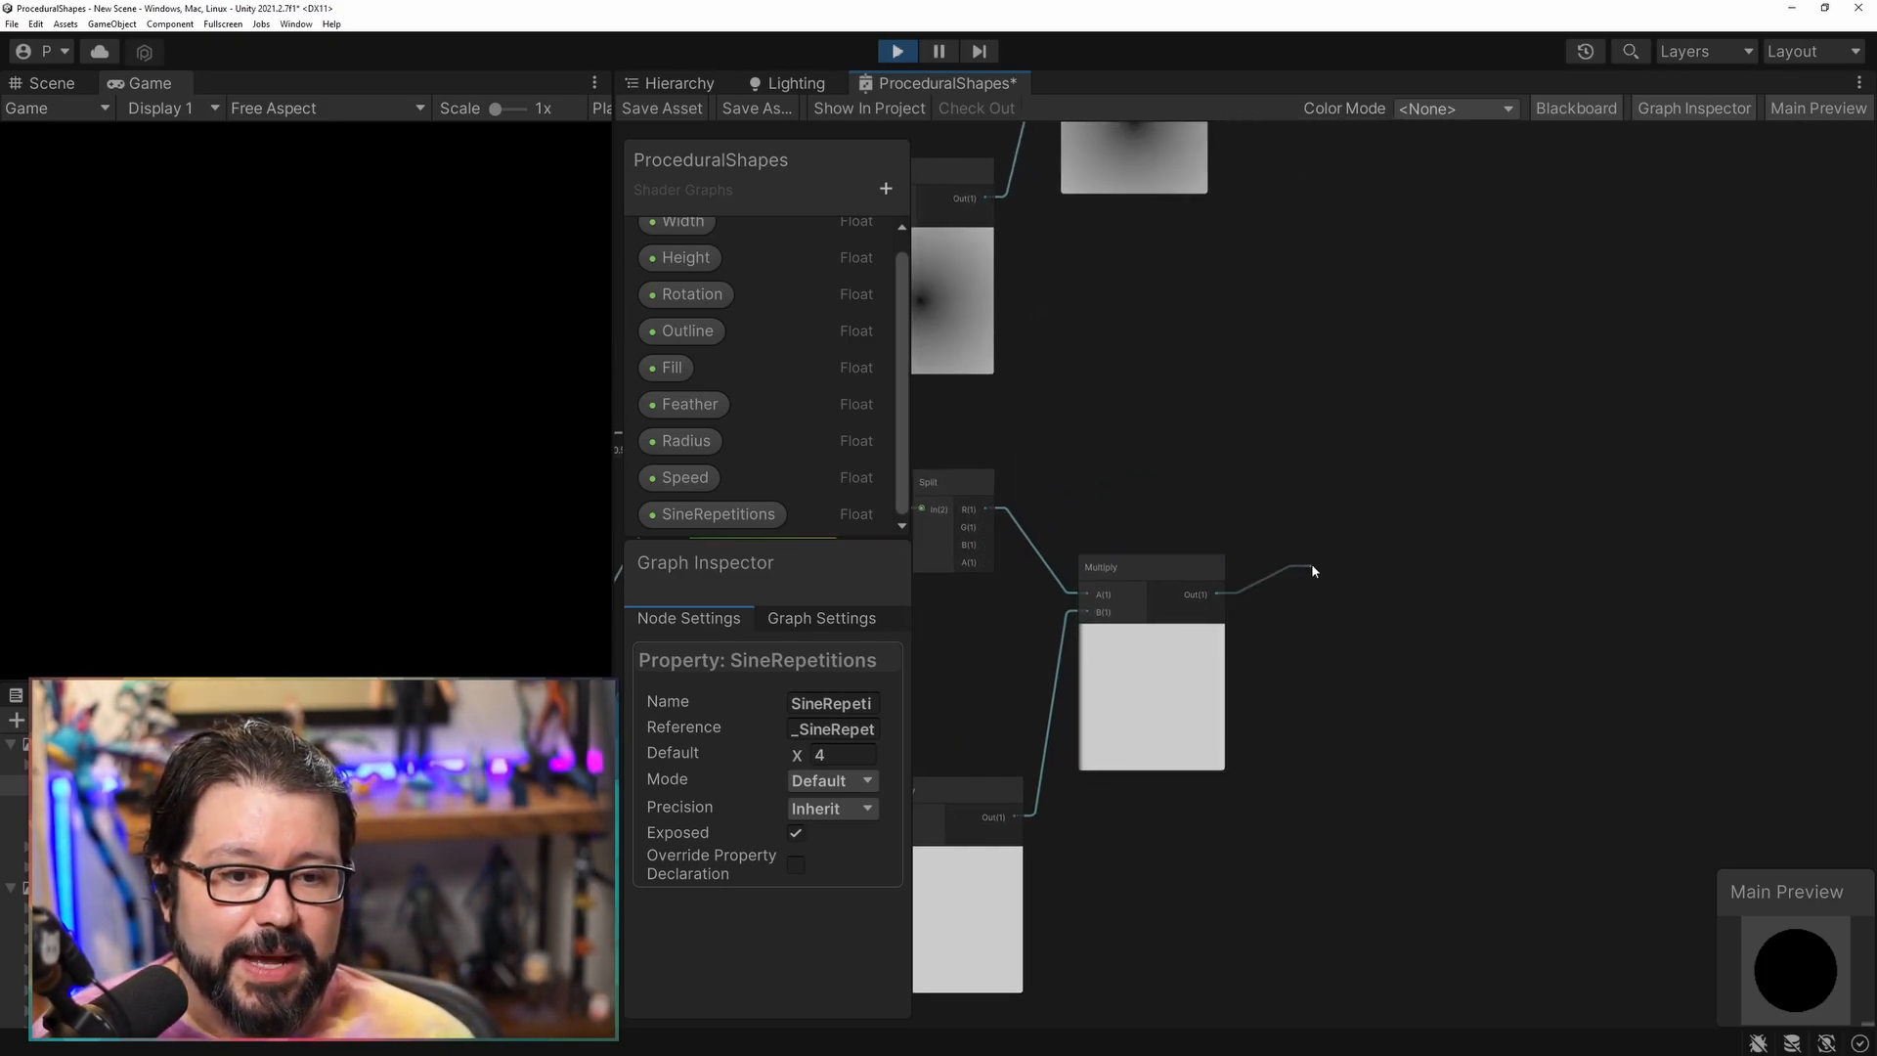
key(space)
text(sin)
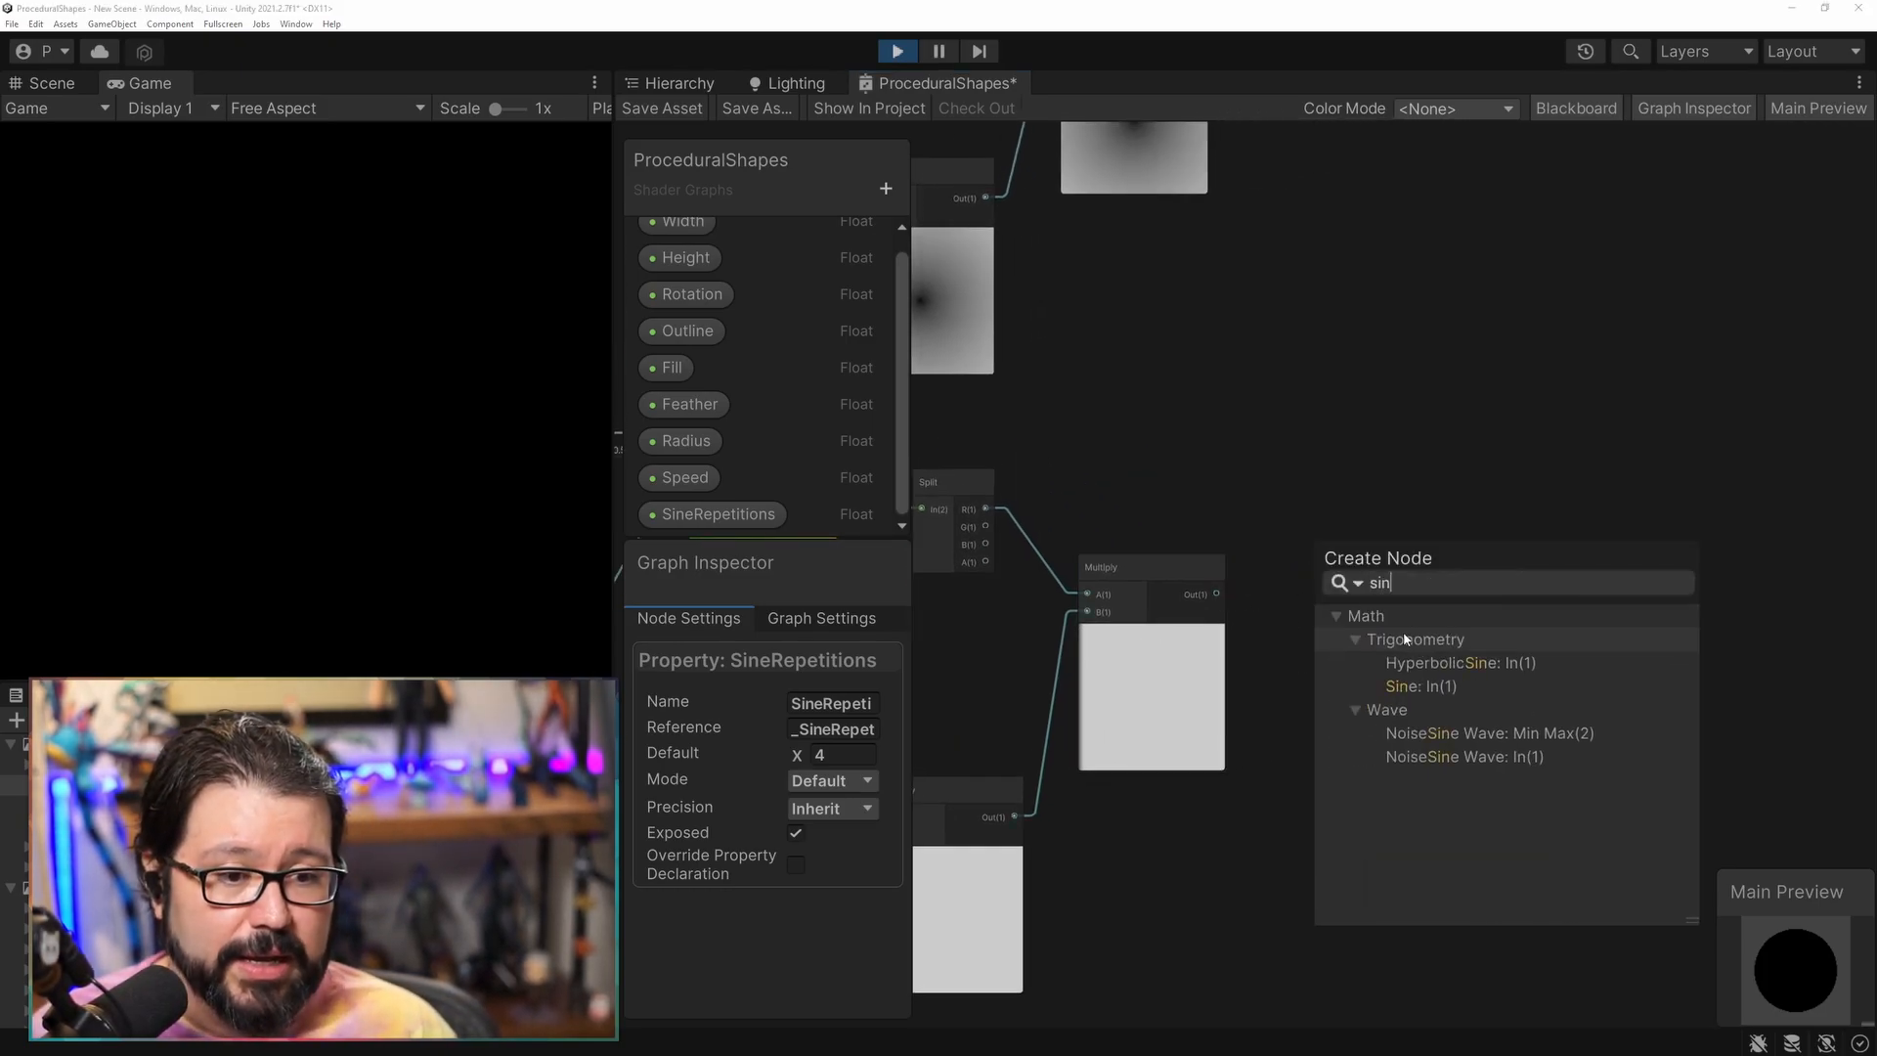
key(Down)
key(Down)
key(Return)
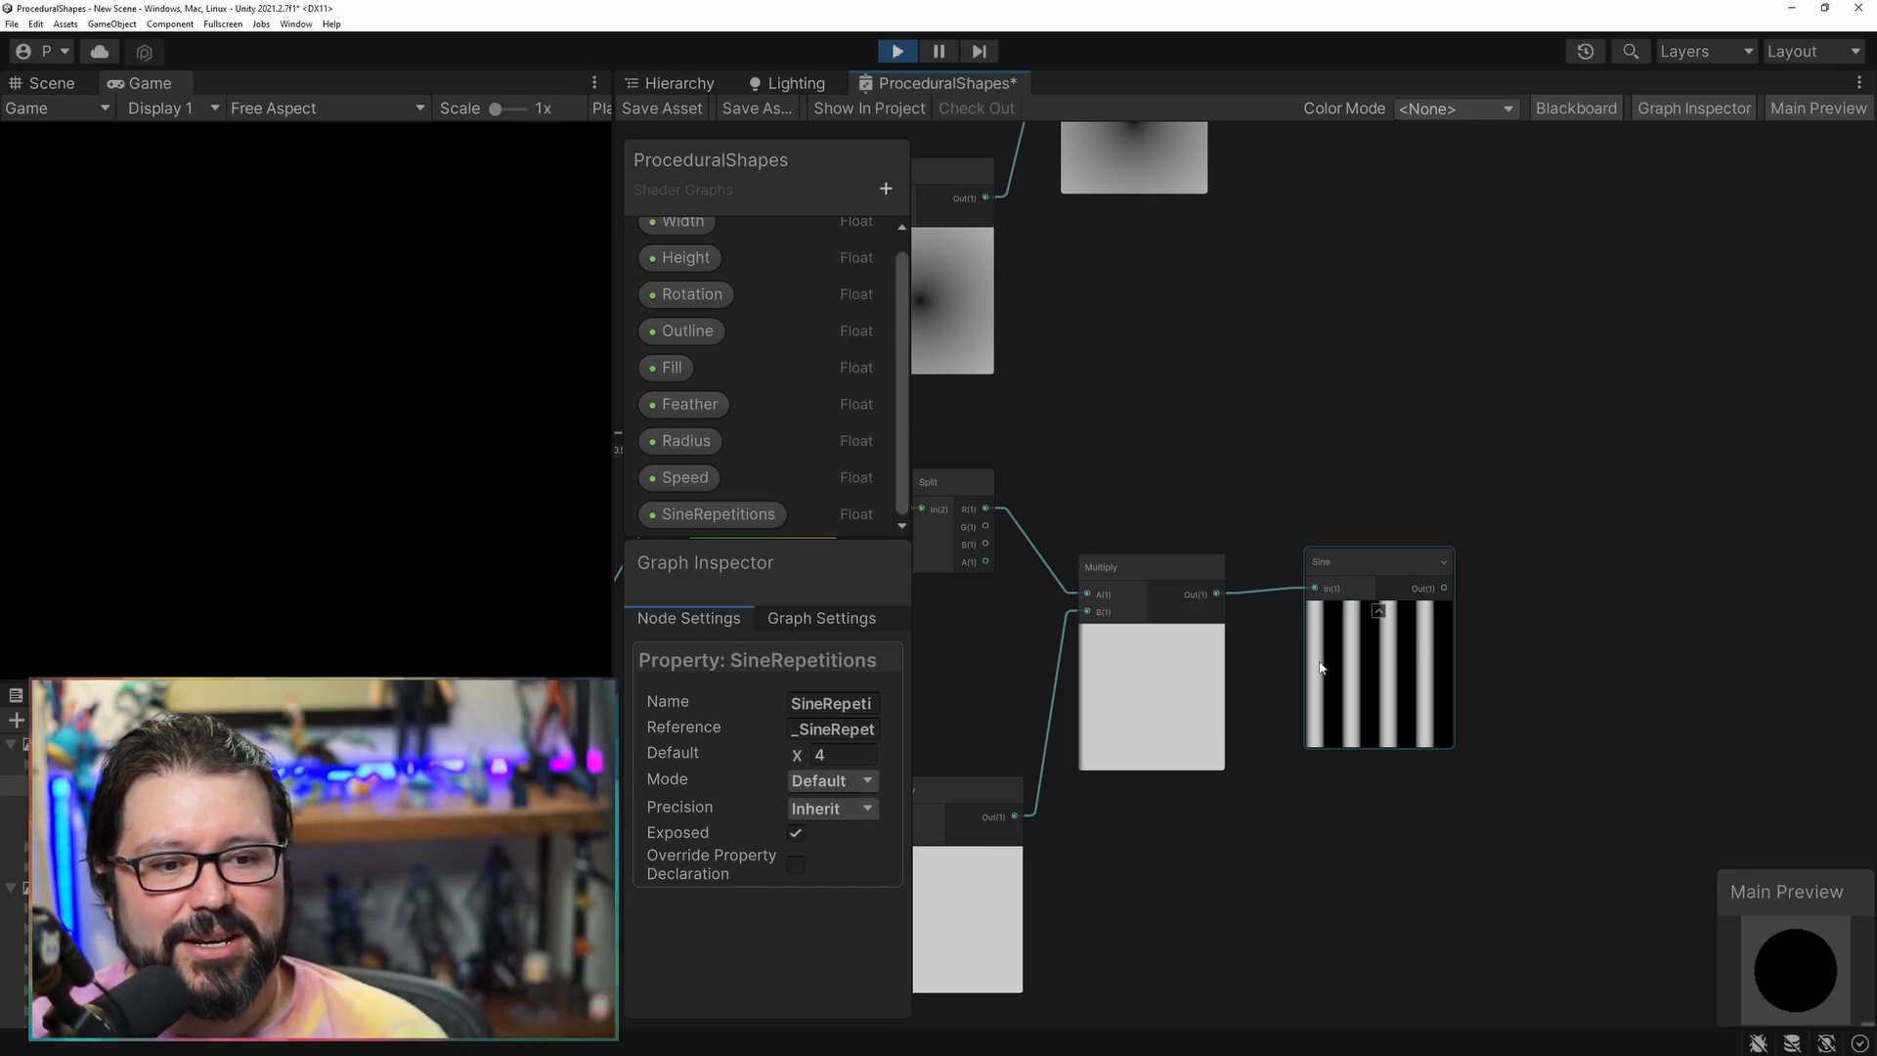
scroll(1314, 670, up, 5)
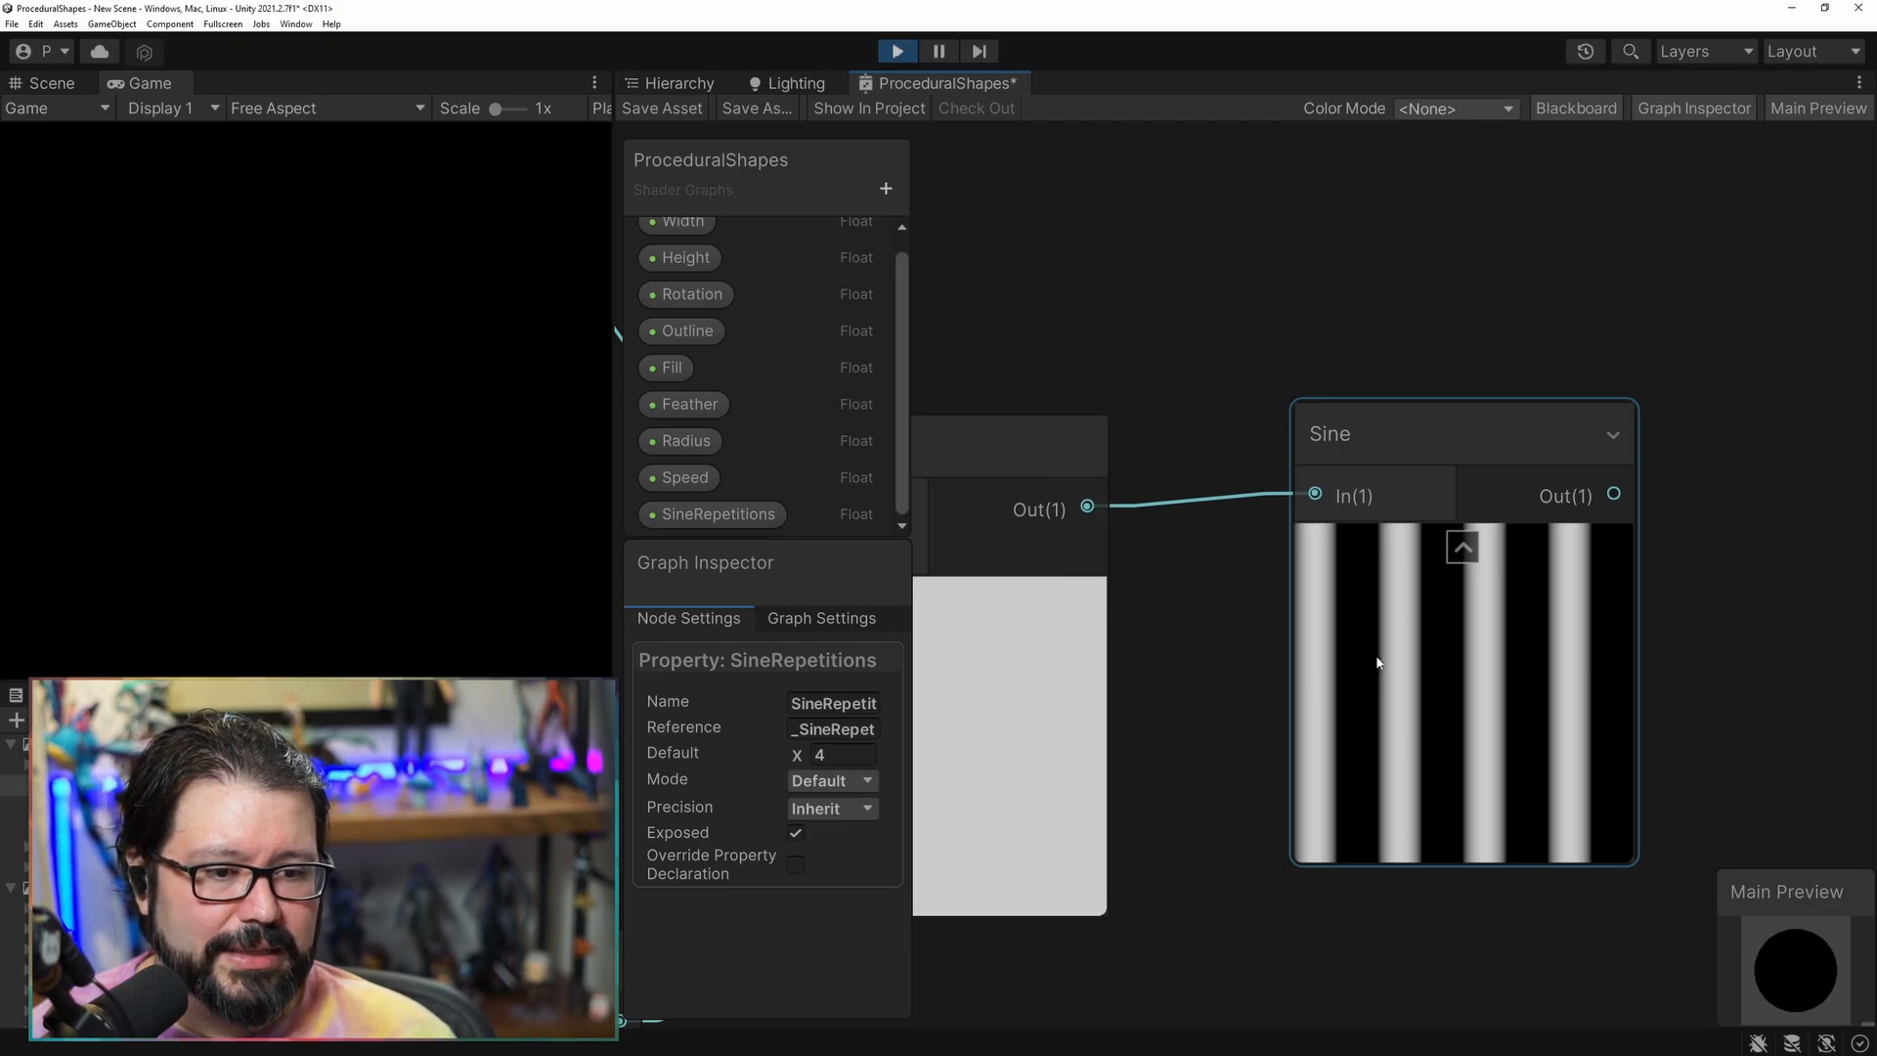
scroll(1358, 660, down, 5)
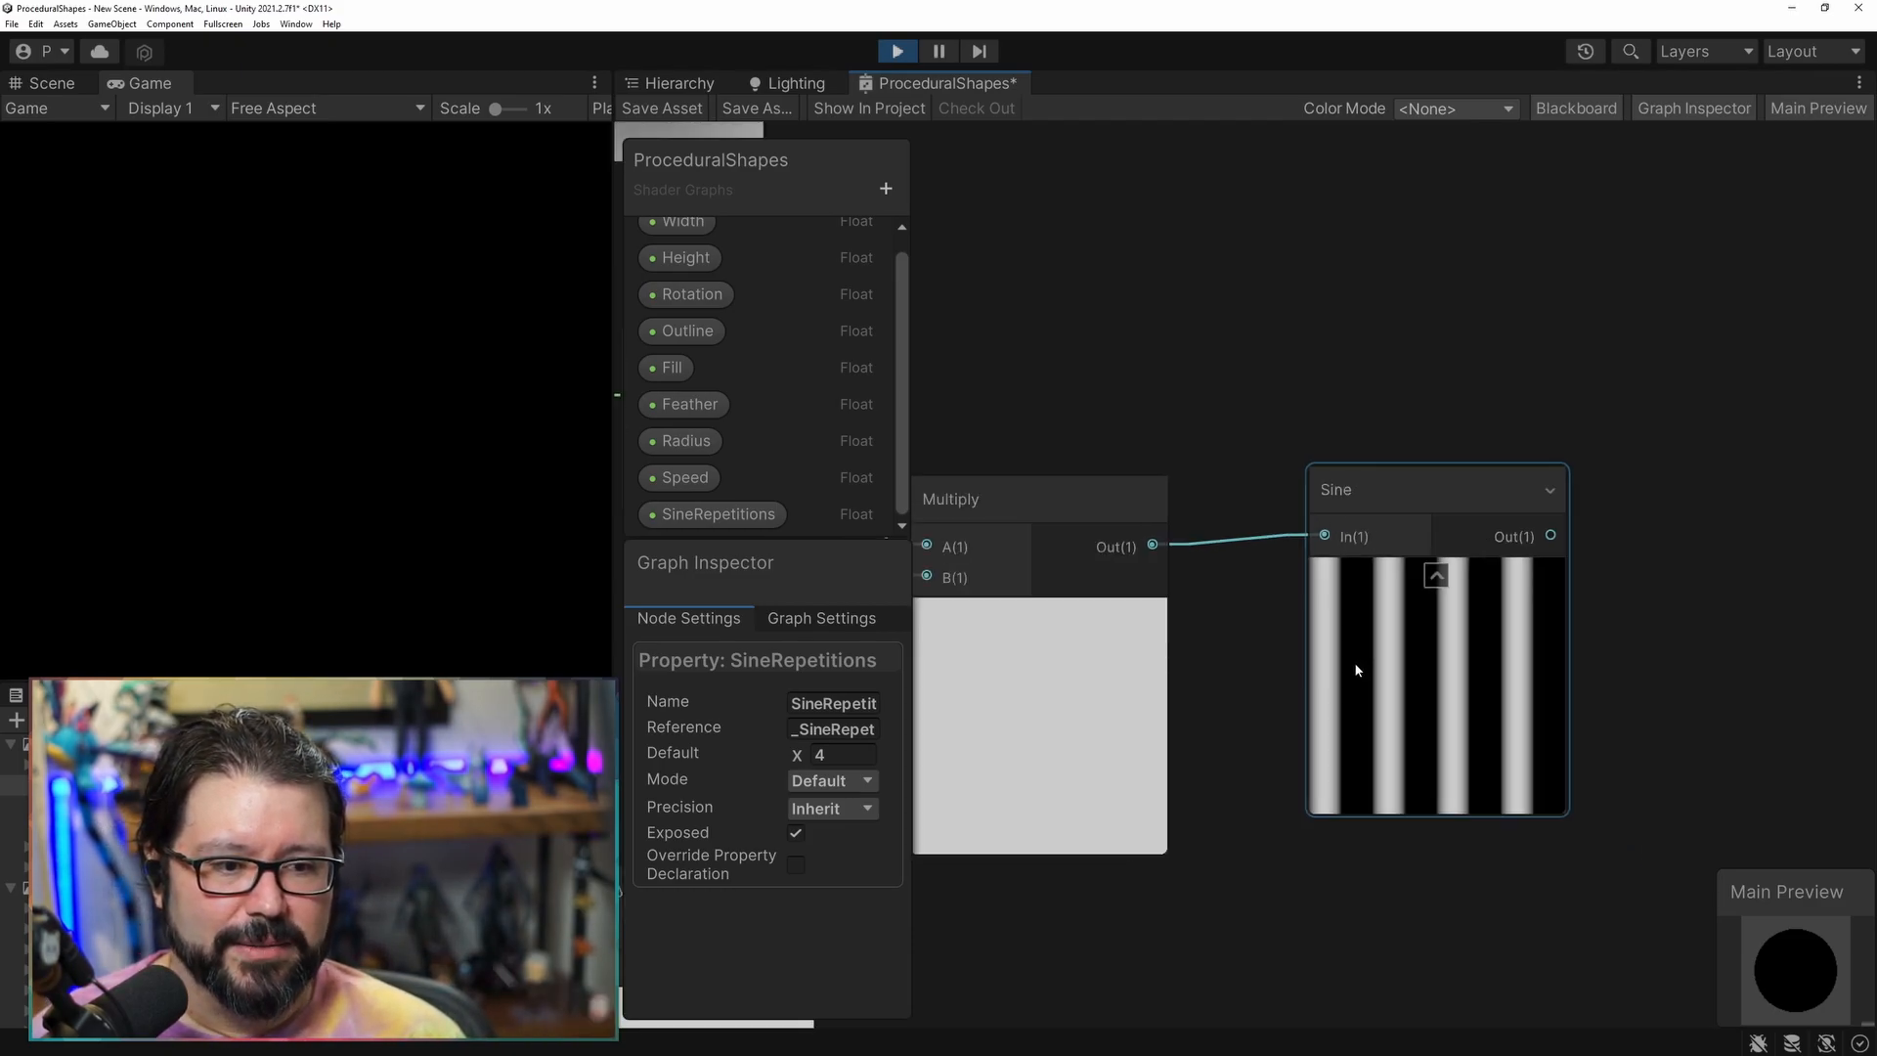
Add a Step node beside the Sine node, with the Sine output feeding its Edge input.
middle_drag(1465, 789, 1385, 550)
drag(1386, 350, 1615, 398)
text(step)
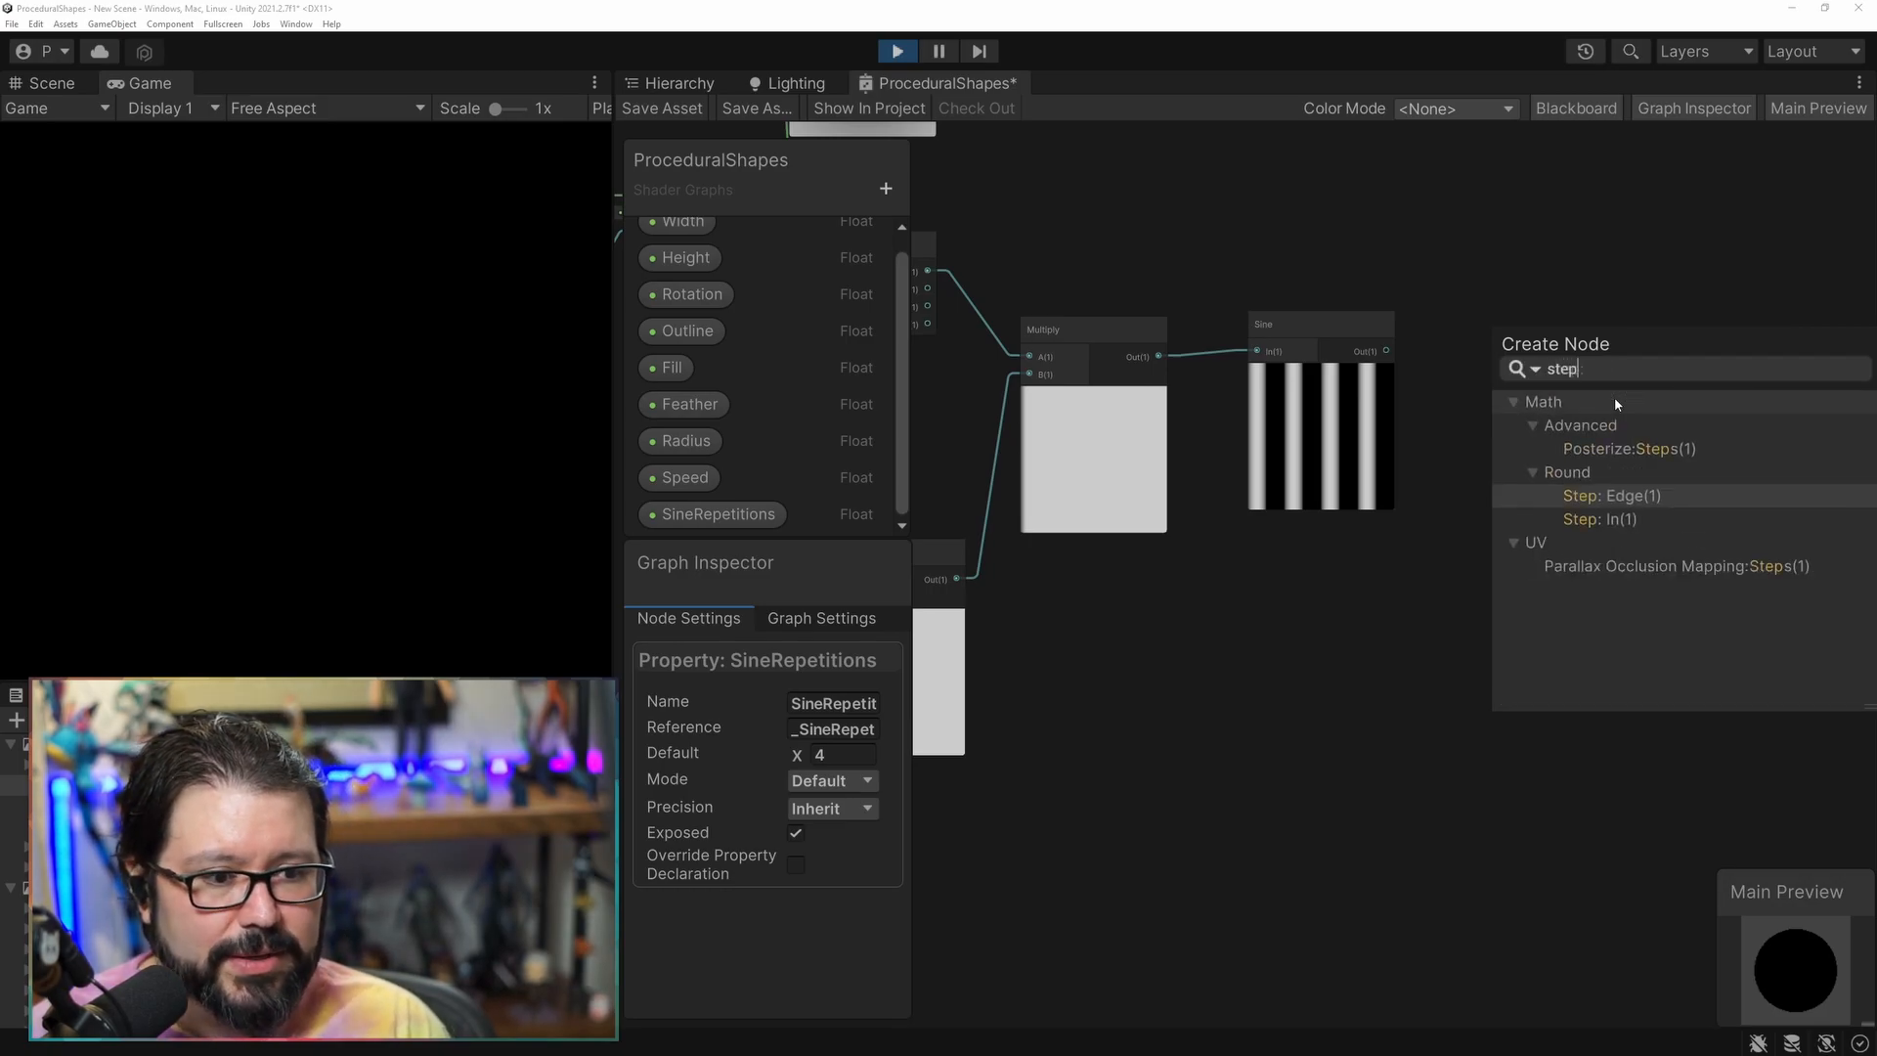
key(Return)
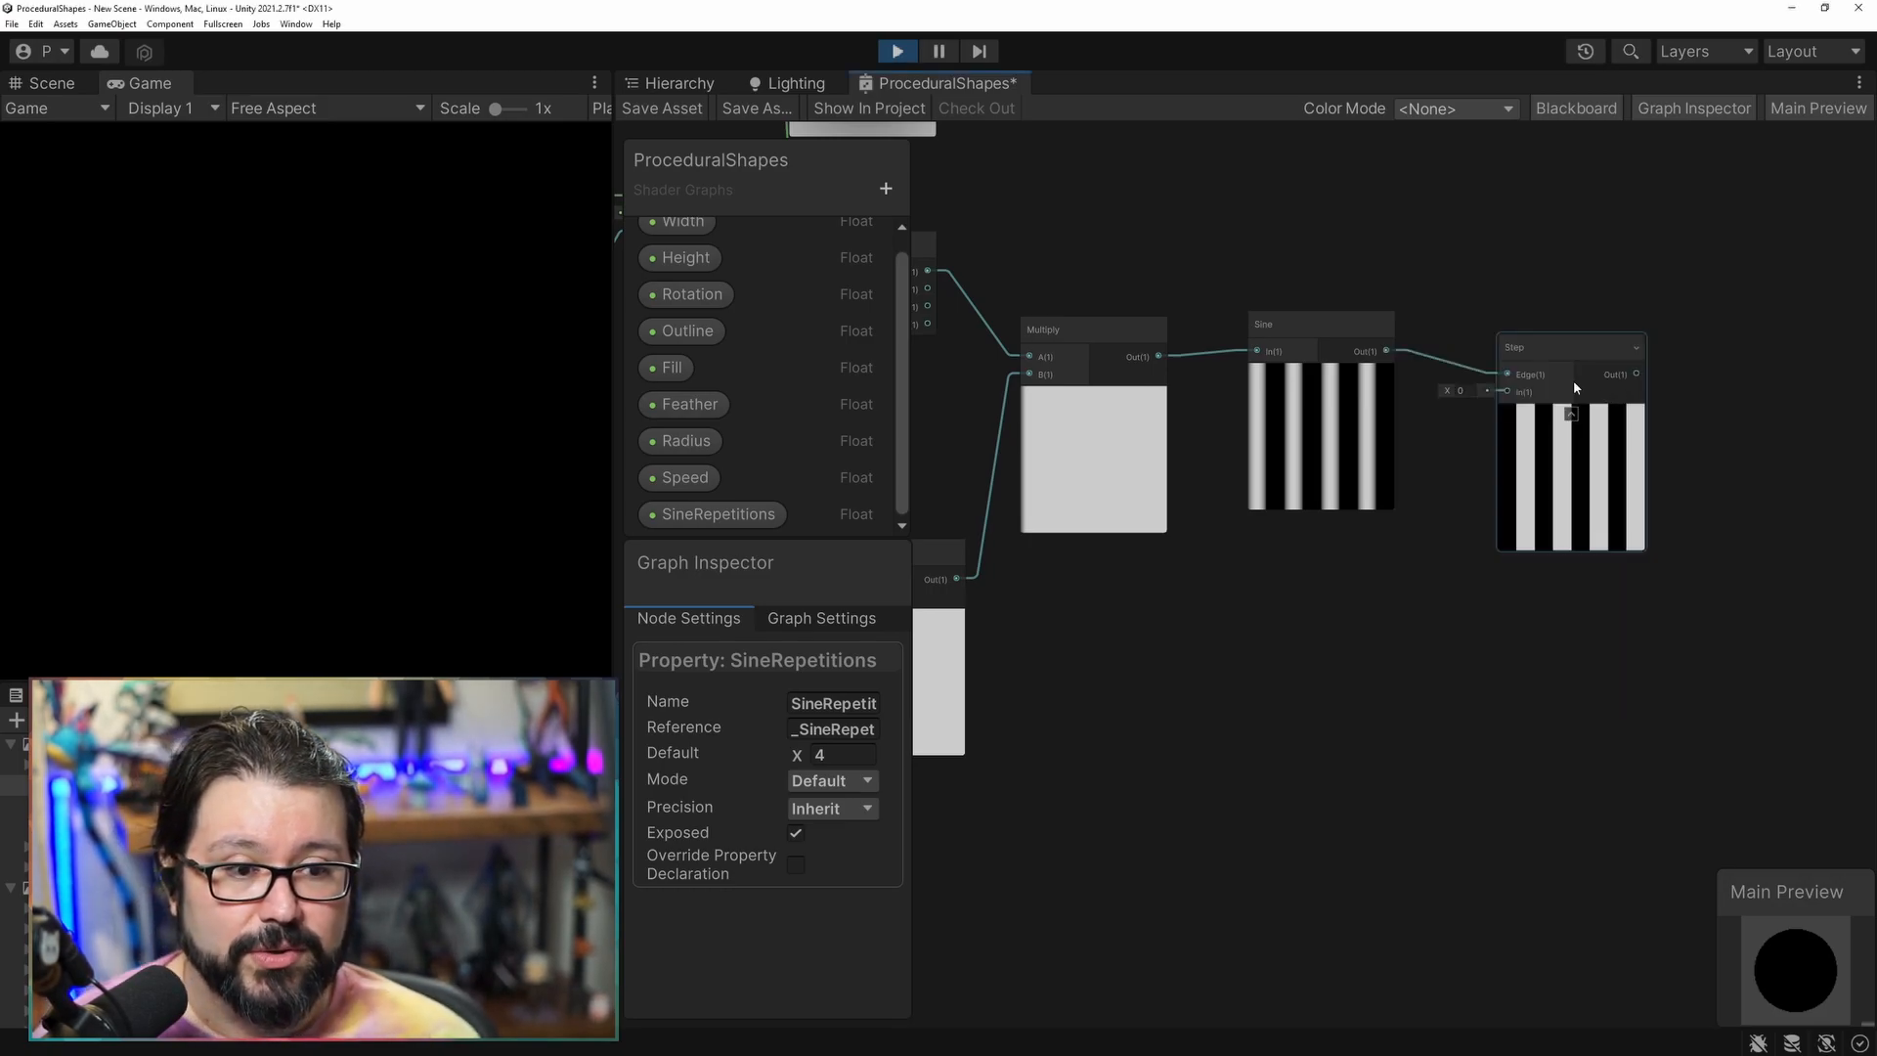
Connect the Split node's G output to the new Step node's In input.
middle_drag(1126, 561, 1233, 550)
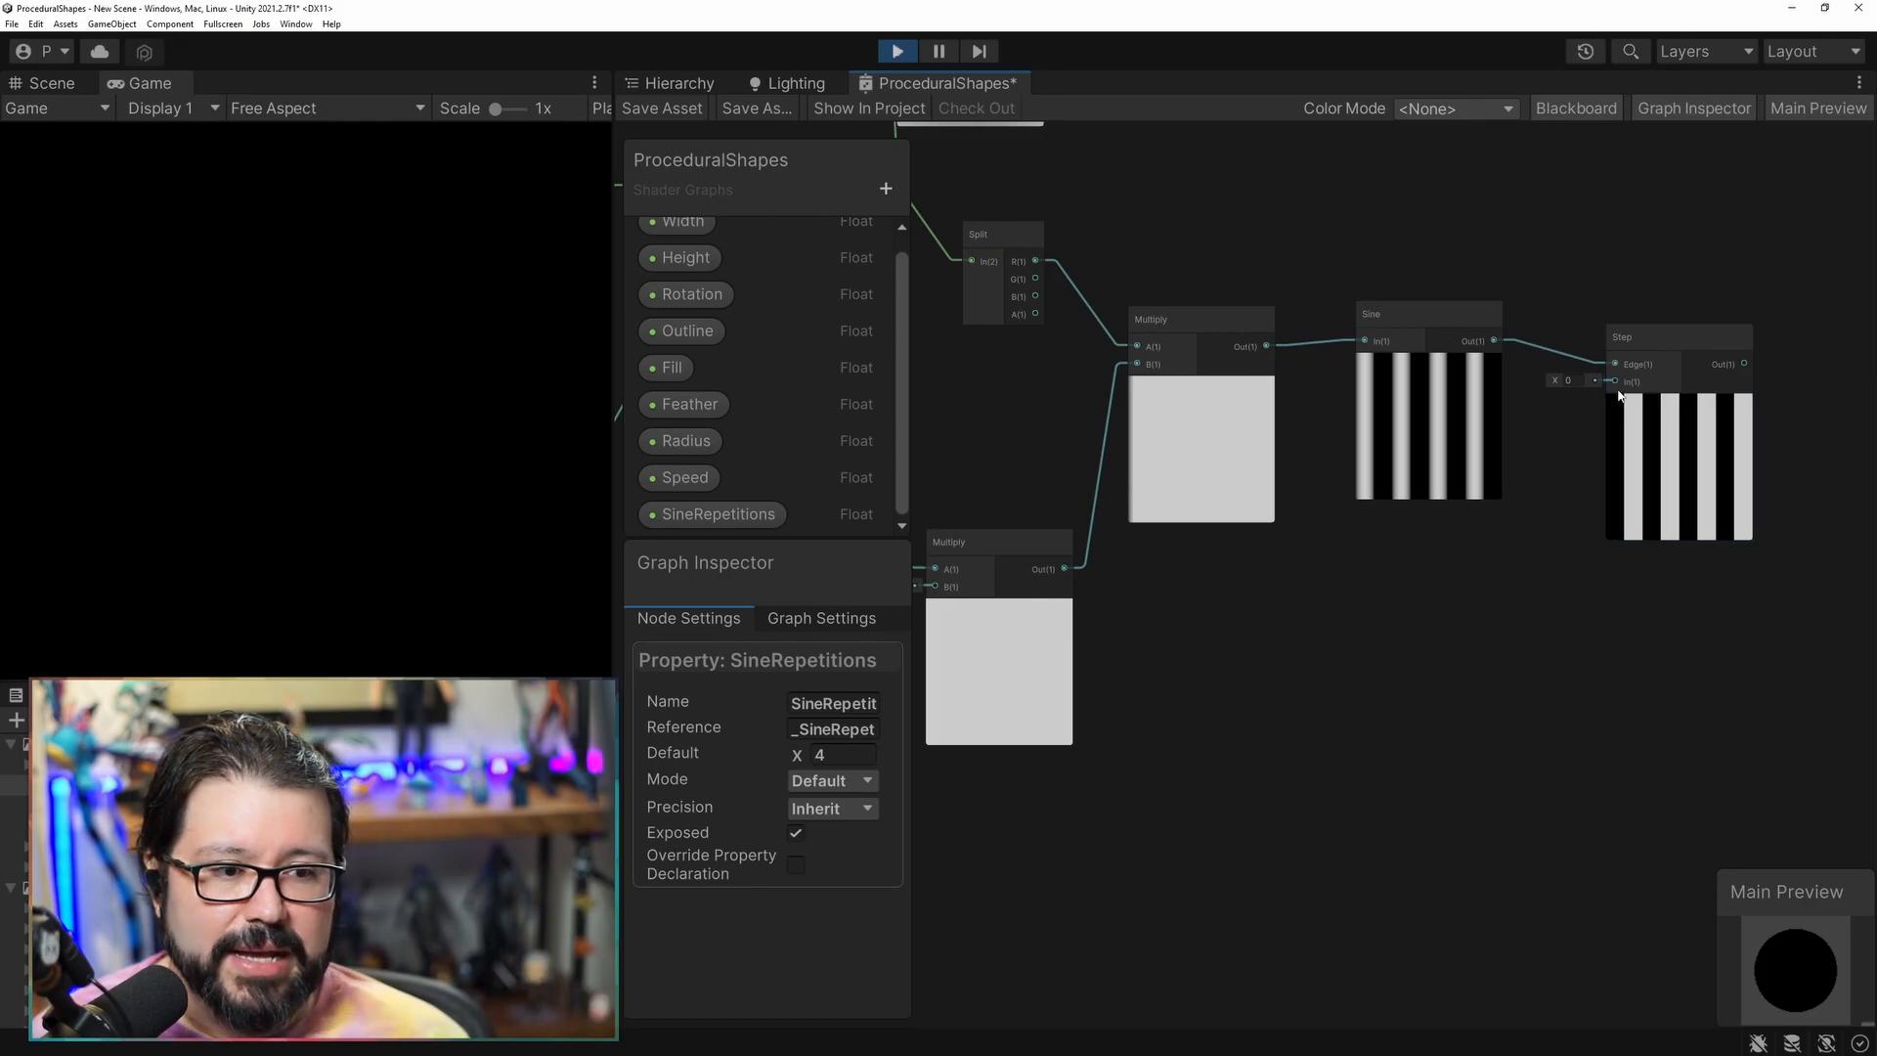
drag(1036, 279, 1616, 381)
middle_drag(1596, 627, 1420, 607)
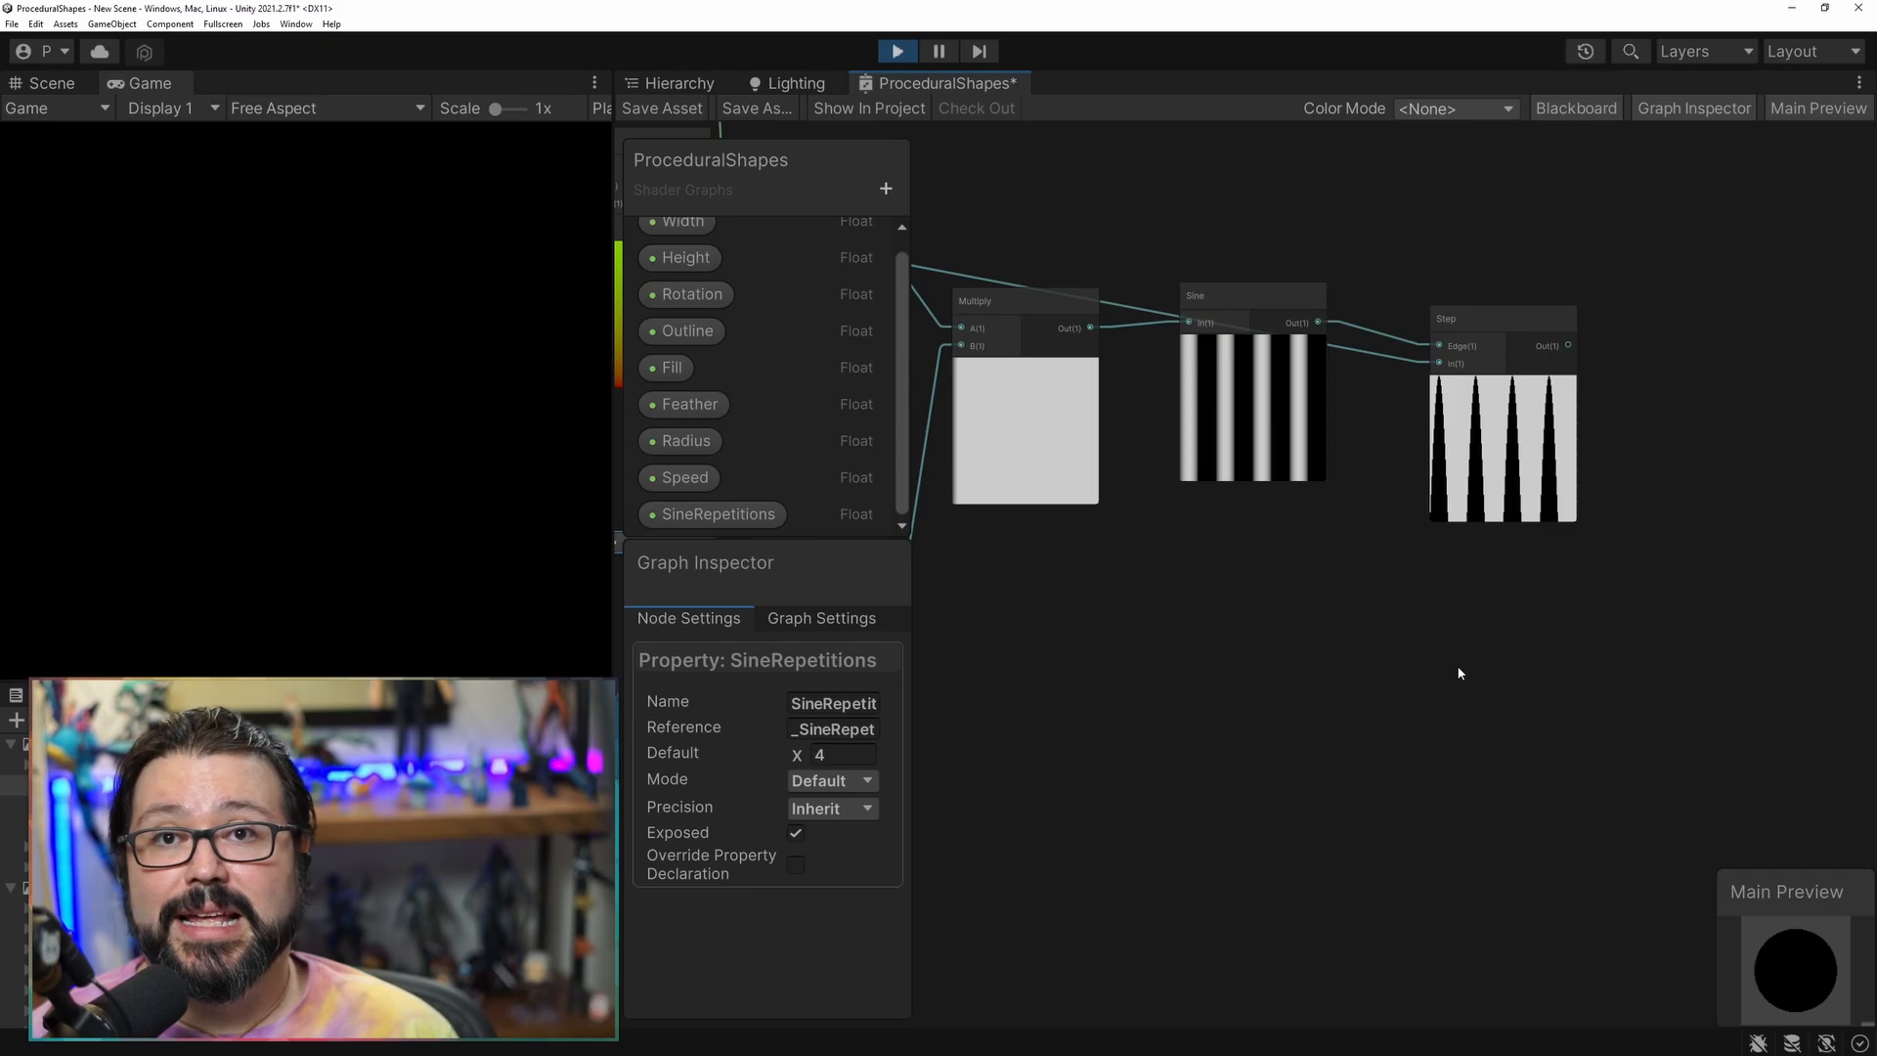
Move the Step node lower and add a Remap node above it, with the Sine output feeding Remap's In.
drag(1492, 318, 1511, 397)
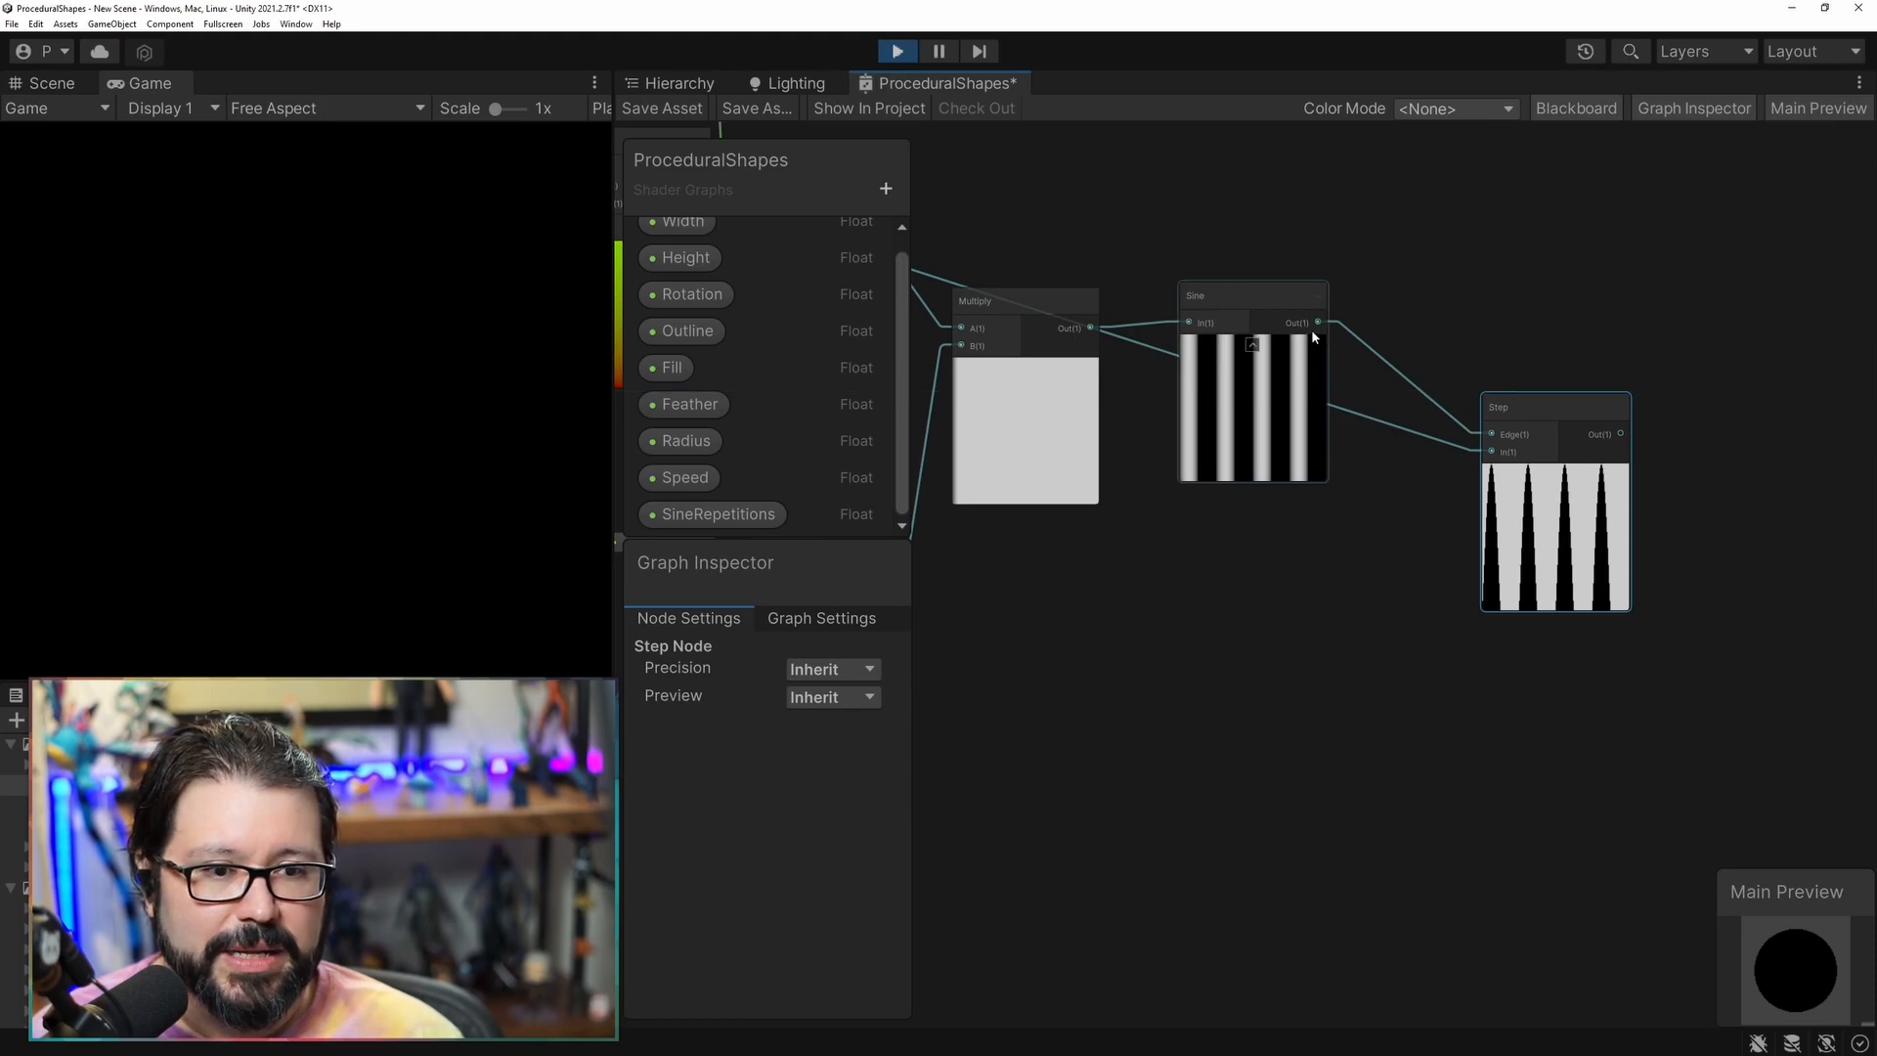
key(space)
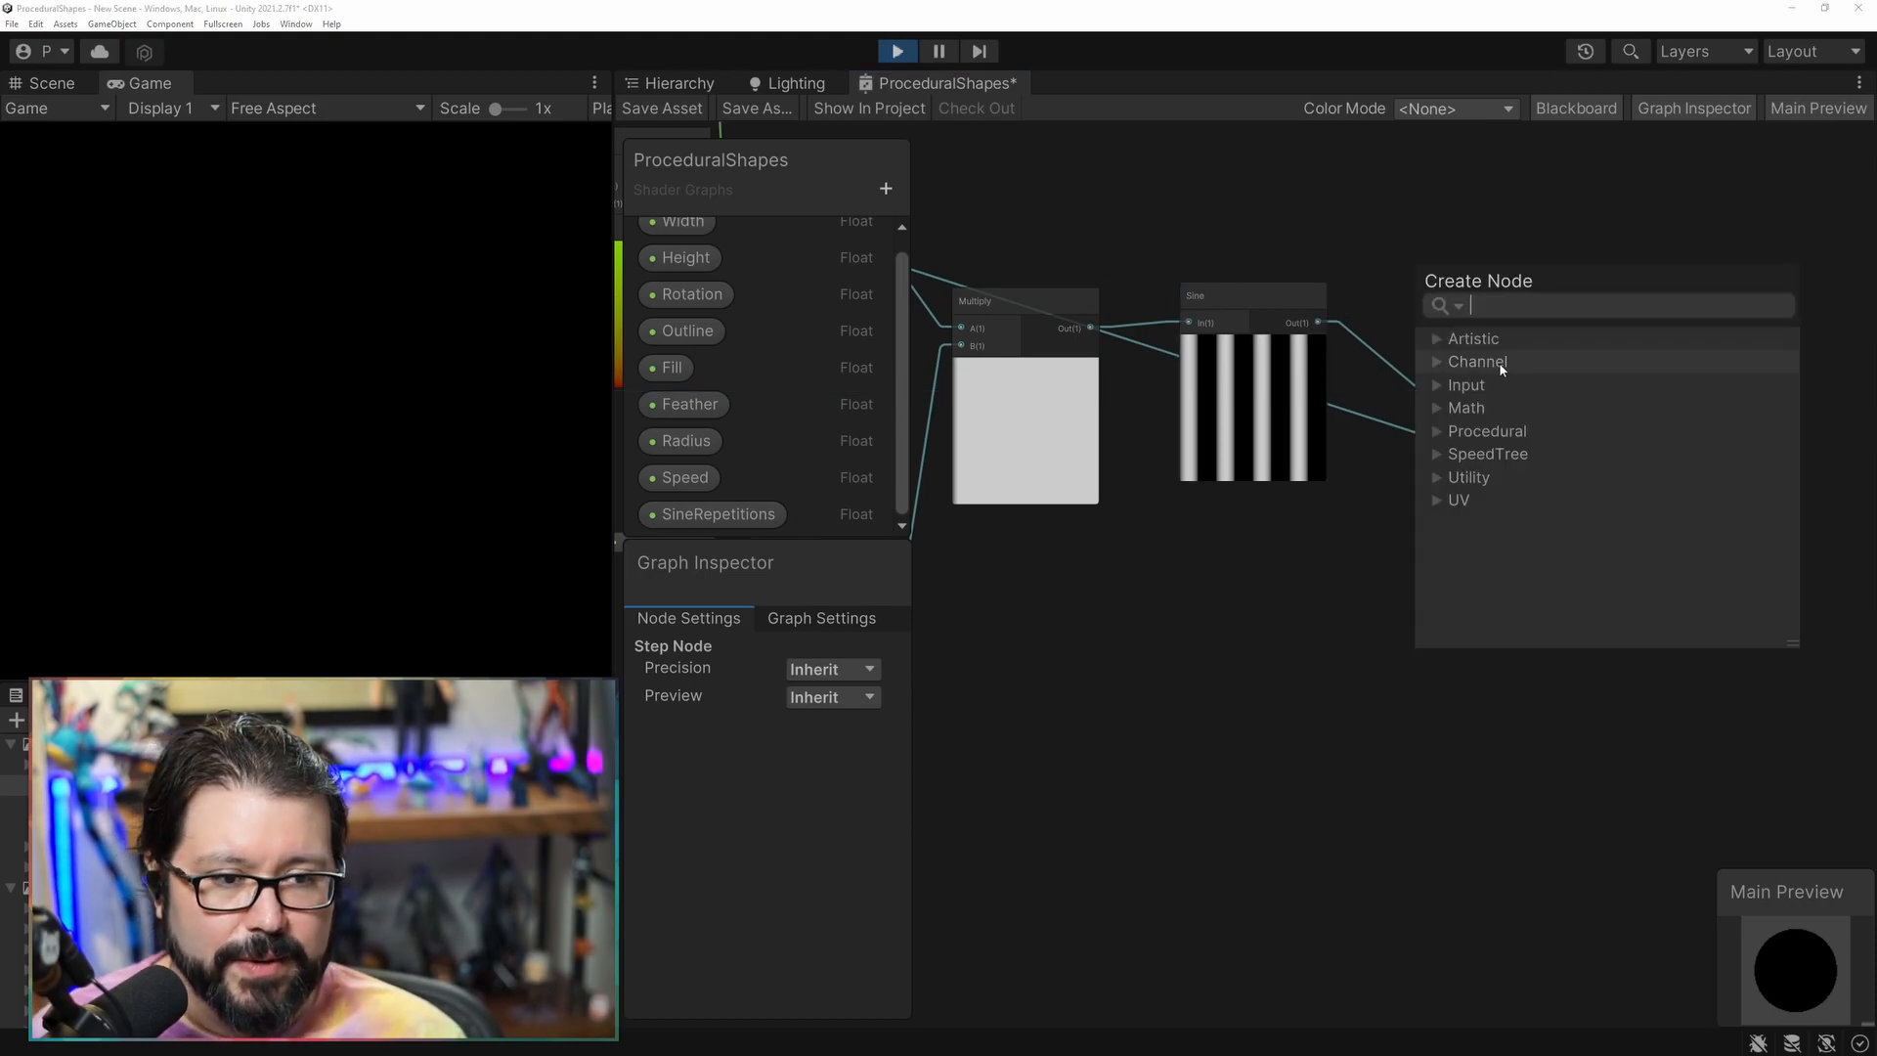
text(remap)
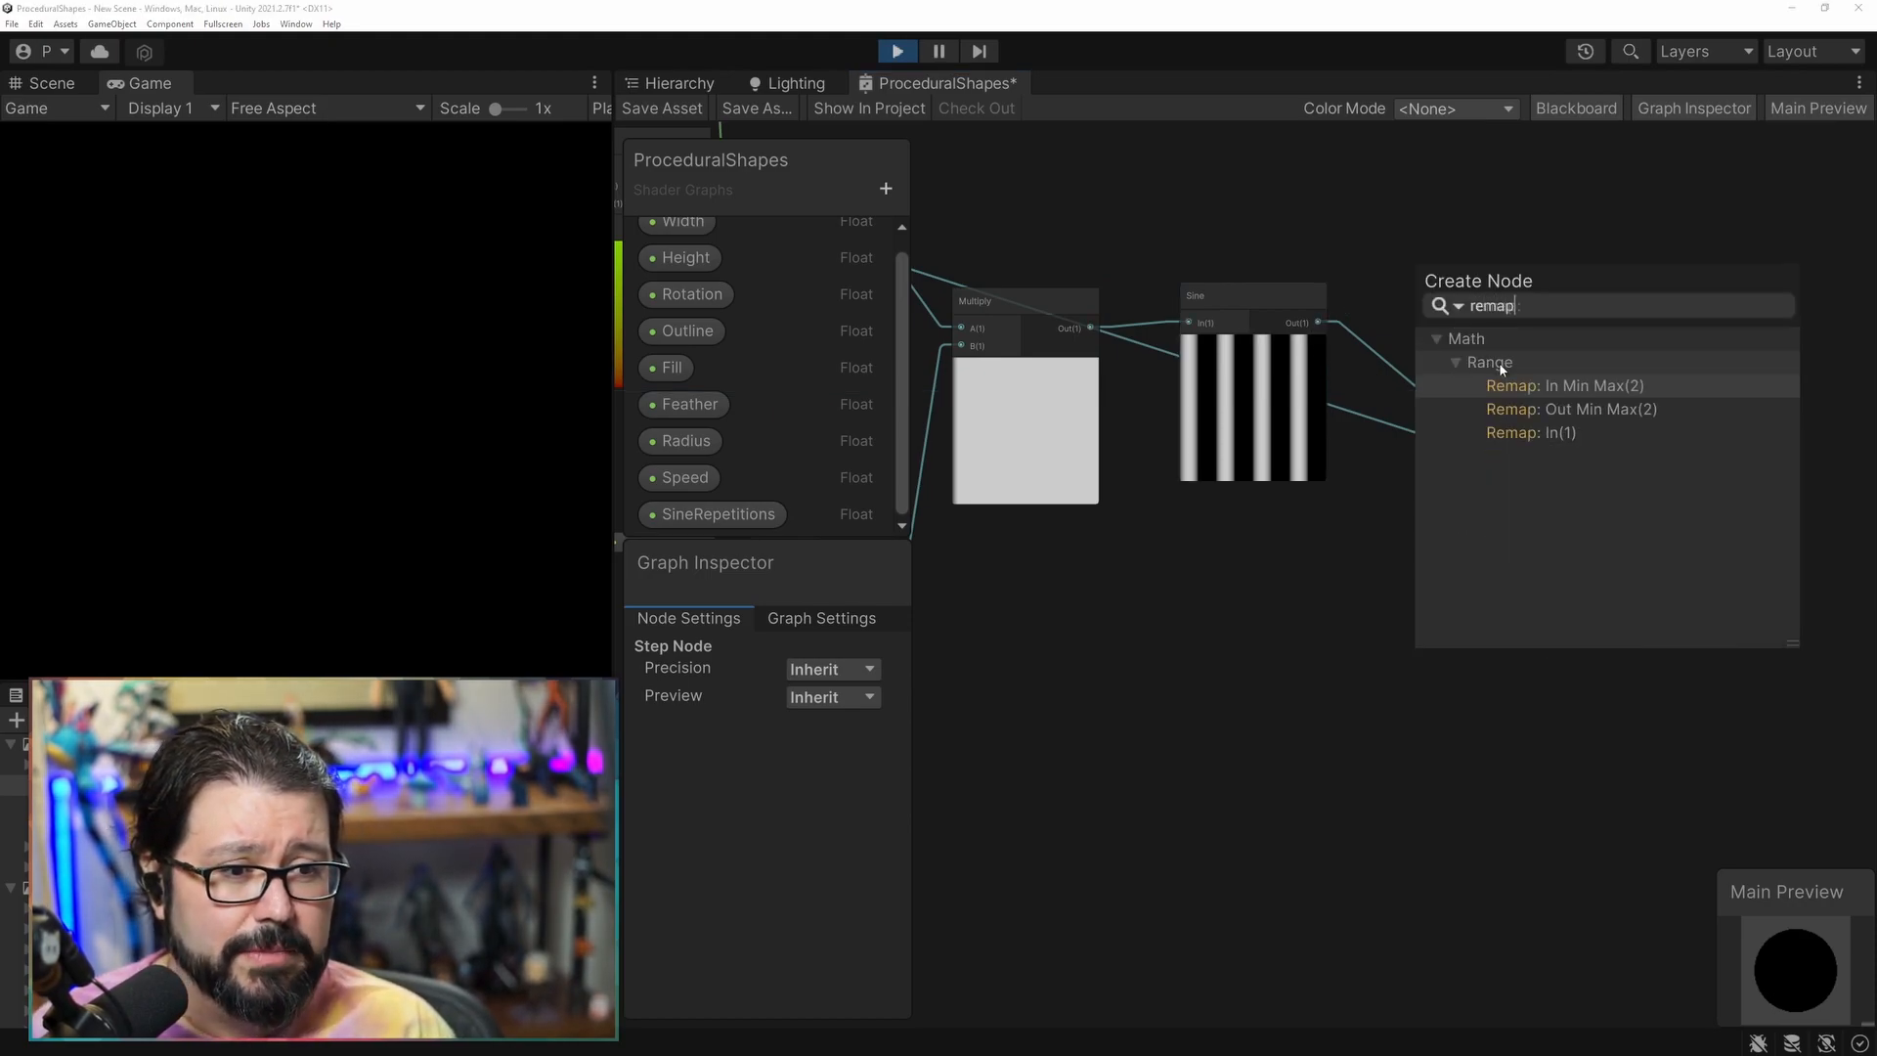
key(Down)
key(Down)
key(Return)
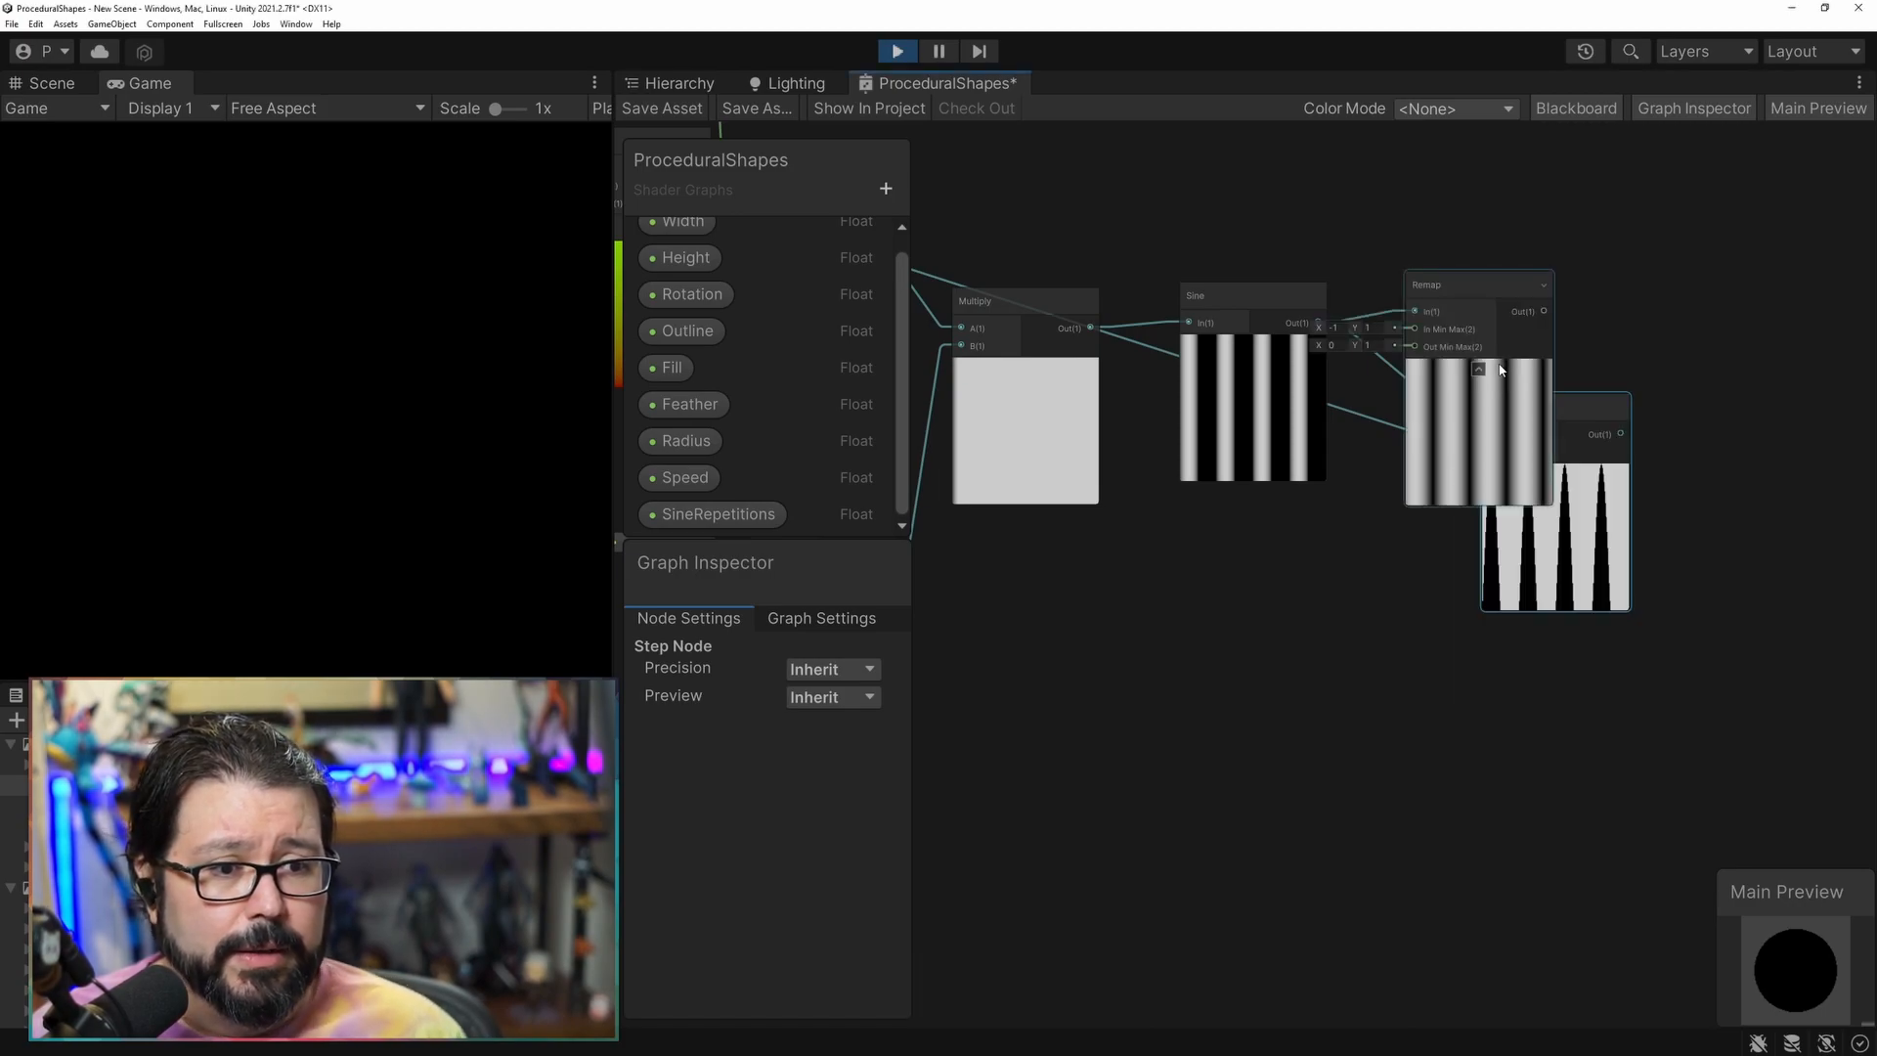
drag(1516, 291, 1570, 229)
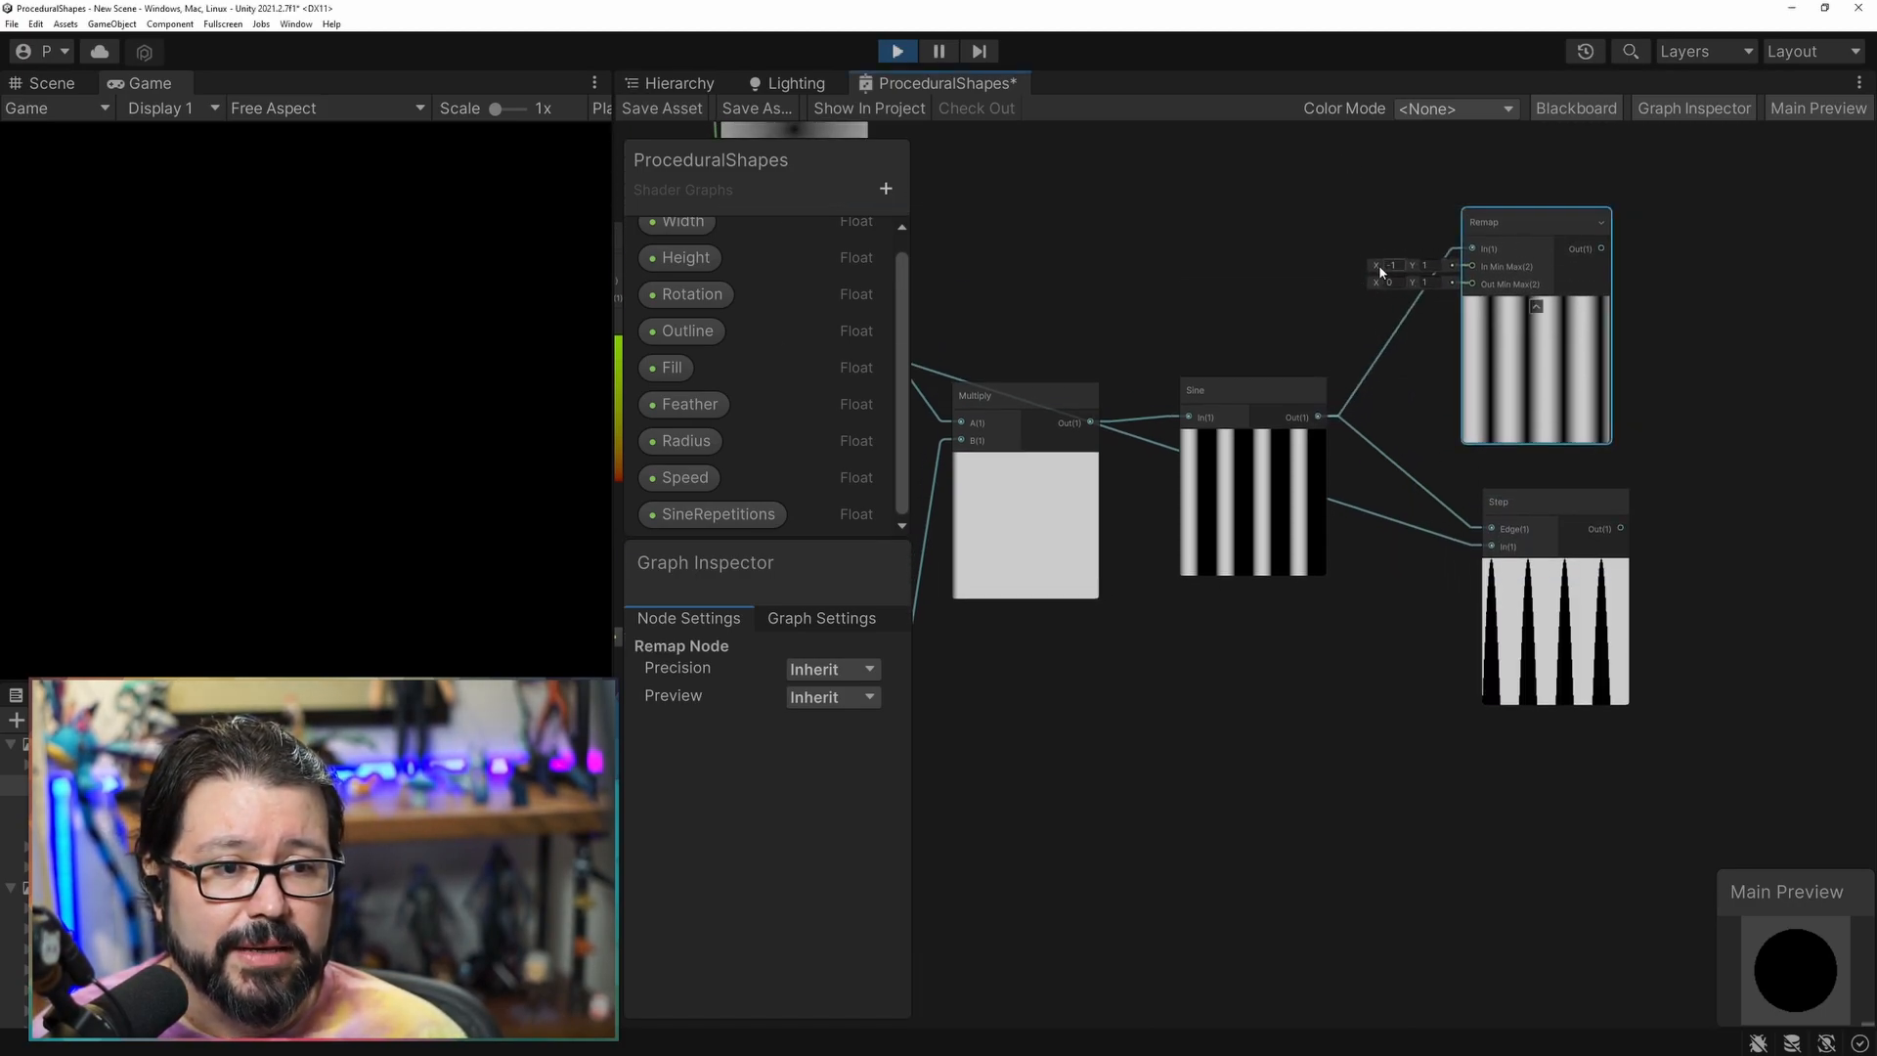
Connect the Remap output to the Step node's Edge input and move both nodes farther from the Sine node.
middle_drag(1702, 479, 1617, 461)
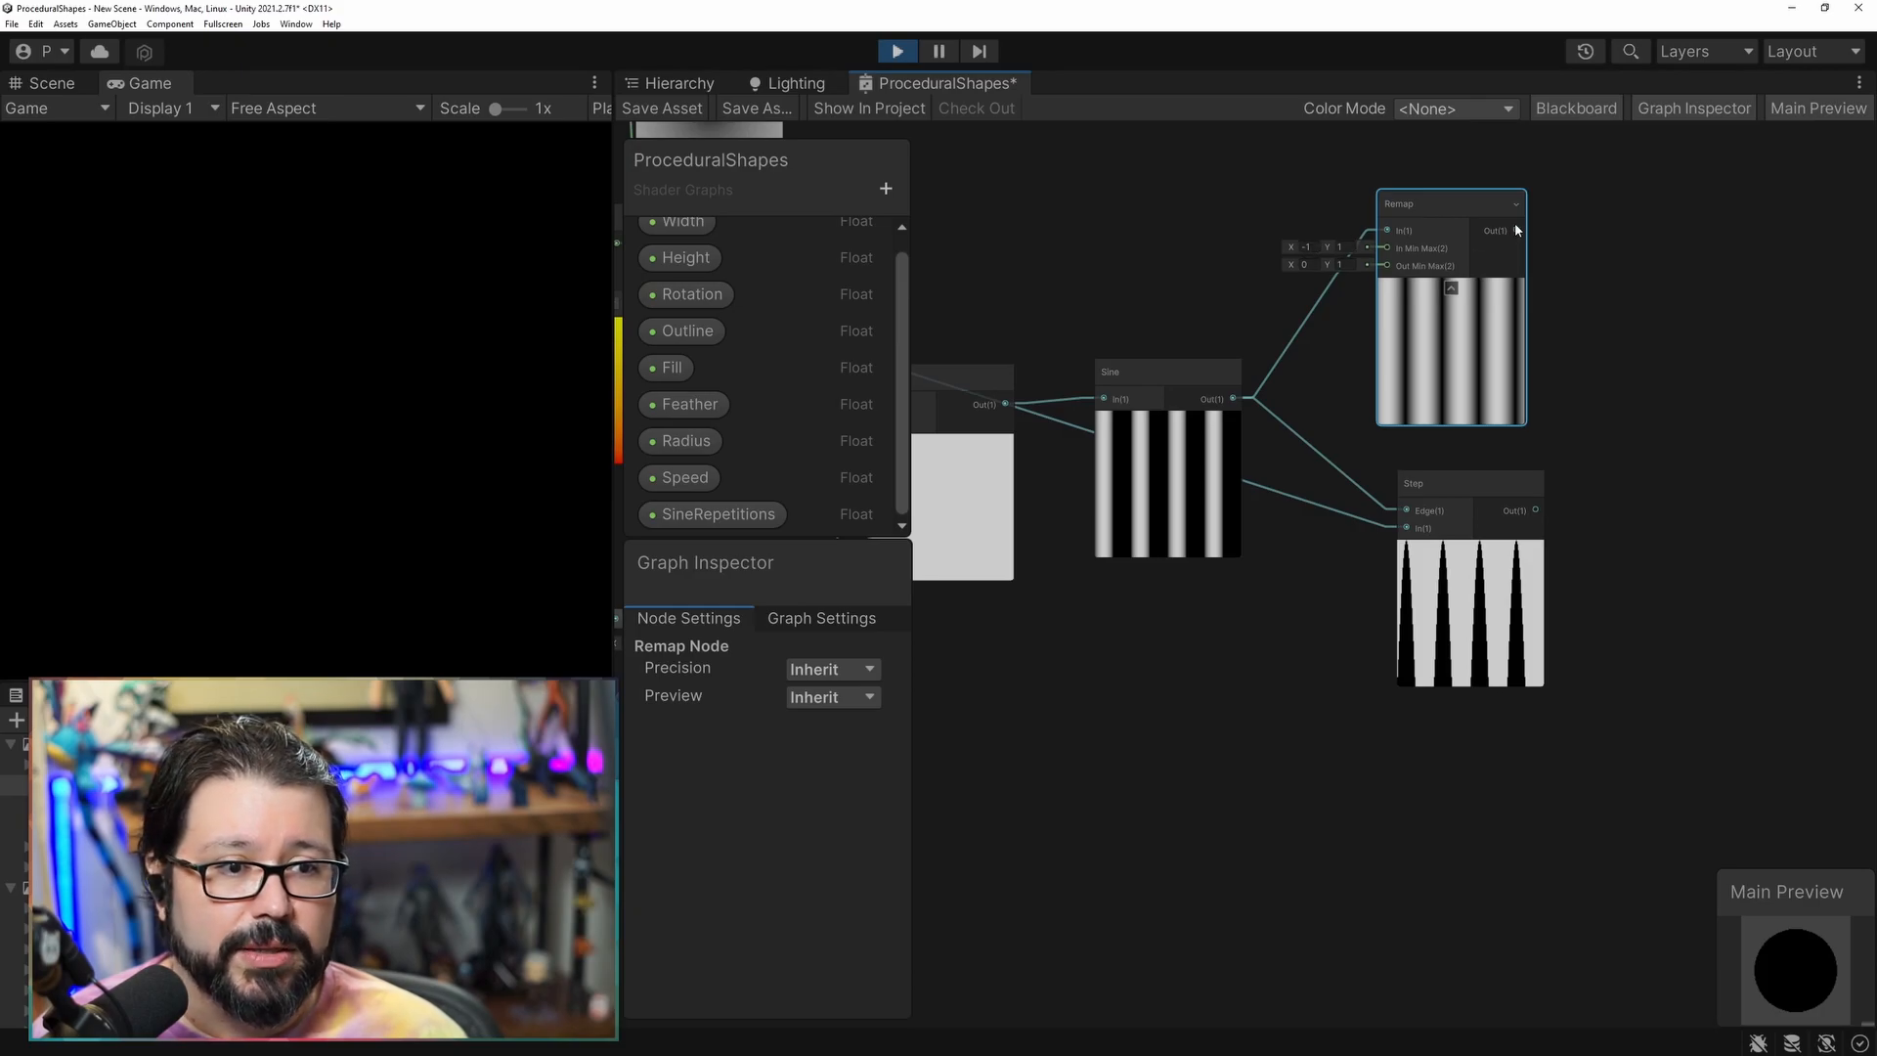
drag(1516, 229, 1409, 518)
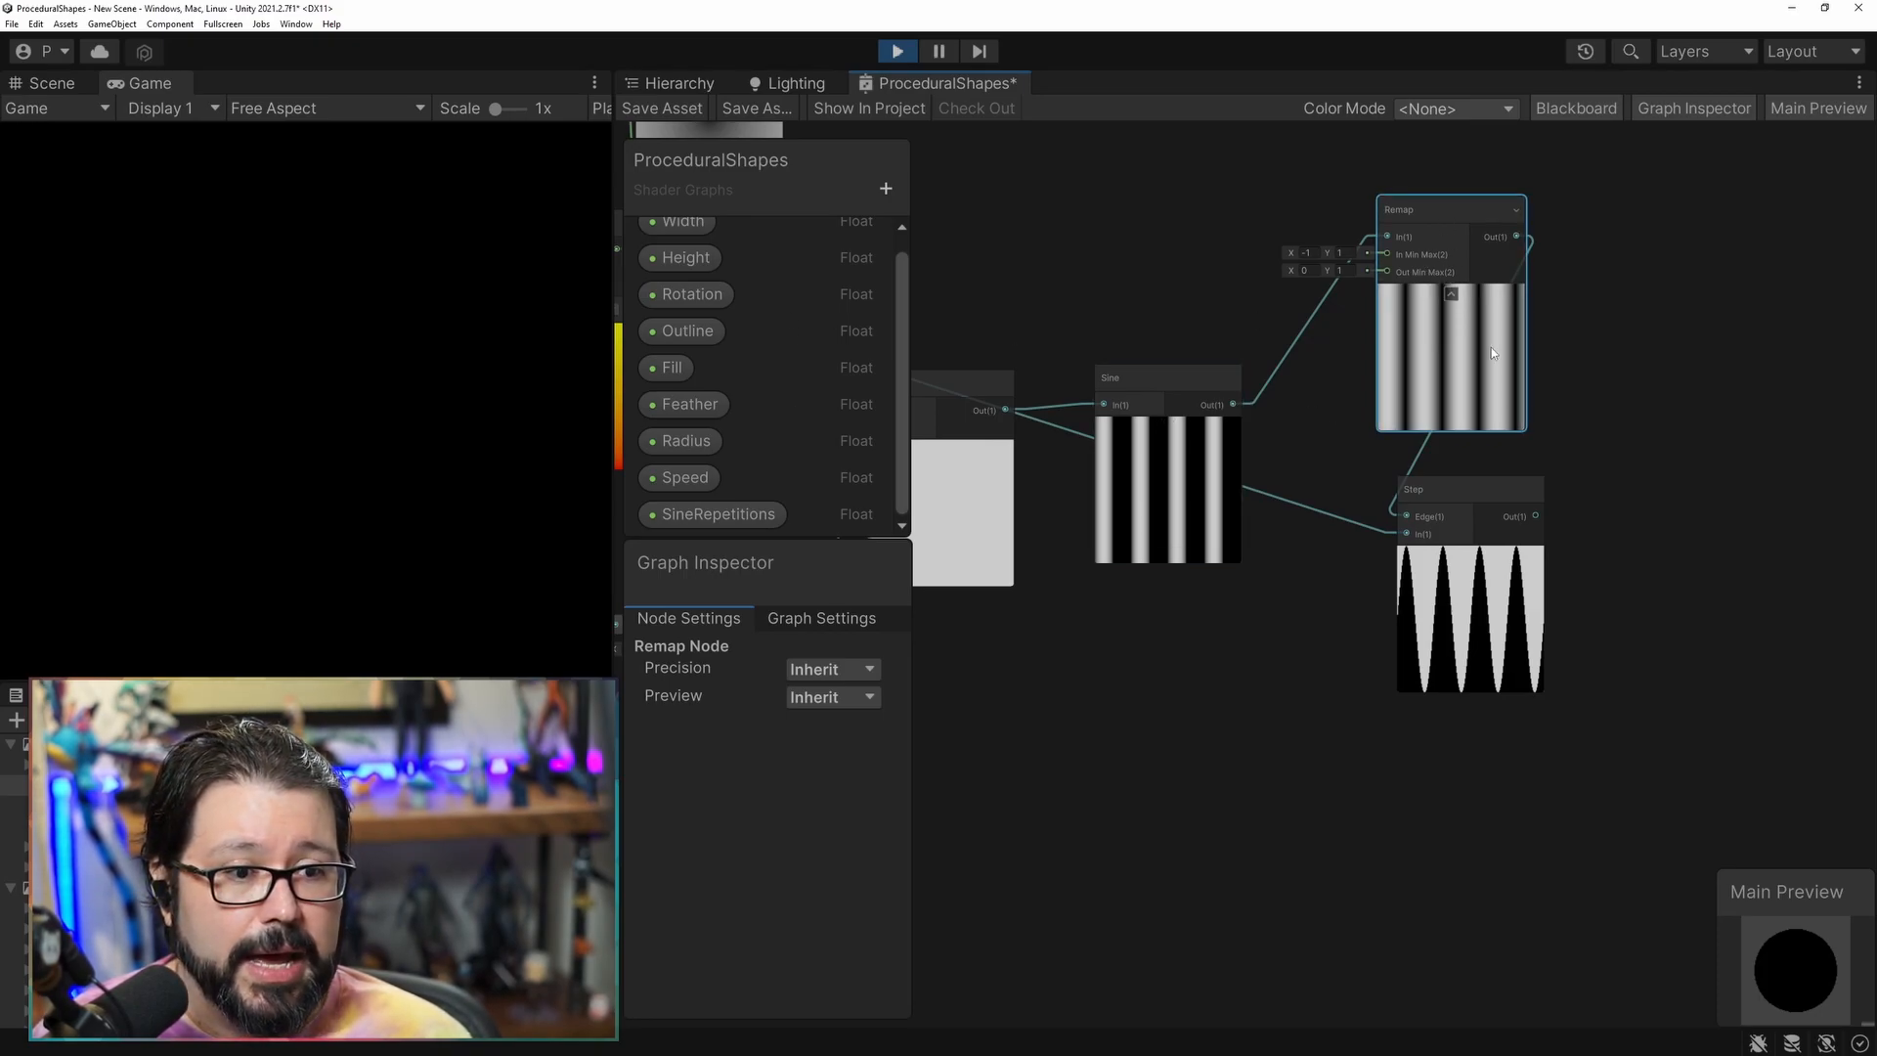
drag(1522, 487, 1792, 488)
drag(1303, 209, 1499, 339)
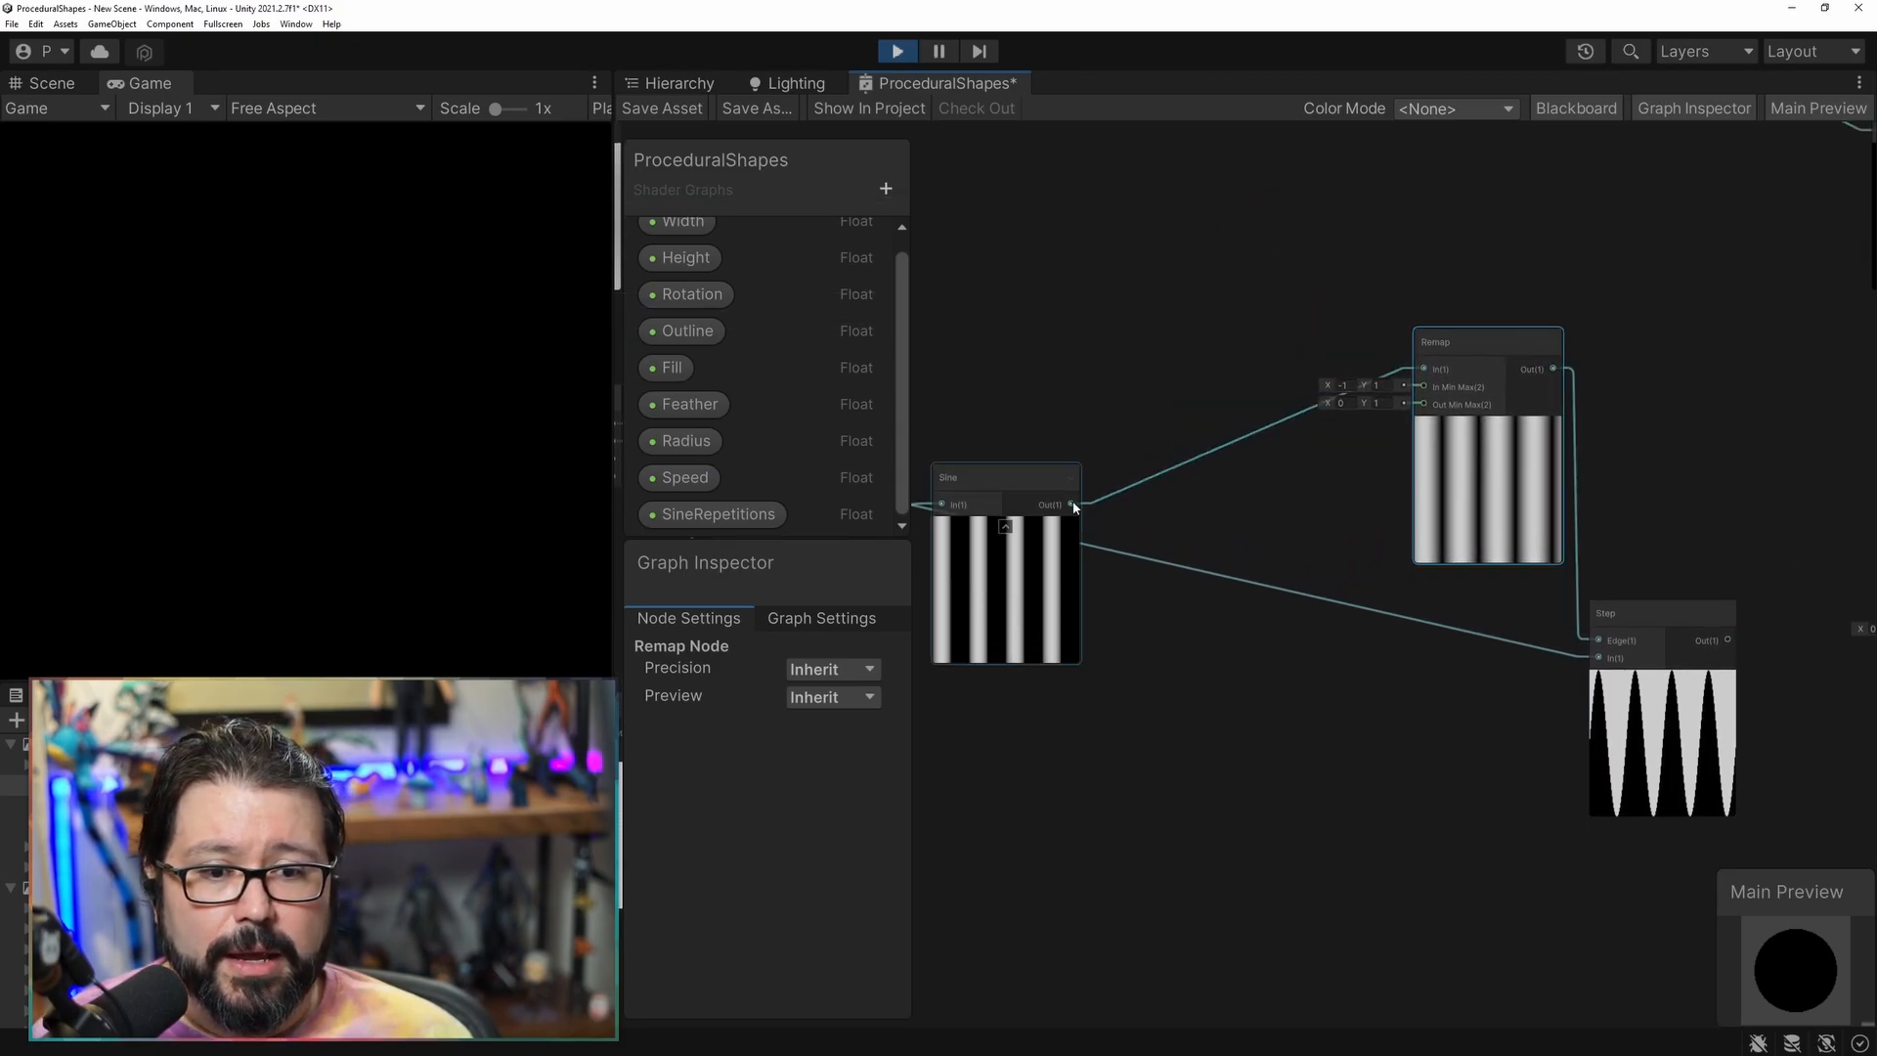
Add a Multiply node between Sine and Remap, with the Sine output feeding its A input.
drag(1150, 504, 1152, 499)
text(mul)
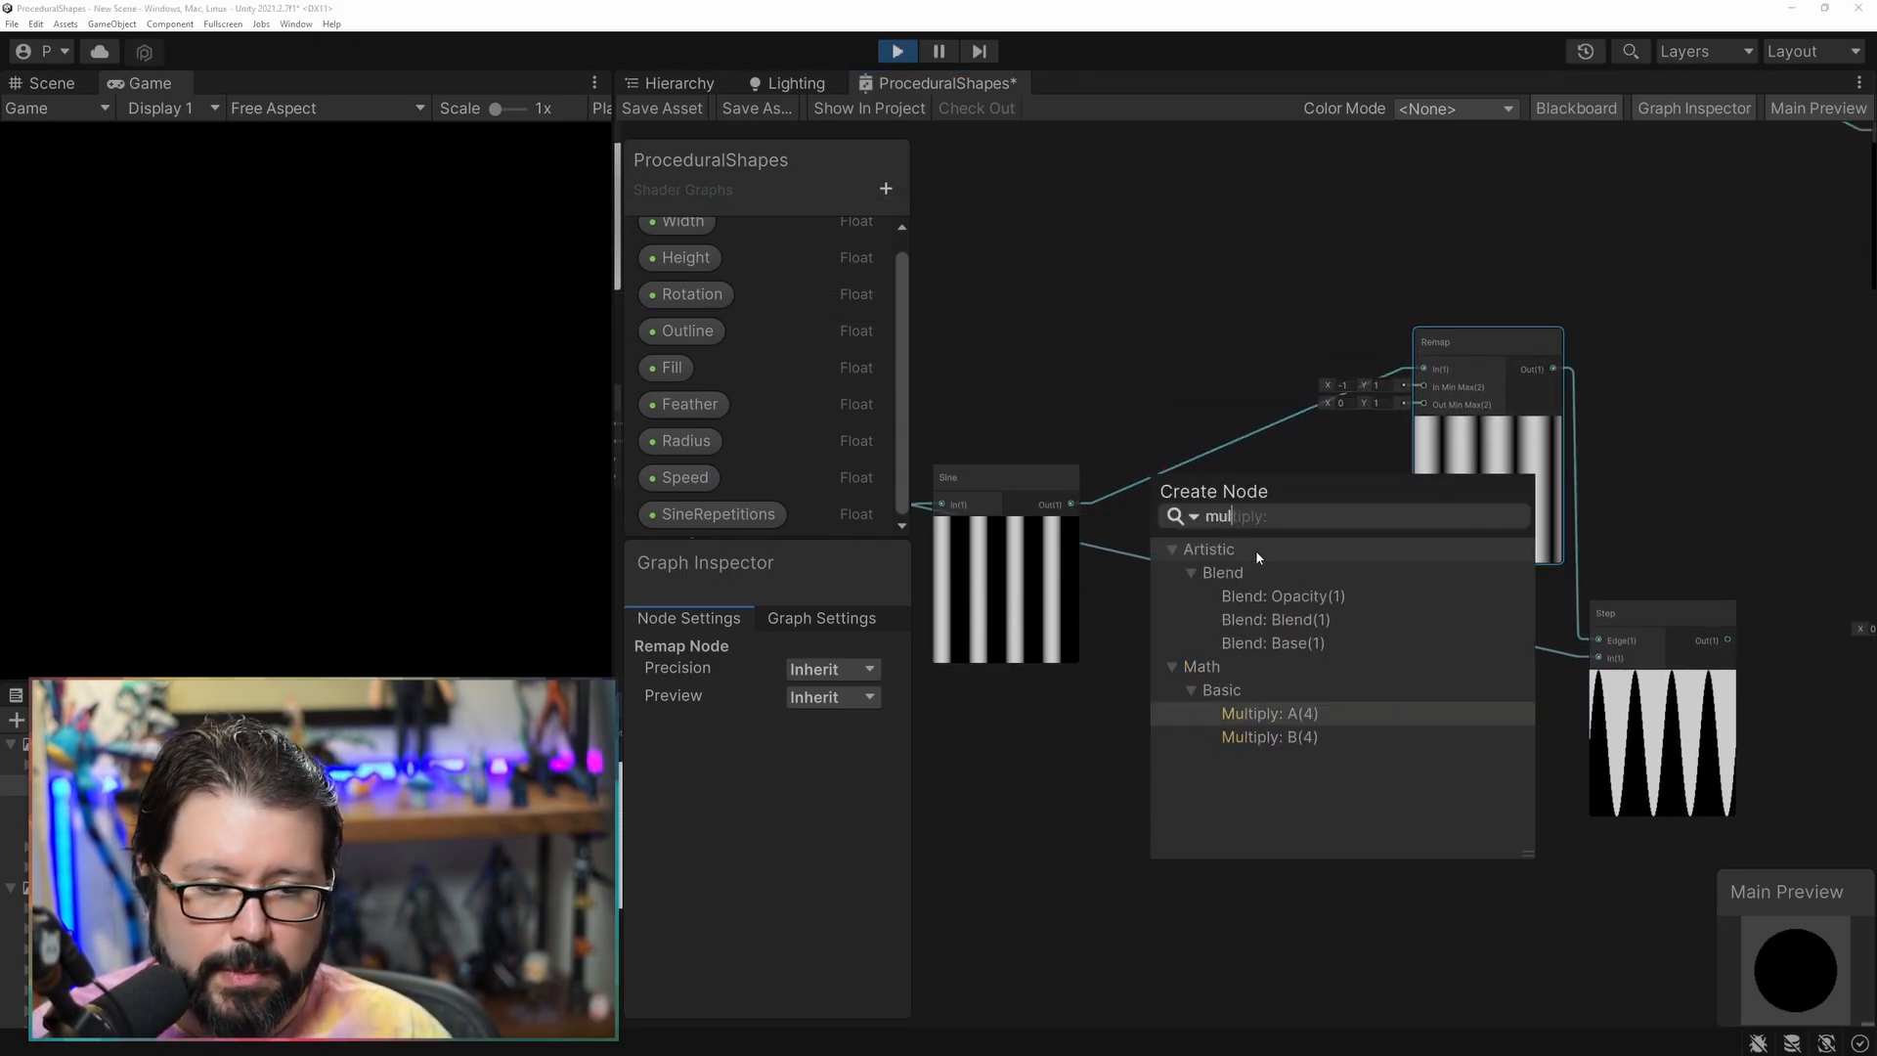
key(Return)
drag(1223, 503, 1294, 491)
Place the Height property, connect it to the new Multiply node's B input, and connect the Multiply output to Remap's In.
drag(673, 256, 975, 555)
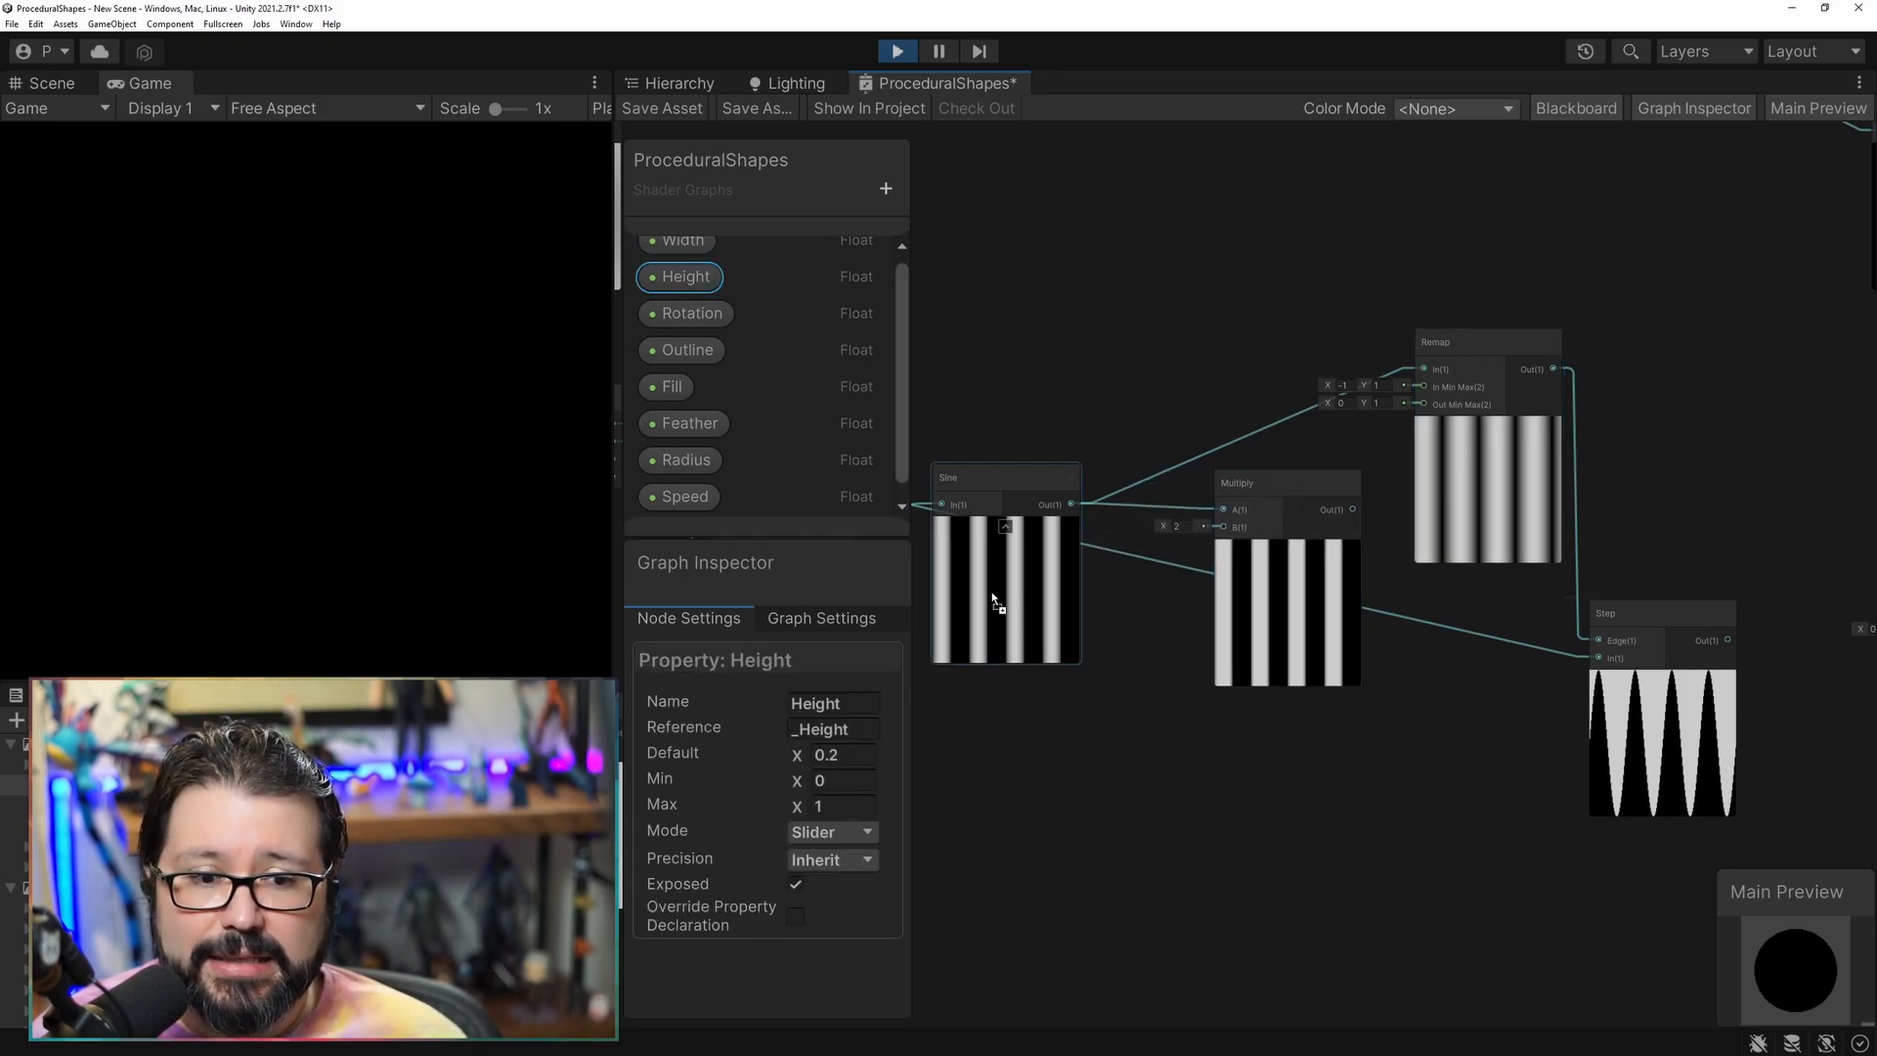
drag(1132, 655, 1237, 538)
drag(1149, 623, 1141, 601)
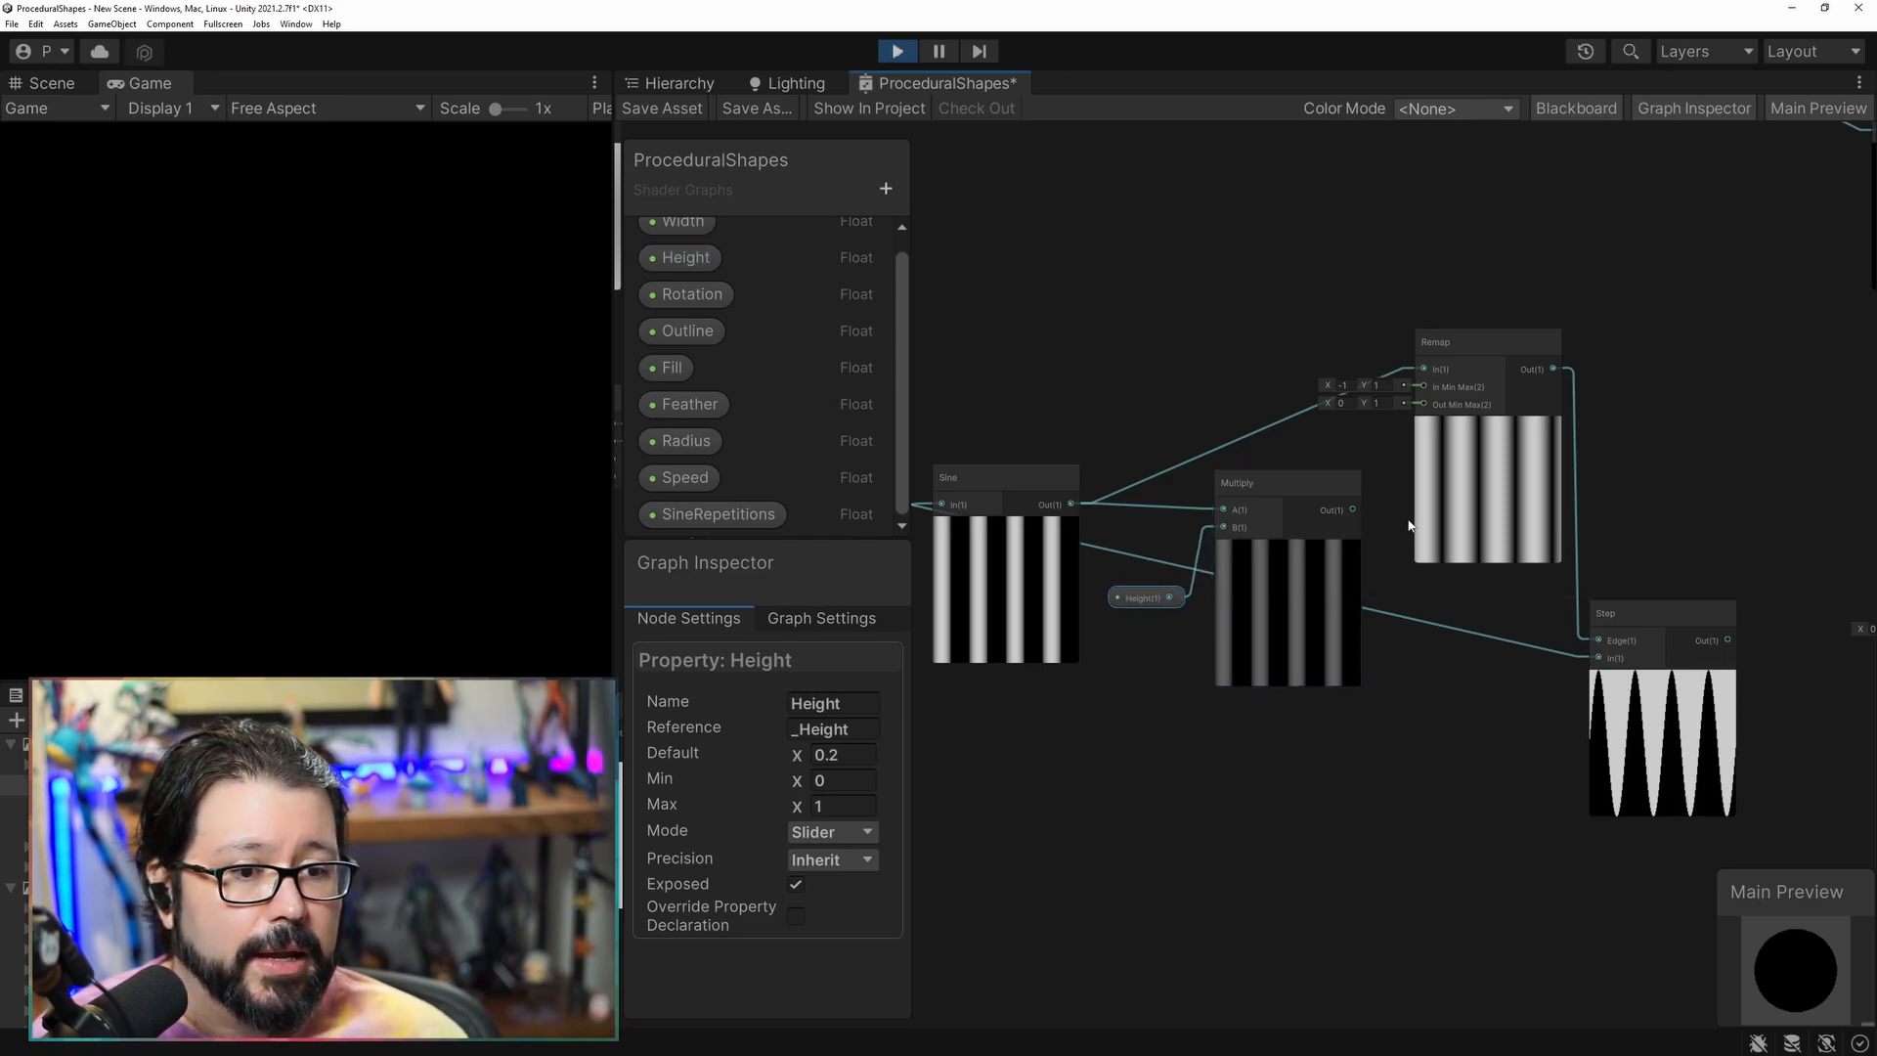
drag(1428, 373, 1425, 372)
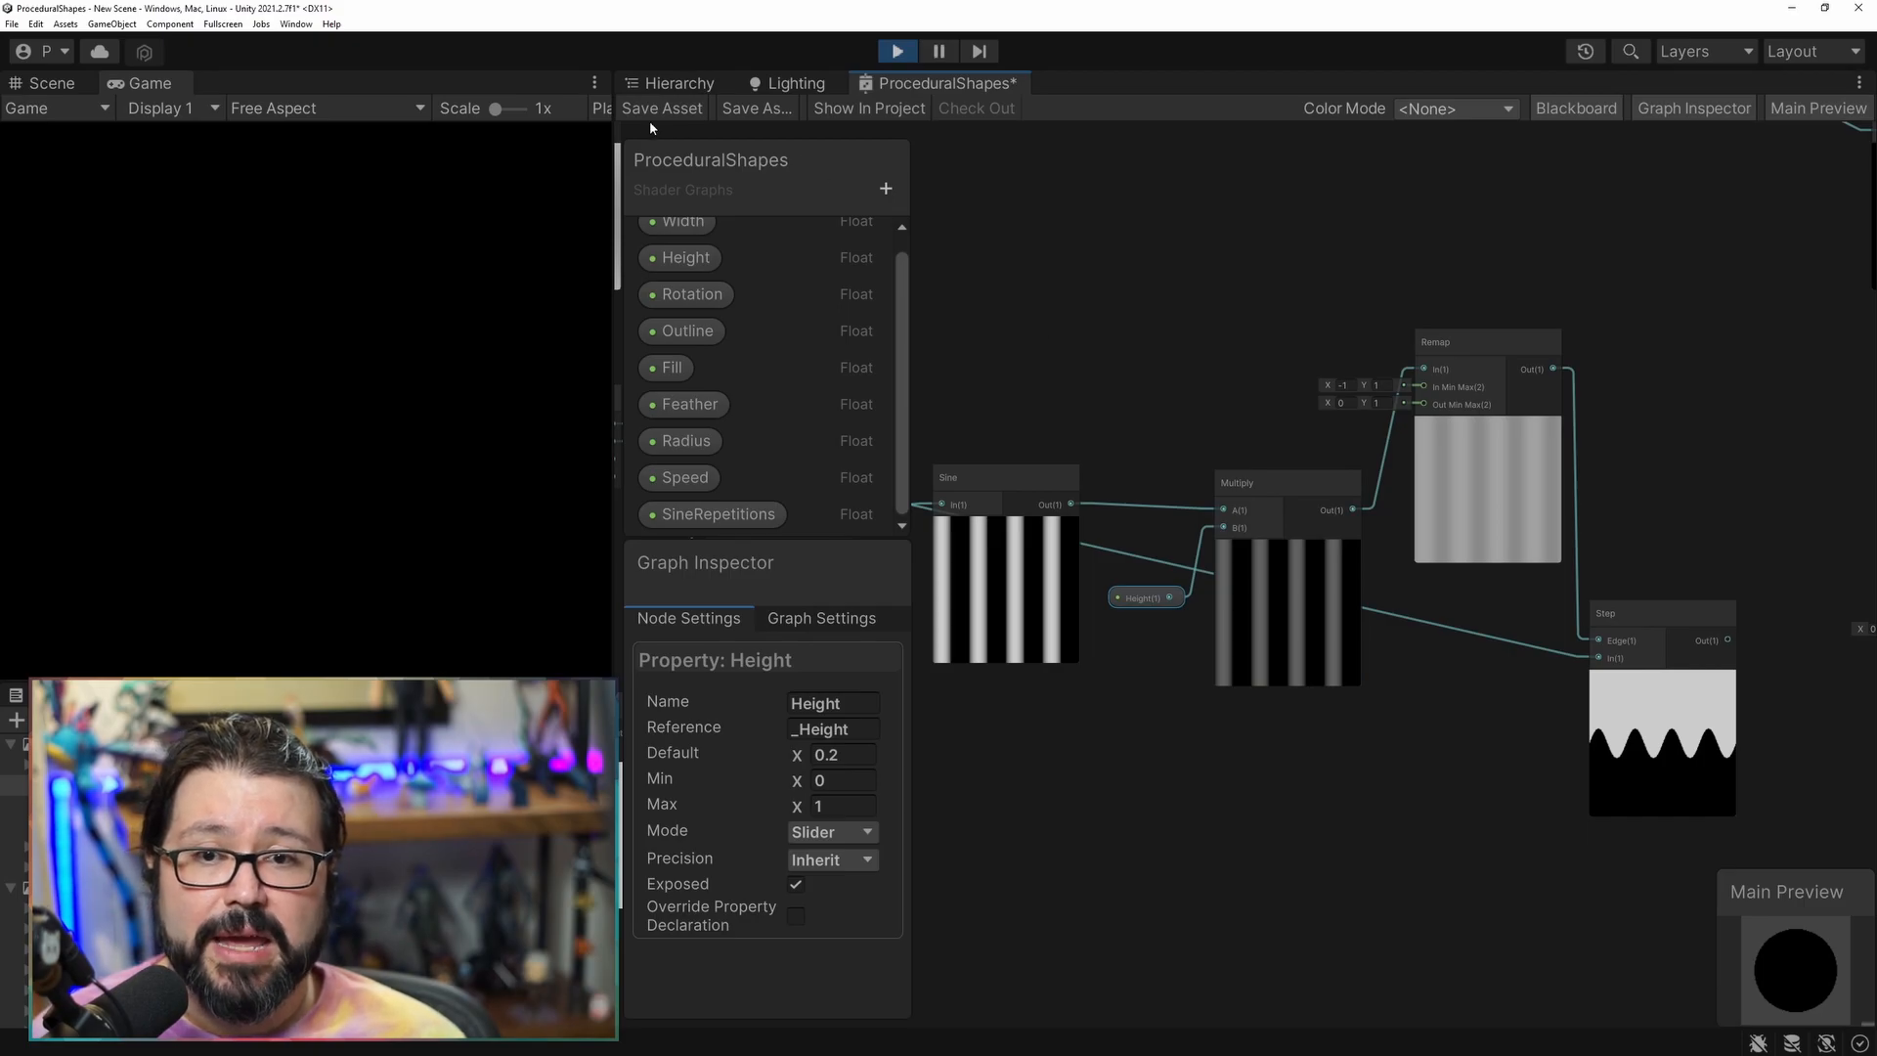
Set the Height property's default to 0.44.
middle_drag(1463, 775, 1349, 634)
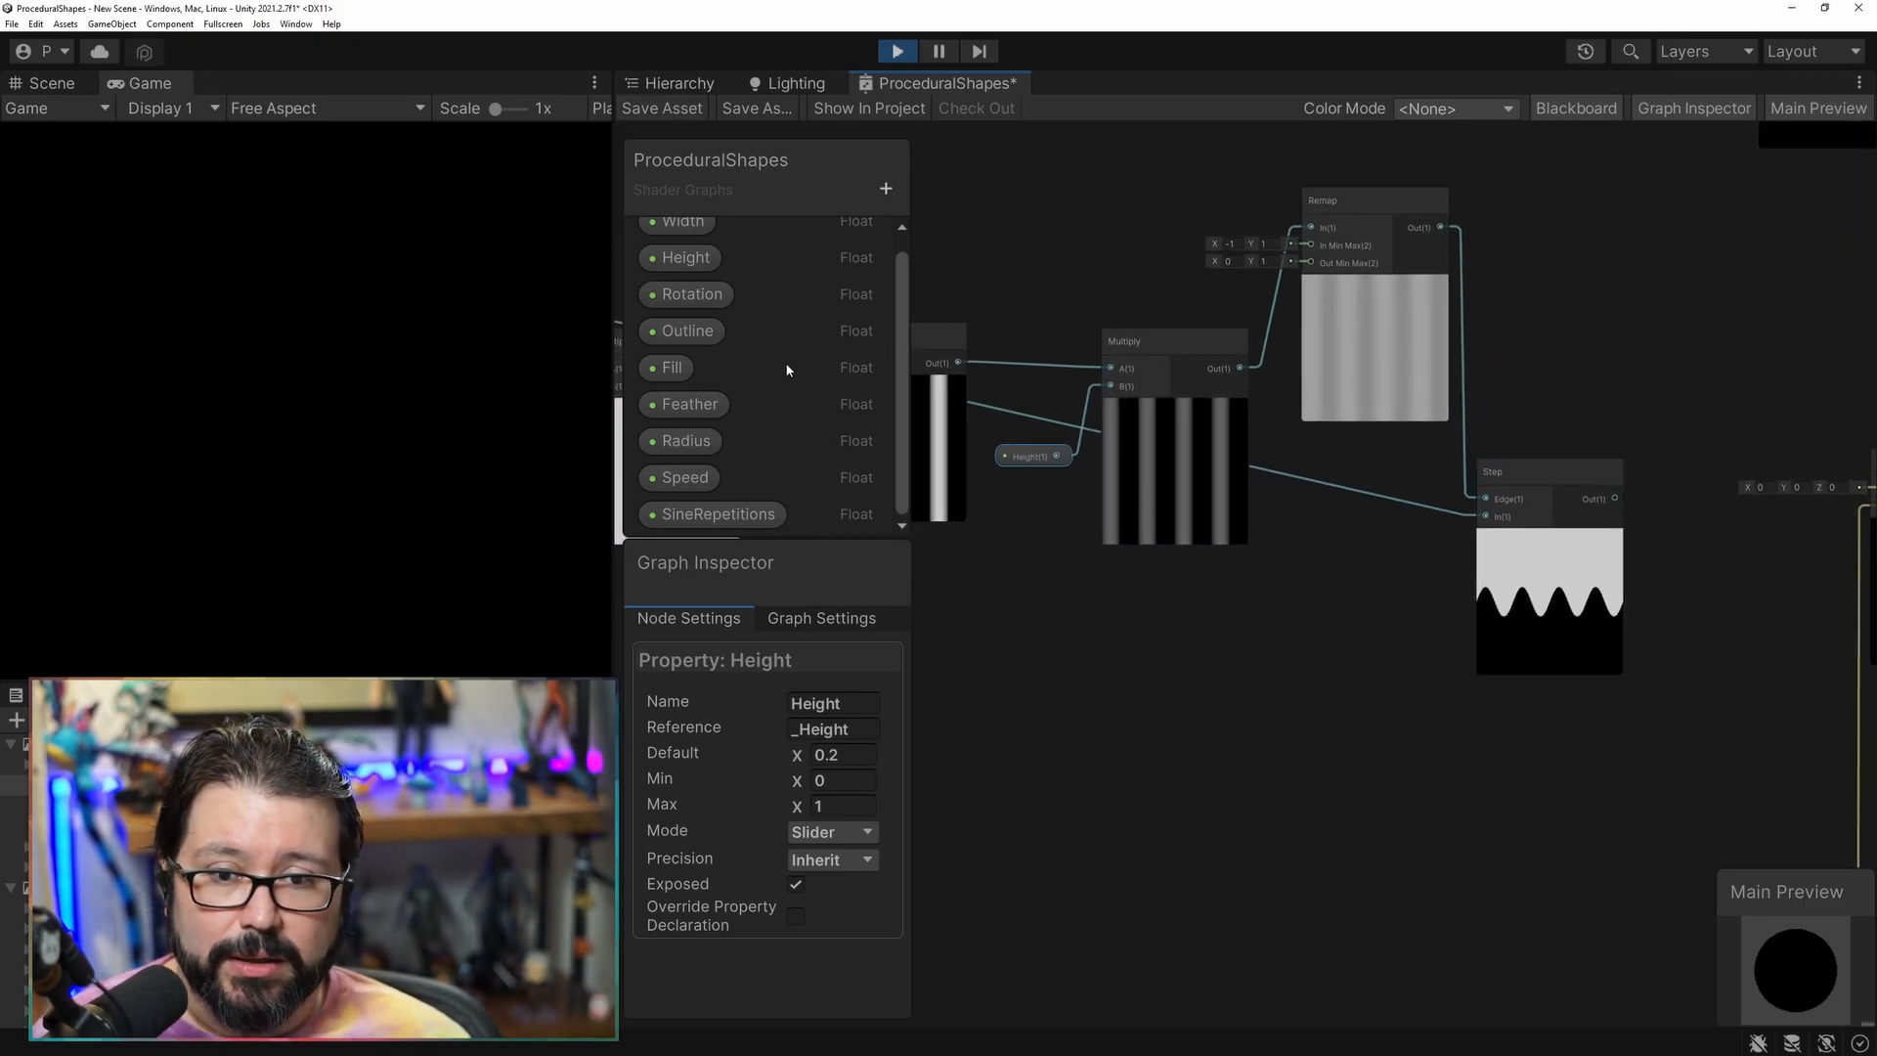
click(684, 257)
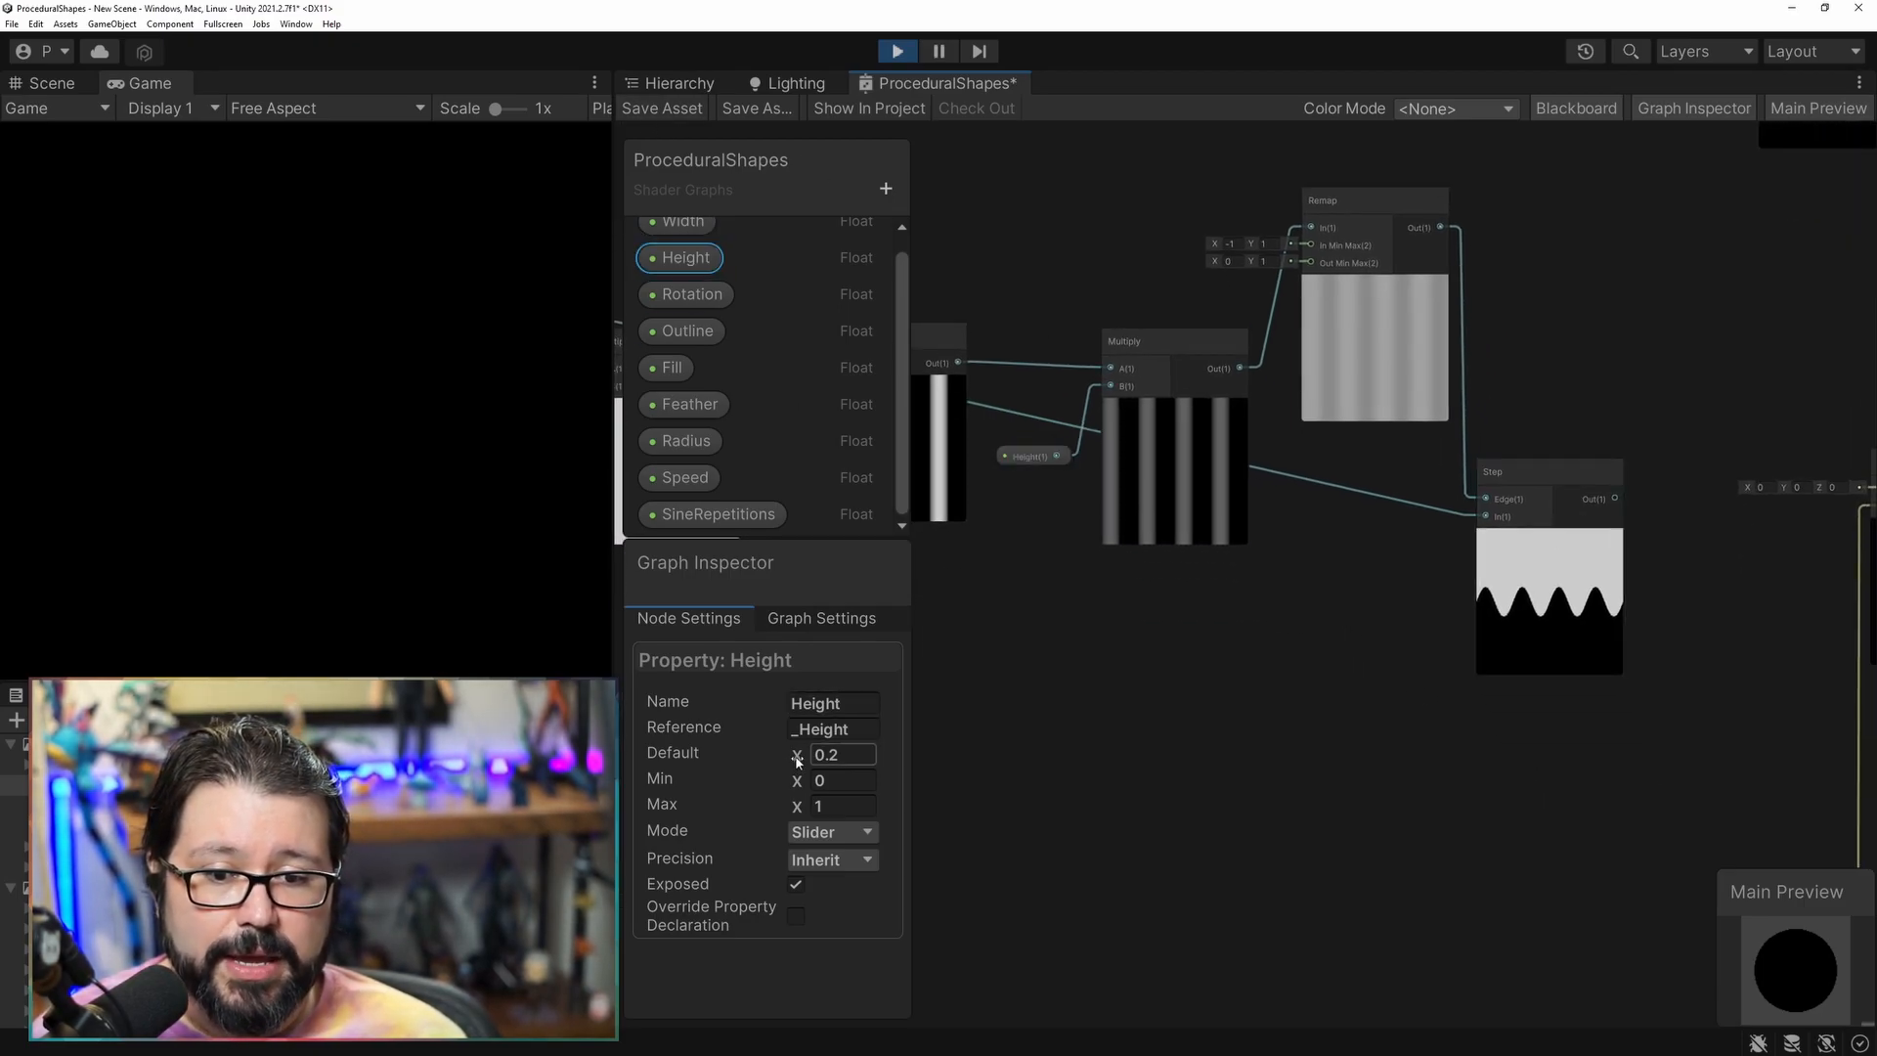
drag(797, 759, 807, 758)
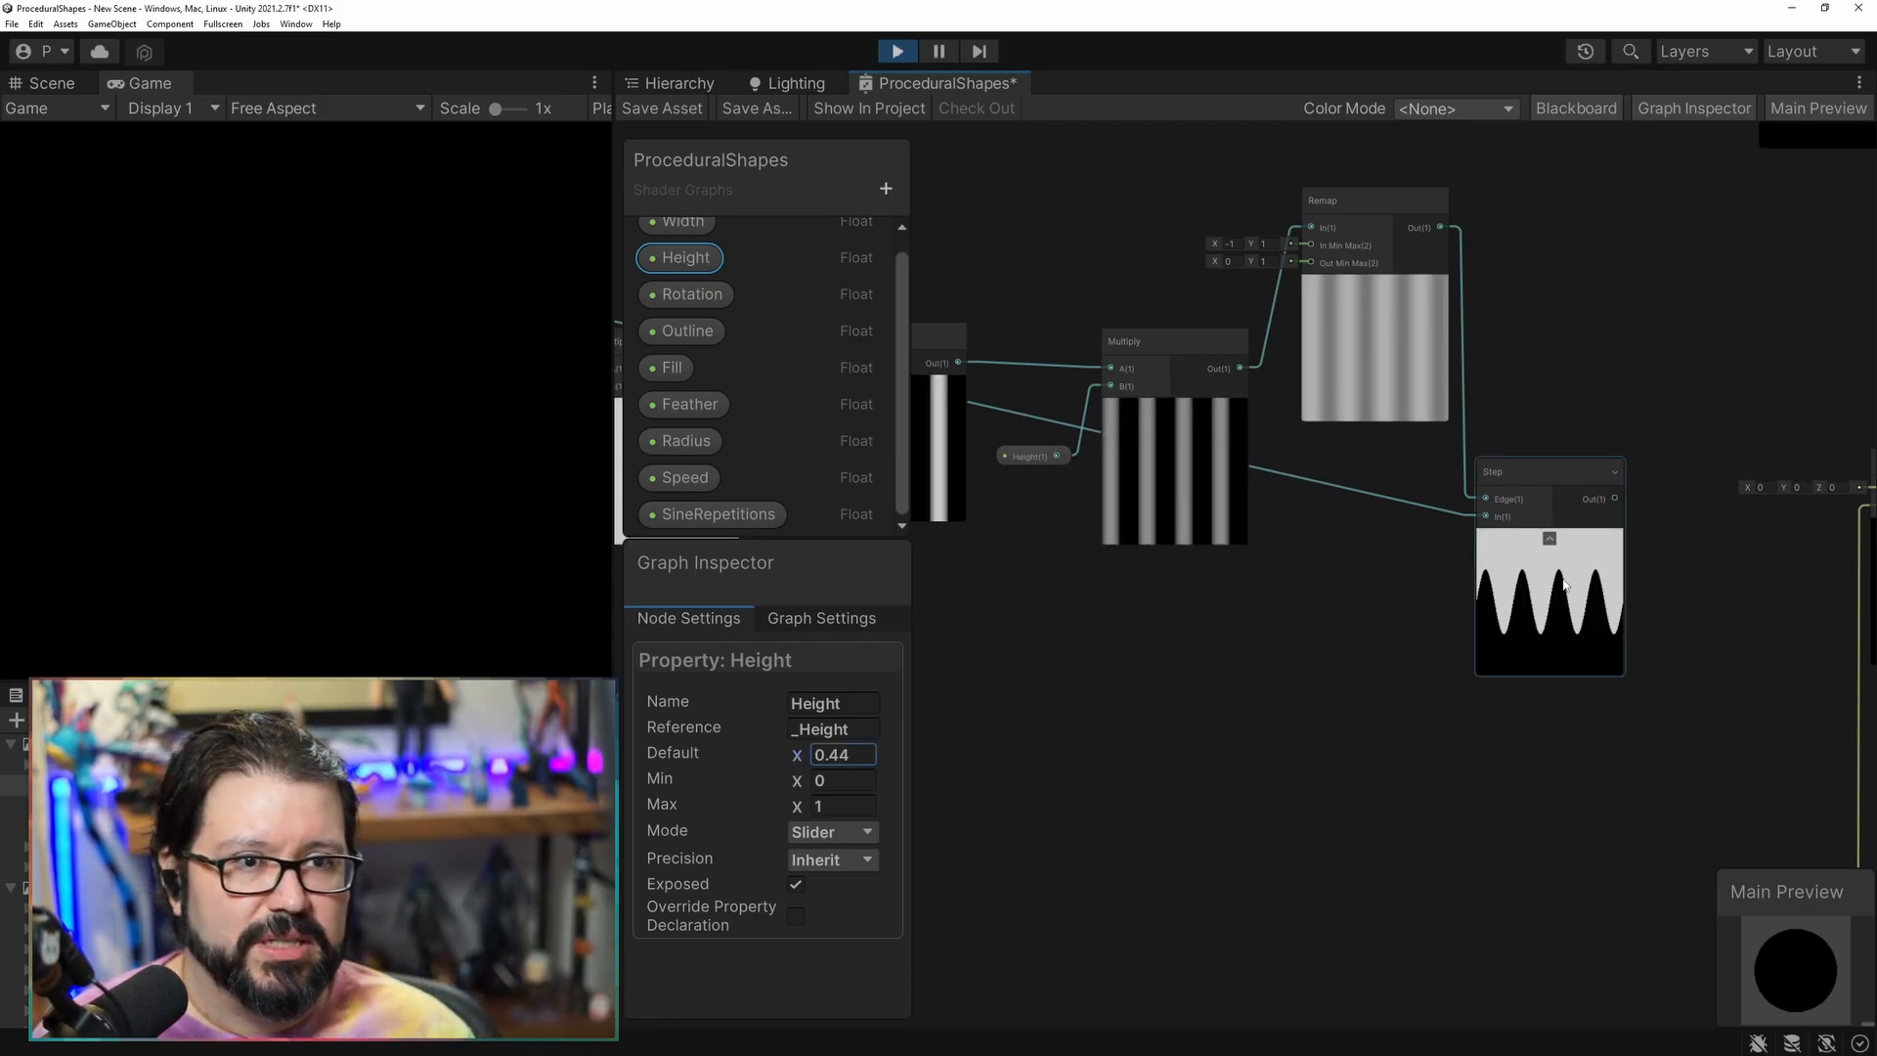
Connect the sine Step node's output to the hue colour Multiply node's A input and save the shader graph.
middle_drag(1625, 595, 1346, 586)
drag(1341, 492, 1599, 480)
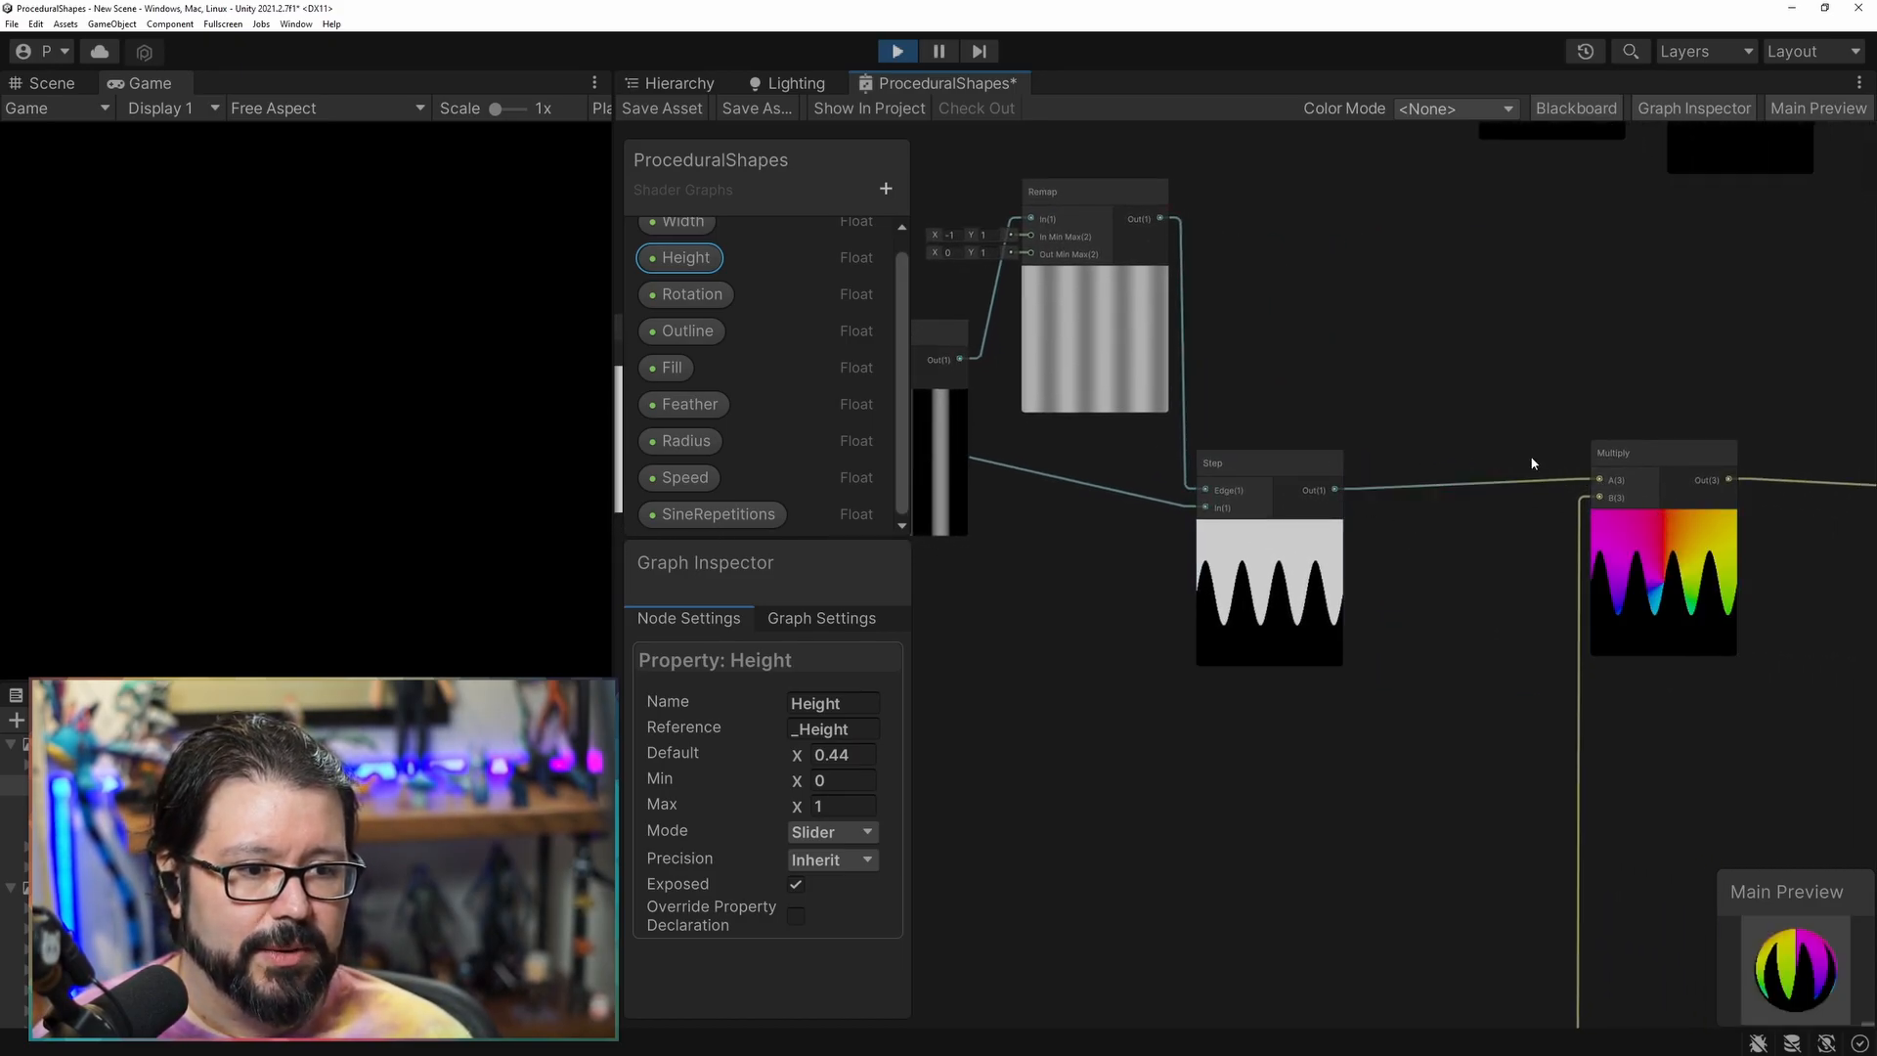
click(646, 113)
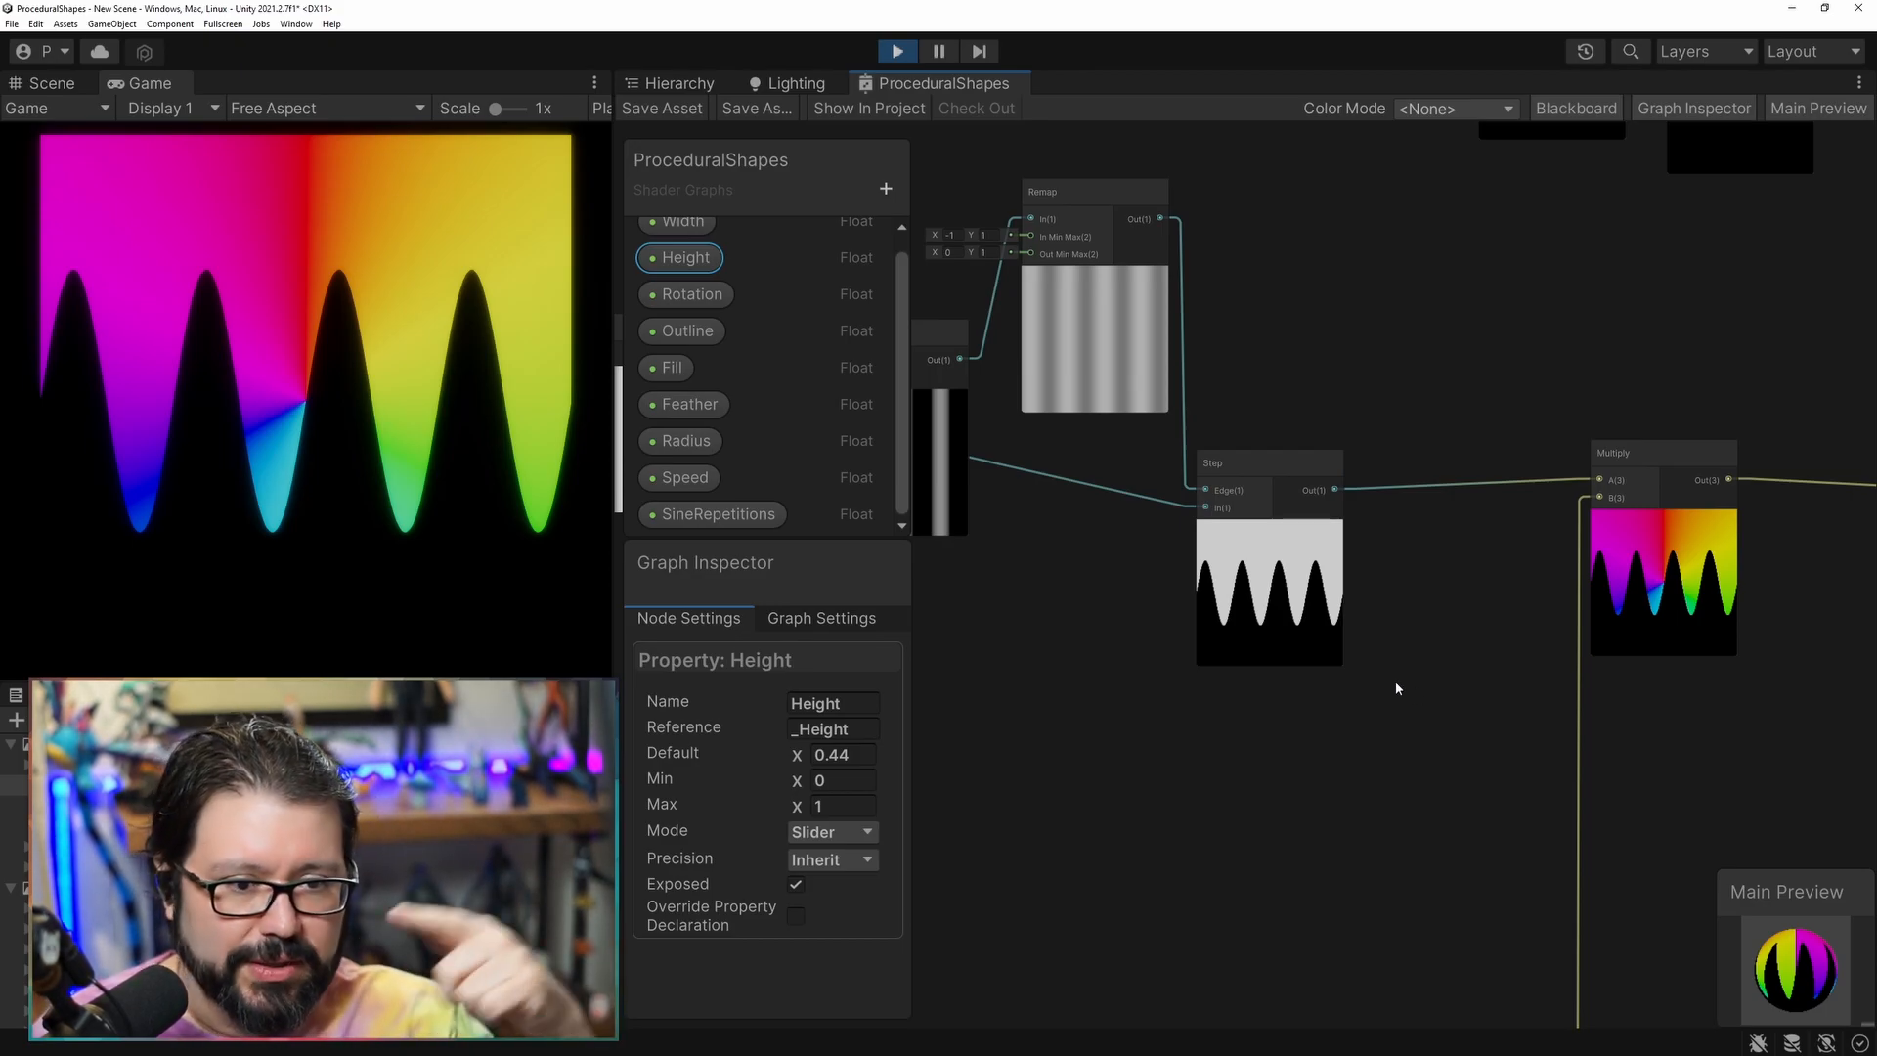
Spread out the Remap and Step nodes and place an Add node above Step, with the Remap output feeding its A input.
middle_drag(1369, 709, 1521, 665)
drag(1397, 478, 1453, 473)
drag(1222, 197, 1229, 291)
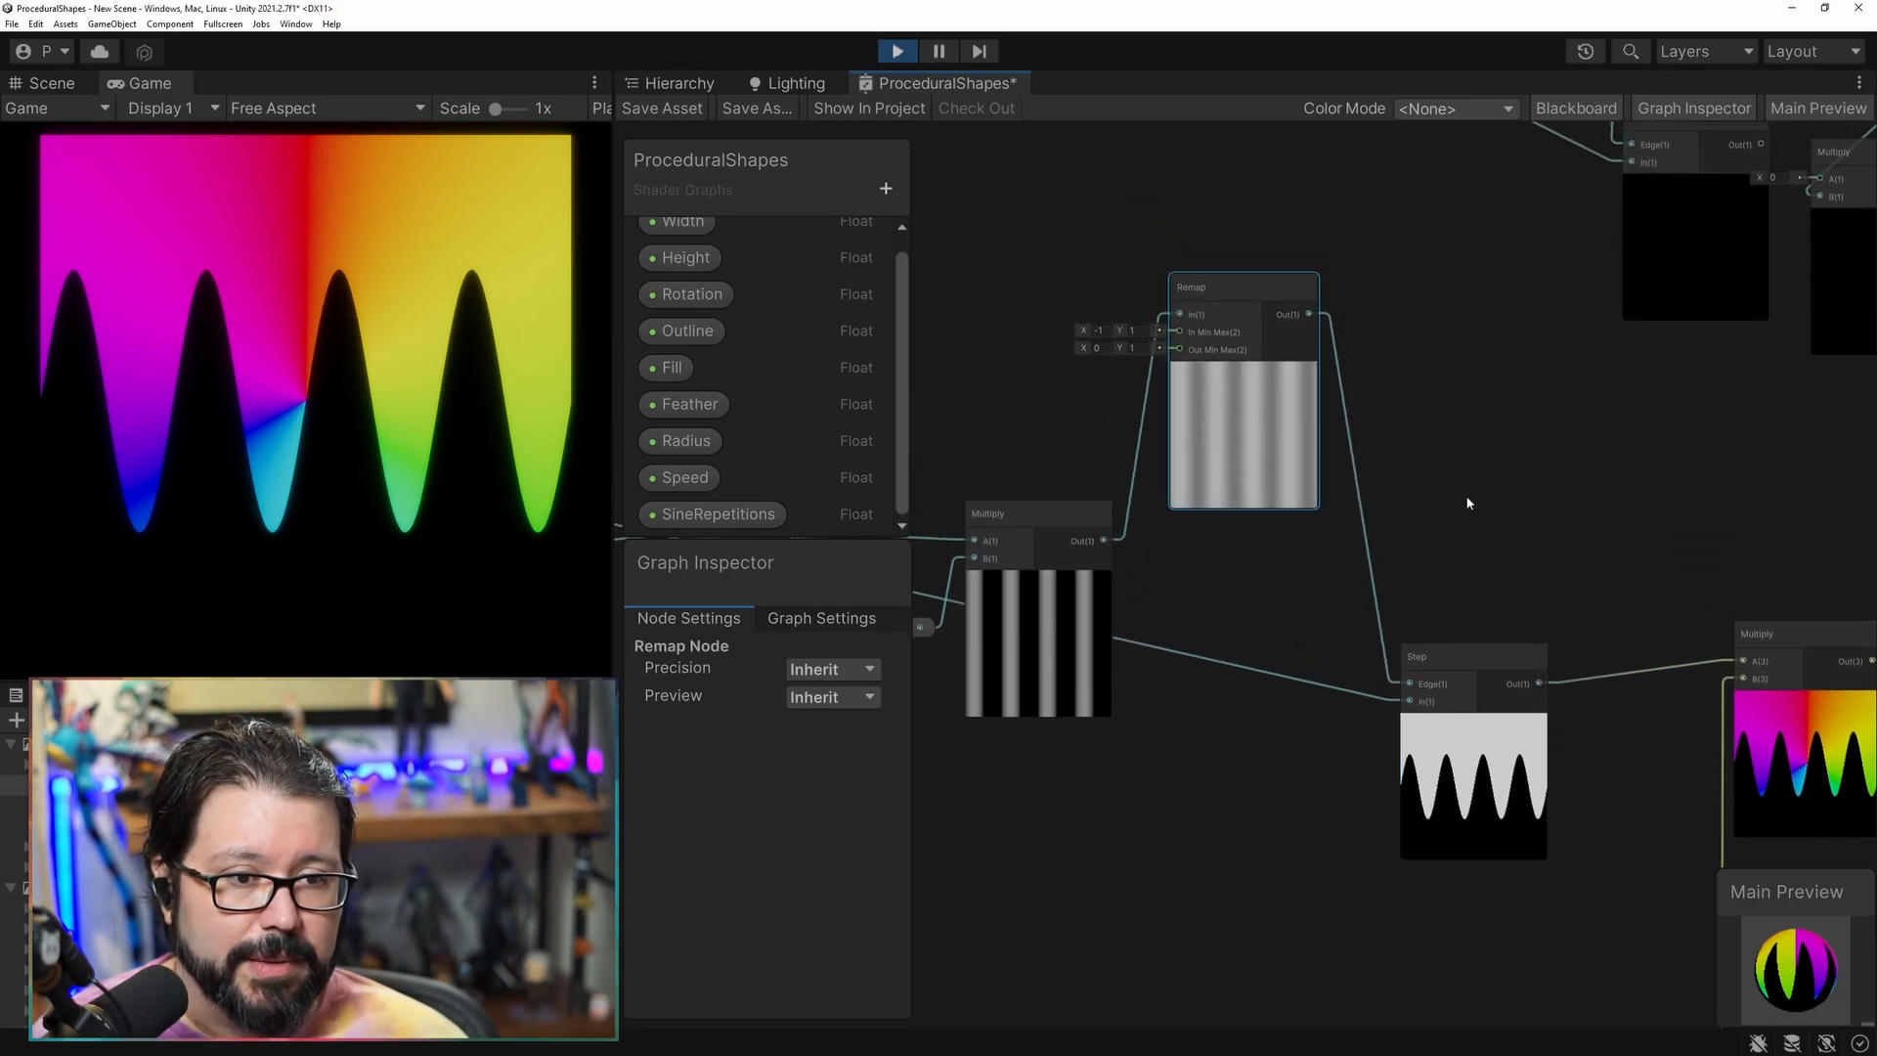
middle_drag(1450, 480, 1306, 574)
drag(1293, 706, 1334, 706)
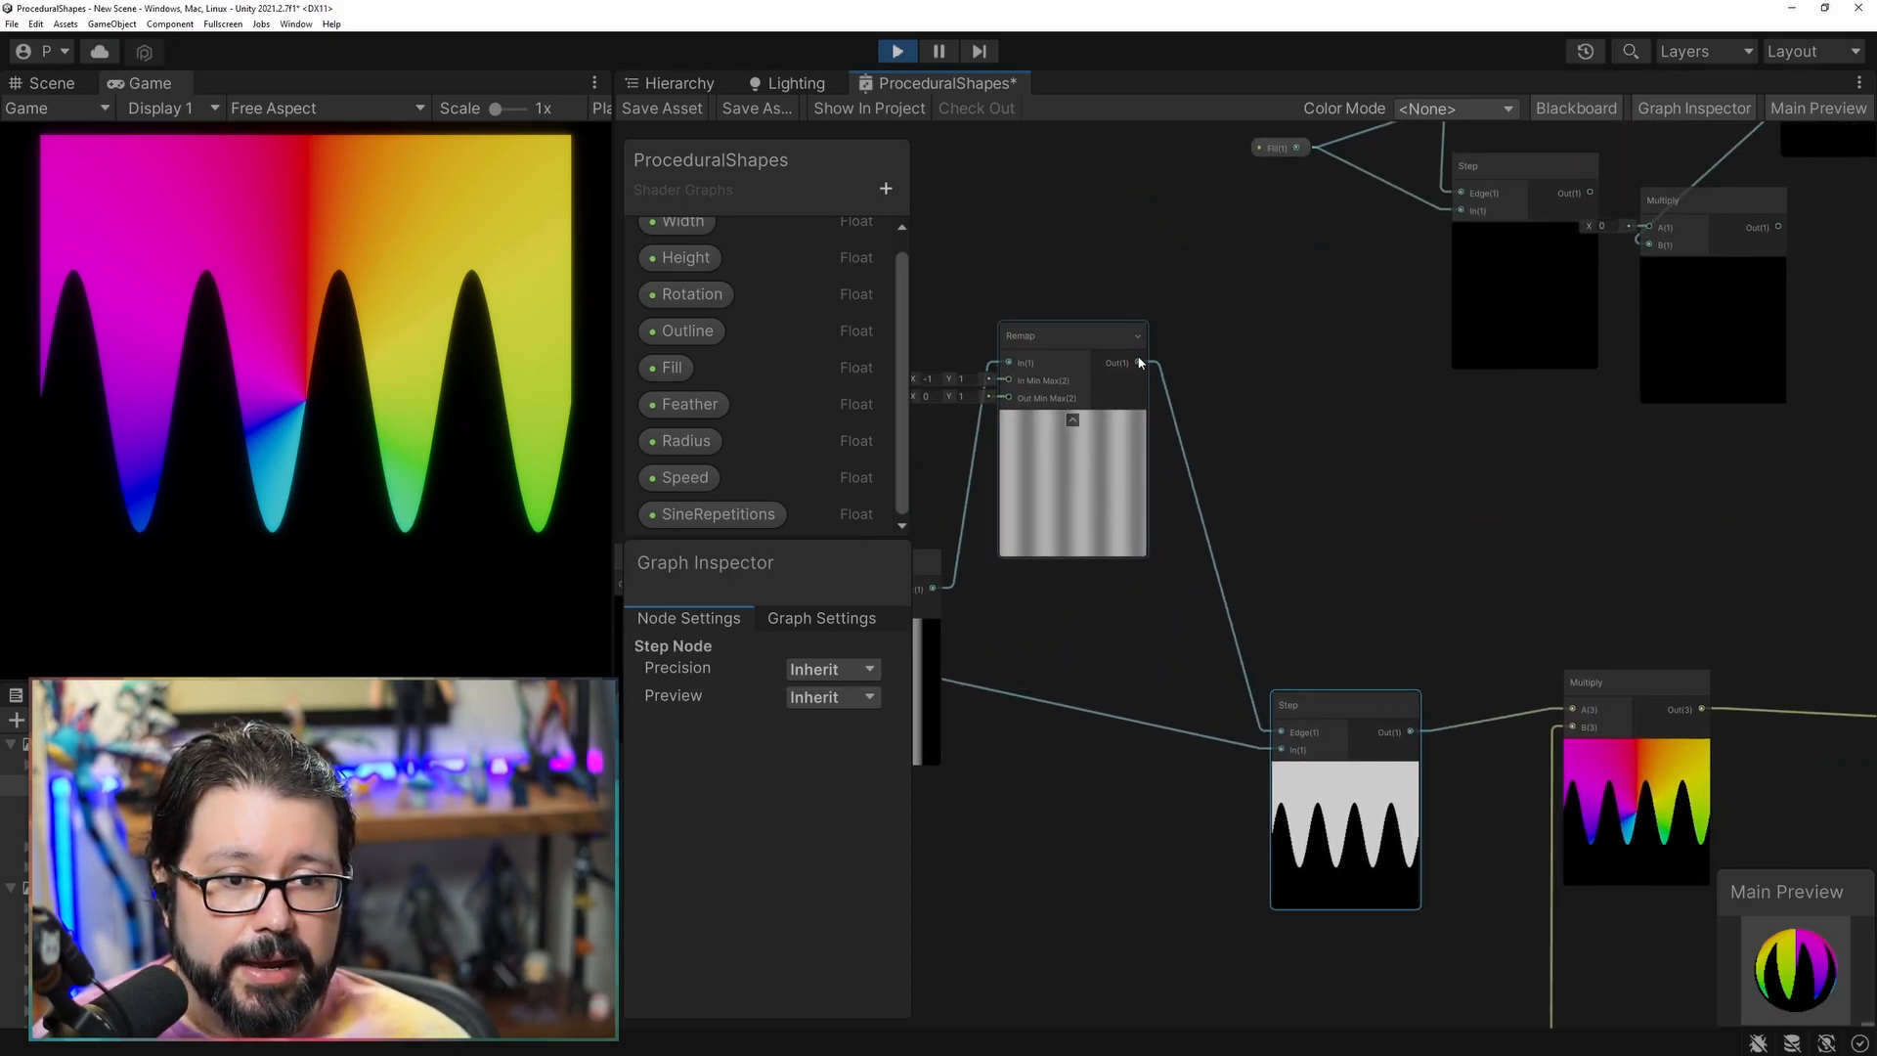
key(space)
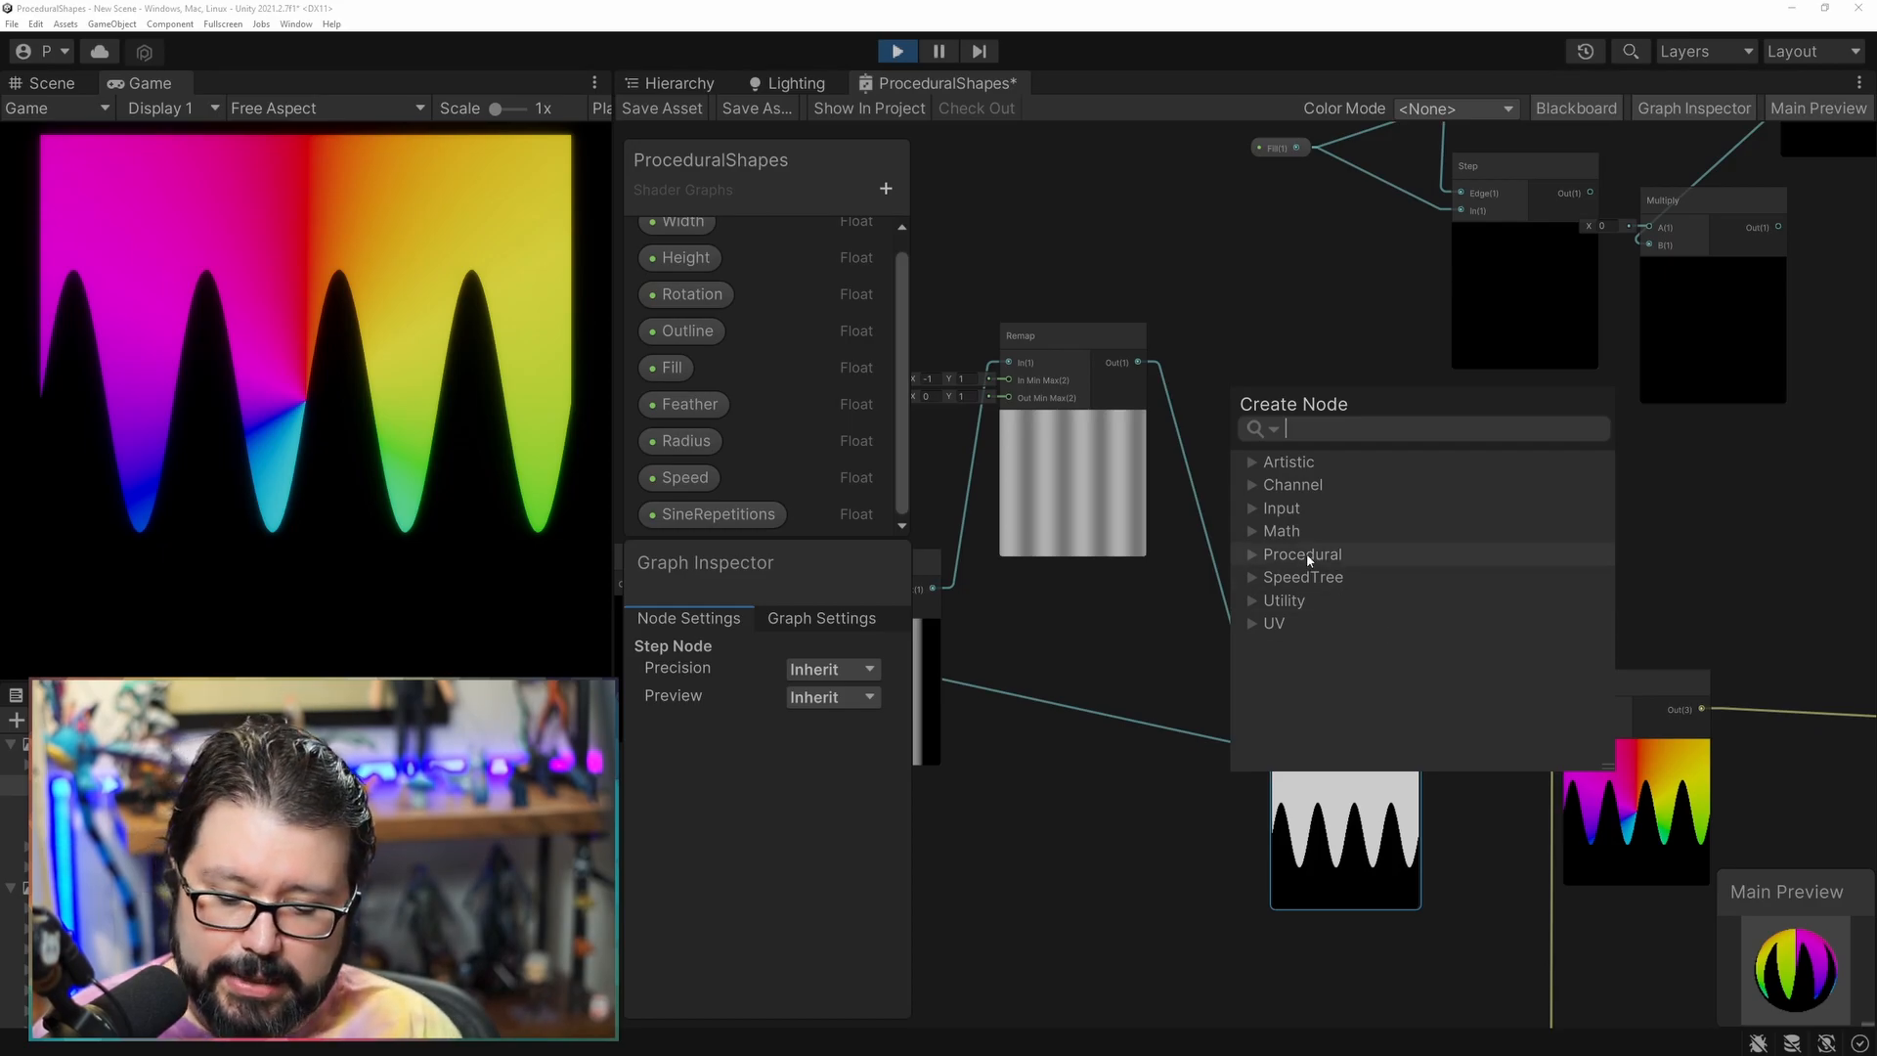
text(add)
key(Return)
drag(1288, 437, 1338, 486)
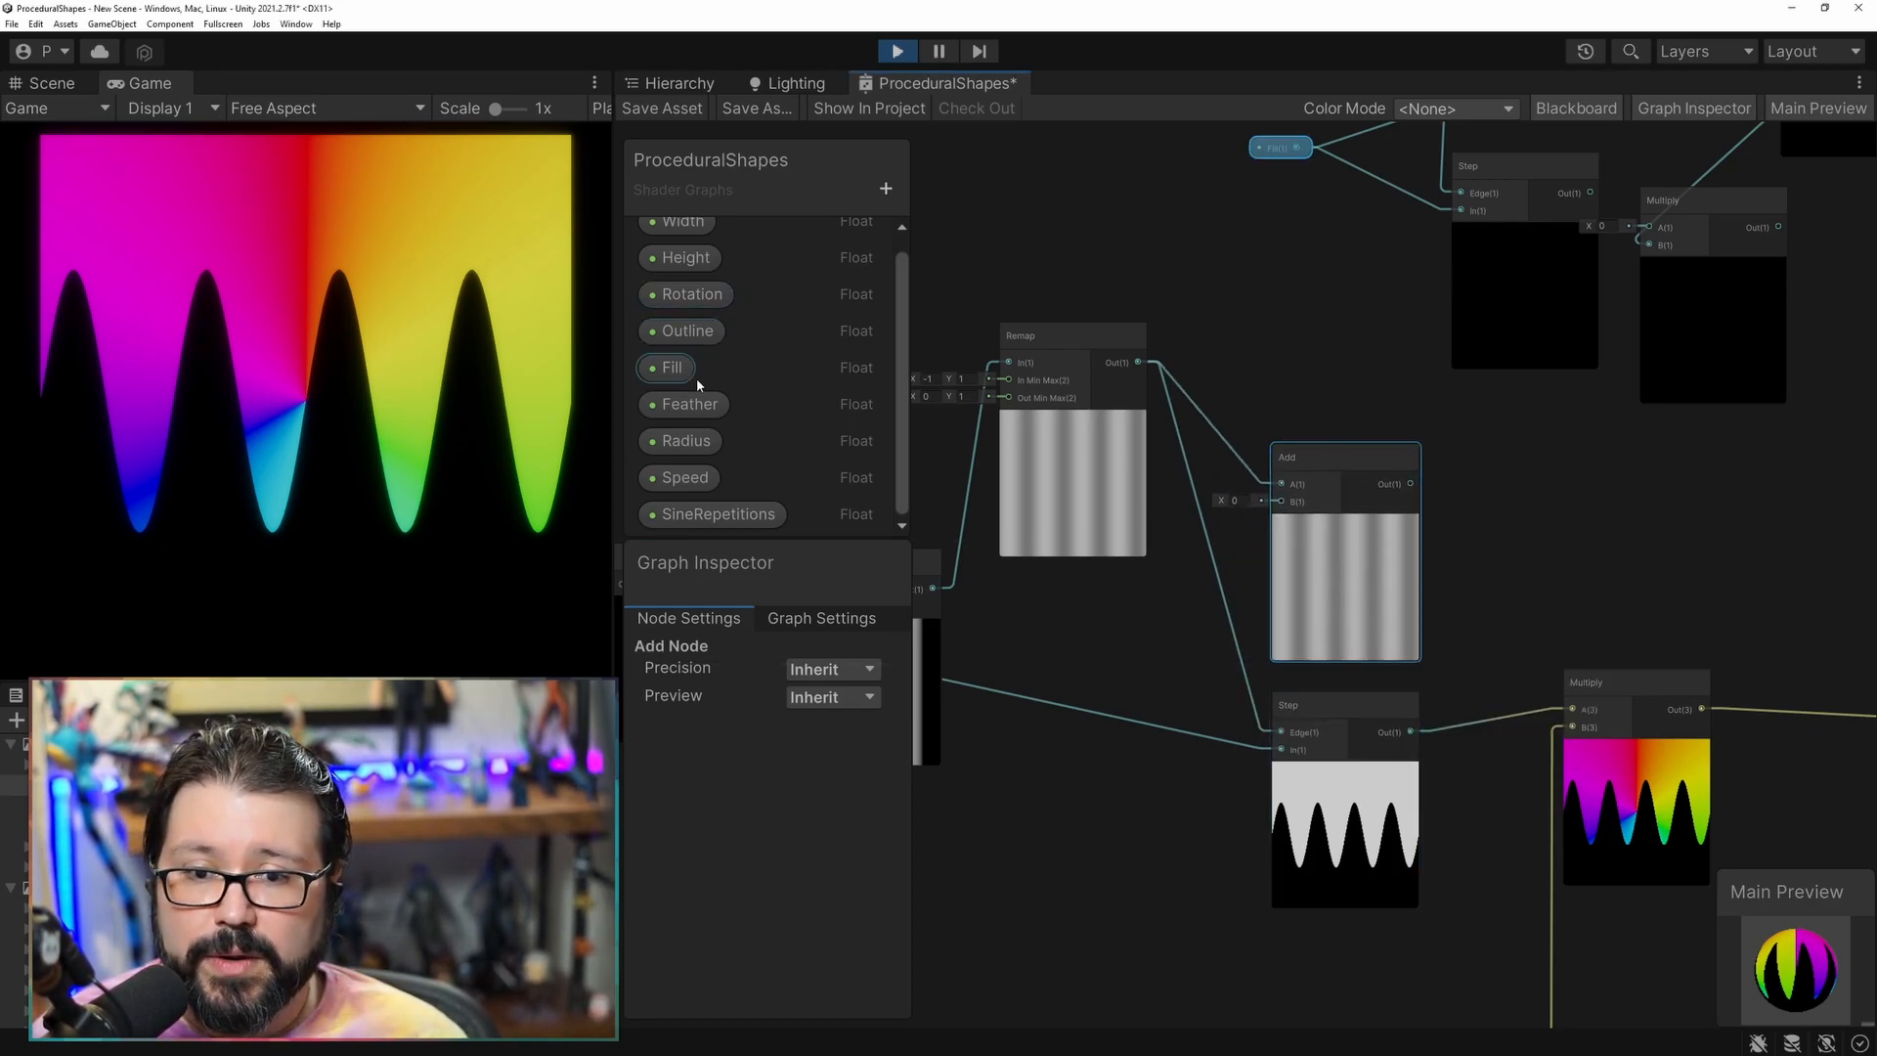
Place the Outline property below the Remap node and connect it to the Add node's B input.
drag(696, 344, 1156, 598)
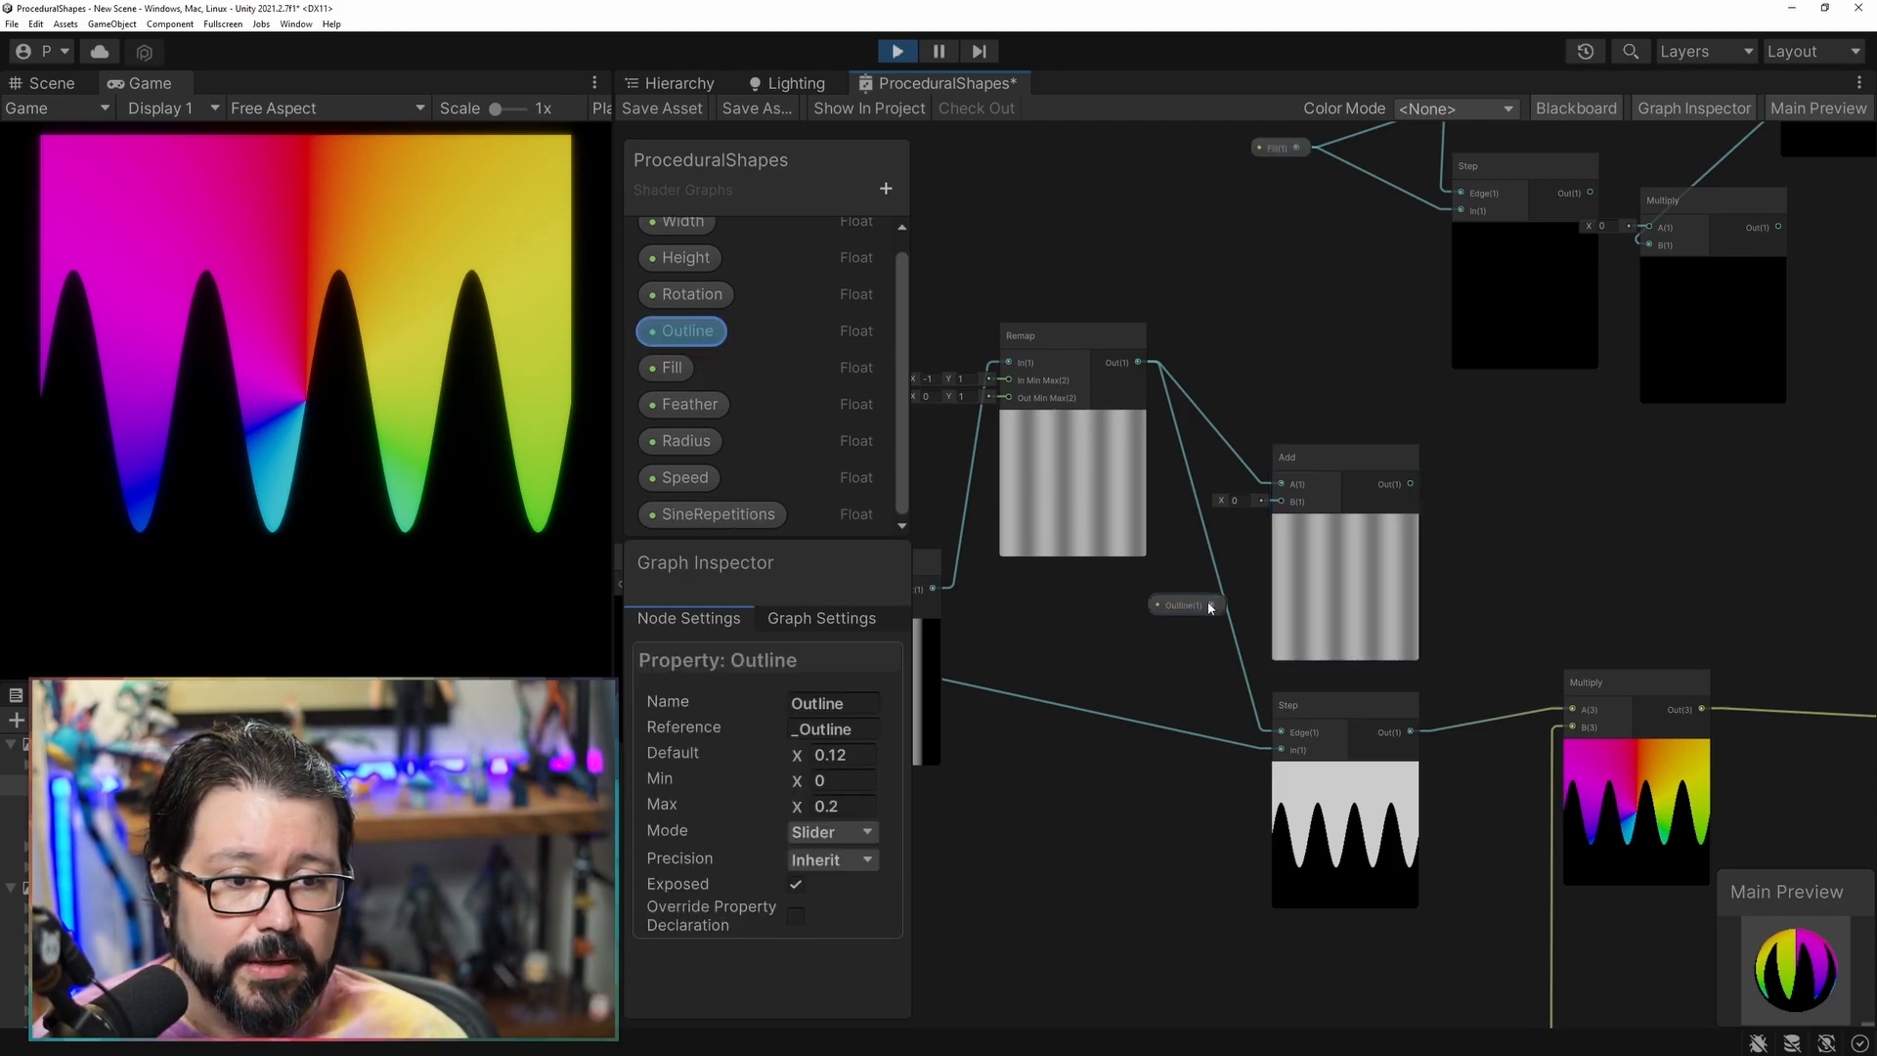
drag(1279, 505, 1282, 502)
middle_drag(1601, 649, 1388, 625)
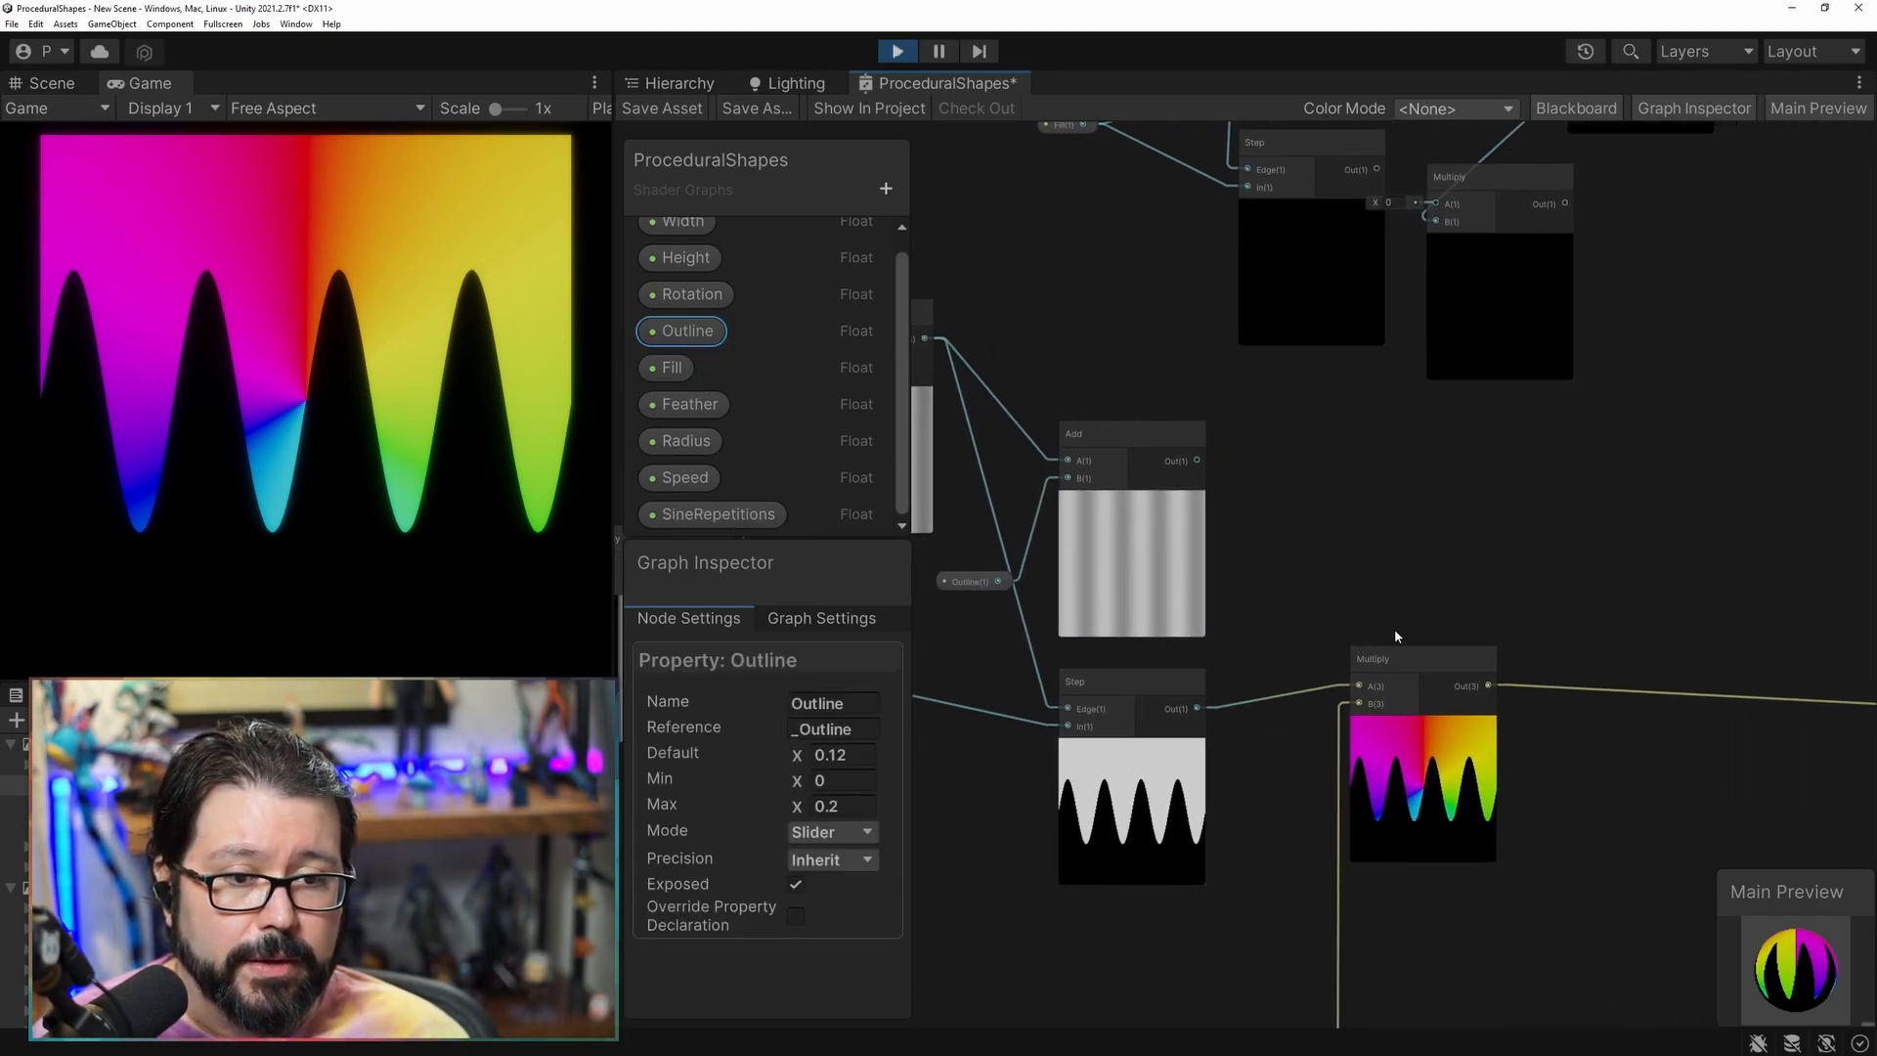
Duplicate the Step node beside Add, with Add's output feeding the copy's Edge, and move the coloured Multiply node farther away.
drag(1412, 657, 1568, 655)
middle_drag(1290, 700, 1438, 681)
drag(1283, 669, 1451, 440)
key(ctrl+d)
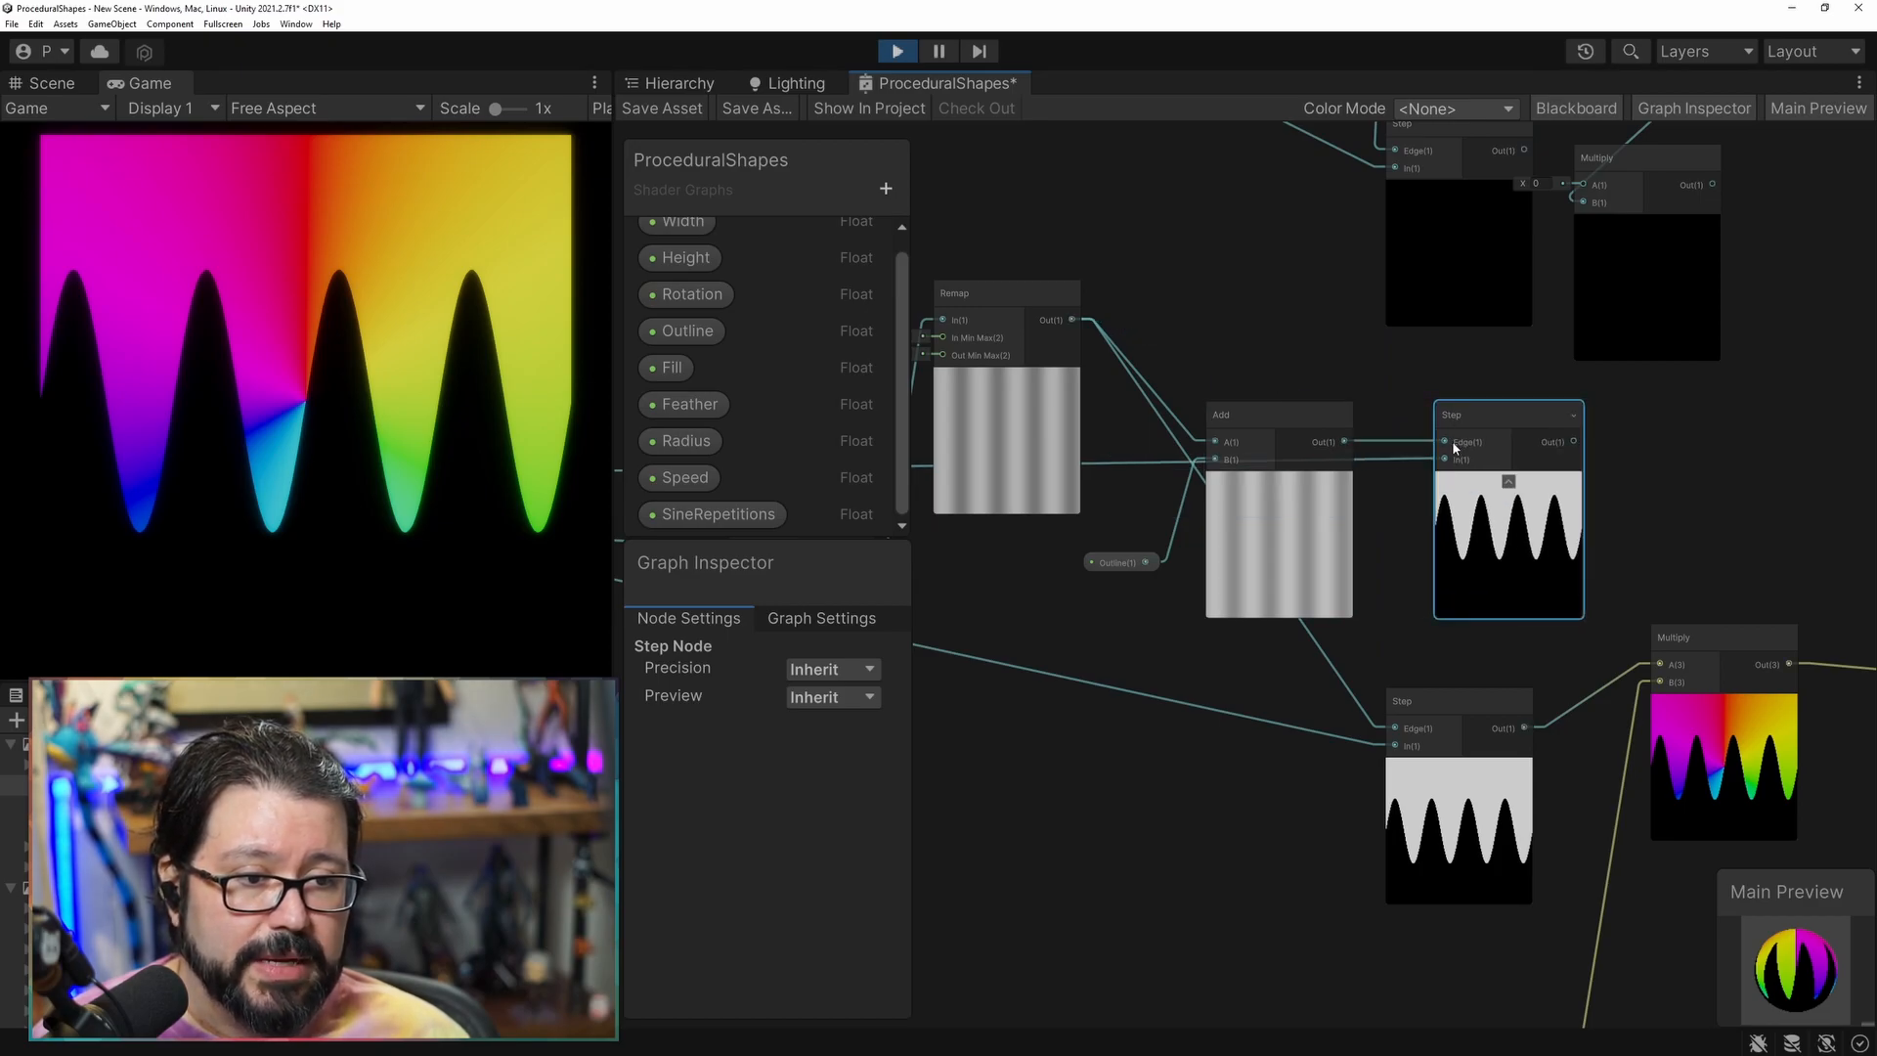
middle_drag(1529, 637, 1262, 637)
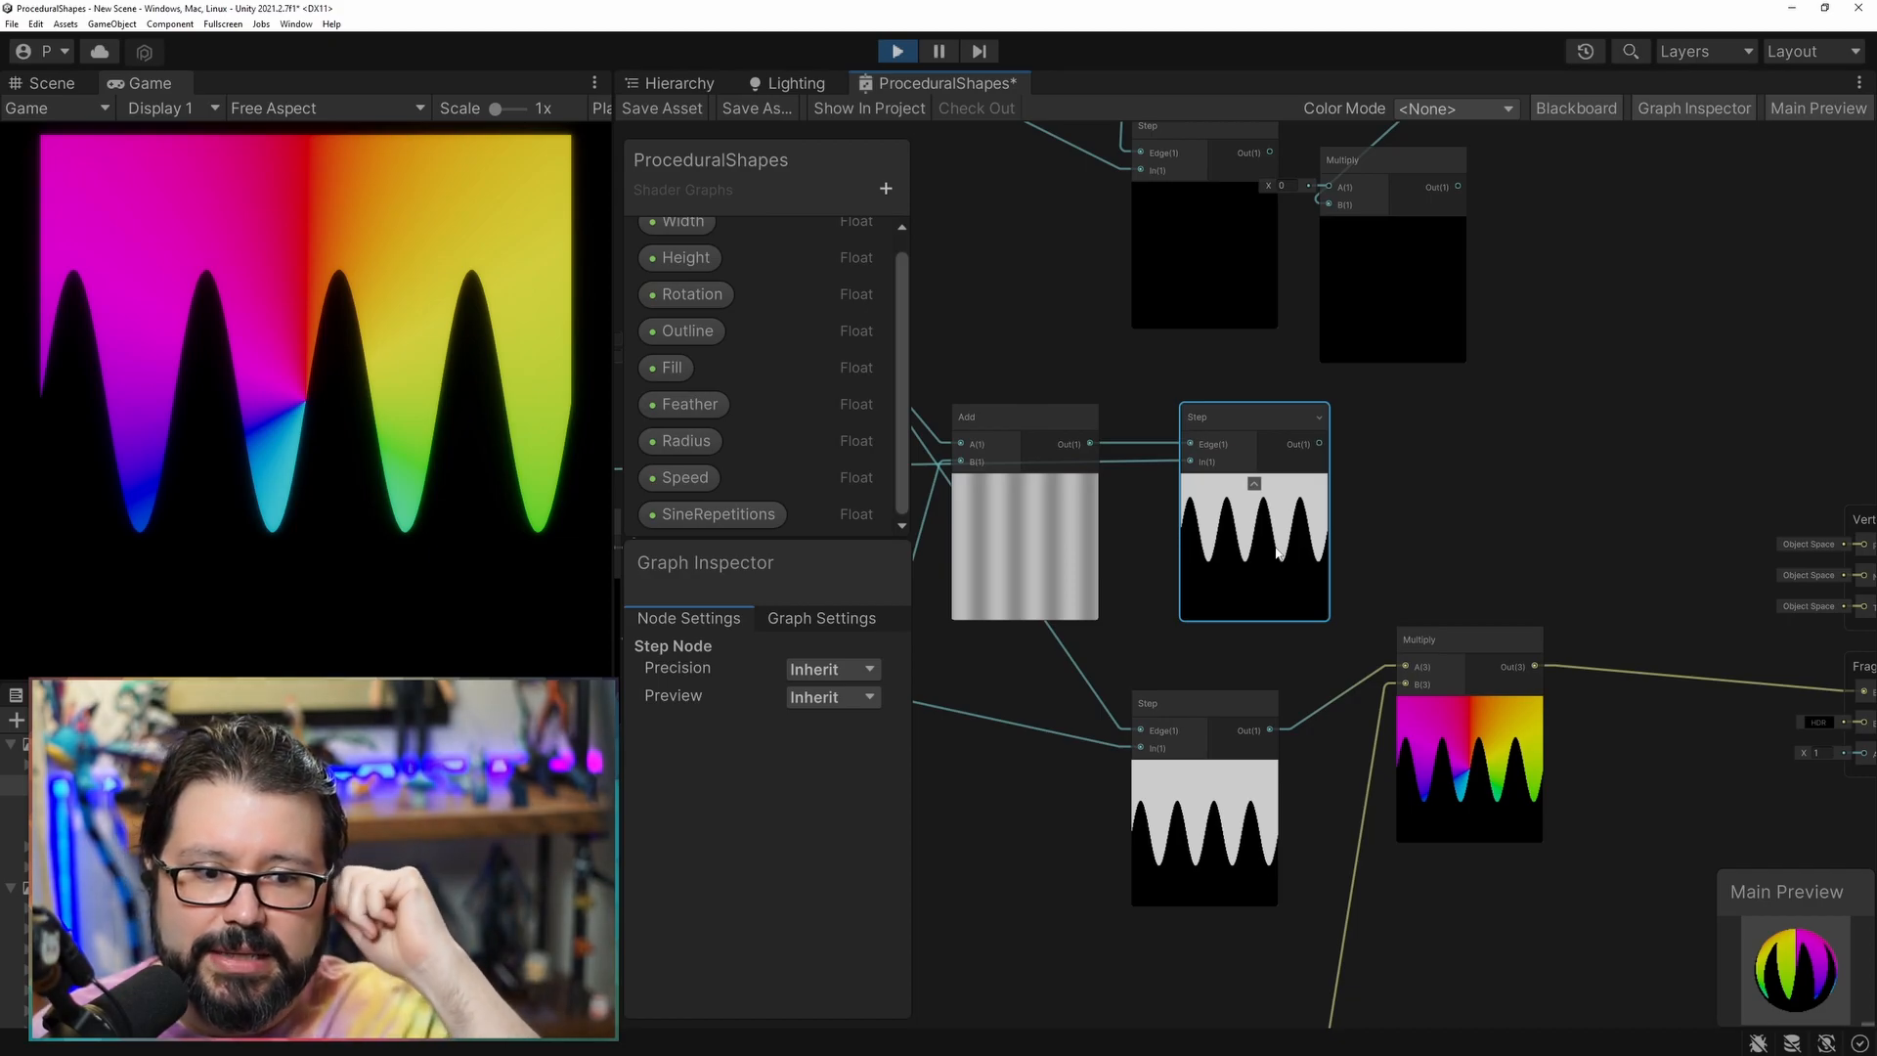
drag(1466, 641, 1579, 720)
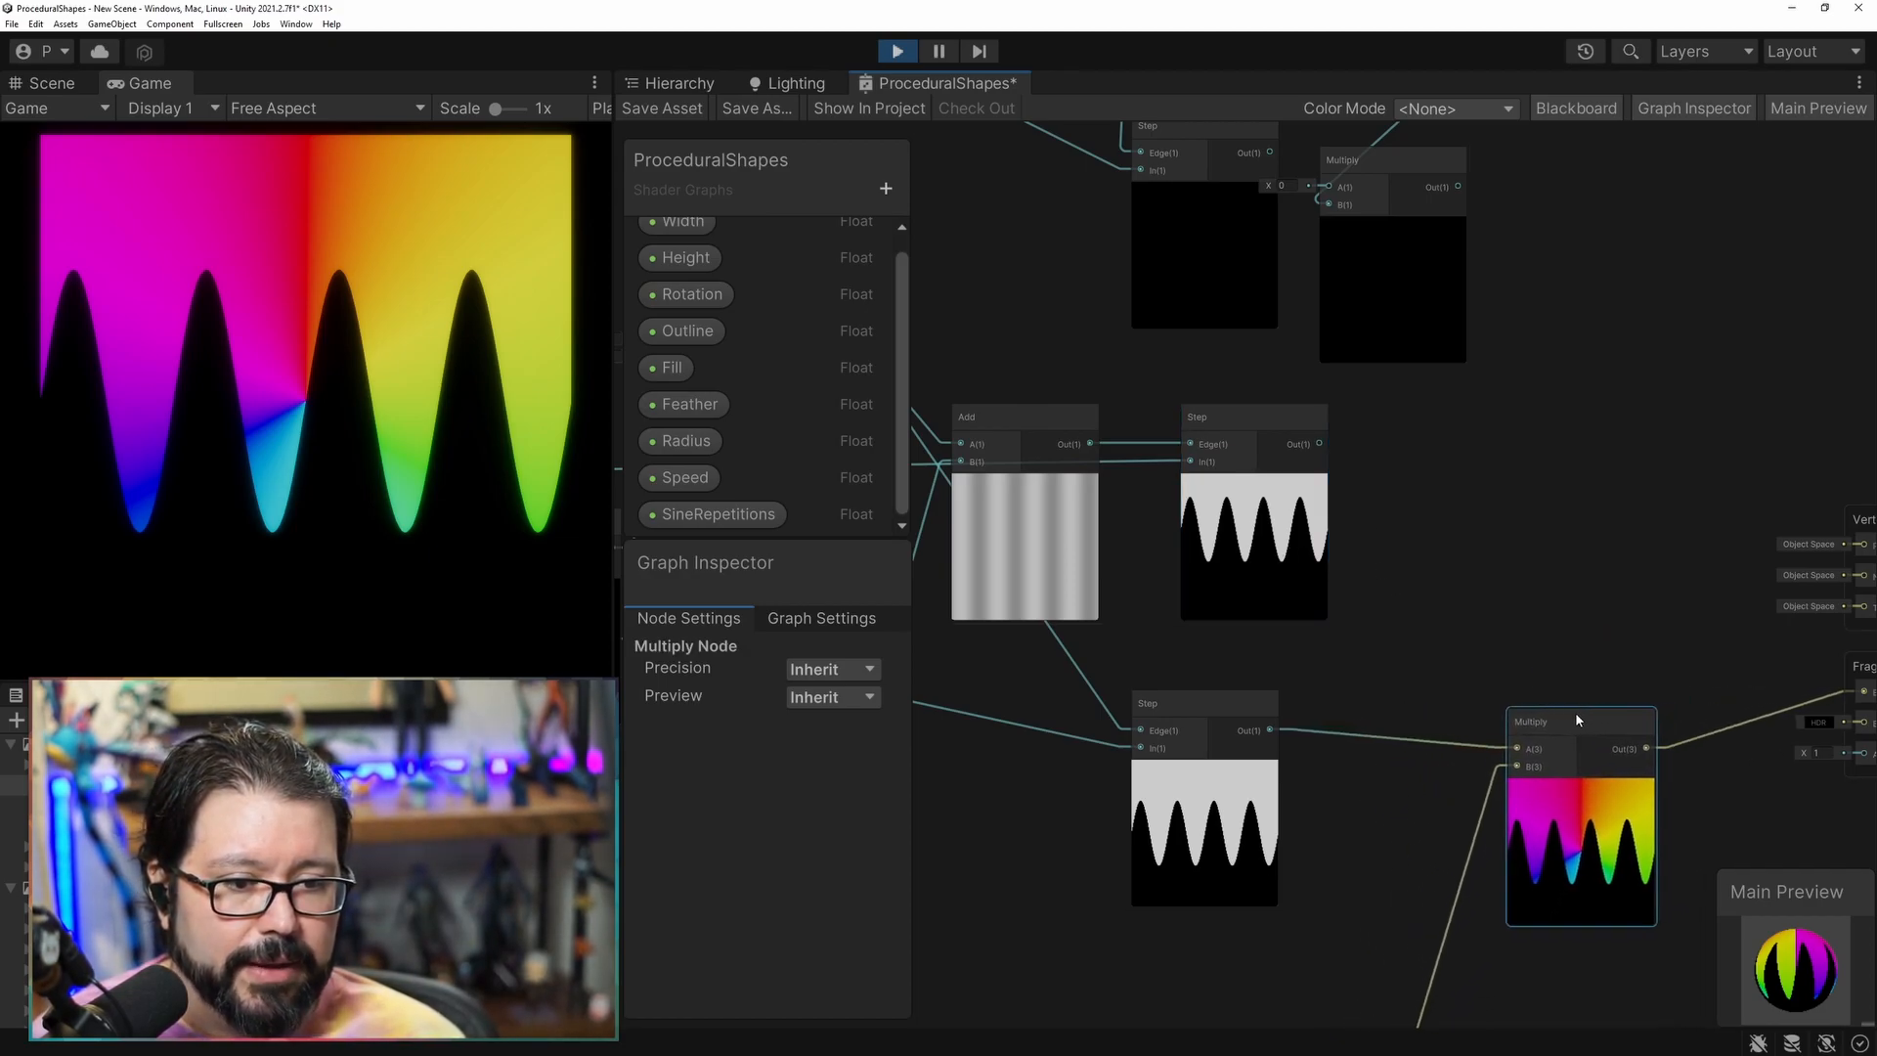
Add a Subtract node taking the original Step as A and the outline Step as B, feed it into the colour Multiply's A input, and save.
drag(1271, 729, 1350, 679)
text(subtract)
key(Return)
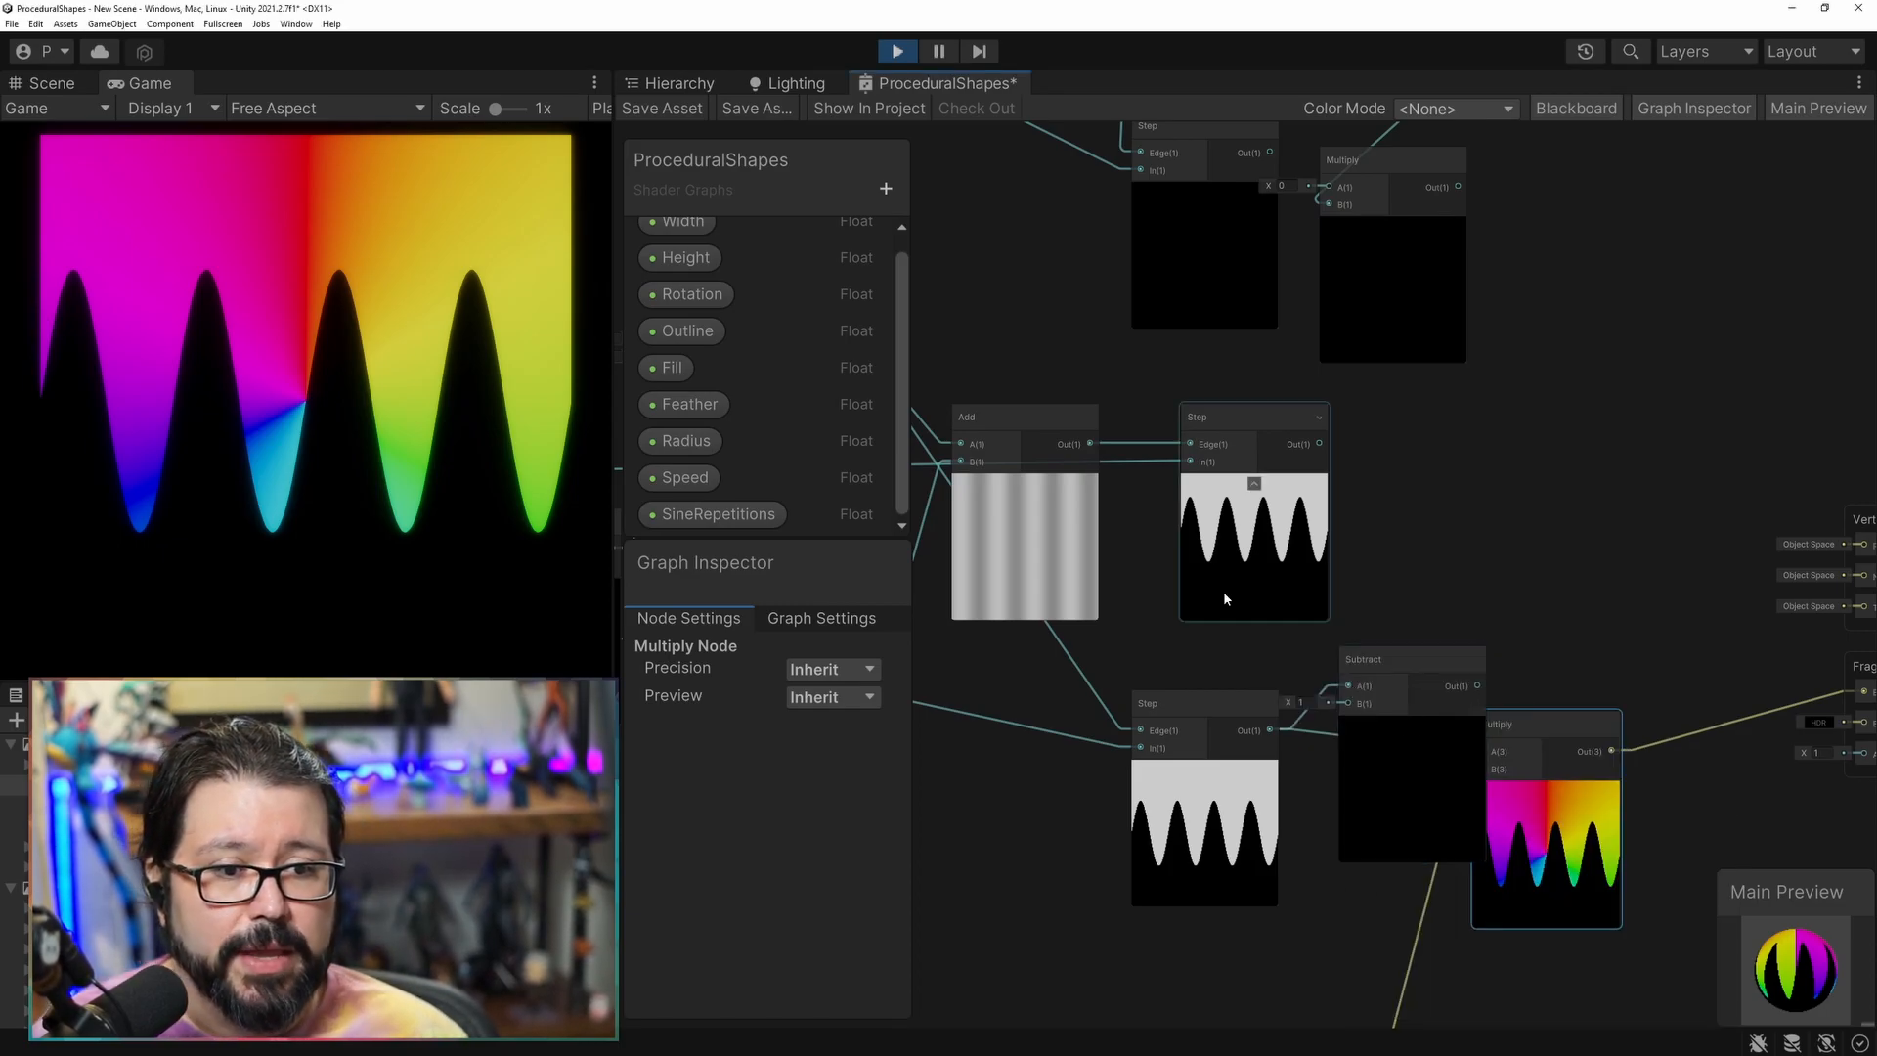
drag(1352, 709, 1349, 704)
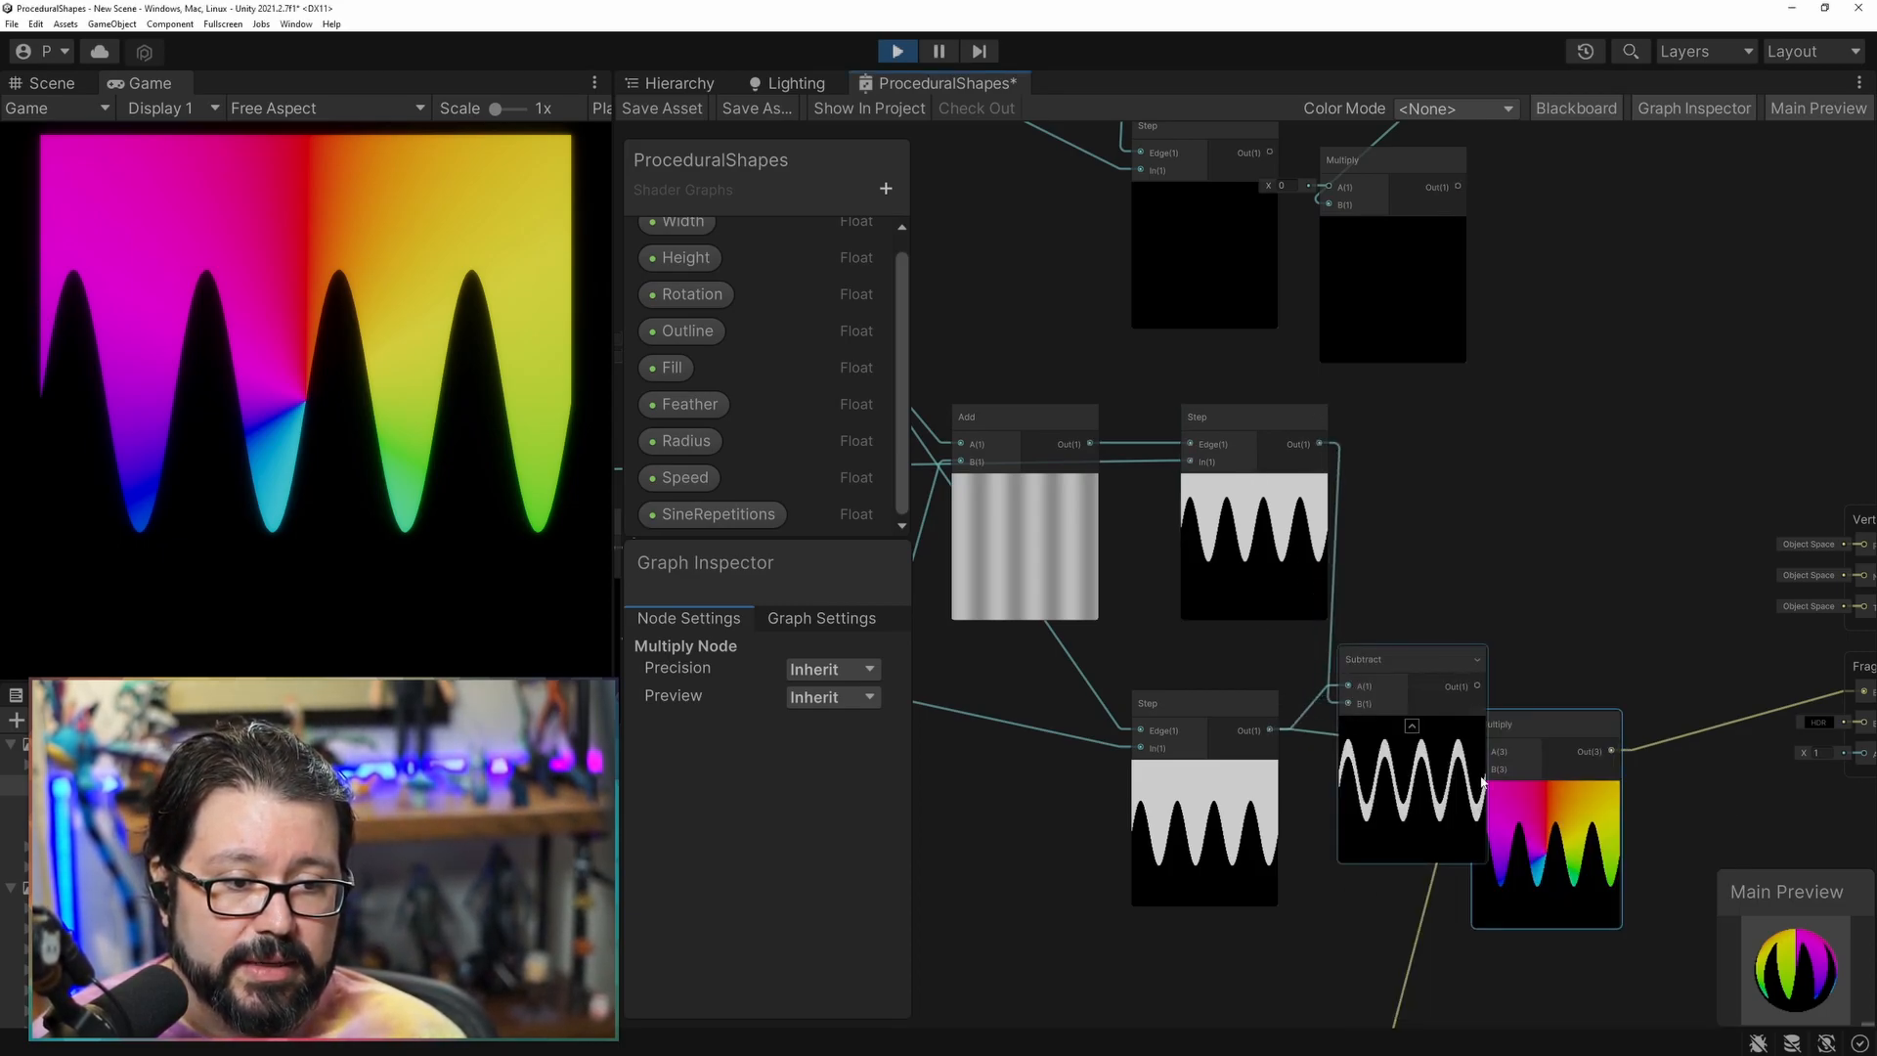
drag(1477, 719, 1546, 726)
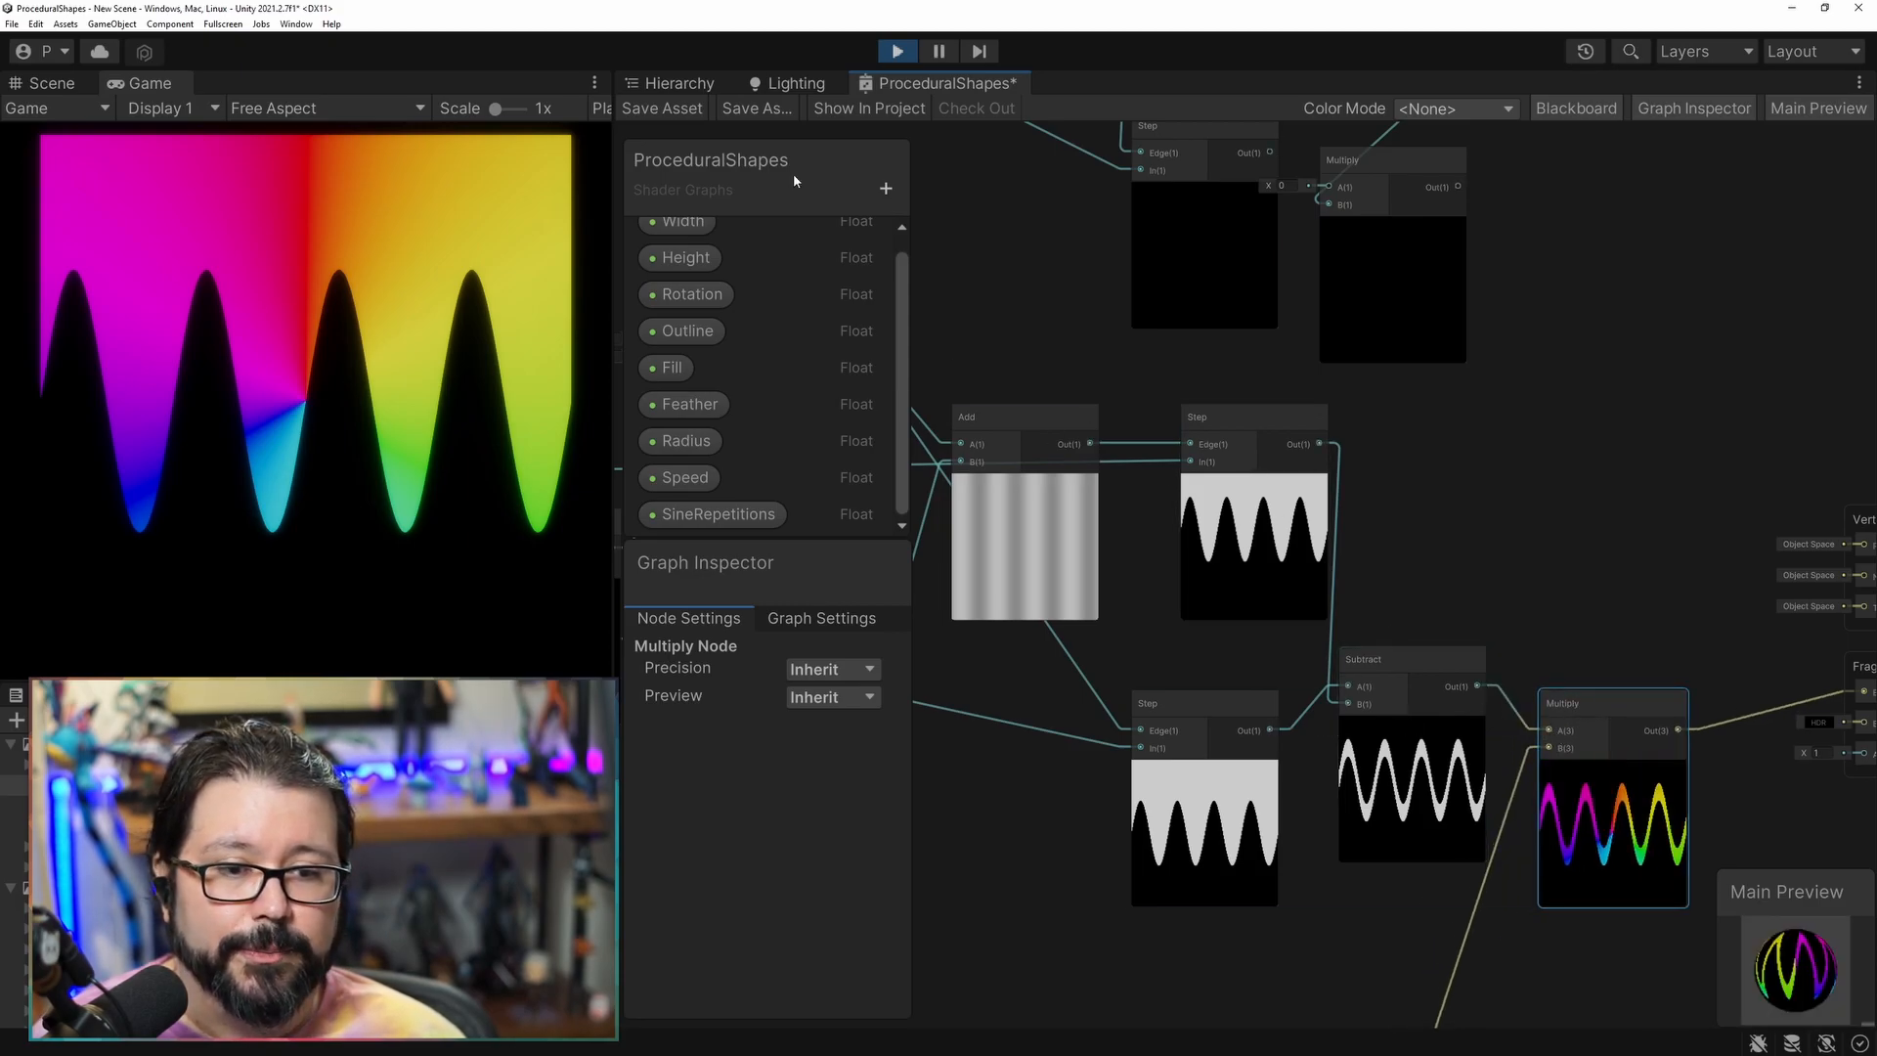
click(647, 108)
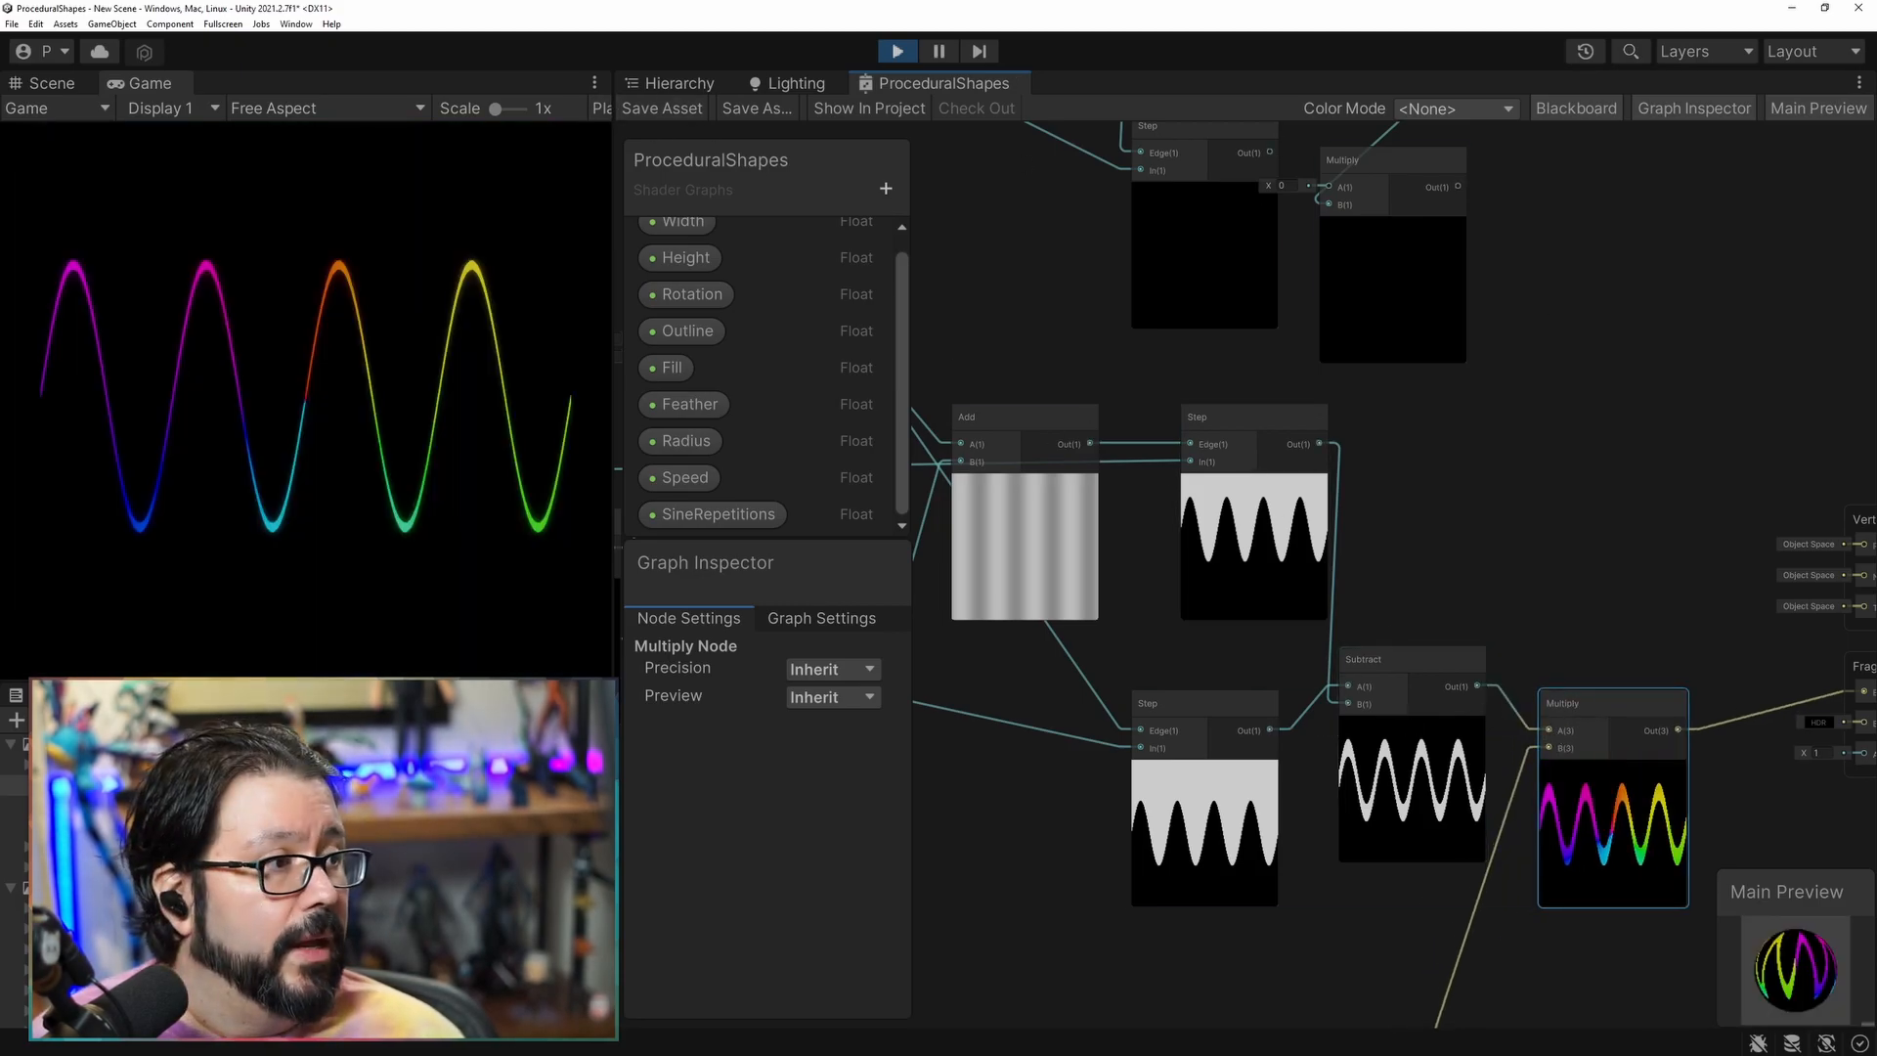
Set the material's Outline to 0.054, Height to 0.439 and SineRepetitions to 4.13.
drag(1876, 299, 1439, 158)
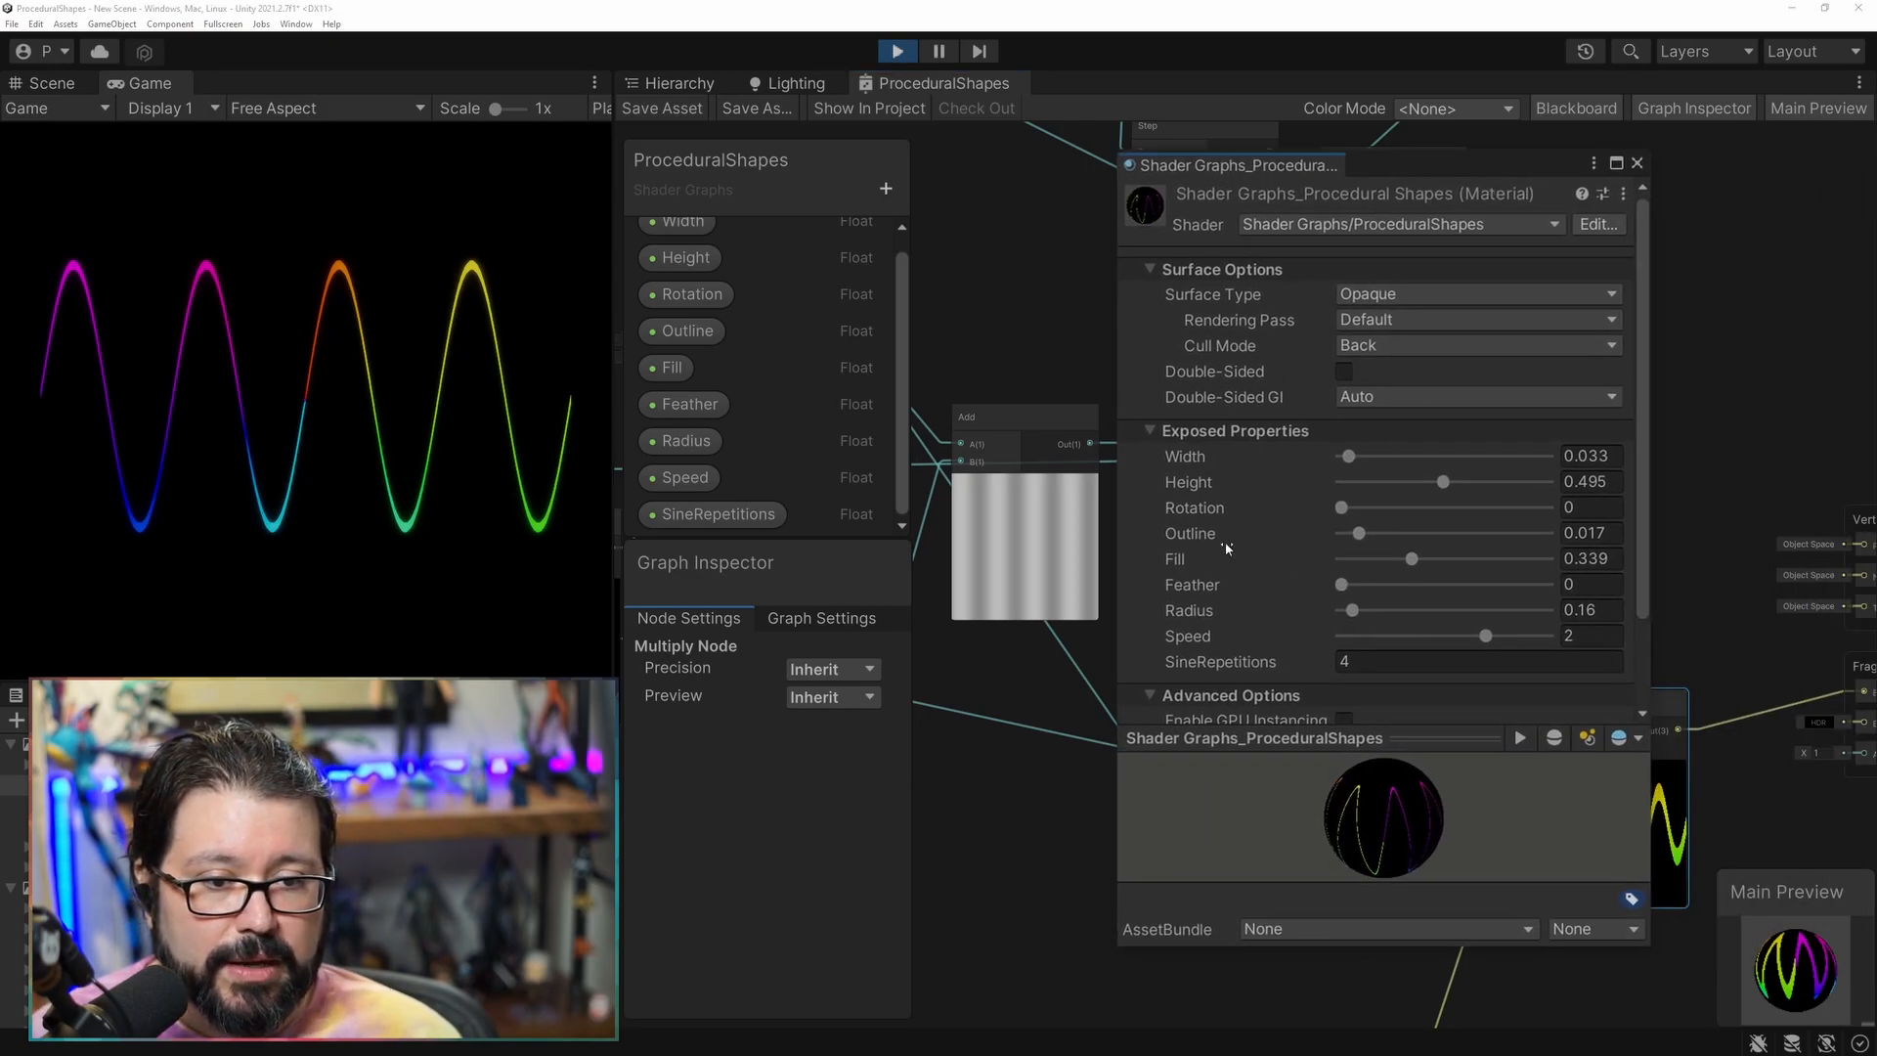
mouse_move(1359, 535)
mouse_down()
mouse_move(1517, 531)
mouse_move(1396, 531)
mouse_up()
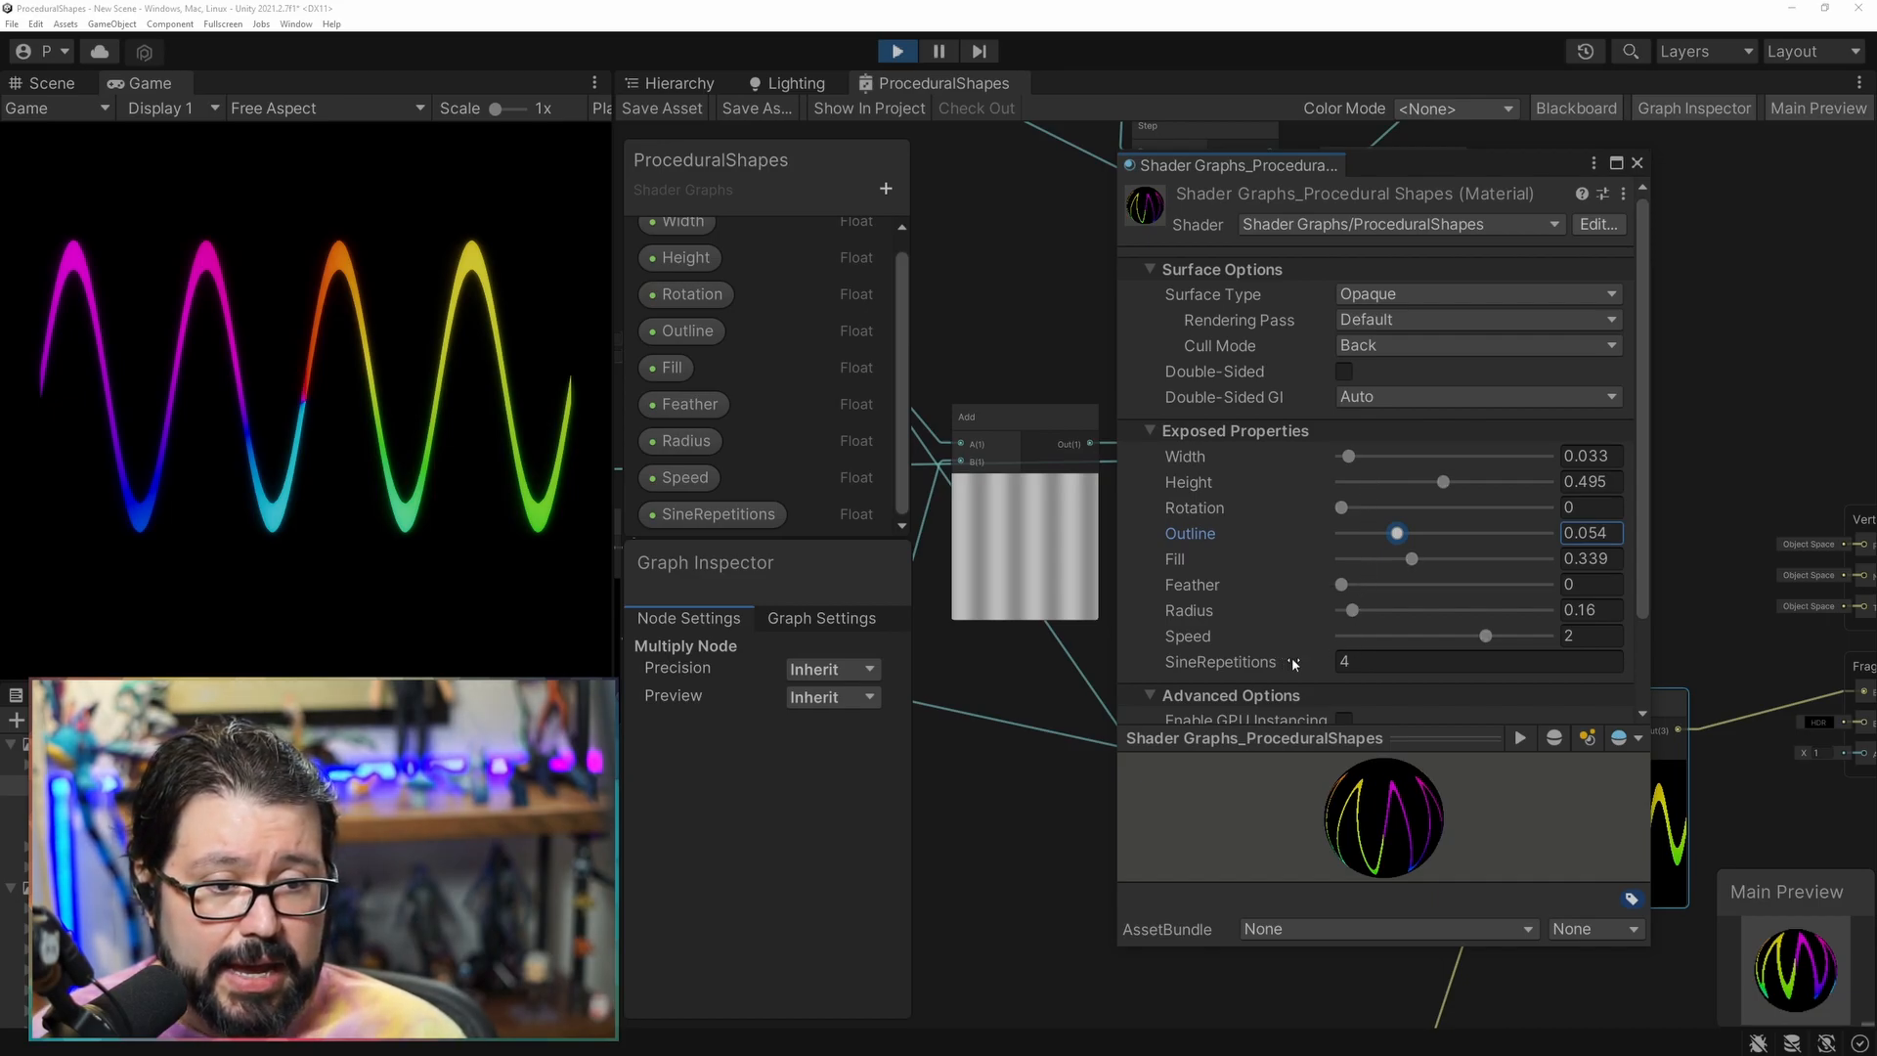
drag(1279, 668, 1047, 650)
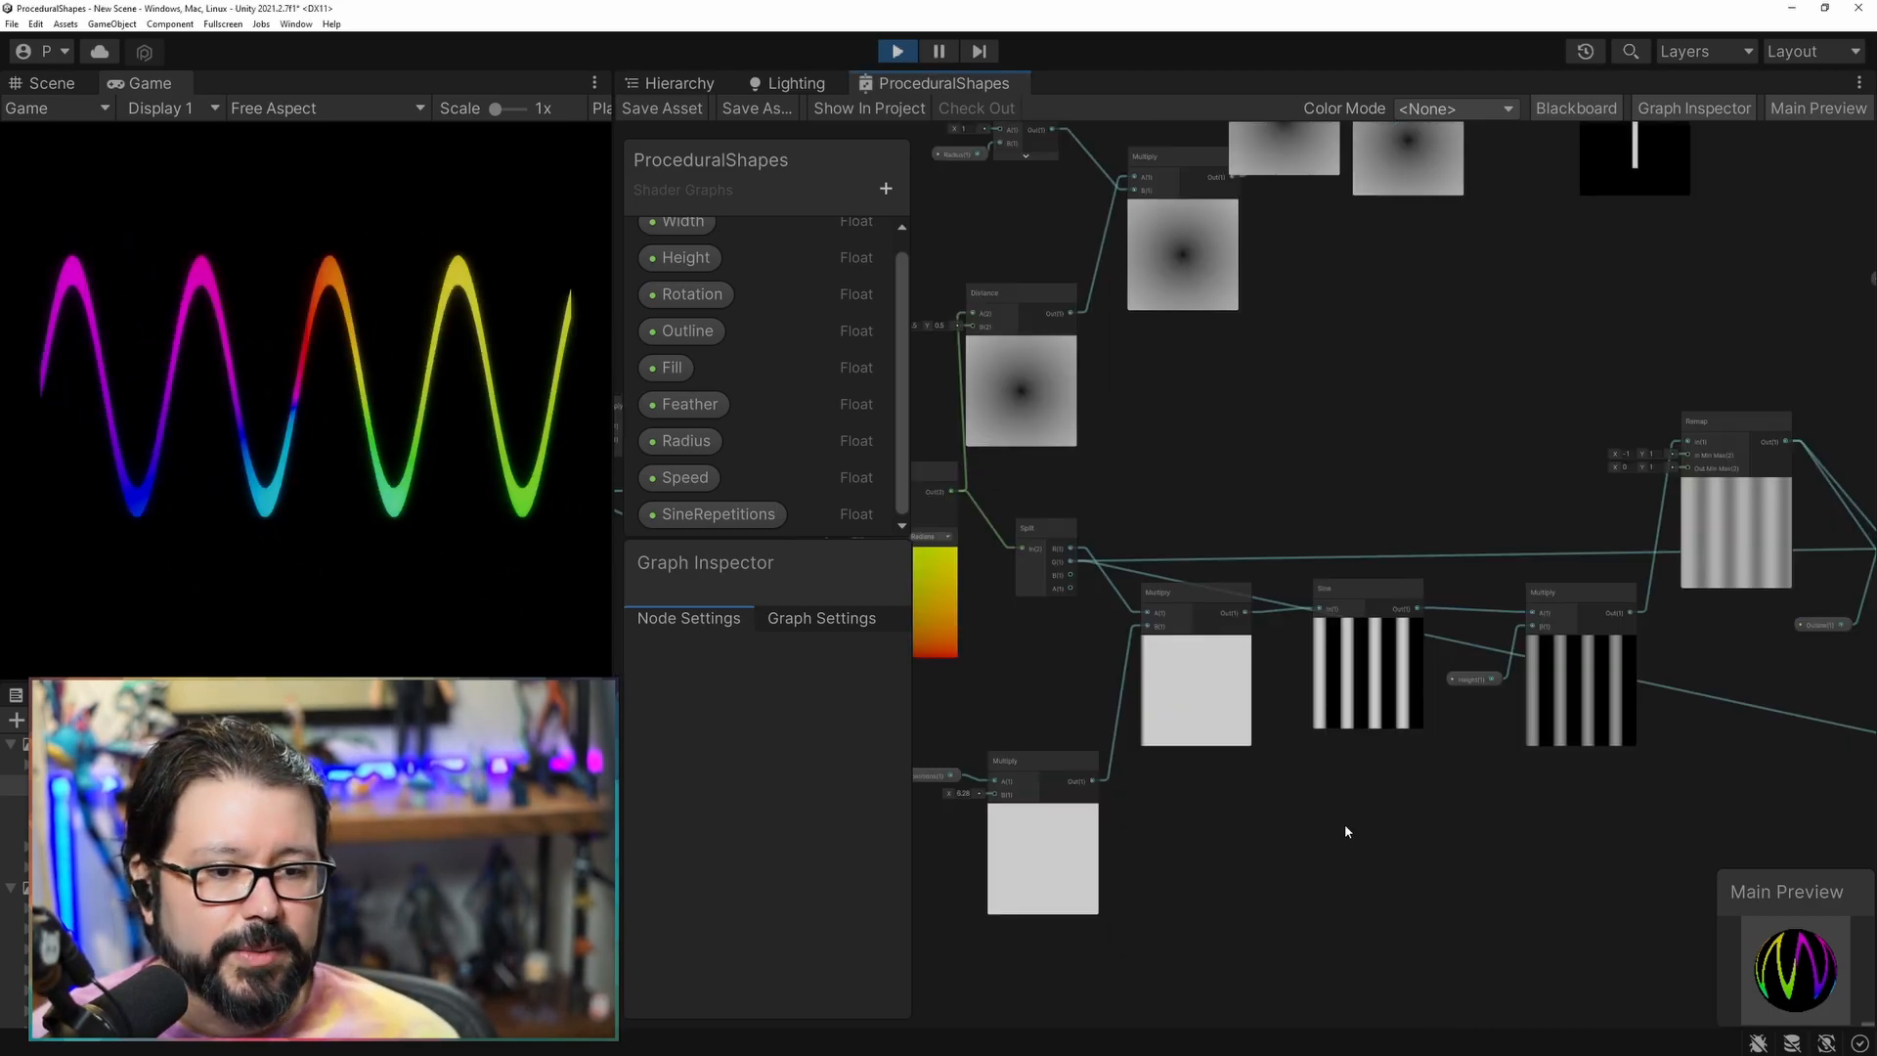
Make room before the Sine node, attach an Add node to the preceding Multiply's output, and connect a Time node's Time output to Add's B input.
drag(1342, 593, 1383, 593)
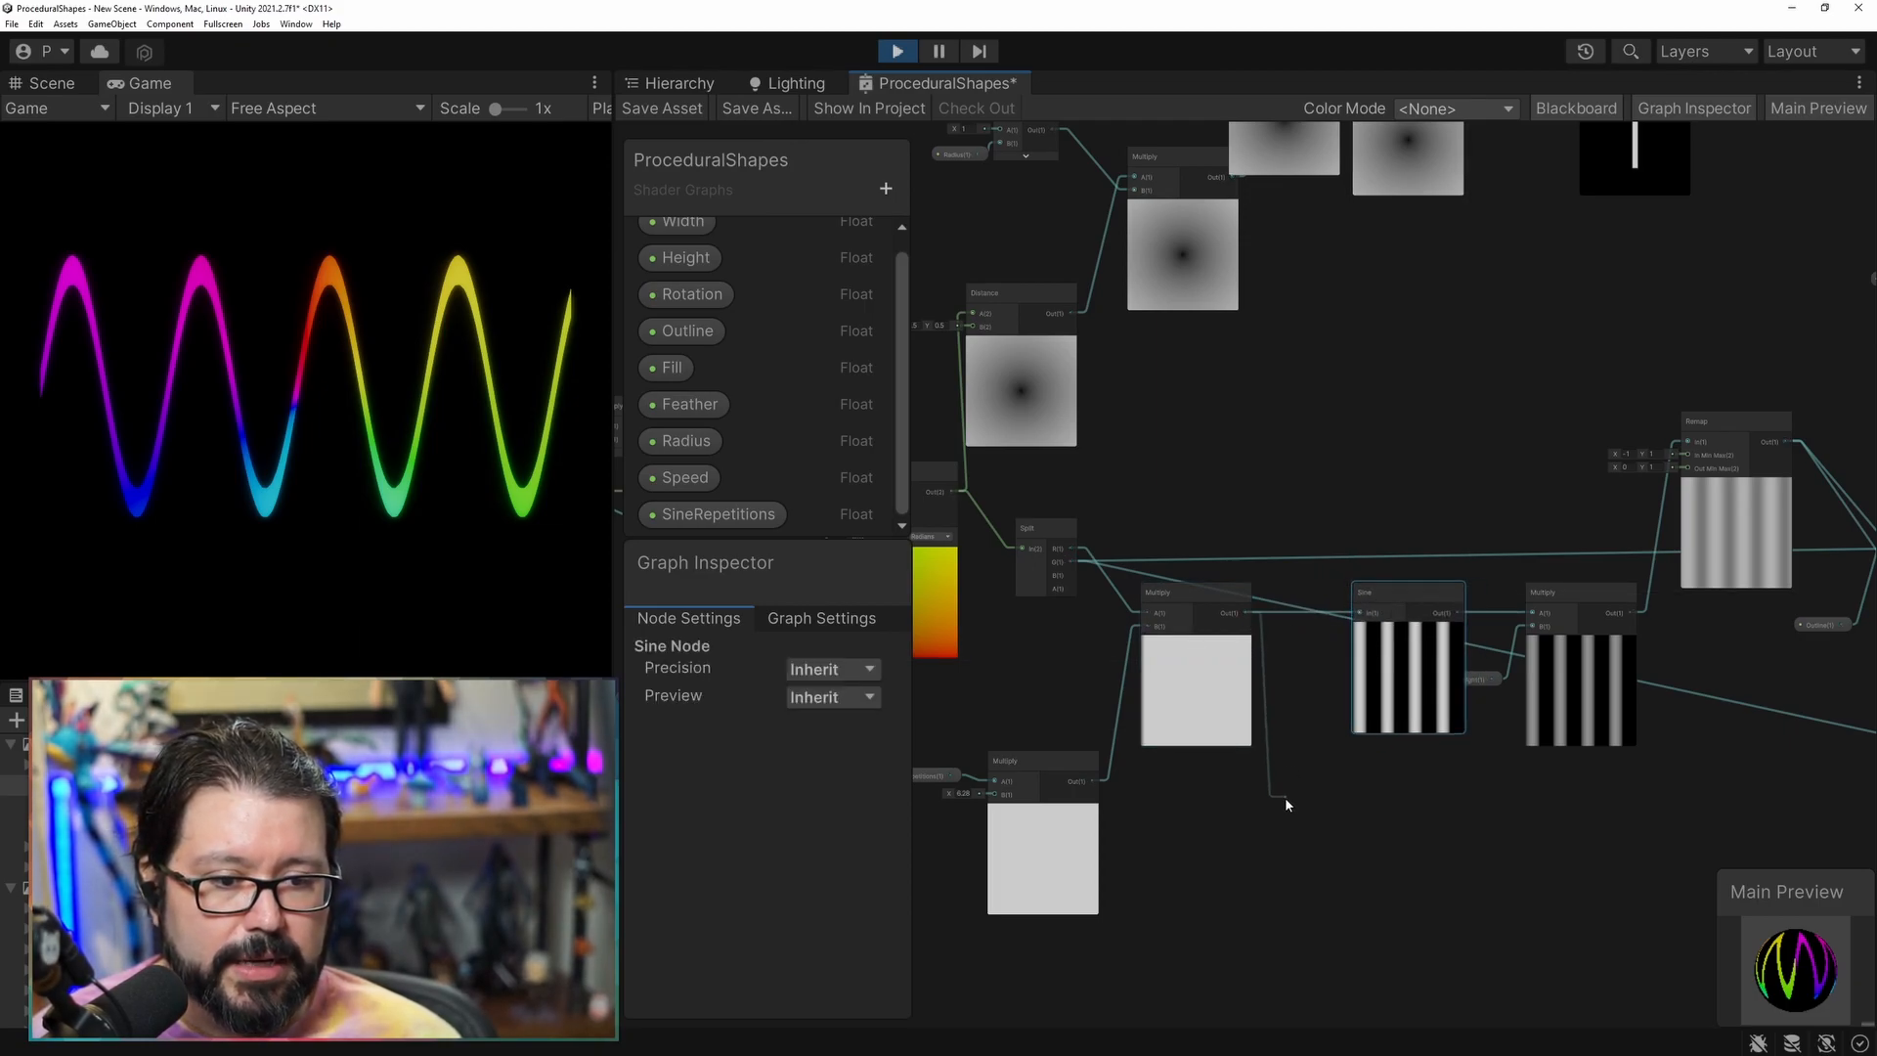
drag(1286, 802, 1286, 802)
text(add)
key(Return)
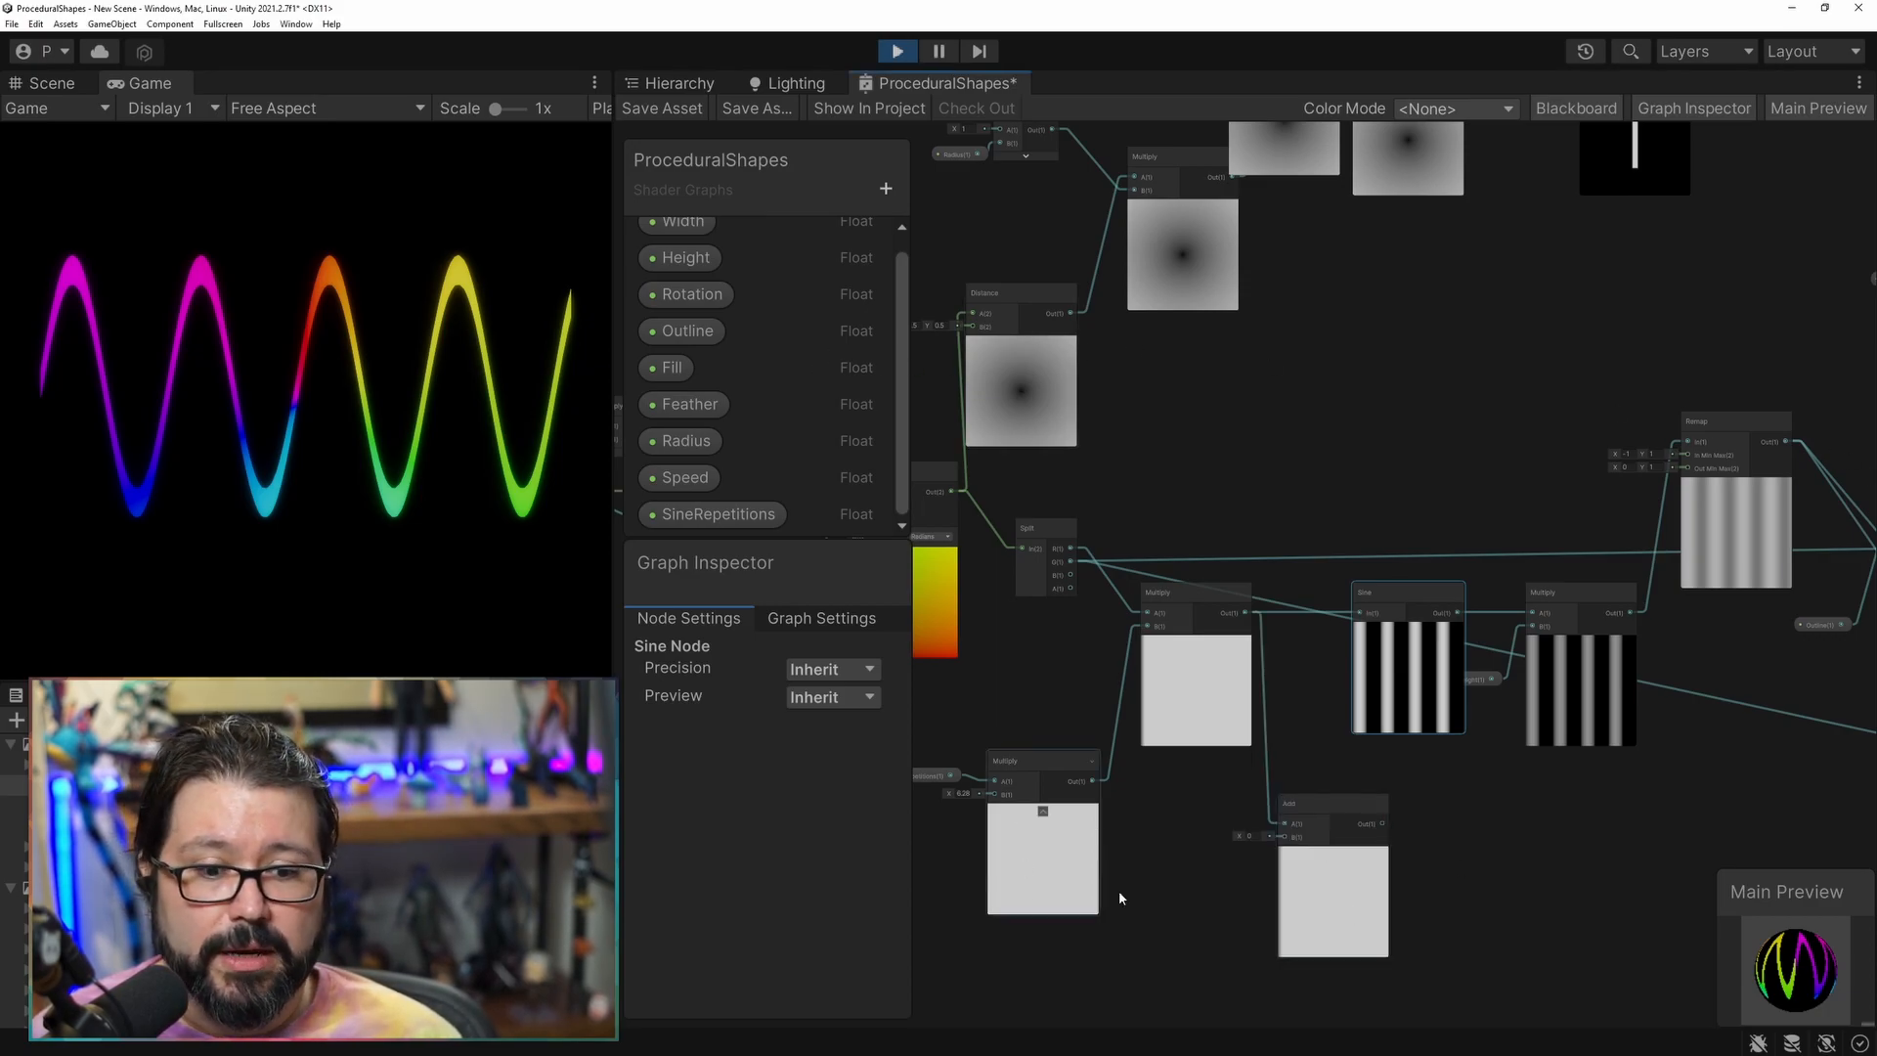
drag(1265, 846, 1166, 939)
text(time)
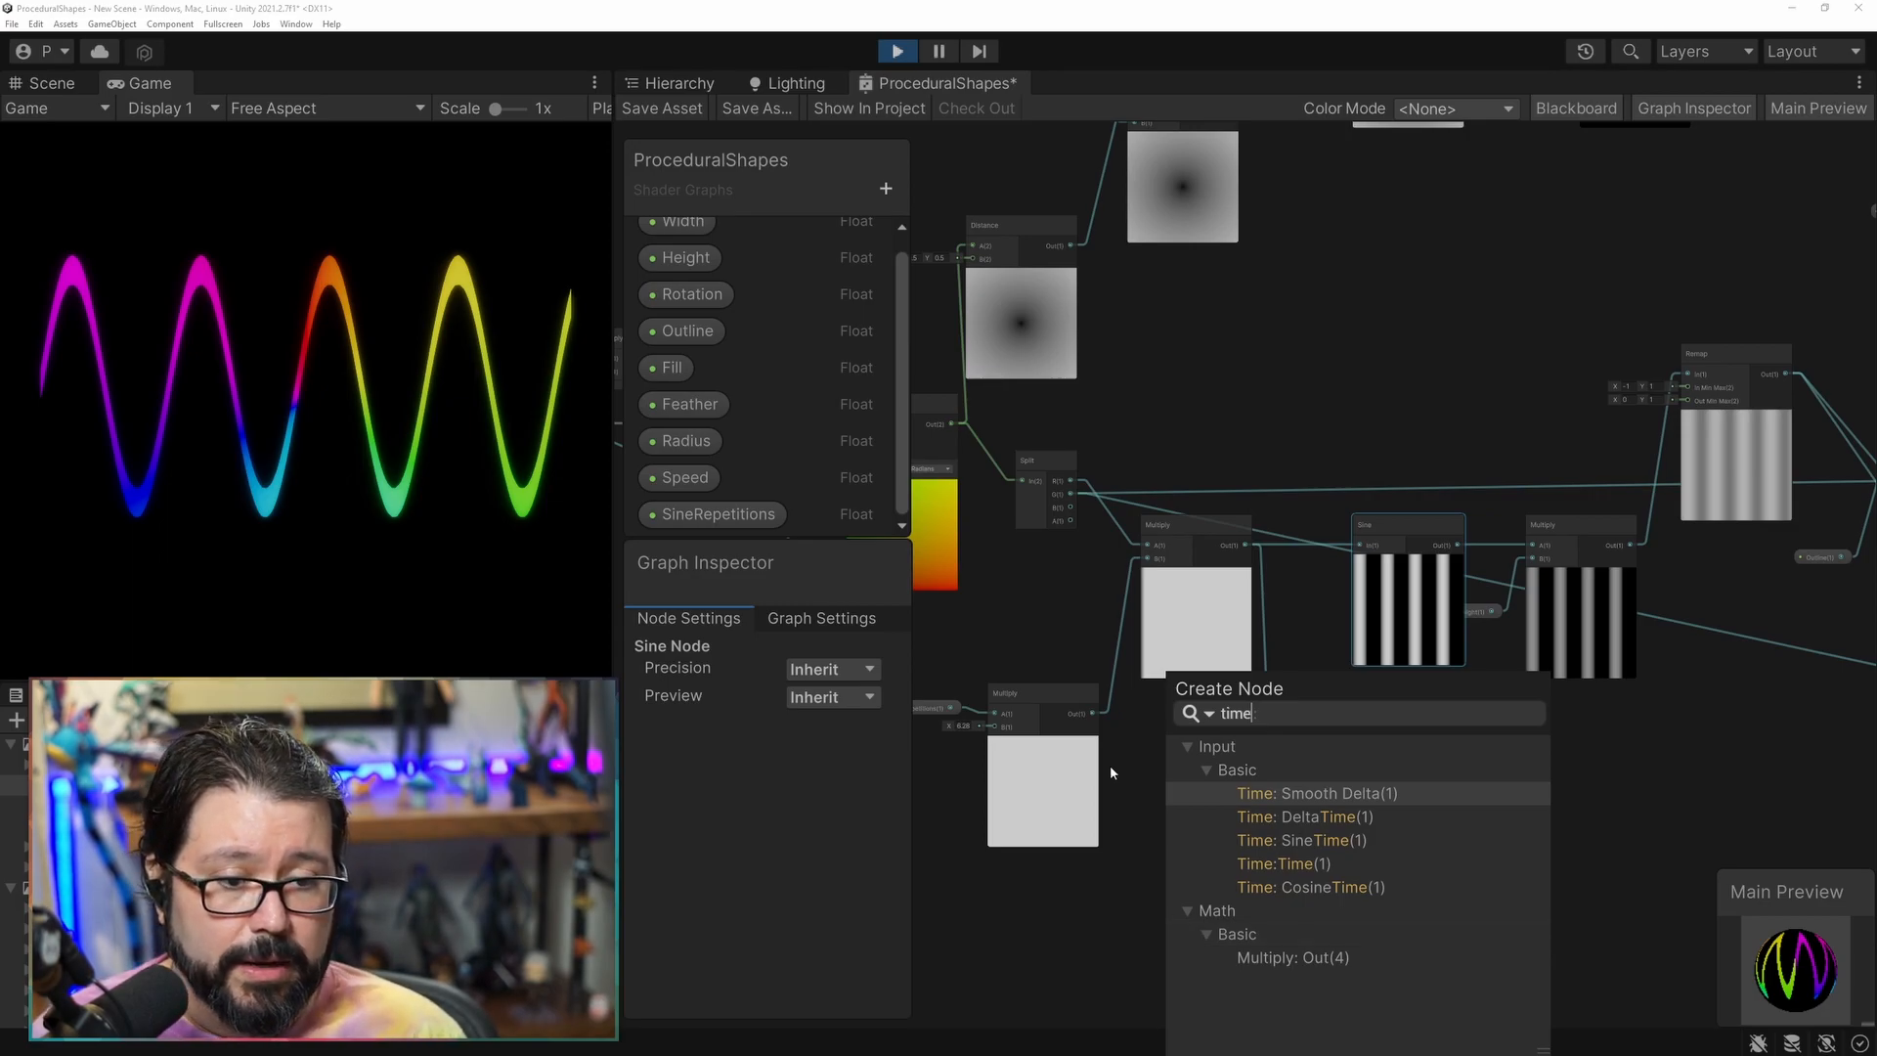
click(1280, 863)
Multiply the Time output by the Speed property in a new Multiply node and connect the product to the Add node's B input.
middle_drag(1248, 893, 1243, 657)
scroll(1296, 764, up, 3)
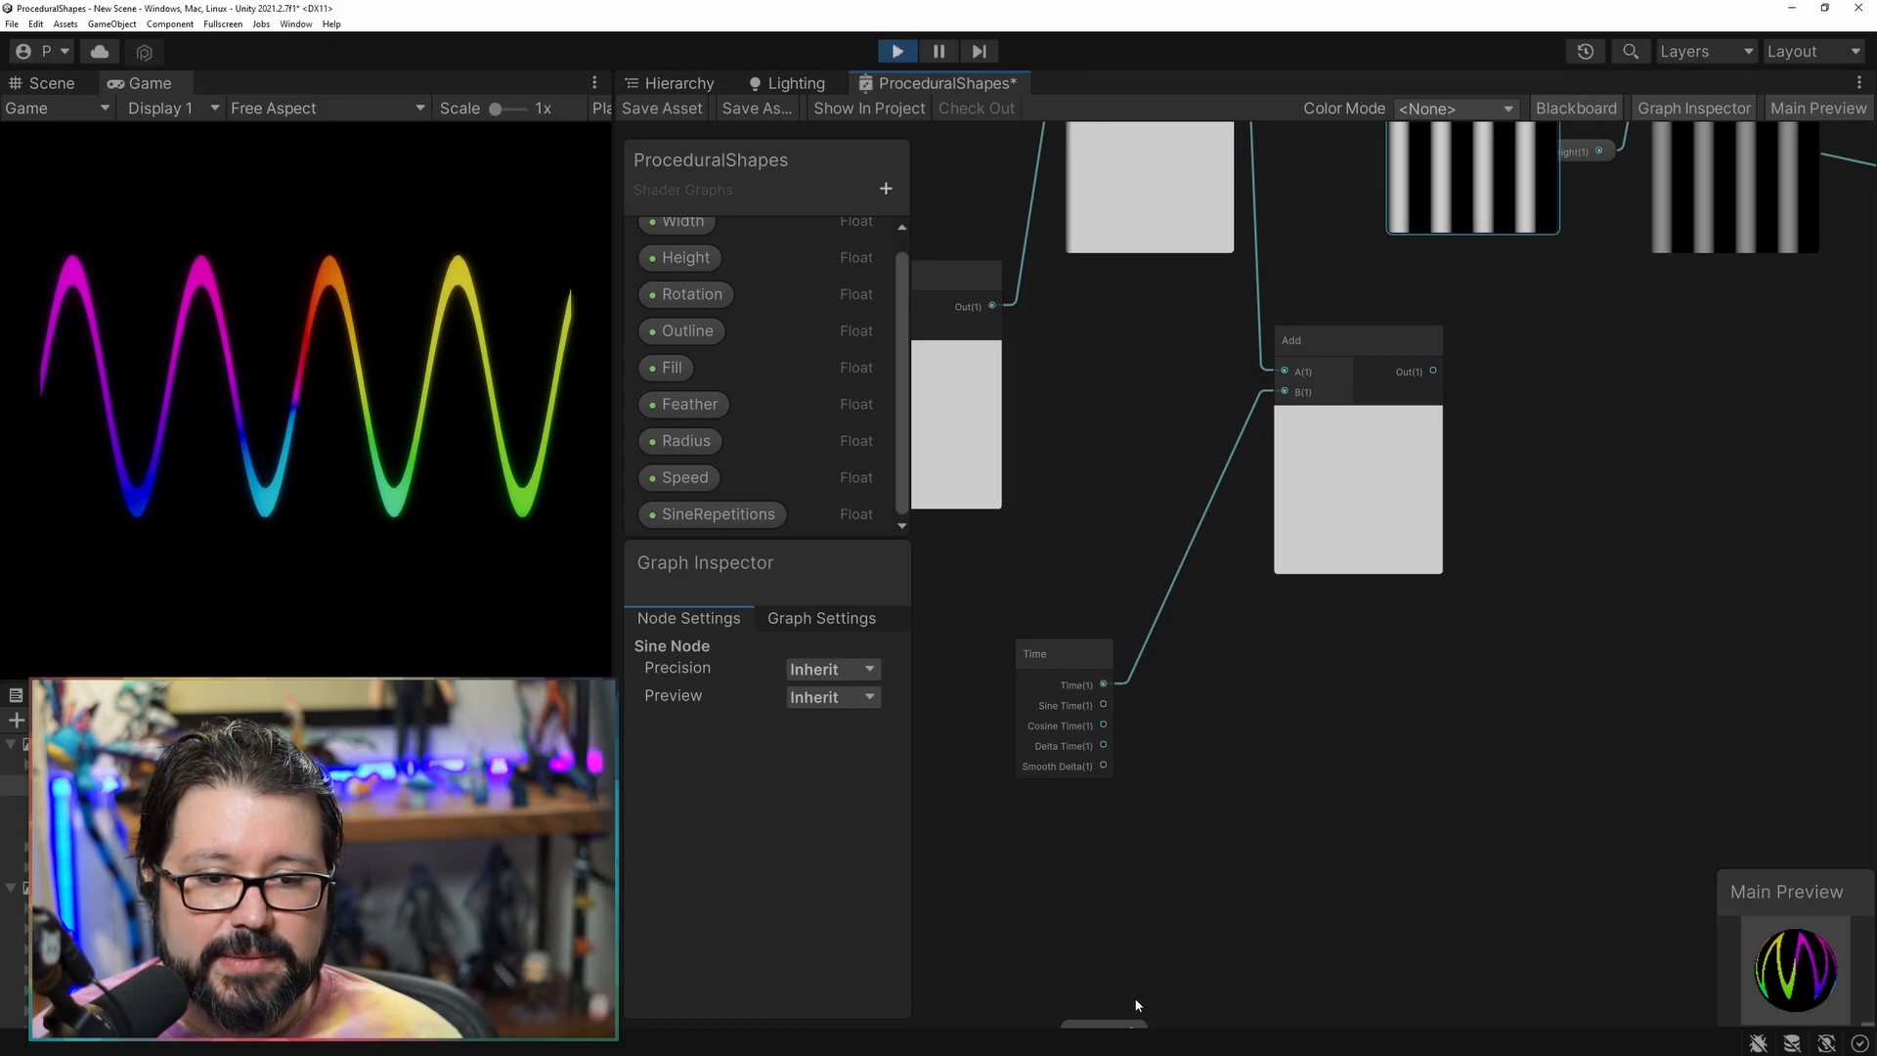
drag(1170, 724, 1240, 743)
text(multiply)
key(Return)
drag(684, 477, 1169, 811)
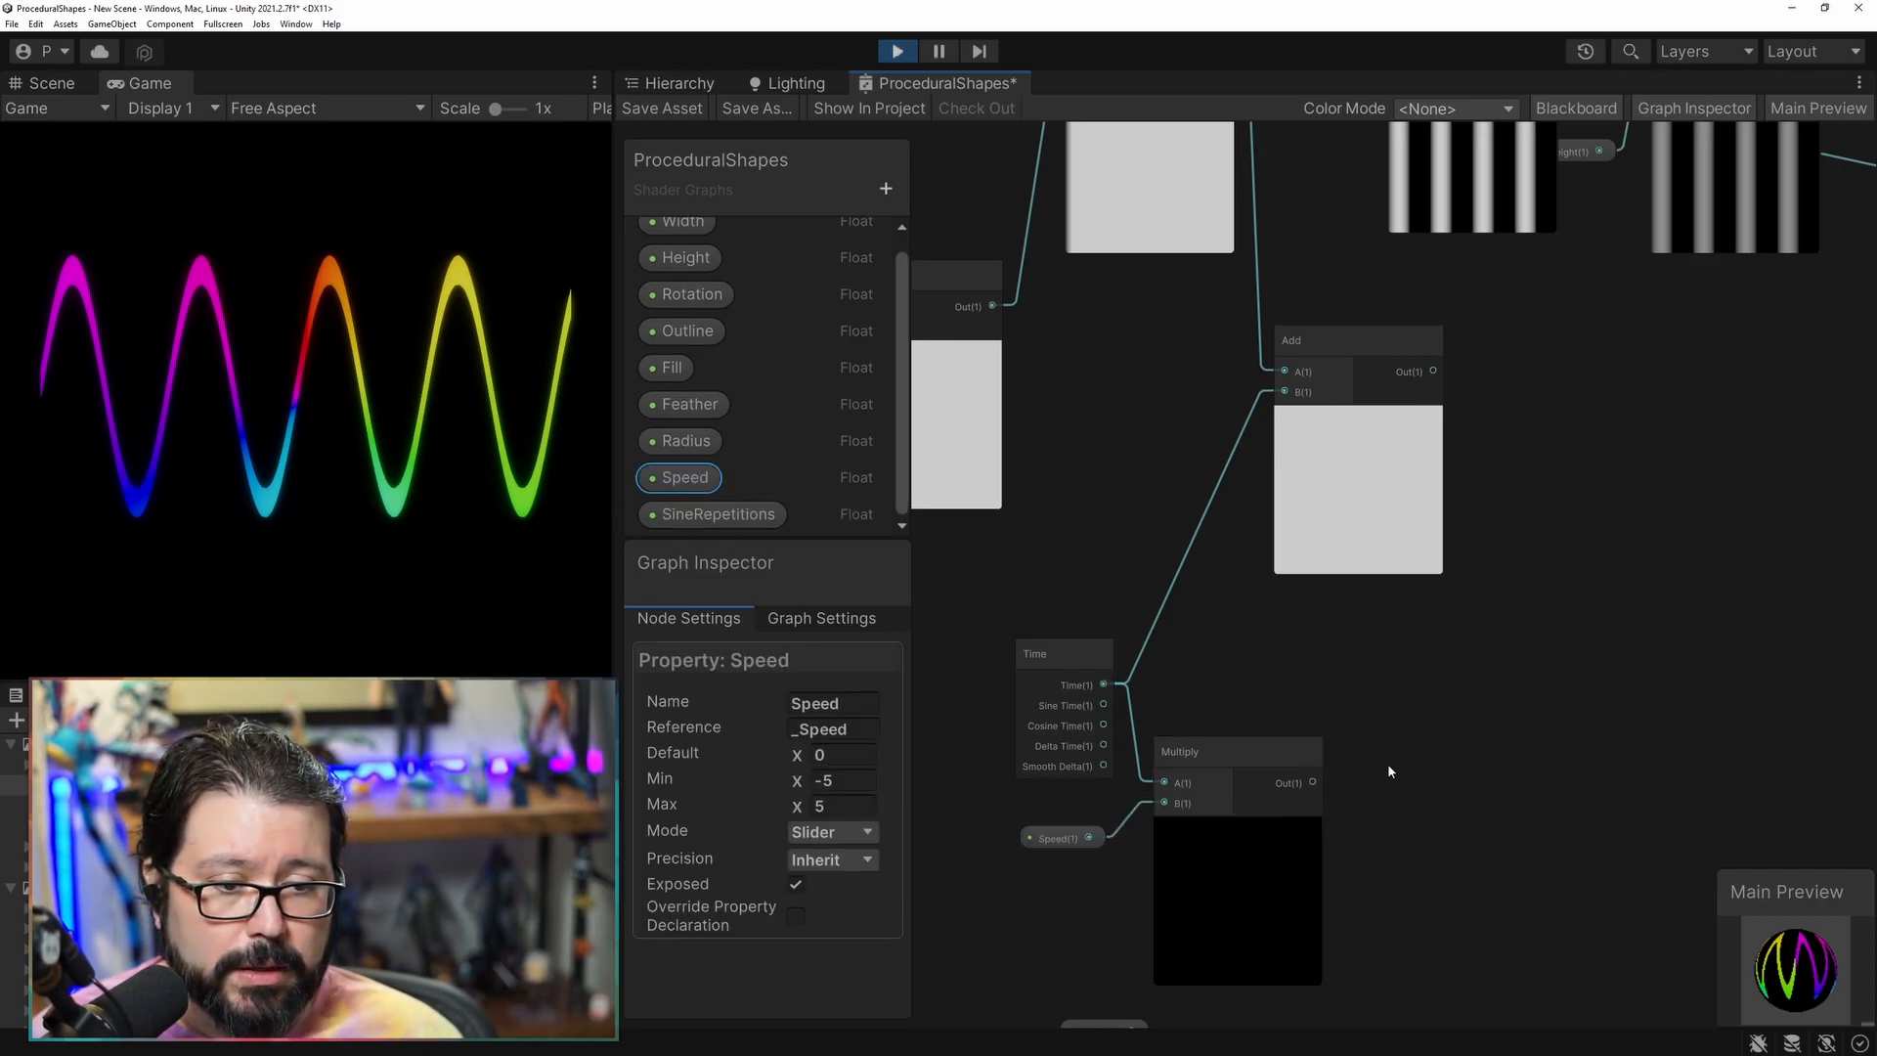
drag(1315, 783, 1272, 487)
drag(1302, 395, 1302, 393)
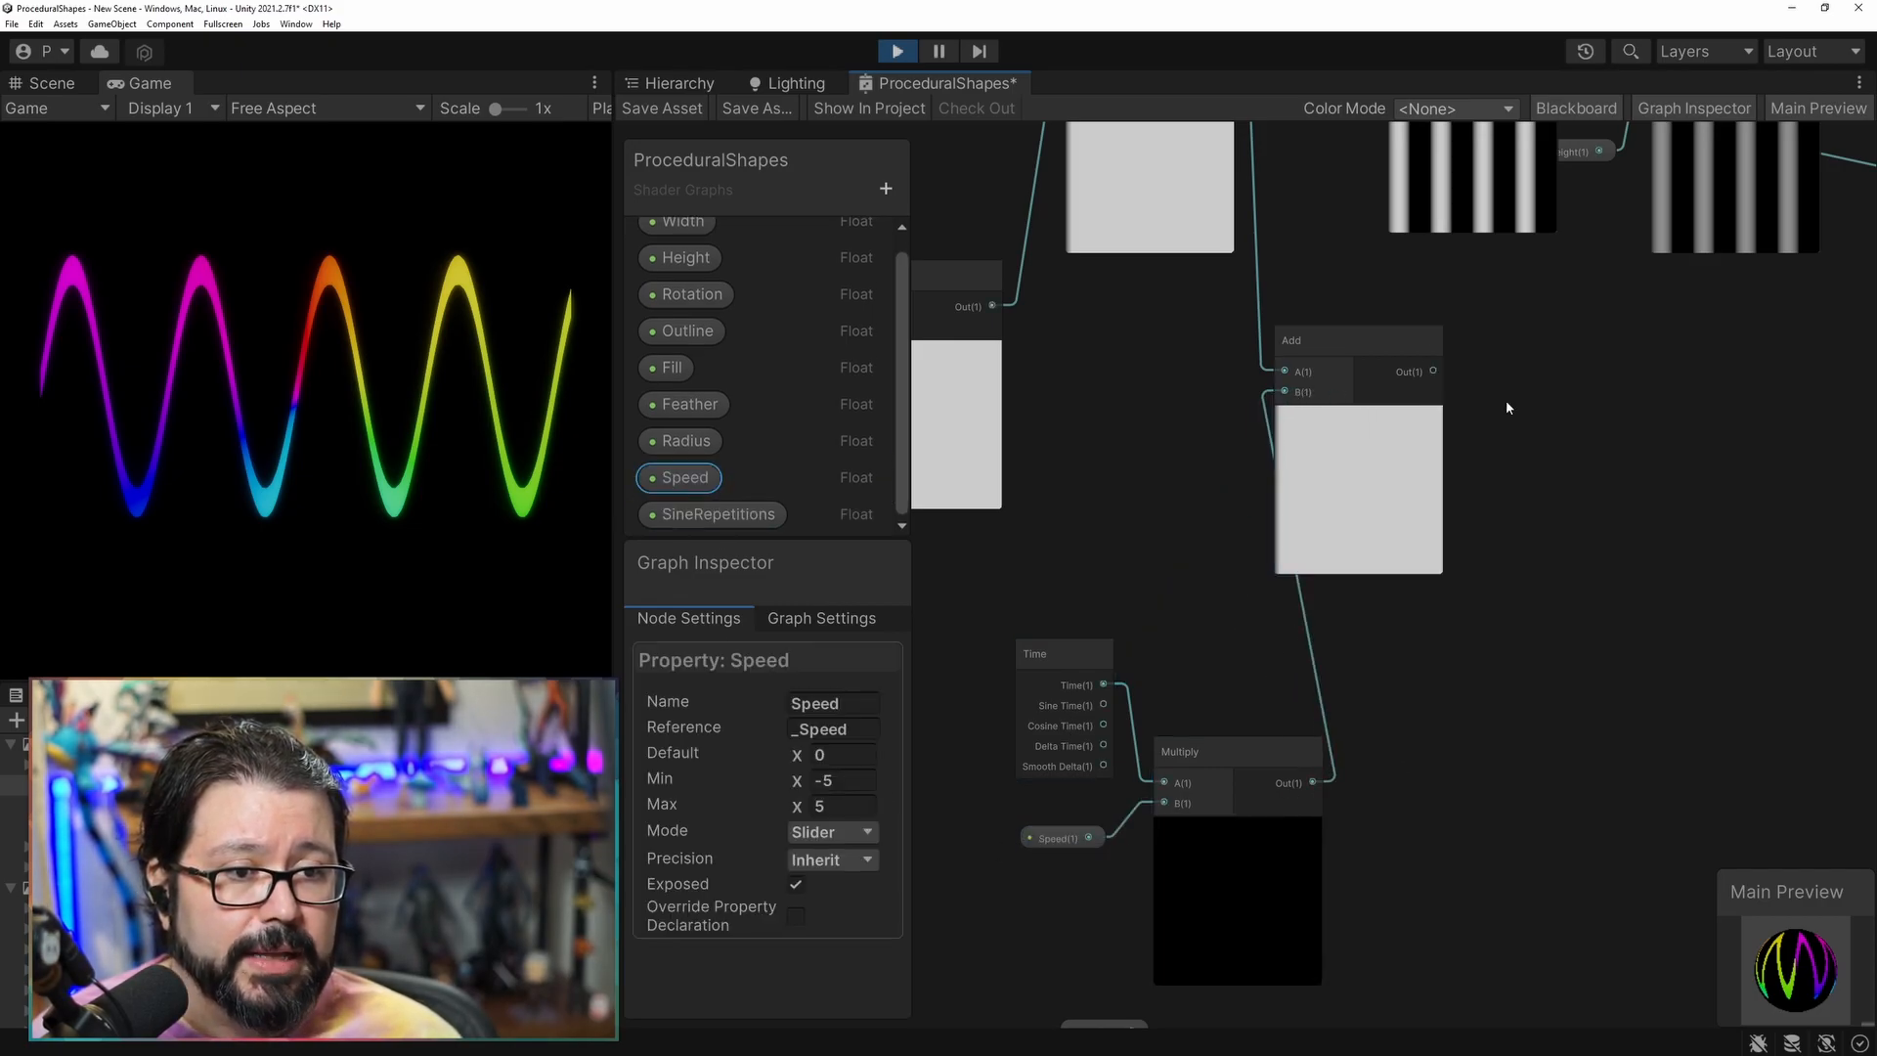
Connect the time Add node's output to the Sine node's input and save the shader graph.
middle_drag(1504, 401, 1474, 696)
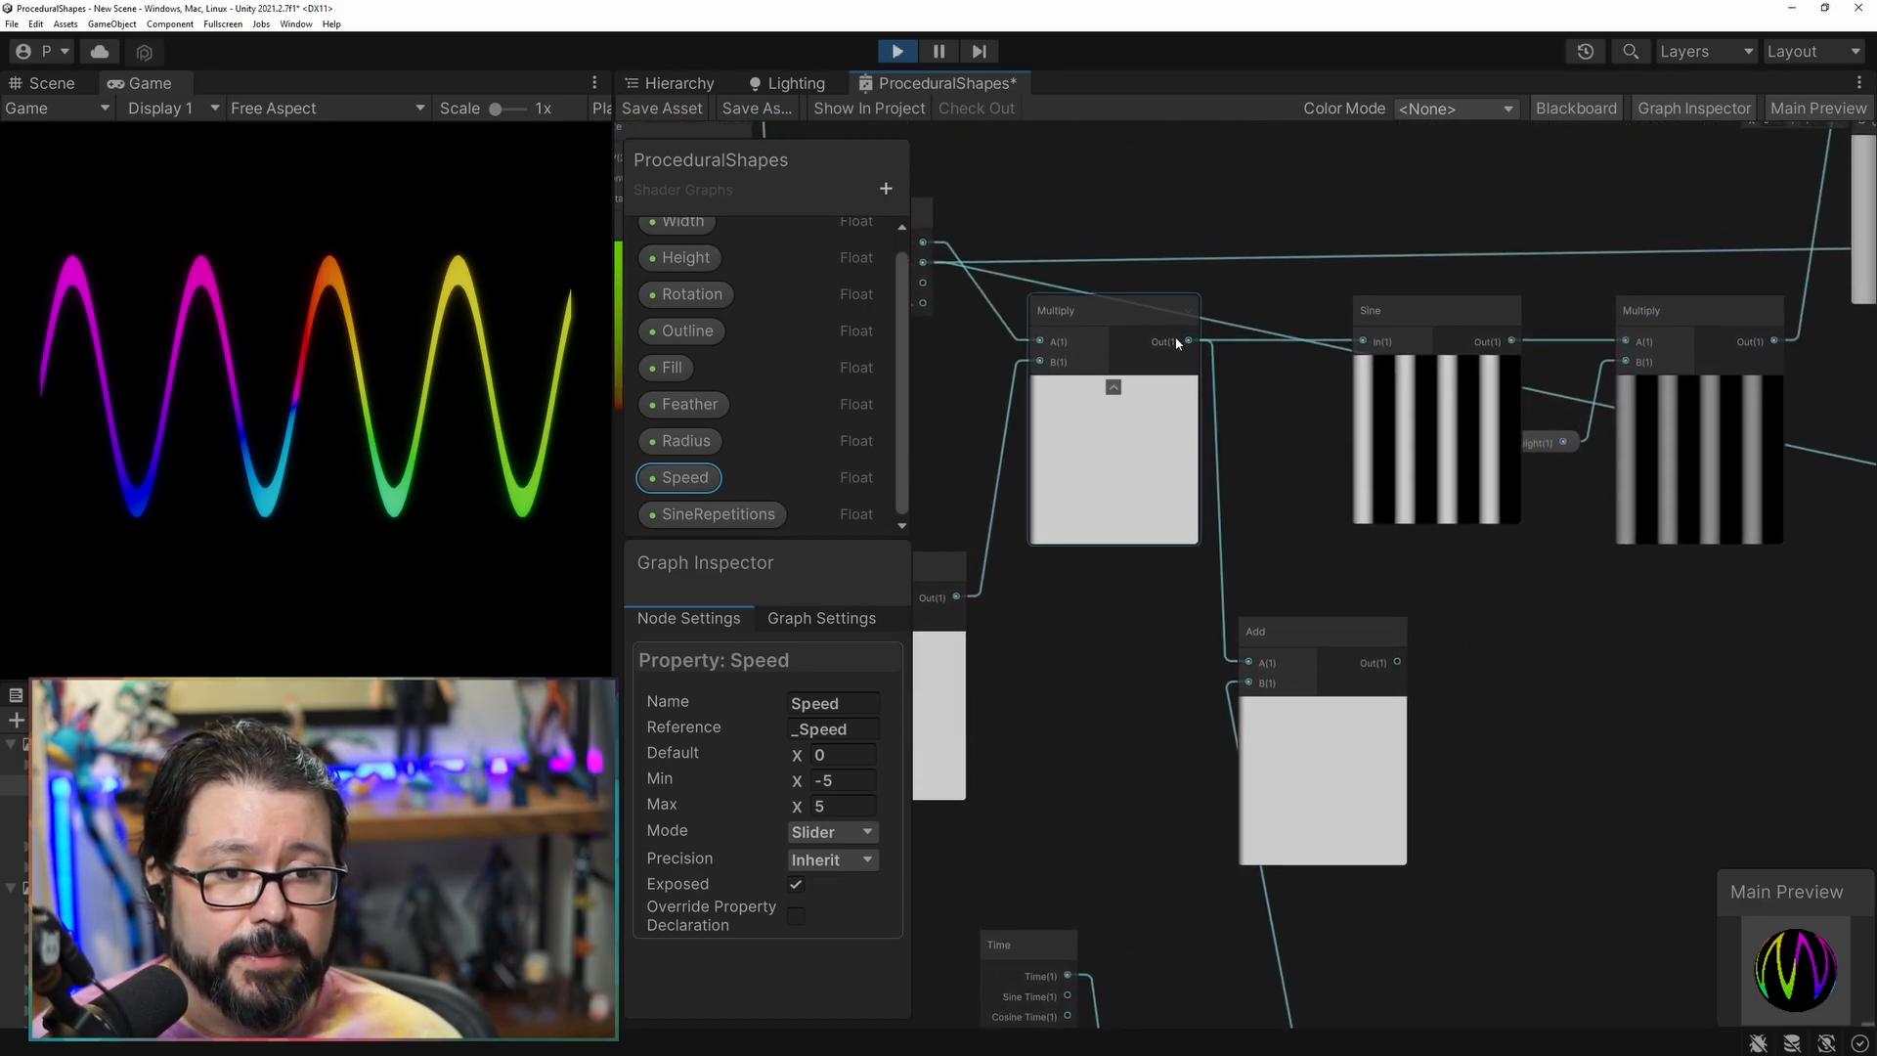
drag(1397, 662, 1350, 485)
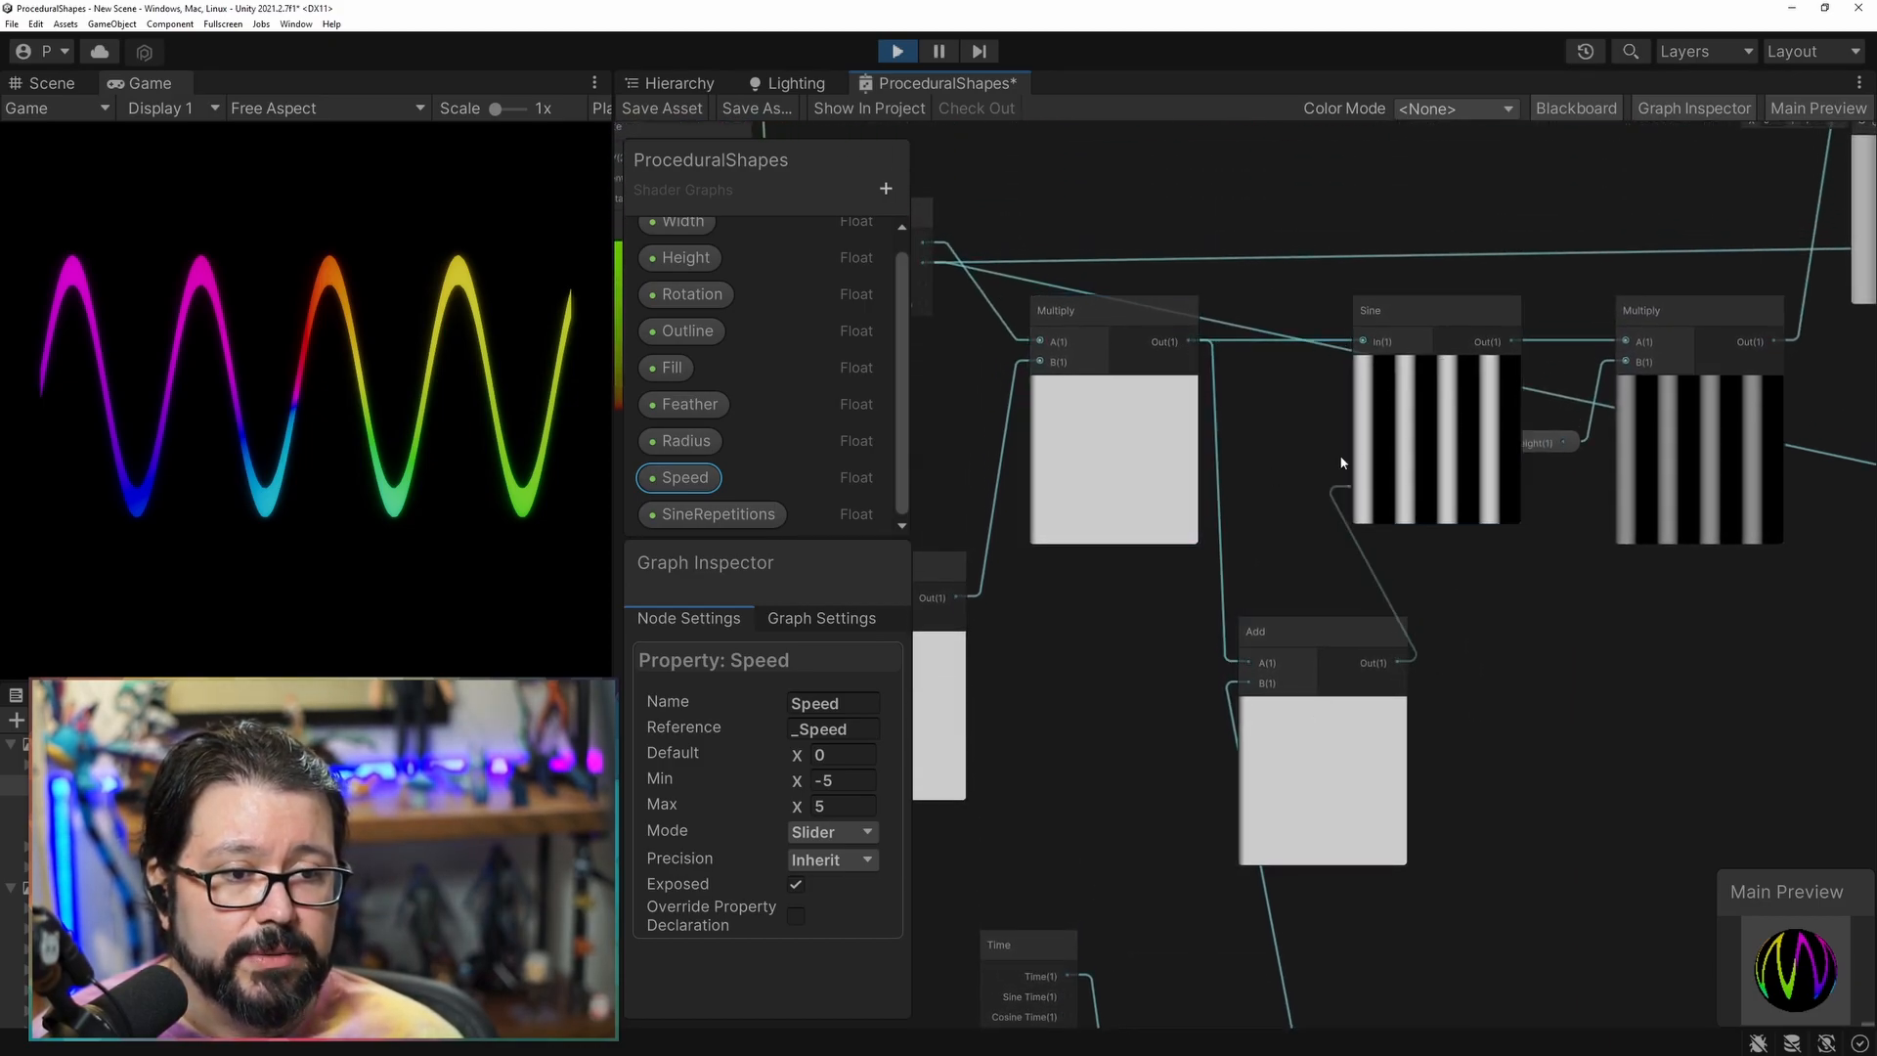
drag(1370, 347, 1367, 342)
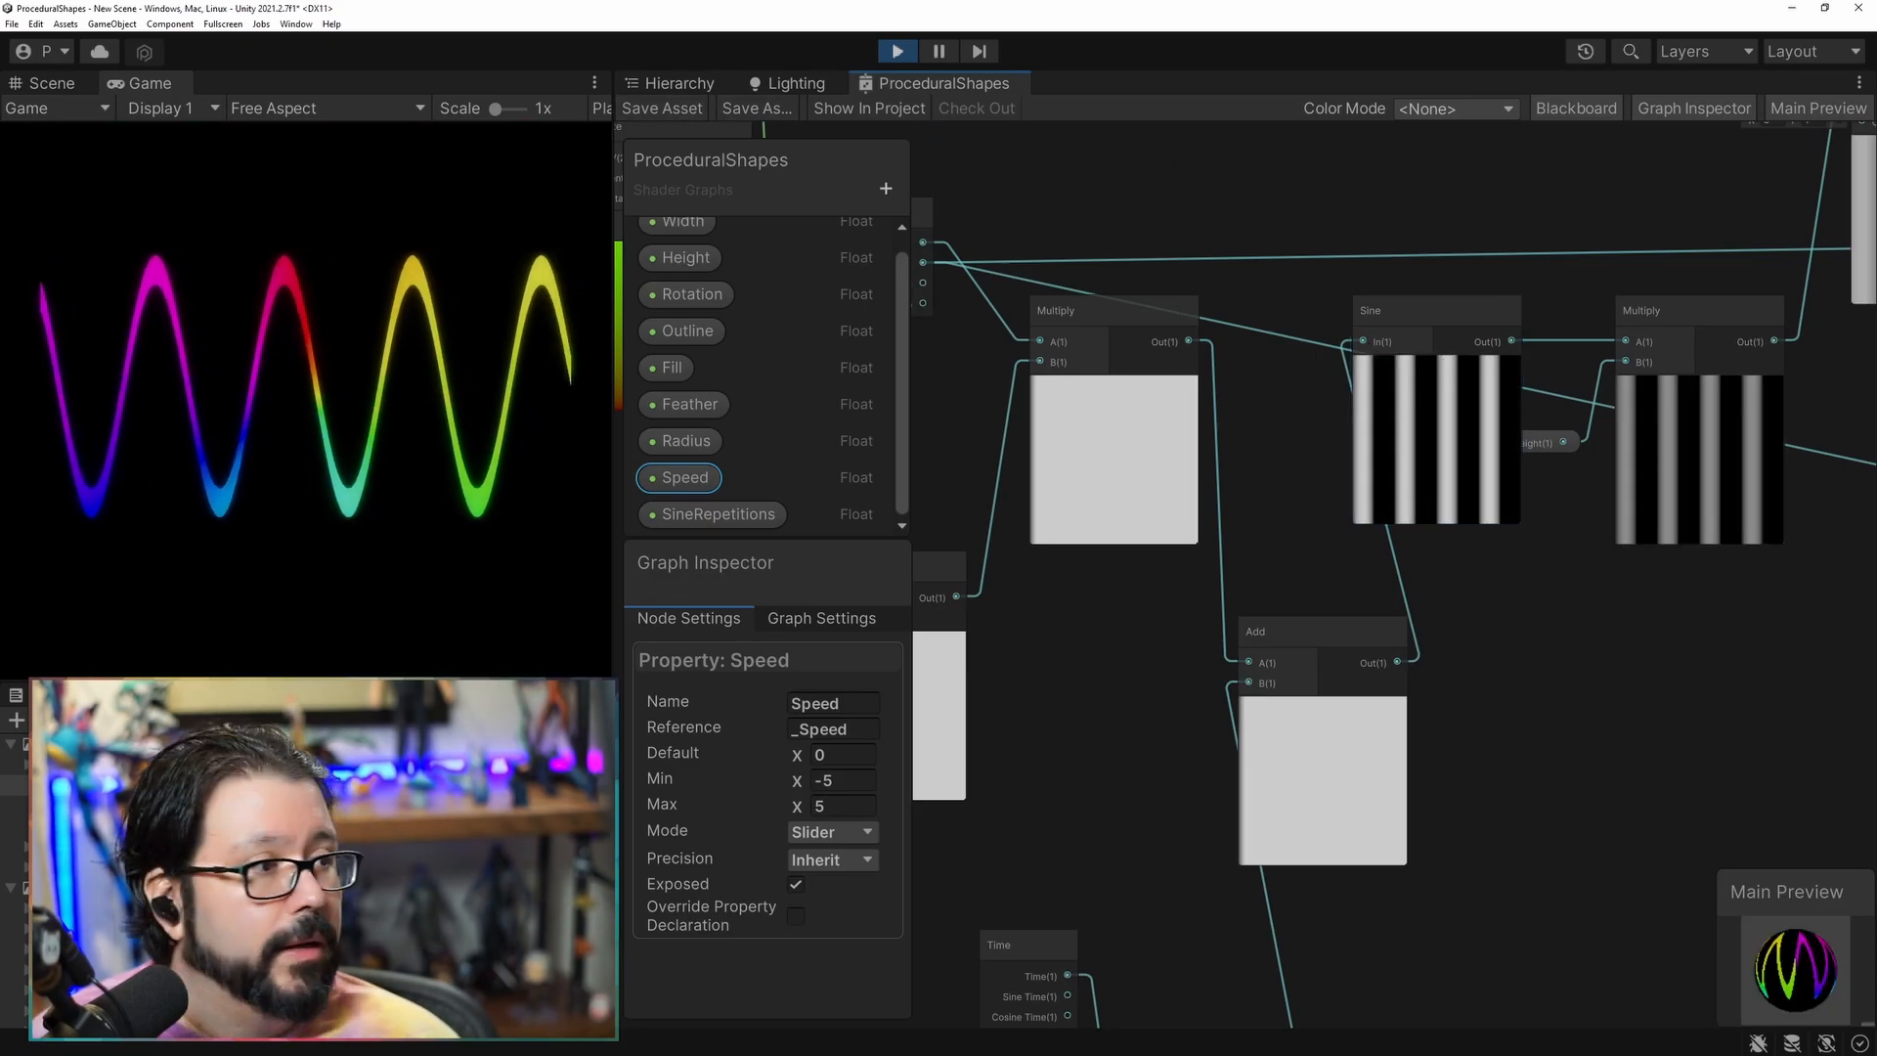
Set the material's Speed to -3.79.
drag(1876, 223, 1401, 220)
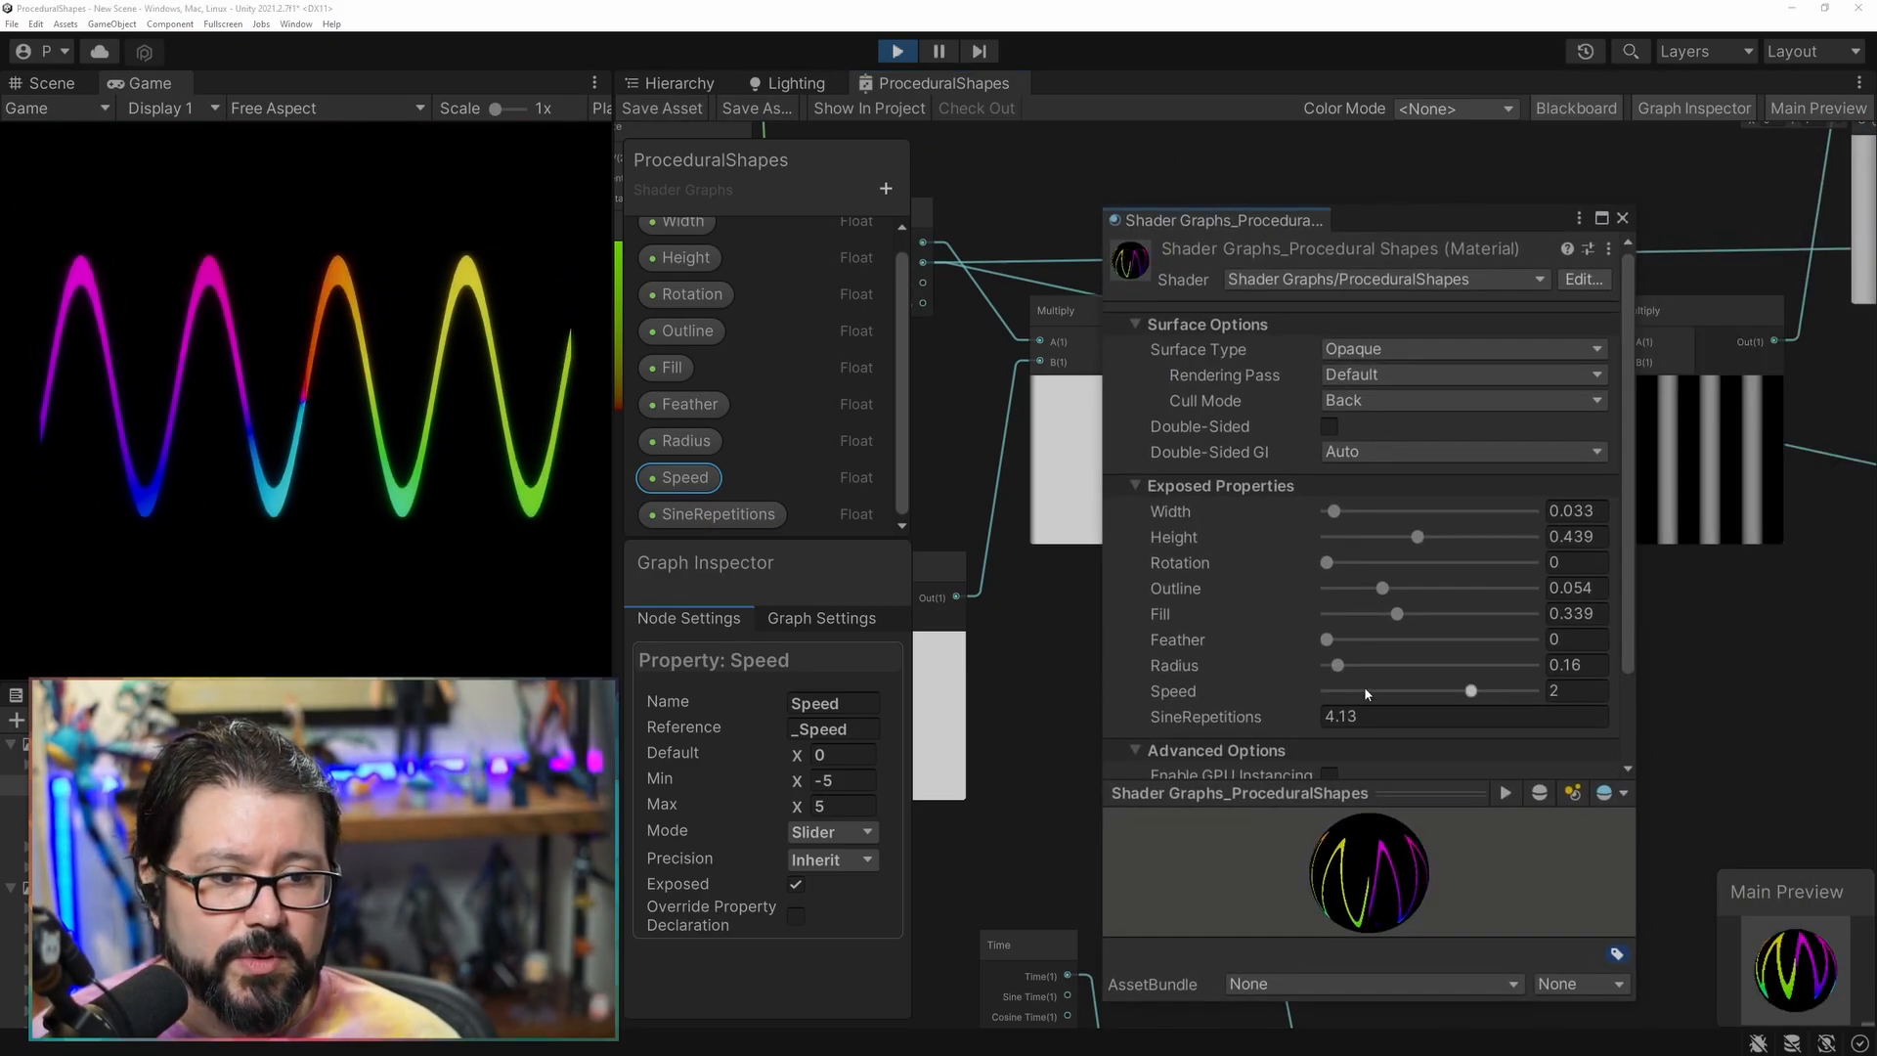
drag(1471, 691, 1351, 766)
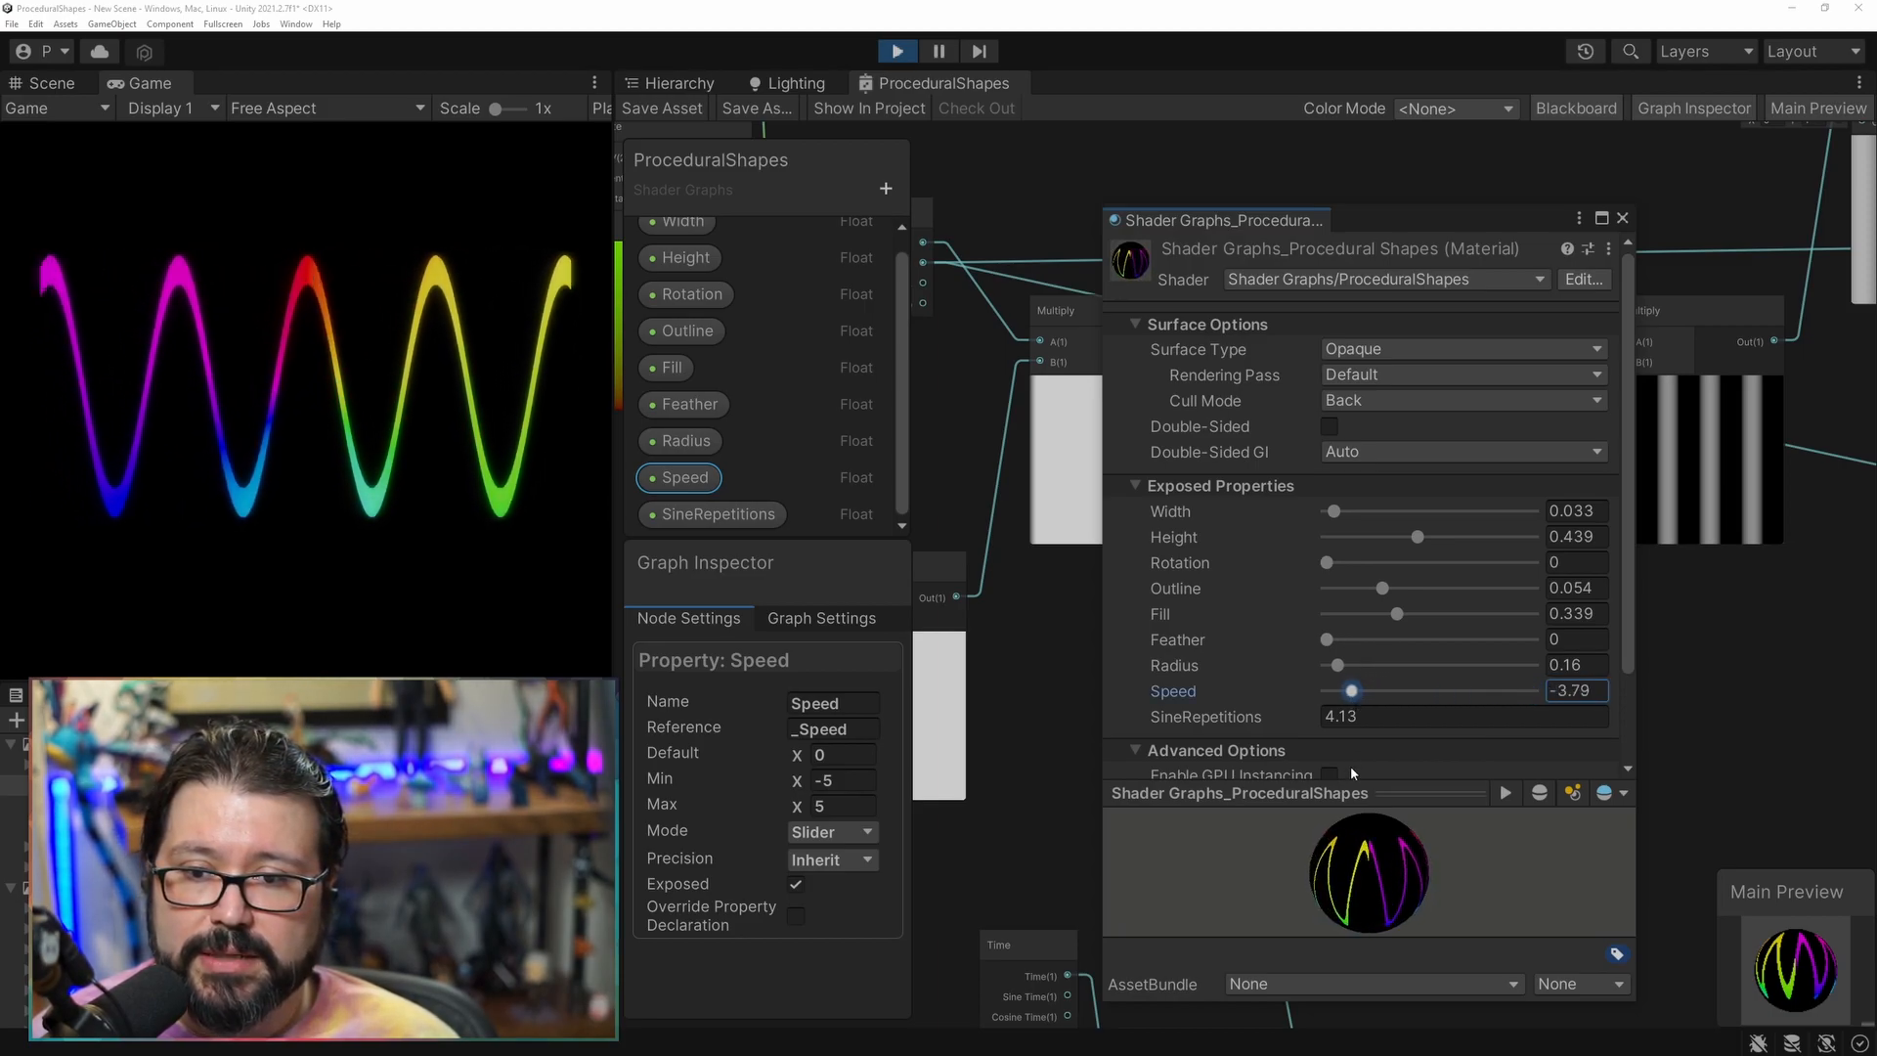
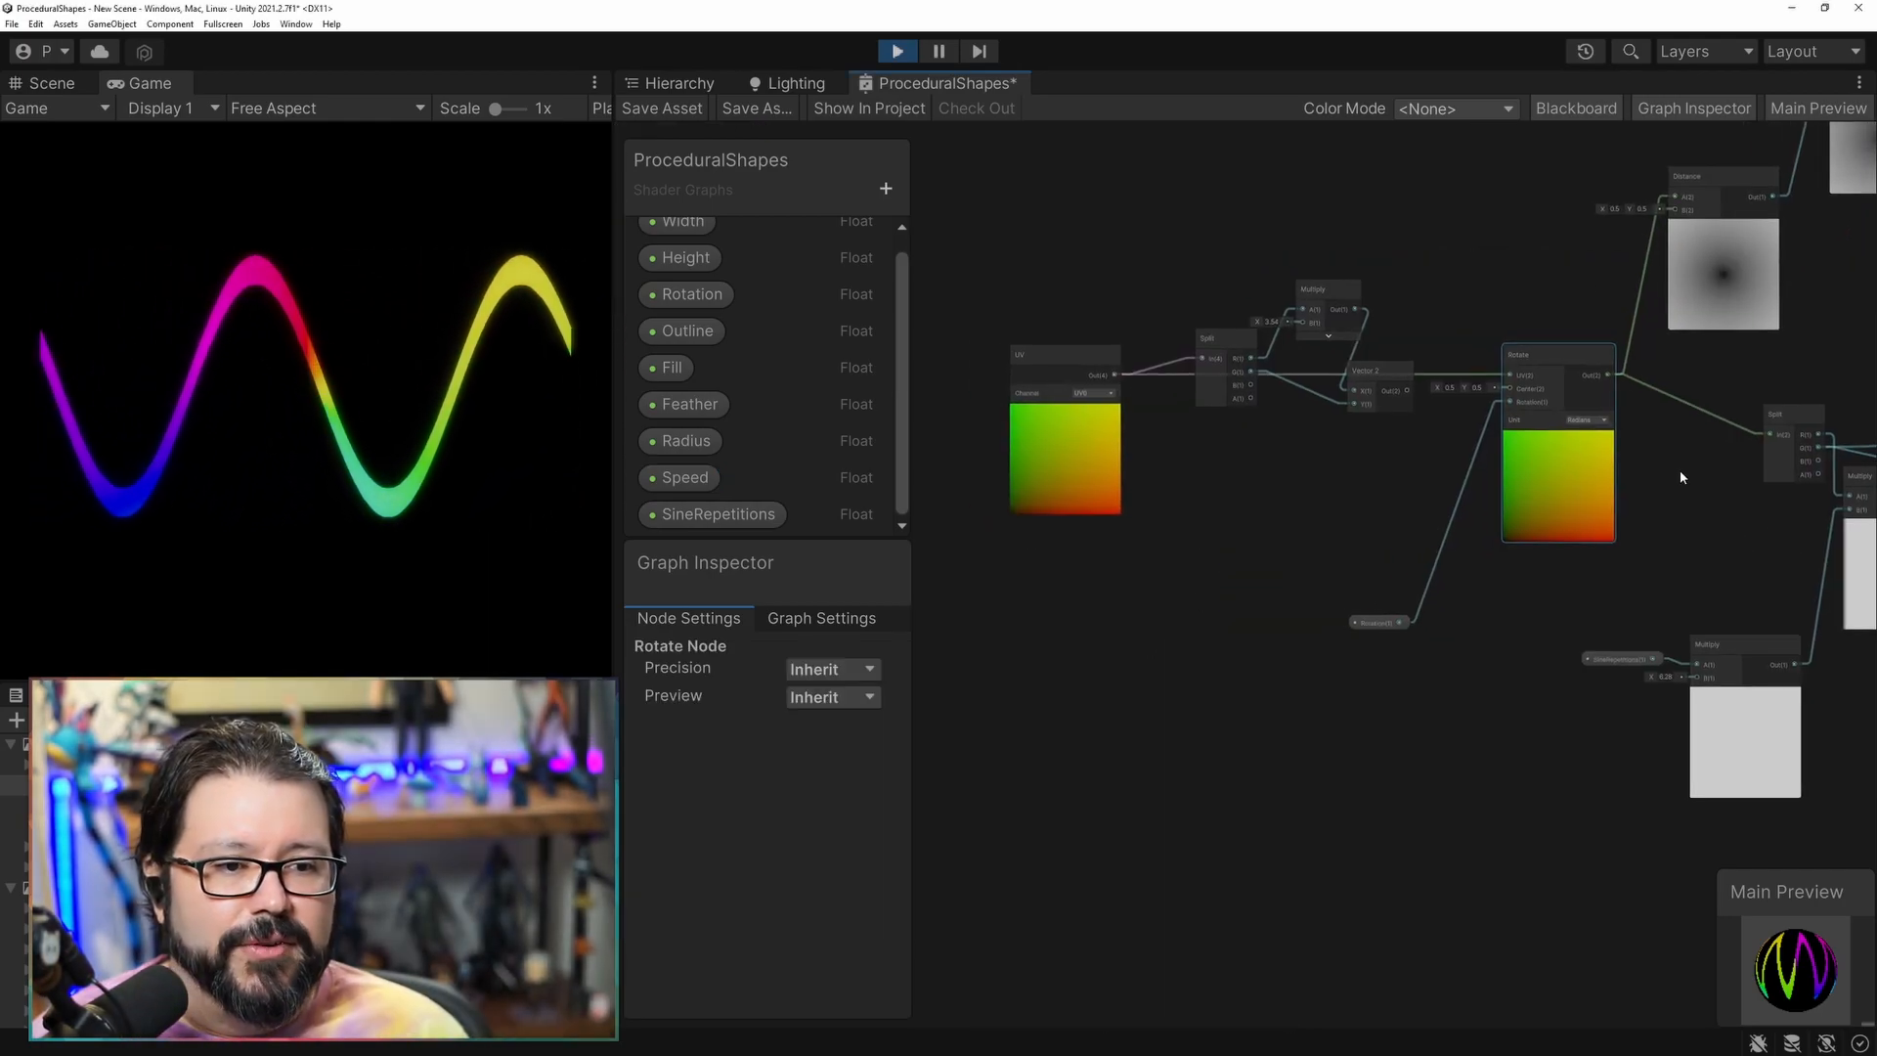
Move the UV, Split, Multiply, Vector 2, Rotation and Rotate nodes together farther away from the sine Split node to make room.
drag(1022, 258, 1492, 552)
drag(1534, 669, 1534, 669)
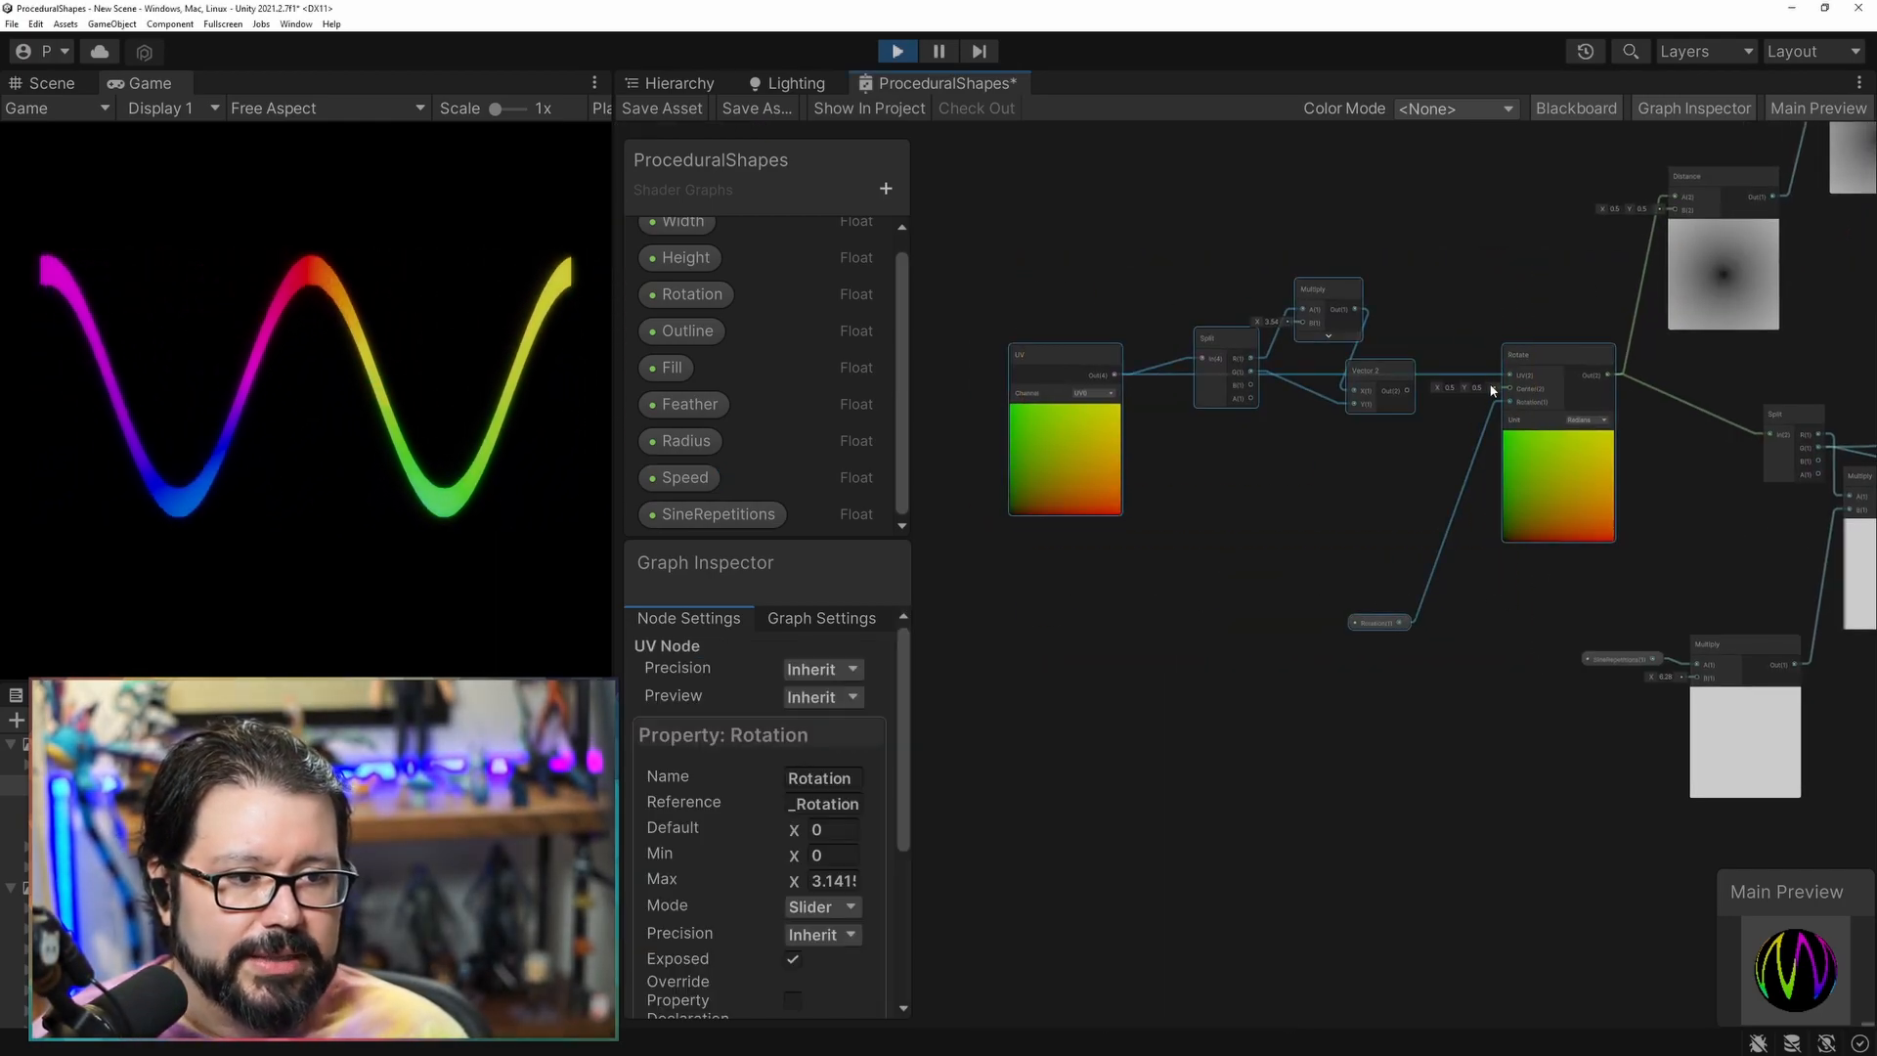
drag(1516, 350, 952, 422)
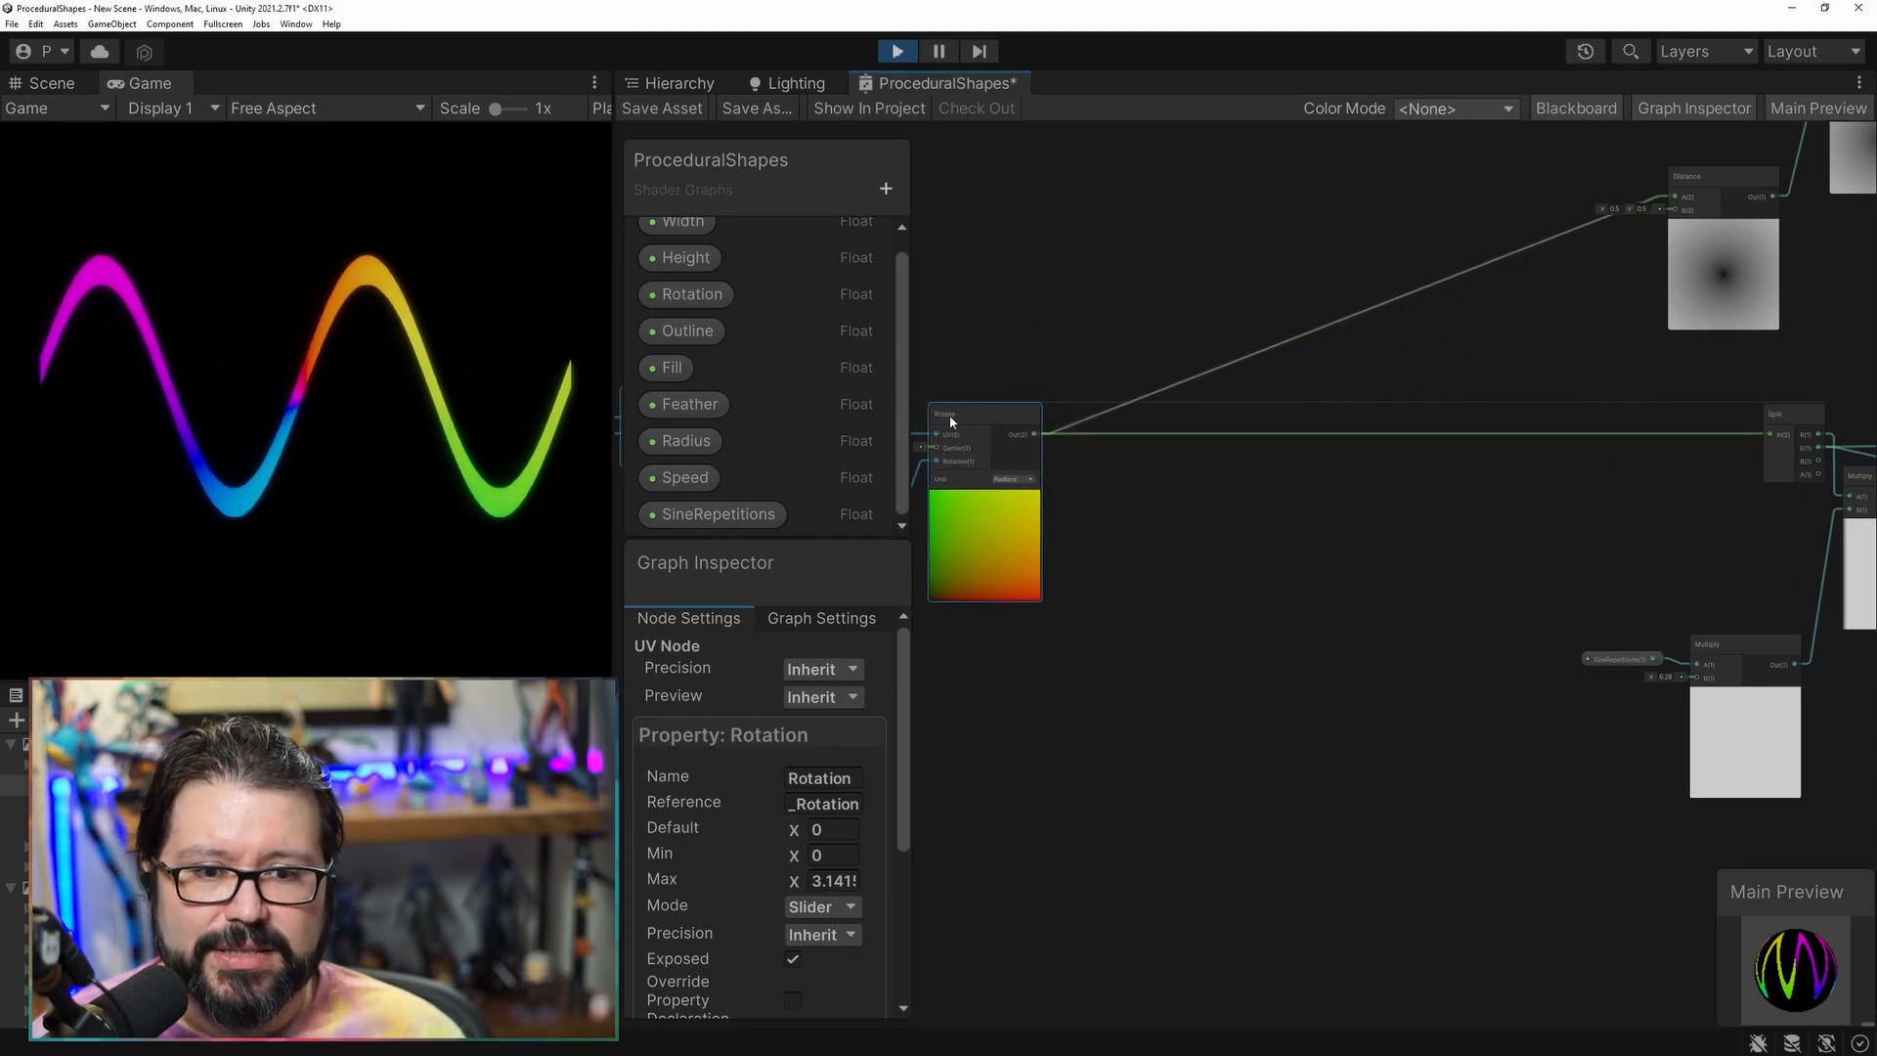
middle_drag(1241, 554, 1209, 524)
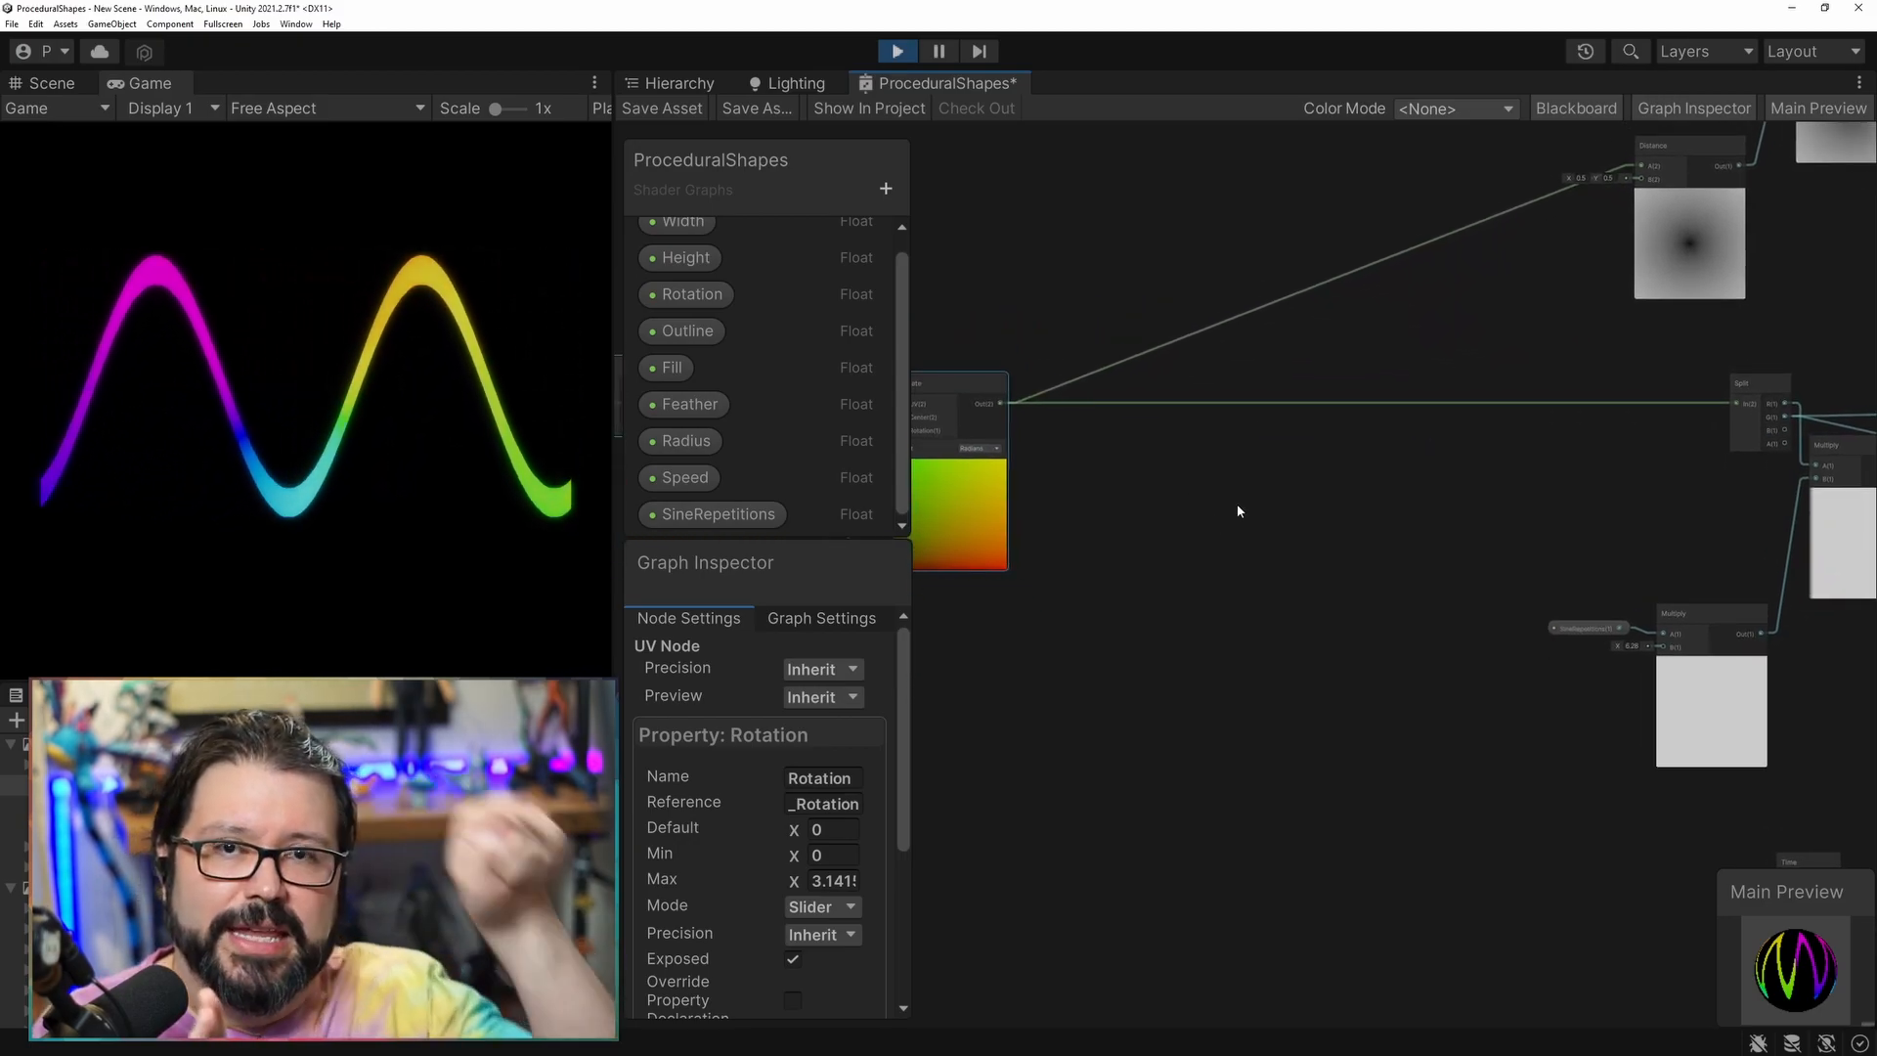
click(1137, 450)
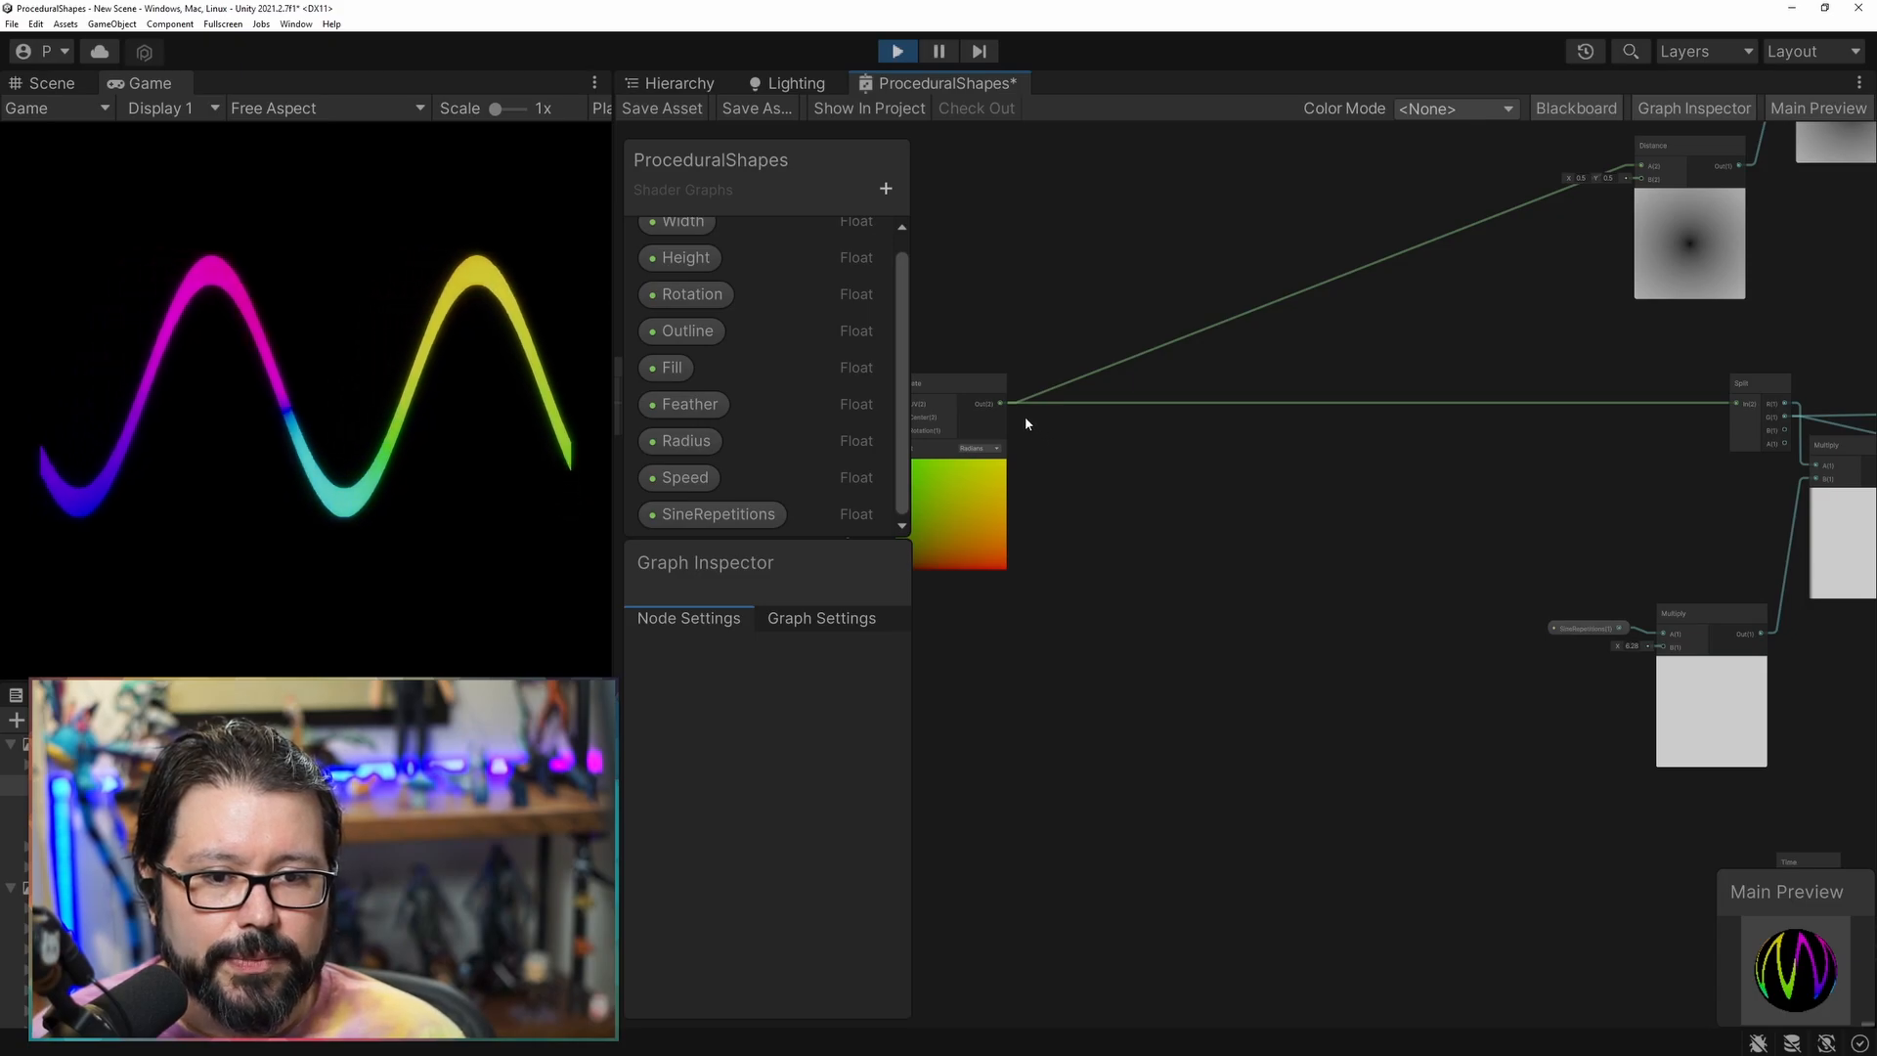
Insert a Polar Coordinates node between the Rotate output and the sine Split node's input.
drag(1134, 445, 1177, 430)
text(polar)
key(Return)
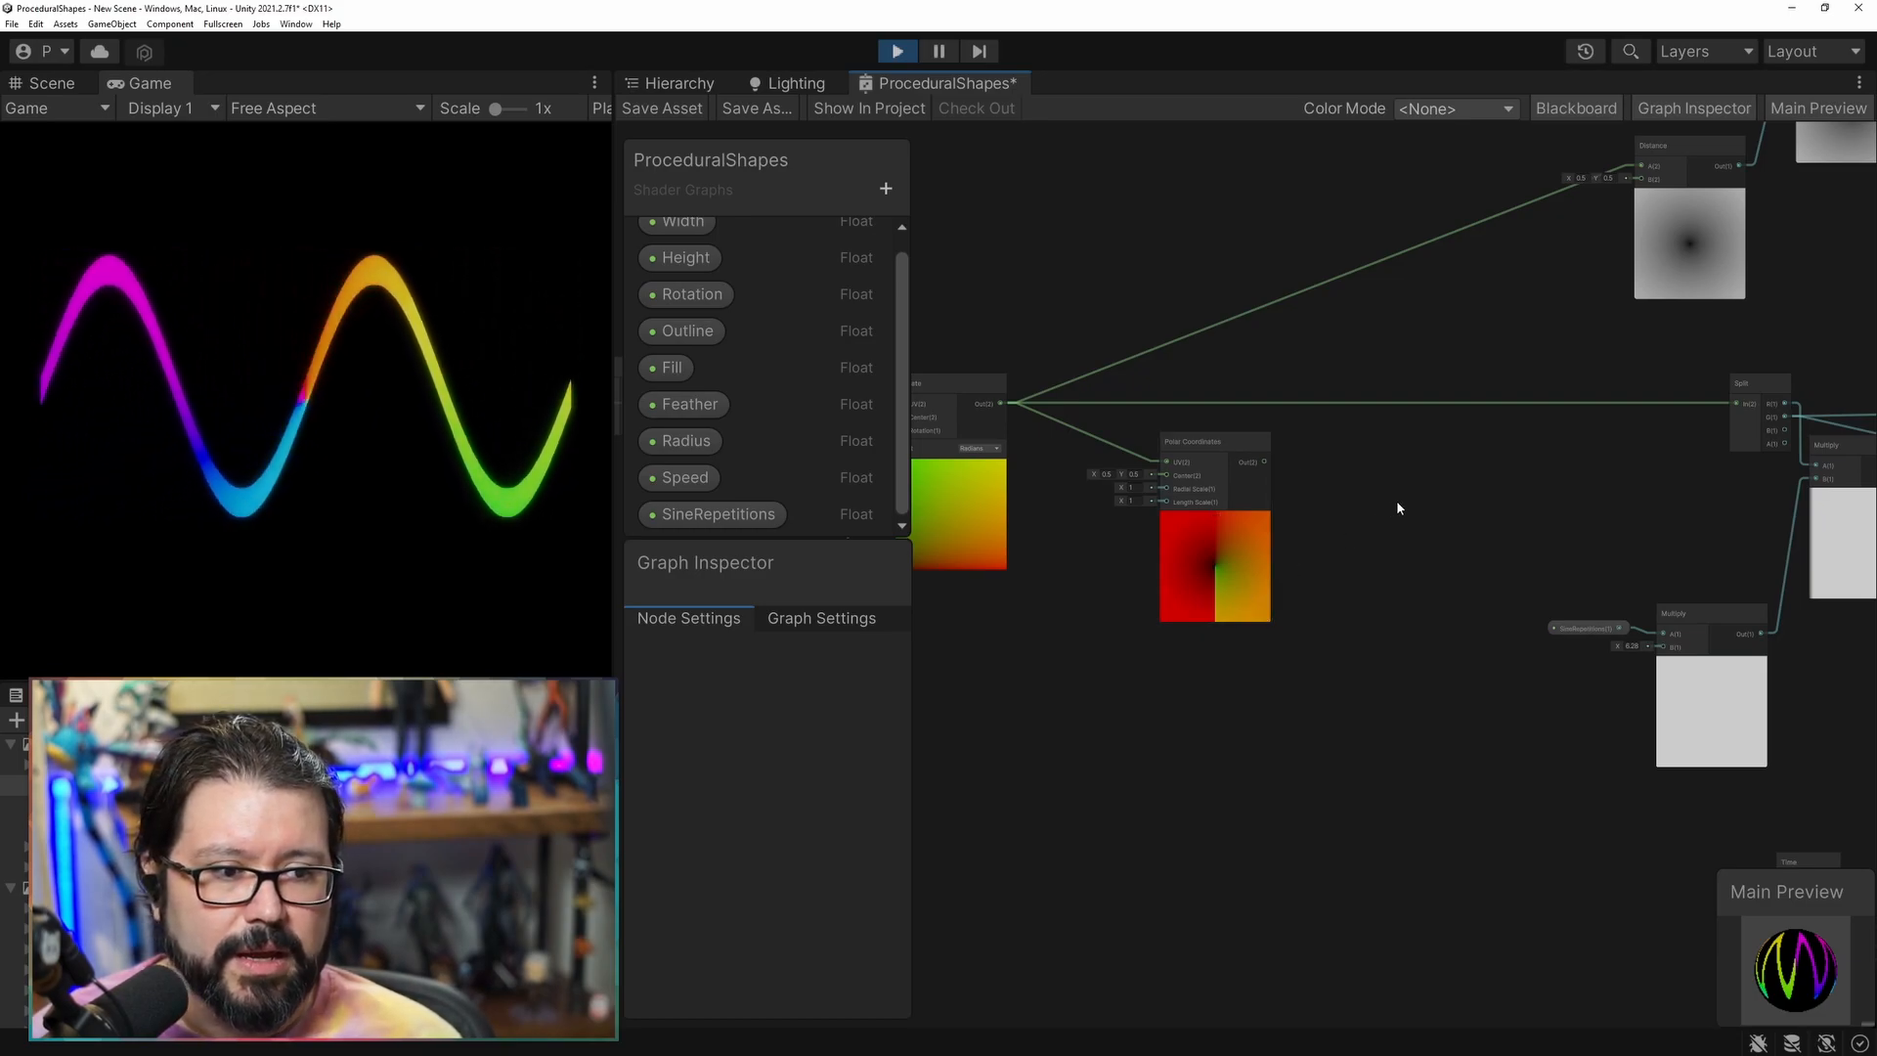
middle_drag(1396, 509, 1309, 511)
drag(1181, 472, 1656, 407)
drag(1132, 448, 1169, 407)
Connect the Split node's G output to the A input of the repetitions Multiply in place of R.
middle_drag(1538, 548, 1103, 539)
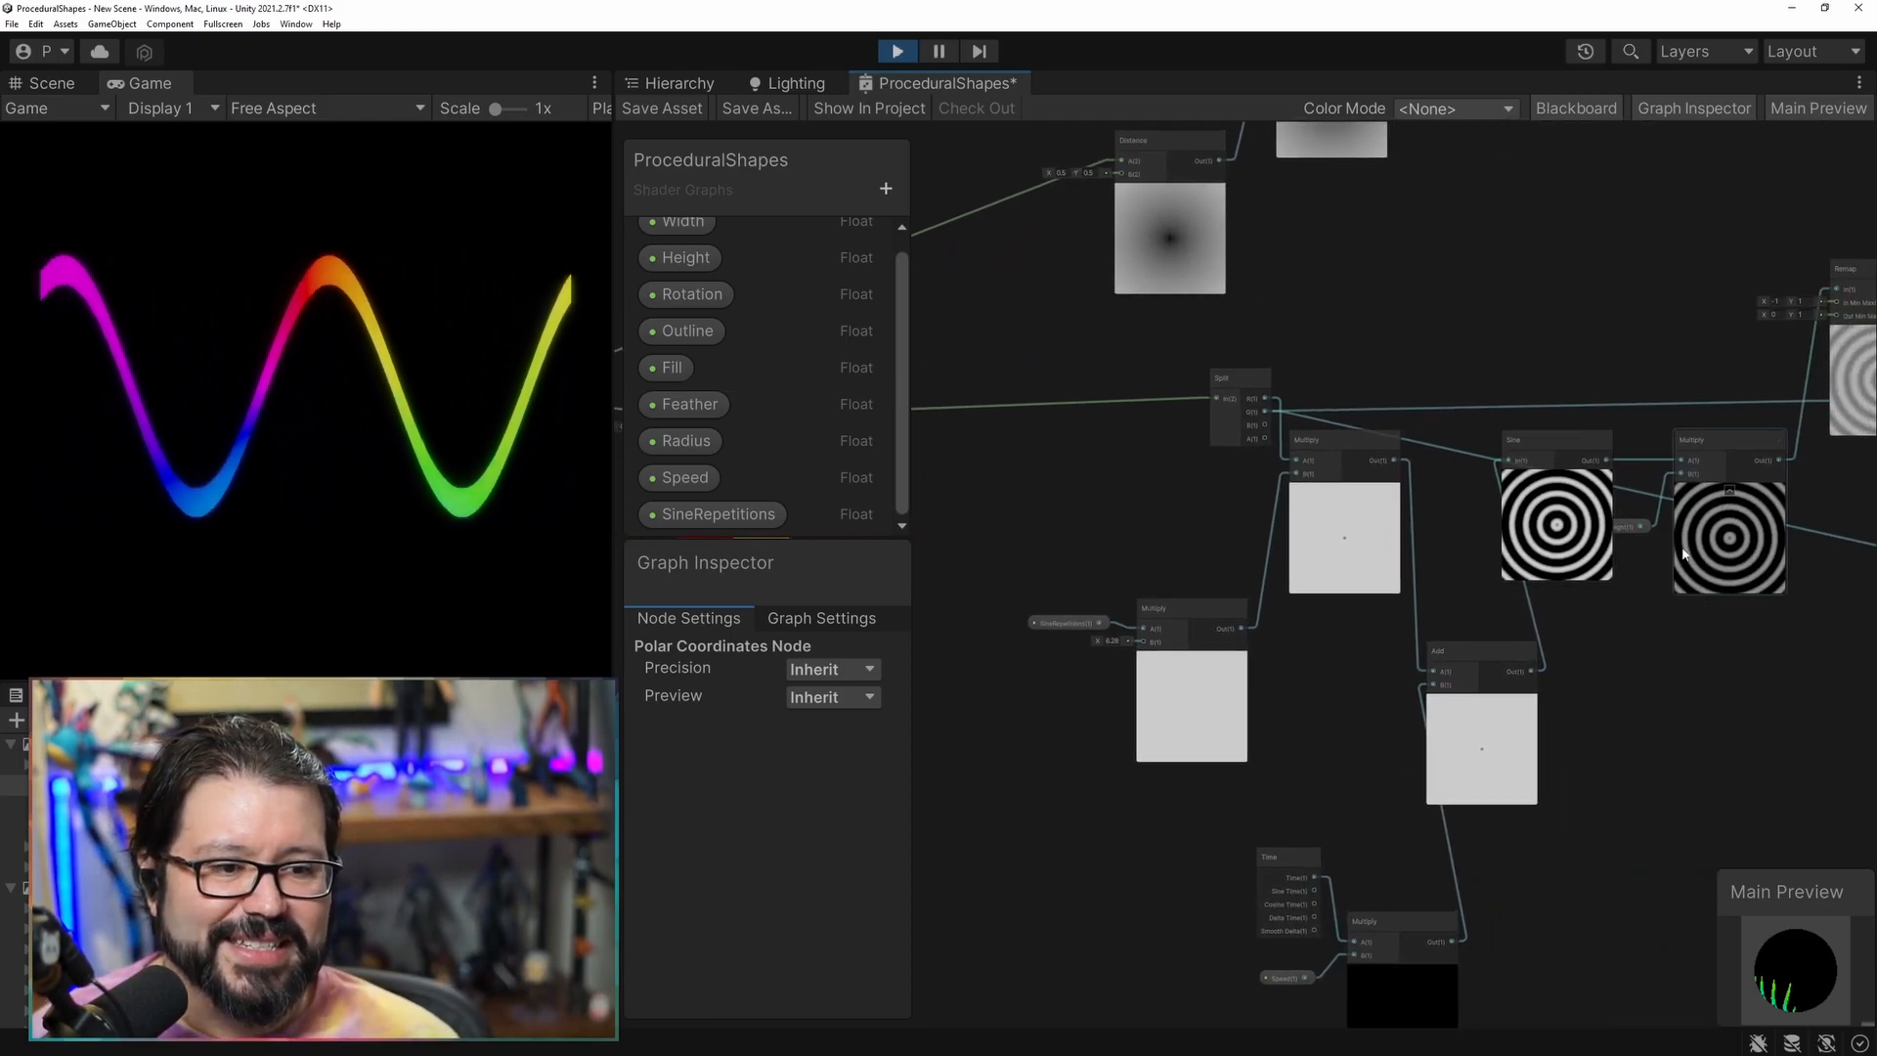
middle_drag(1048, 419, 1493, 414)
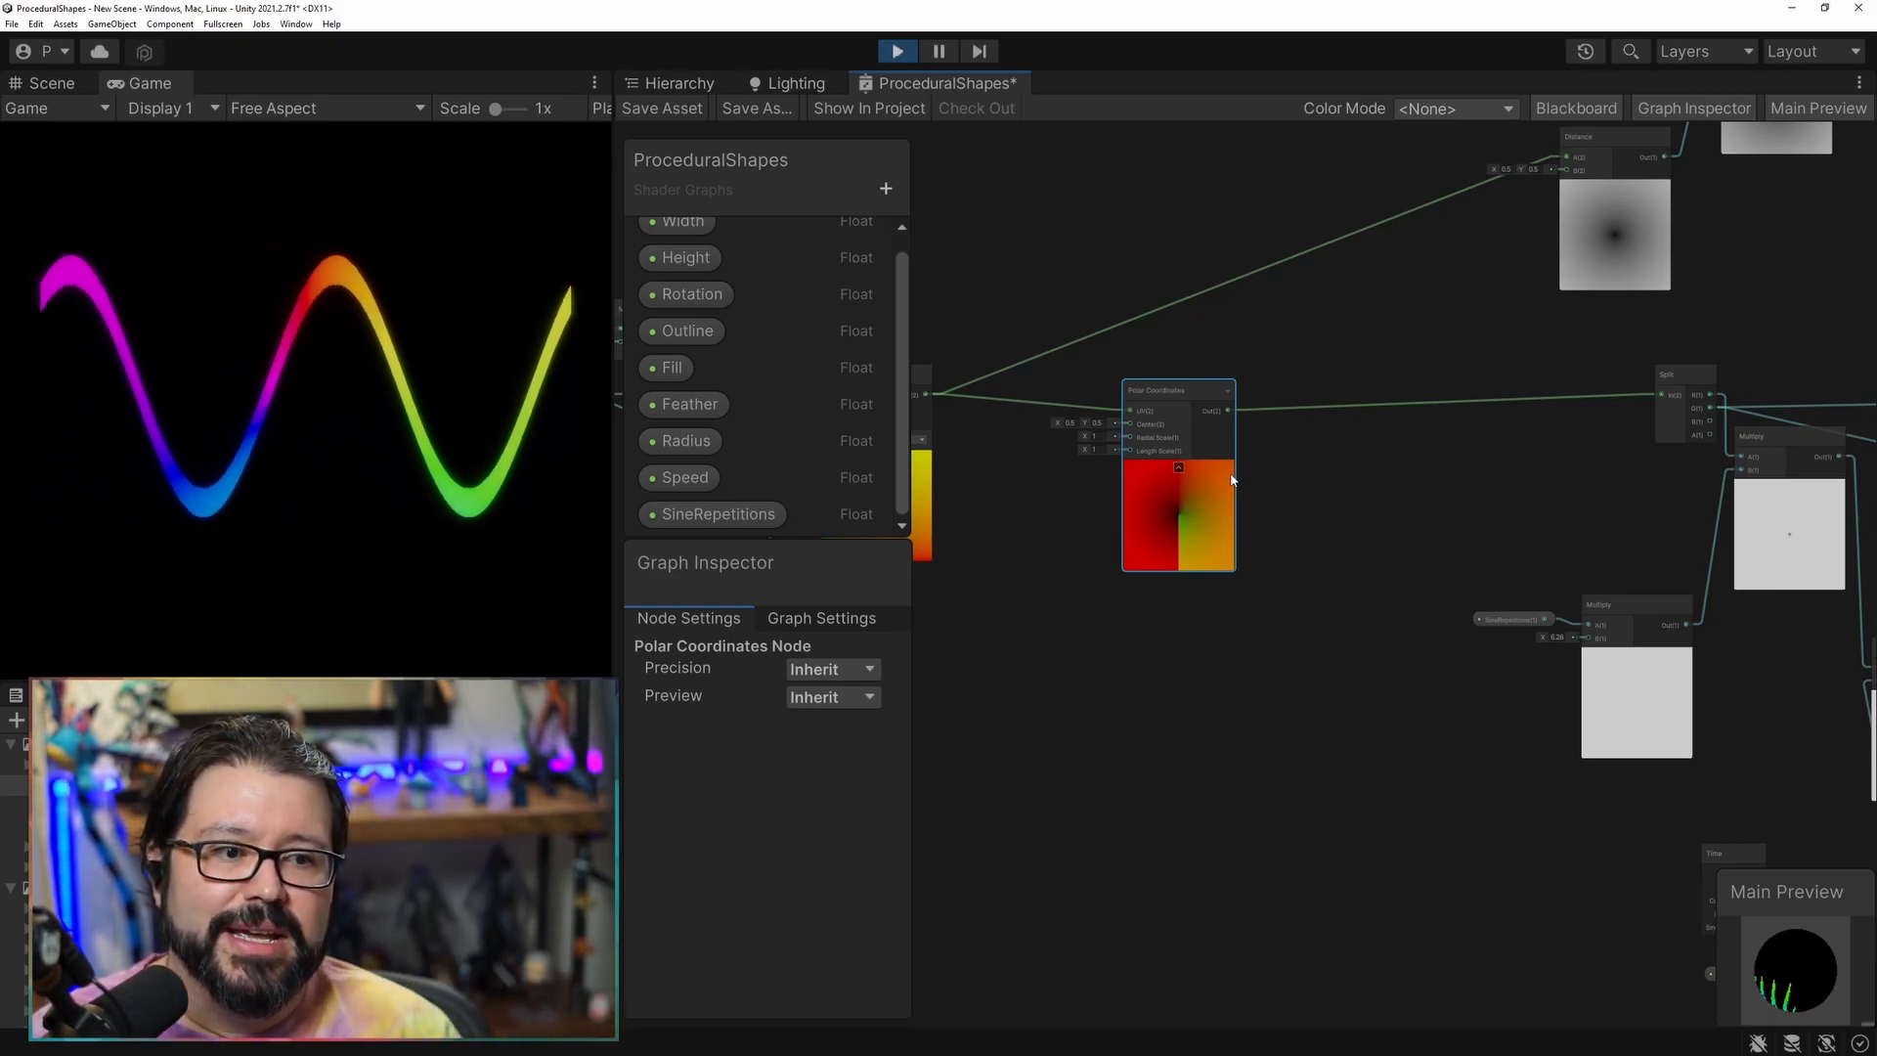
middle_drag(1641, 463, 1271, 473)
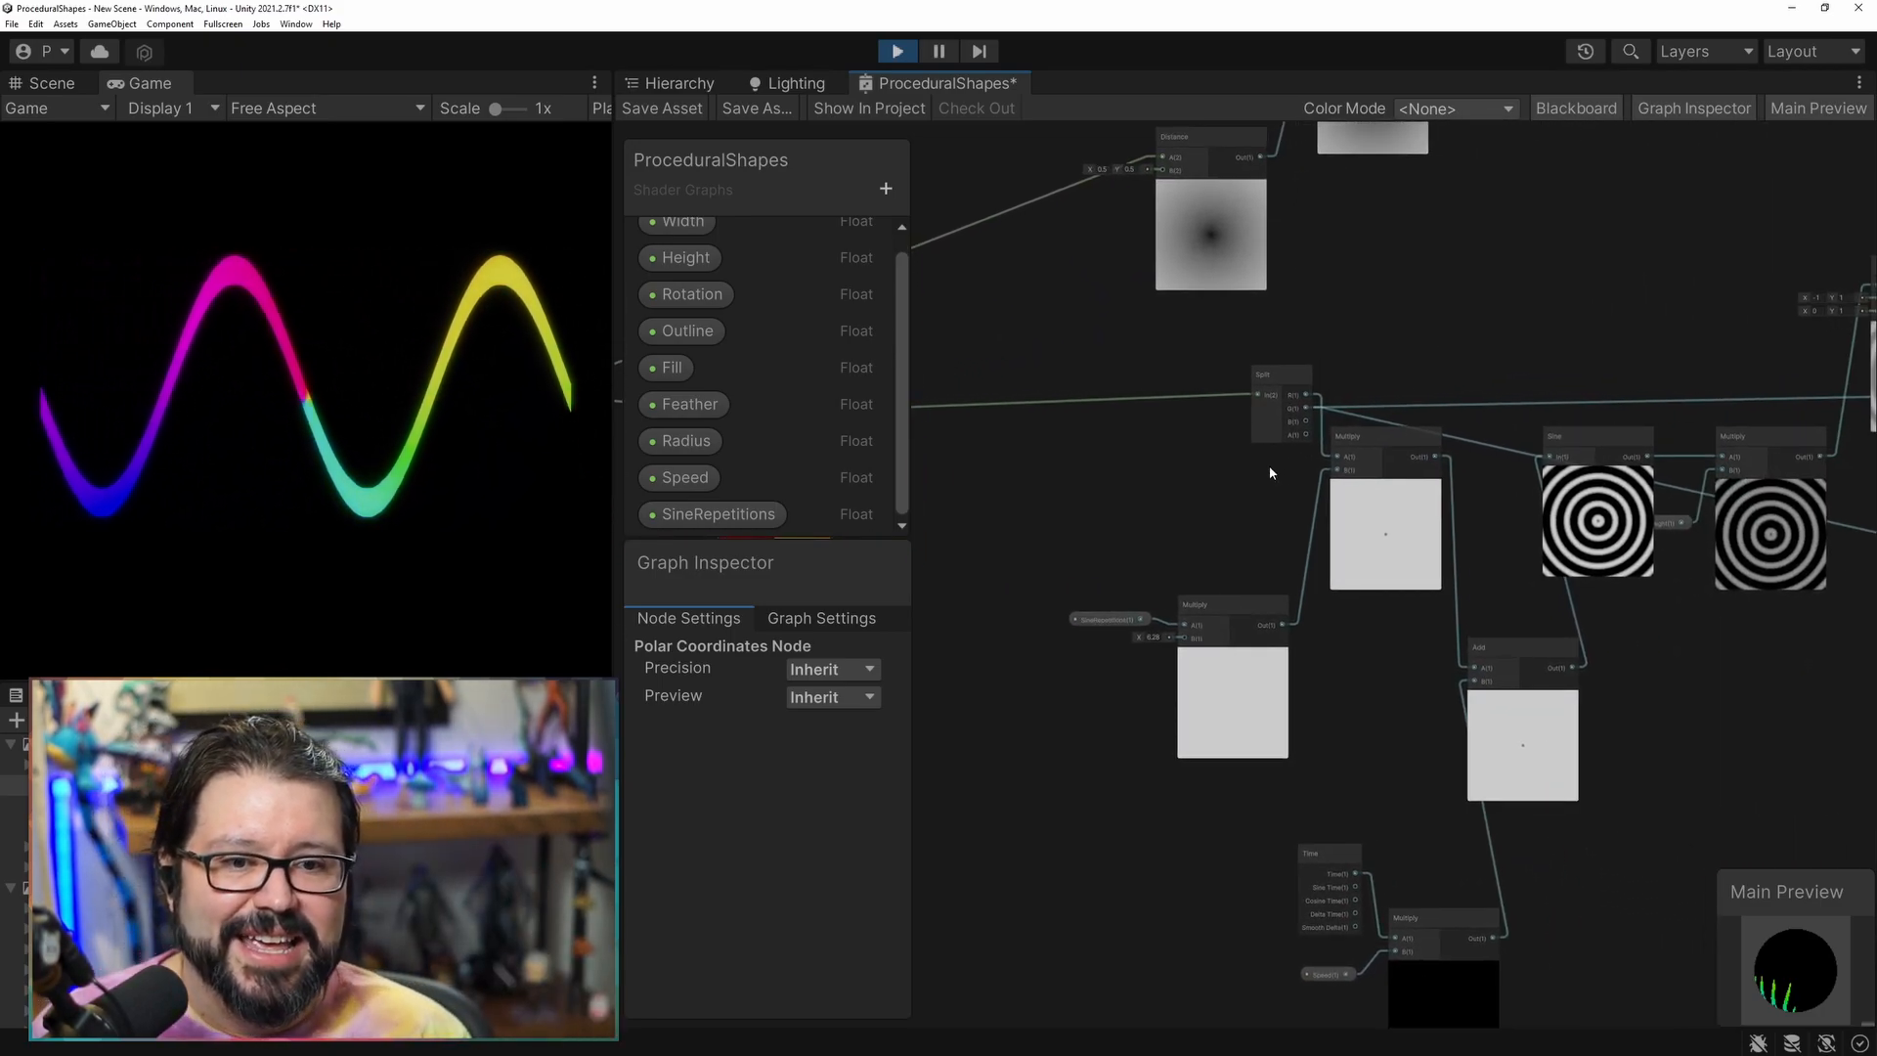
scroll(1071, 443, up, 2)
middle_drag(1141, 458, 957, 476)
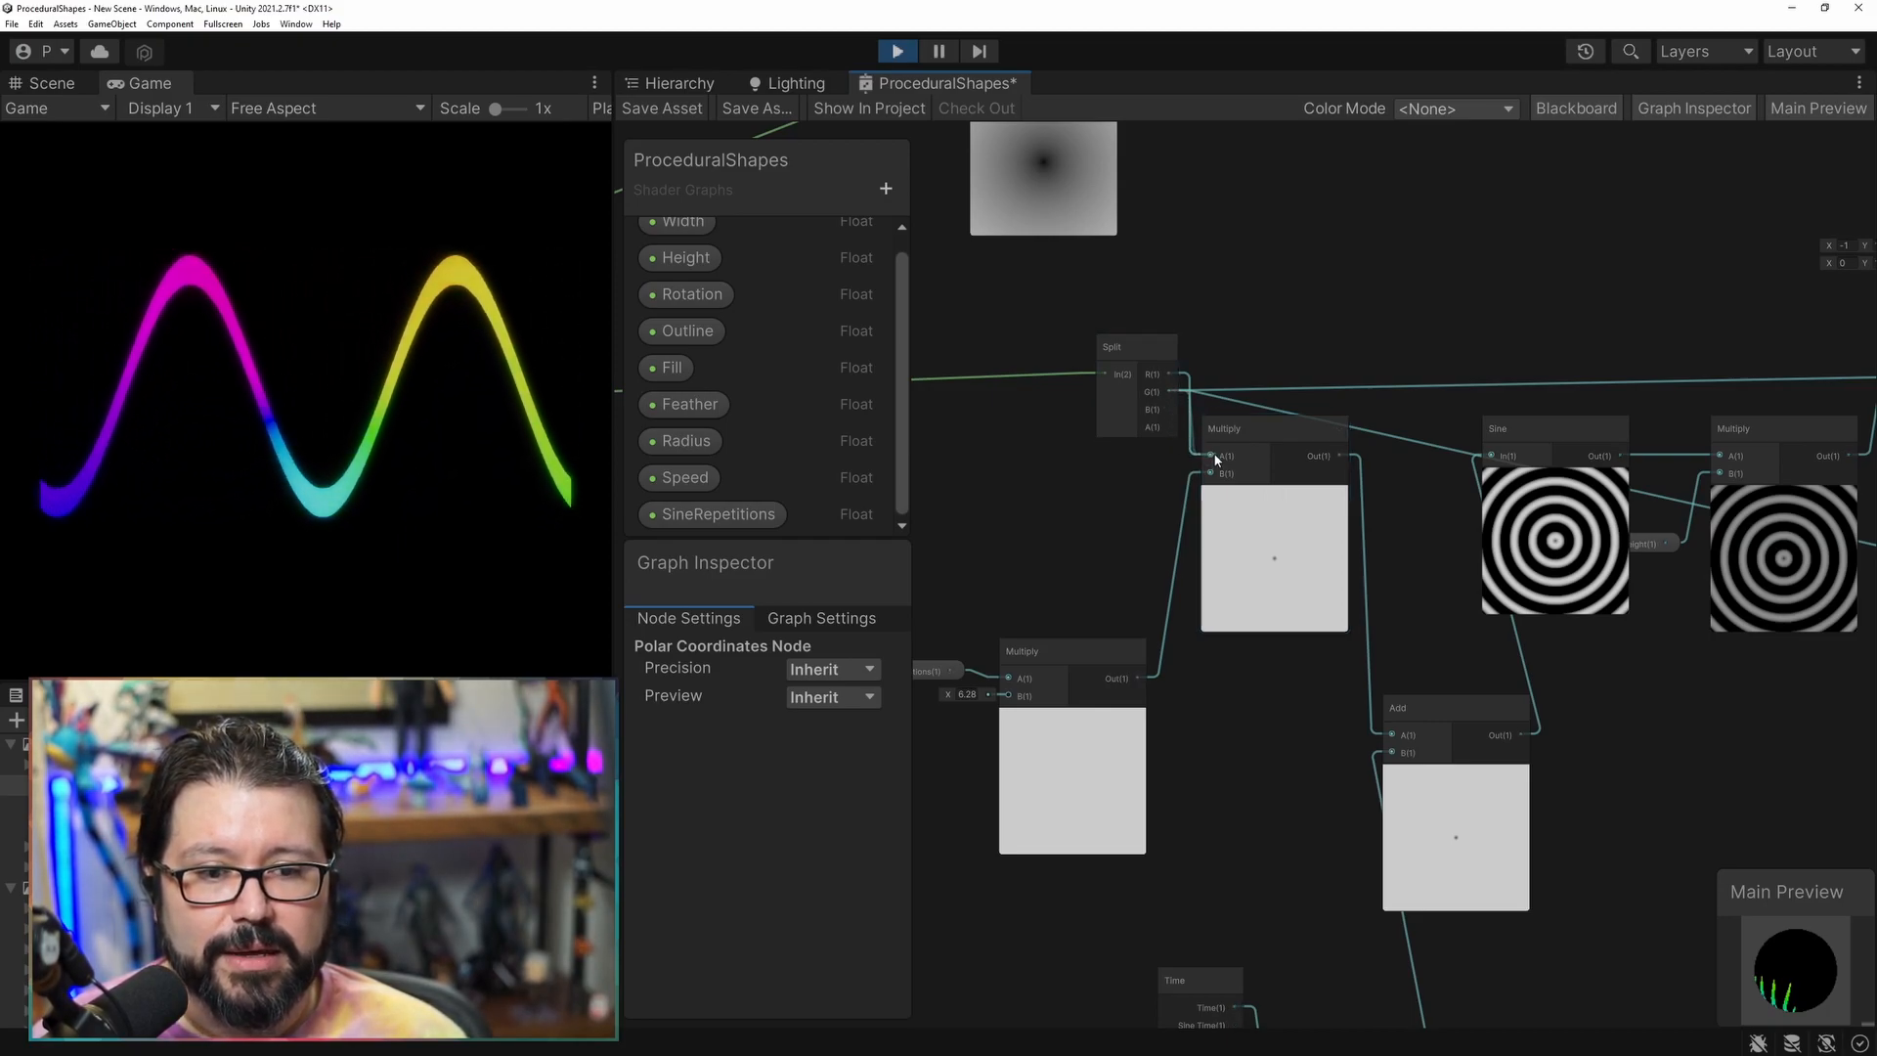
drag(1215, 455, 1211, 456)
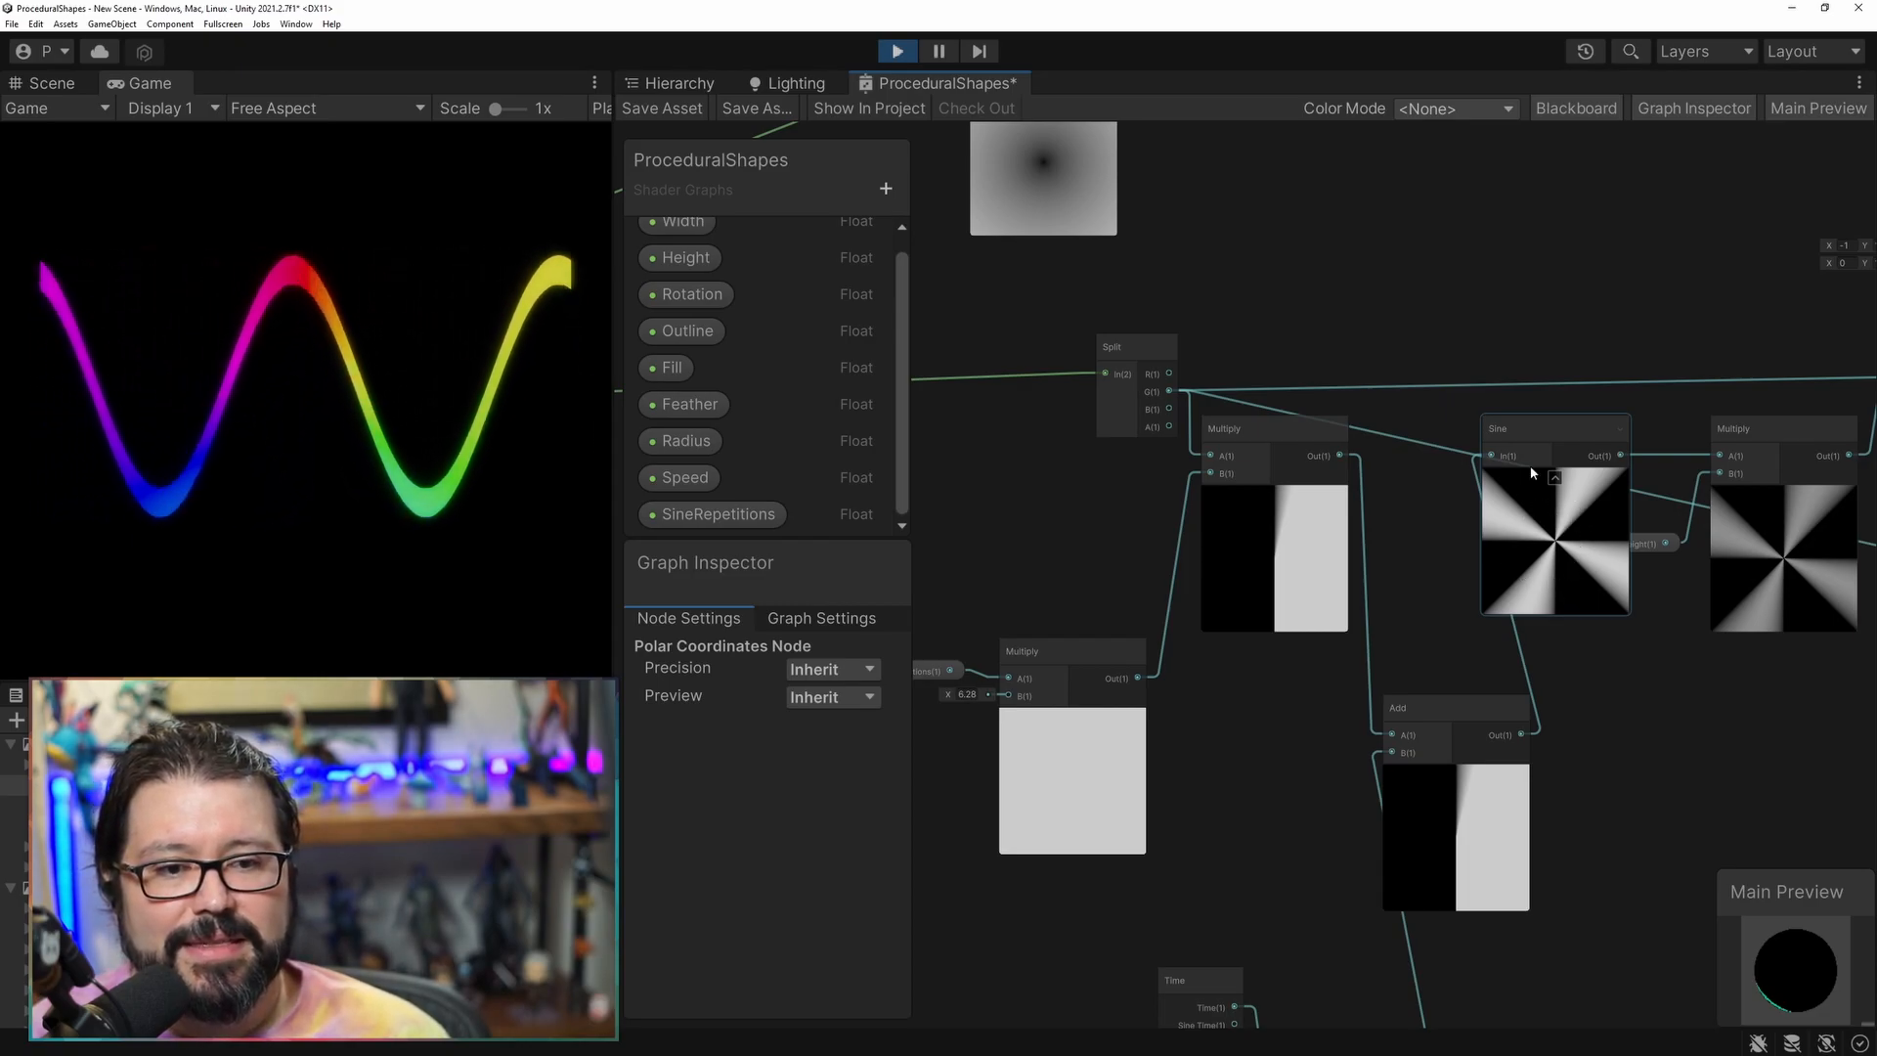
Connect the Split node's R output to the In inputs of both sine Step nodes and save the shader graph.
middle_drag(1649, 661, 1445, 590)
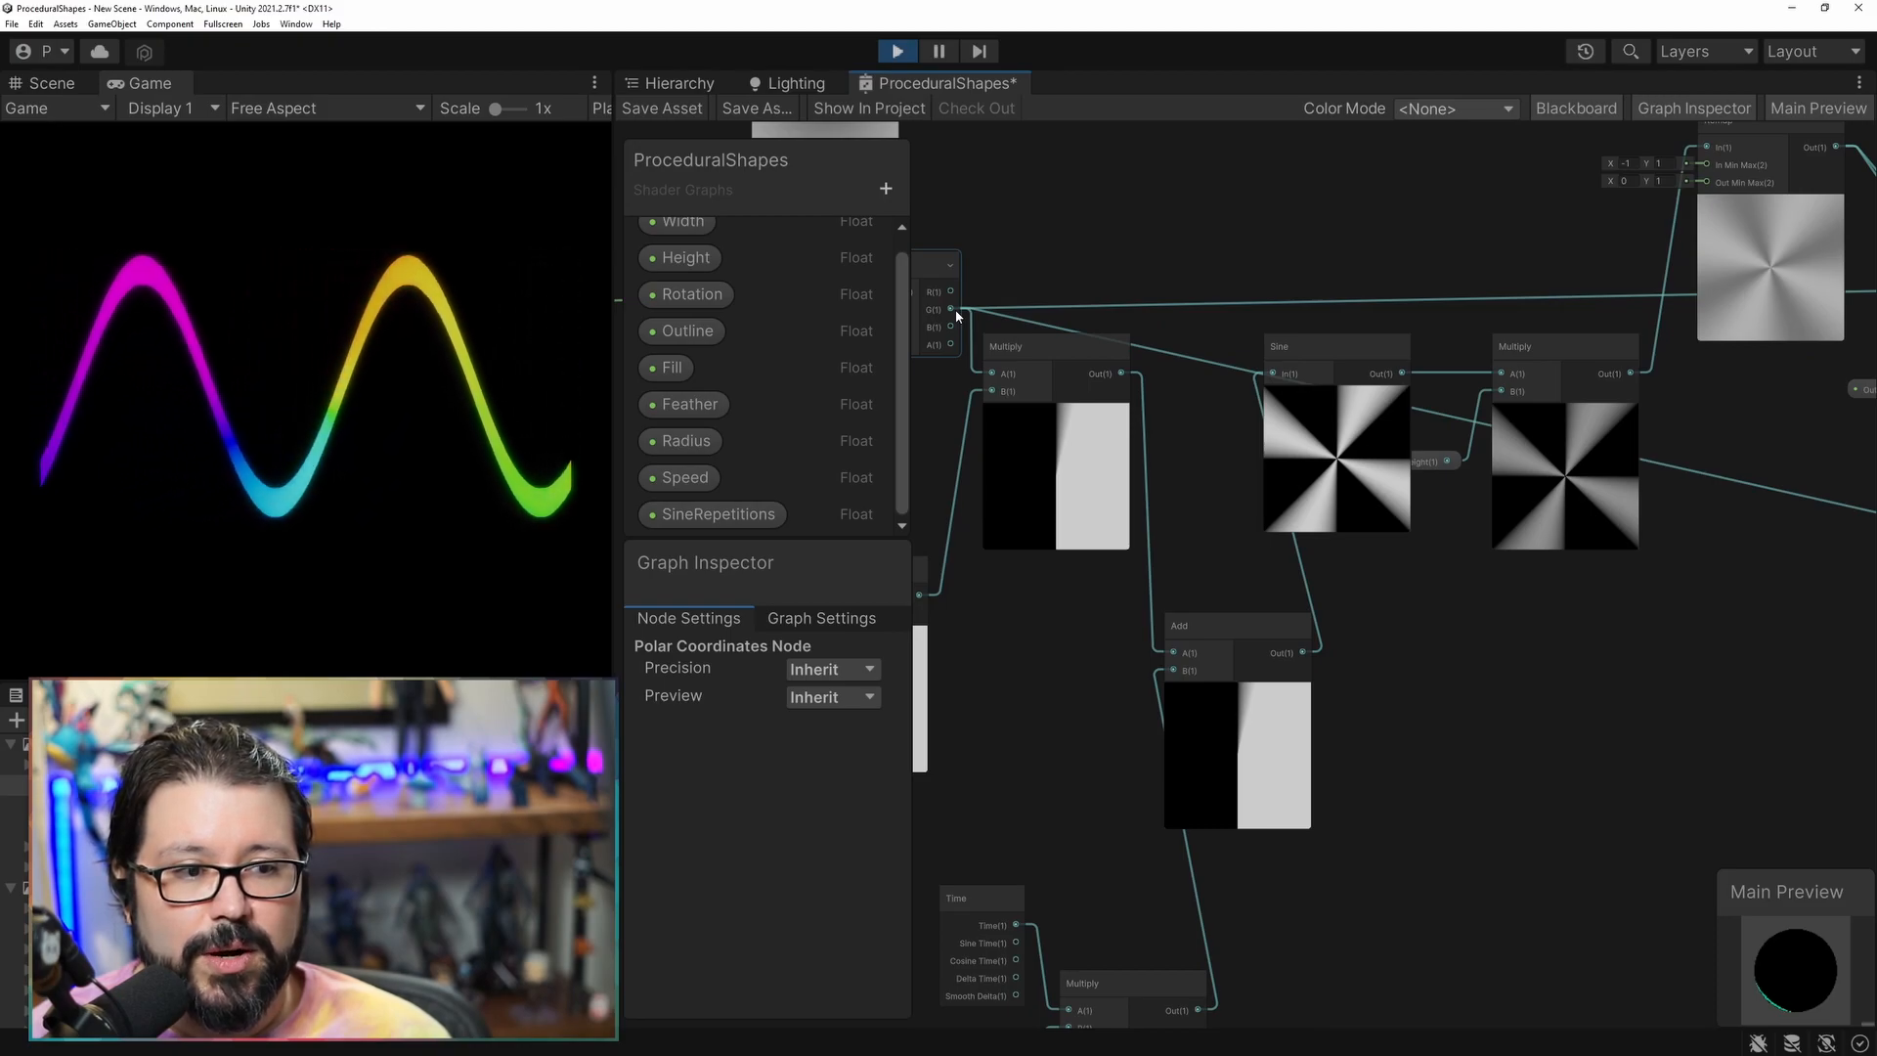
scroll(1035, 311, down, 2)
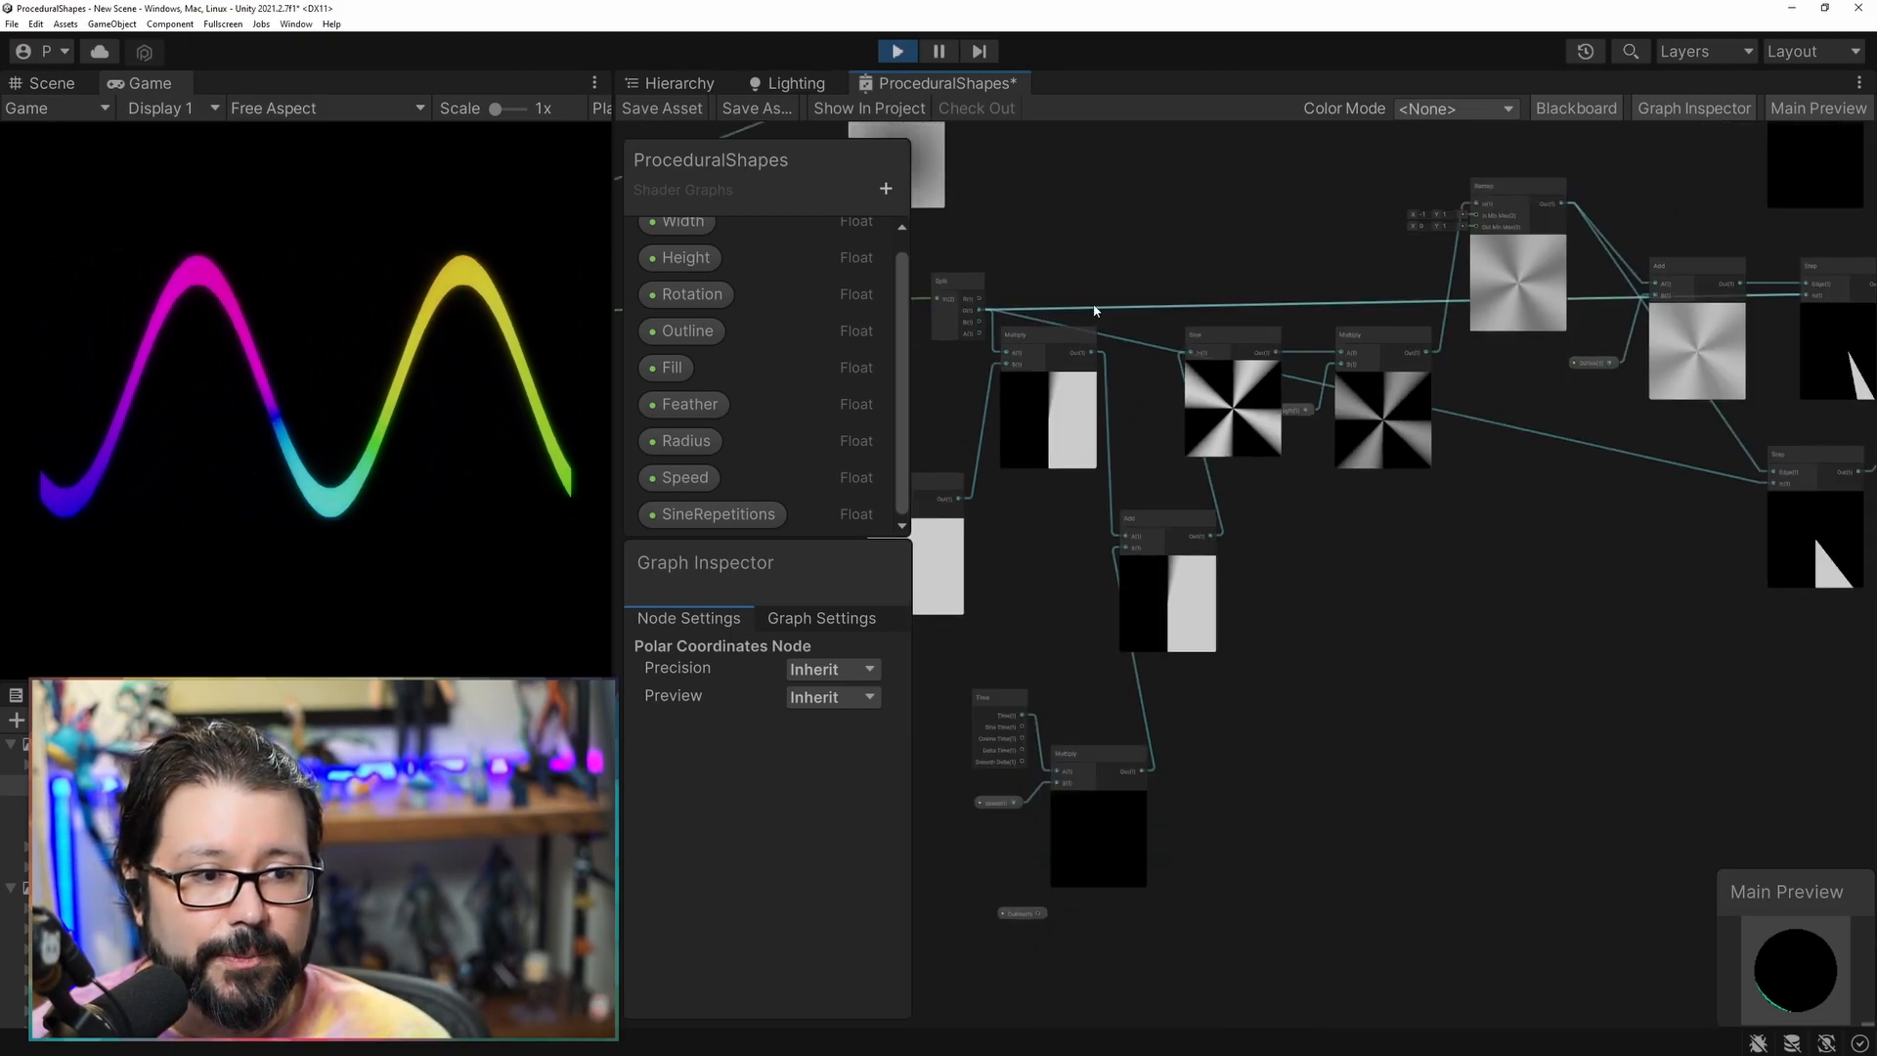
drag(1035, 302, 1730, 294)
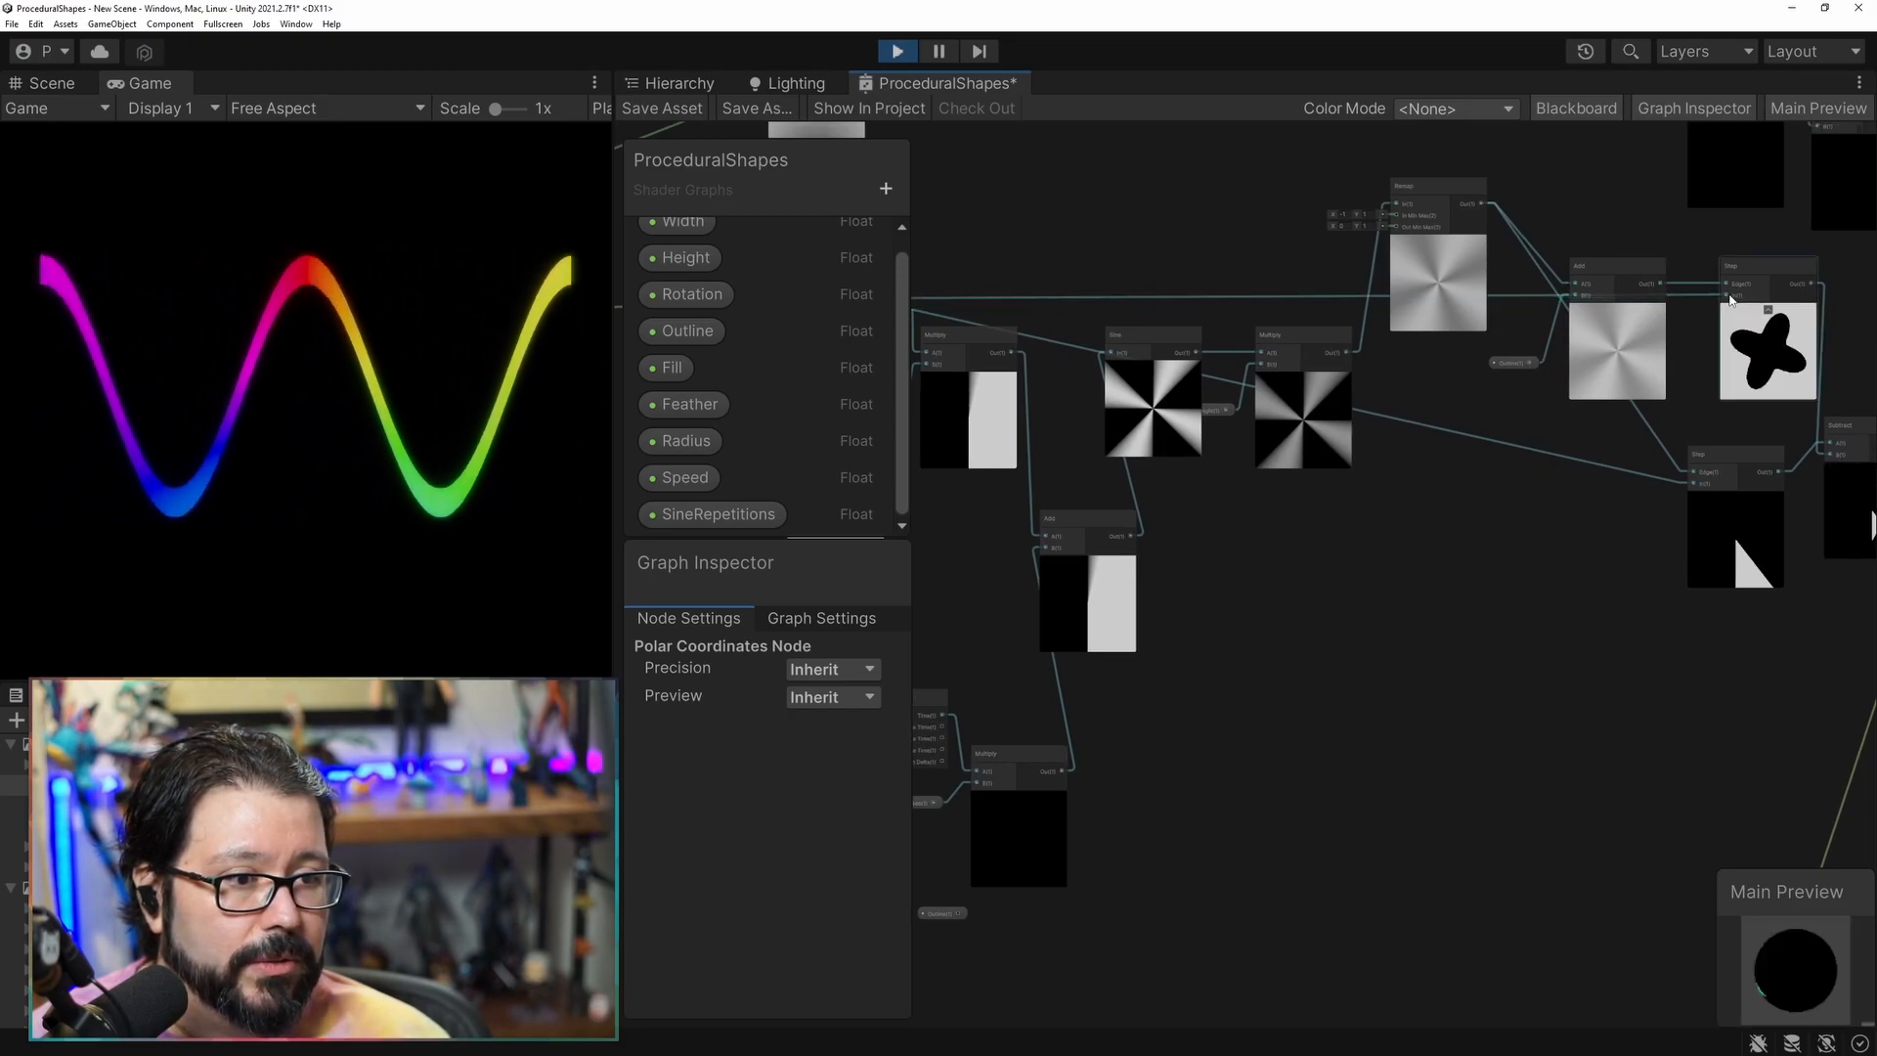
middle_drag(1482, 402, 1653, 362)
drag(1075, 267, 1706, 446)
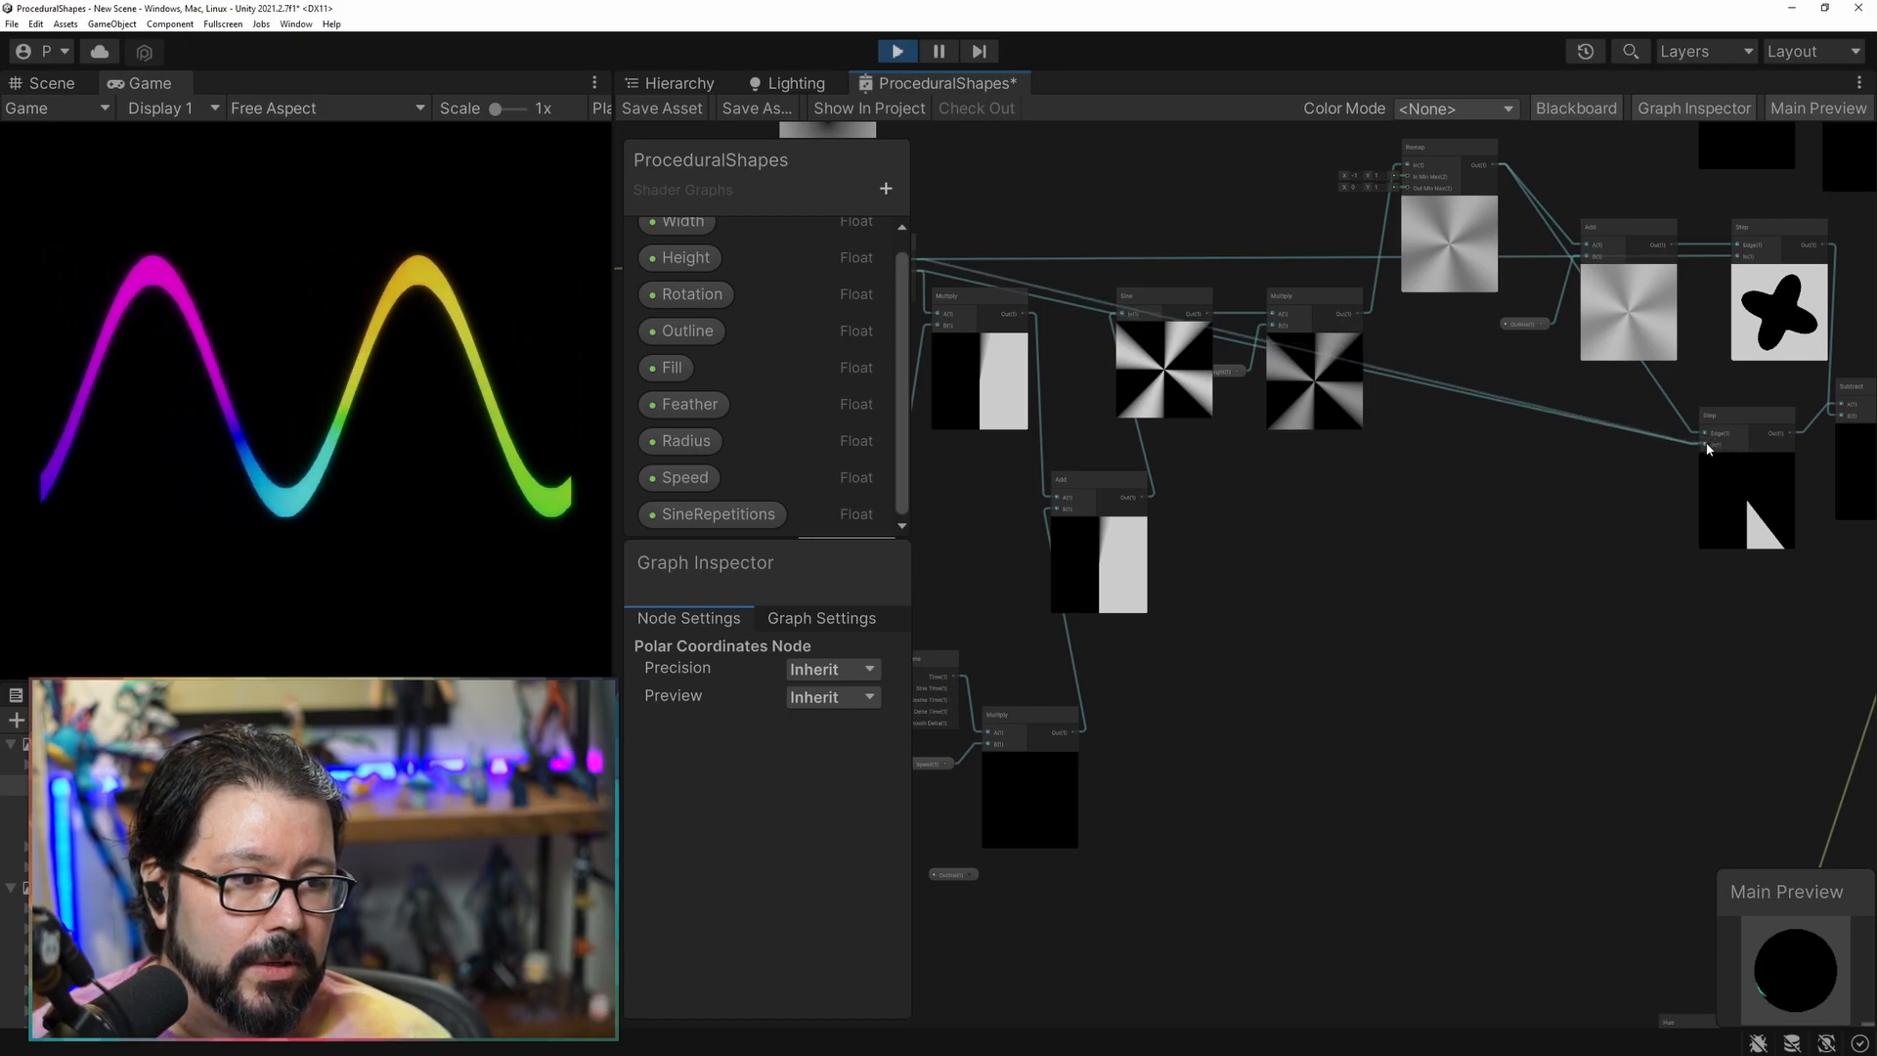
click(645, 103)
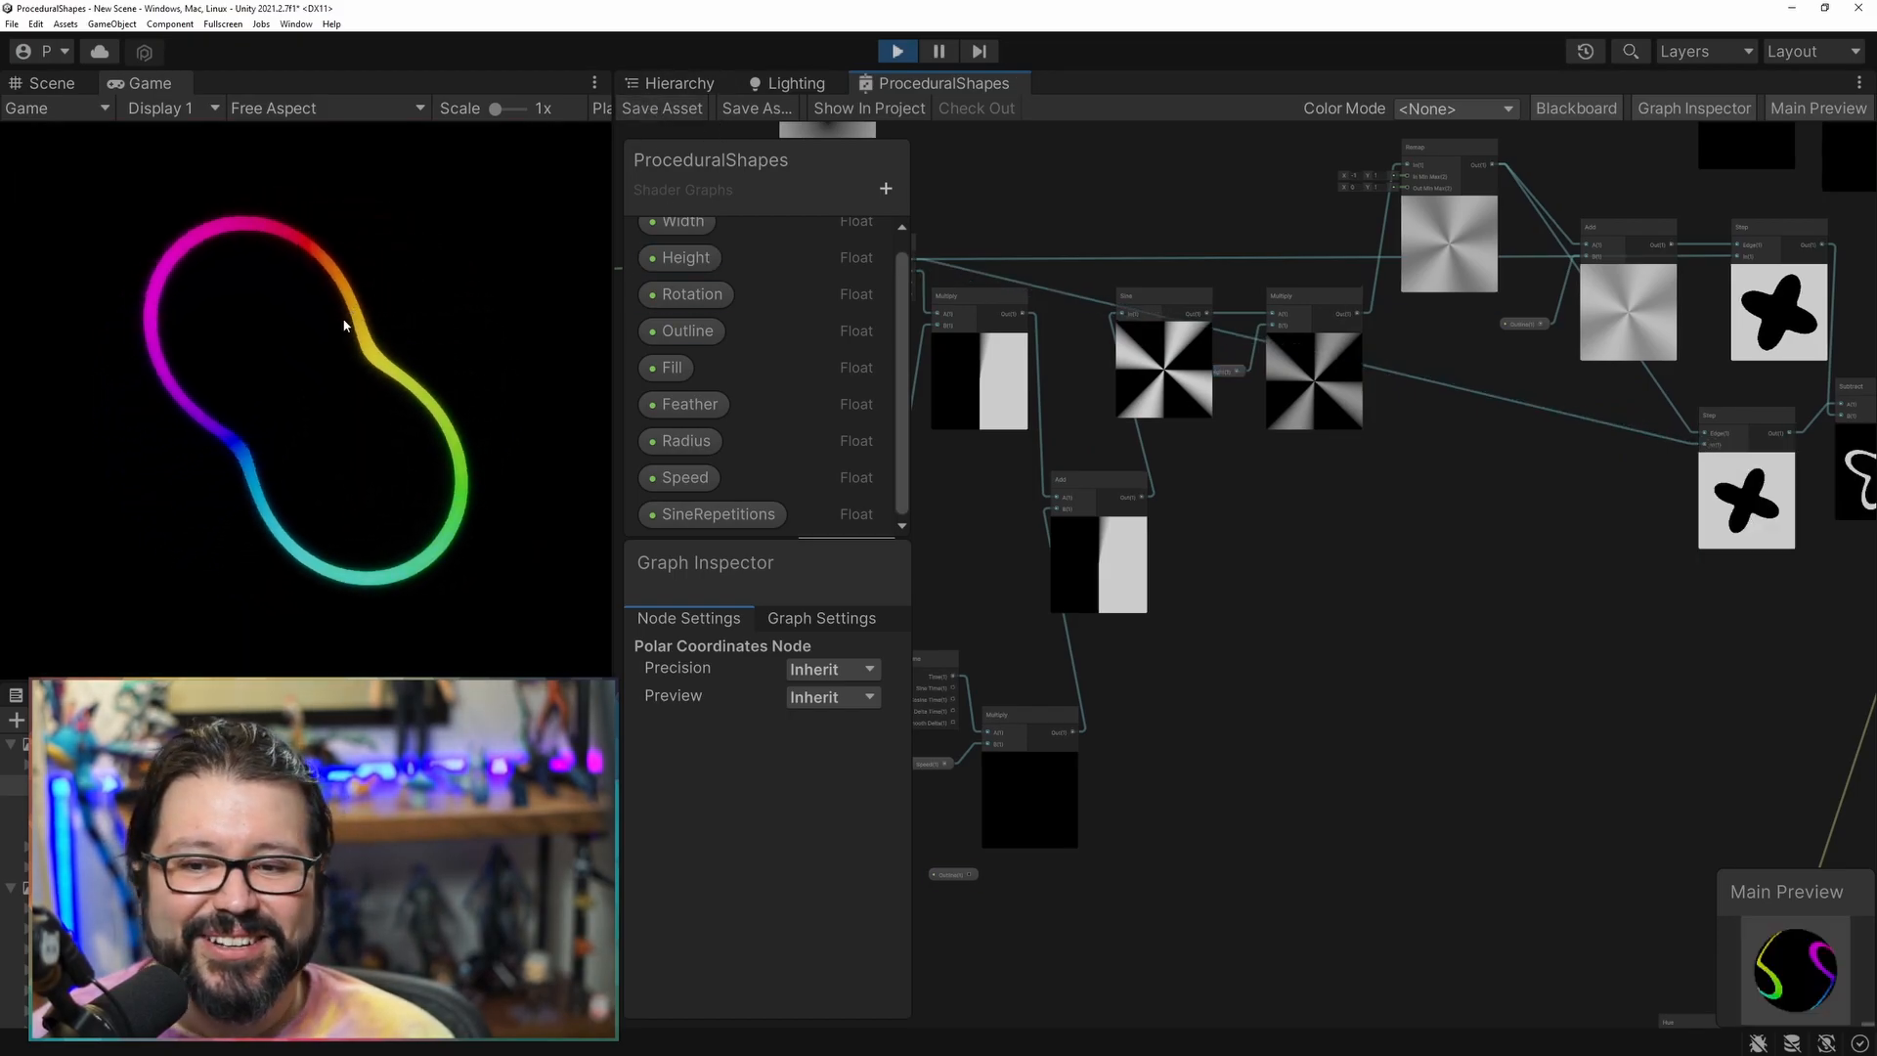
Try SineRepetitions values of 8 and 8.7 in the shader material's exposed properties and settle on 9.
drag(1876, 256, 1393, 173)
drag(1230, 676, 1367, 668)
click(1223, 671)
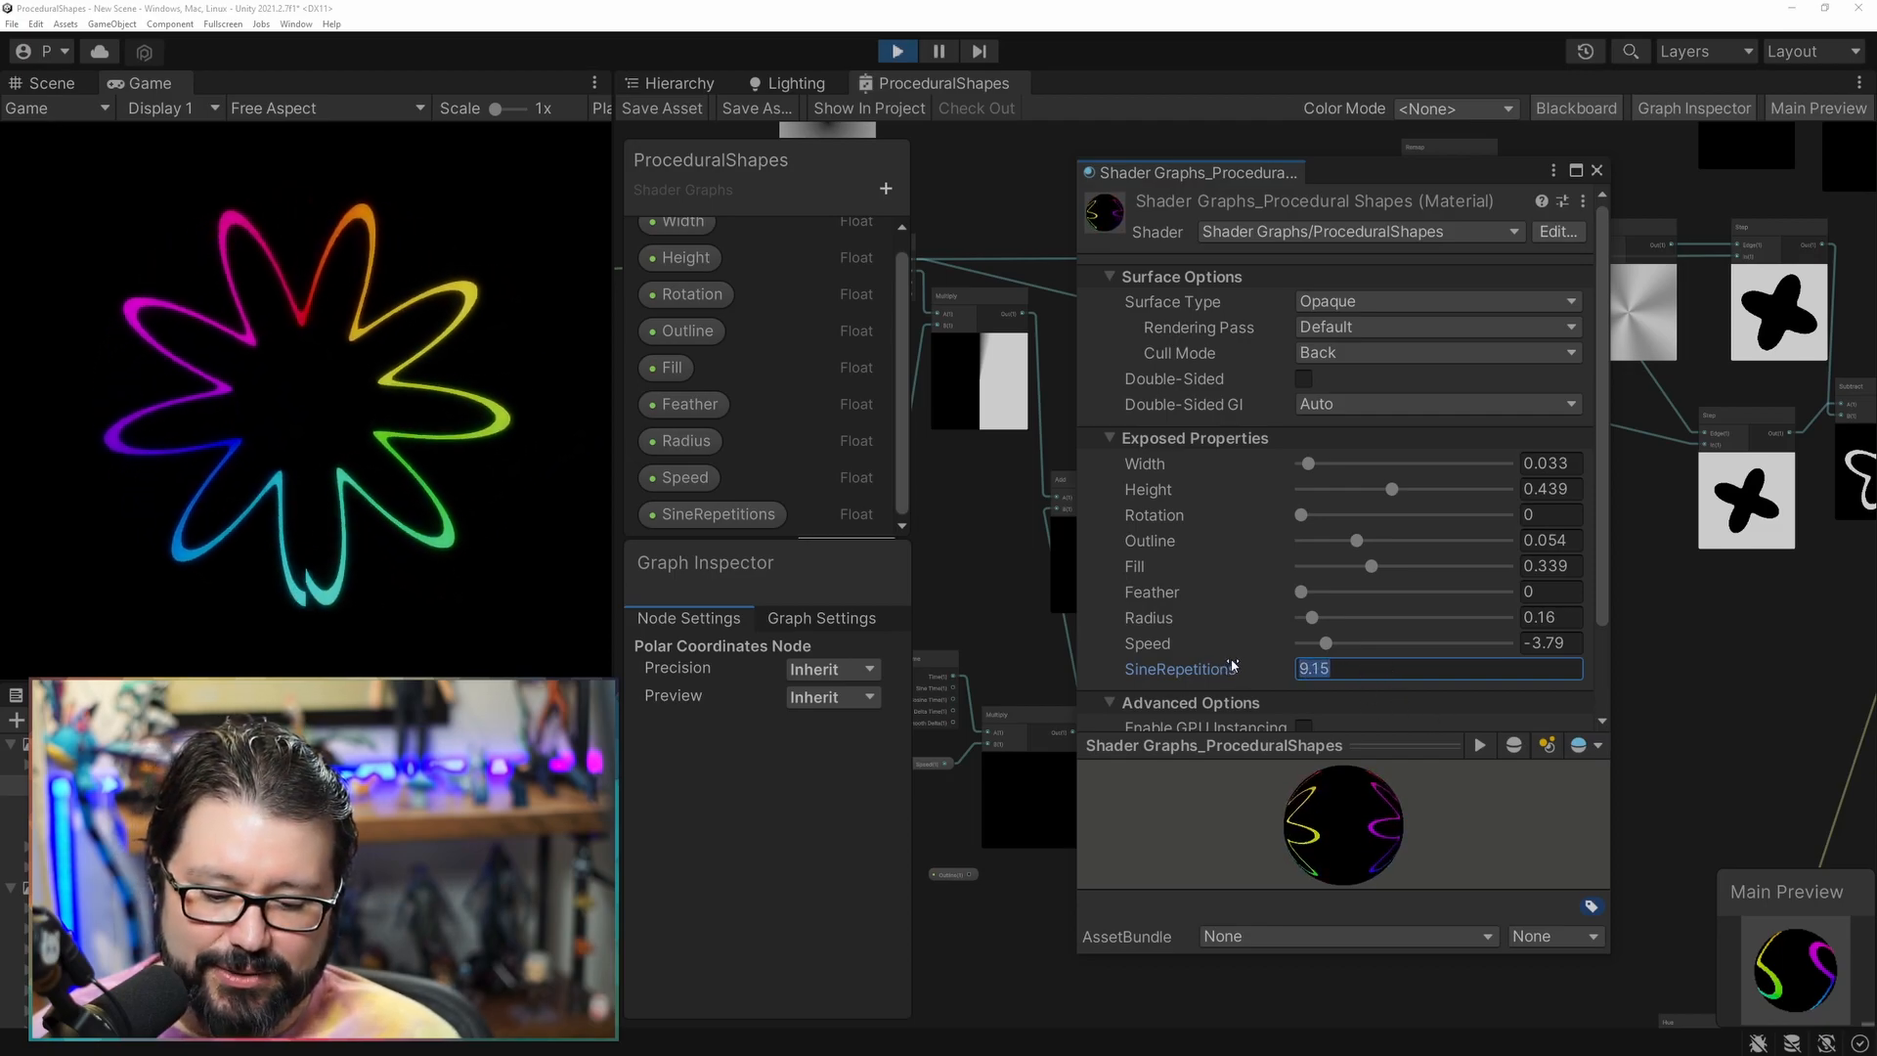
text(8)
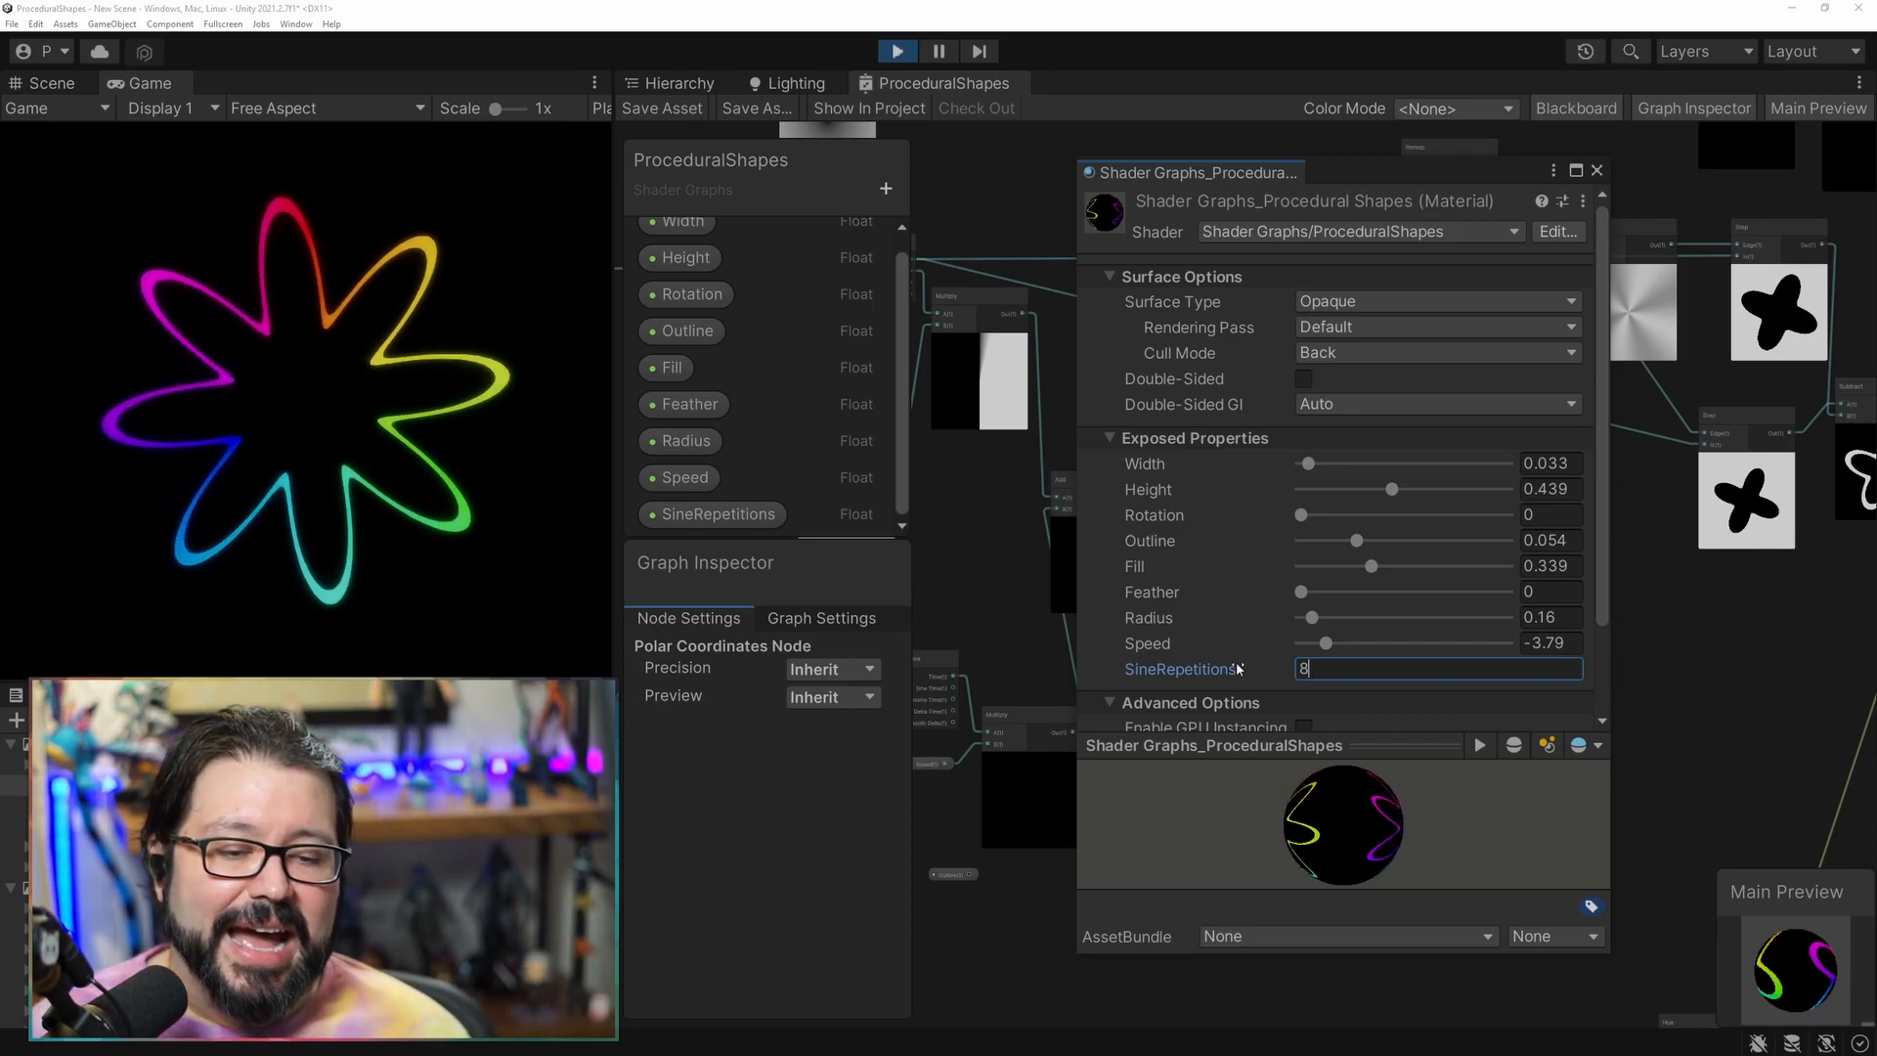
text(.7)
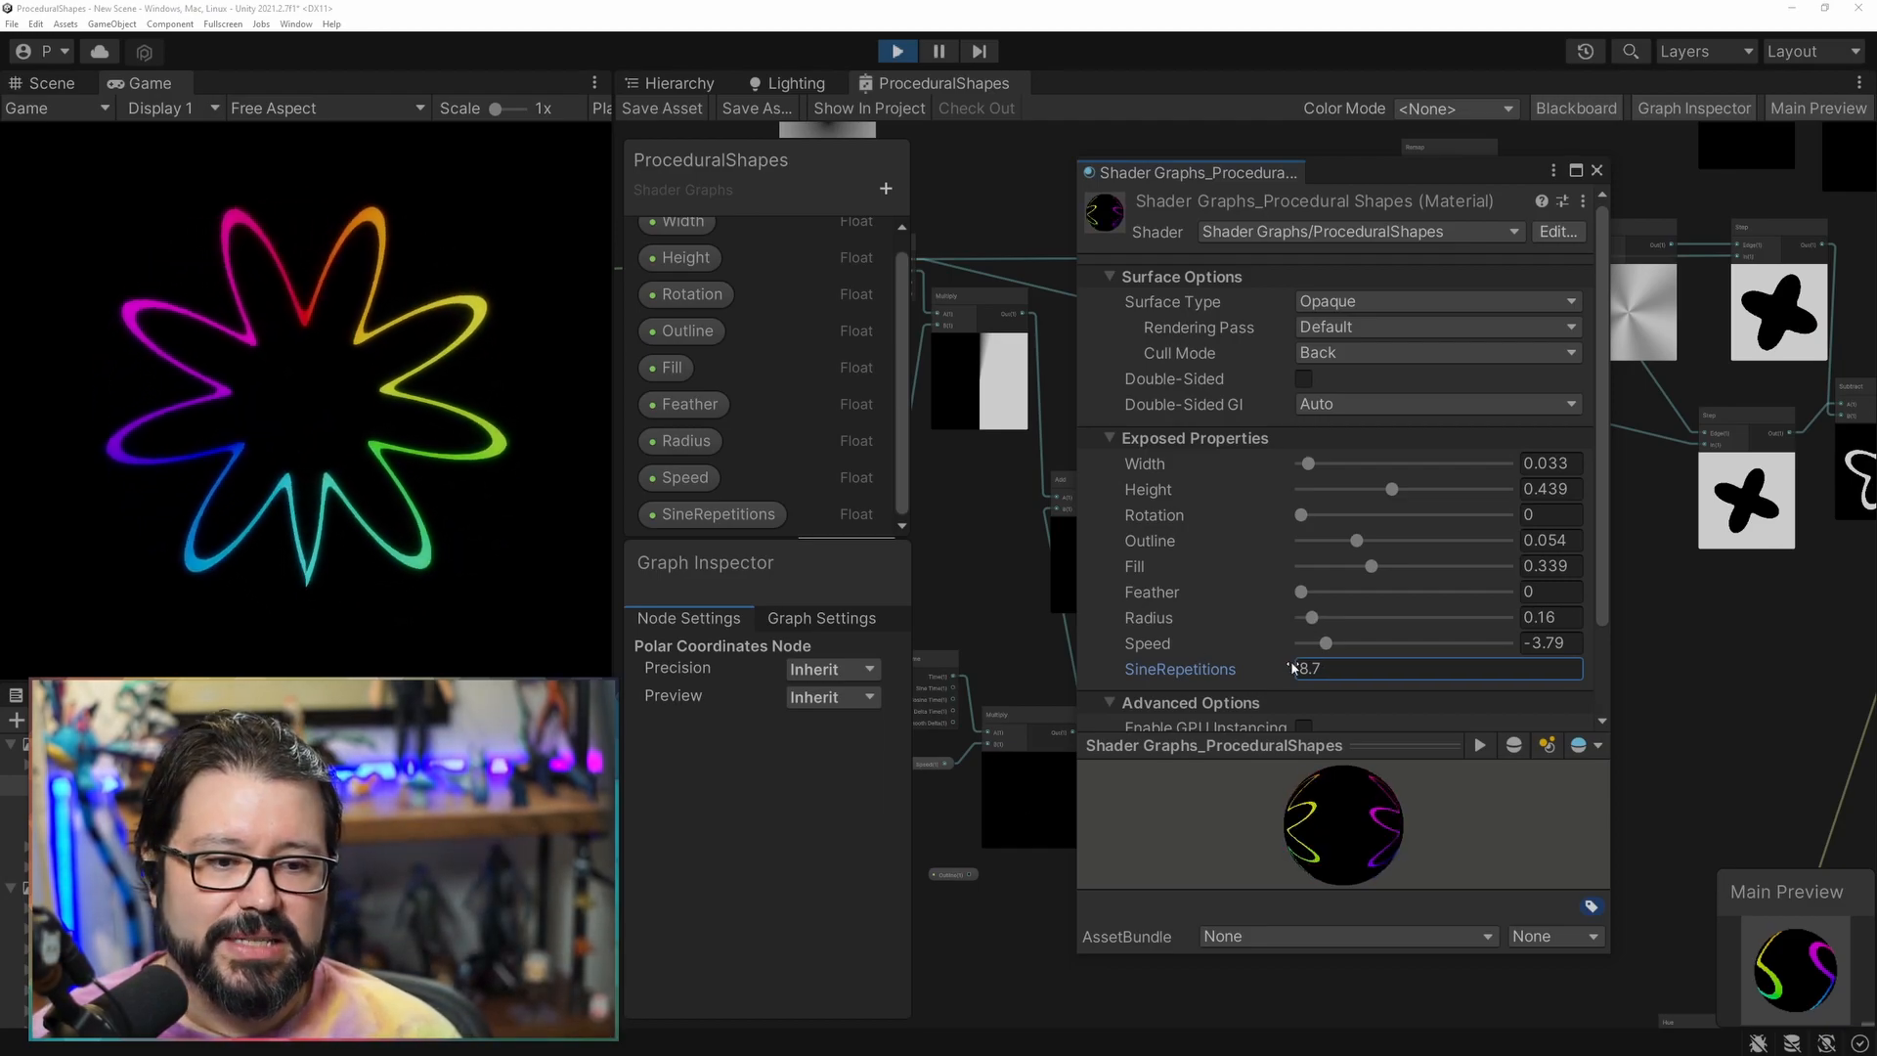
drag(1299, 674, 1357, 671)
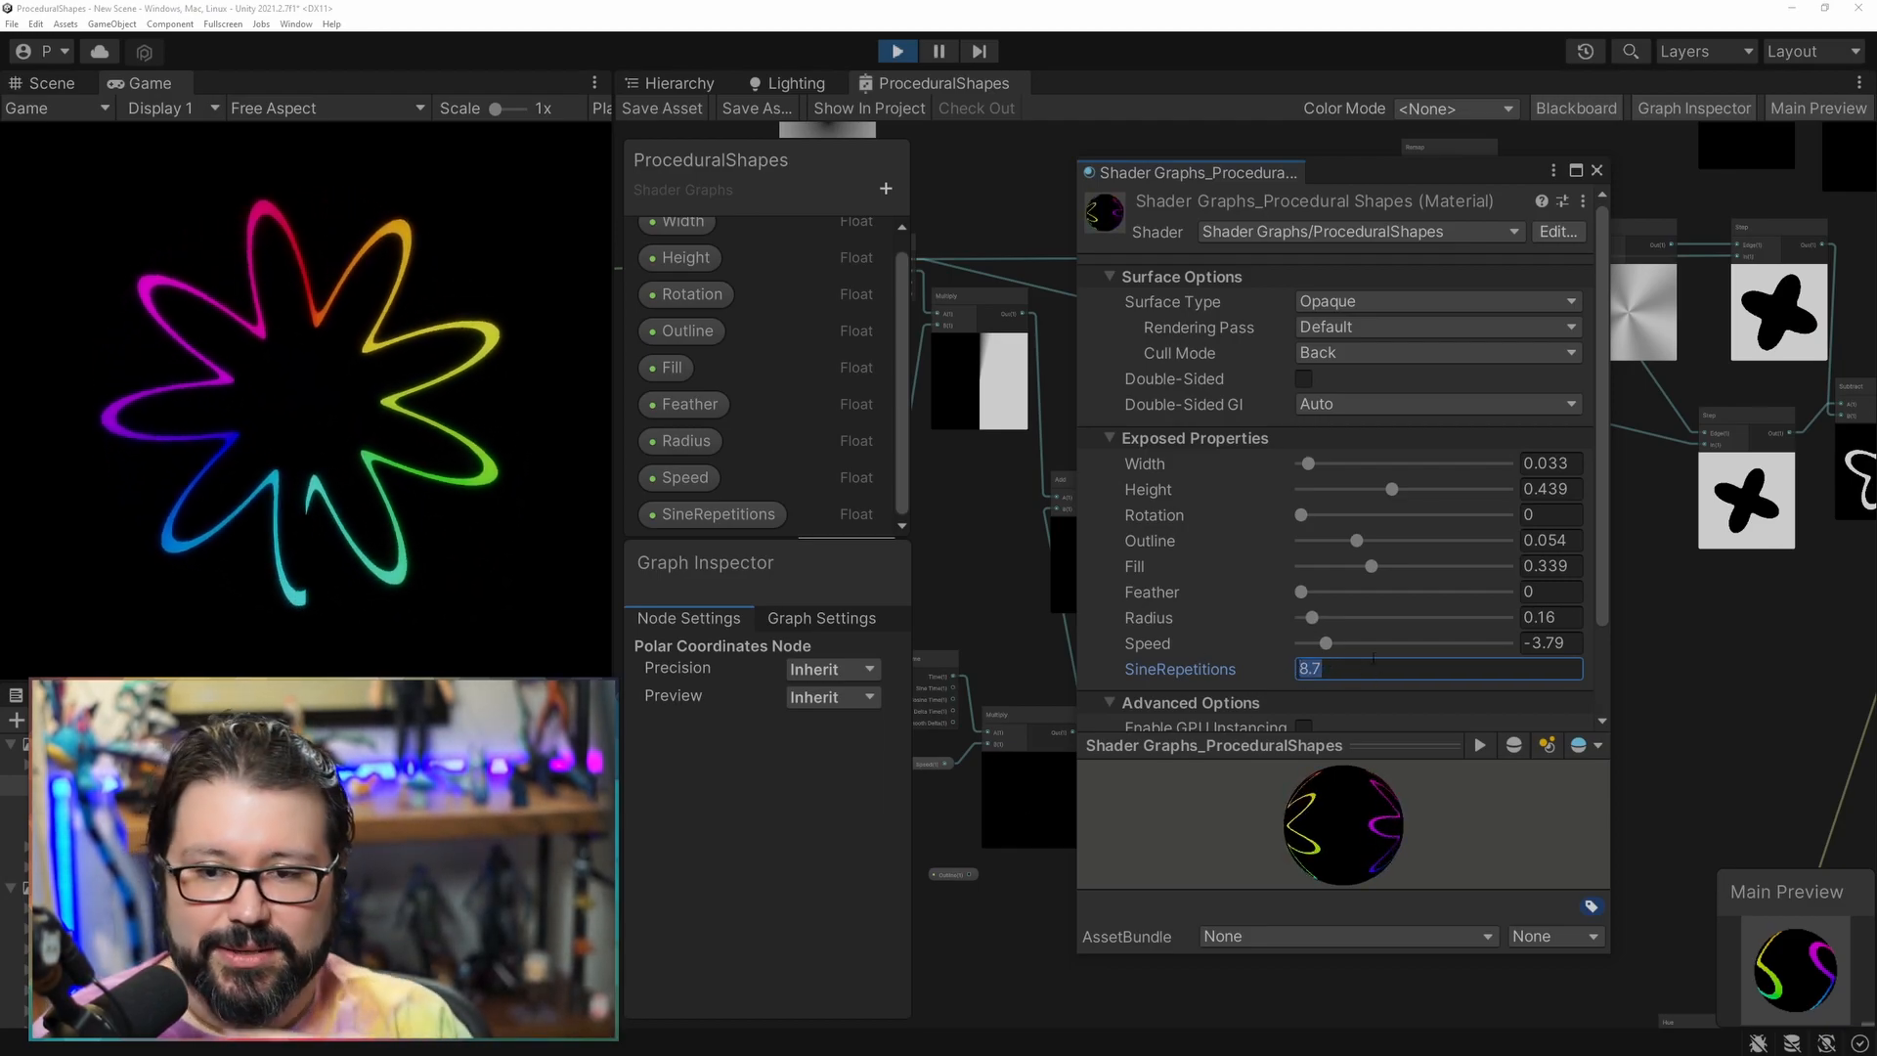
text(9)
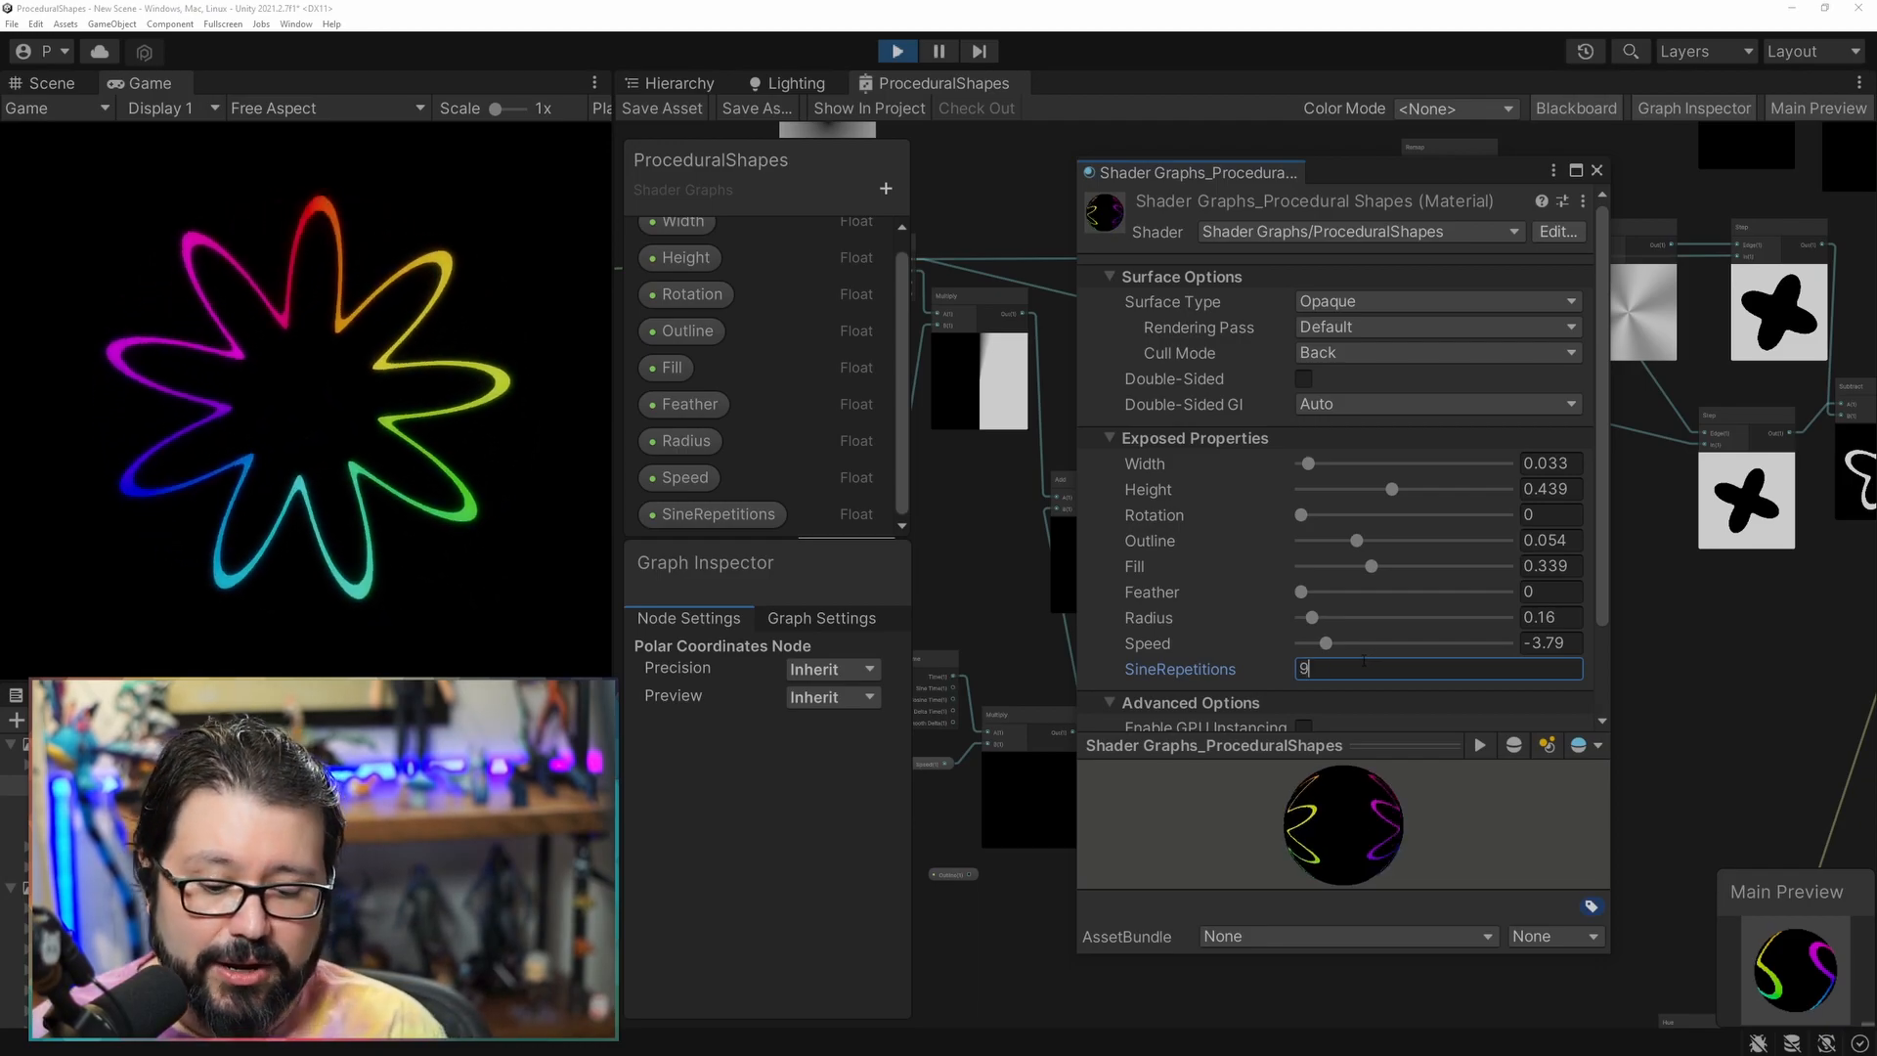
text(00)
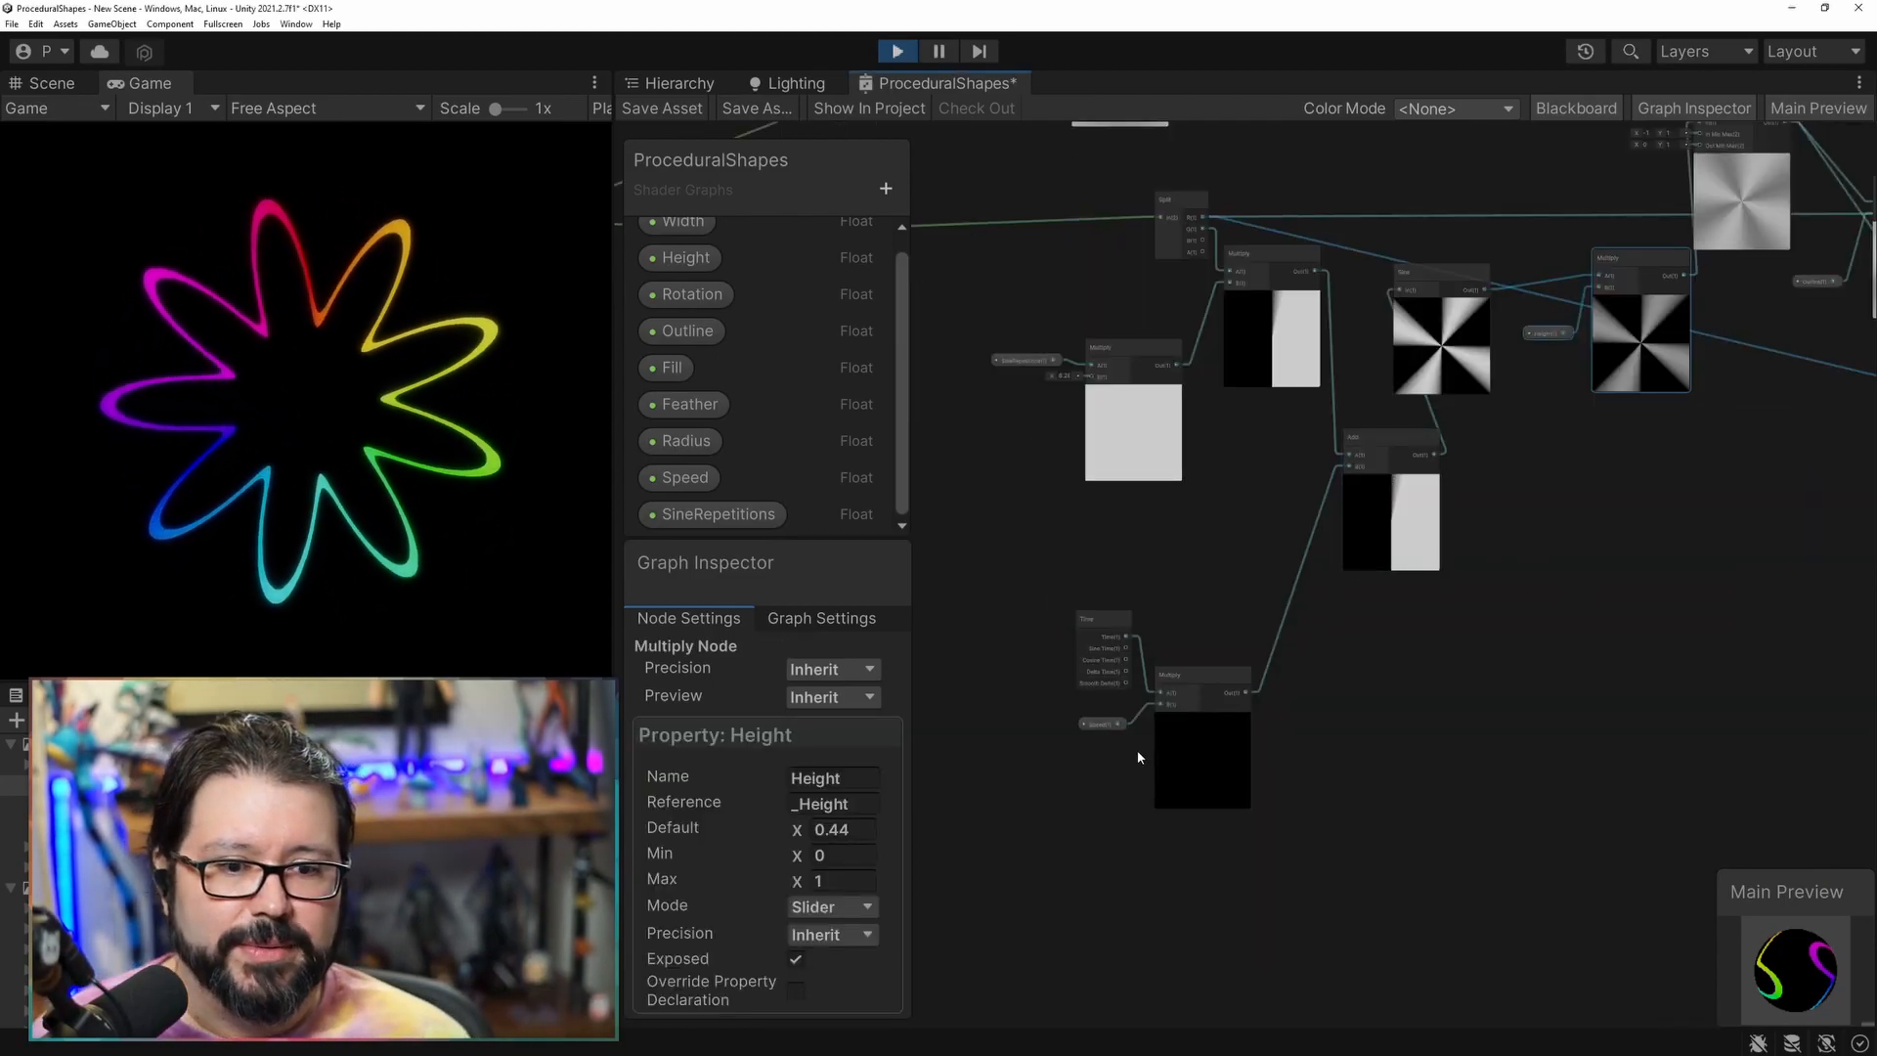
Duplicate the sine node group with its repetitions, Time, Speed, Multiply, Add and Sine nodes, and place the copy below the original.
drag(972, 862, 1474, 288)
middle_drag(1452, 537, 1433, 461)
key(ctrl+d)
drag(1462, 497, 1341, 772)
middle_drag(1616, 748, 1570, 271)
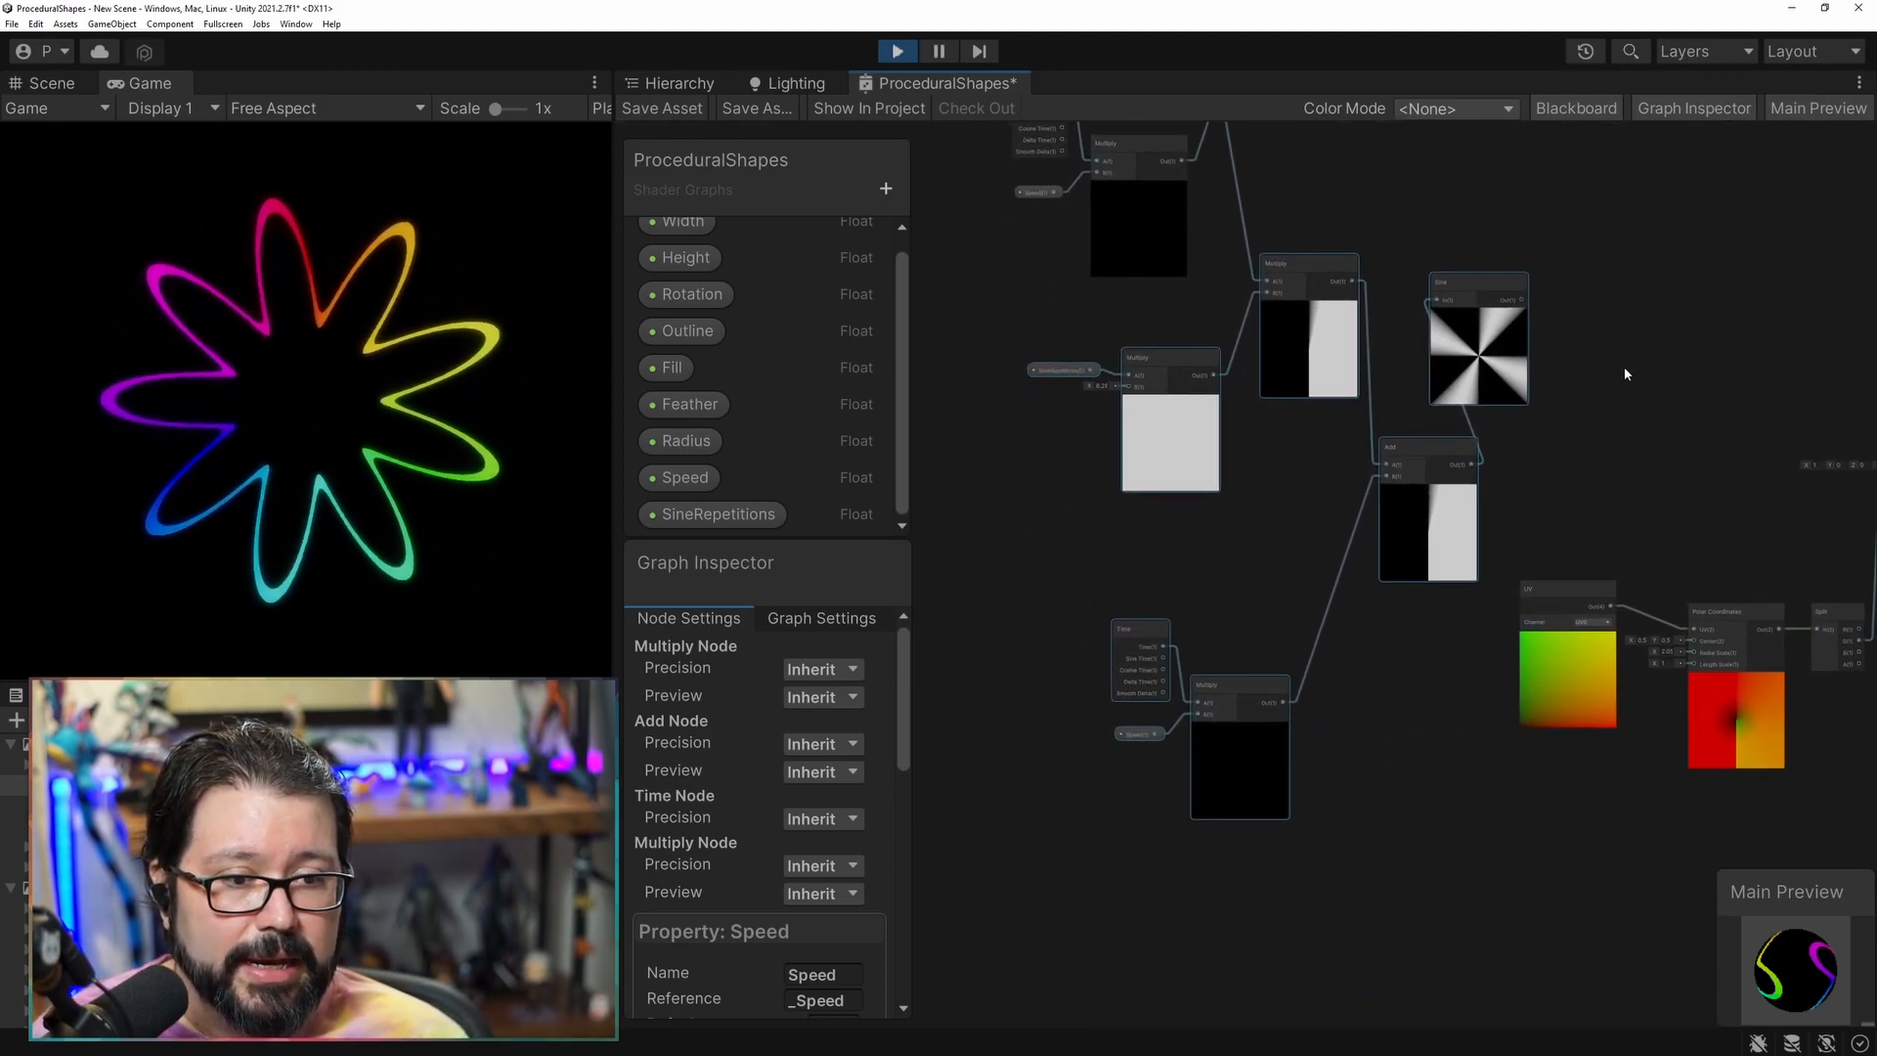
middle_drag(1604, 354, 1668, 455)
drag(1547, 385, 1501, 381)
click(1298, 661)
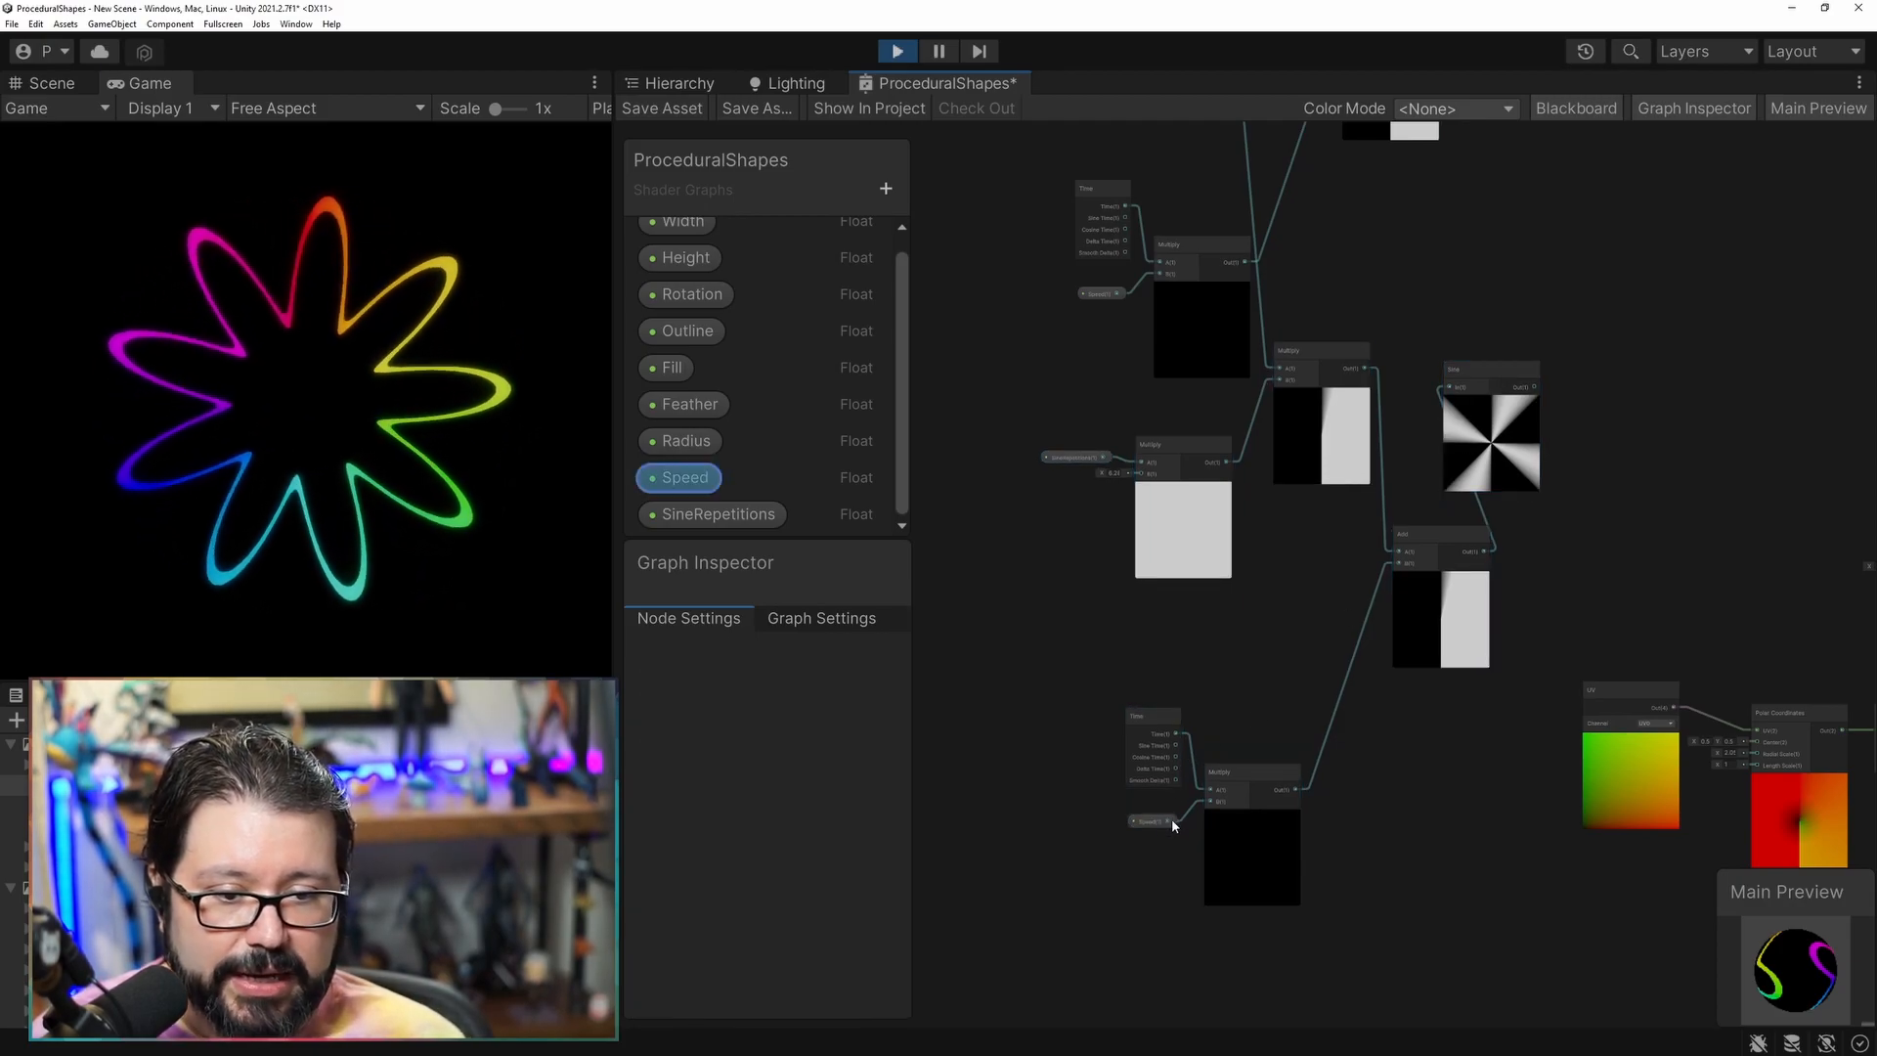
Insert a Multiply node between the duplicated Speed property and the B input of its Time Multiply.
drag(1144, 823, 1113, 853)
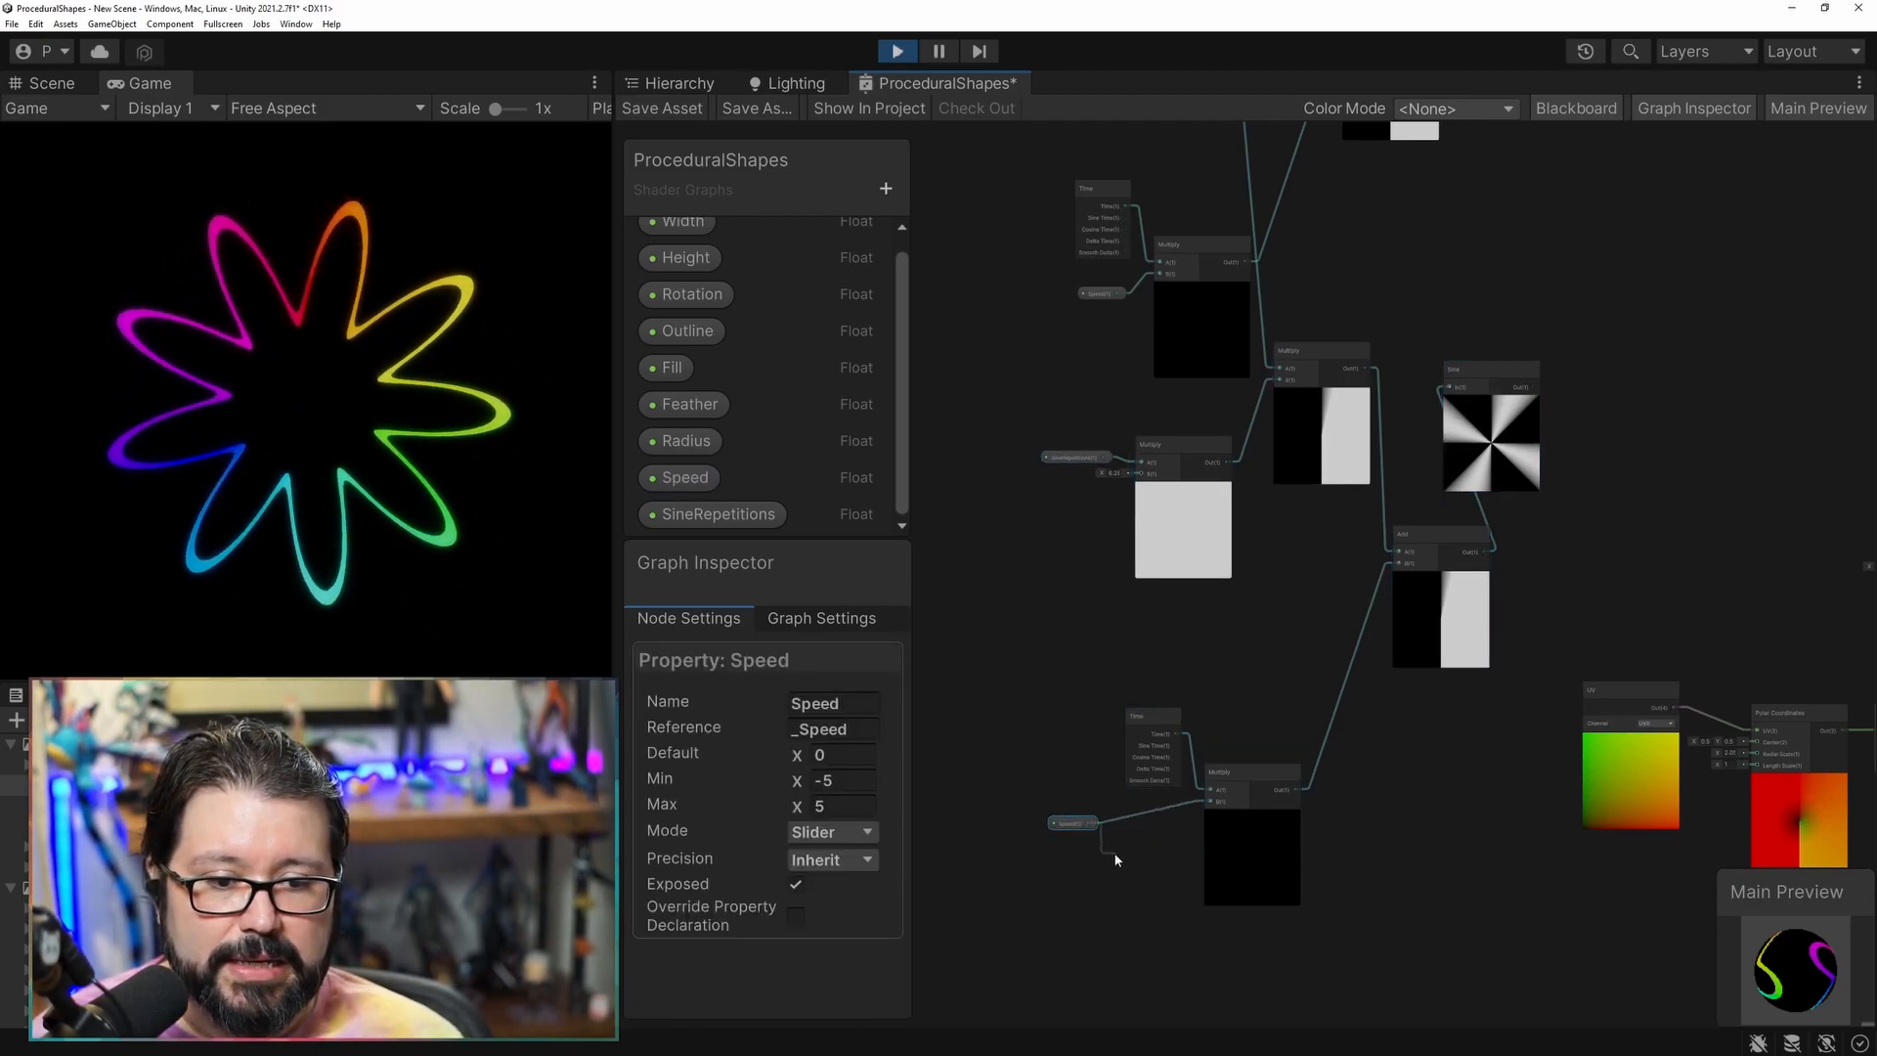
text(mul)
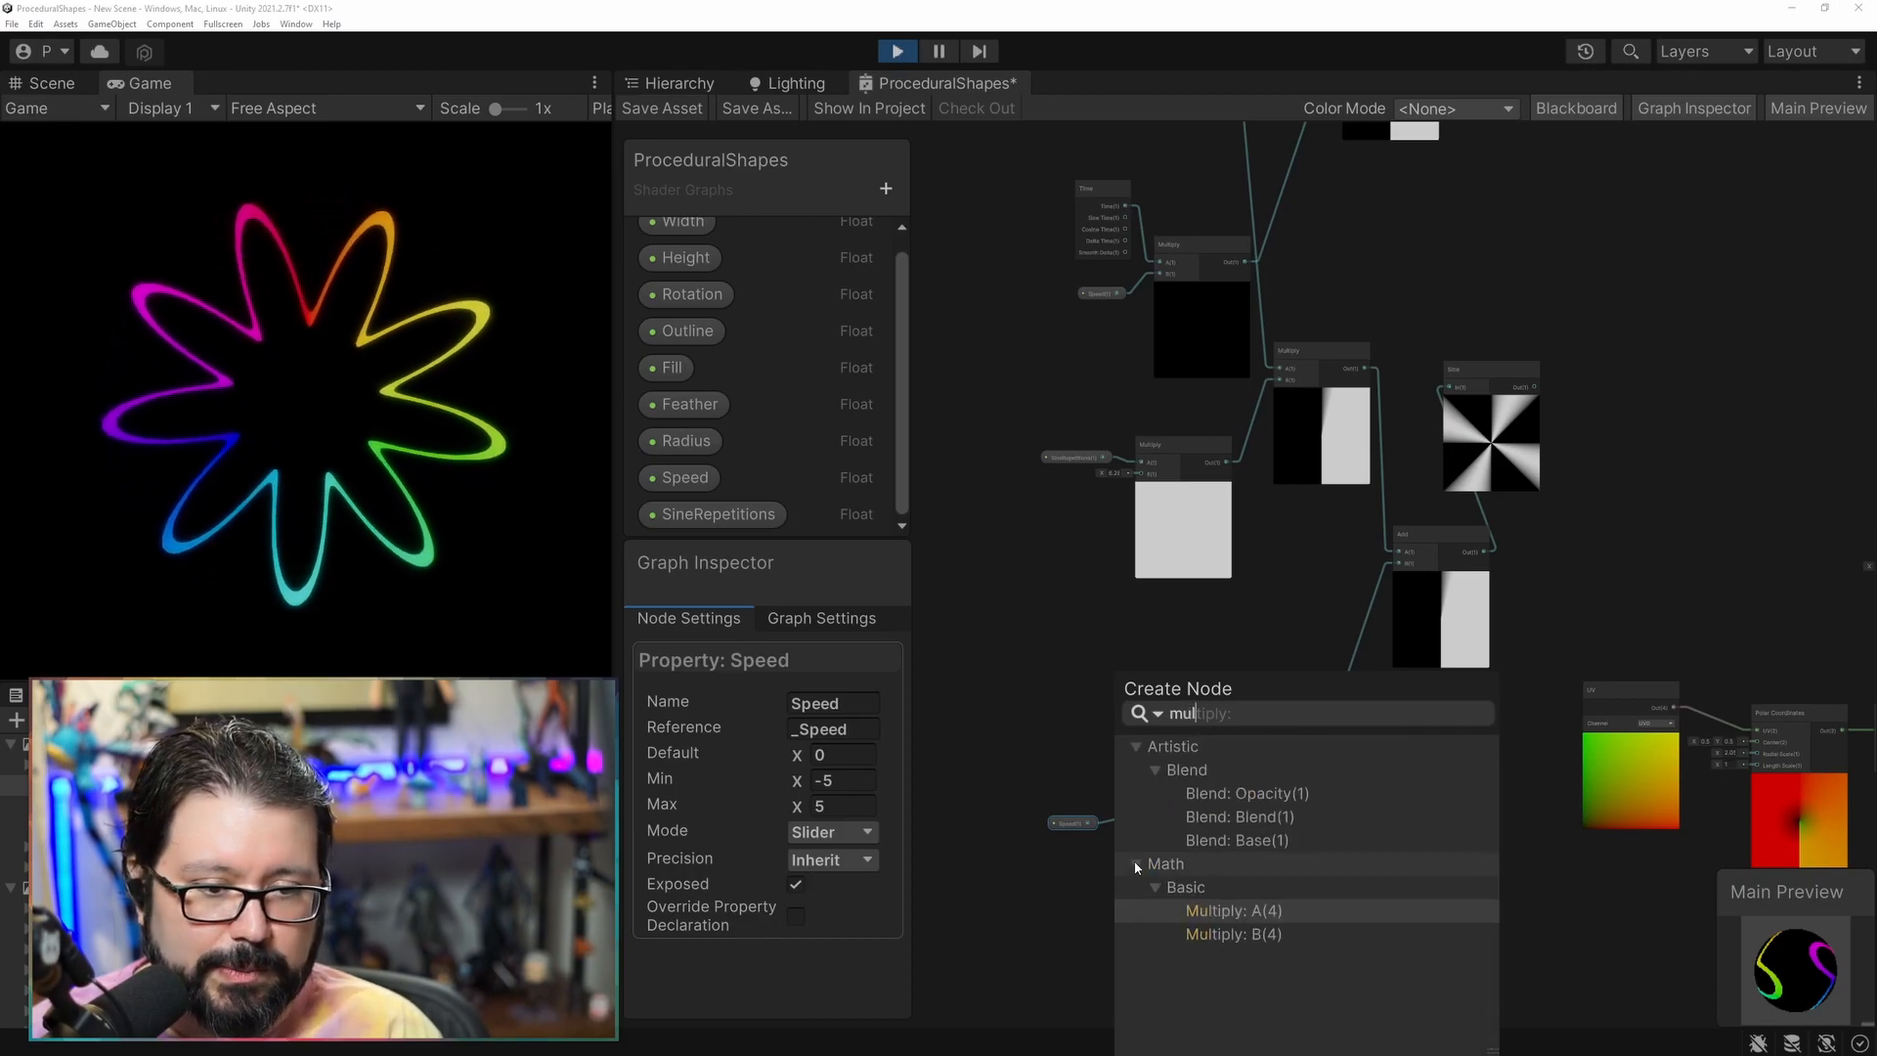
key(Return)
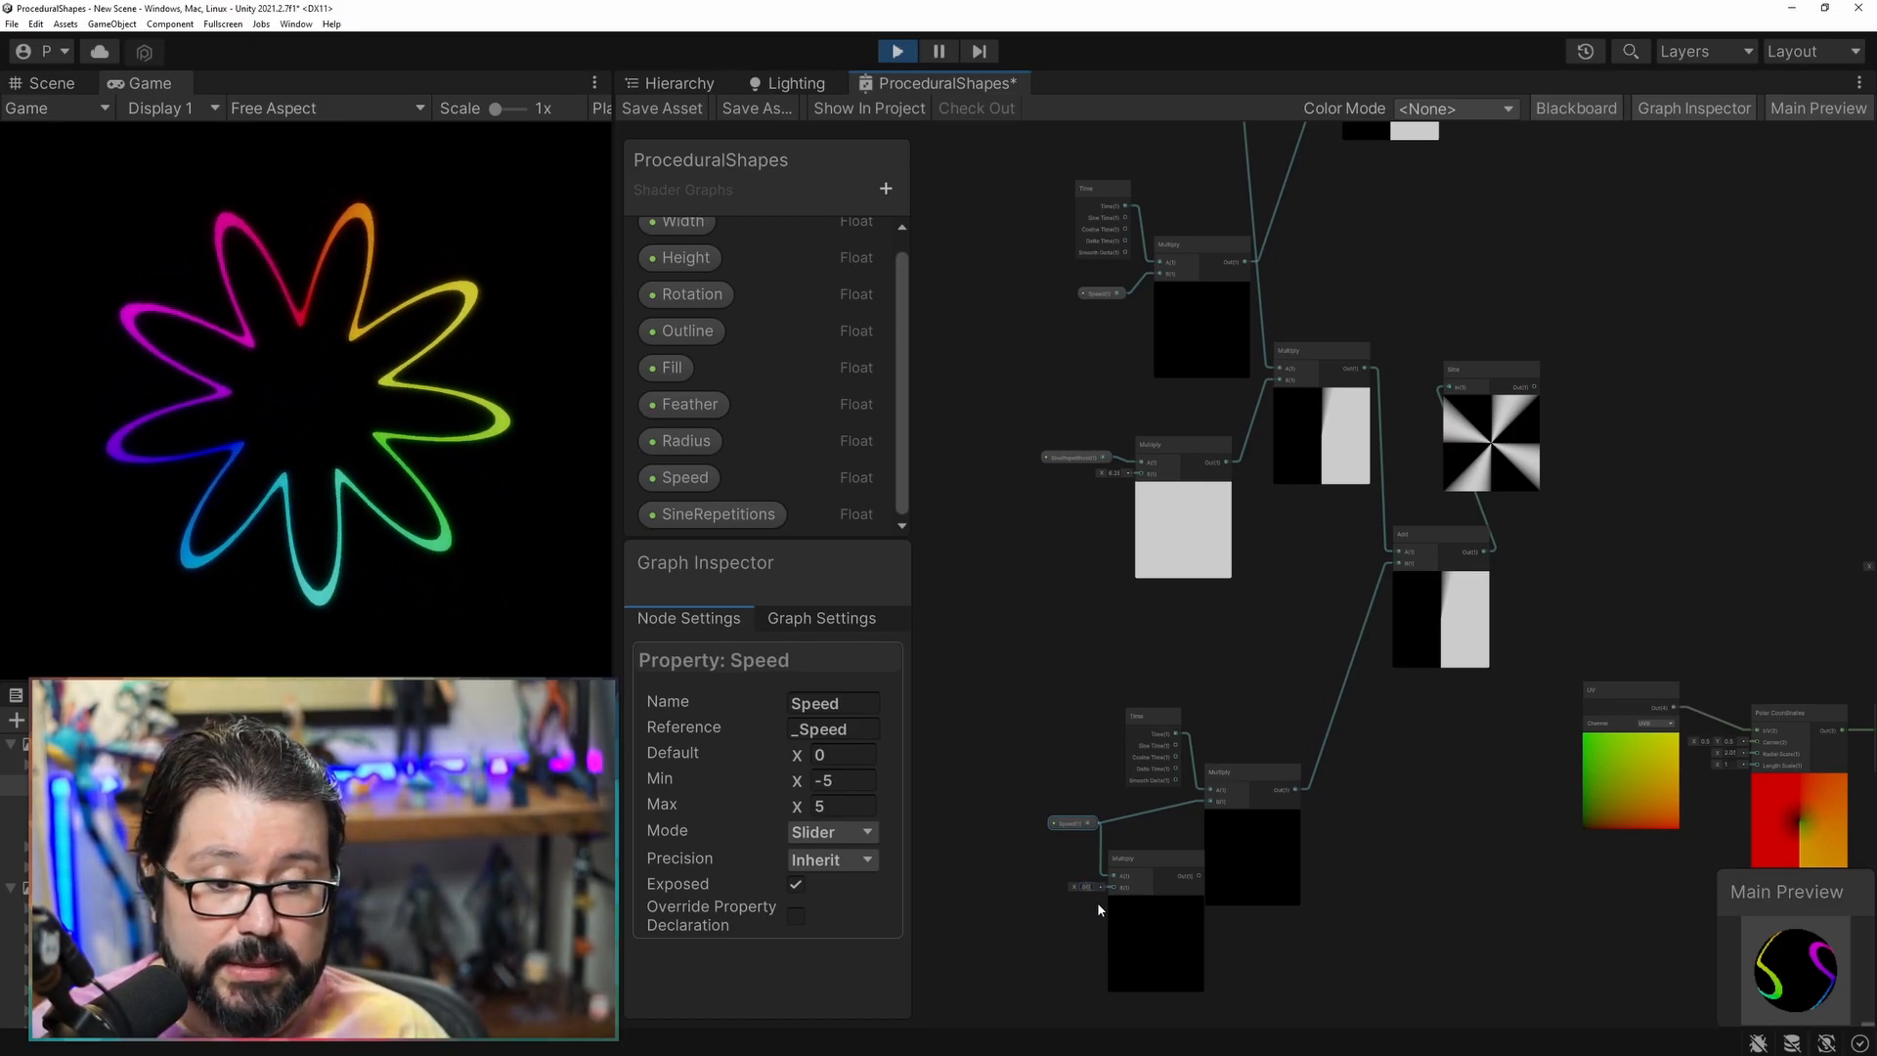
drag(1199, 876, 1122, 861)
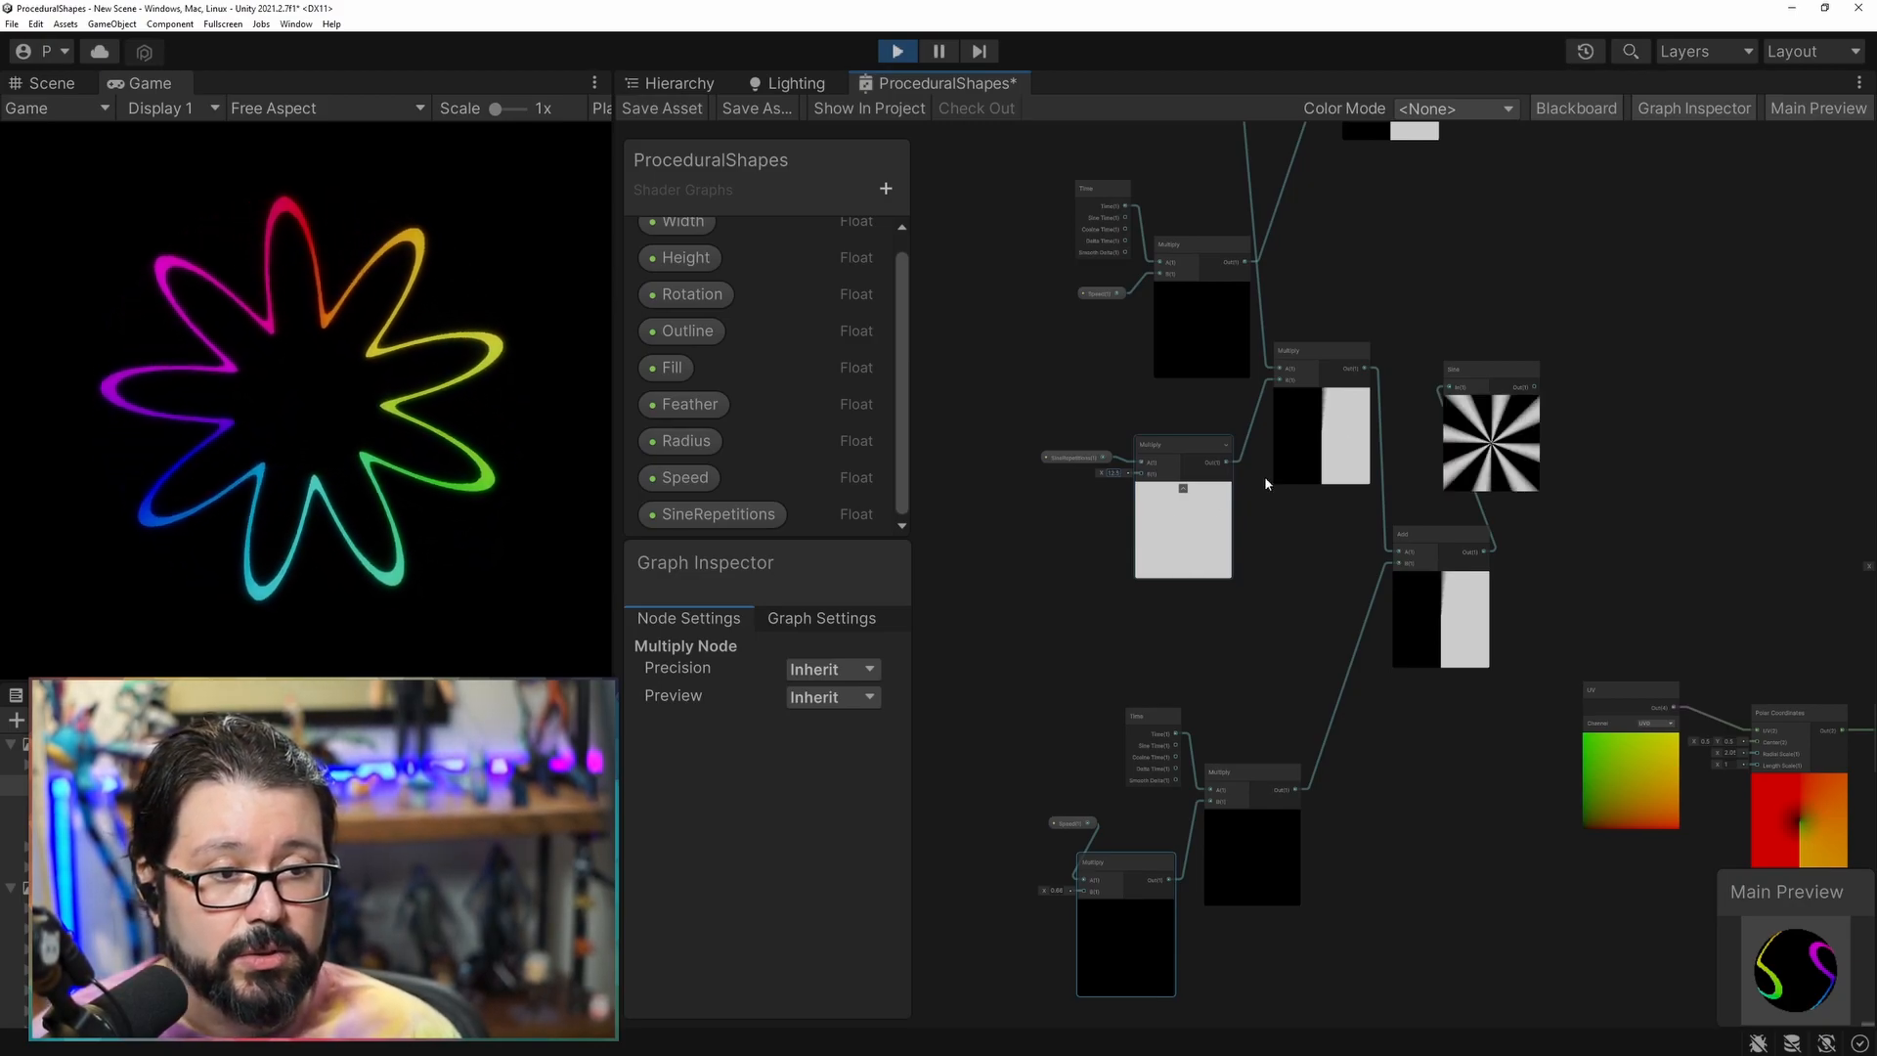
Multiply the original and duplicated Sine outputs together in a new Multiply node that feeds the Height Multiply.
middle_drag(1525, 460, 1289, 767)
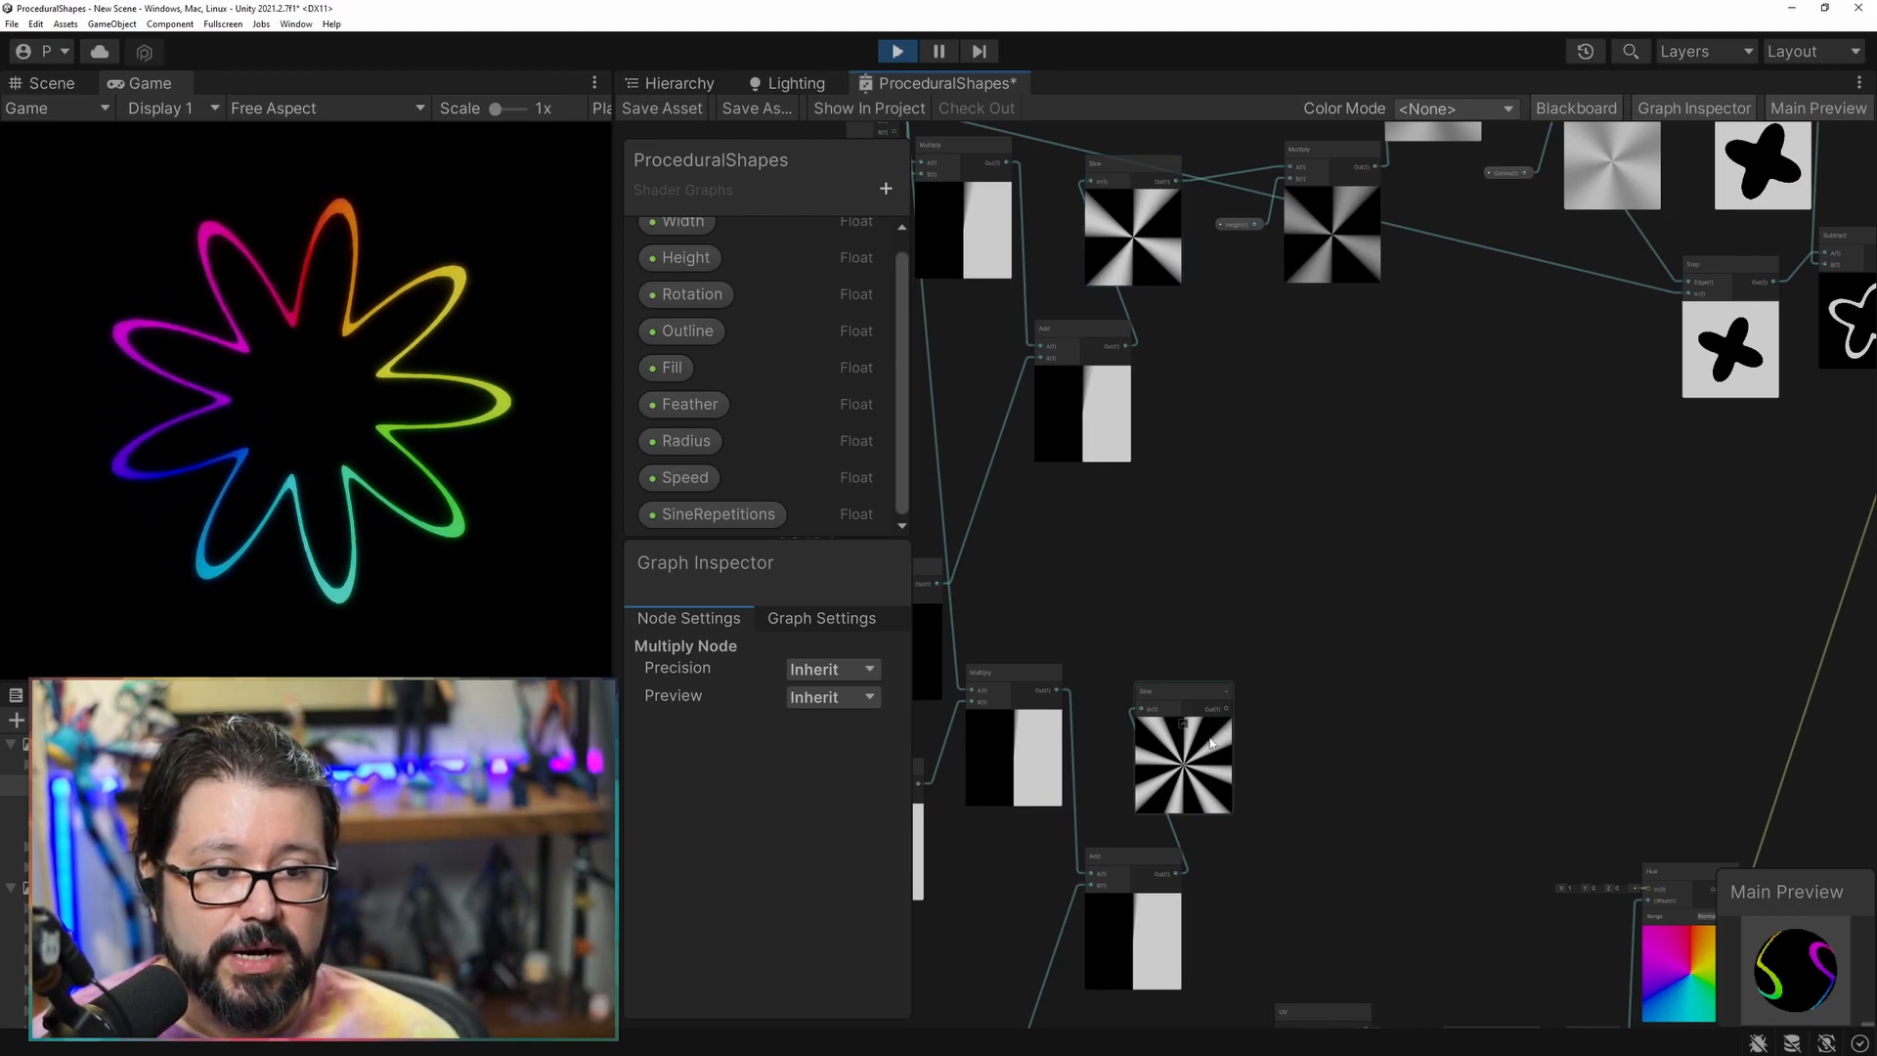
middle_drag(1359, 547, 1377, 632)
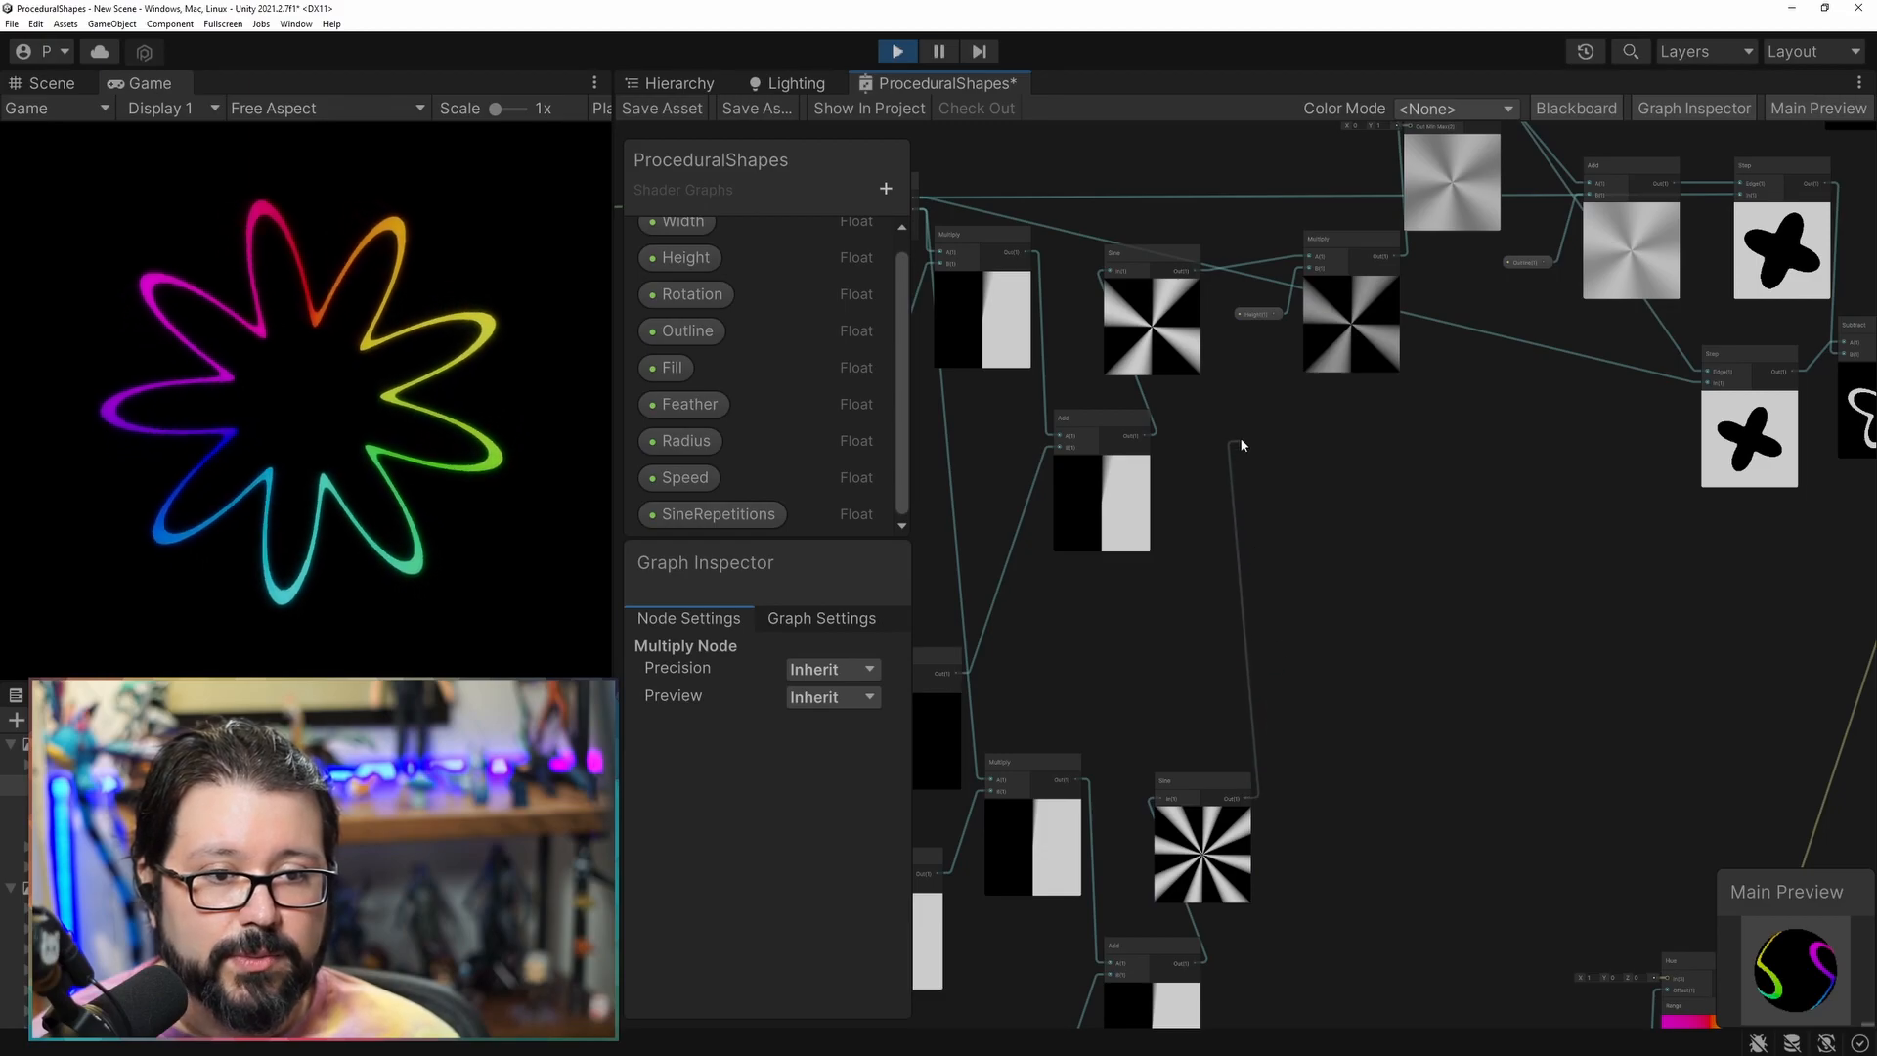
key(space)
text(multi)
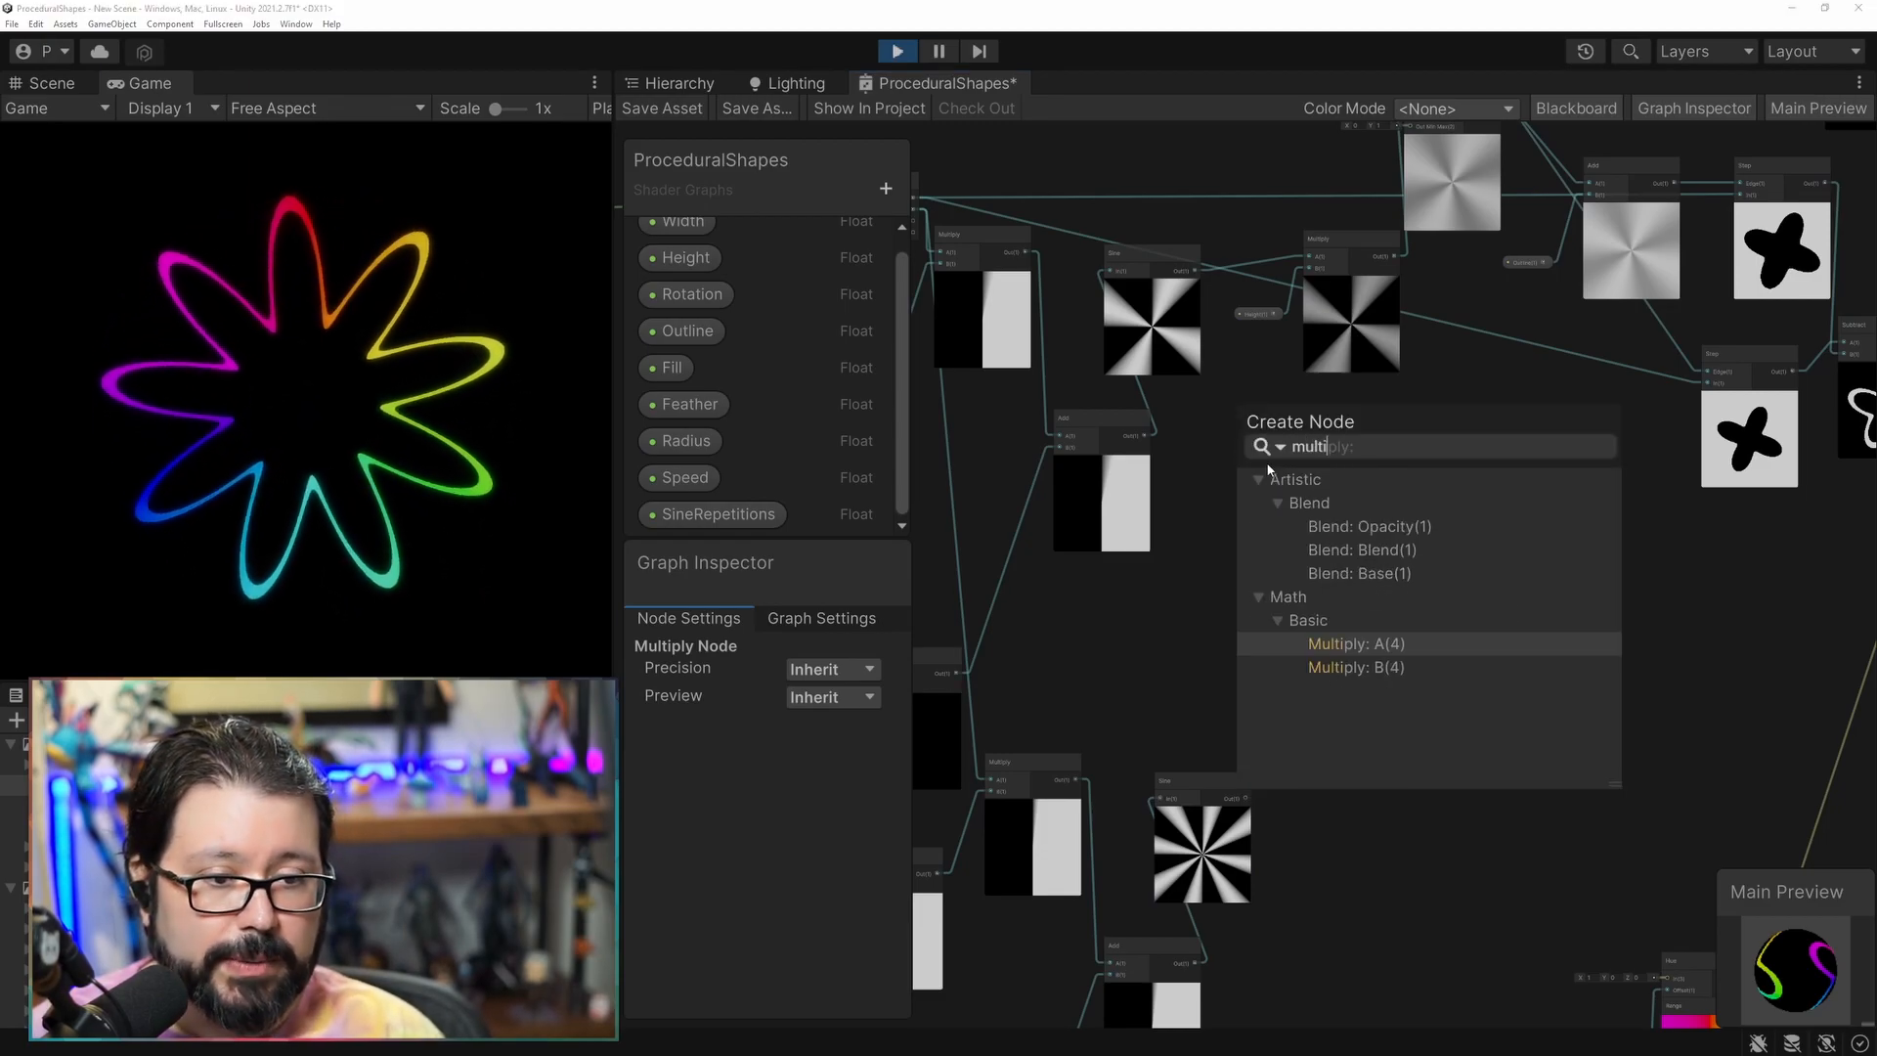
key(Return)
drag(1195, 272, 1317, 264)
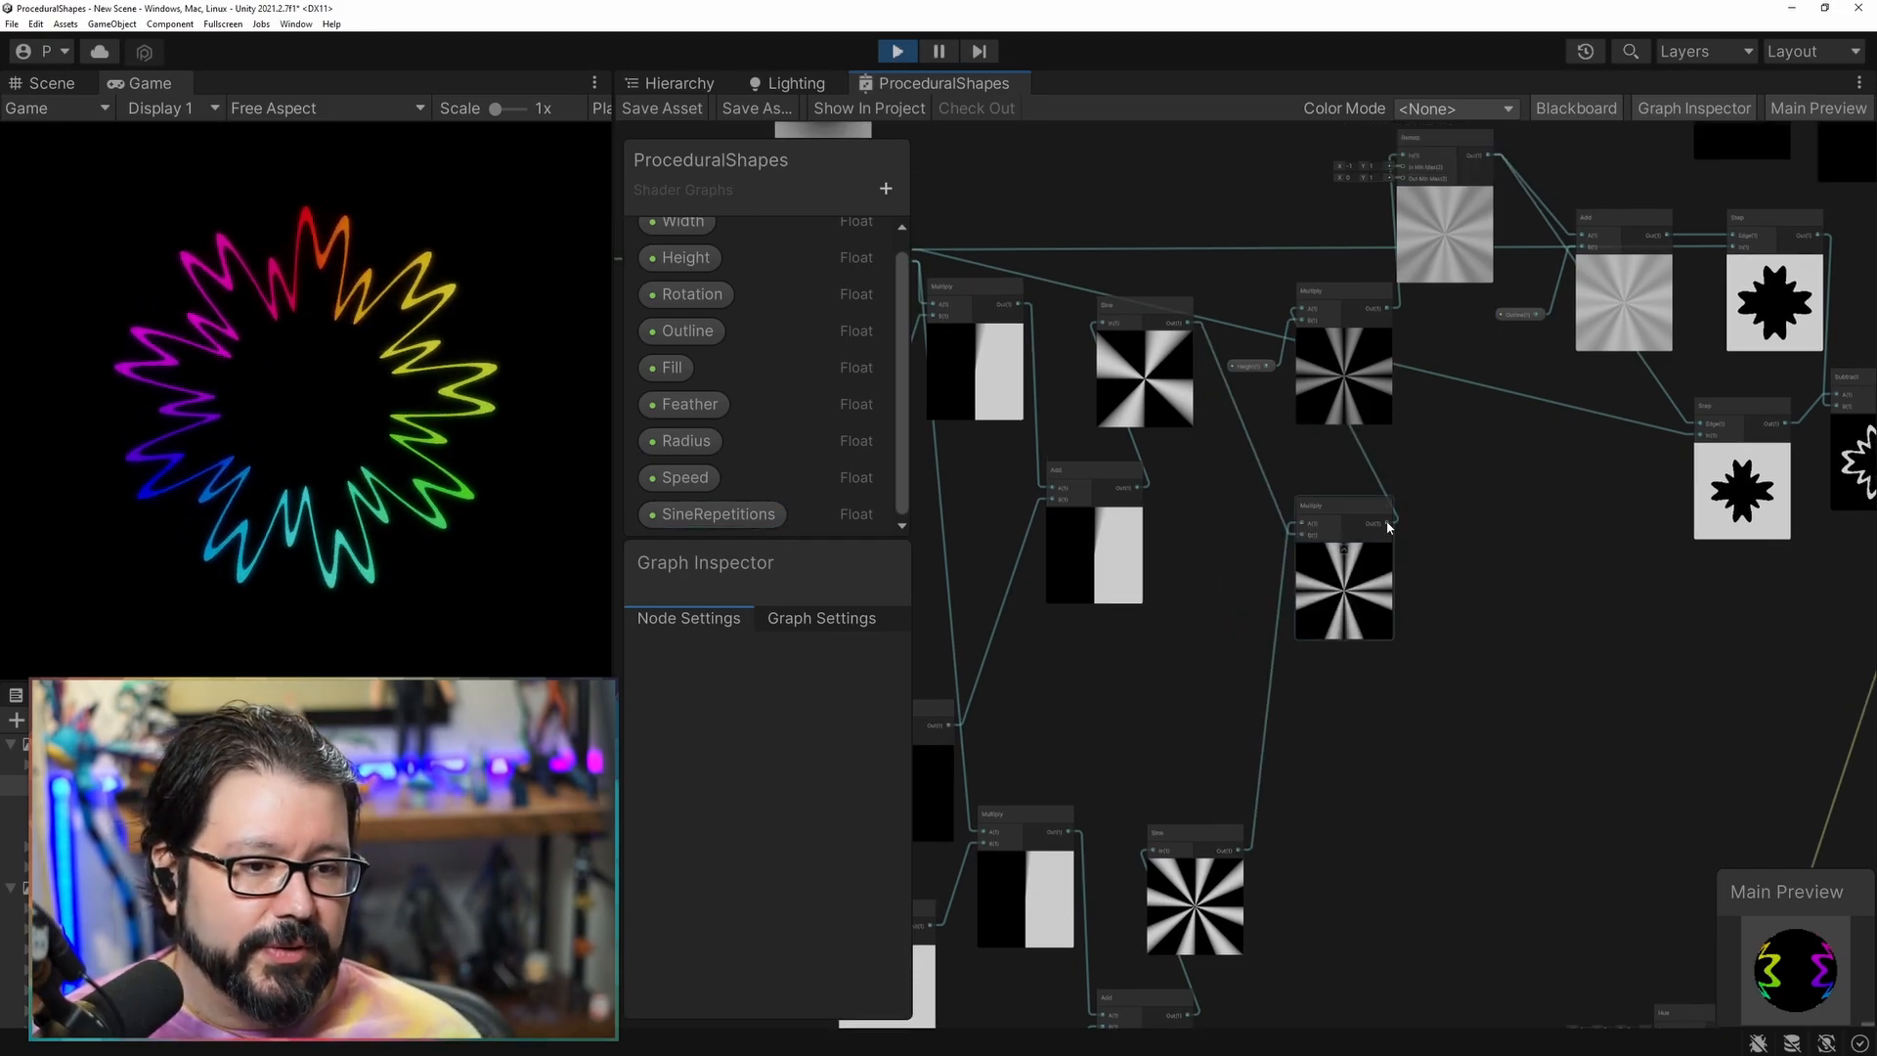
Chain a new Multiply node from the combined sine output and feed a Simple Noise node into its B input.
drag(1438, 618, 1440, 662)
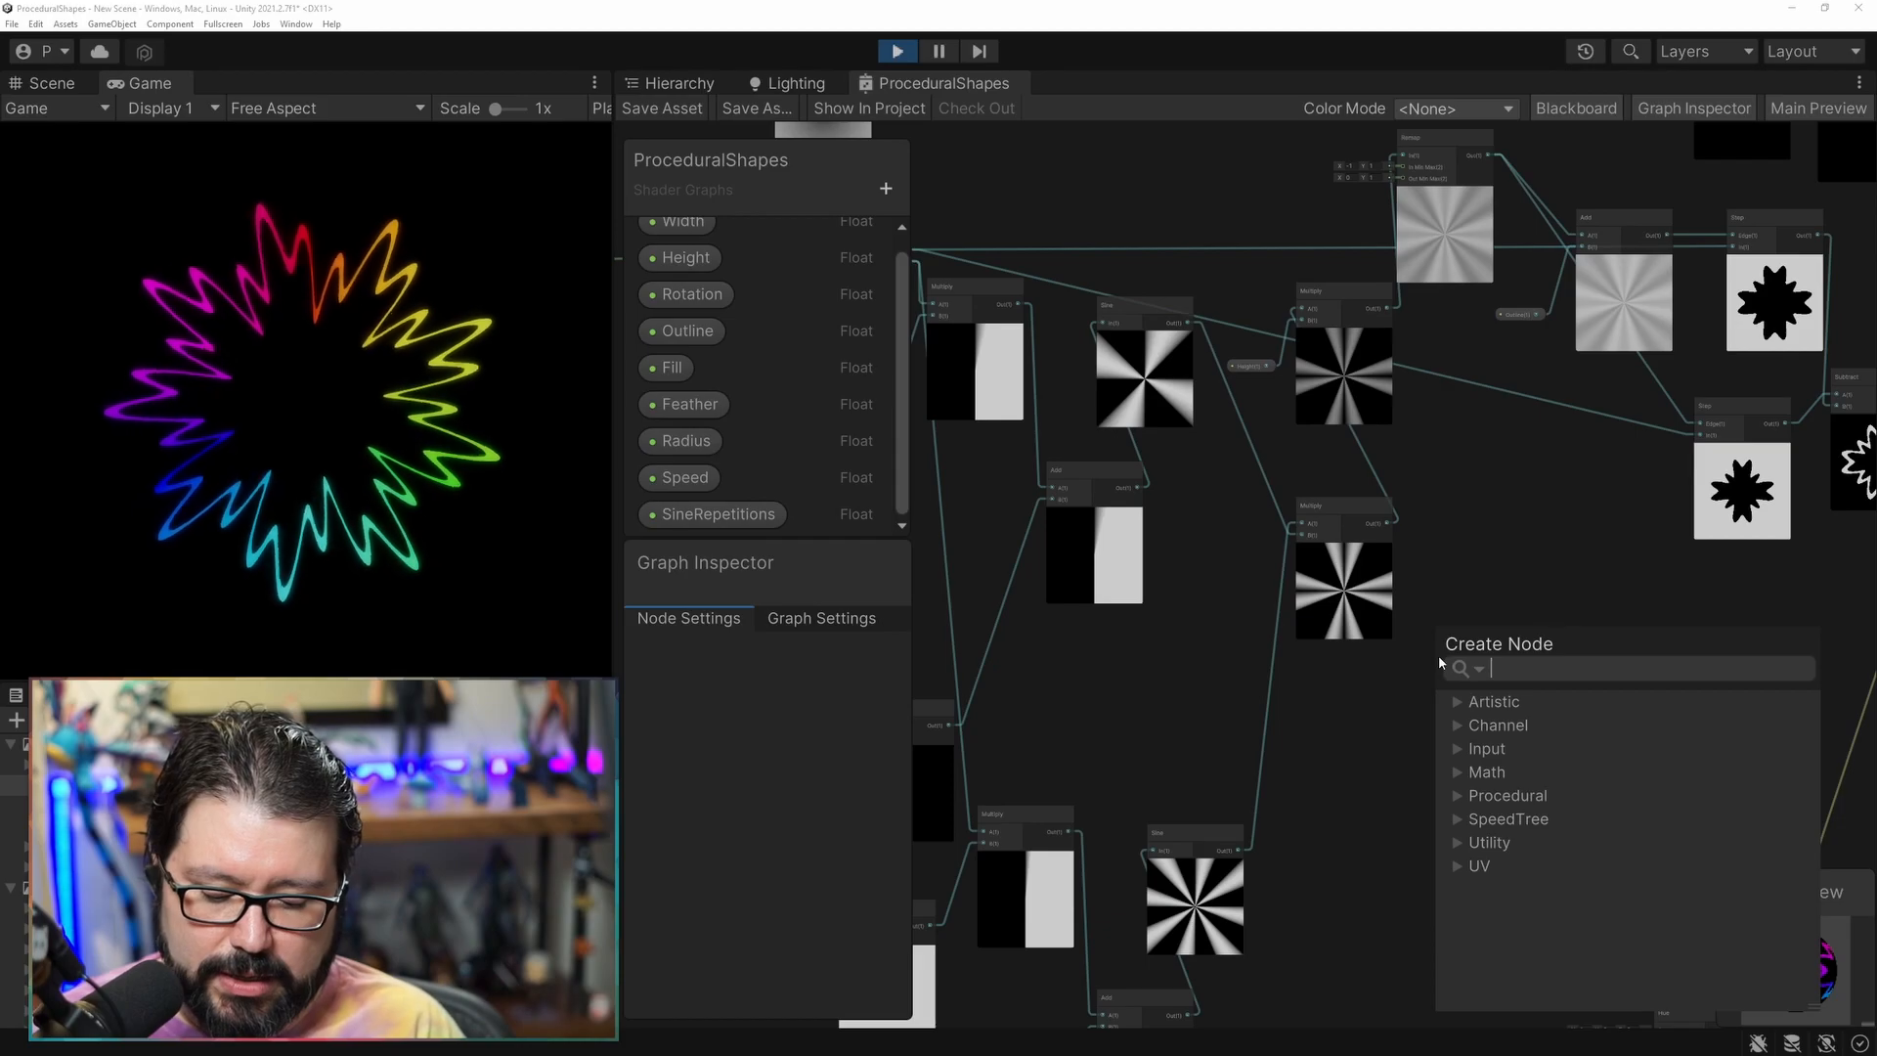
text(mul)
key(Return)
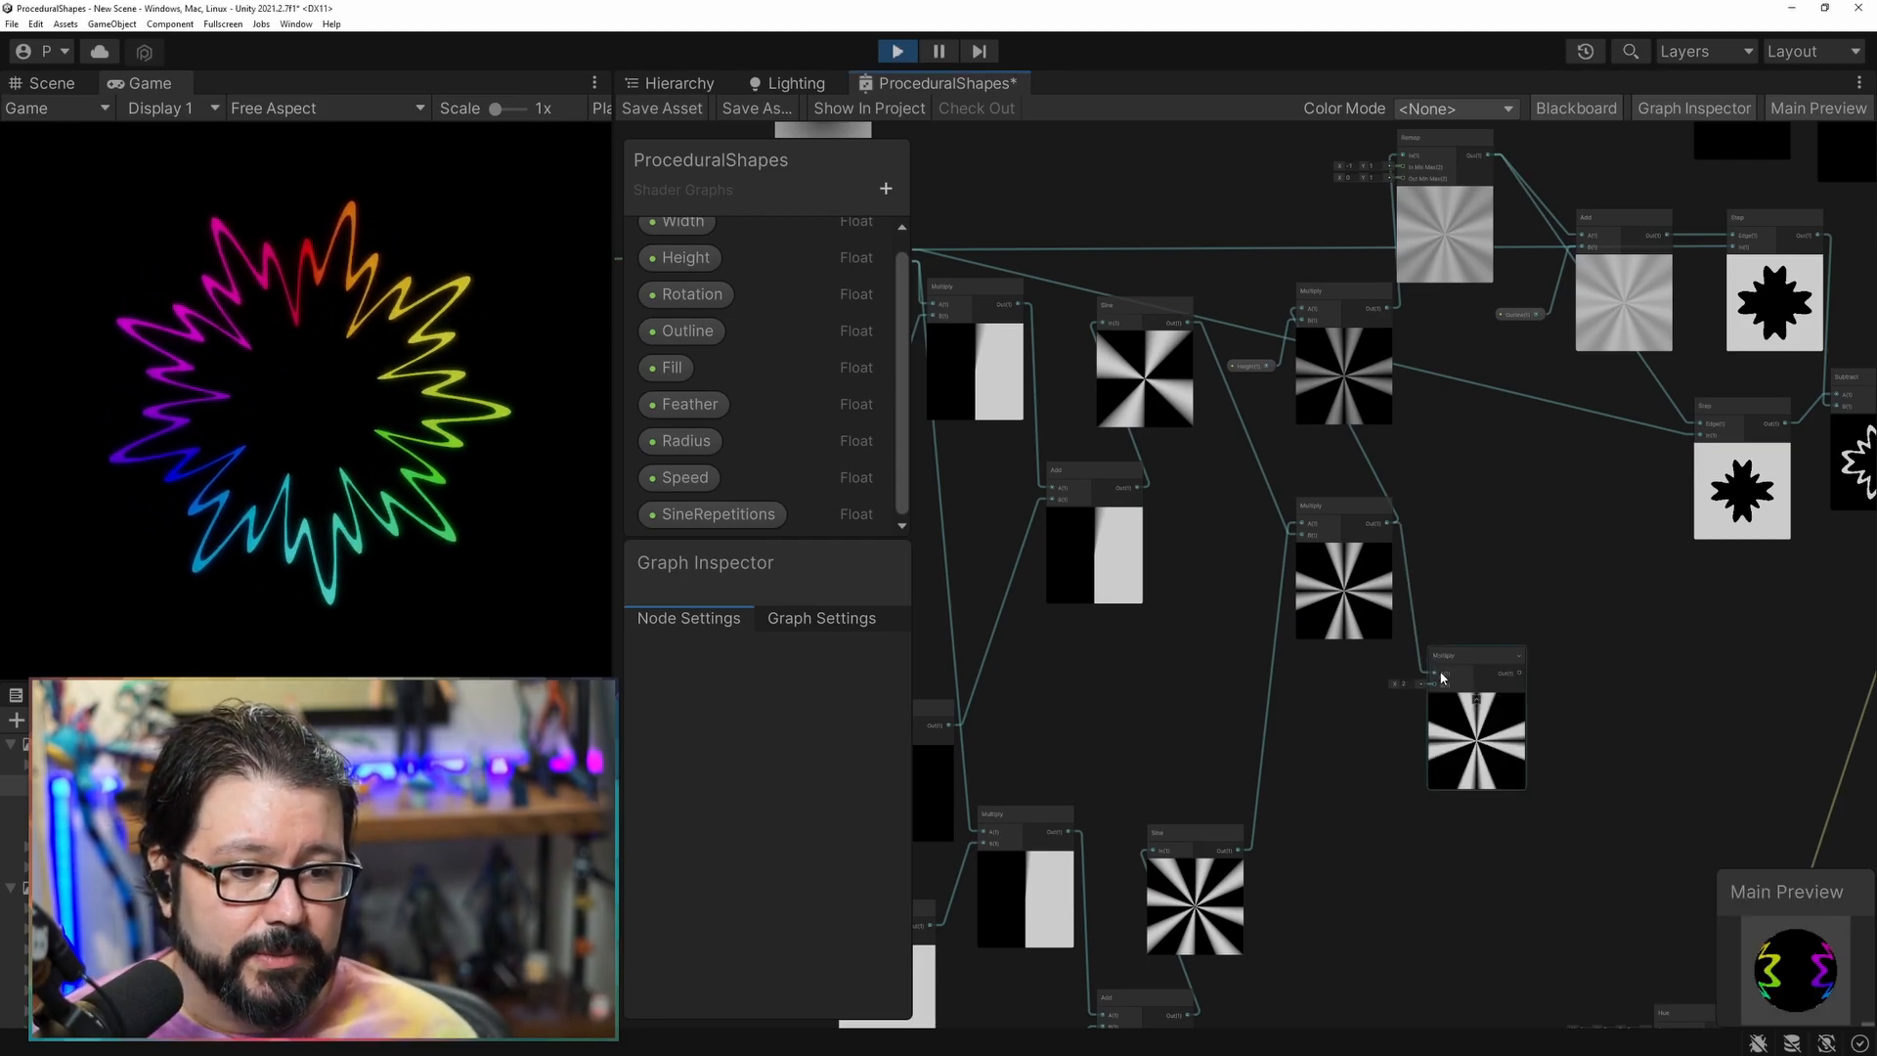
drag(1434, 690, 1373, 764)
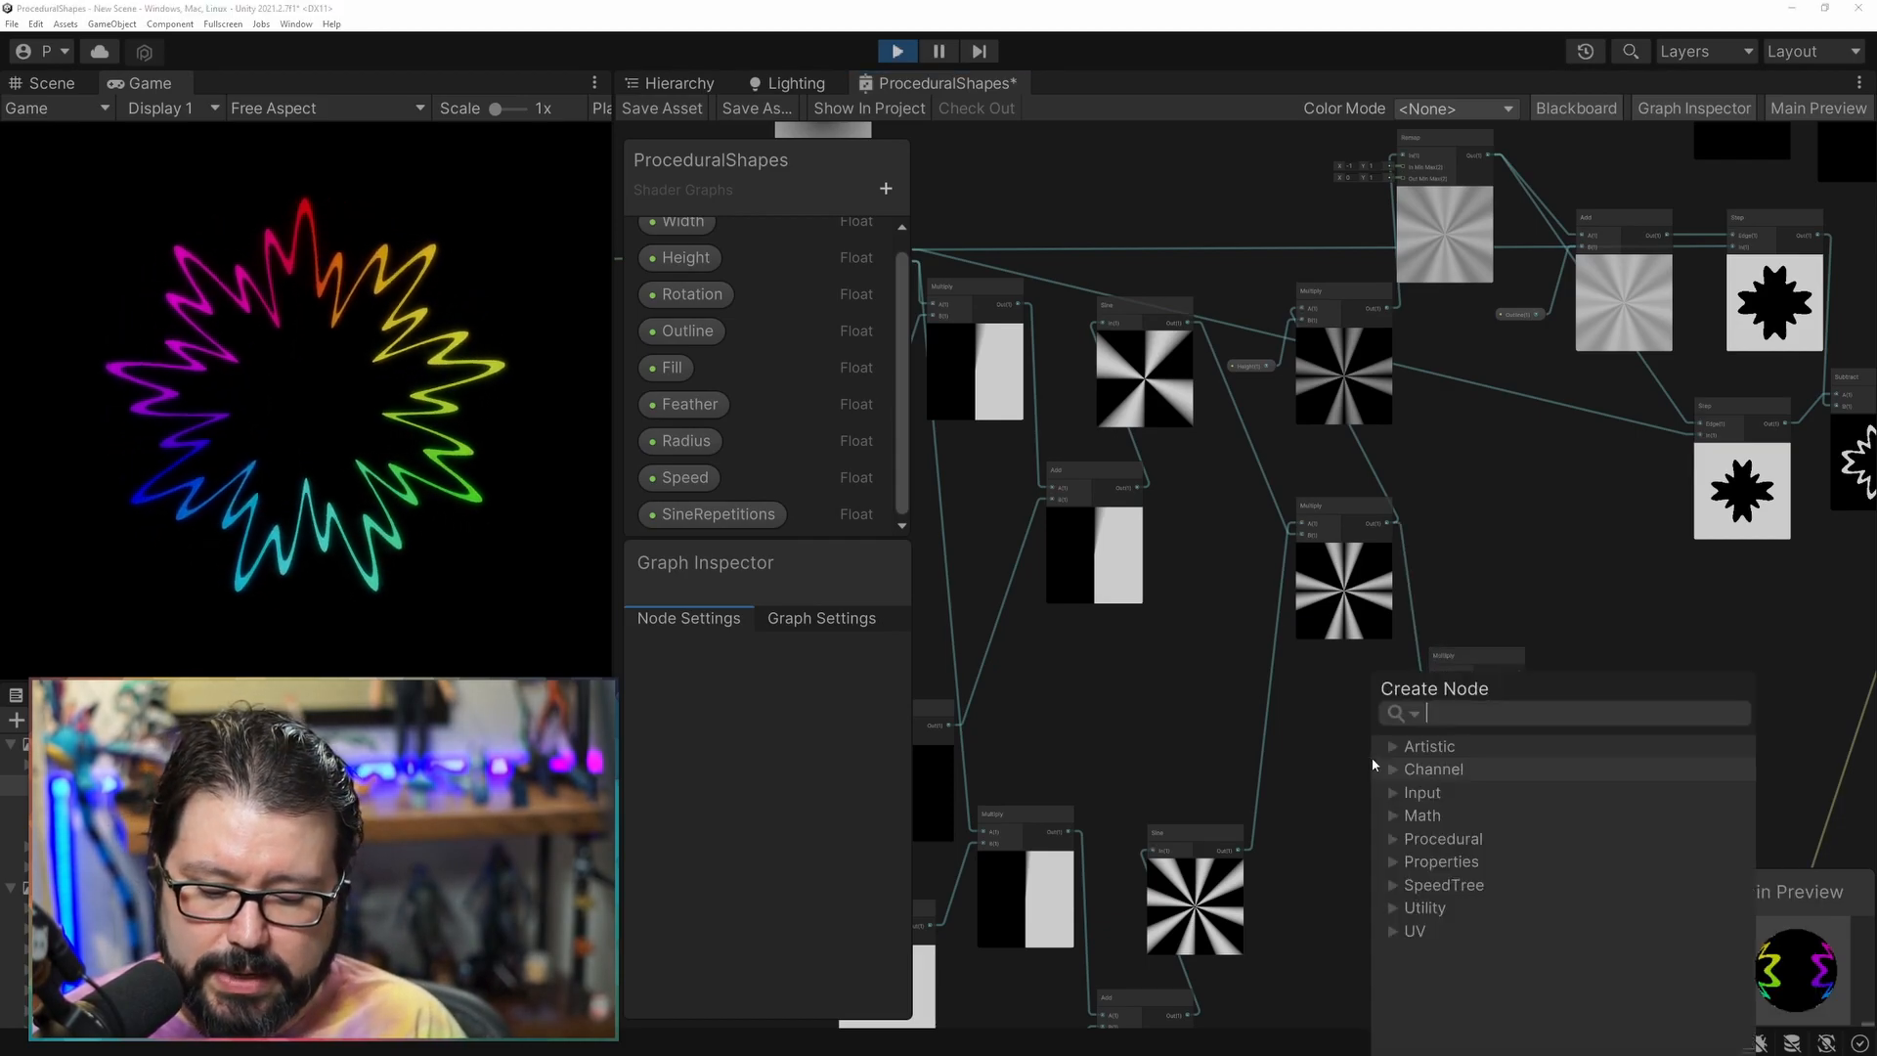
text(noise)
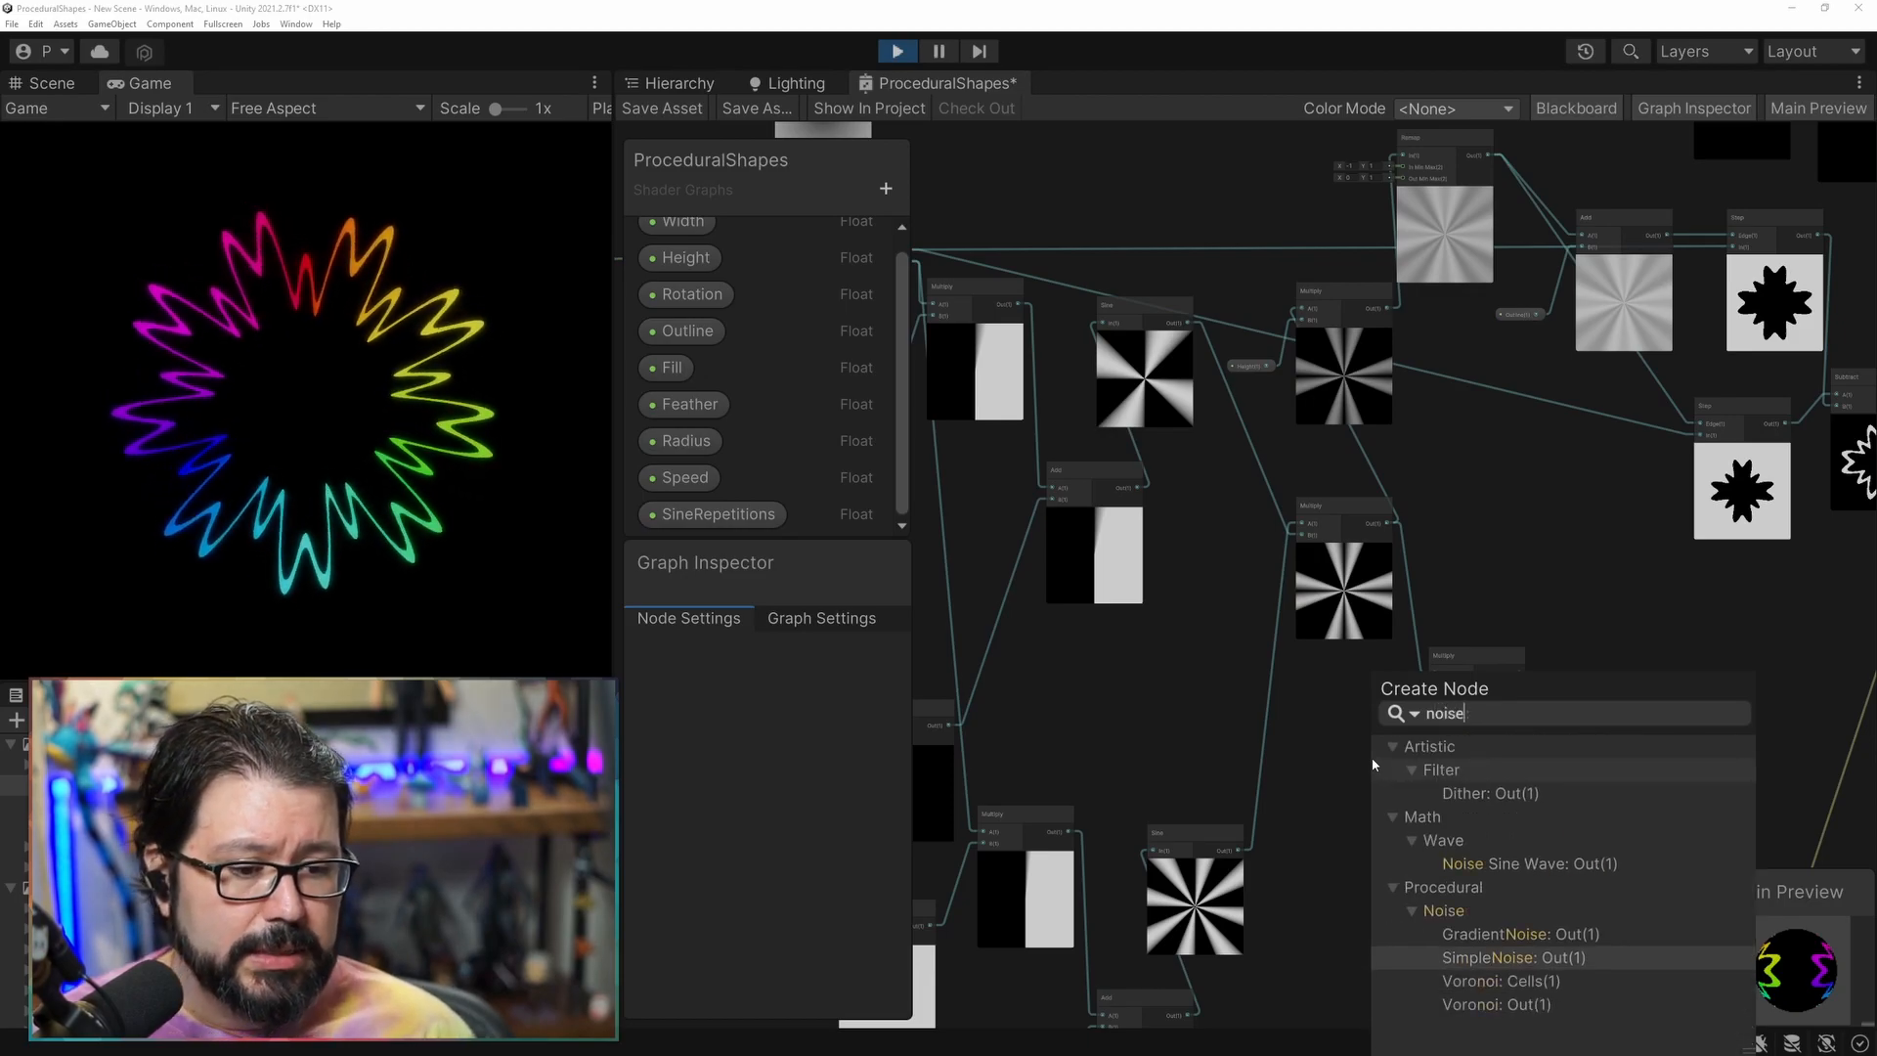
key(Return)
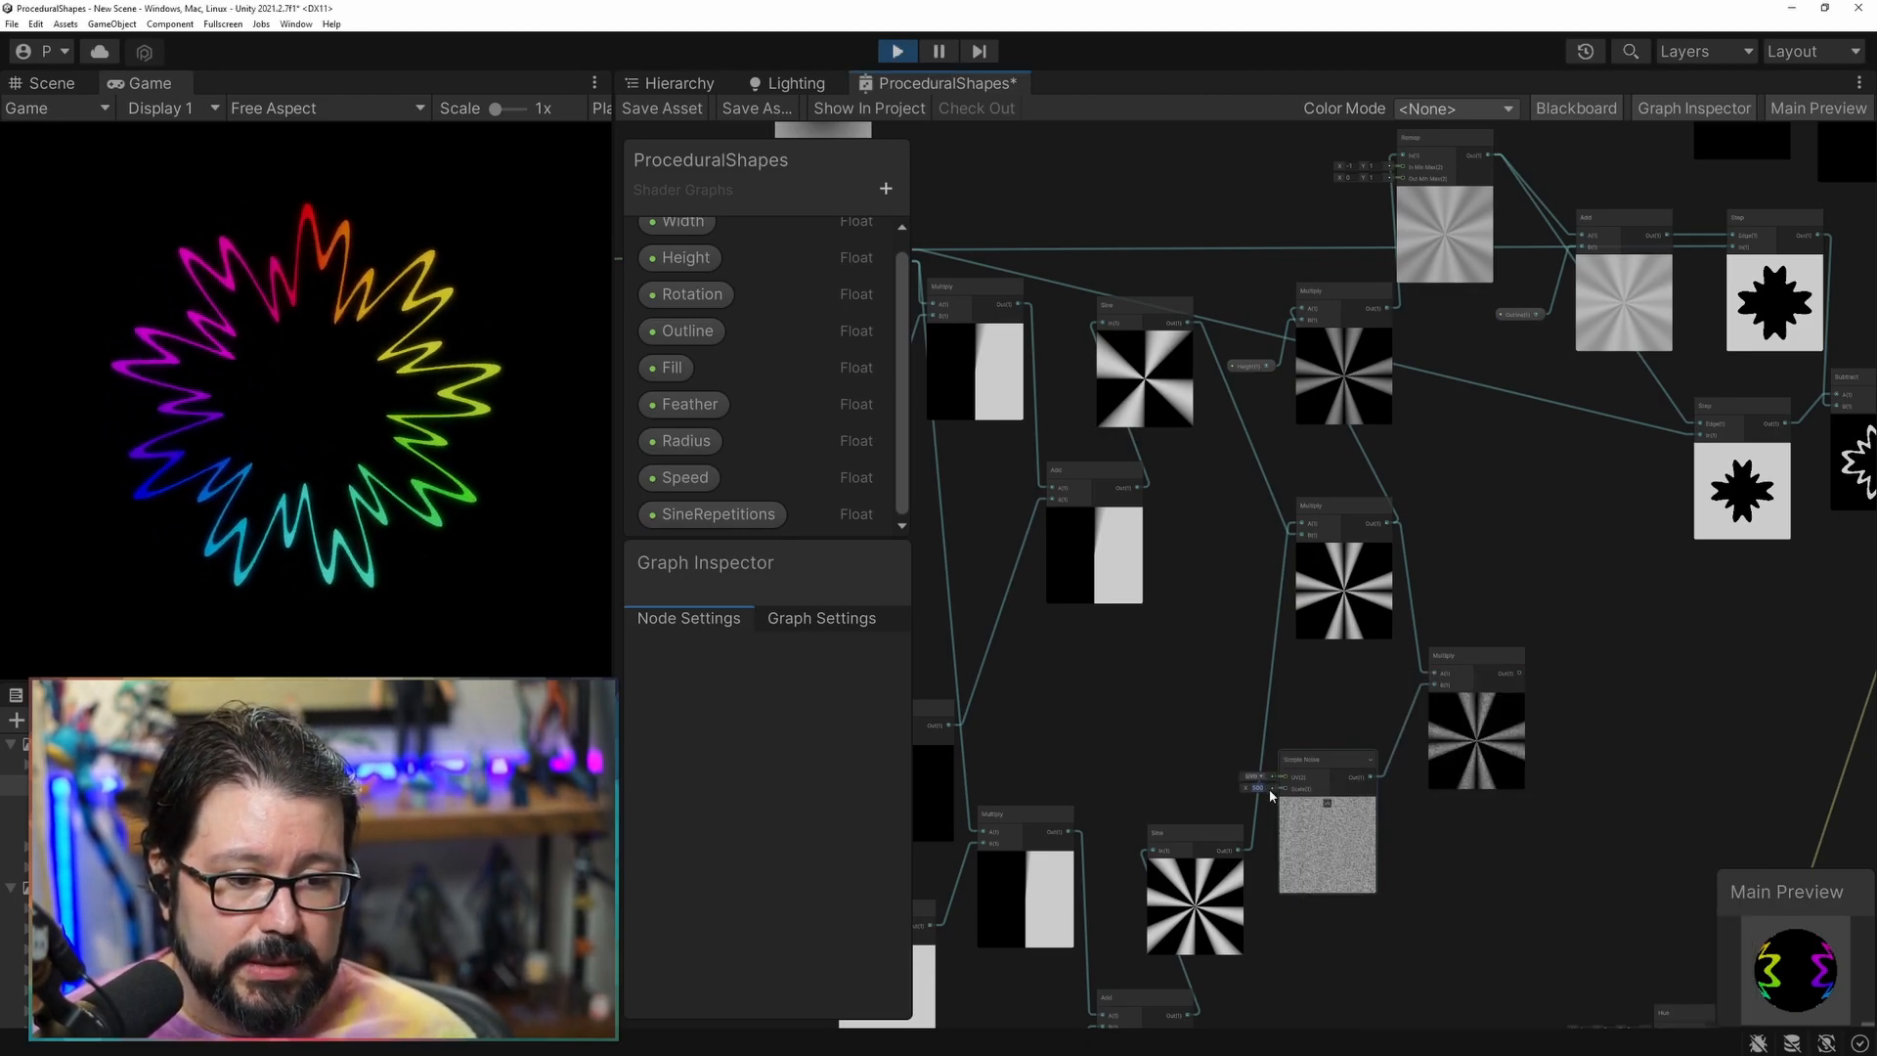
Set the Simple Noise scale to 200, then connect the noise Multiply's output to the Height Multiply's A input and save the shader graph.
text(200)
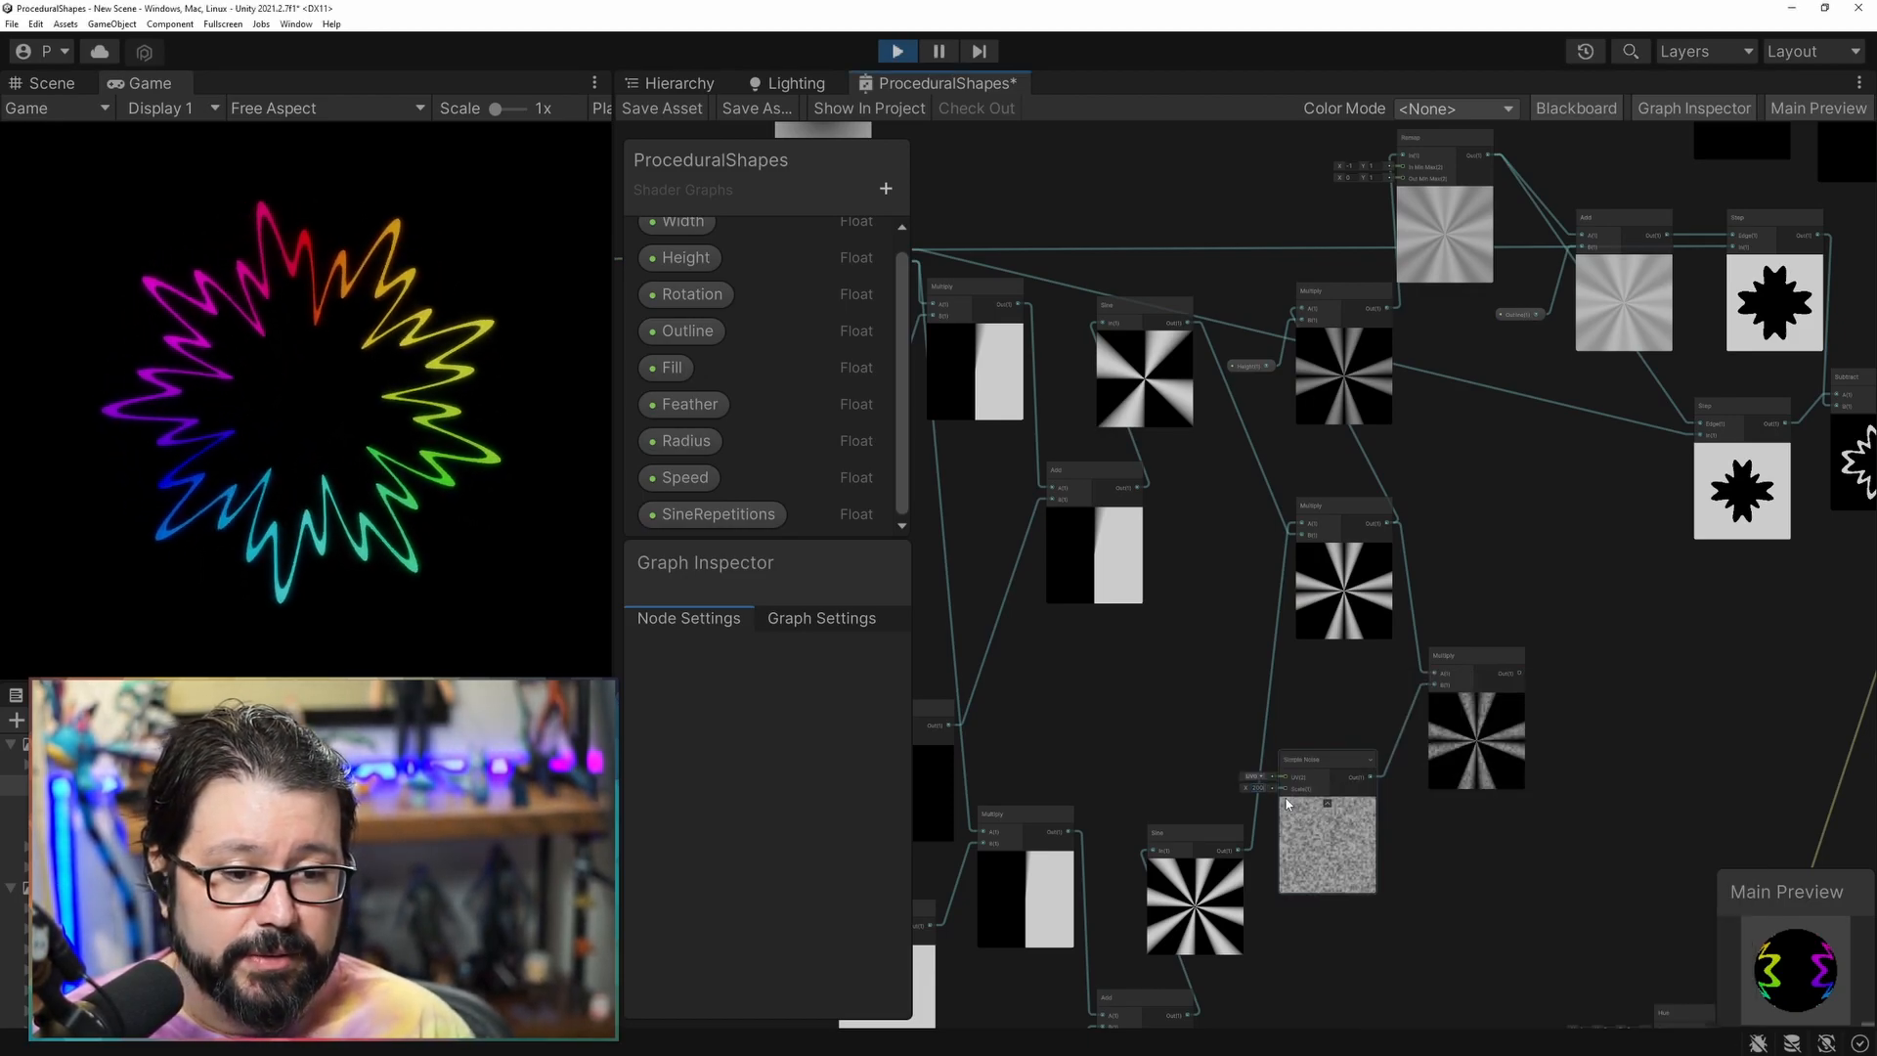
drag(1316, 753, 1333, 752)
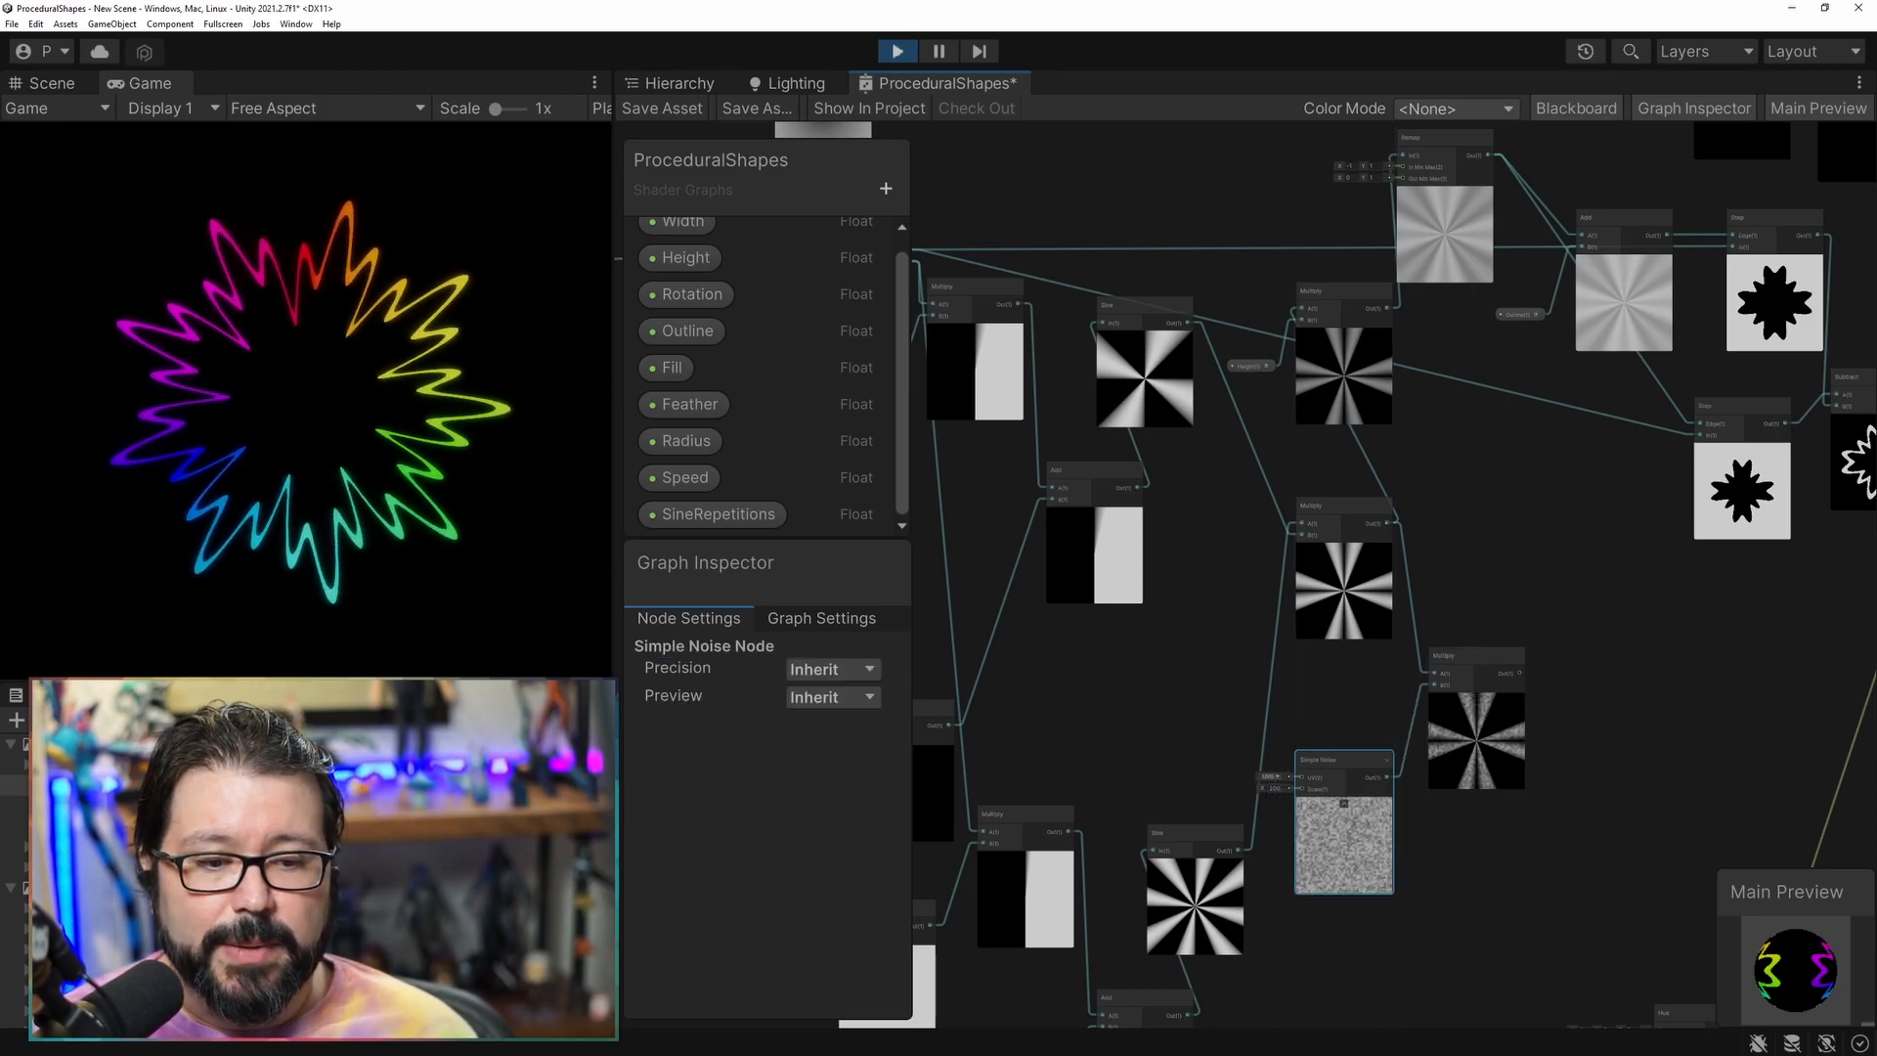
drag(1524, 670, 1300, 307)
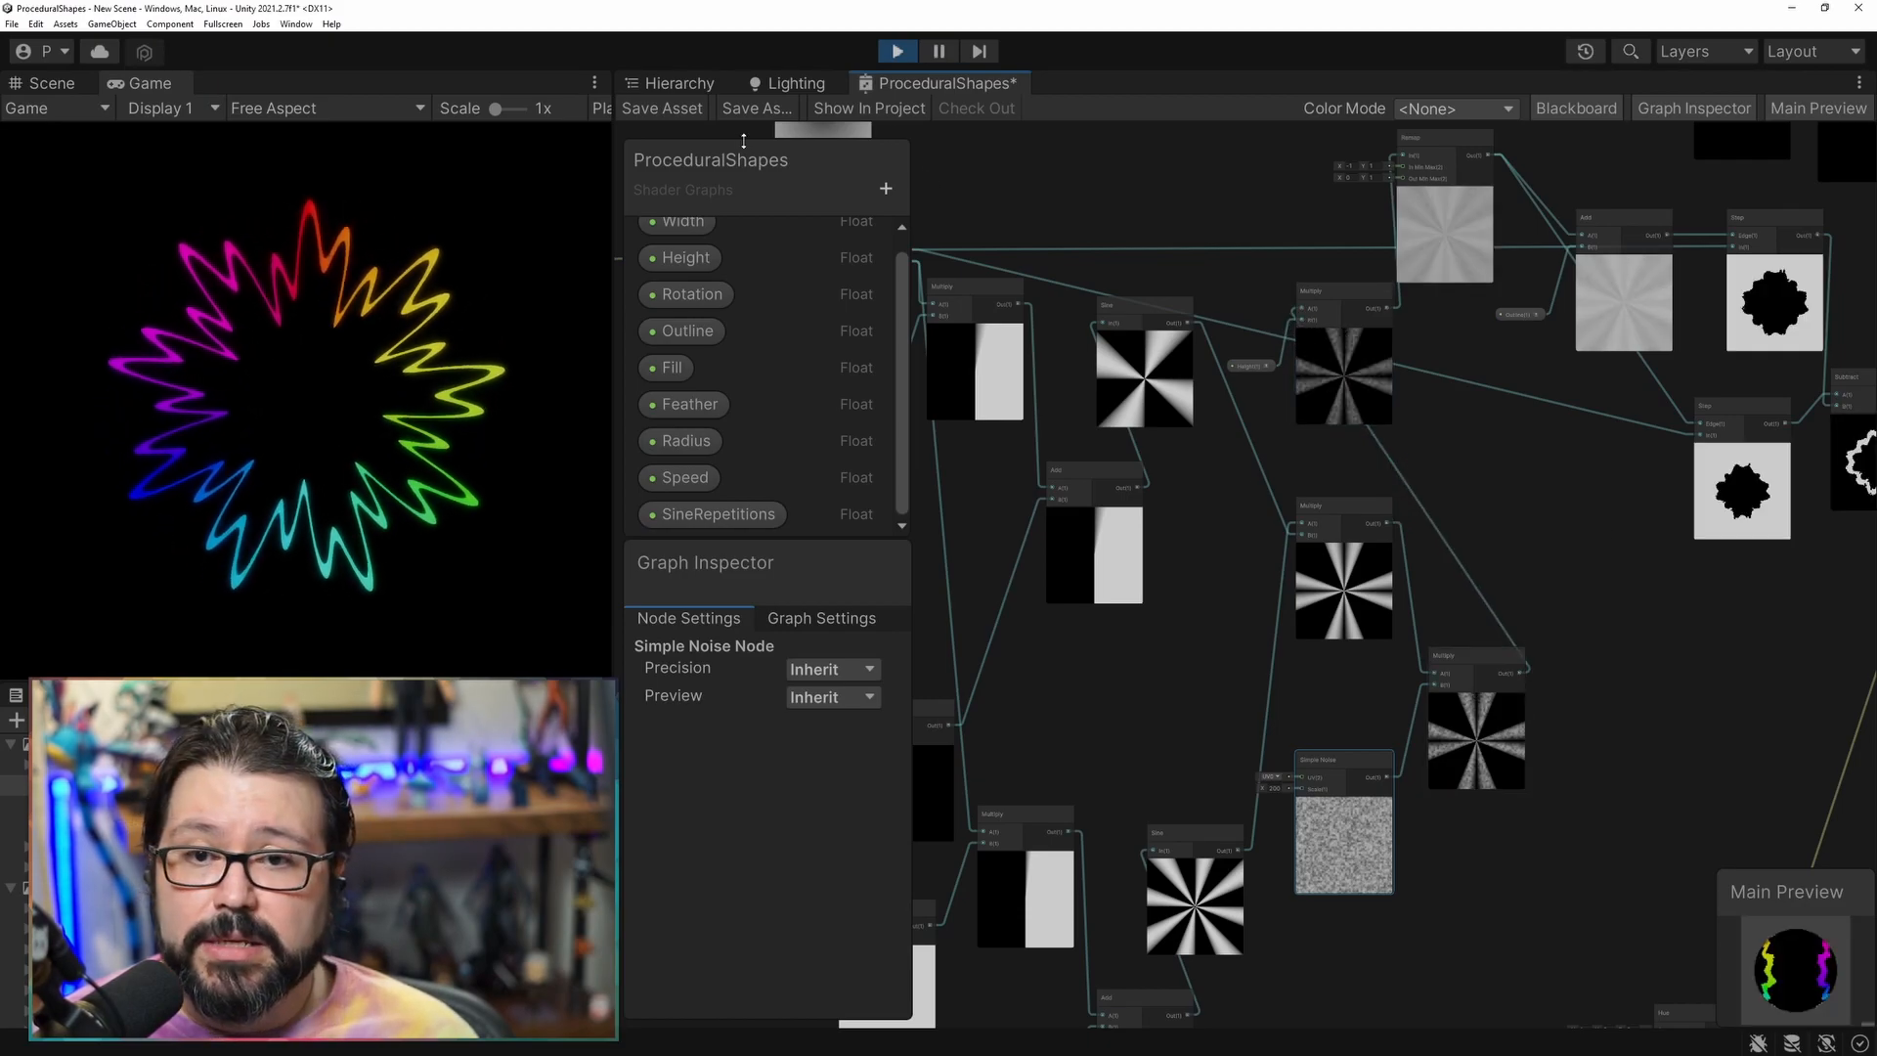
click(662, 108)
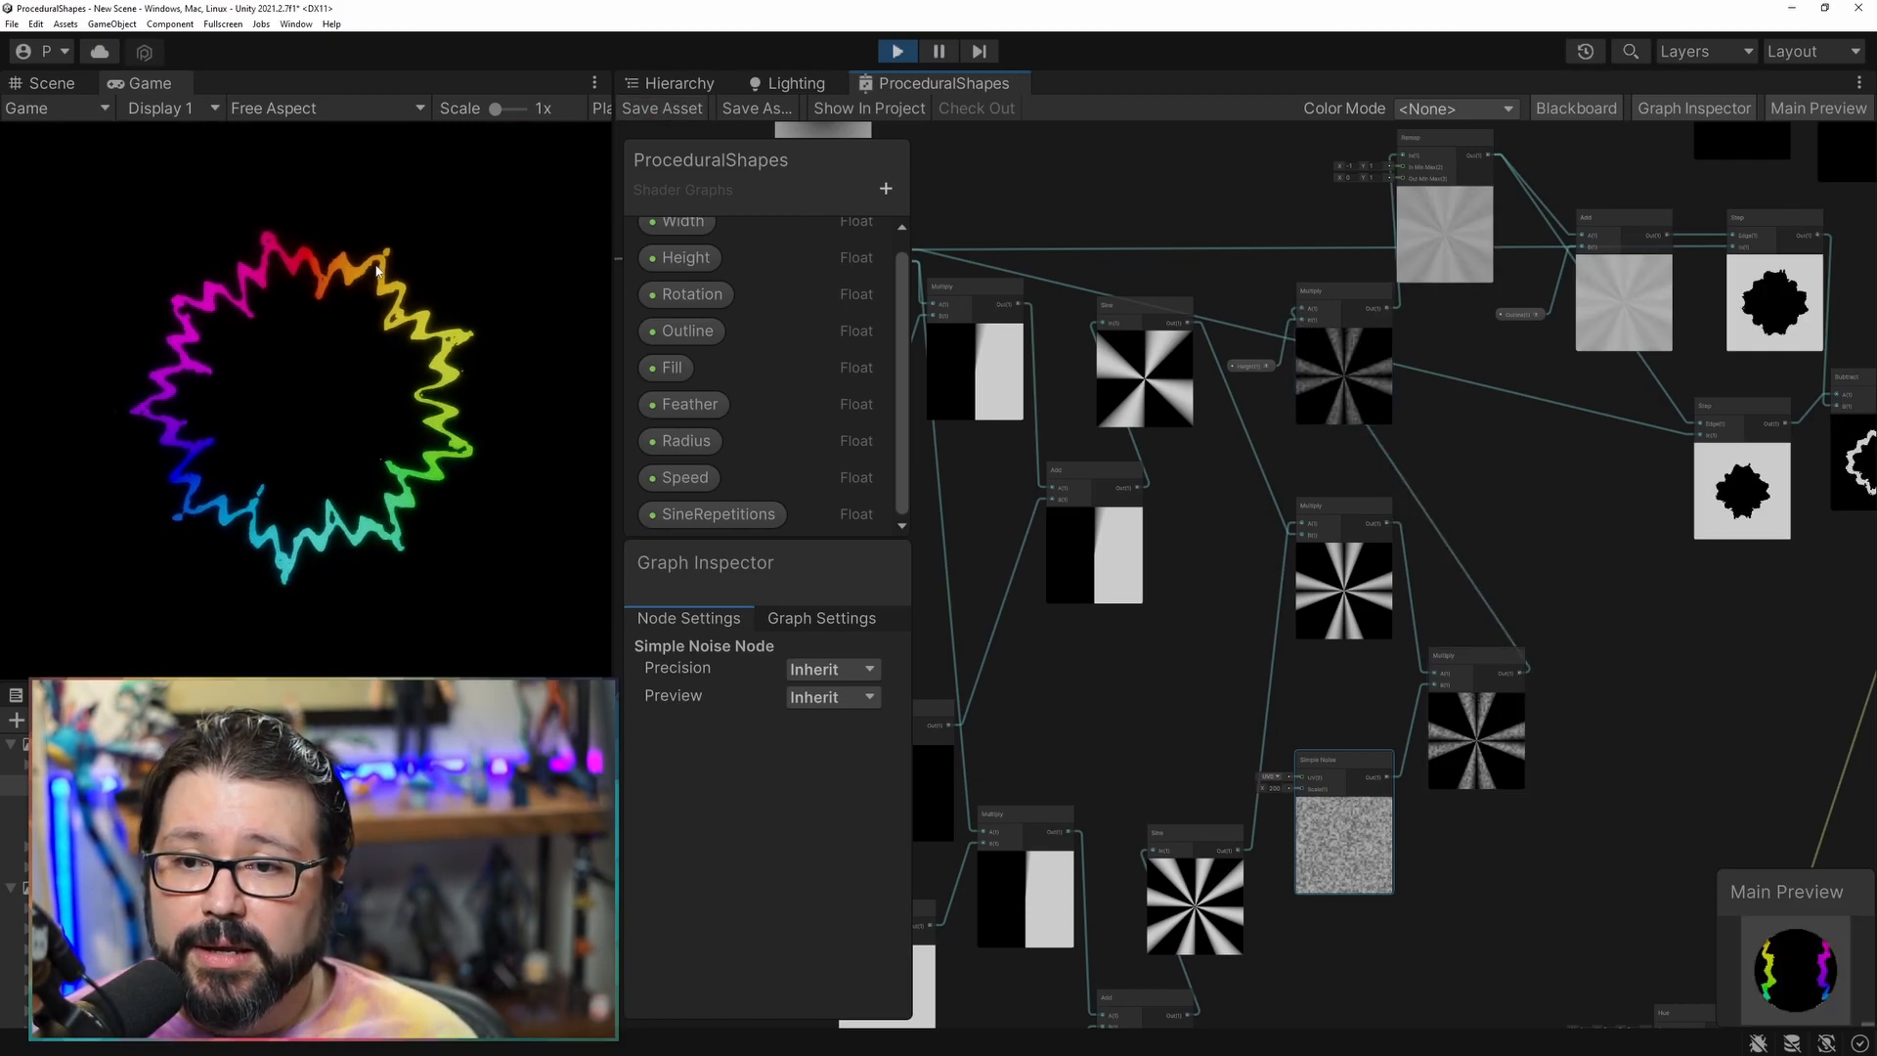